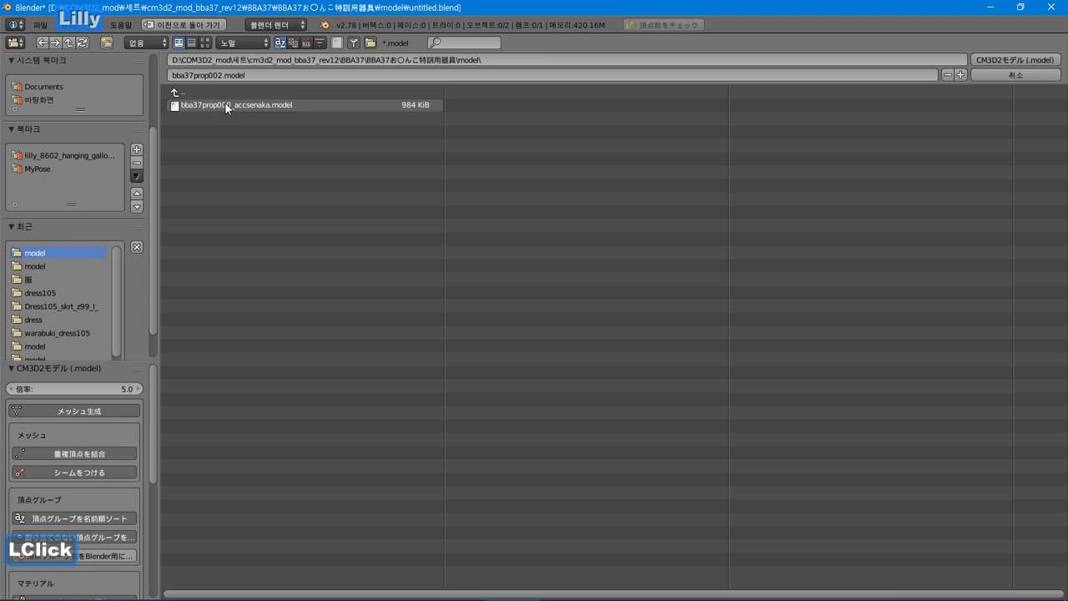
# Import the CM3D2 model file bba37prop000_accsenaka.model from the BBA37 model folder.
pyautogui.click(226, 103)
pyautogui.doubleClick(226, 103)
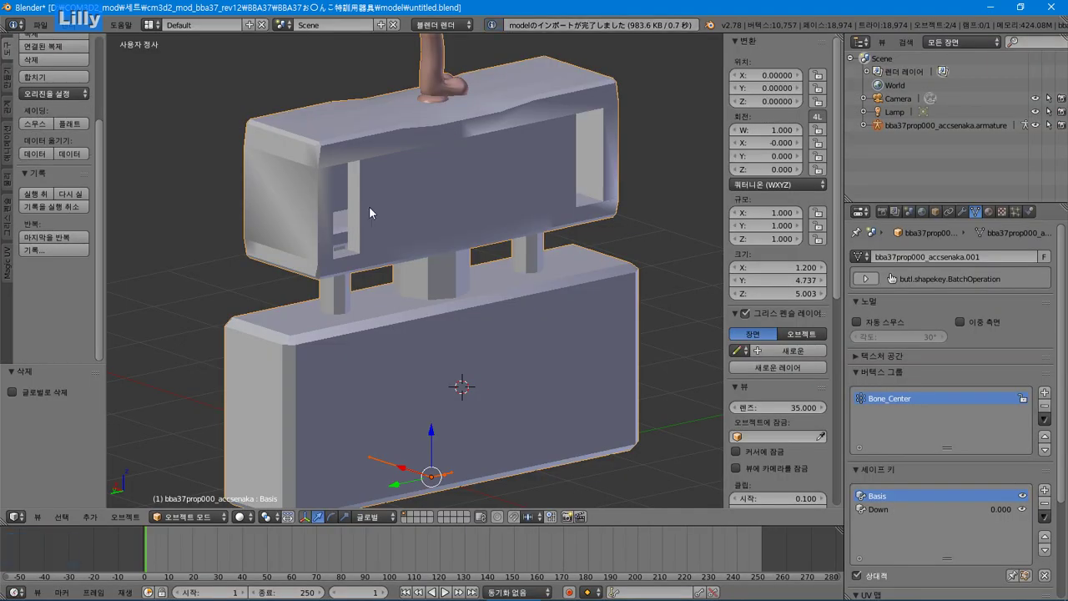
pyautogui.moveTo(370, 207)
pyautogui.mouseDown(button='middle')
pyautogui.moveTo(289, 184)
pyautogui.moveTo(391, 201)
pyautogui.moveTo(391, 220)
pyautogui.moveTo(371, 203)
pyautogui.mouseUp(button='middle')
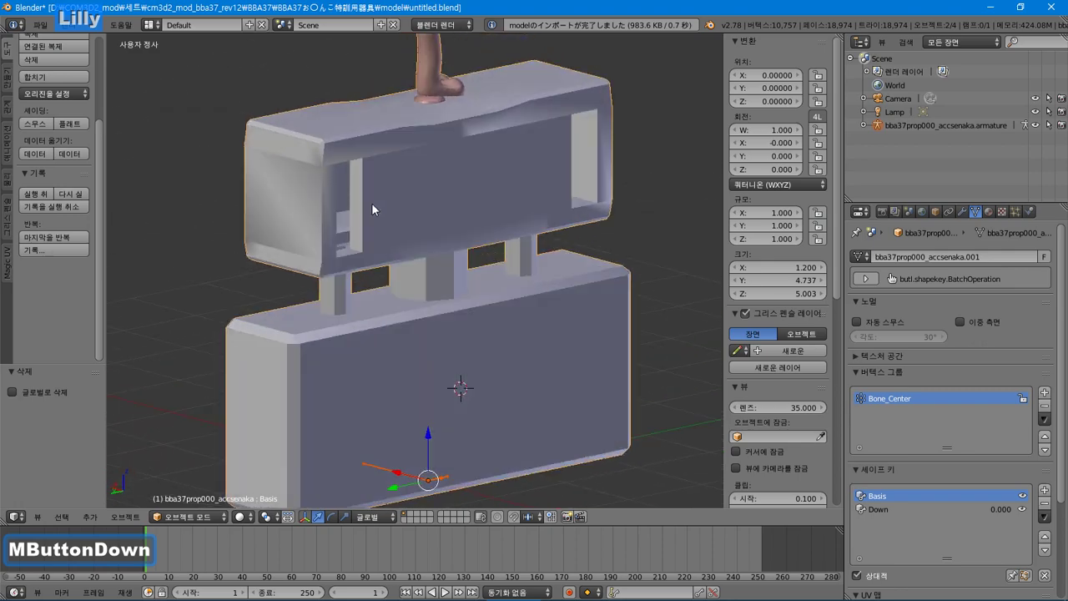
# Enter edit mode on the imported mesh and select a face on the long side of the upper box.
pyautogui.press('Tab')
pyautogui.moveTo(435, 181)
pyautogui.mouseDown(button='middle')
pyautogui.moveTo(380, 176)
pyautogui.moveTo(419, 168)
pyautogui.mouseUp(button='middle')
pyautogui.rightClick(428, 146)
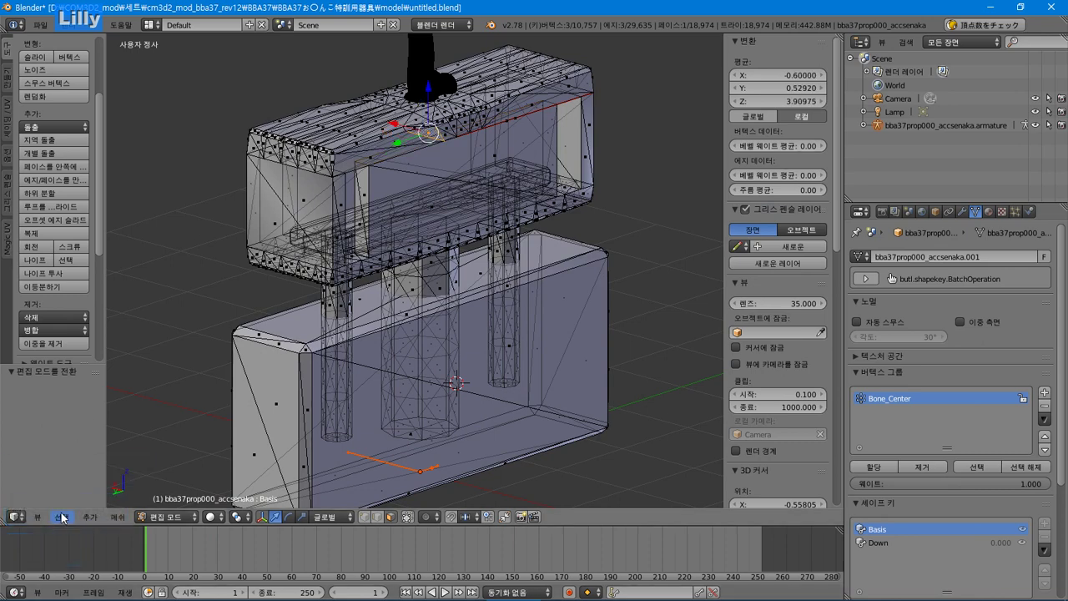
pyautogui.click(61, 516)
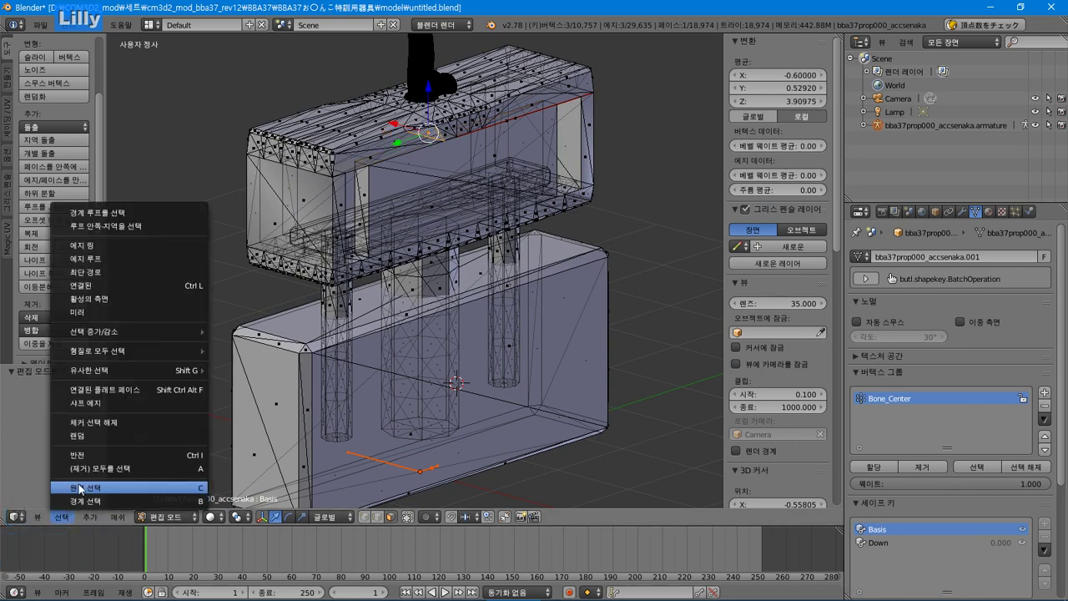
# Expand the bba37prop000_accsenaka armature's bone hierarchy down to Bone_Center_nub and select that bone.
pyautogui.click(863, 125)
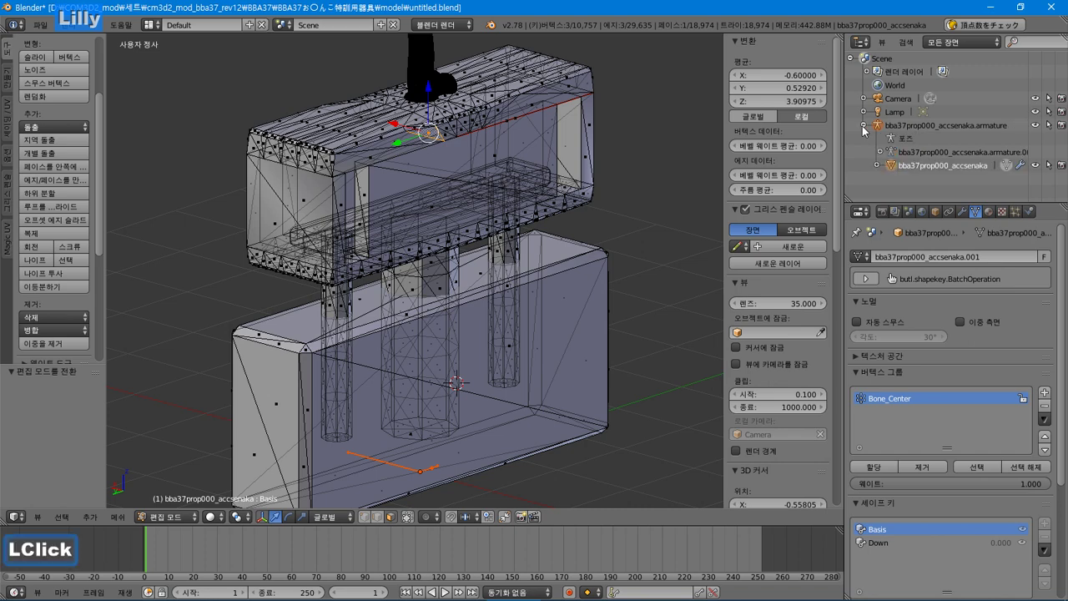
pyautogui.click(880, 153)
pyautogui.scroll(-2, 880, 154)
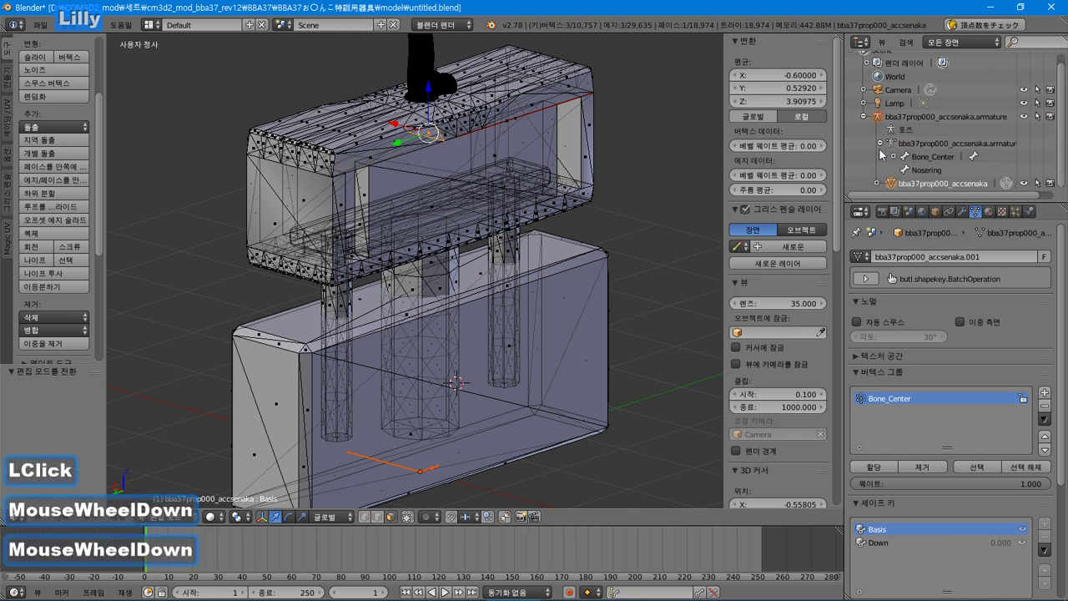
pyautogui.click(894, 155)
pyautogui.scroll(-1, 902, 165)
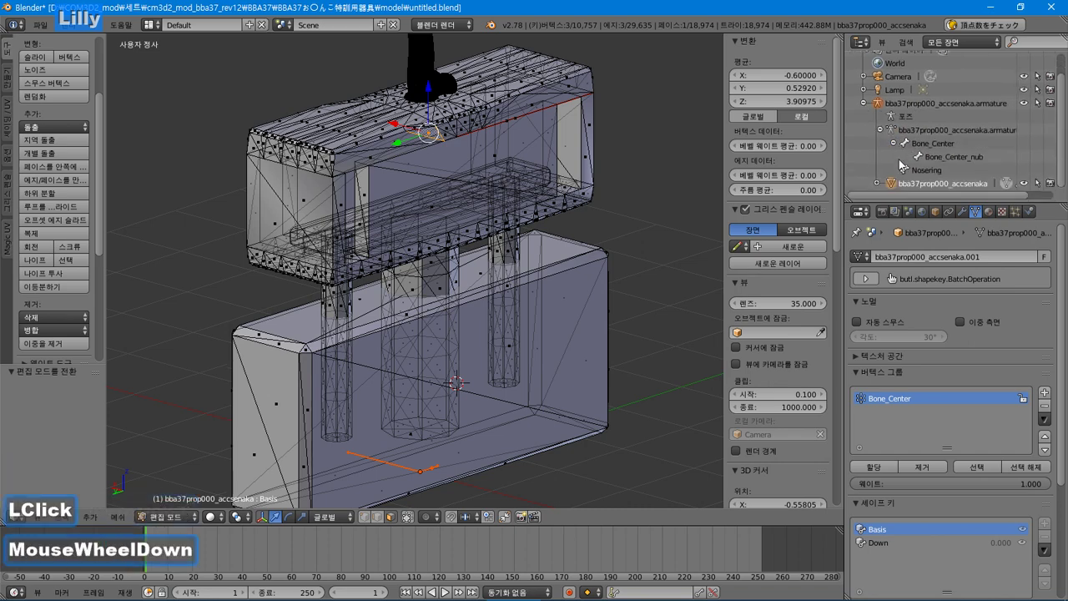
pyautogui.click(951, 155)
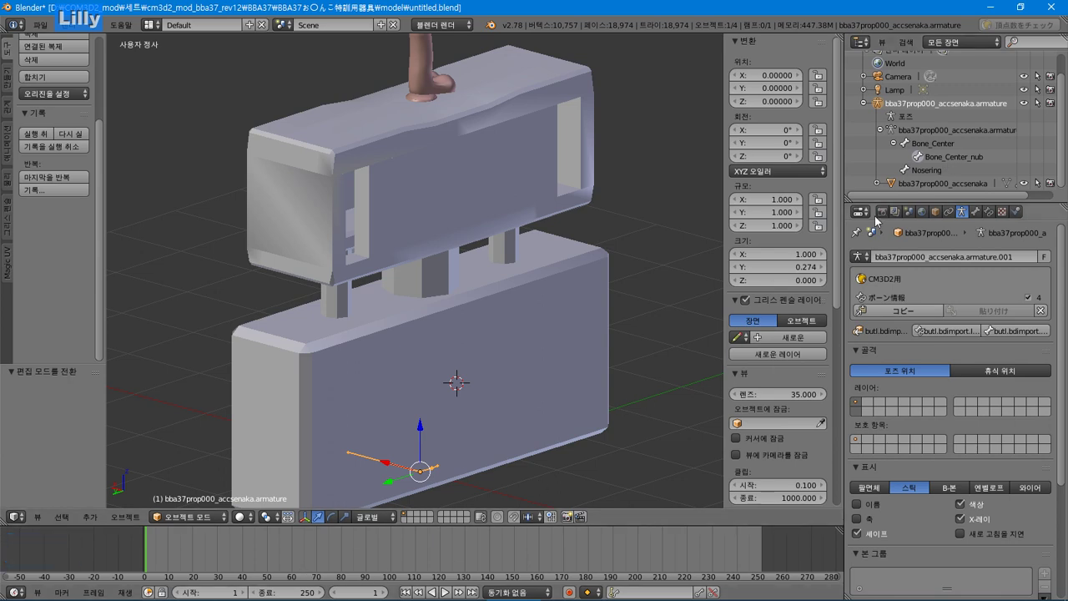
# Display the armature's bones as octahedra with their names shown.
pyautogui.click(948, 213)
pyautogui.click(961, 214)
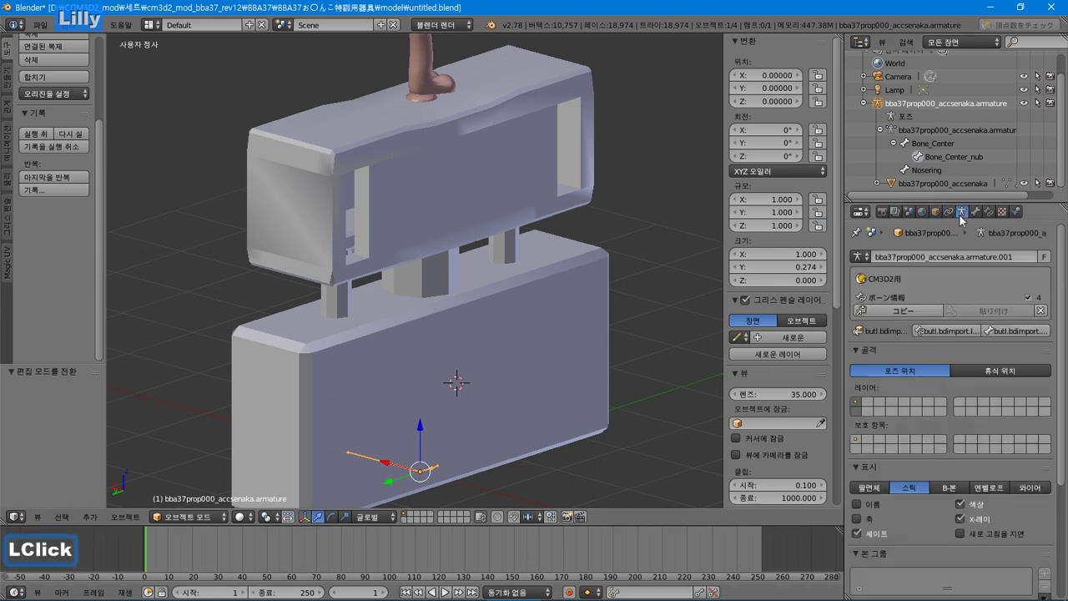
pyautogui.click(872, 488)
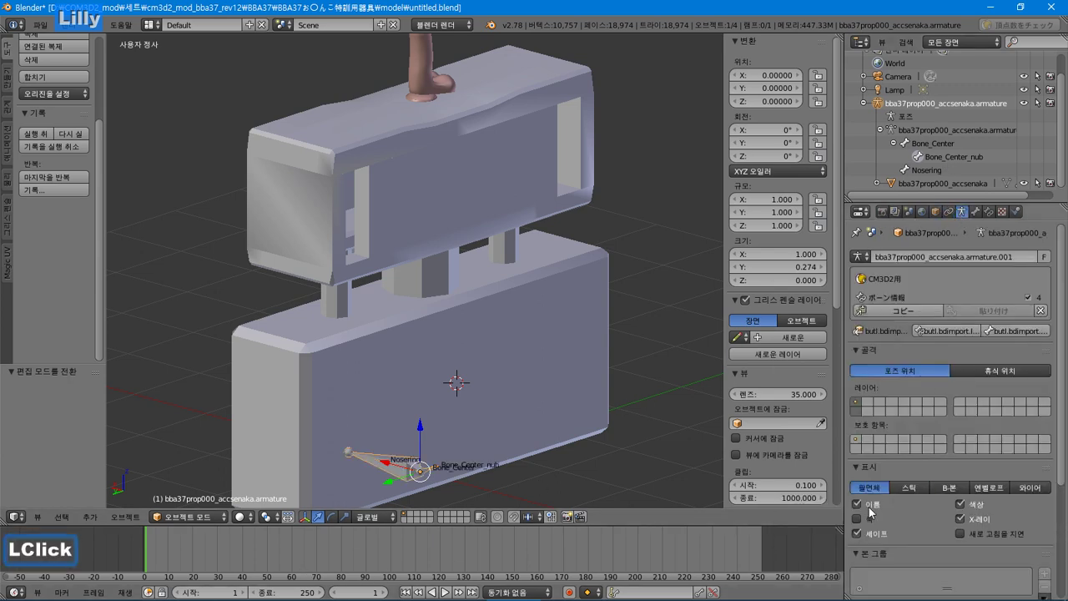
pyautogui.click(857, 504)
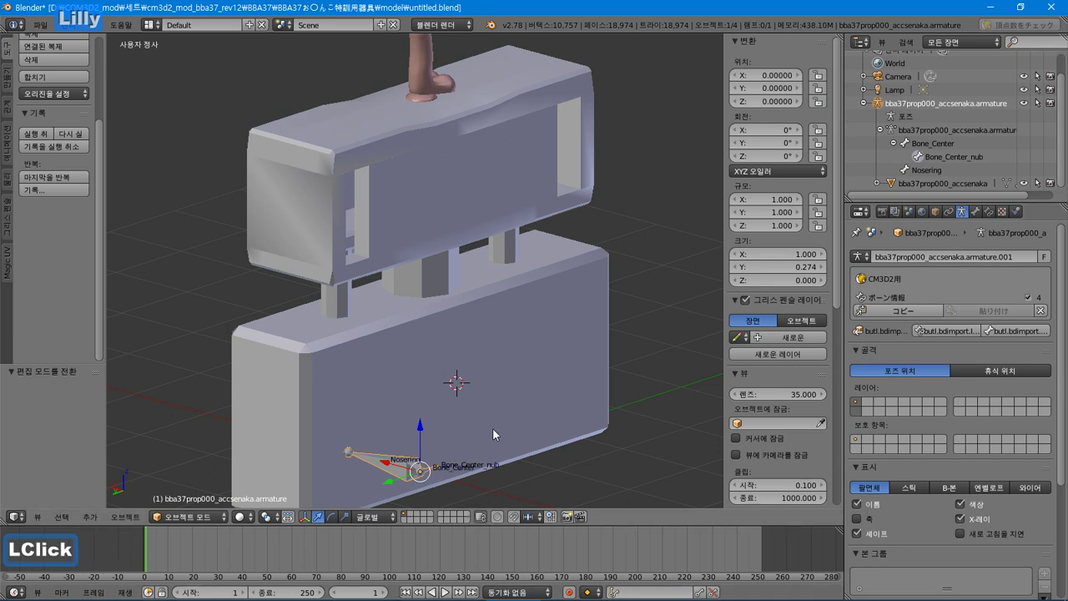
# Enter edit mode on the armature and add a new single bone at the 3D cursor.
pyautogui.keyDown('shift'); pyautogui.moveTo(492, 427); pyautogui.dragTo(472, 378, button='middle'); pyautogui.keyUp('shift')
pyautogui.scroll(2, 435, 401)
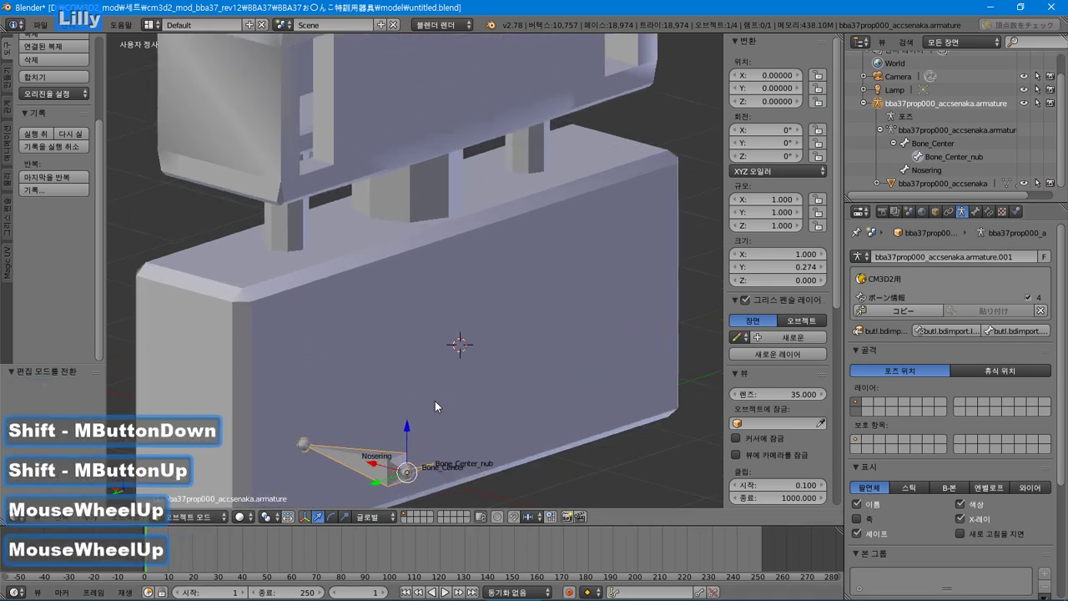
pyautogui.scroll(-1, 434, 400)
pyautogui.press('Tab')
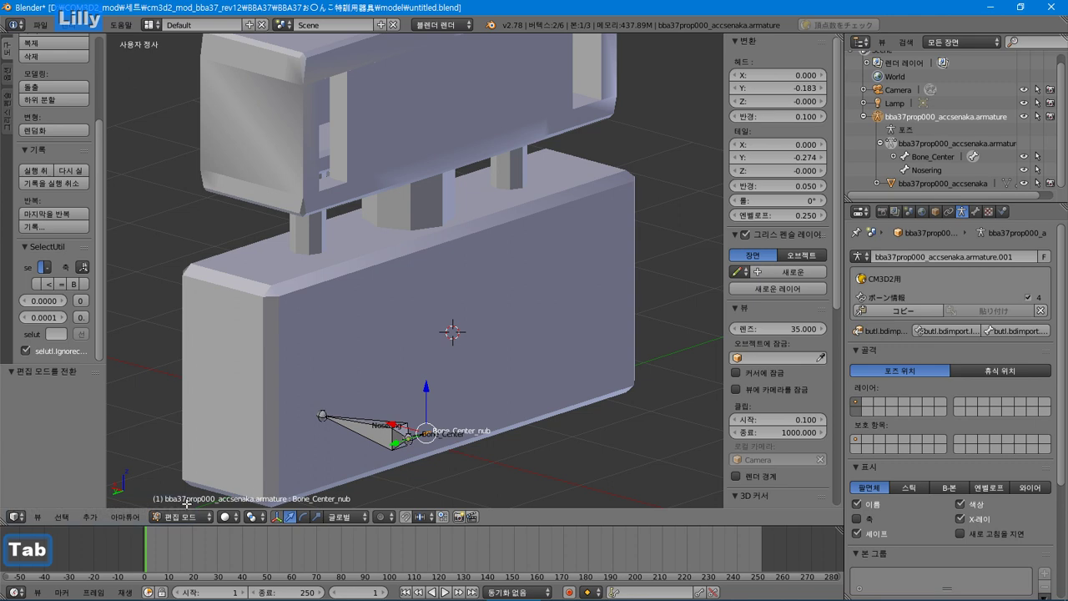
pyautogui.click(89, 516)
pyautogui.click(111, 504)
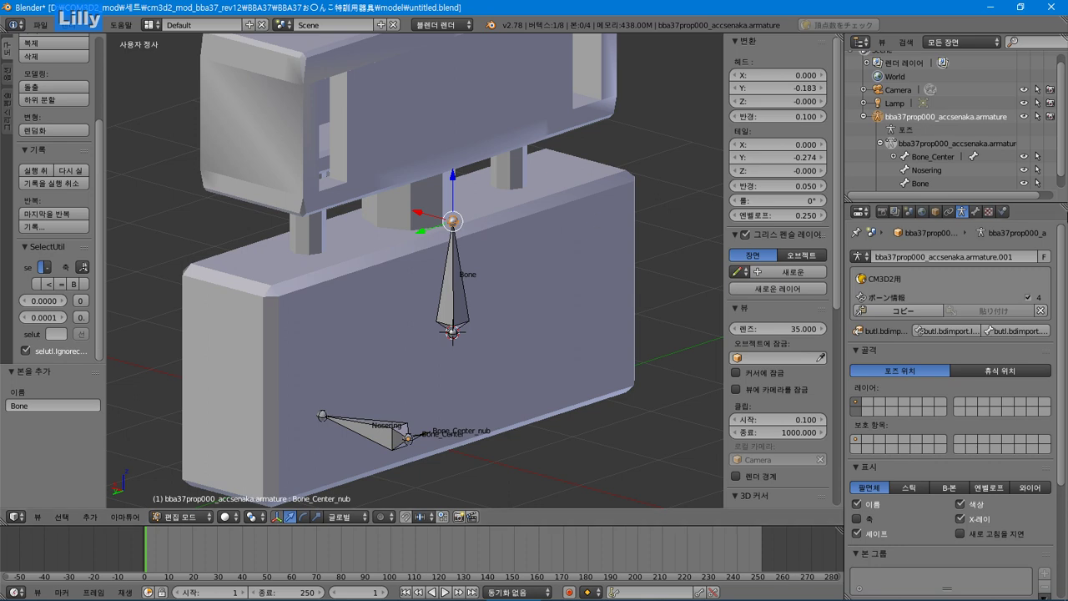
# Select the newly added bone and rename it Bone1.
pyautogui.scroll(-6, 991, 245)
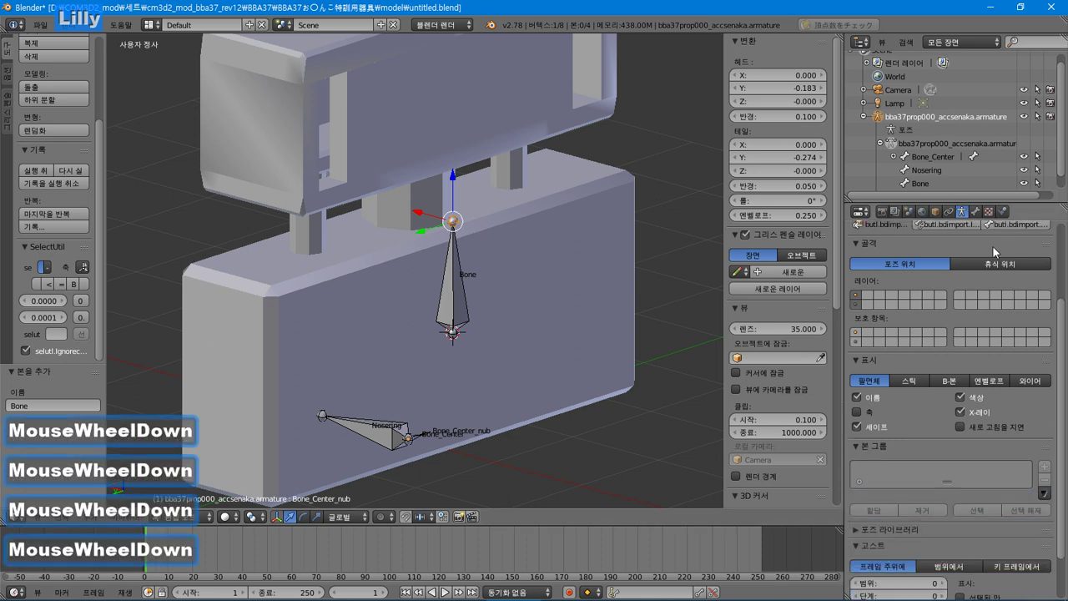
pyautogui.scroll(6, 981, 267)
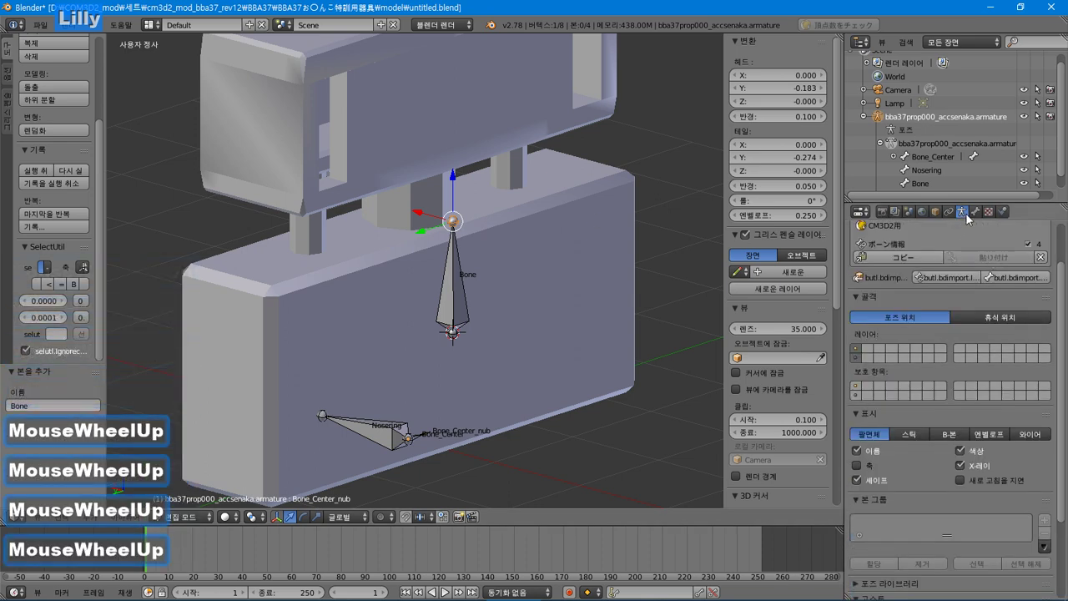
pyautogui.doubleClick(976, 212)
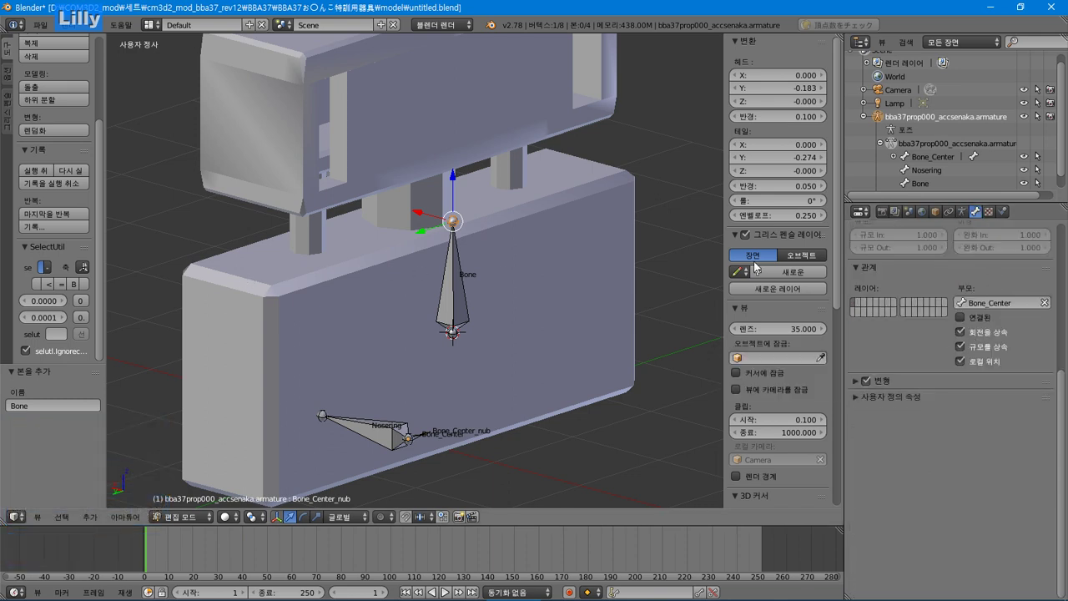
pyautogui.click(916, 183)
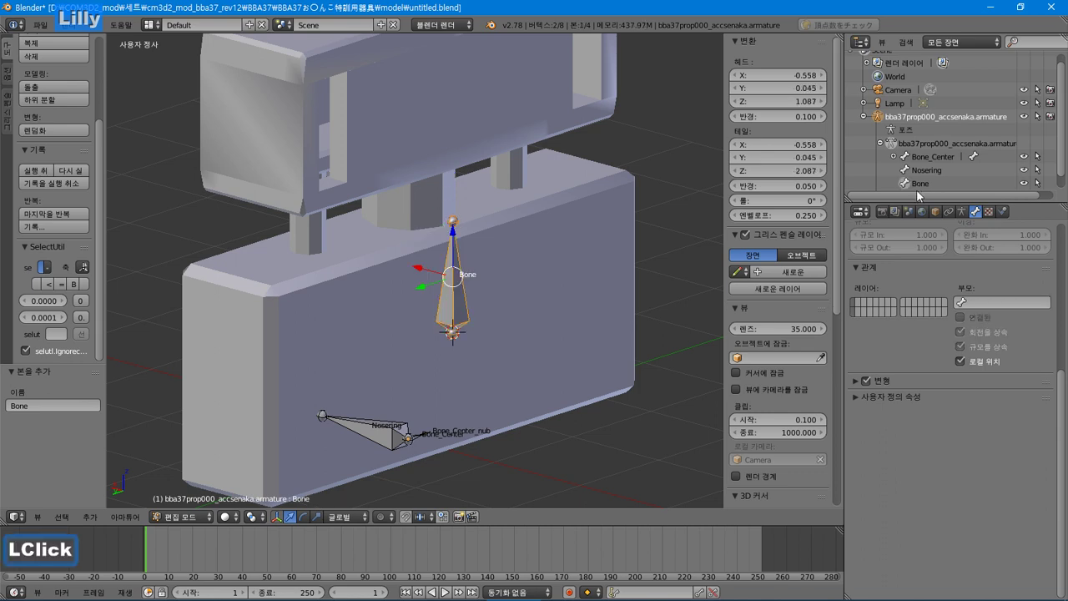
pyautogui.scroll(9, 930, 271)
pyautogui.click(935, 252)
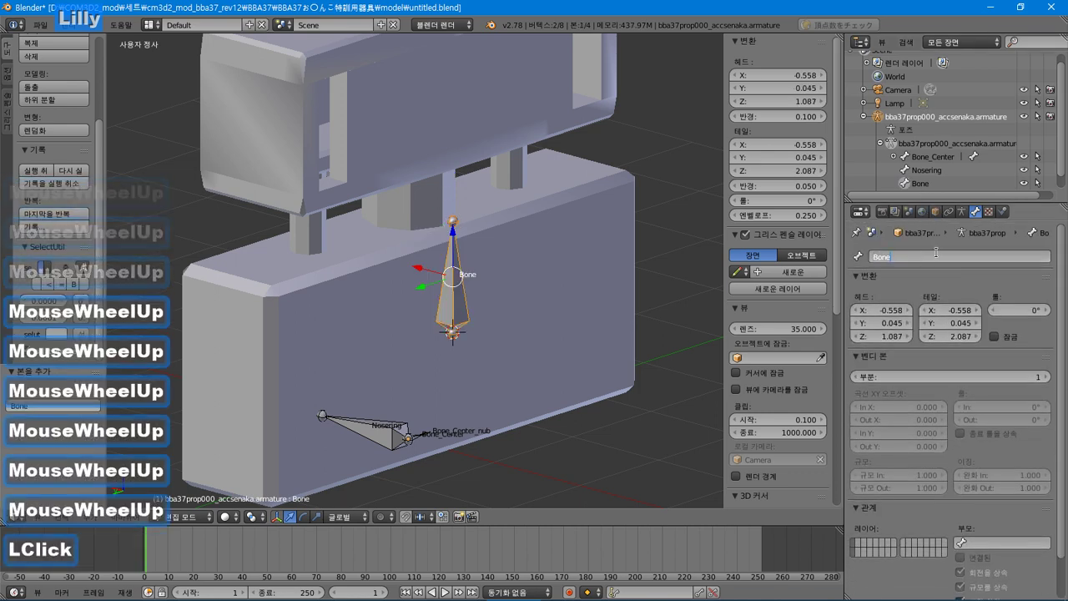
pyautogui.write('1')
pyautogui.press('Return')
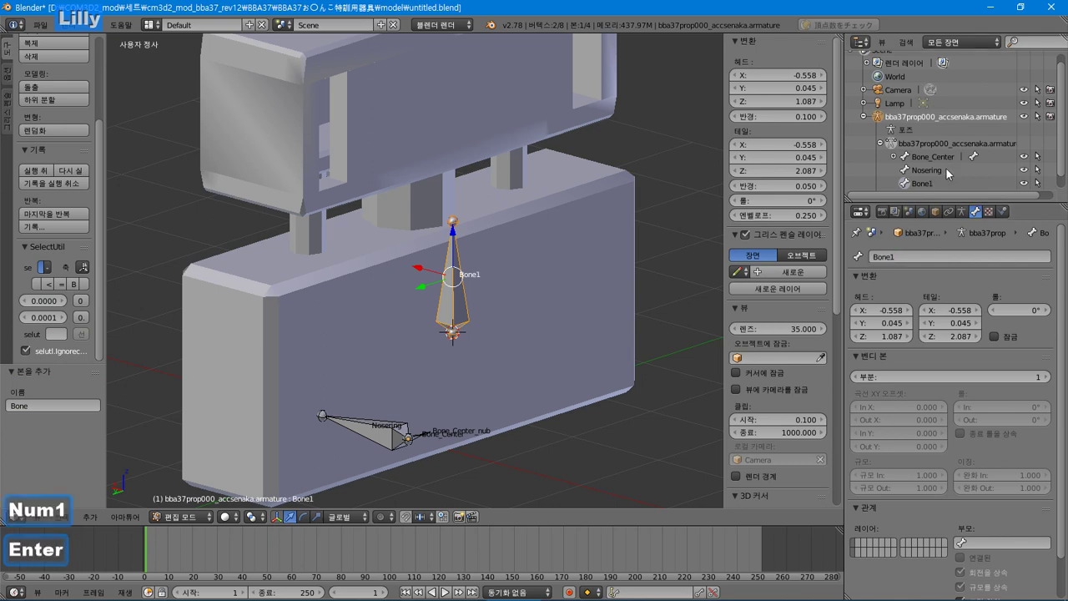
# Leave the armature's edit mode and make the bba37prop000_accsenaka mesh the active object.
pyautogui.scroll(-4, 943, 146)
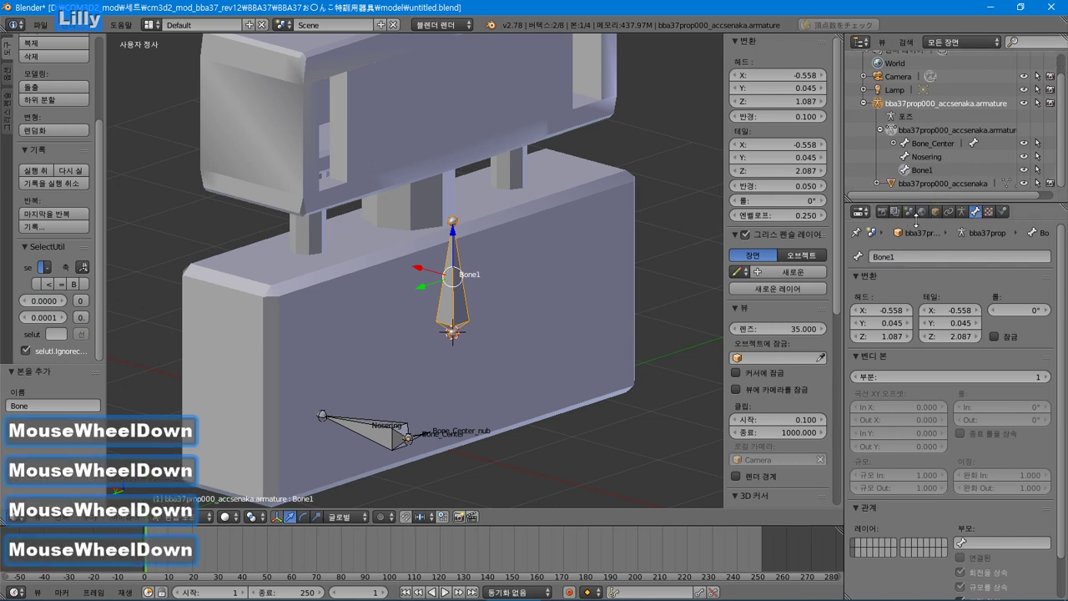
pyautogui.click(965, 213)
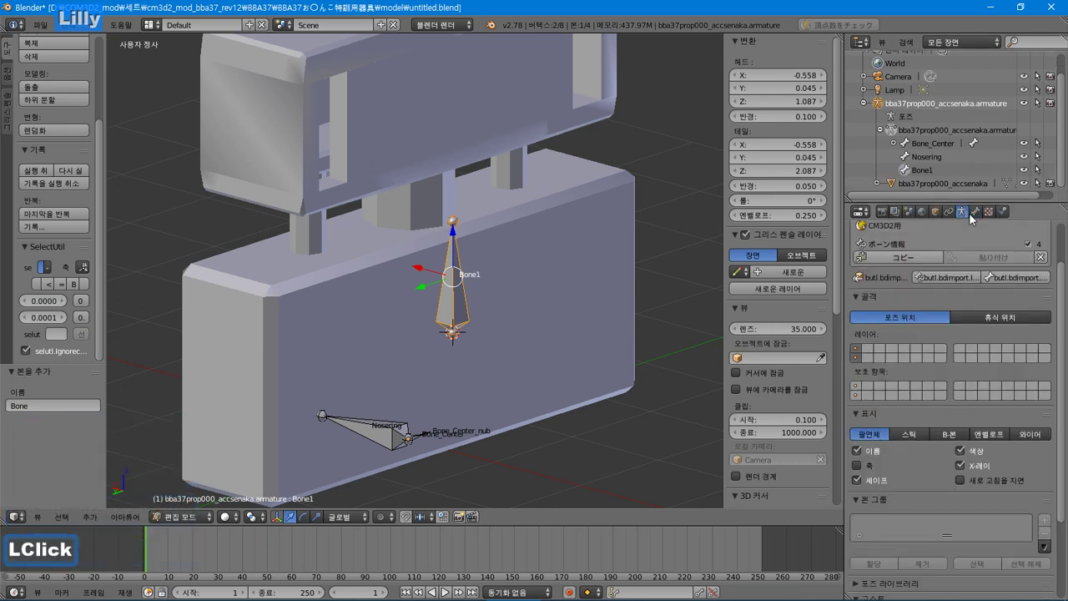
pyautogui.scroll(3, 572, 284)
pyautogui.scroll(-5, 572, 283)
pyautogui.scroll(1, 507, 267)
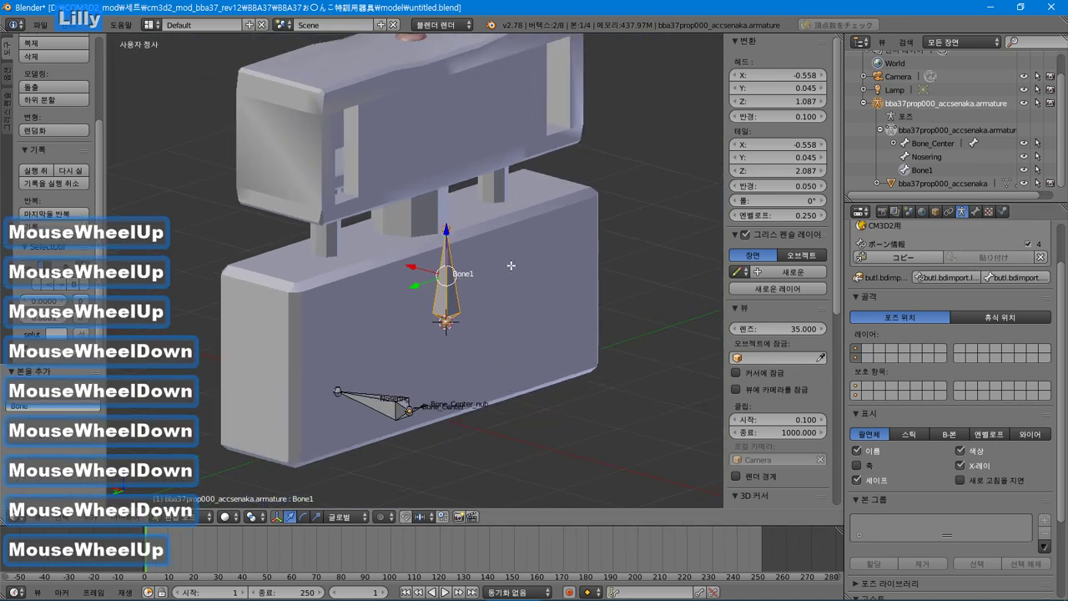
pyautogui.keyDown('shift'); pyautogui.moveTo(510, 266); pyautogui.dragTo(512, 314, button='middle'); pyautogui.keyUp('shift')
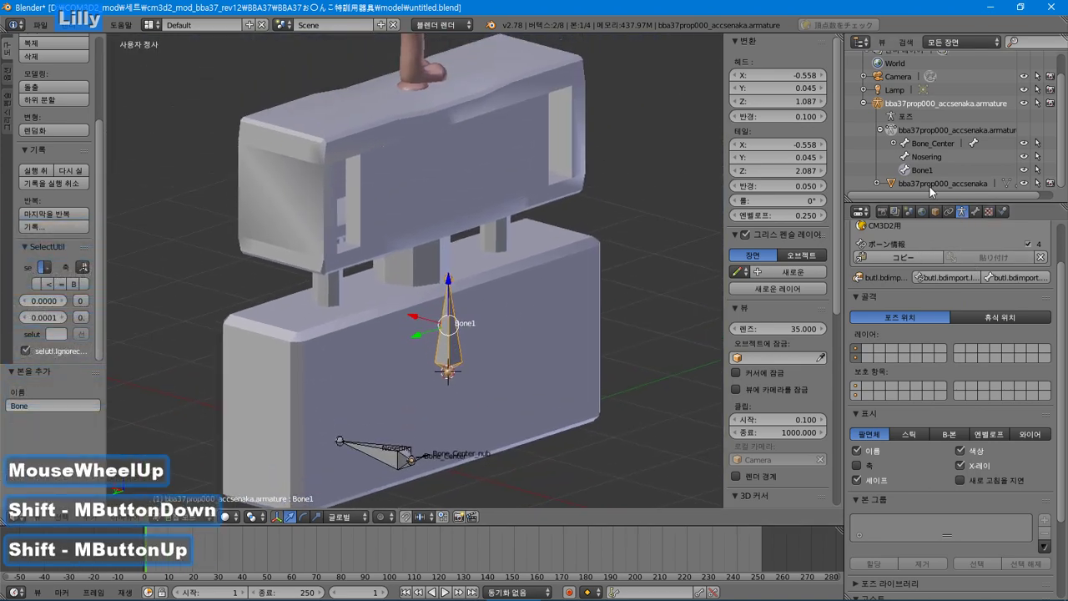
pyautogui.doubleClick(895, 187)
pyautogui.scroll(-5, 890, 192)
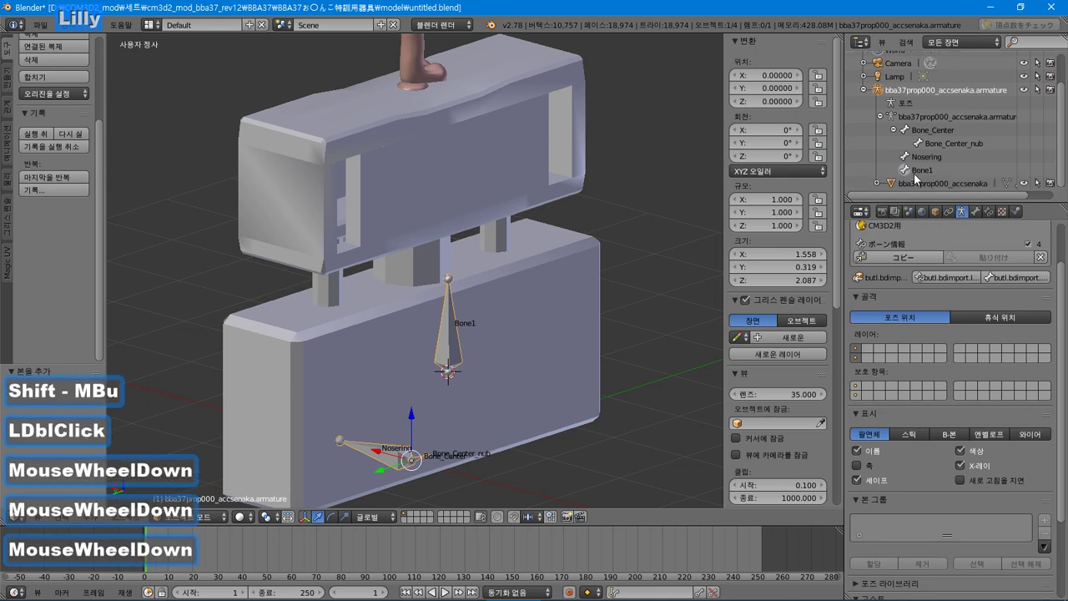
pyautogui.click(889, 185)
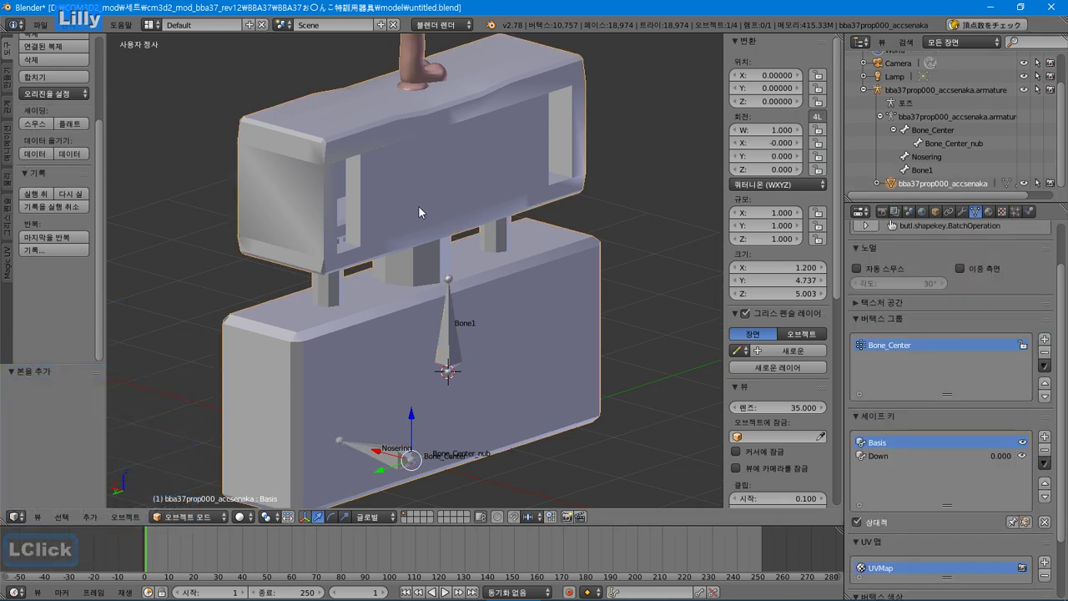
# Add a new vertex group to the mesh and name it Bone1 by copying the new bone's name.
pyautogui.click(1043, 339)
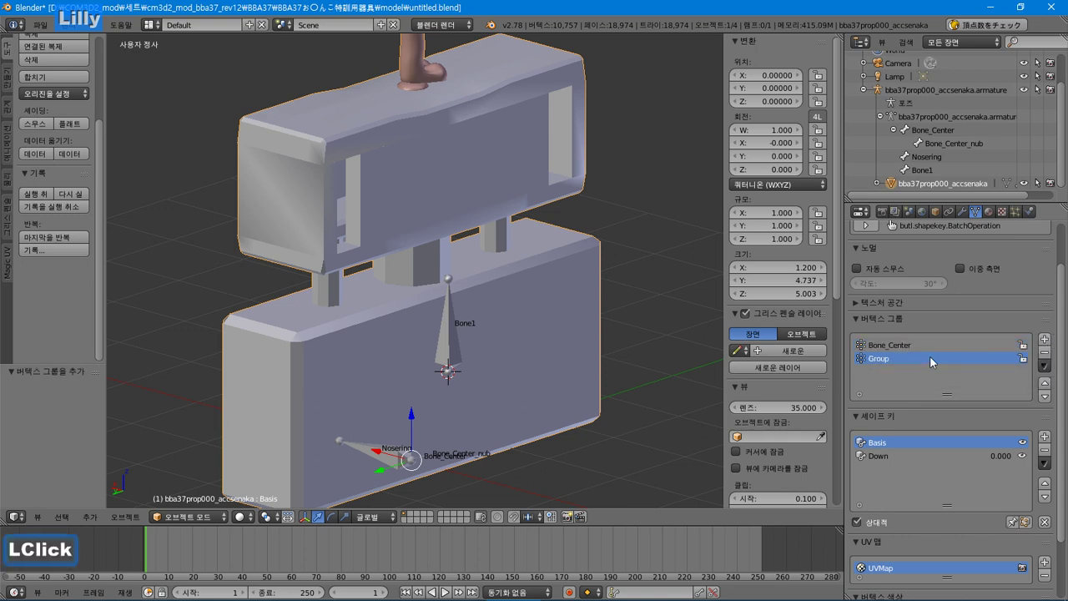
pyautogui.doubleClick(922, 169)
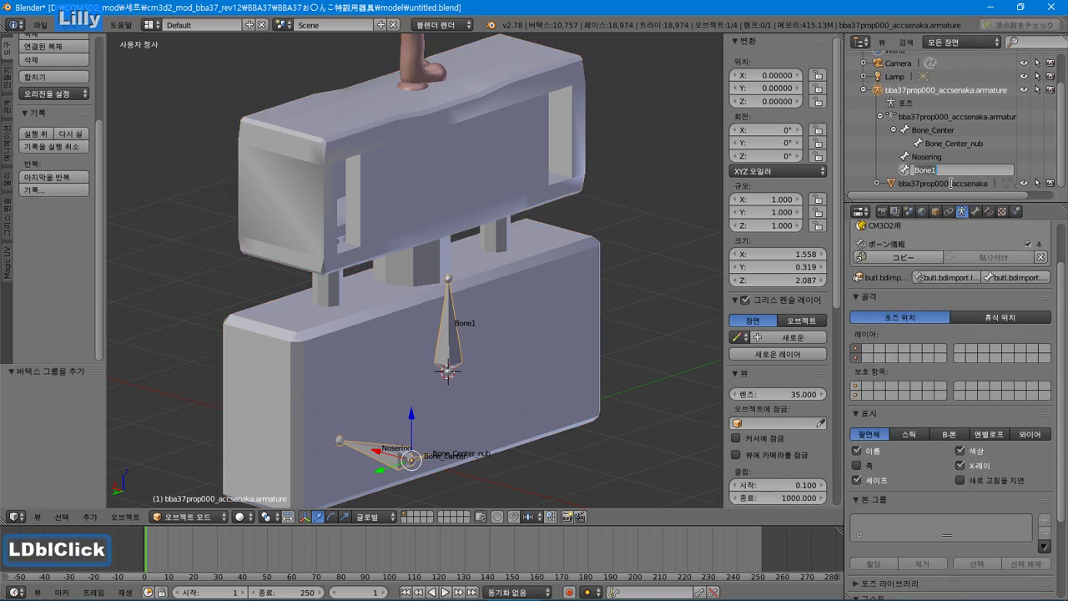
pyautogui.hotkey('ctrl', 'c')
pyautogui.rightClick(376, 231)
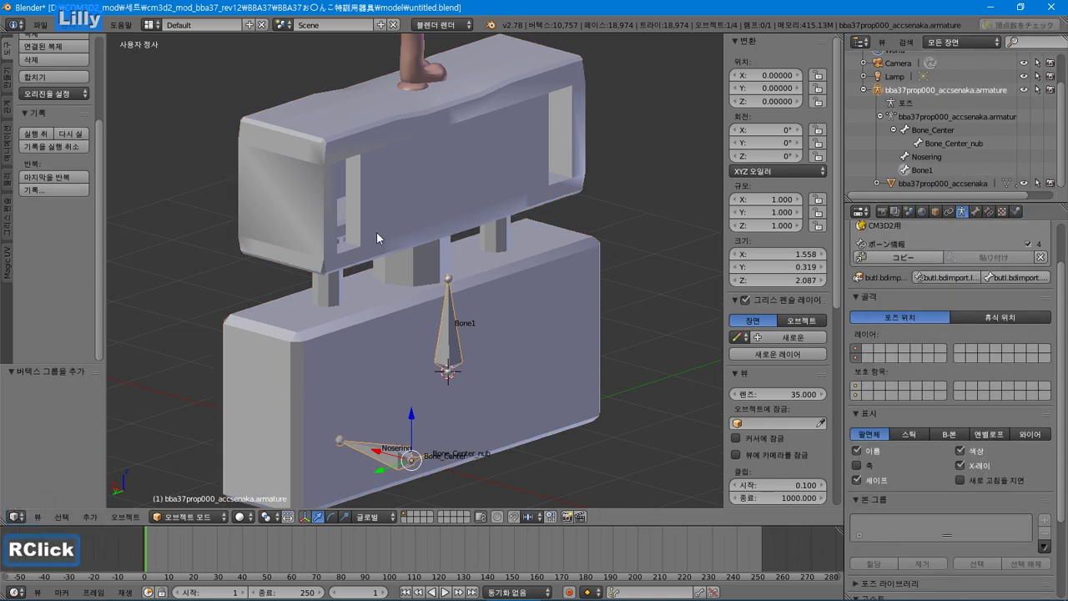
pyautogui.rightClick(376, 231)
pyautogui.doubleClick(882, 360)
pyautogui.hotkey('ctrl', 'v')
pyautogui.click(924, 383)
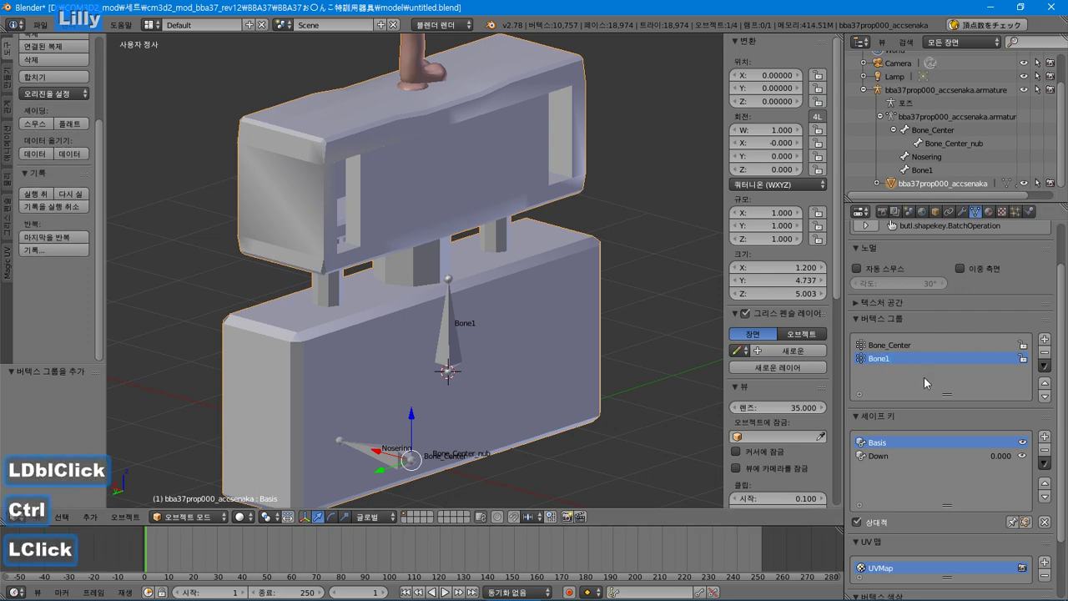
# In the mesh's edit mode, extend the face selection to all faces with the same material.
pyautogui.press('Tab')
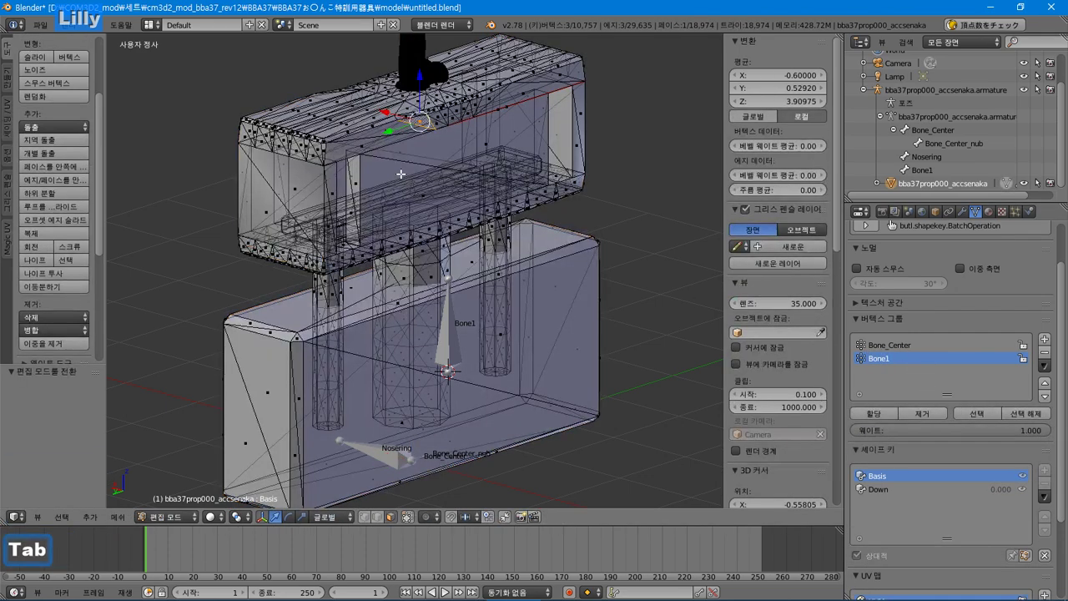
pyautogui.click(62, 516)
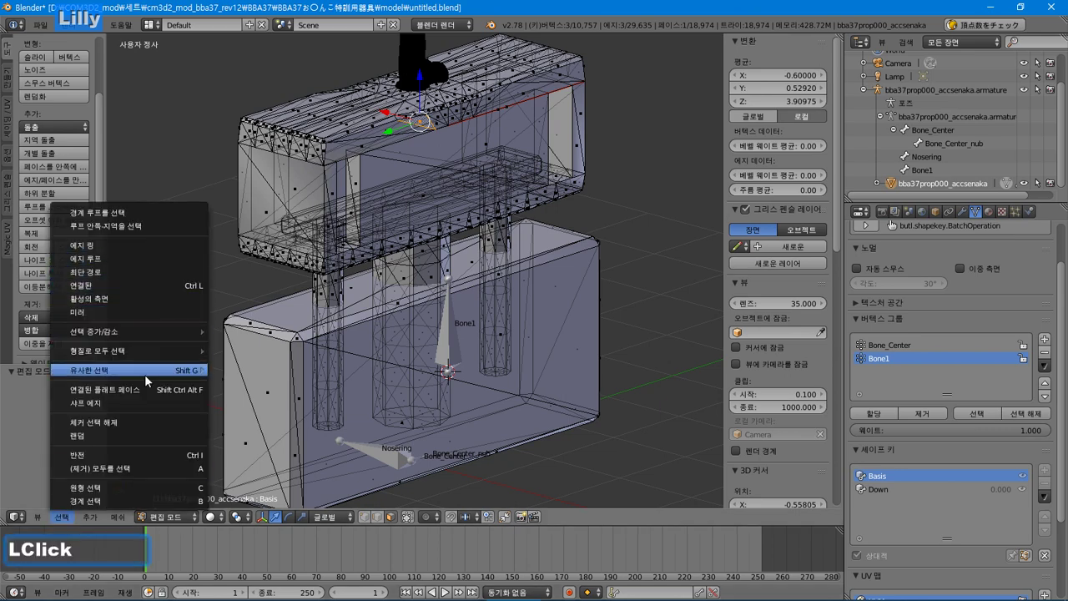
pyautogui.moveTo(147, 371)
pyautogui.click(246, 370)
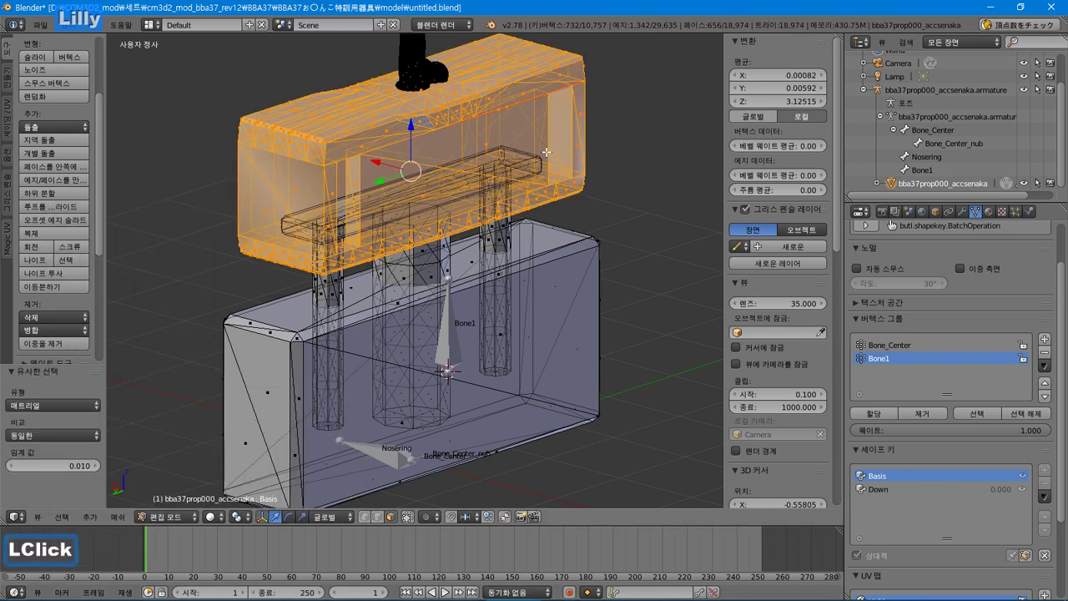
# Box-select the upright piece on top of the upper box and grow the selection until it covers the whole piece along with the box.
pyautogui.keyDown('shift'); pyautogui.moveTo(452, 90); pyautogui.dragTo(457, 174, button='middle'); pyautogui.keyUp('shift')
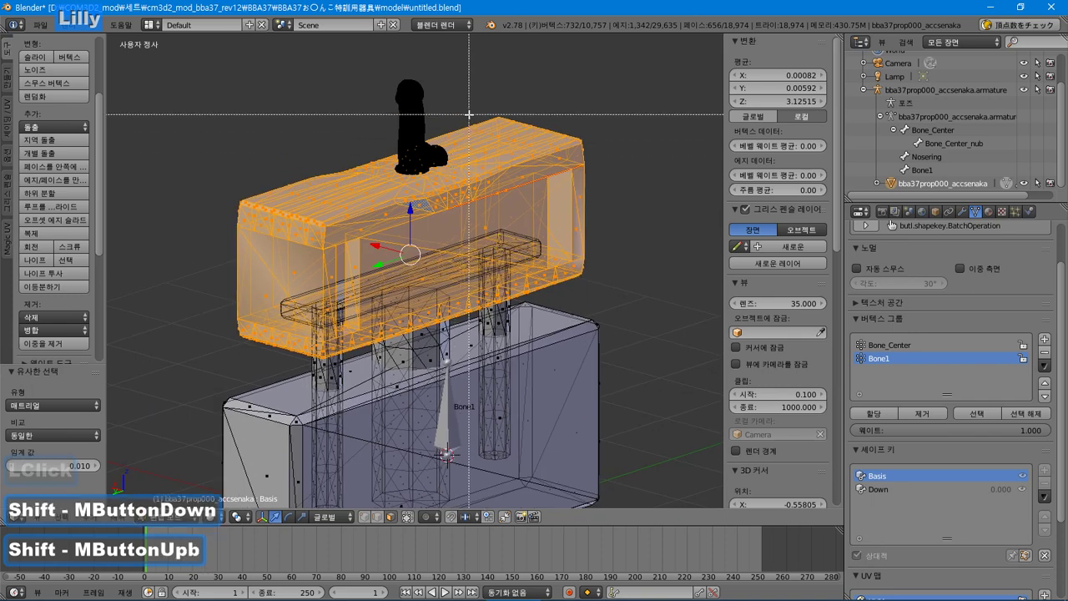
pyautogui.keyDown('shift'); pyautogui.moveTo(475, 79); pyautogui.dragTo(382, 184); pyautogui.keyUp('shift')
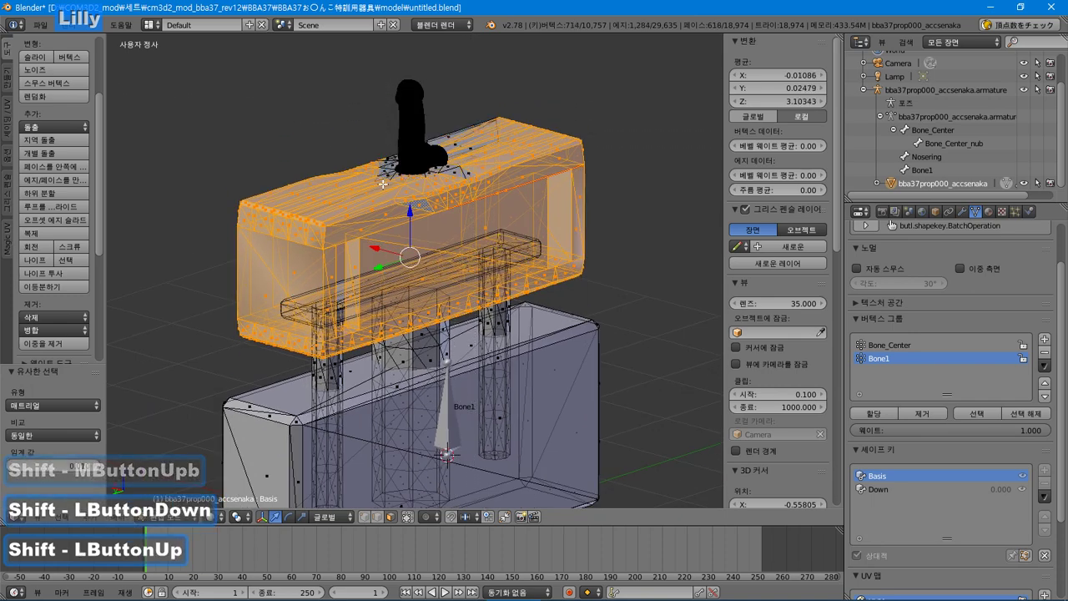
pyautogui.press('b')
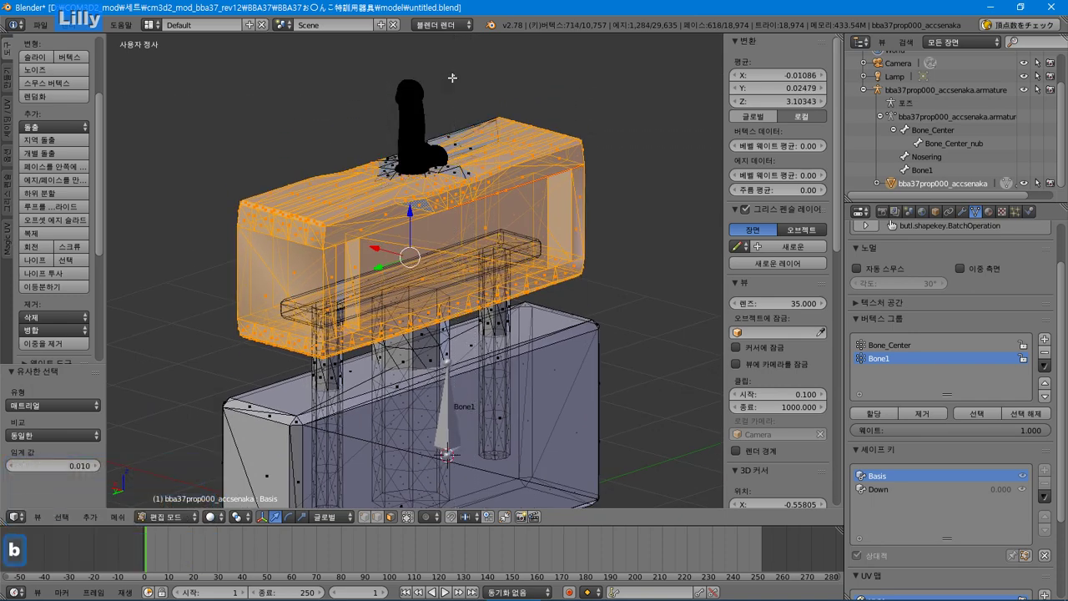
pyautogui.moveTo(460, 73); pyautogui.dragTo(386, 173)
pyautogui.press('ctrl+KP_Add')
pyautogui.press('ctrl+KP_Add')
pyautogui.press('ctrl+KP_Add')
pyautogui.press('ctrl+KP_Add')
pyautogui.press('ctrl+KP_Add')
pyautogui.press('ctrl+KP_Add')
pyautogui.press('ctrl+KP_Add')
pyautogui.press('ctrl+KP_Add')
pyautogui.press('ctrl+KP_Add')
pyautogui.press('ctrl+KP_Add')
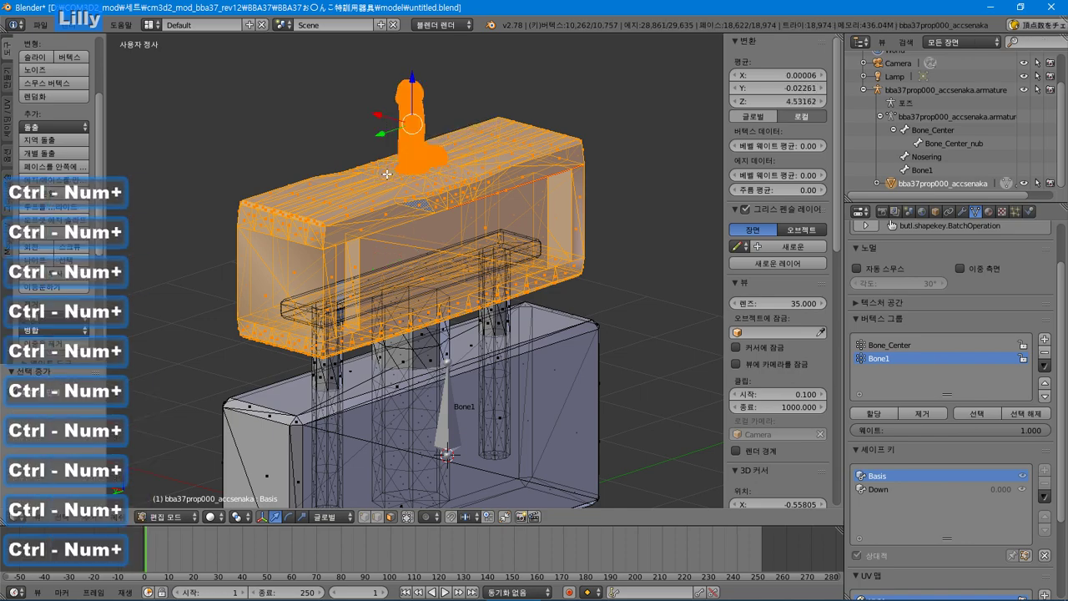
# Assign the selected upper part of the mesh to the Bone1 vertex group with a weight of 1.000.
pyautogui.moveTo(501, 237); pyautogui.dragTo(626, 234, button='middle')
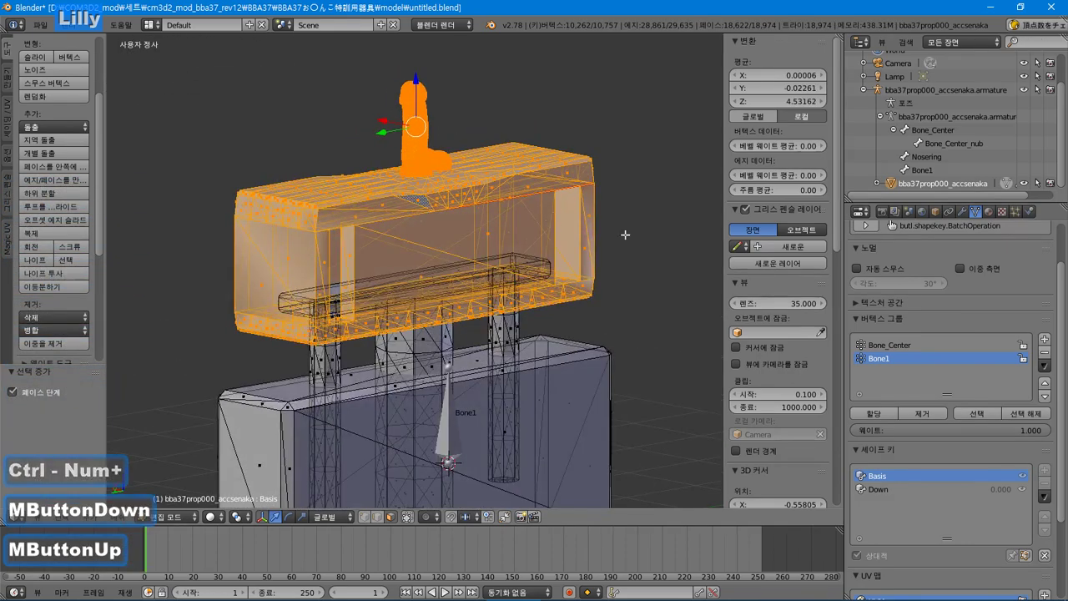
pyautogui.click(881, 413)
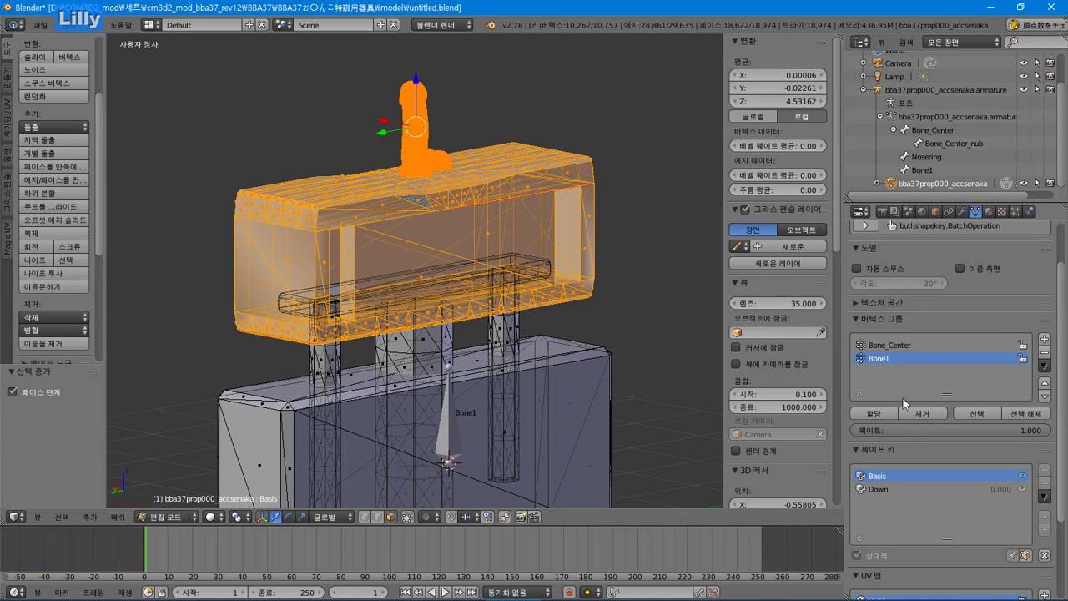
pyautogui.click(909, 345)
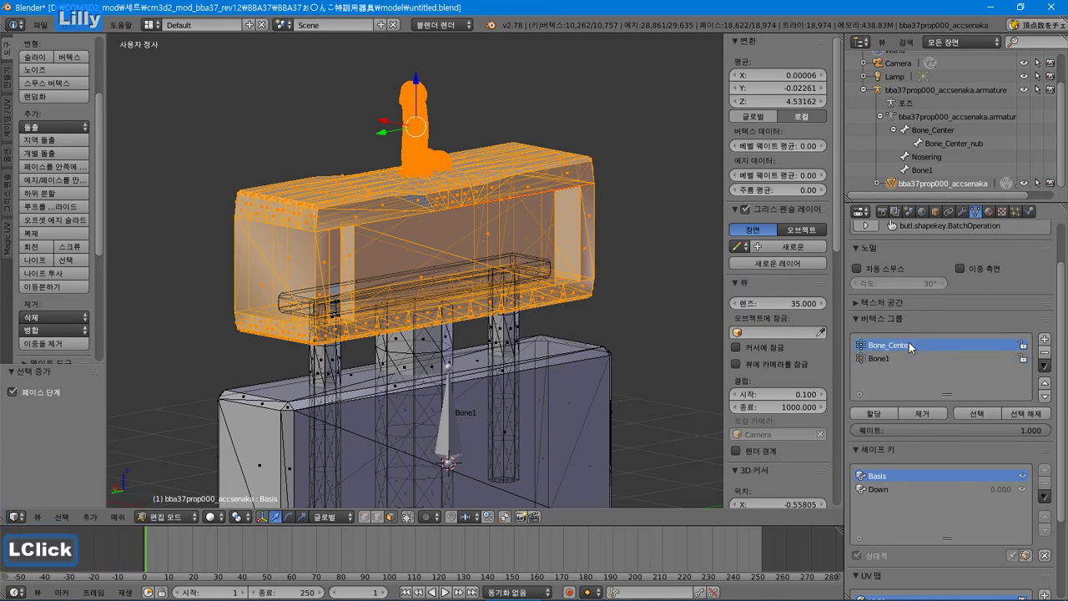
pyautogui.click(879, 358)
# Check the Bone_Center weights in Weight Paint mode, and remove the selected upper part from the Bone_Center vertex group in edit mode.
pyautogui.click(167, 516)
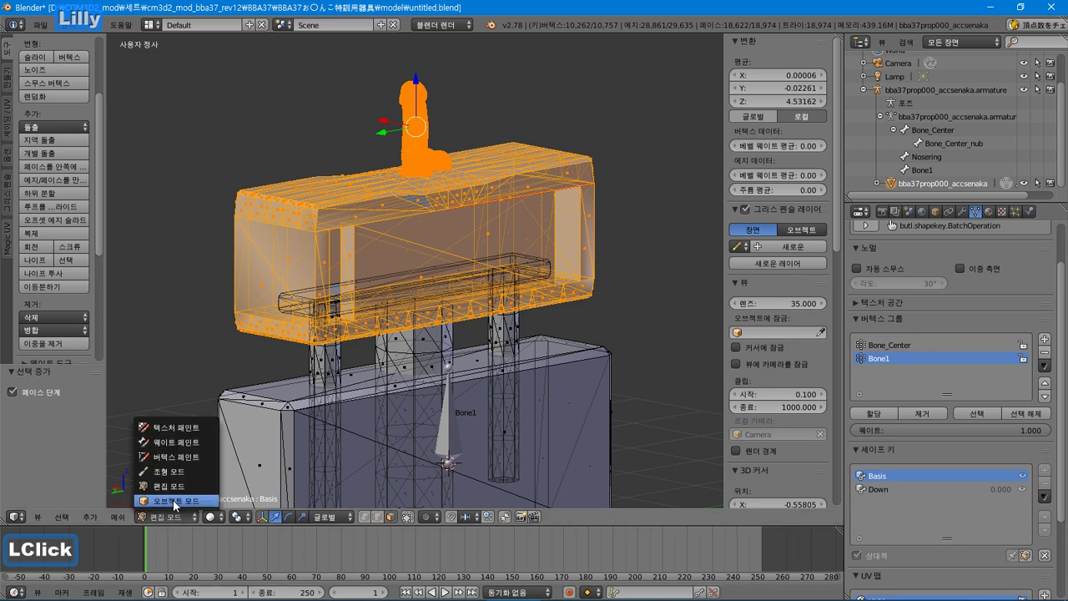
pyautogui.click(193, 441)
pyautogui.click(898, 342)
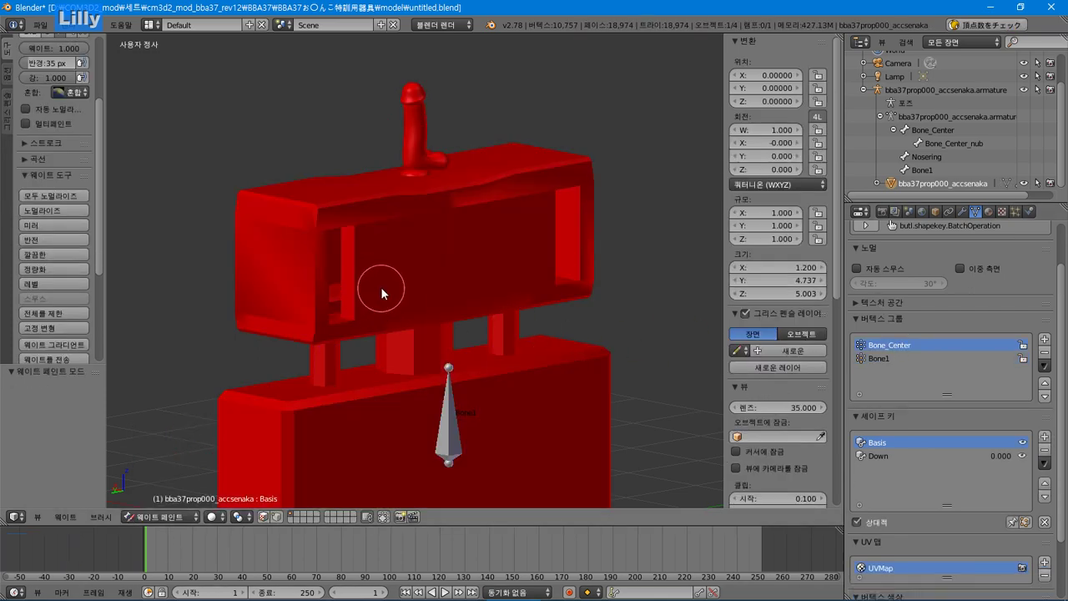
pyautogui.press('Tab')
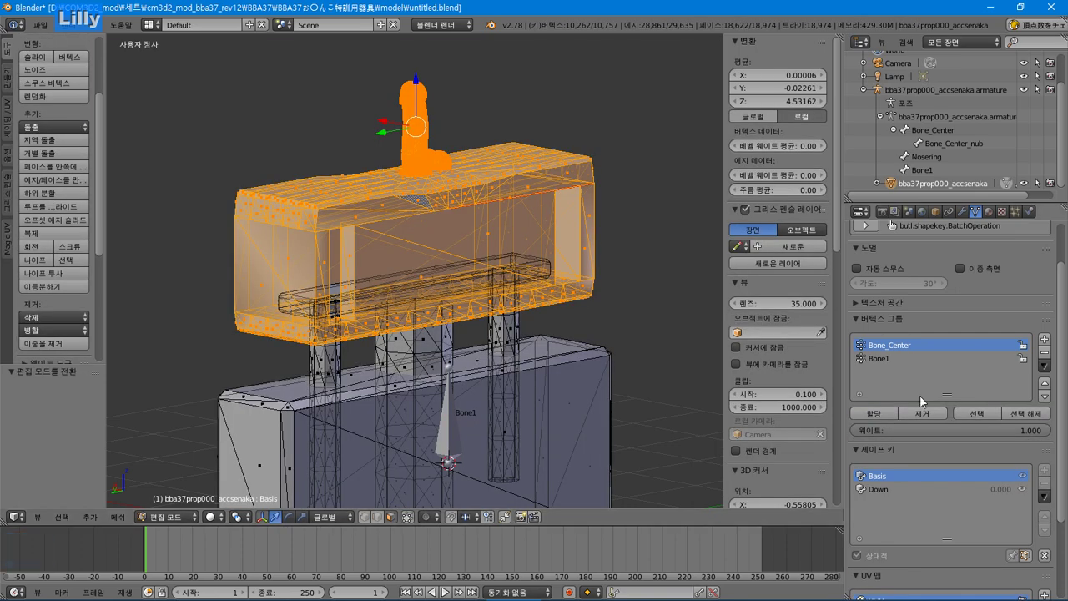
pyautogui.click(917, 412)
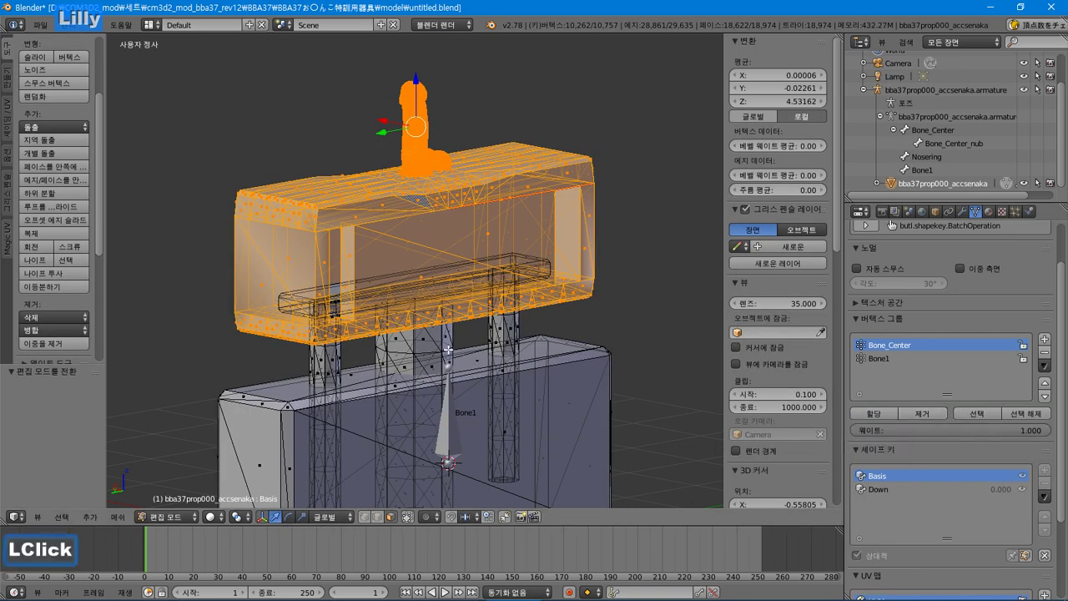
# Compare the weights of the Bone_Center and Bone1 vertex groups in Weight Paint mode.
pyautogui.press('Tab')
pyautogui.click(891, 345)
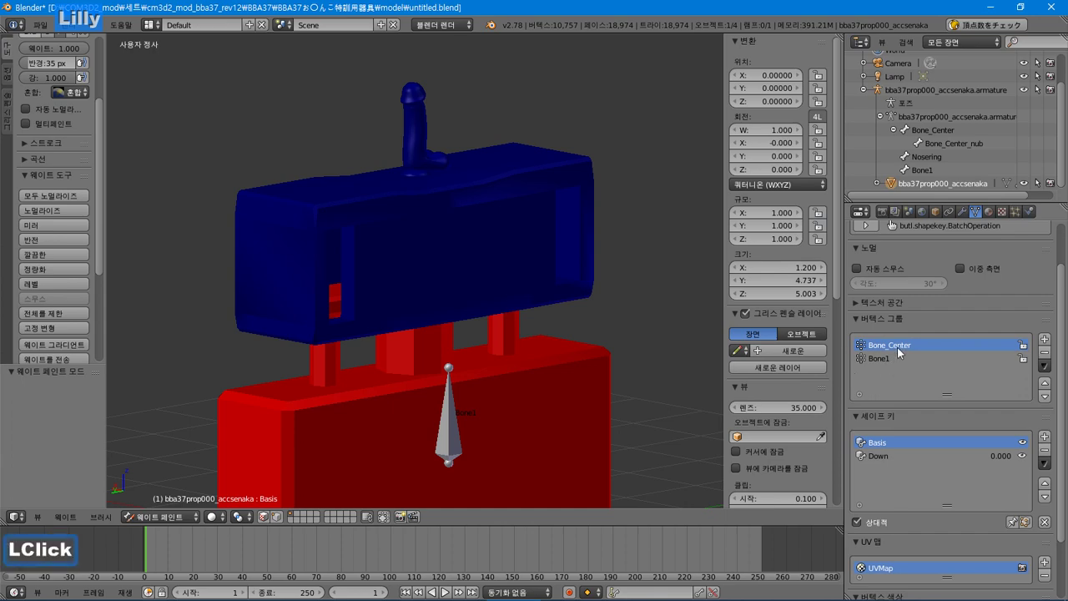
pyautogui.click(897, 357)
pyautogui.doubleClick(899, 356)
pyautogui.click(899, 346)
pyautogui.click(170, 516)
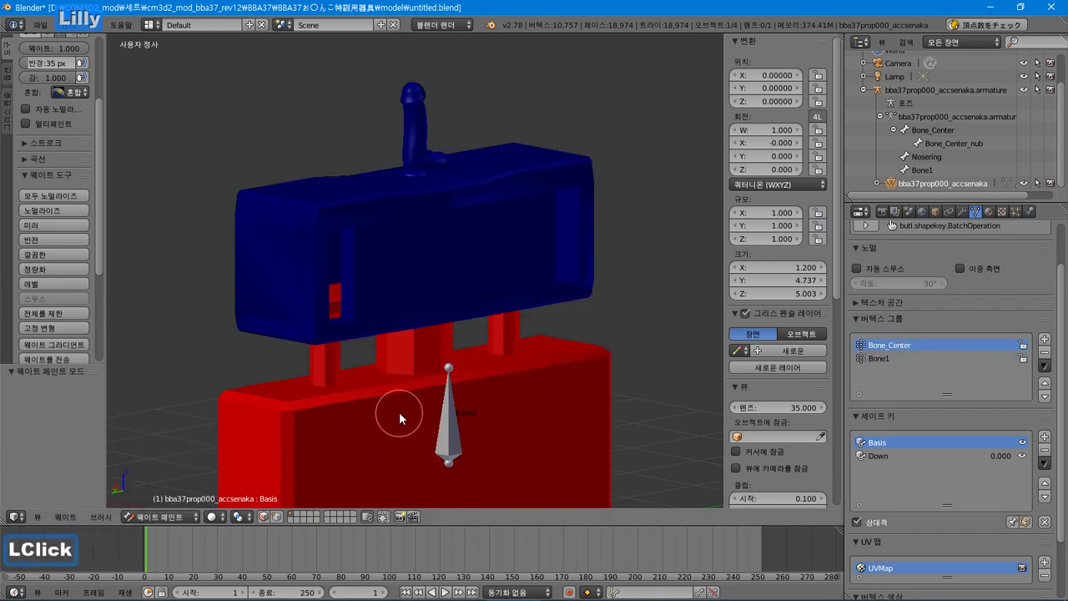
pyautogui.press('Tab')
pyautogui.press('Tab')
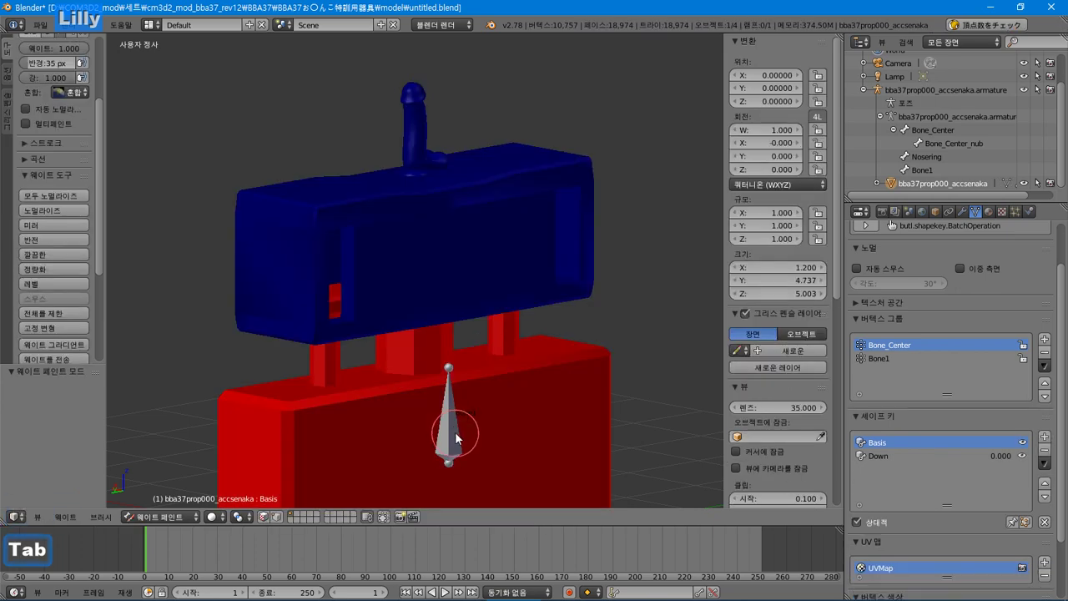
# Make the armature the active object and put it in Pose mode.
pyautogui.rightClick(455, 431)
pyautogui.click(188, 516)
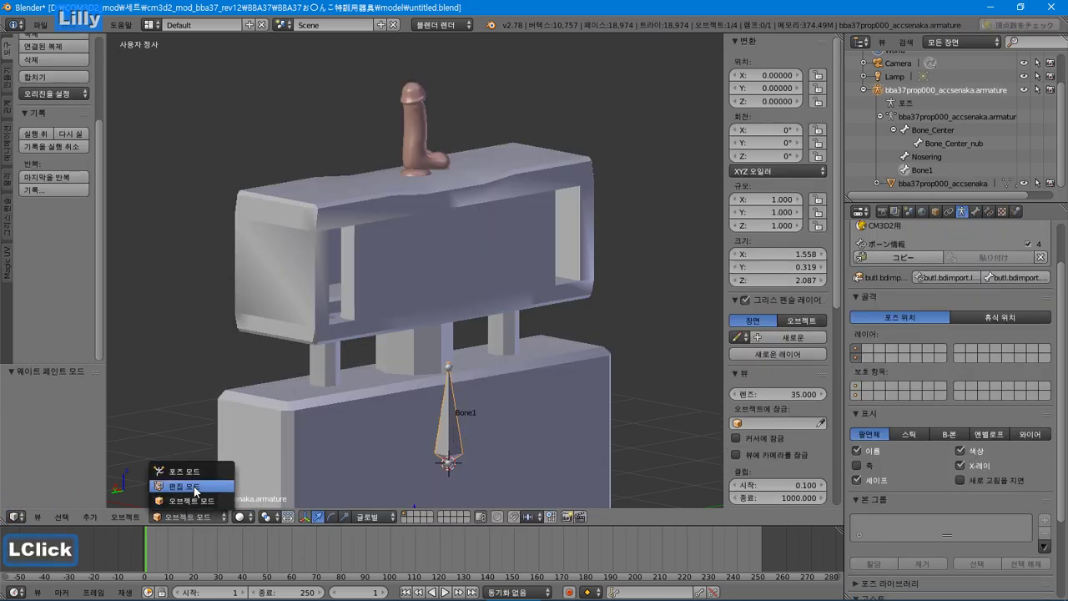
pyautogui.click(191, 467)
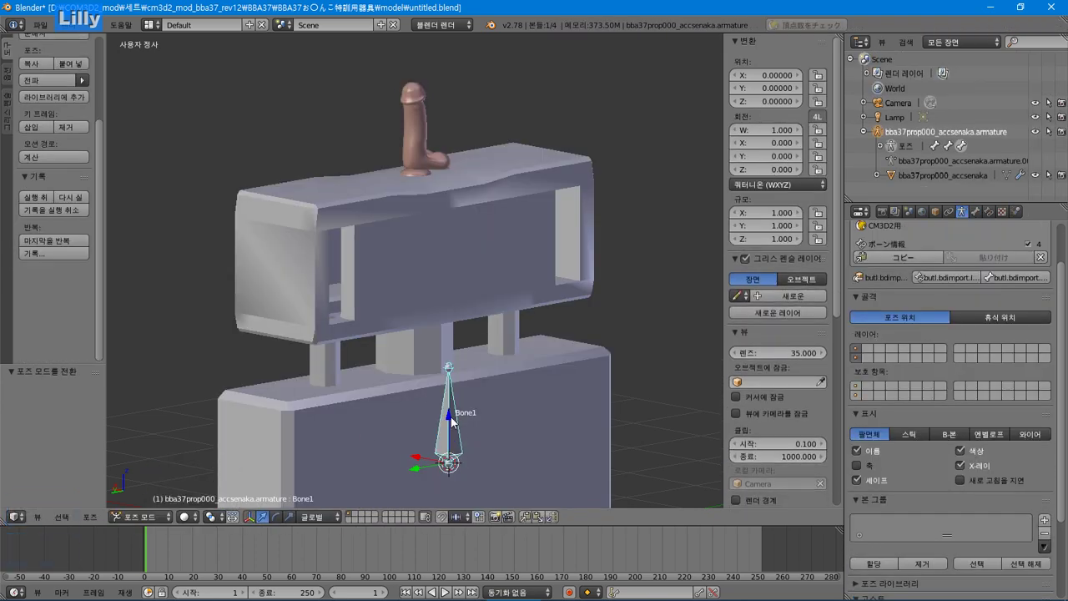
# Test Bone1's influence by raising it vertically, and undo the move.
pyautogui.moveTo(449, 415); pyautogui.dragTo(520, 343)
pyautogui.hotkey('ctrl', 'z')
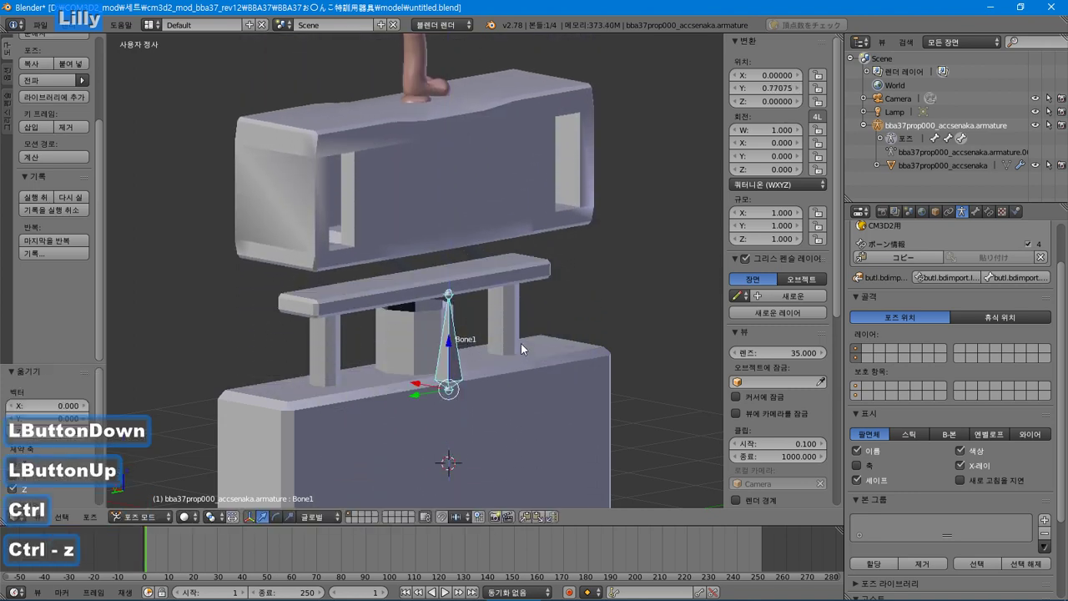
pyautogui.hotkey('ctrl', 'z')
pyautogui.moveTo(511, 403)
pyautogui.mouseDown(button='middle')
pyautogui.moveTo(483, 408)
pyautogui.moveTo(504, 396)
pyautogui.mouseUp(button='middle')
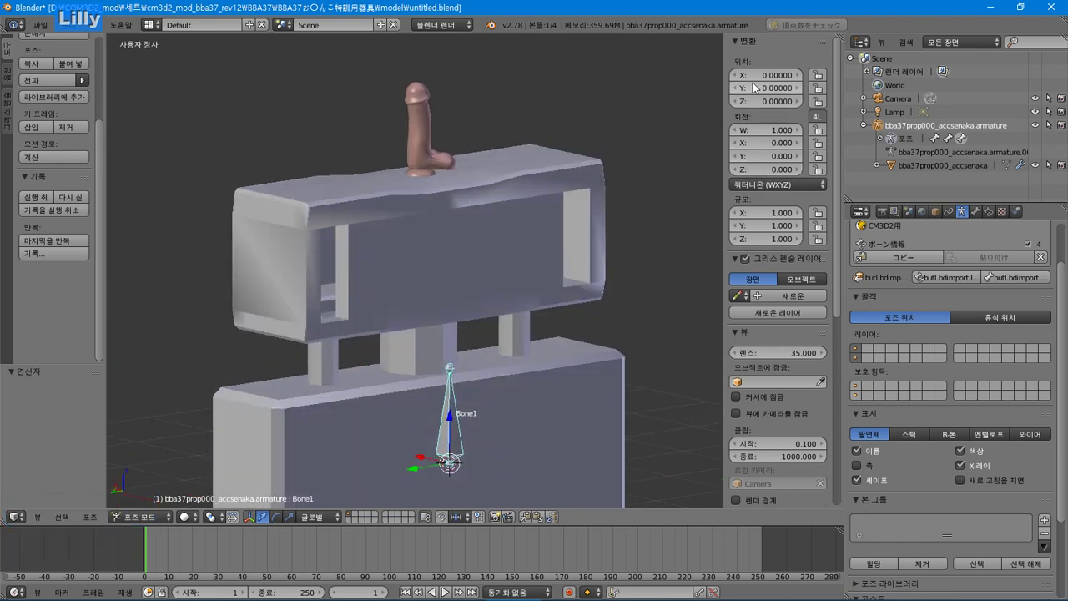
# Lower Bone1 to a Y location of about -0.546 and insert a single keyframe on that Y value at frame 1.
pyautogui.moveTo(449, 417); pyautogui.dragTo(450, 472)
pyautogui.moveTo(449, 473); pyautogui.dragTo(453, 478, button='middle')
pyautogui.moveTo(453, 477); pyautogui.dragTo(453, 482)
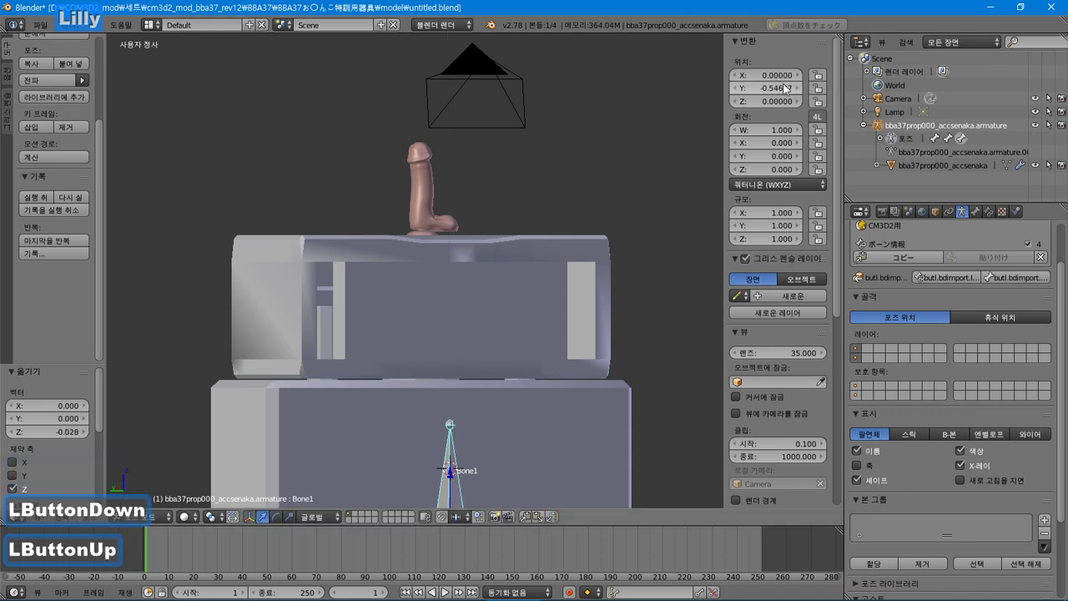
pyautogui.rightClick(784, 89)
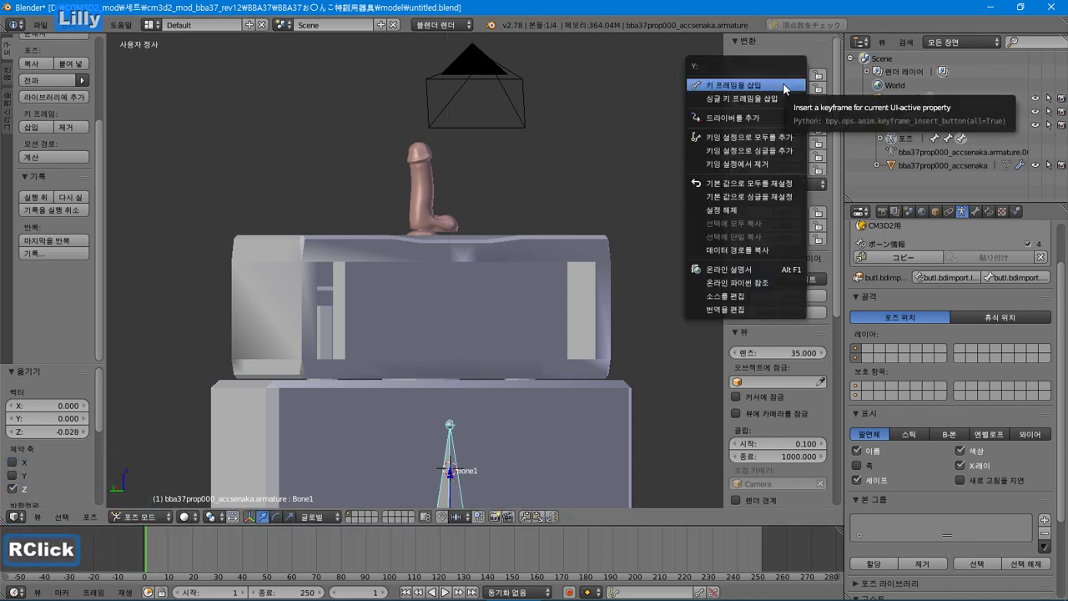
pyautogui.click(780, 98)
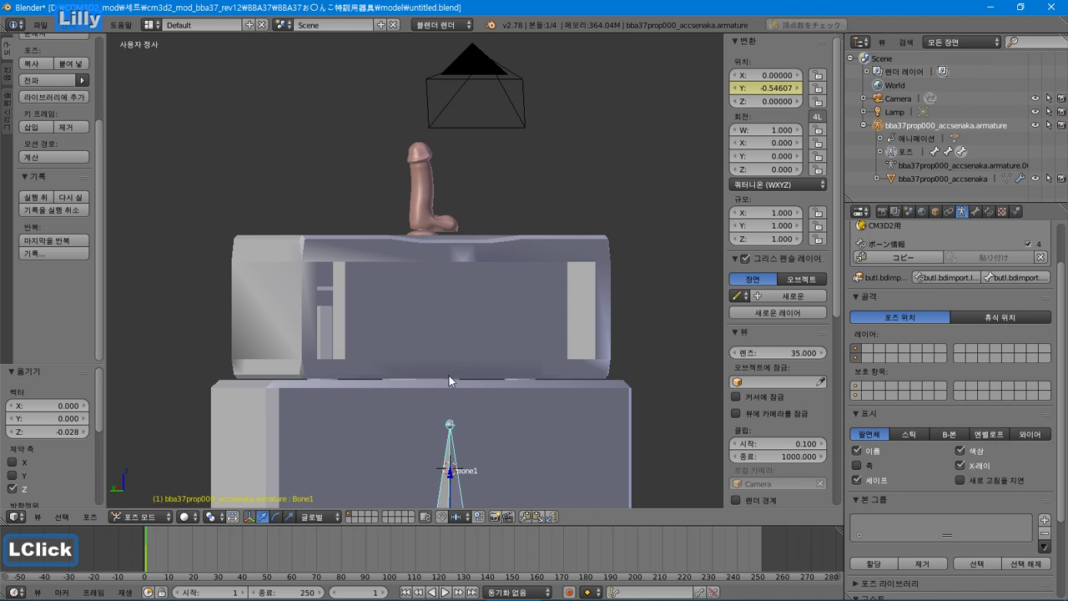
pyautogui.doubleClick(15, 591)
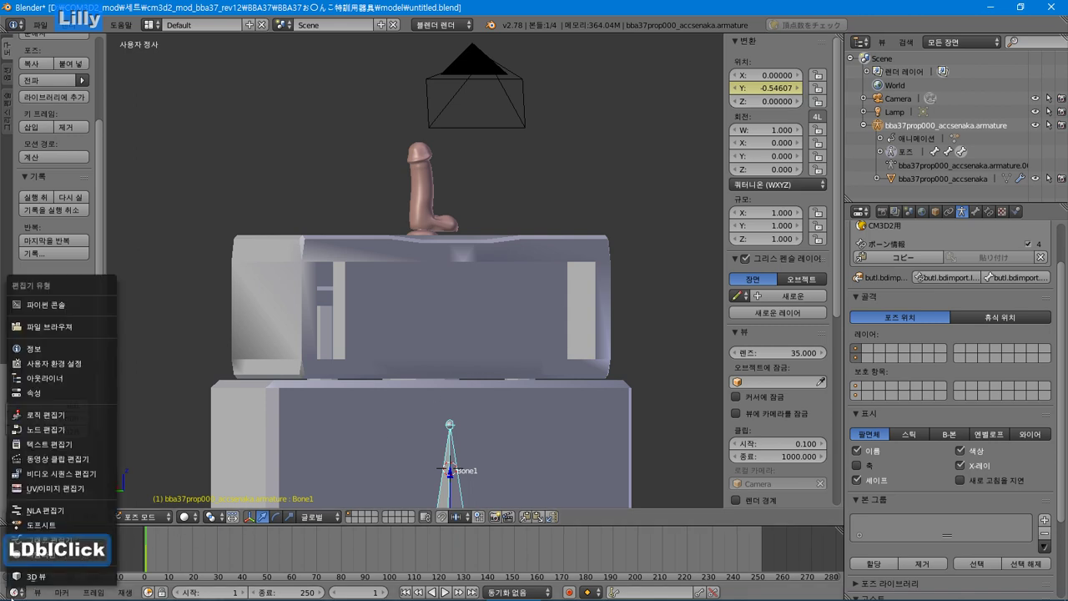
pyautogui.press('Escape')
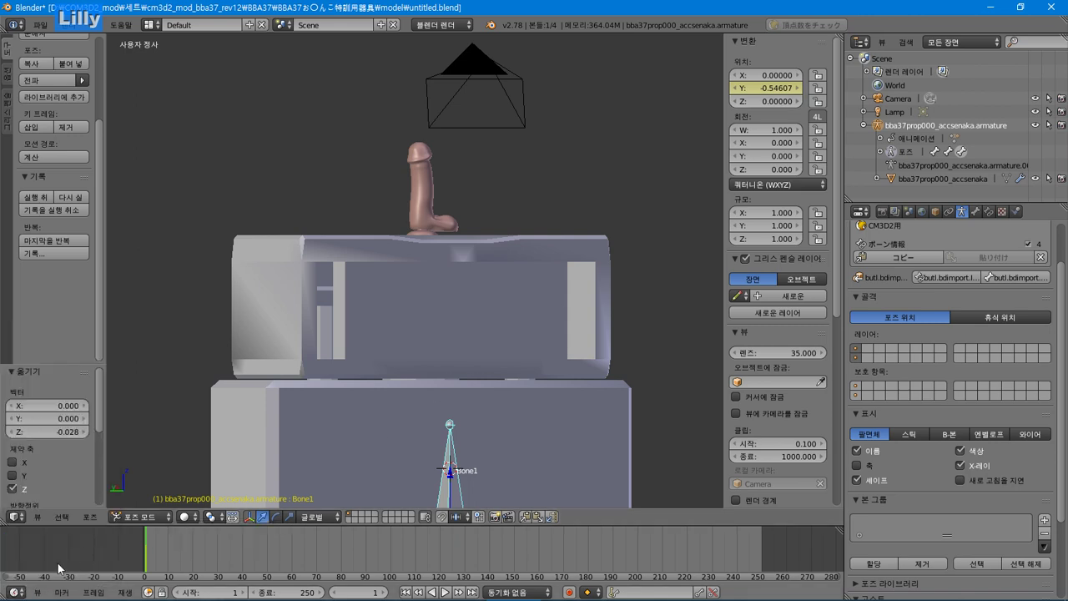
pyautogui.click(20, 593)
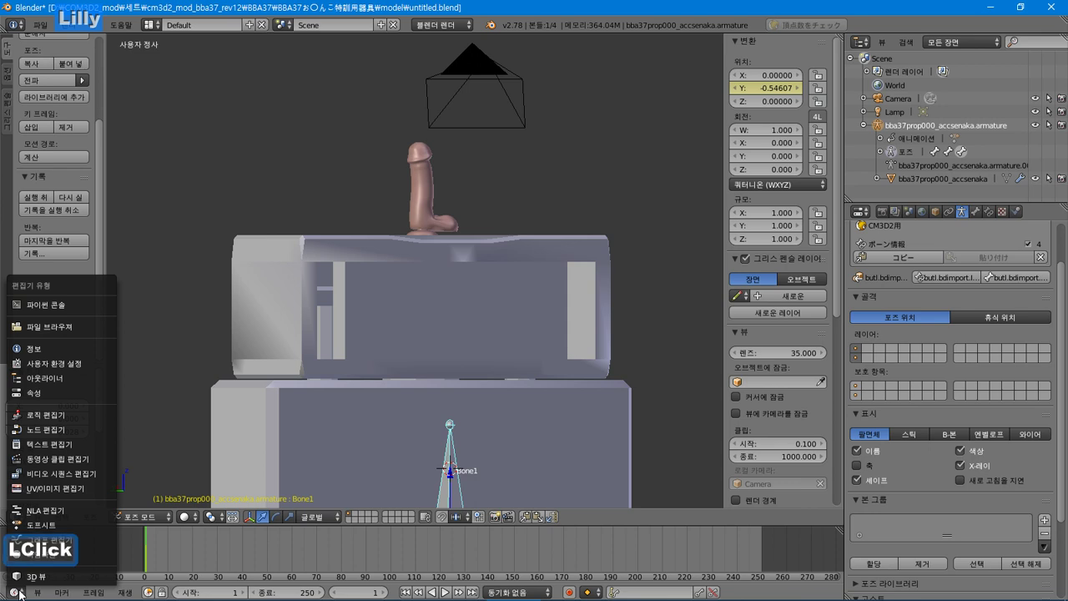
pyautogui.click(61, 554)
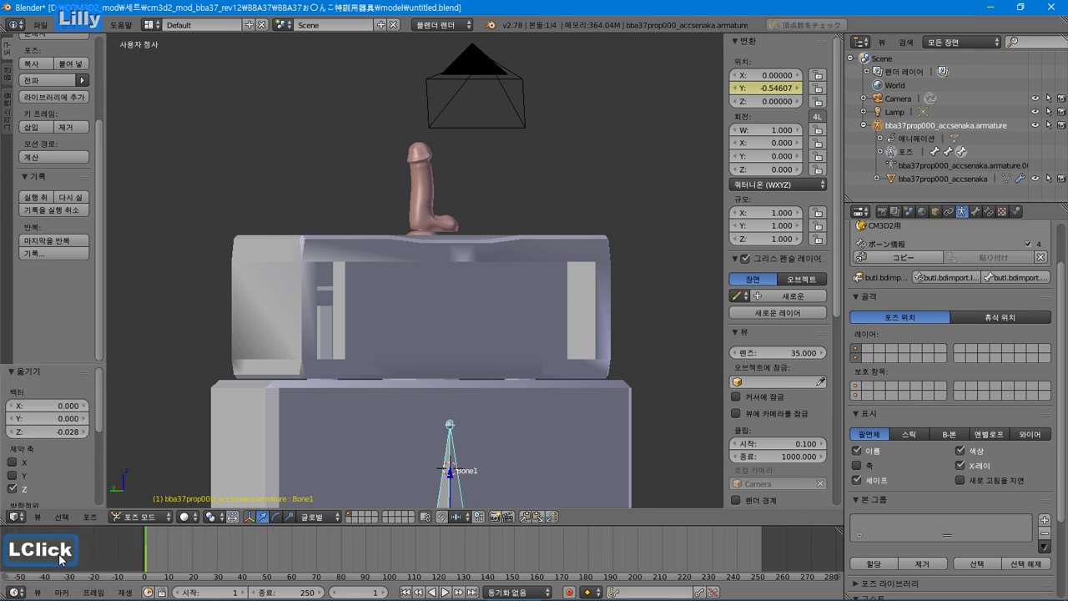
pyautogui.click(183, 566)
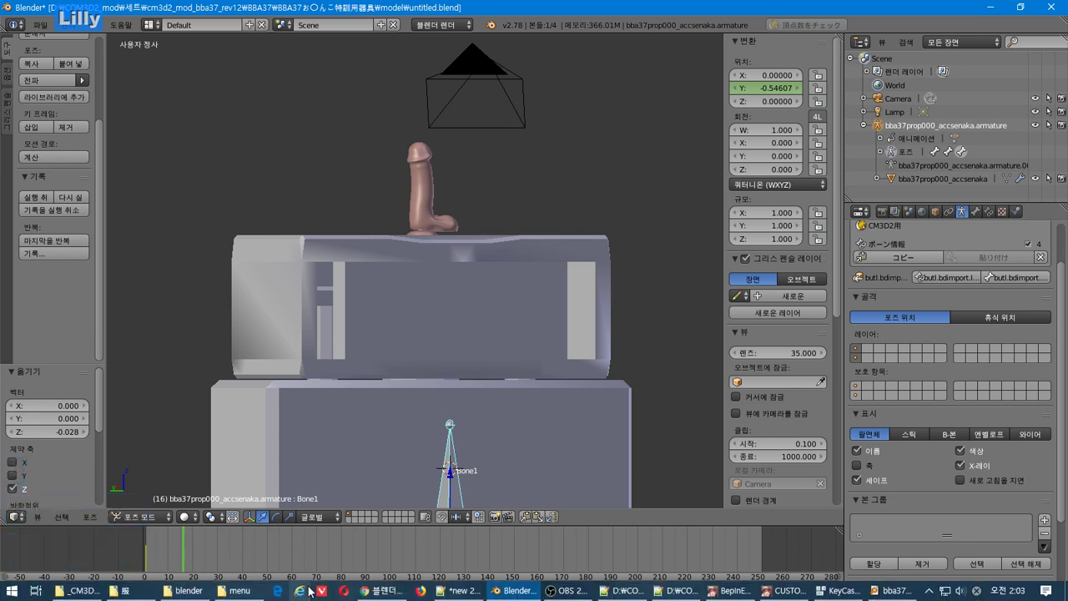
# Set the animation's end frame to 10.
pyautogui.click(306, 594)
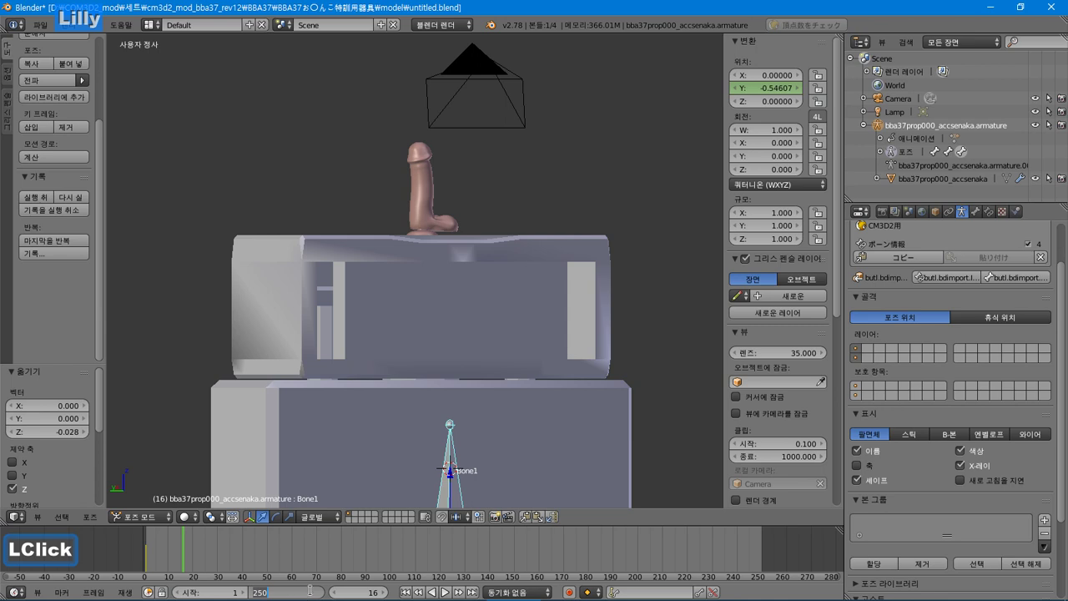
pyautogui.write('60')
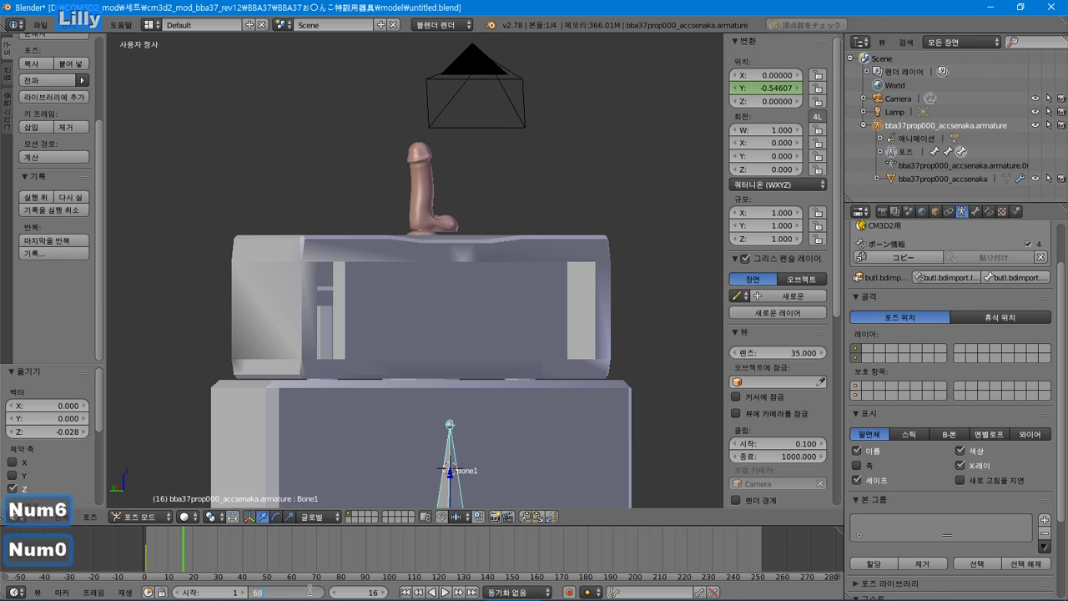
pyautogui.press('BackSpace')
pyautogui.press('BackSpace')
pyautogui.write('10')
pyautogui.press('Return')
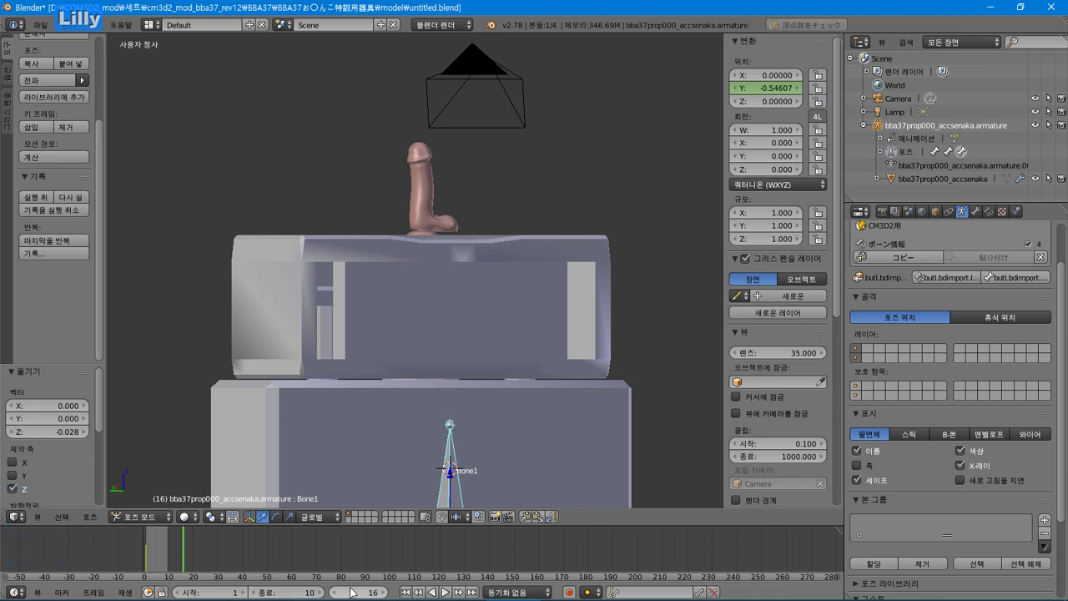
# Go to the last frame, 10, and insert a single keyframe on Bone1's current Y location.
pyautogui.click(472, 592)
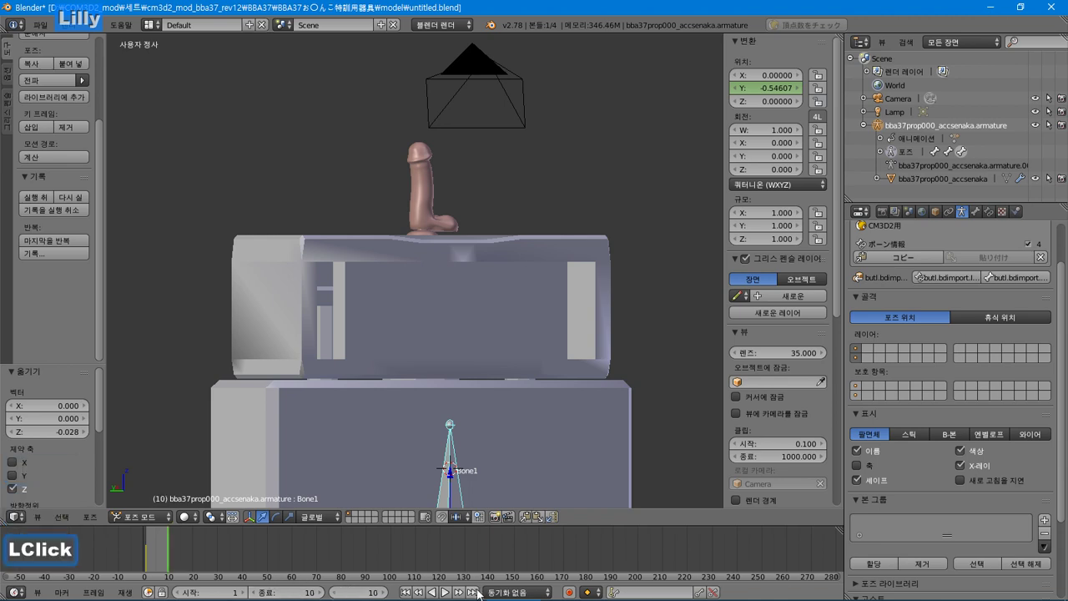
pyautogui.rightClick(787, 90)
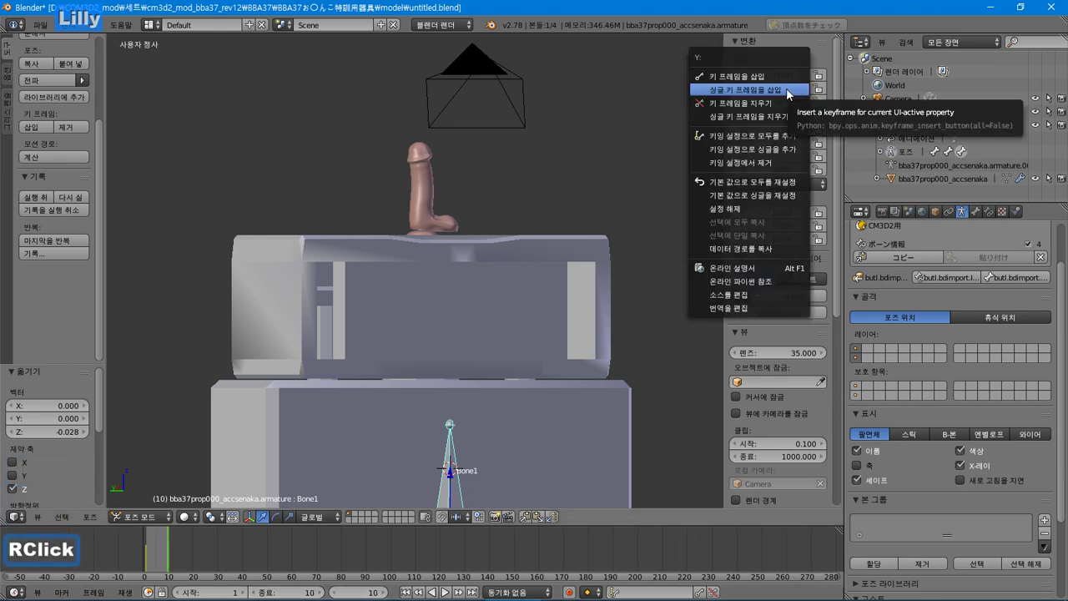
pyautogui.click(788, 90)
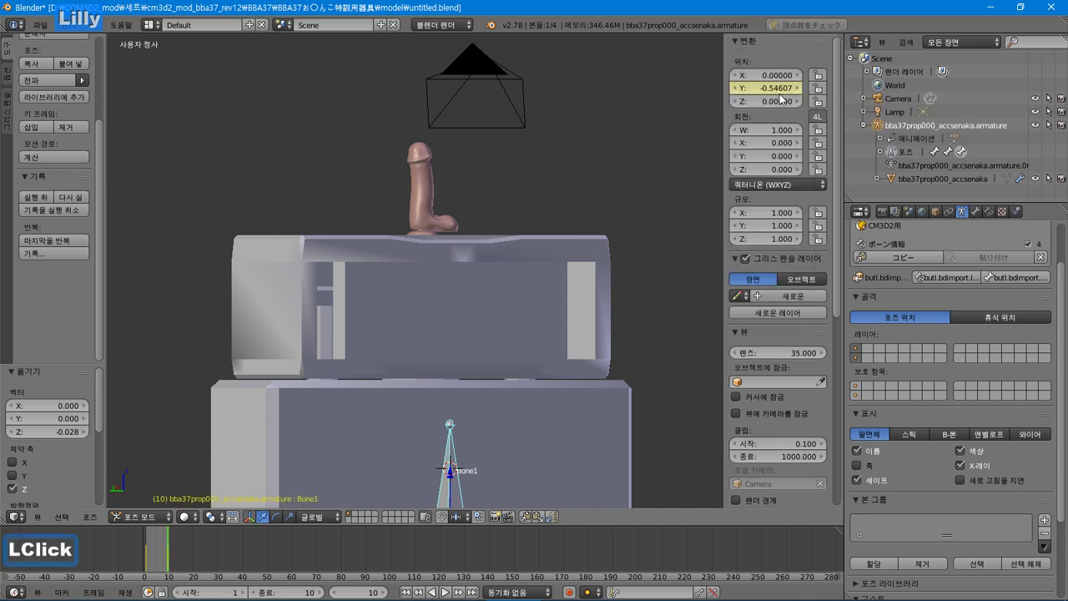
# Go to frame 5 and set Bone1's Y location to 0.
pyautogui.click(357, 592)
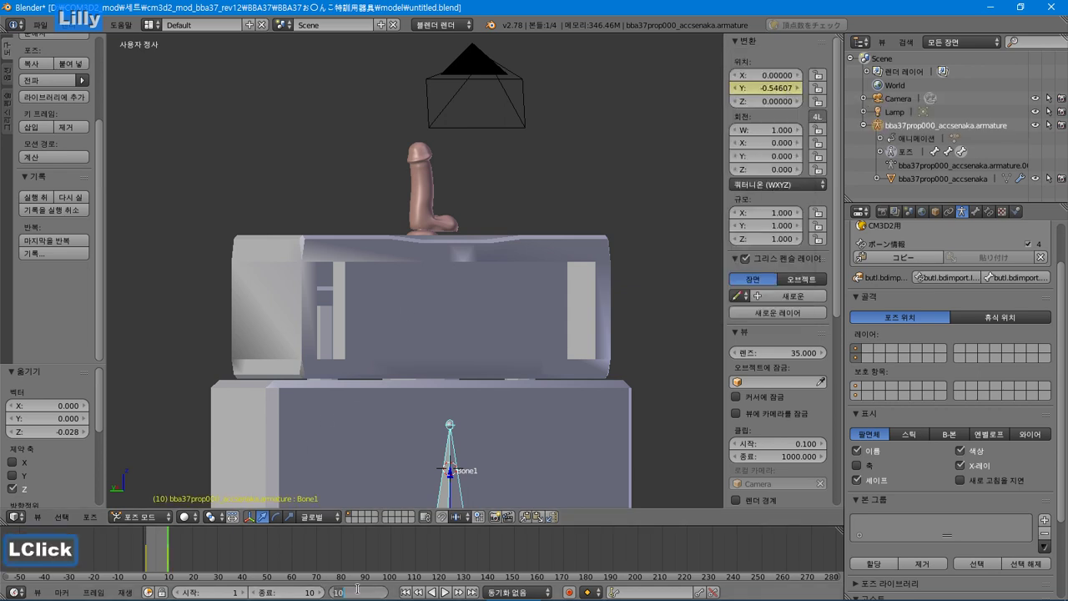
pyautogui.write('5')
pyautogui.press('Return')
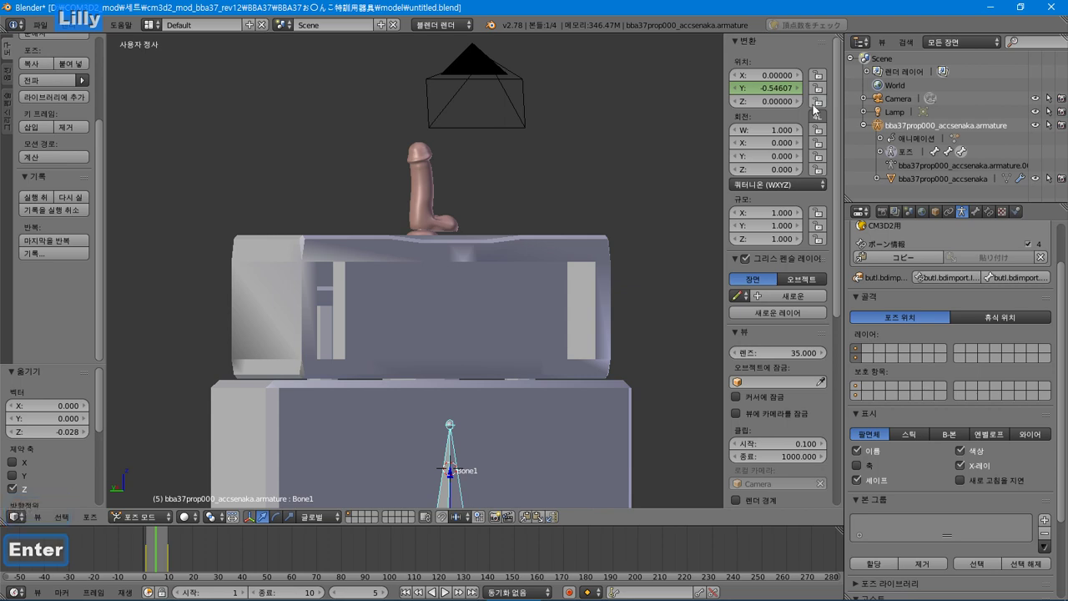
pyautogui.click(770, 86)
pyautogui.write('0')
pyautogui.press('Return')
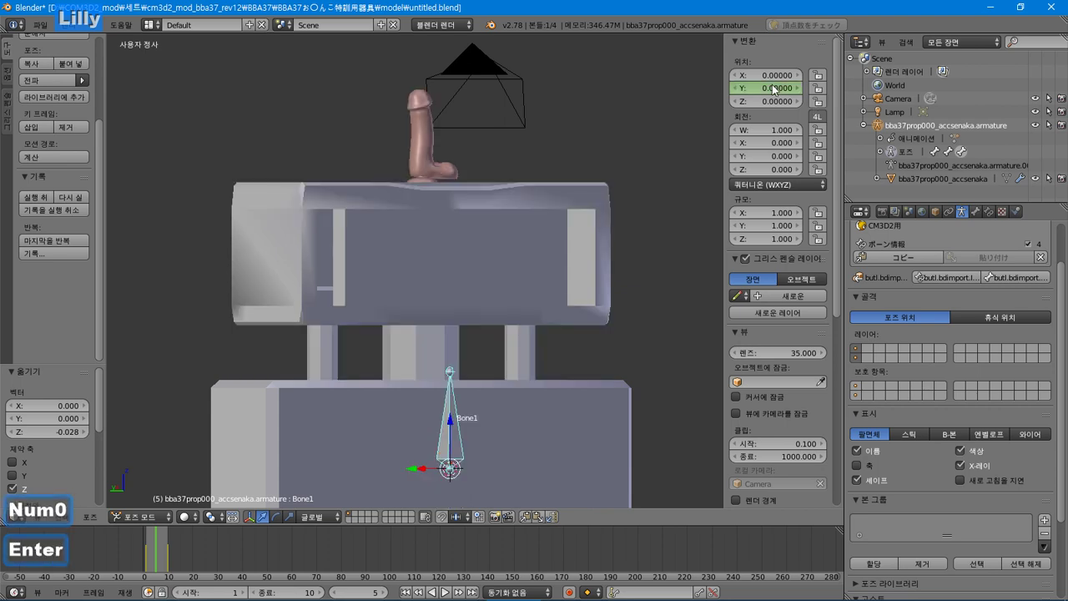
# Insert a single keyframe on Bone1's Y location at frame 5, play the animation to preview the motion, and stop it.
pyautogui.rightClick(769, 89)
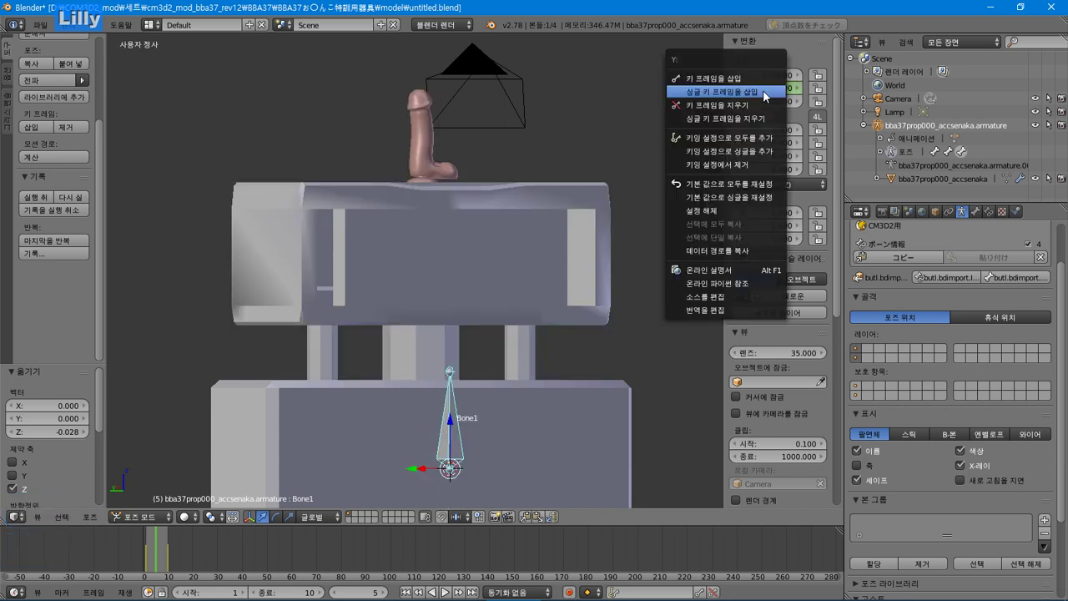
pyautogui.click(763, 93)
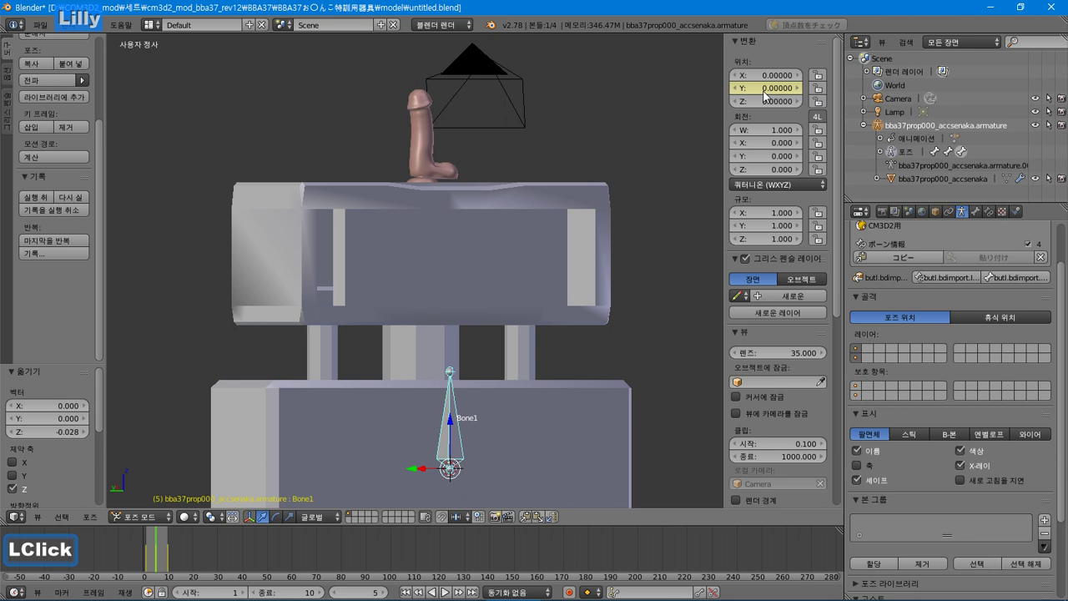
pyautogui.click(447, 593)
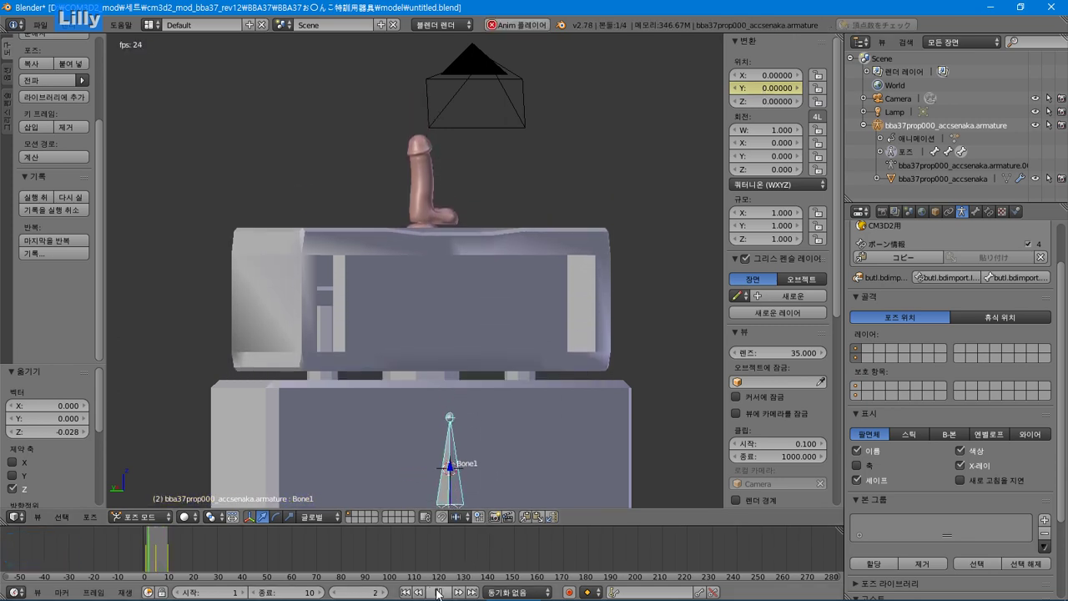
pyautogui.click(435, 592)
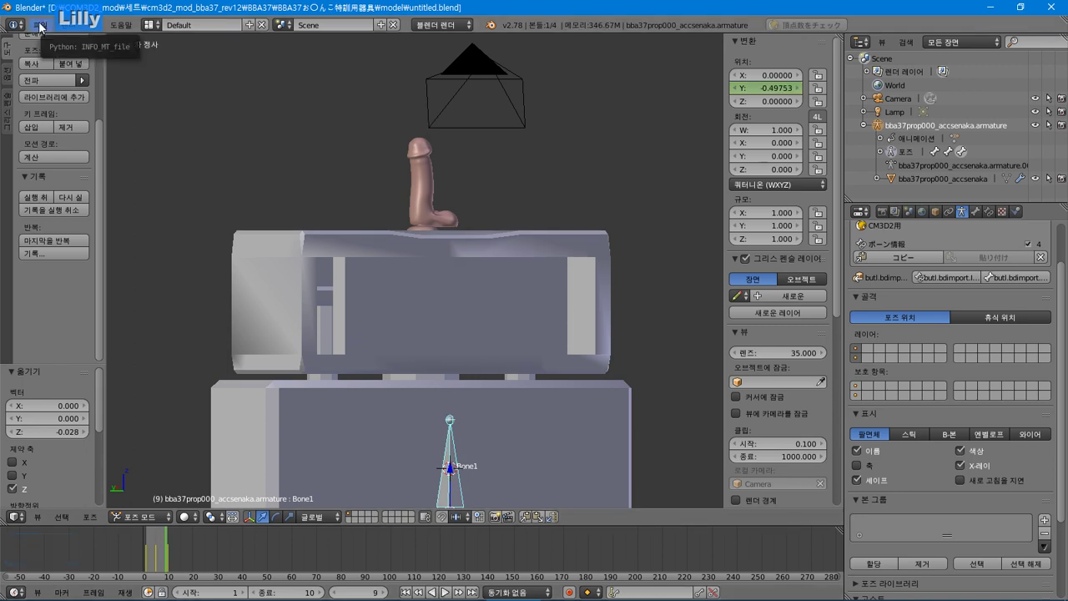
# Start a CM3D2 motion (.anm) export and choose the prop mod's model folder as its destination.
pyautogui.click(40, 26)
pyautogui.moveTo(114, 283)
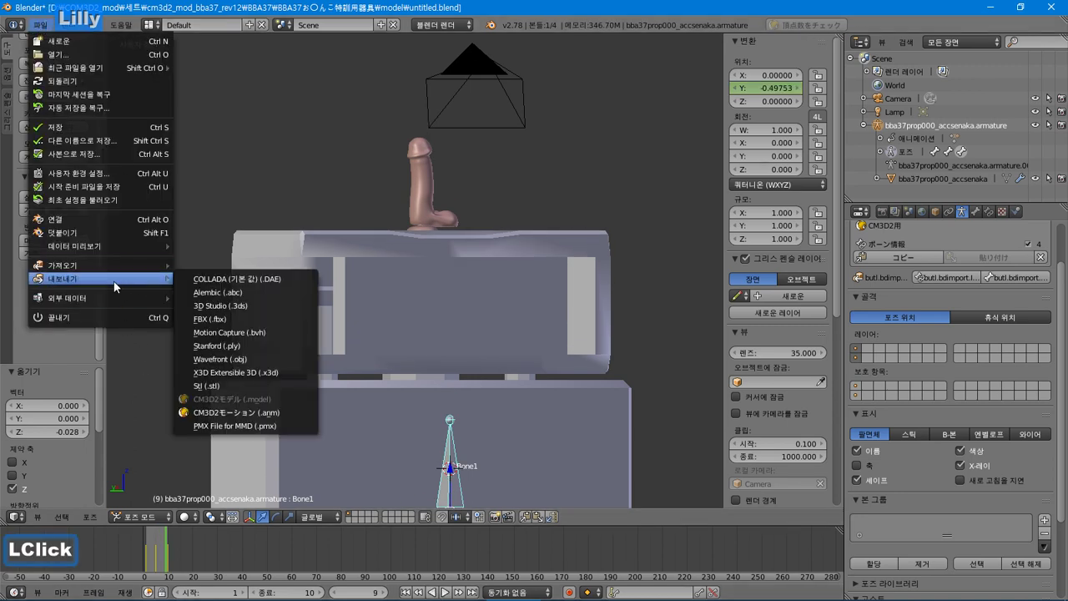
pyautogui.click(279, 411)
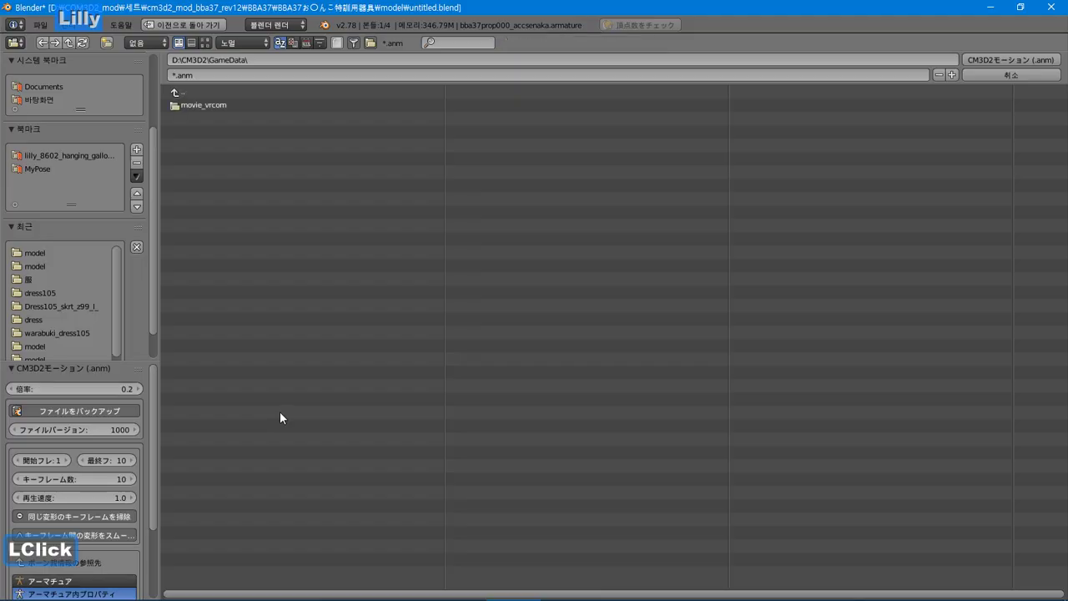
pyautogui.click(41, 250)
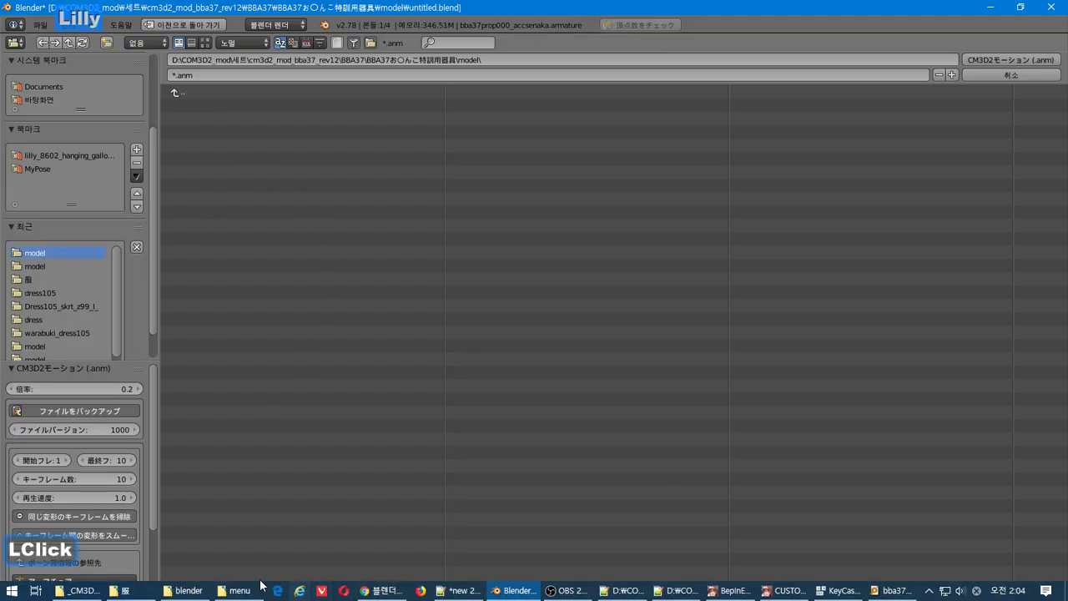
# Open bba37prop000_accsenaka_i_.menu.txt from the mod's menu folder and find the animation name on its anime line.
pyautogui.click(239, 590)
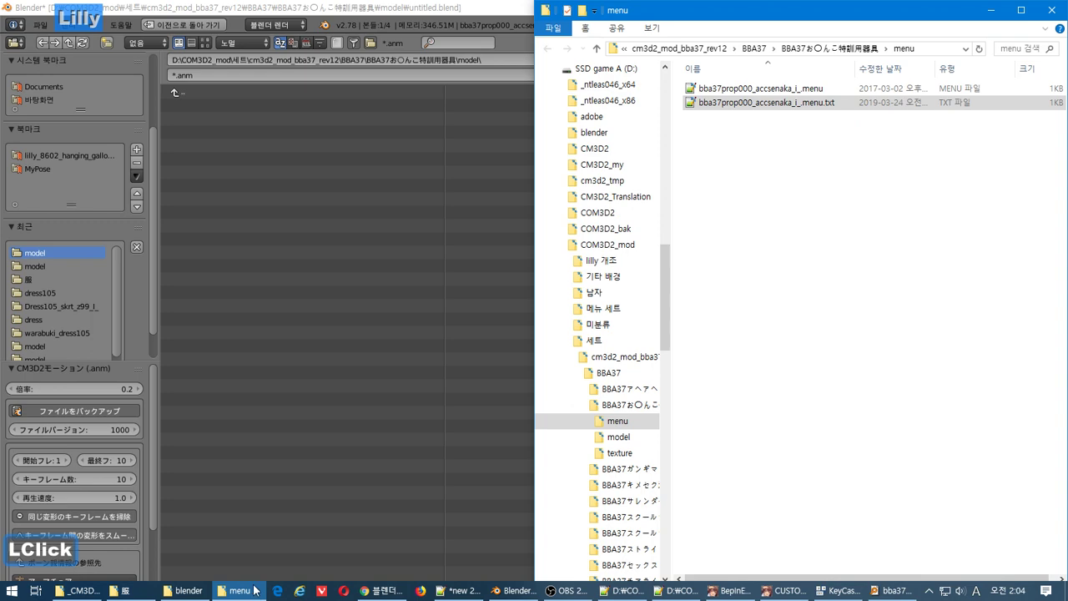
pyautogui.click(791, 109)
pyautogui.doubleClick(790, 104)
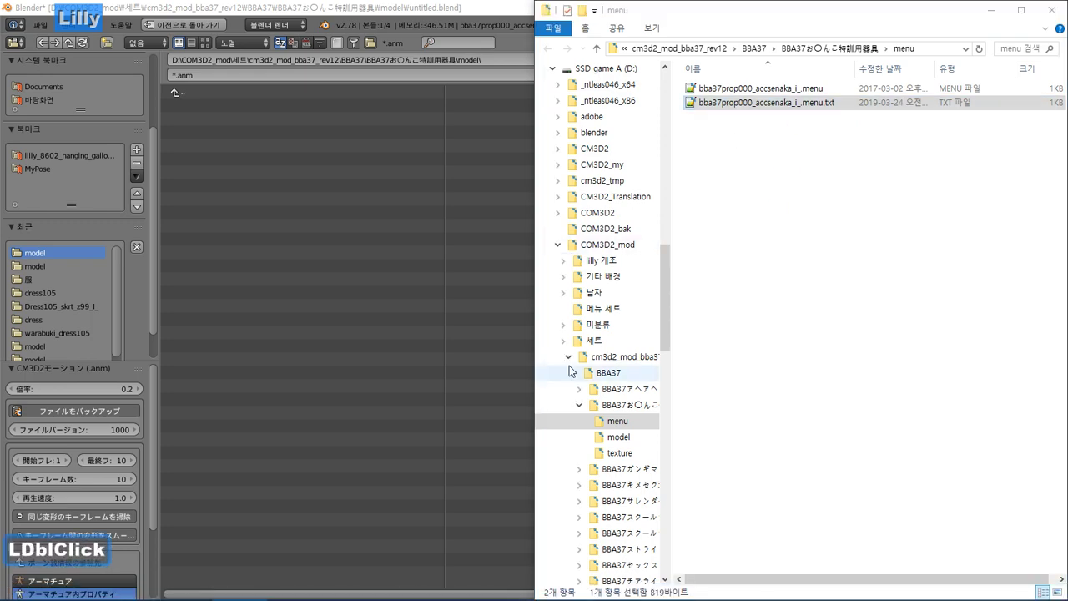
pyautogui.click(503, 471)
pyautogui.scroll(-6, 506, 476)
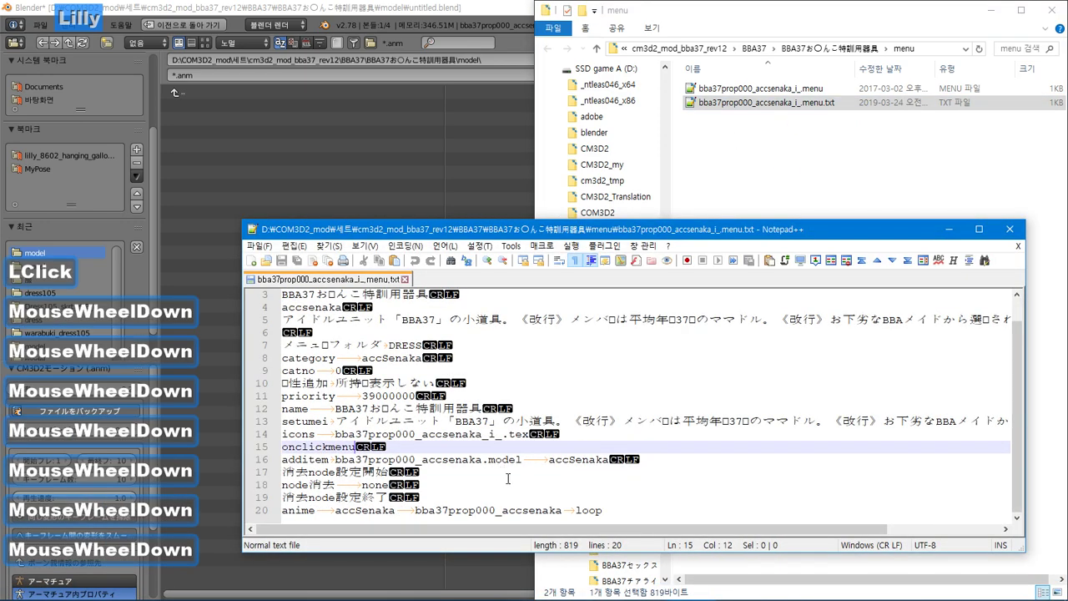
pyautogui.doubleClick(527, 509)
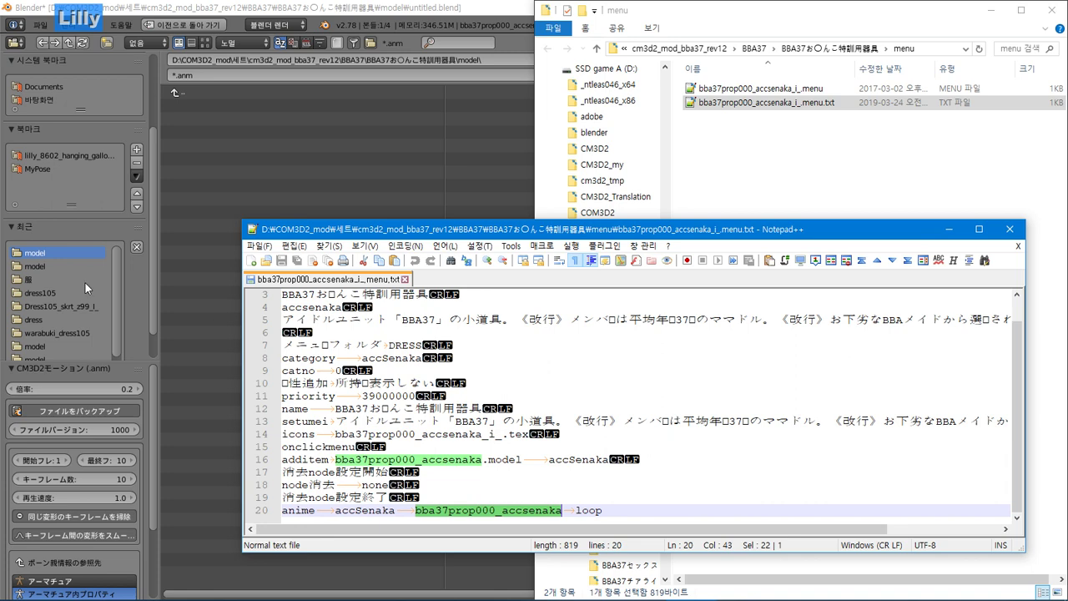
# Copy the export destination path and open that model folder in File Explorer.
pyautogui.click(372, 65)
pyautogui.hotkey('ctrl', 'c')
pyautogui.hotkey('alt', 'Tab')
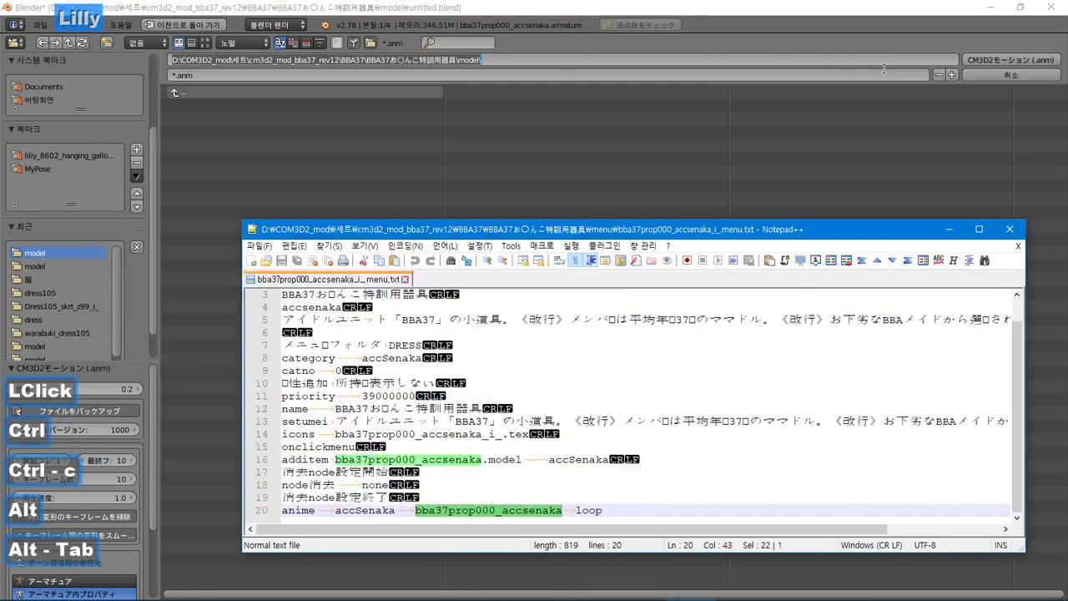
pyautogui.hotkey('alt', 'Tab')
pyautogui.hotkey('alt', 'Tab')
pyautogui.click(870, 49)
pyautogui.hotkey('ctrl', 'v')
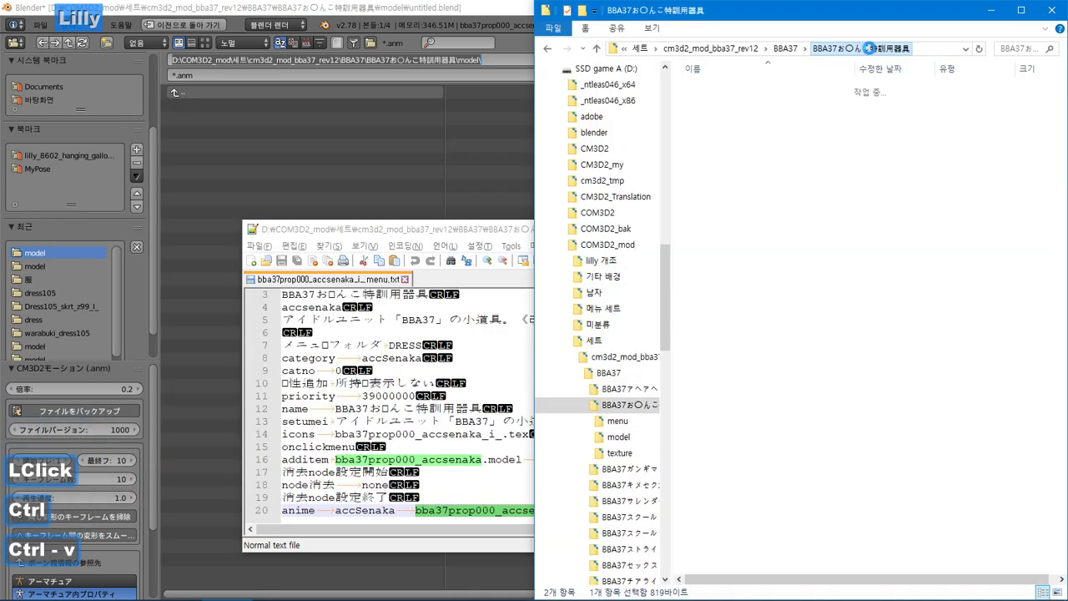
pyautogui.click(948, 53)
pyautogui.hotkey('ctrl', 'v')
pyautogui.press('Return')
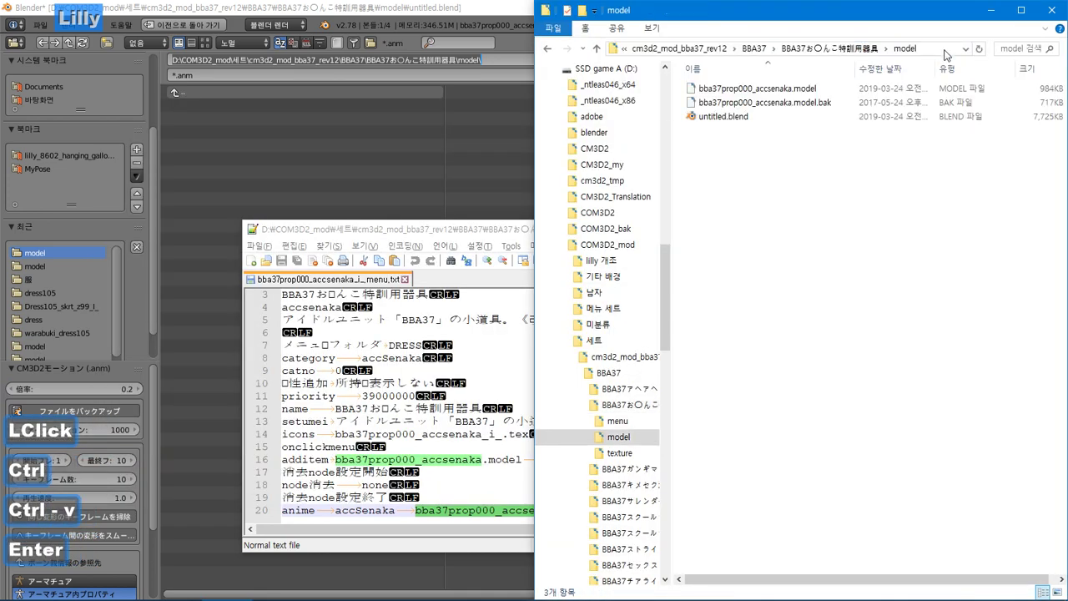
# Return to the menu folder and copy the name bba37prop000_accsenaka from the anime line of the menu text.
pyautogui.click(641, 423)
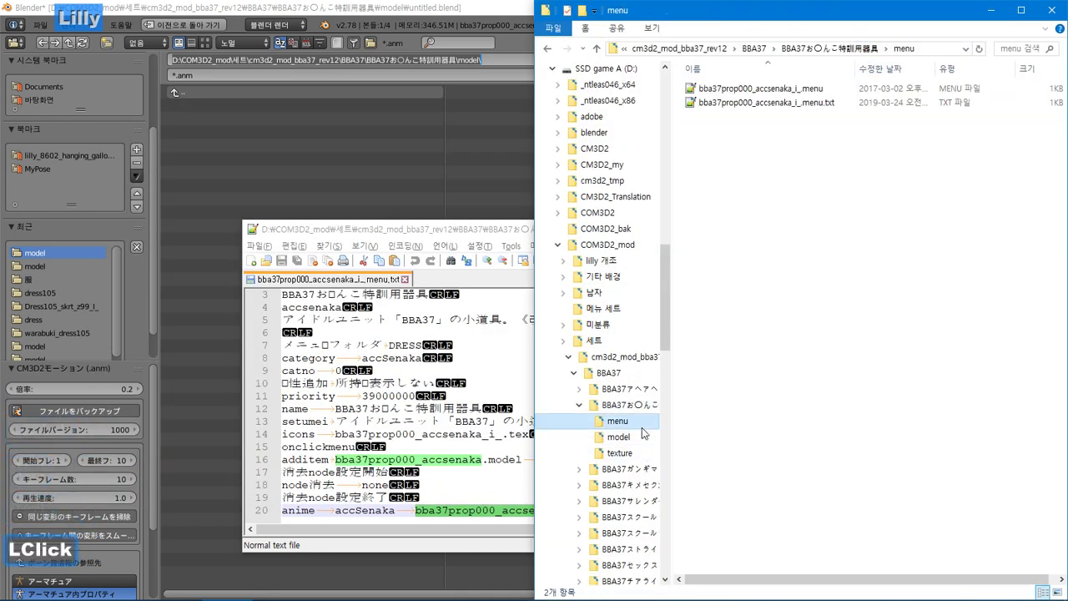
pyautogui.click(759, 103)
pyautogui.click(381, 394)
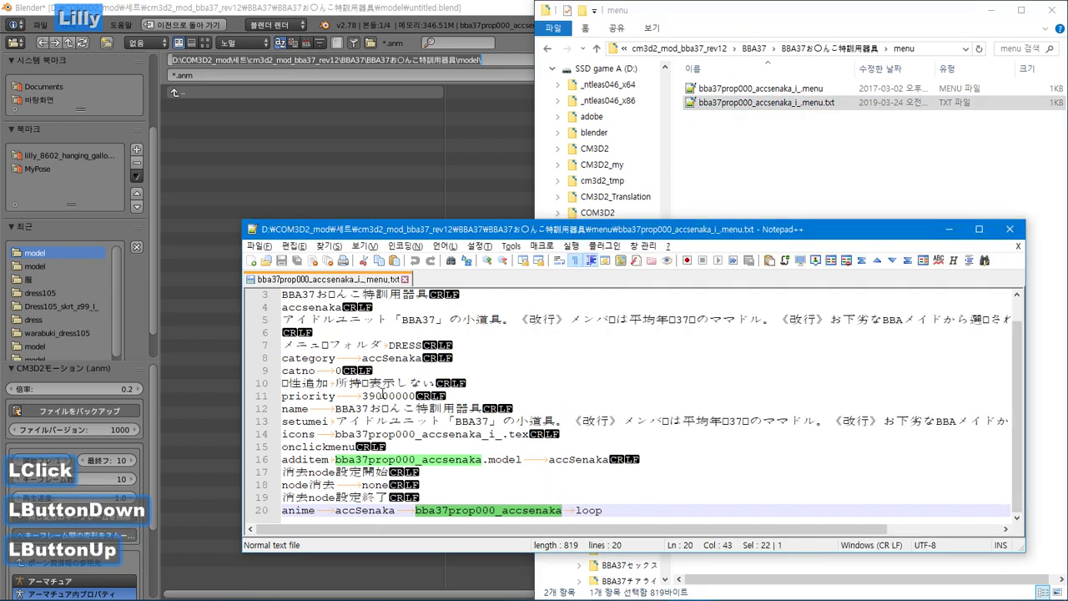
pyautogui.click(563, 469)
pyautogui.doubleClick(488, 509)
pyautogui.hotkey('ctrl', 'c')
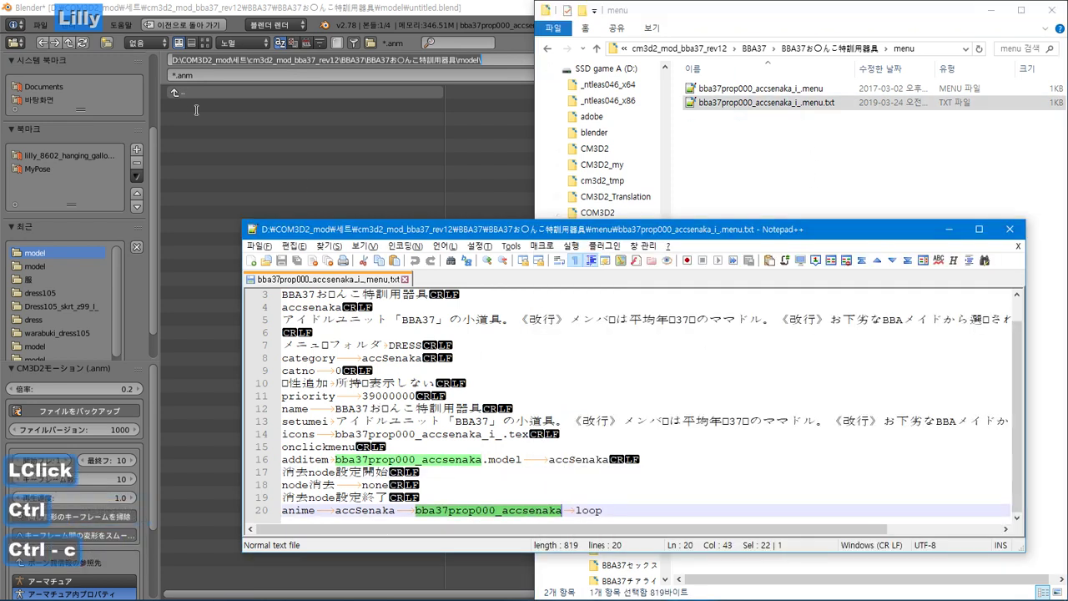
# Name the motion file bba37prop000_accsenaka.anm in Blender and export it to the model folder.
pyautogui.click(186, 74)
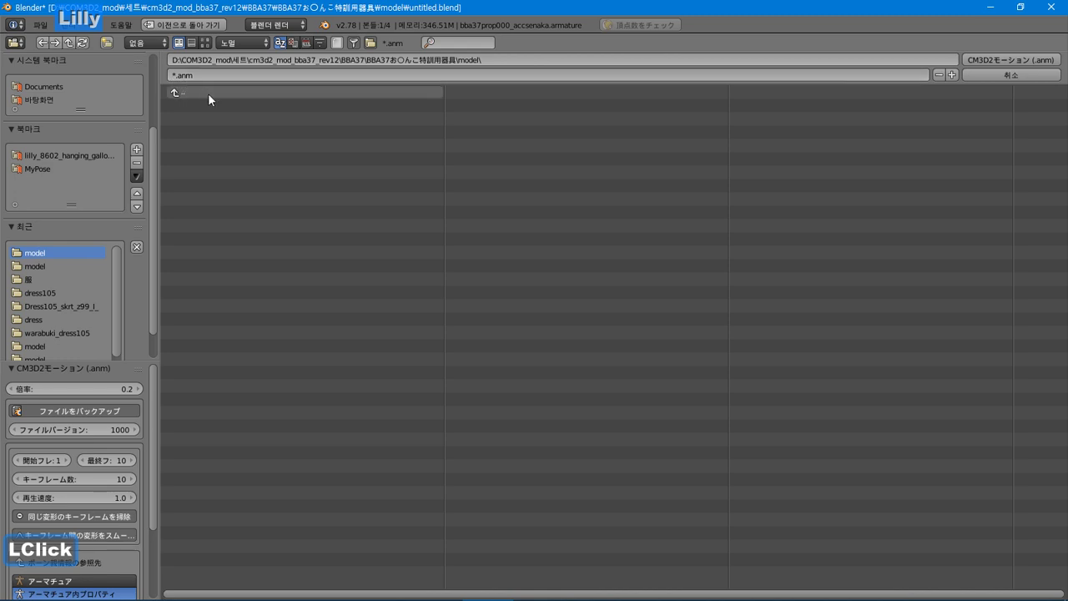
pyautogui.doubleClick(173, 78)
pyautogui.moveTo(173, 75); pyautogui.dragTo(146, 78)
pyautogui.hotkey('ctrl', 'v')
pyautogui.press('Return')
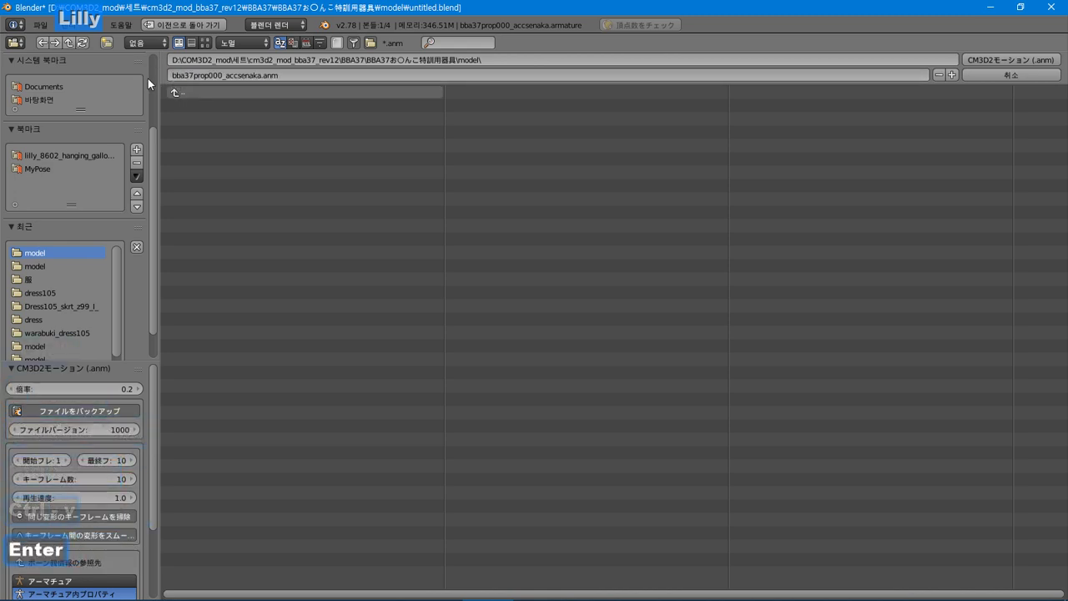
pyautogui.click(1022, 59)
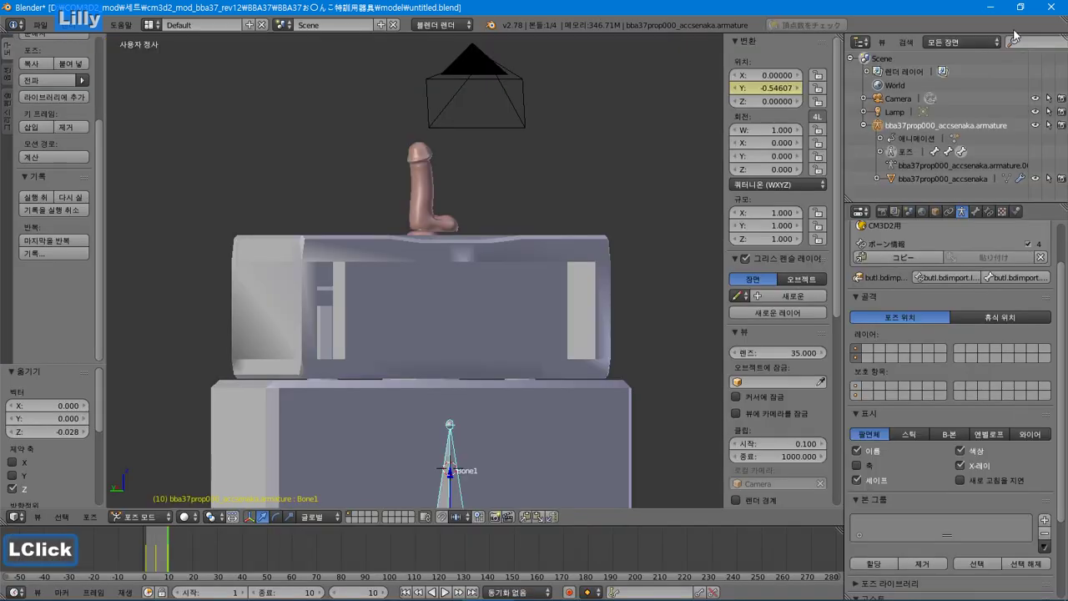
# Check for the exported bba37prop000_accsenaka.anm in the mod's model folder in File Explorer.
pyautogui.hotkey('alt', 'Tab')
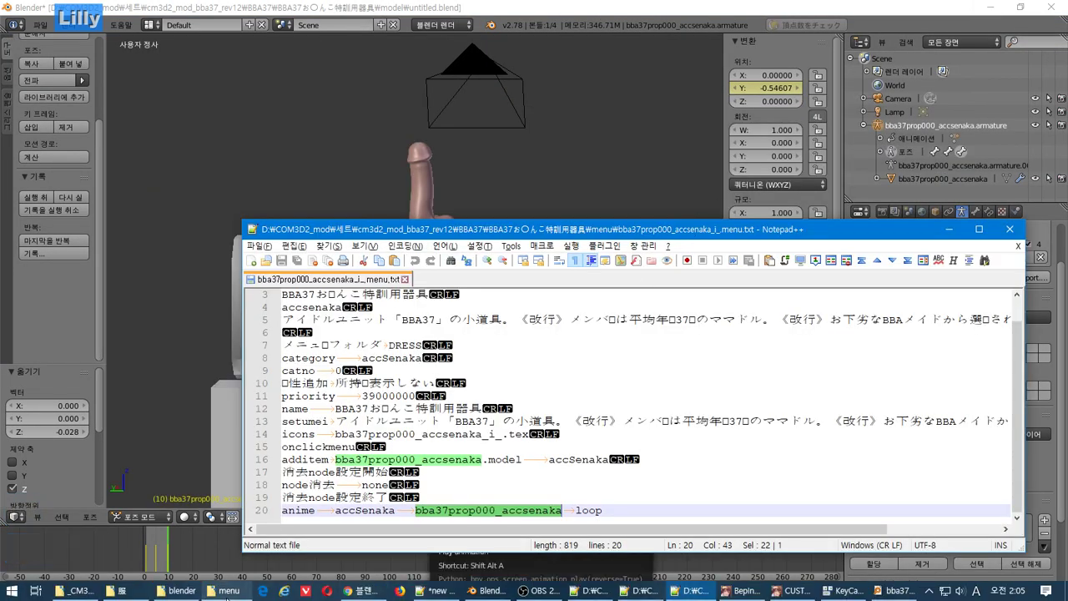
pyautogui.click(227, 594)
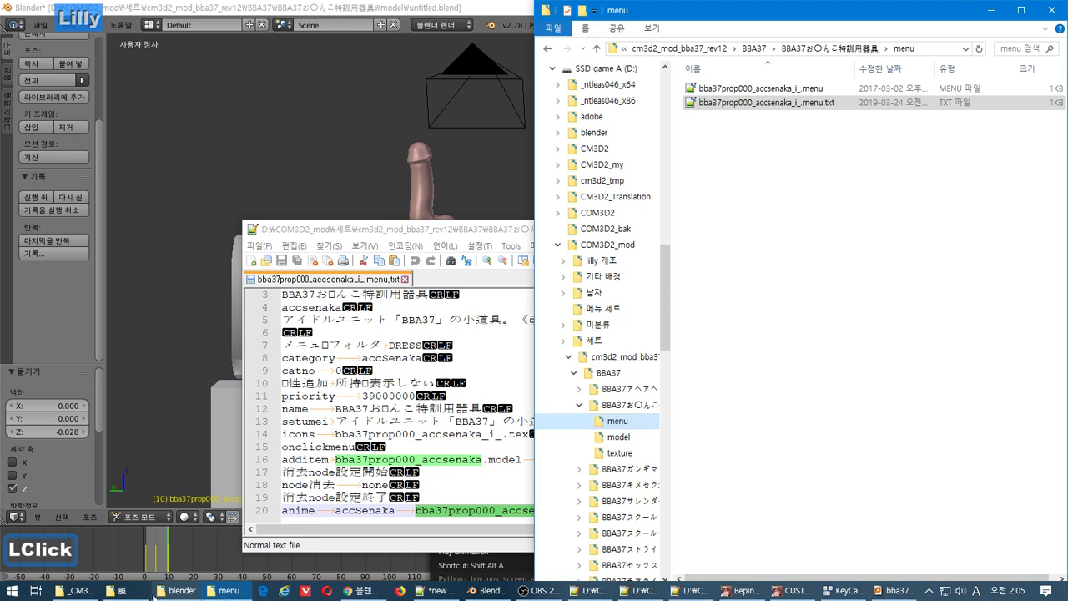
pyautogui.click(626, 440)
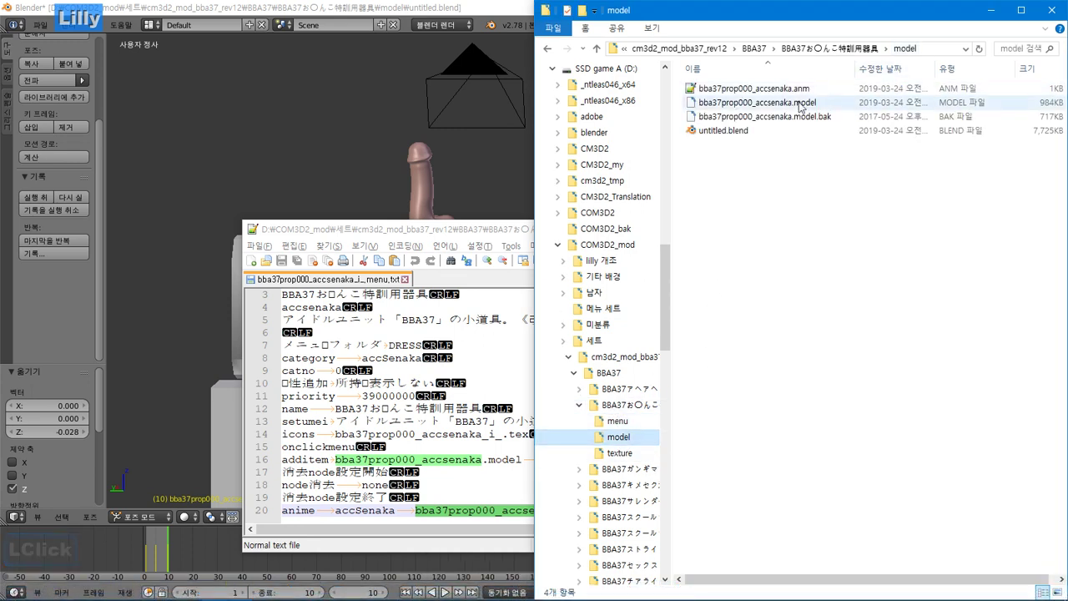
pyautogui.click(738, 89)
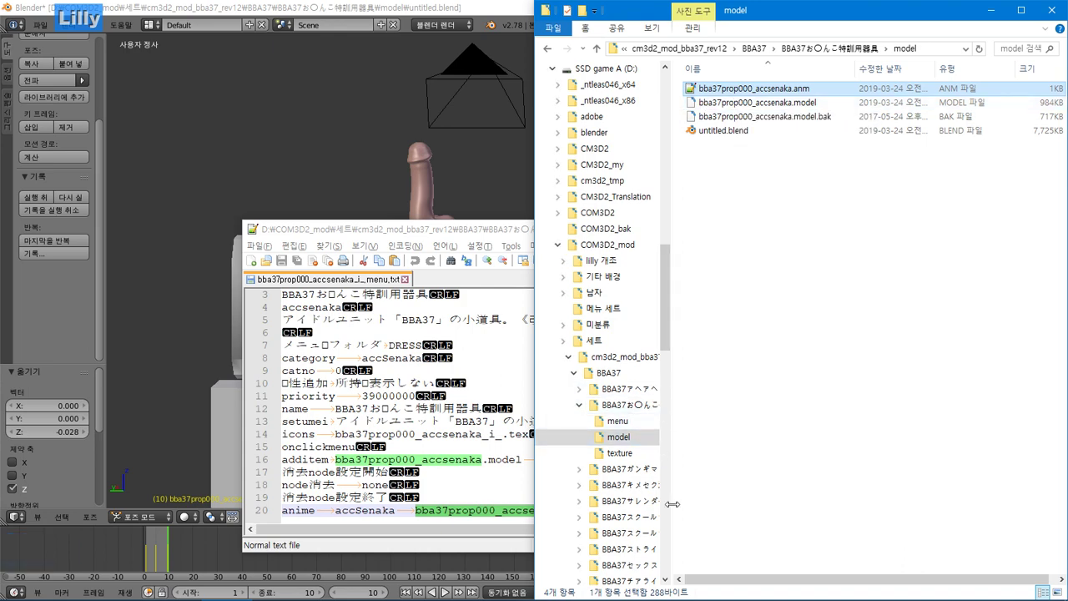
pyautogui.click(540, 591)
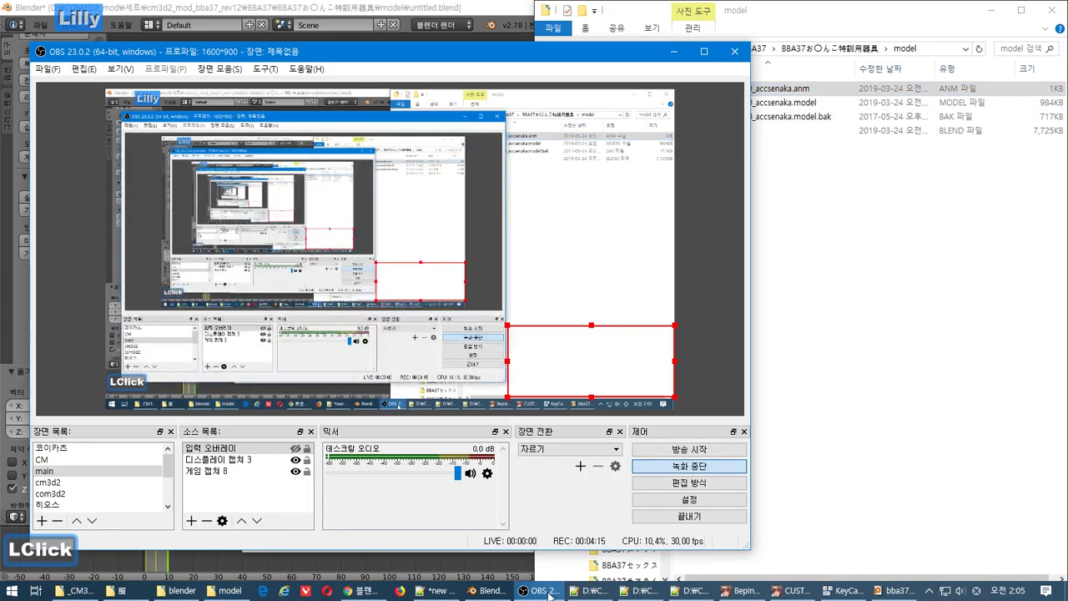
pyautogui.click(548, 593)
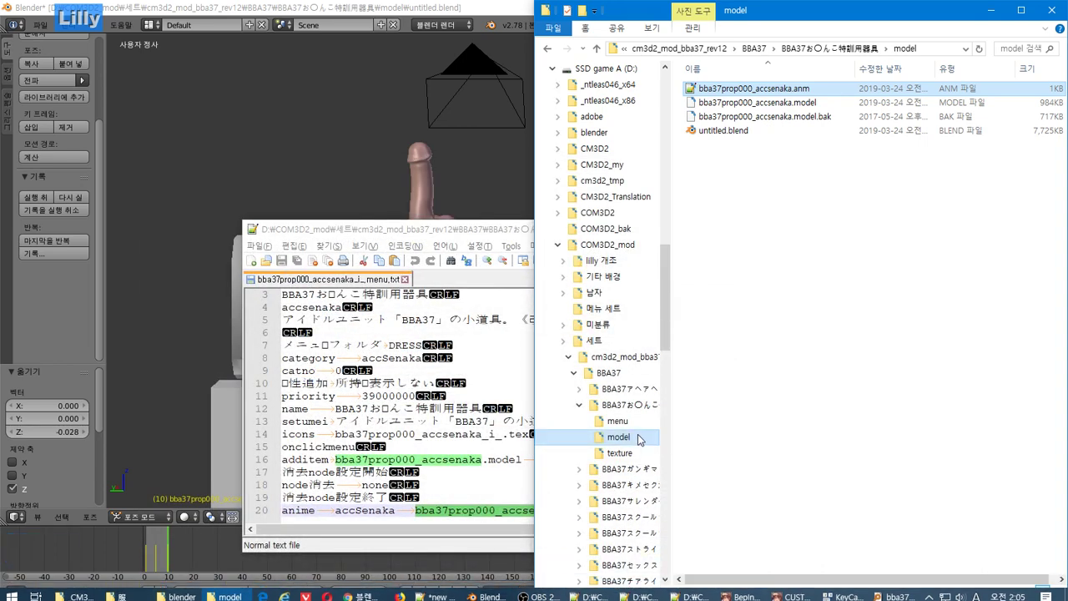
# Convert bba37prop000_accsenaka_i_.menu to text with [CM3D2]menu←→txt変換.exe from the _CM3D2_Toolkit_PR2 folder.
pyautogui.click(613, 421)
pyautogui.moveTo(234, 591)
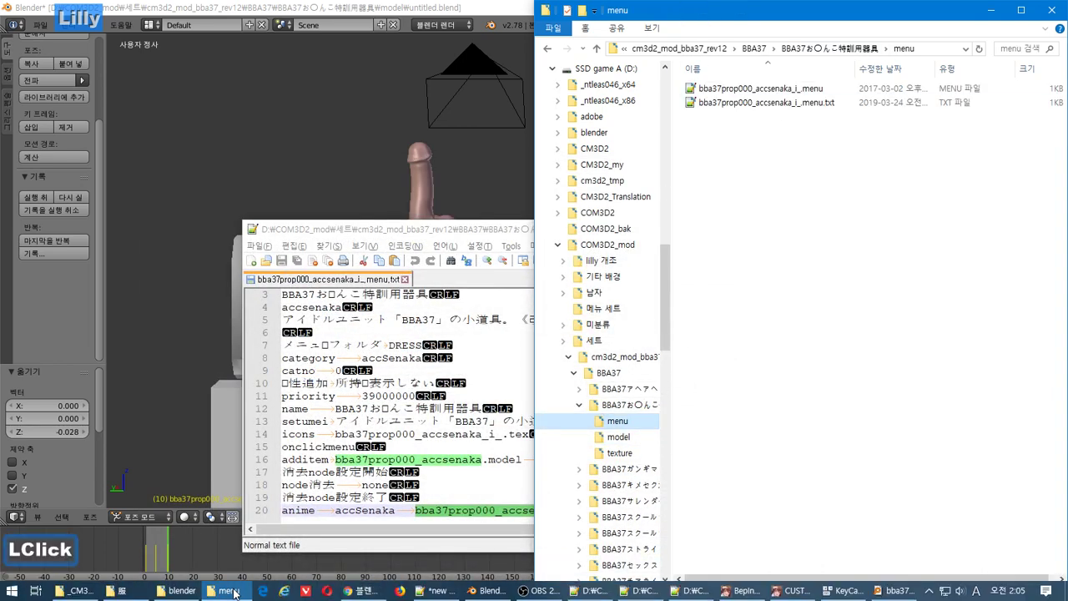
pyautogui.click(80, 591)
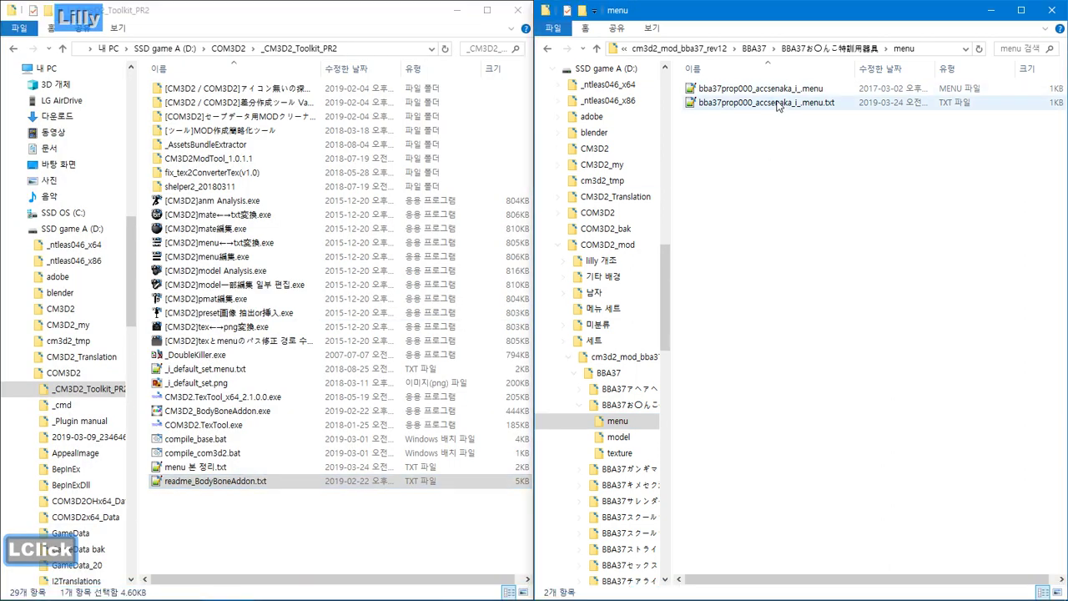
pyautogui.moveTo(761, 88); pyautogui.dragTo(350, 242)
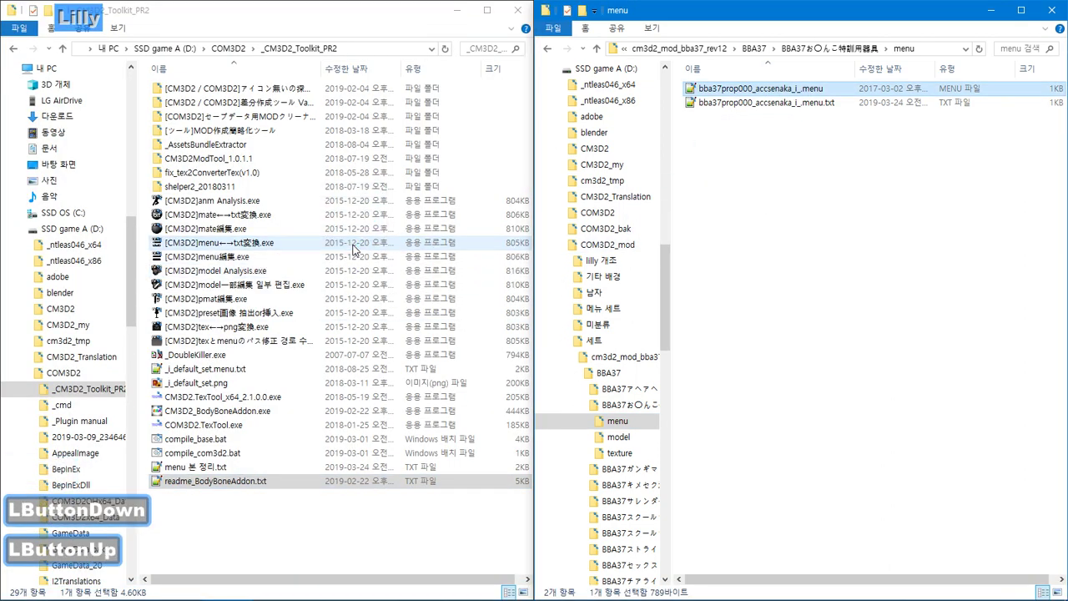
# Open the converted bba37prop000_accsenaka_i_.menu.txt, review its last lines, and put the editor away.
pyautogui.doubleClick(821, 102)
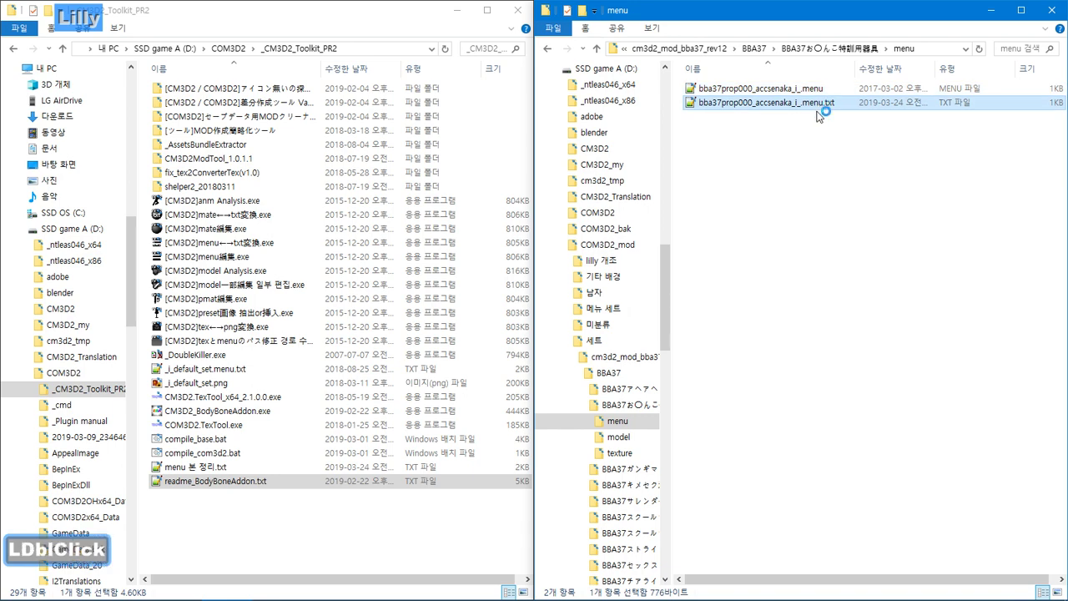
pyautogui.scroll(-6, 600, 469)
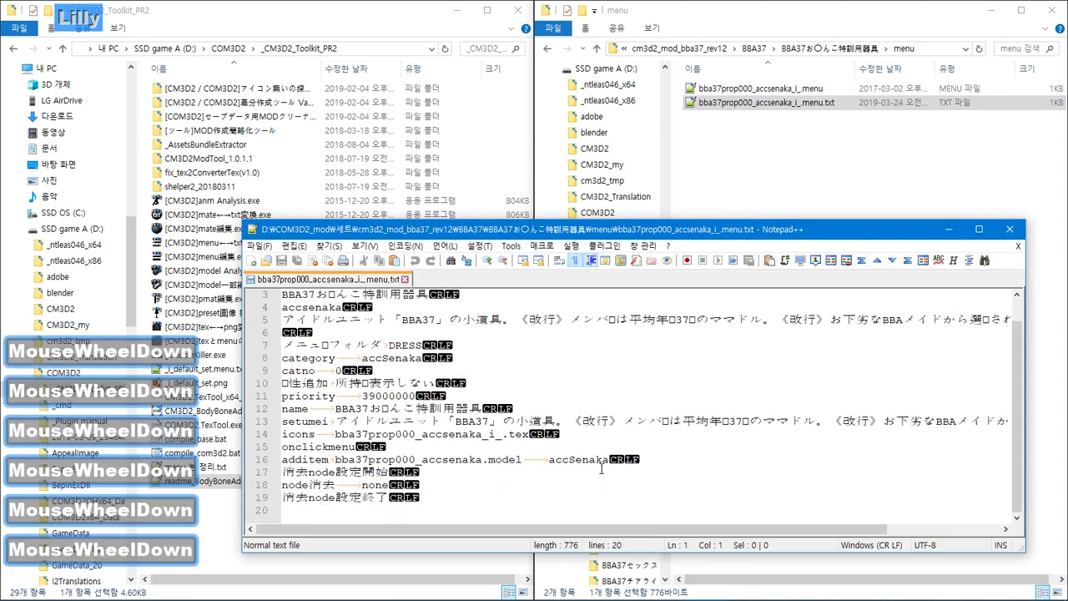
pyautogui.click(949, 229)
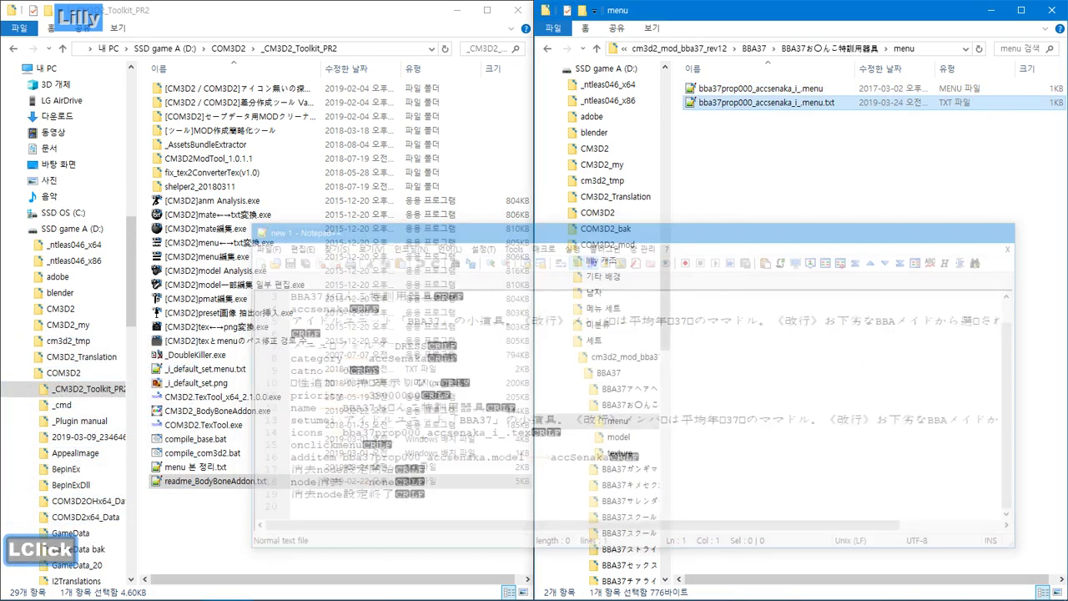
# Keep the editor's version of bba37prop000_accsenaka_i_.menu.txt with its looping anime line and save it over the converted file.
pyautogui.click(437, 591)
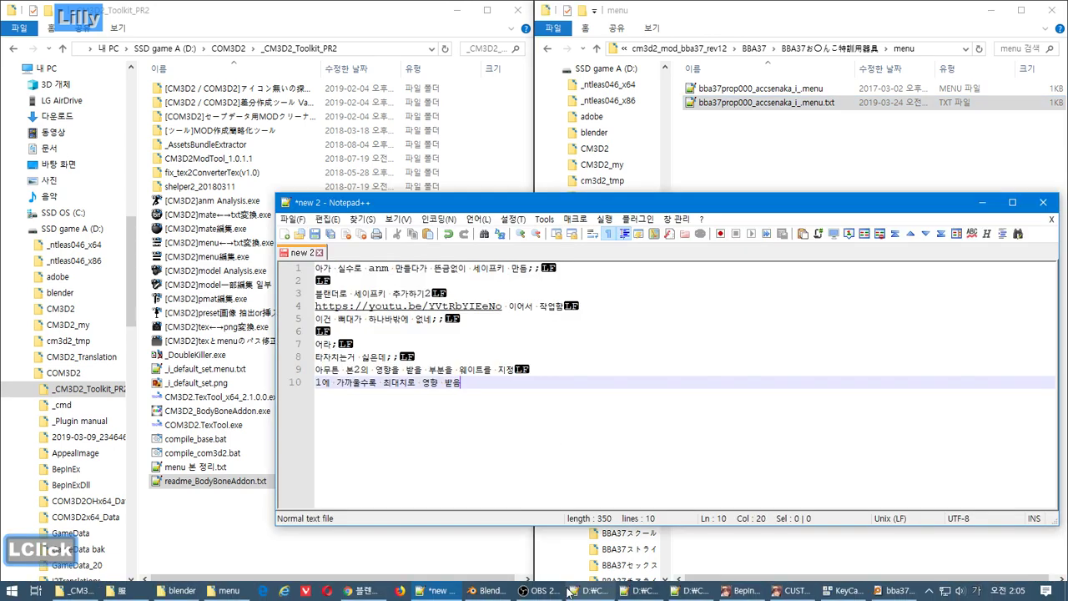
pyautogui.click(599, 591)
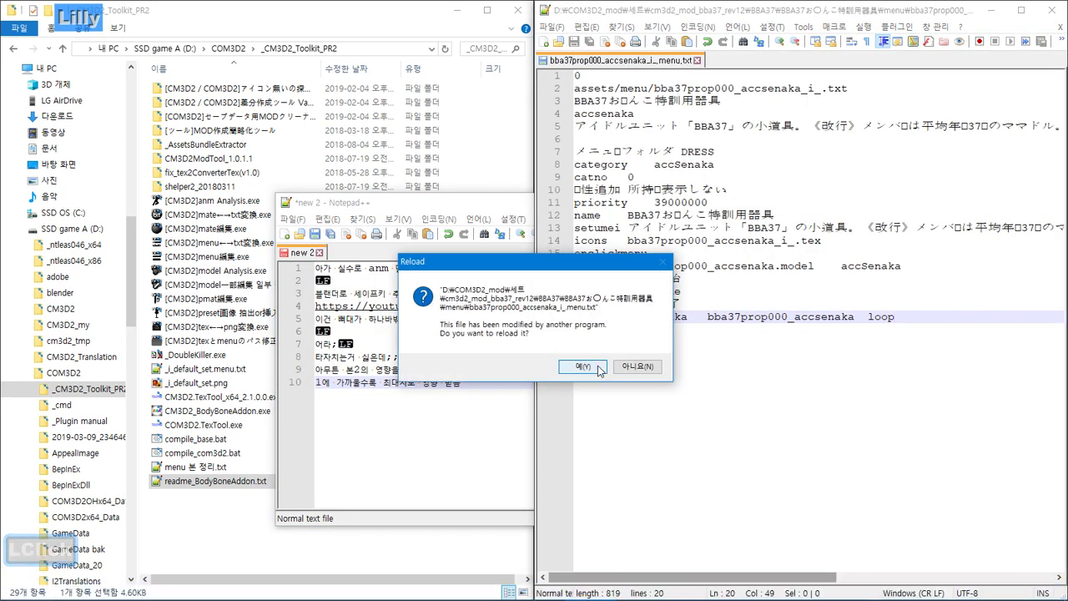
pyautogui.click(637, 367)
pyautogui.click(820, 240)
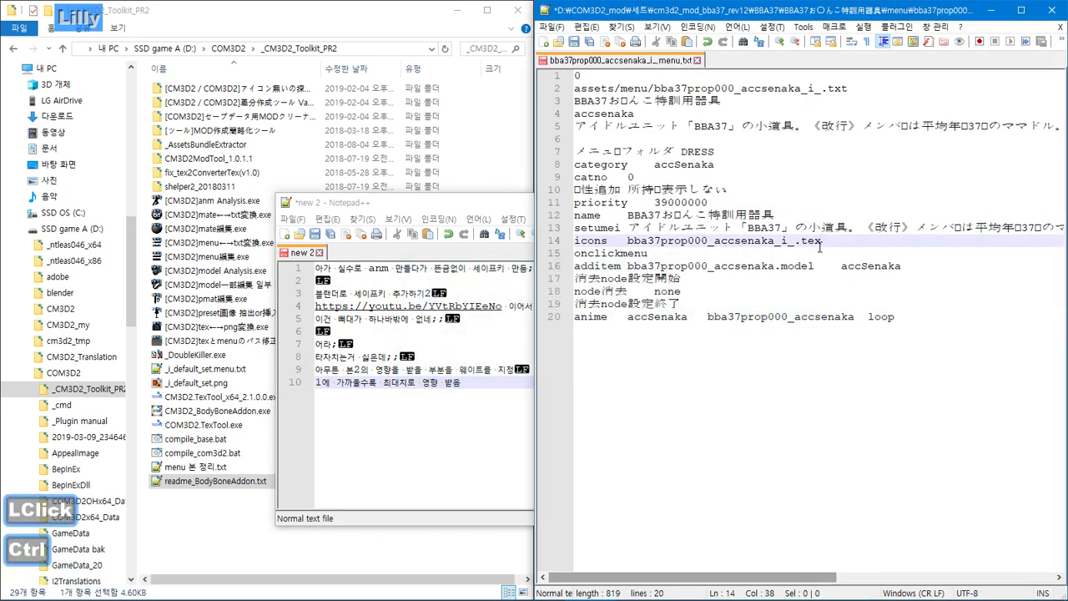
pyautogui.hotkey('ctrl', 's')
pyautogui.moveTo(972, 10); pyautogui.dragTo(924, 287)
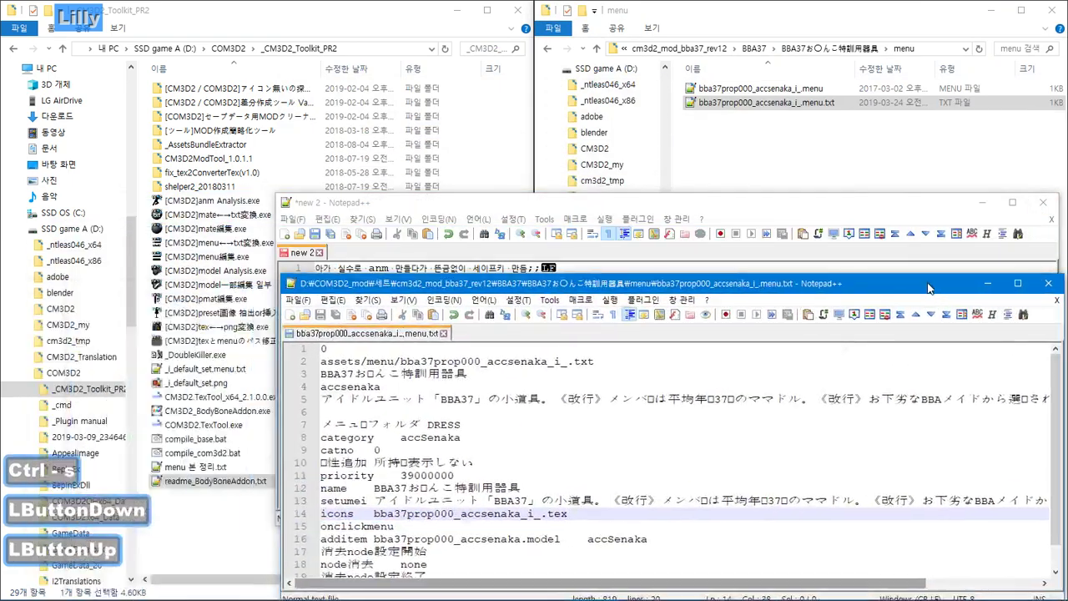
# Convert the edited bba37prop000_accsenaka_i_.menu.txt back to a menu file with [CM3D2]menu←→txt変換.exe.
pyautogui.click(333, 10)
pyautogui.moveTo(746, 110); pyautogui.dragTo(357, 242)
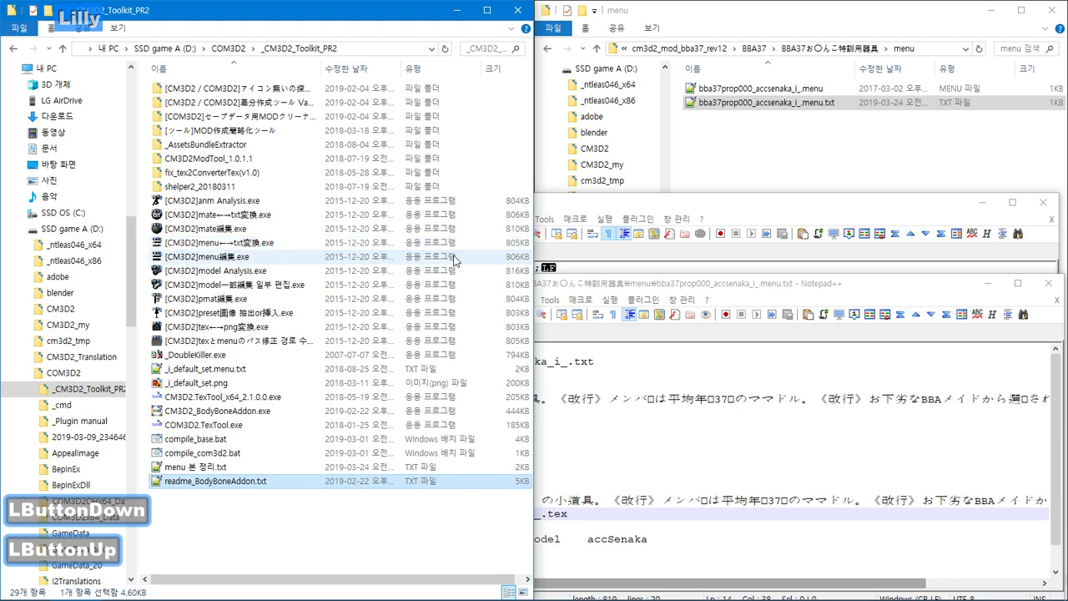
pyautogui.click(827, 154)
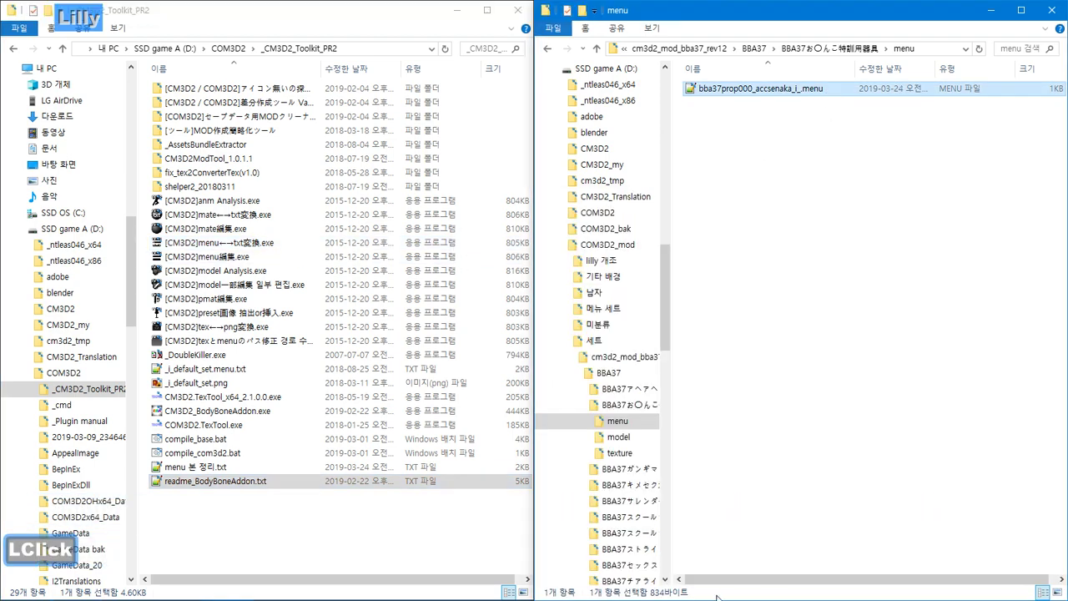
# Drop the no longer existing bba37prop000_accsenaka_i_.menu.txt from Notepad++ and close that editor window.
pyautogui.press('super')
pyautogui.click(595, 591)
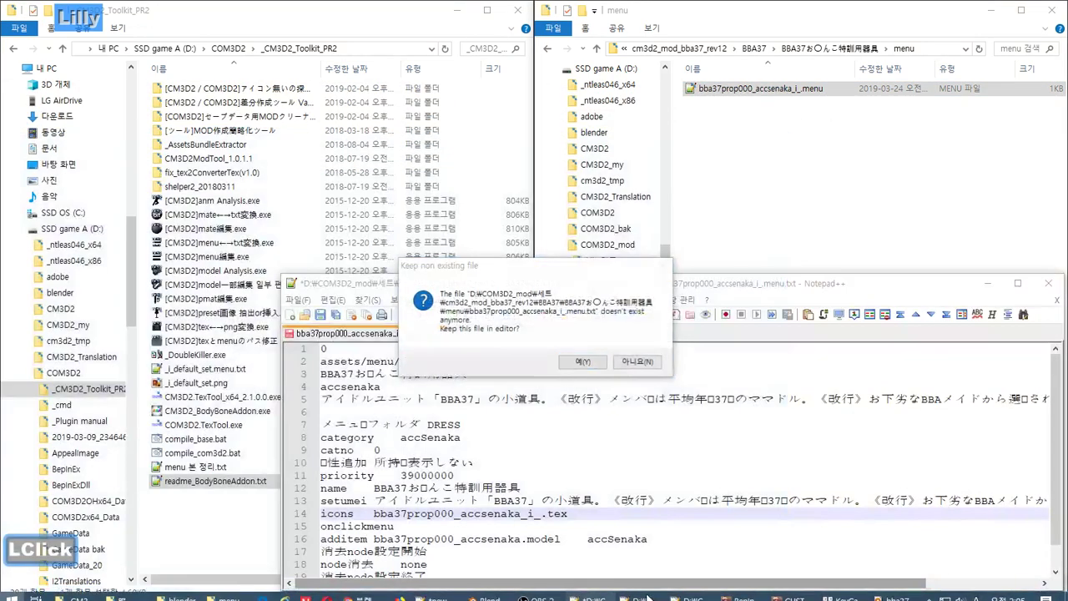
pyautogui.click(637, 361)
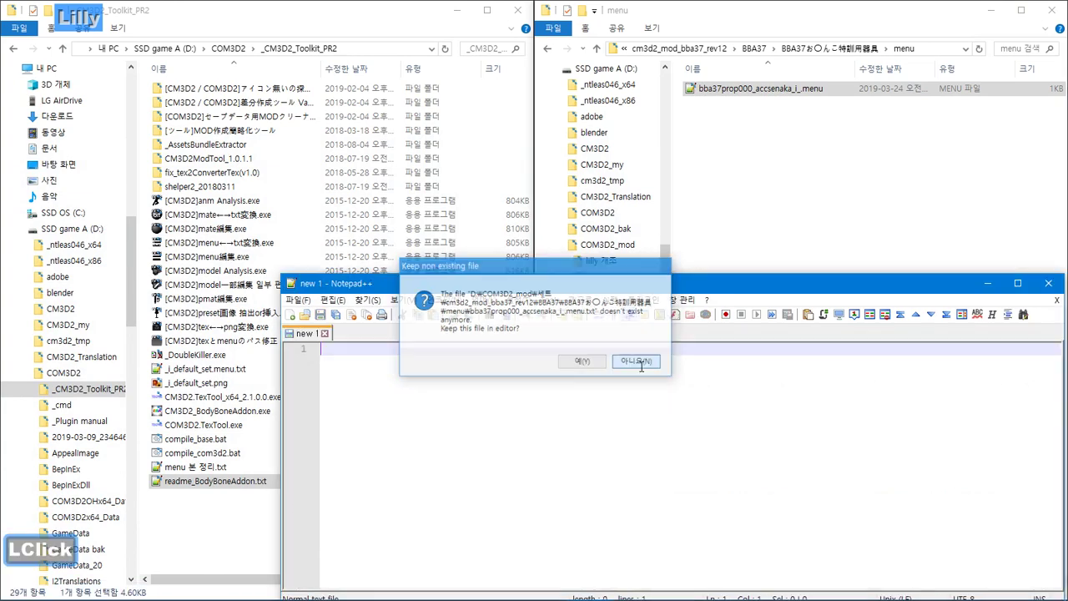
pyautogui.click(1046, 281)
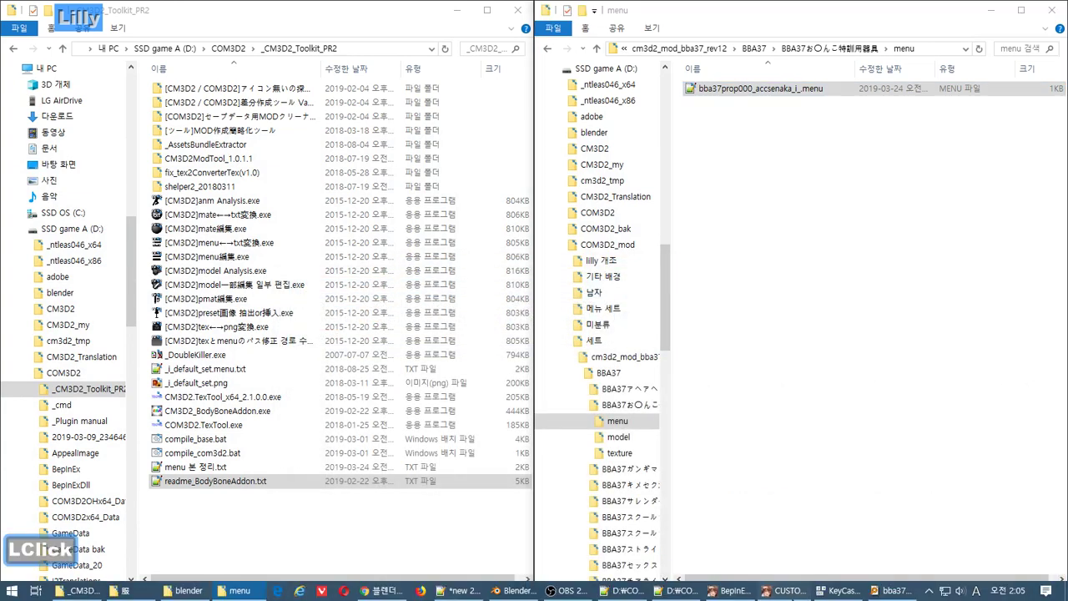
# Switch to the running CUSTOM ORDER MAID 3D 2 game and quit it.
pyautogui.click(796, 594)
pyautogui.press('F12')
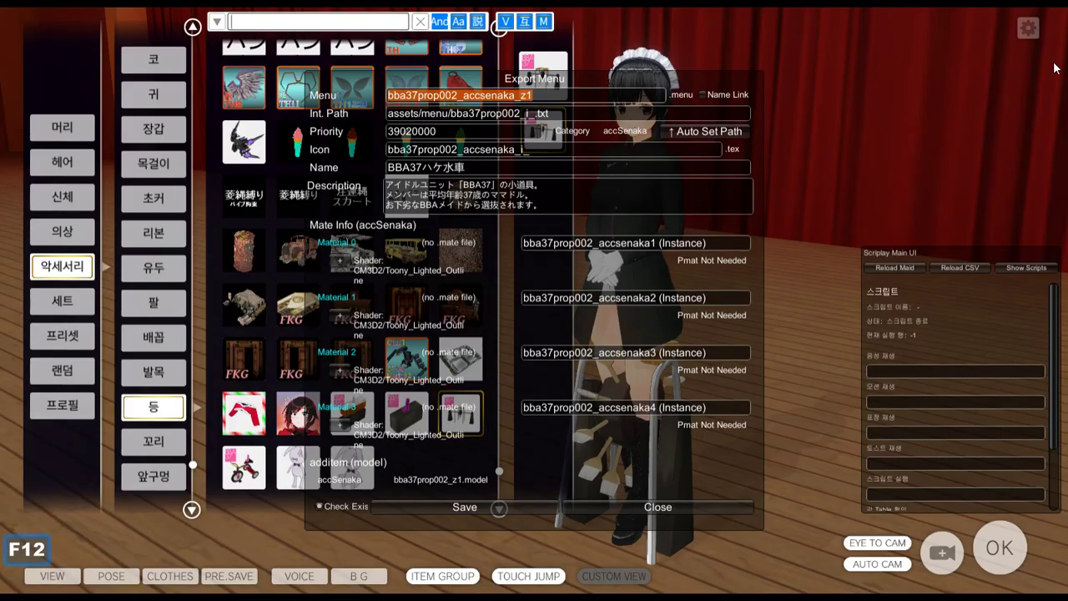
pyautogui.click(1031, 30)
pyautogui.click(1031, 30)
pyautogui.click(996, 28)
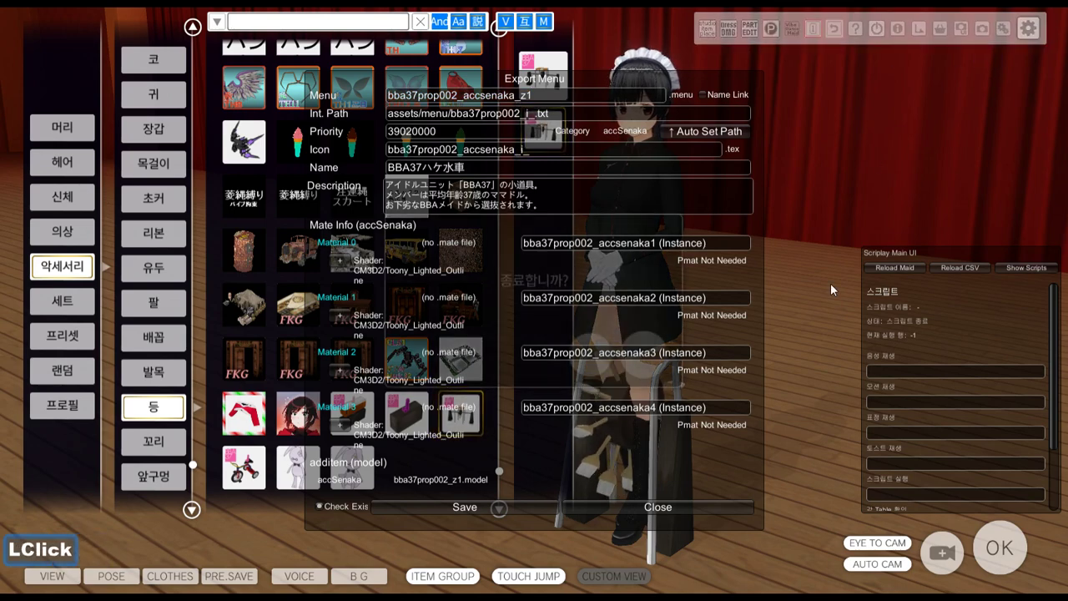
pyautogui.press('F12')
pyautogui.click(641, 371)
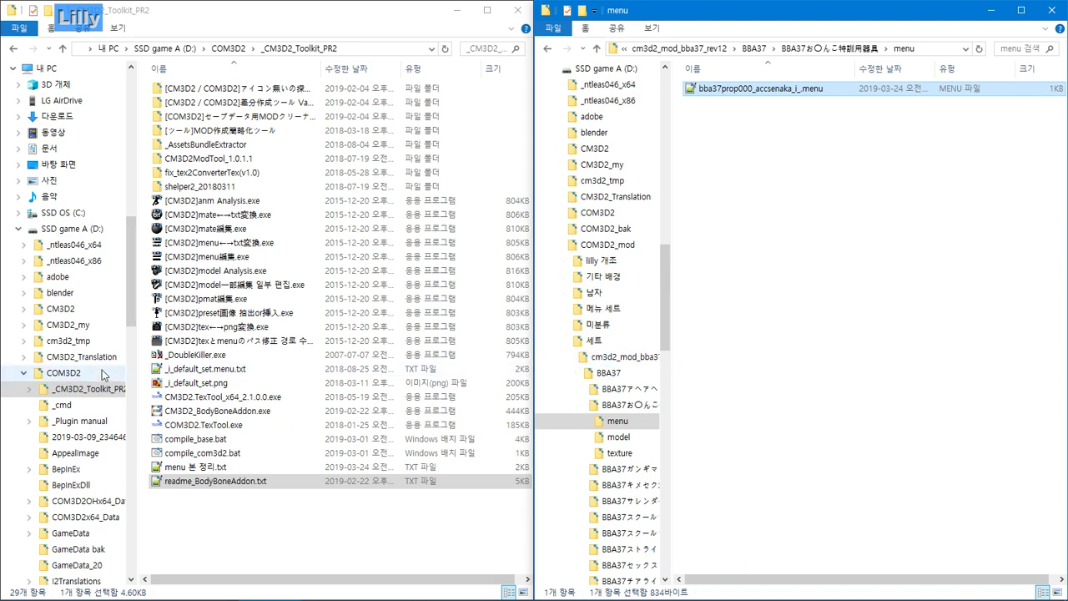
# Delete the COM3D2_mod folder from the game's COM3D2\Mod folder in File Explorer.
pyautogui.click(103, 375)
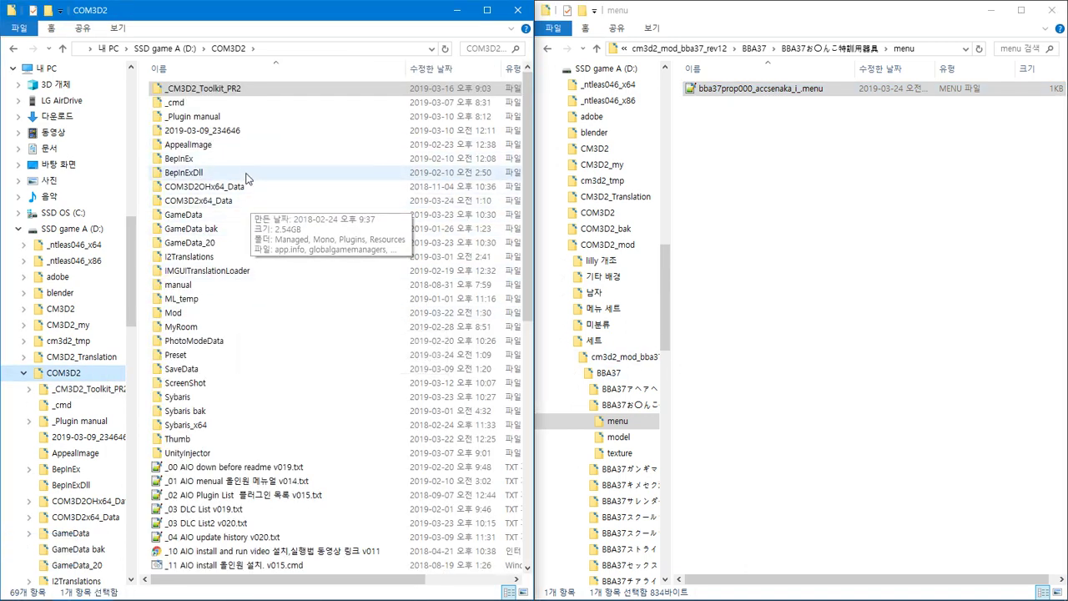
pyautogui.doubleClick(224, 314)
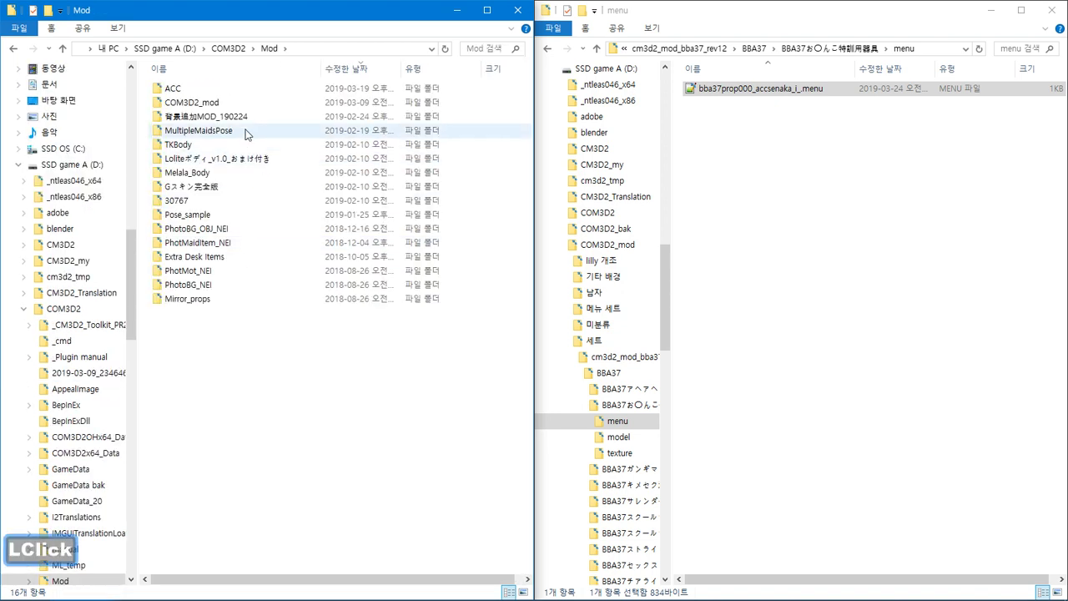
pyautogui.click(239, 103)
pyautogui.press('Delete')
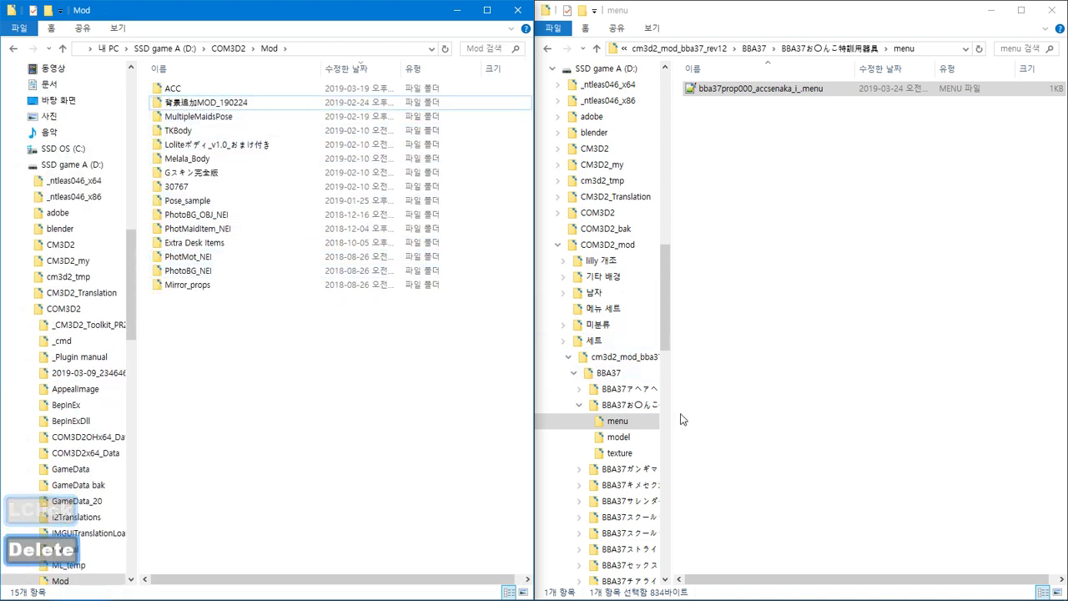
# Create the BBA37お〇んこ特訓用器具 folder inside COM3D2\Mod from the source mod folder using the 여기에 만들기 option.
pyautogui.click(629, 405)
pyautogui.moveTo(630, 405); pyautogui.dragTo(296, 368, button='right')
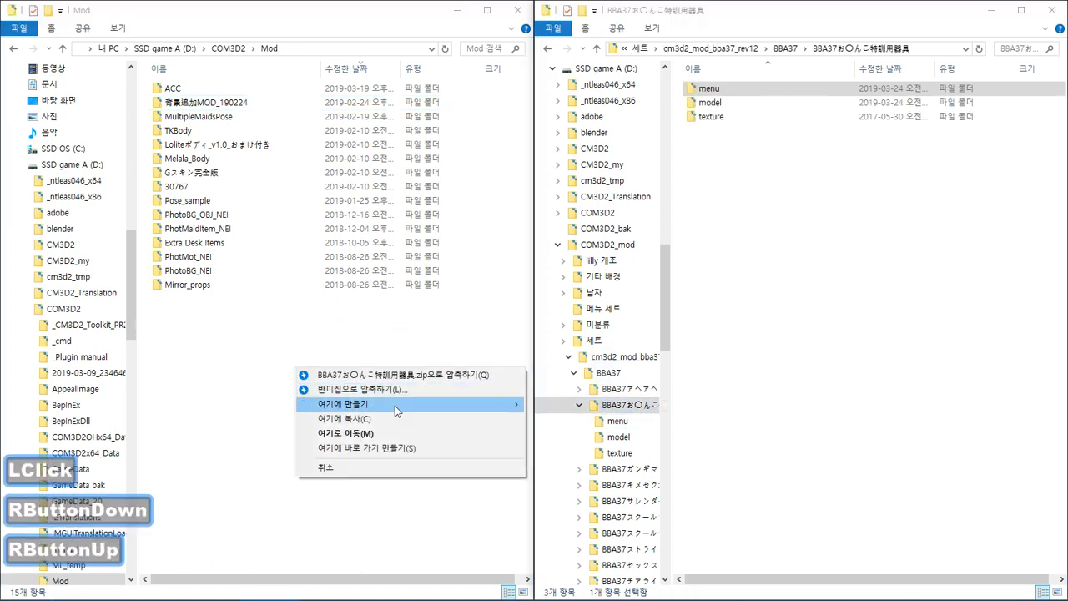
pyautogui.moveTo(493, 406)
pyautogui.click(567, 405)
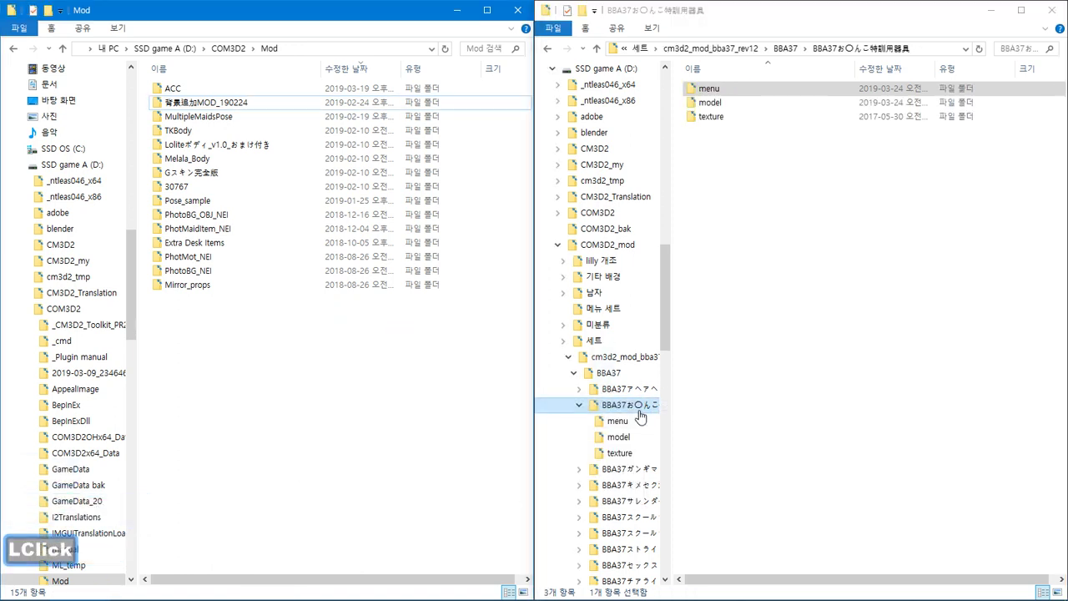
# Check the contents of the prop's menu, model and texture subfolders.
pyautogui.click(617, 422)
pyautogui.click(618, 436)
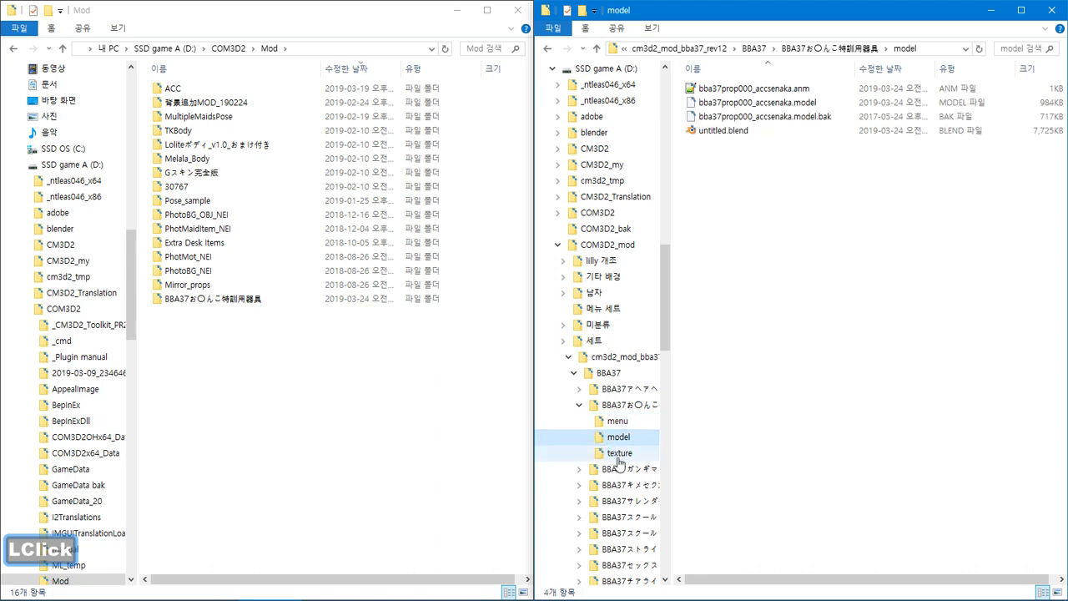
pyautogui.click(619, 453)
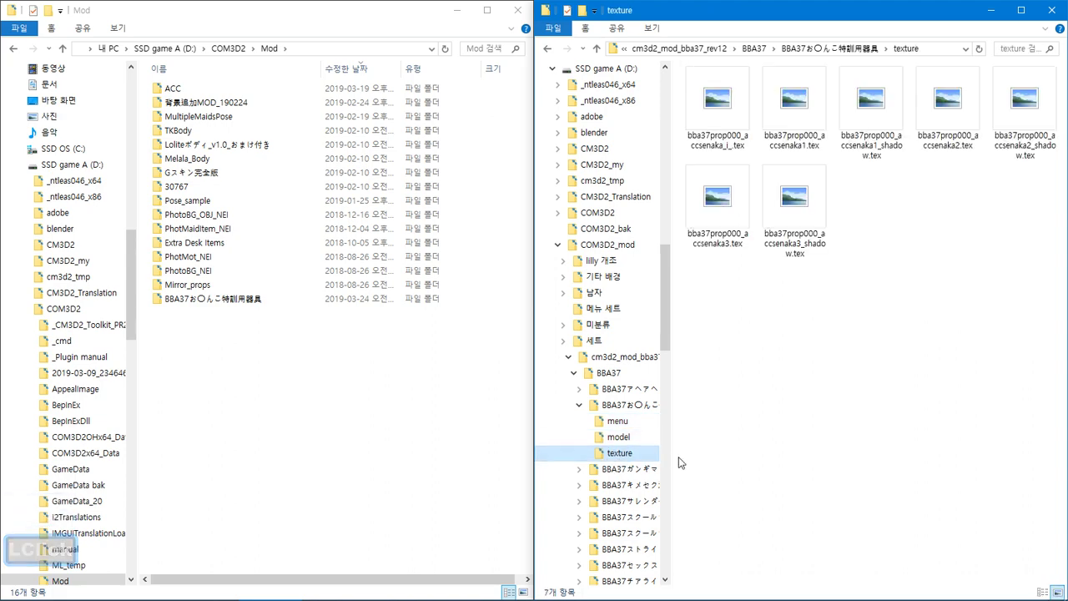
# Launch COM3D2x64 and clear the other windows away to show the Blender scene while it loads.
pyautogui.press('super')
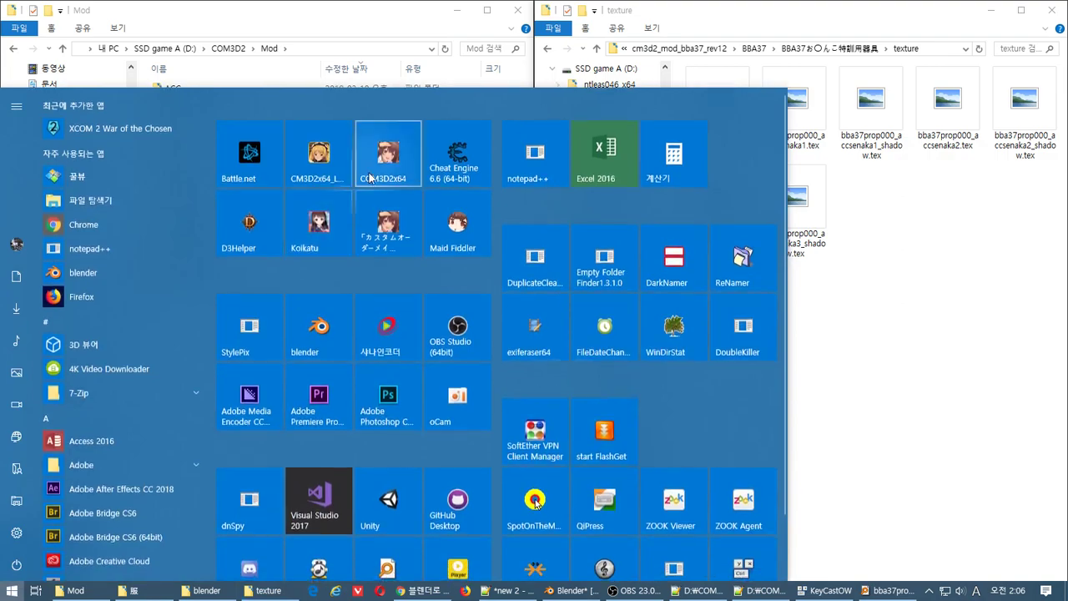
pyautogui.click(369, 177)
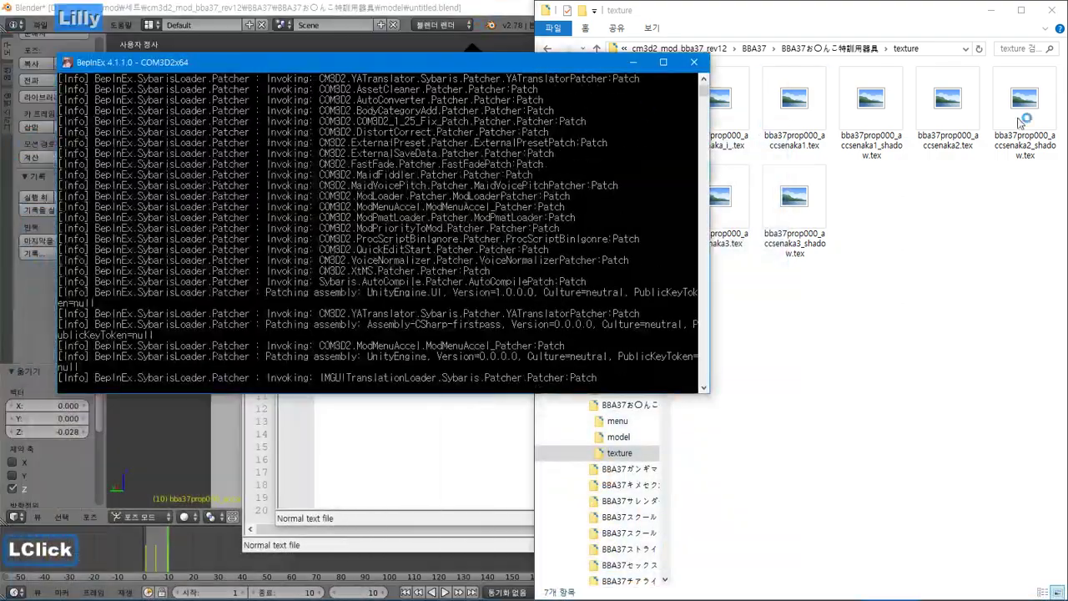
pyautogui.click(985, 10)
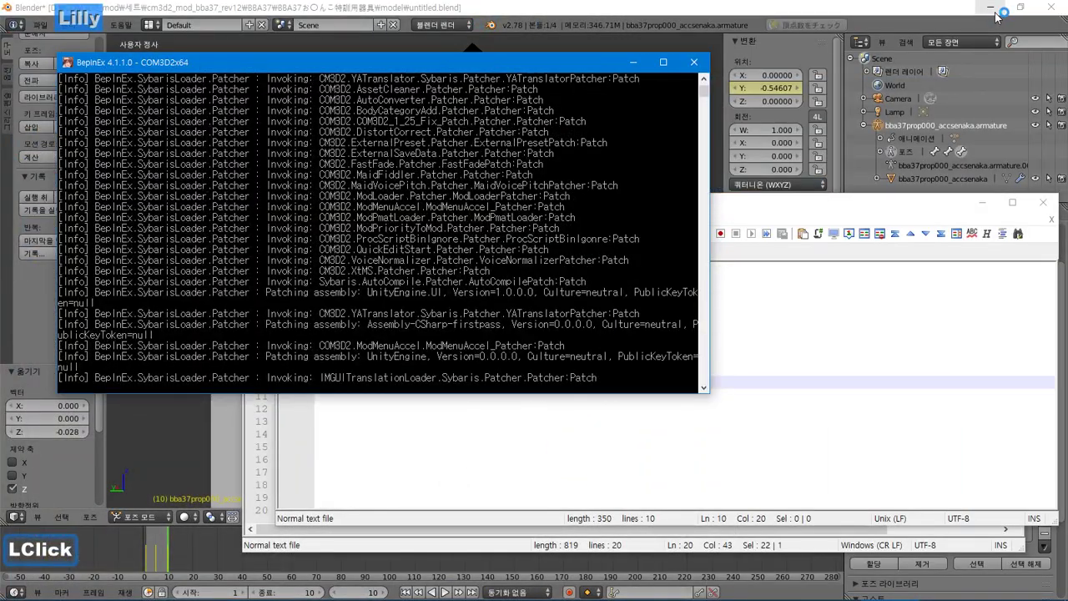
pyautogui.click(776, 8)
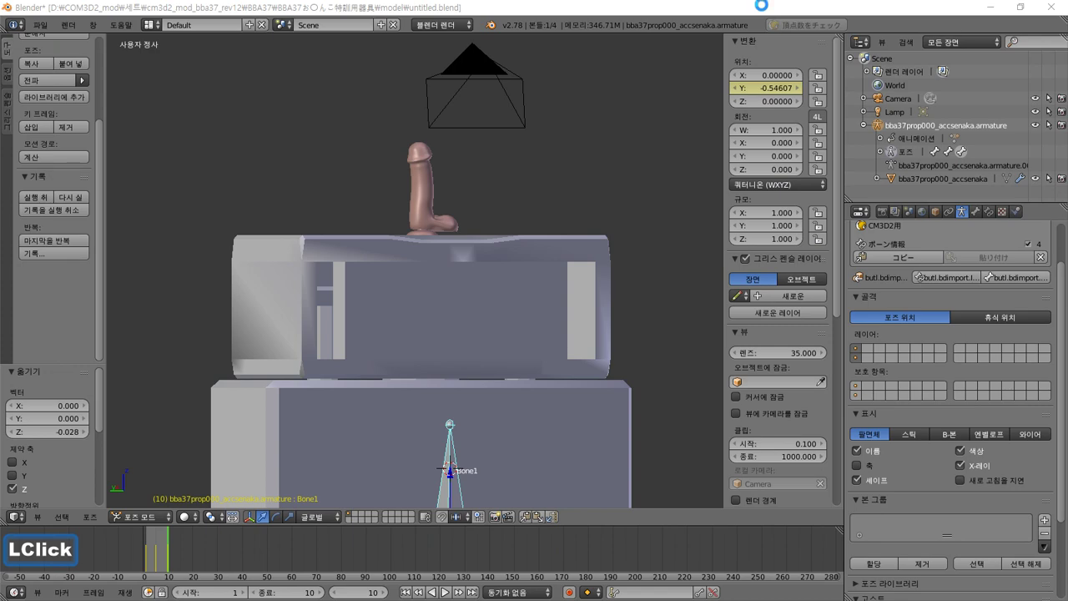
pyautogui.hotkey('alt', 'Tab')
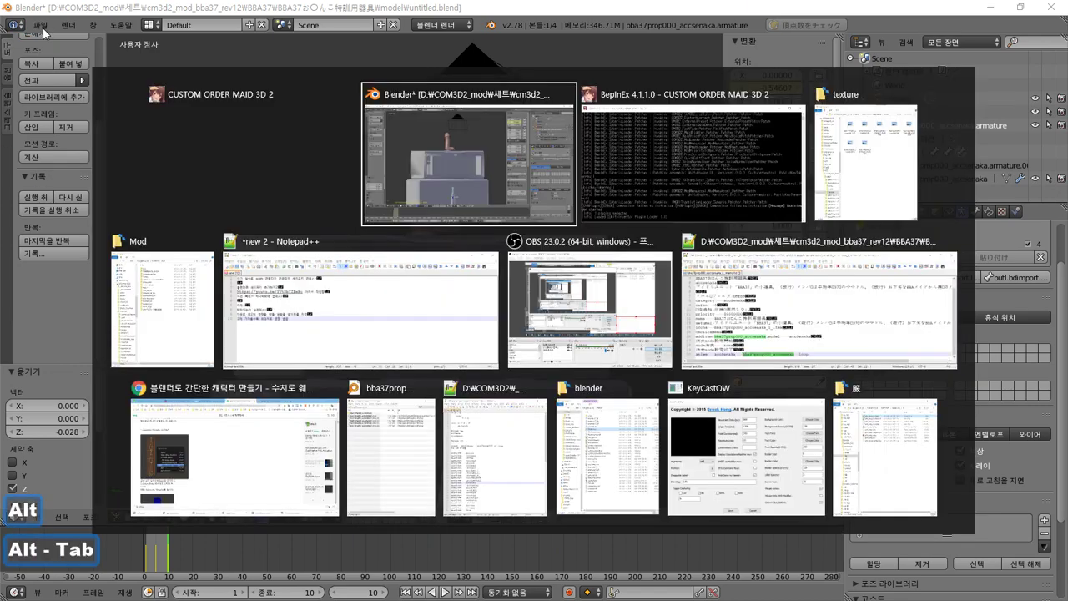
# Add the line "anm 에서 본1을 추가했는데" after a blank line at the end of the Notepad++ note.
pyautogui.press('super')
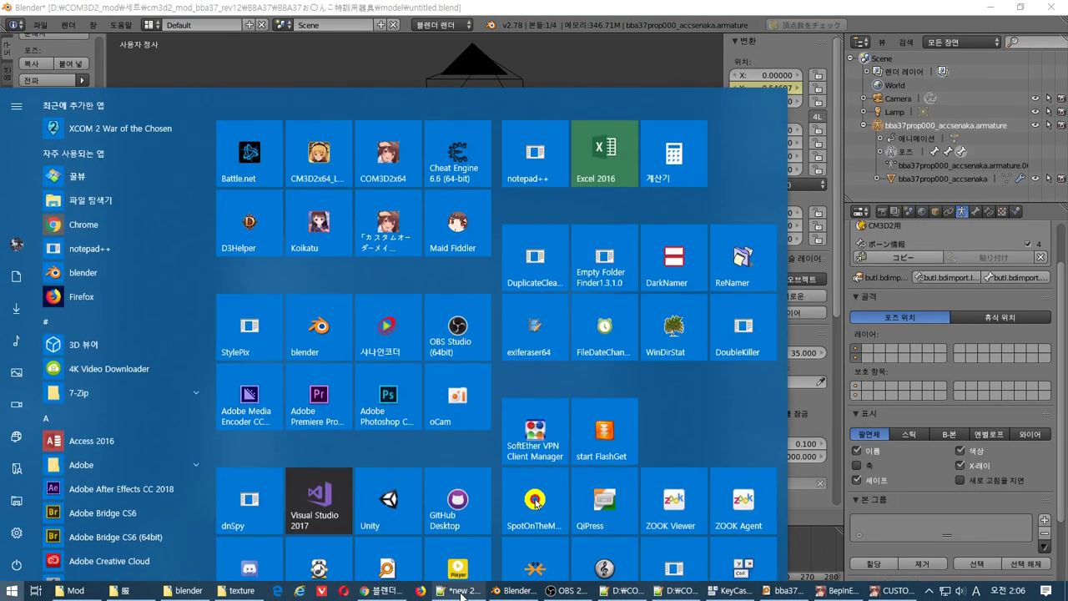
pyautogui.click(83, 278)
pyautogui.press('Return')
pyautogui.press('Return')
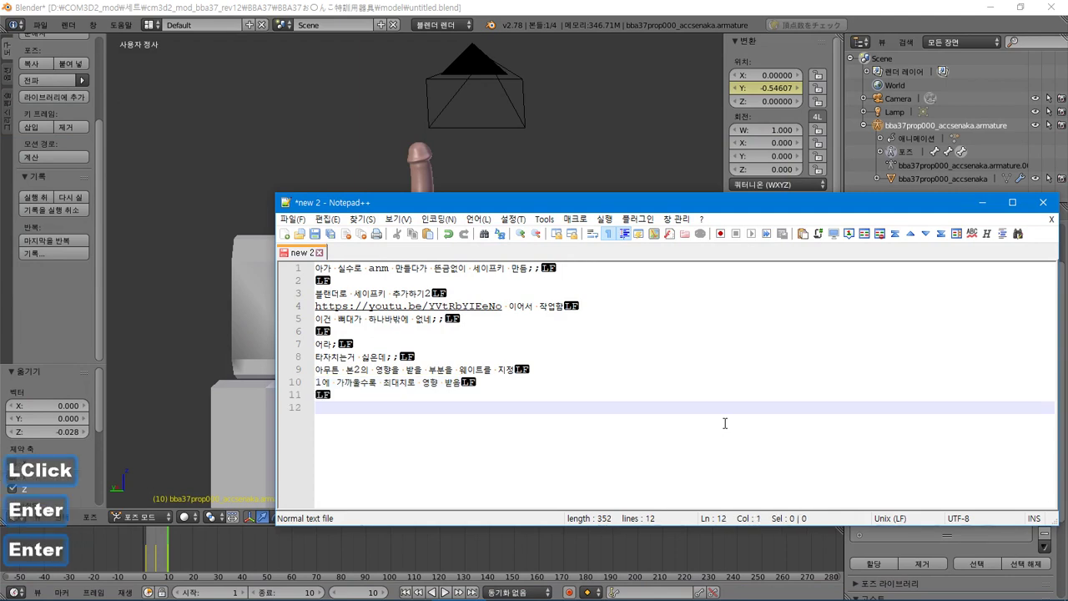
pyautogui.press('Hangul')
pyautogui.write('anm')
pyautogui.press('Hangul')
pyautogui.write('에')
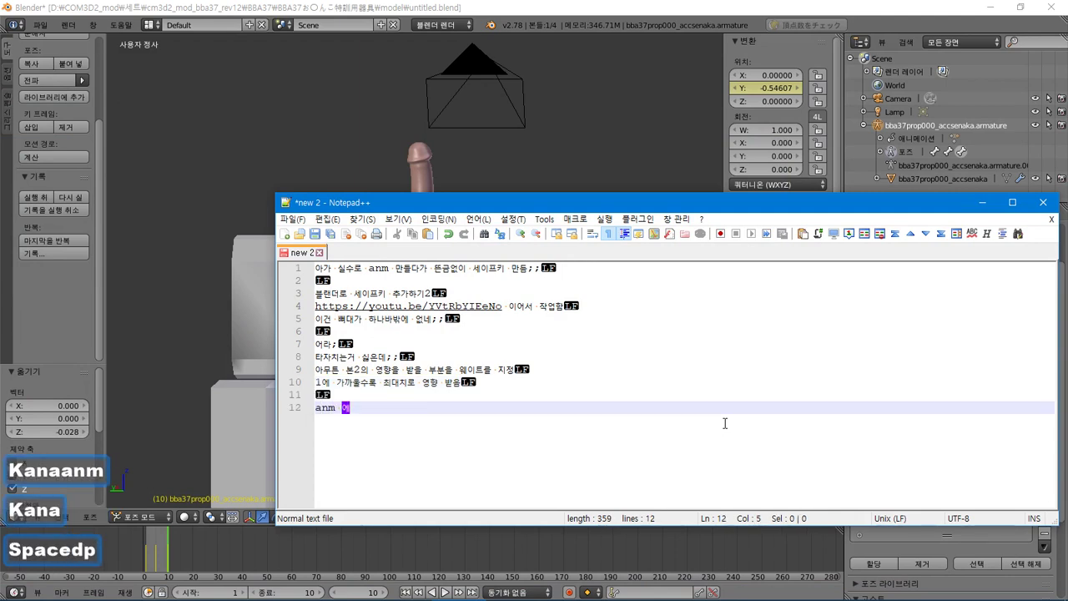
pyautogui.write('서 모델')
pyautogui.press('BackSpace')
pyautogui.press('BackSpace')
pyautogui.press('BackSpace')
pyautogui.press('BackSpace')
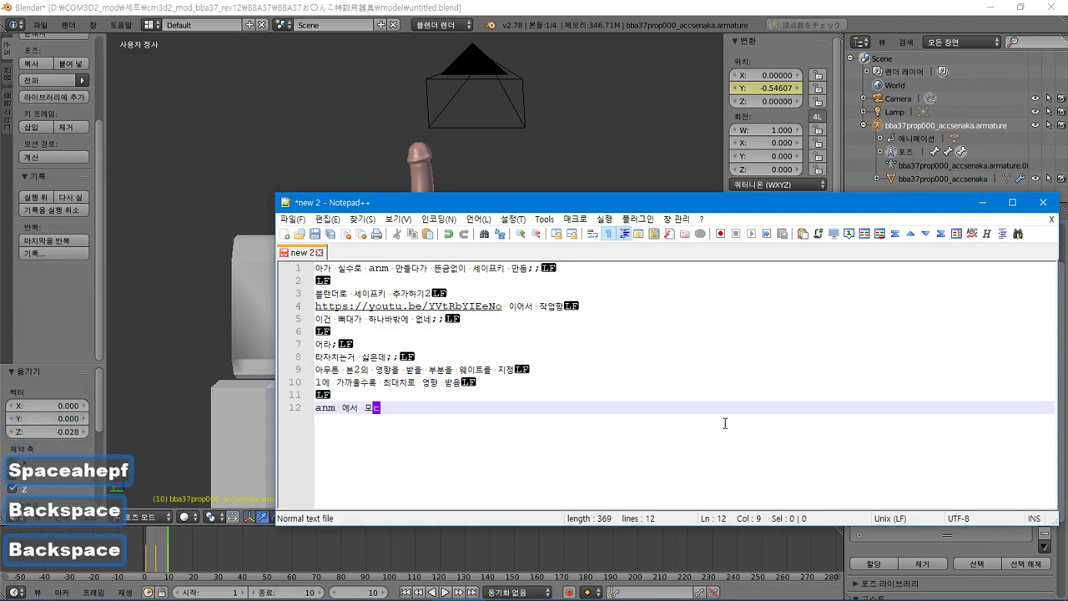
pyautogui.write('본1이')
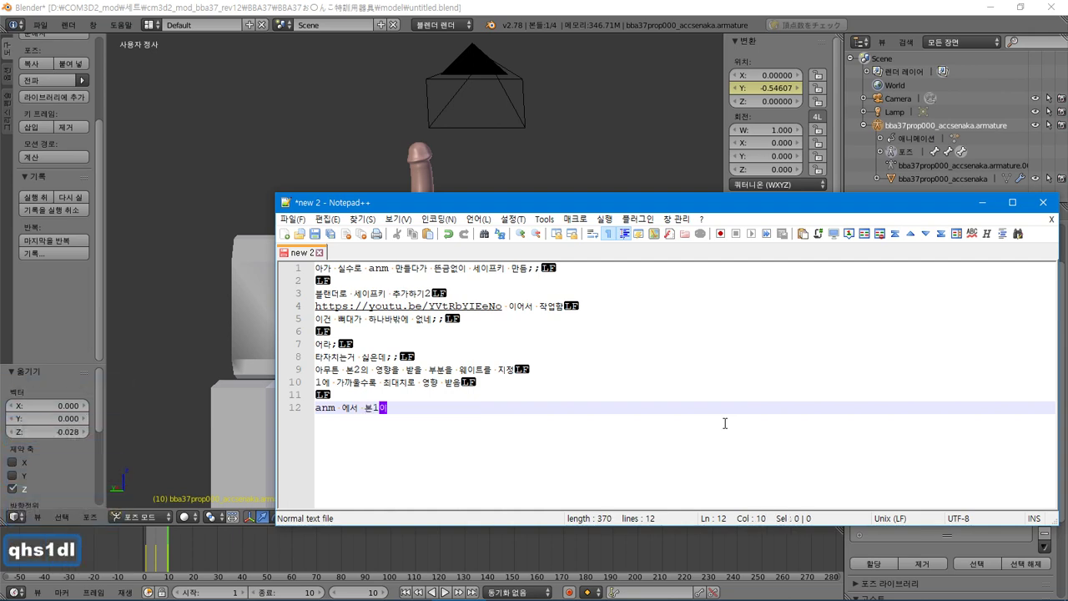
pyautogui.press('BackSpace')
pyautogui.write('을 ')
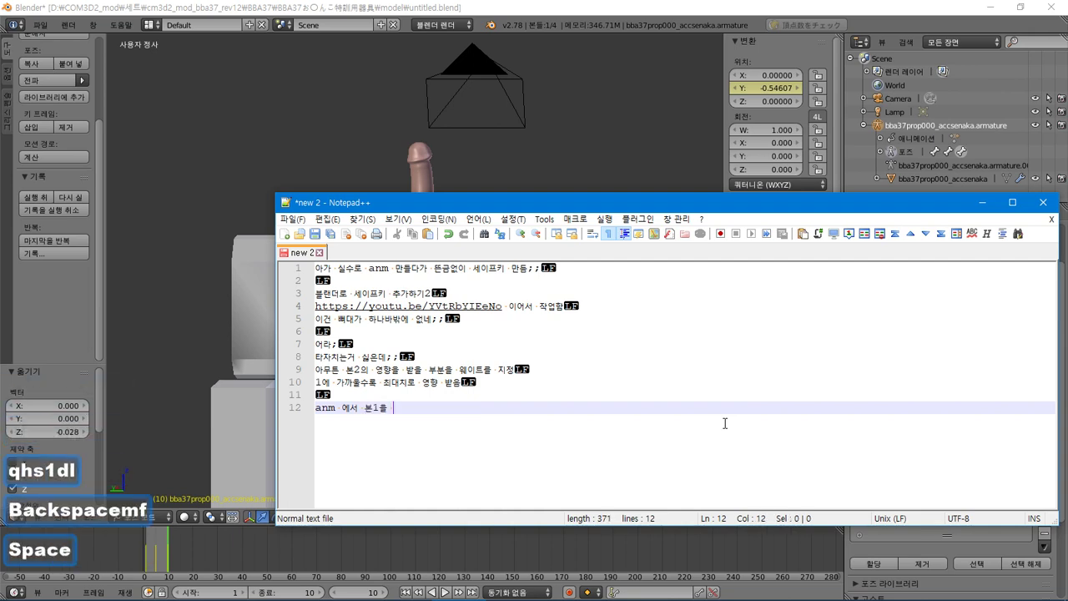
pyautogui.write('추가해')
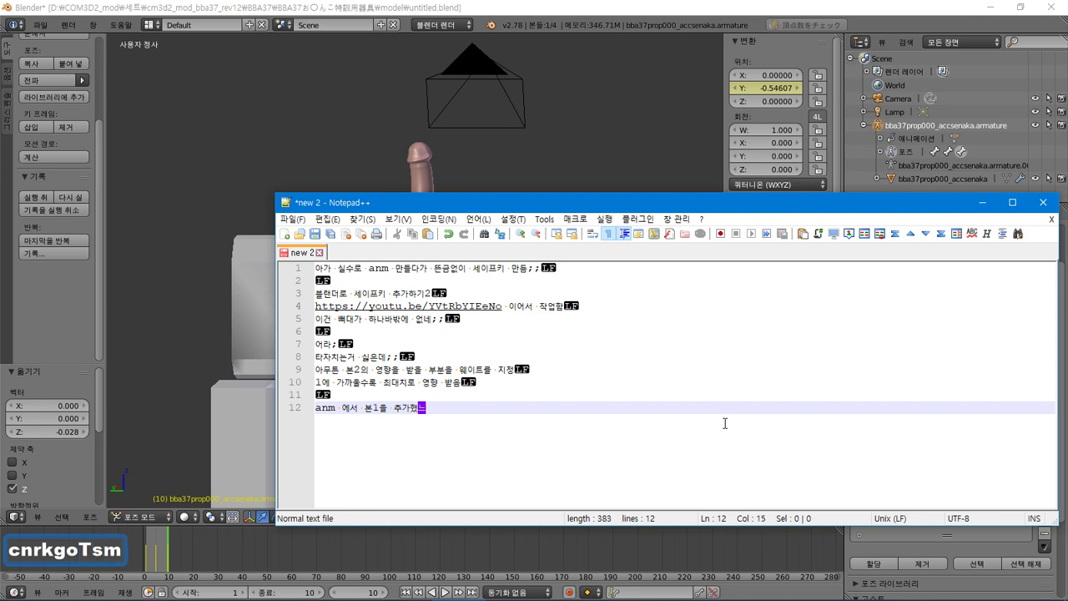
pyautogui.write('는데')
pyautogui.press('Return')
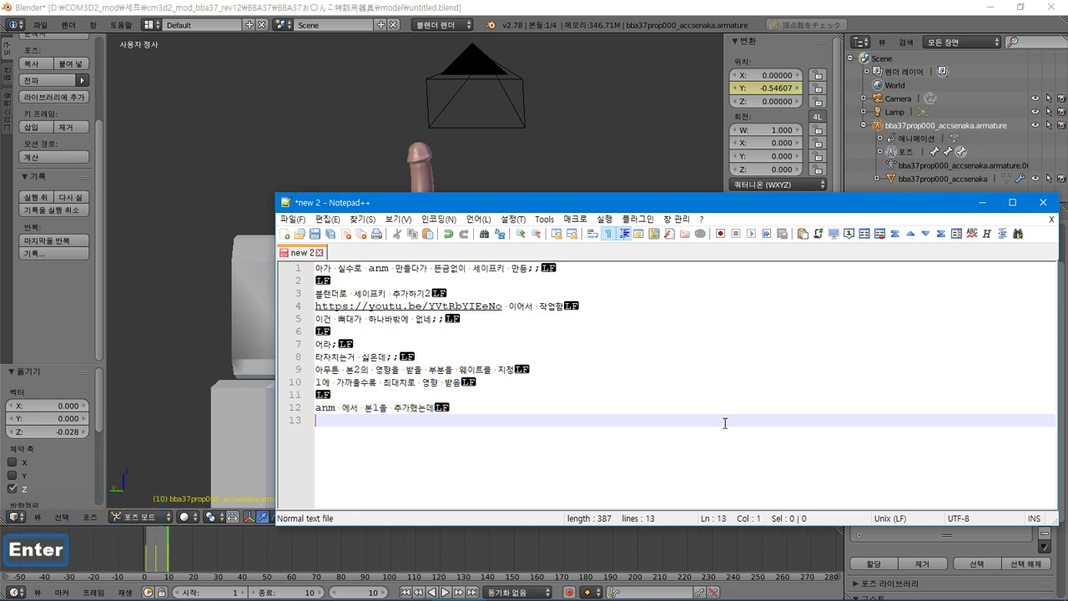
# Write "모델에서 본추가 안하면 망하는거" on the last line of the Notepad++ note.
pyautogui.write('모델에서 ')
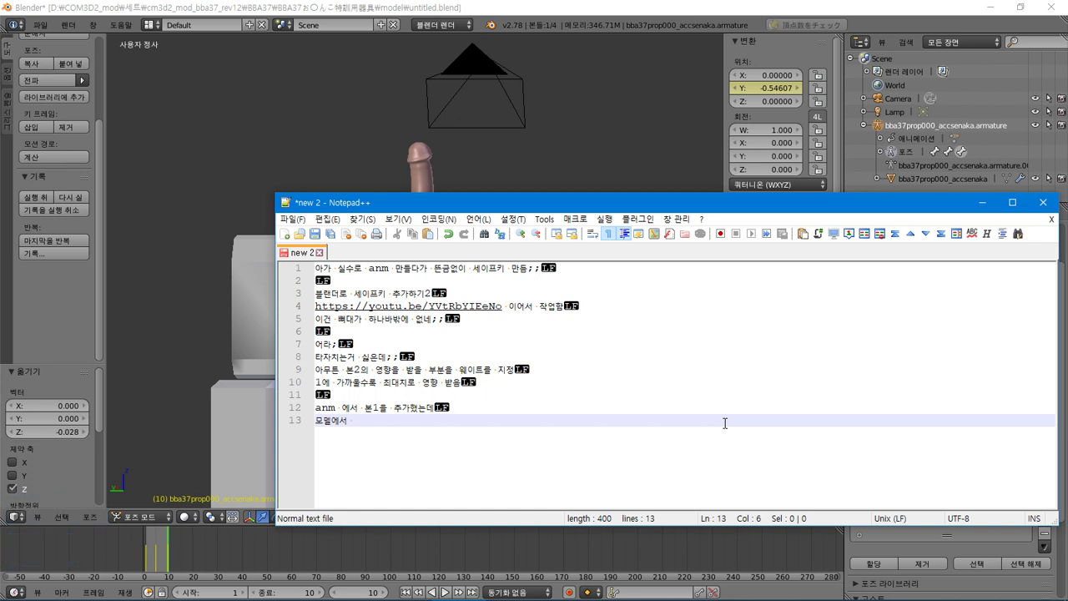
pyautogui.write('본추가 안하')
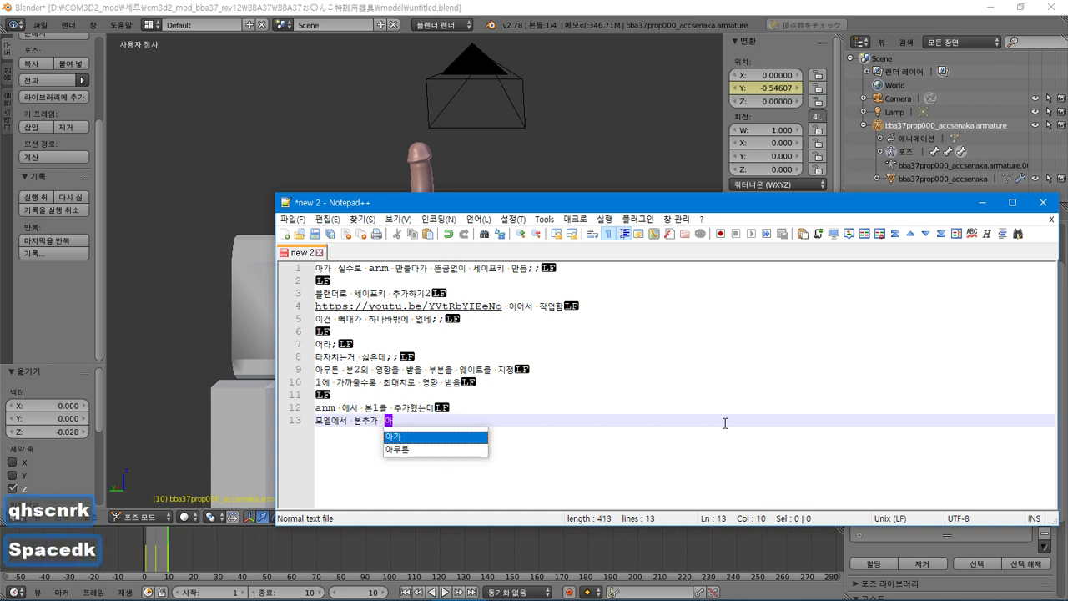
pyautogui.write('면 망하느')
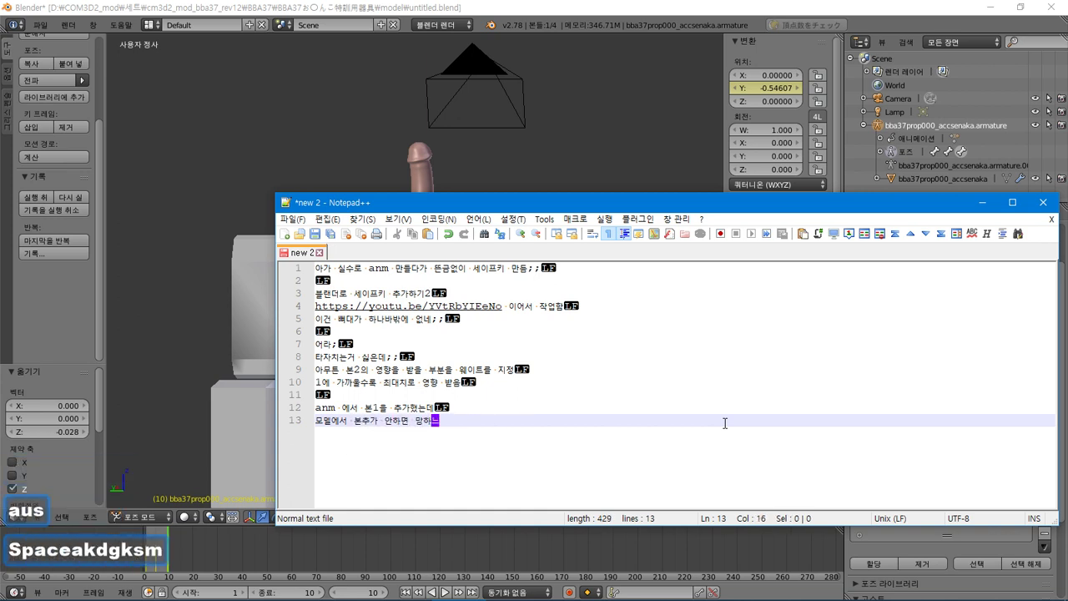
# Switch to Blender, put the prop mesh in Object Mode and try to export it as a CM3D2 model over bba37prop000_accsenaka.model.
pyautogui.click(474, 10)
pyautogui.rightClick(314, 245)
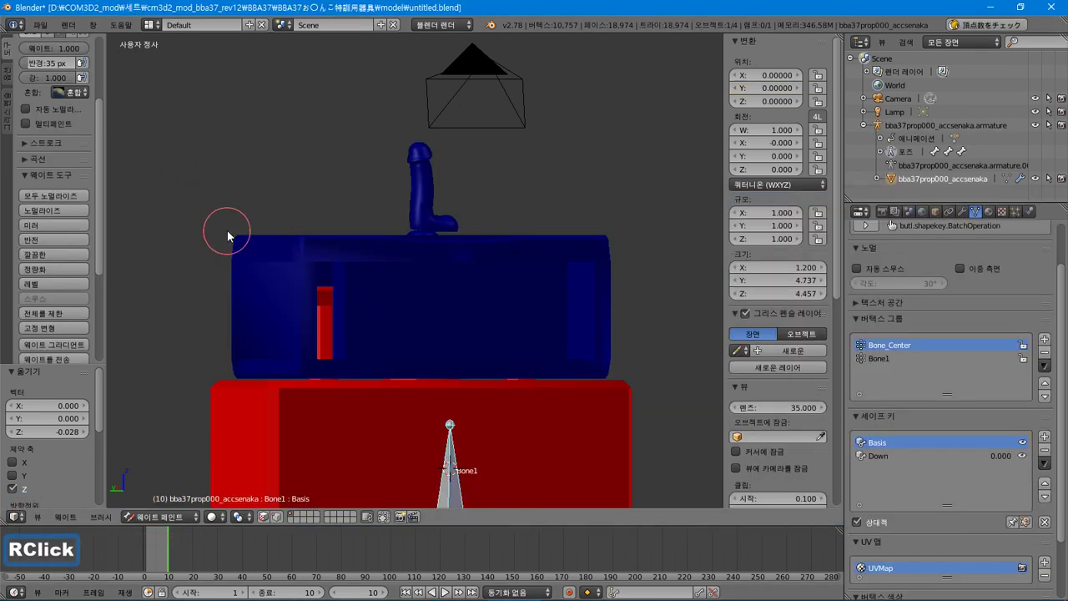
pyautogui.click(186, 518)
pyautogui.click(171, 507)
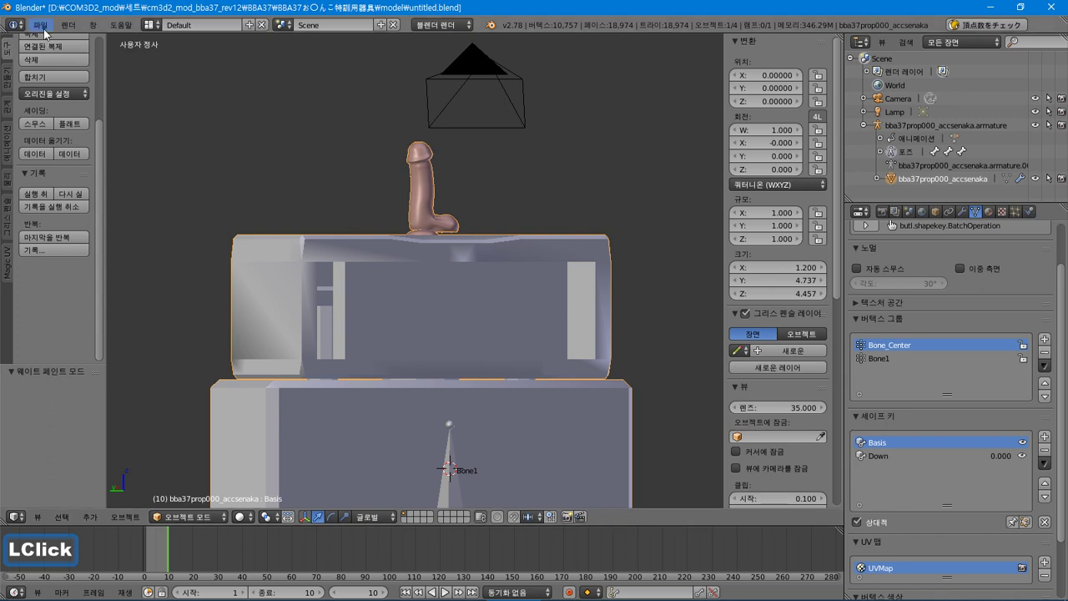
pyautogui.click(40, 25)
pyautogui.click(120, 283)
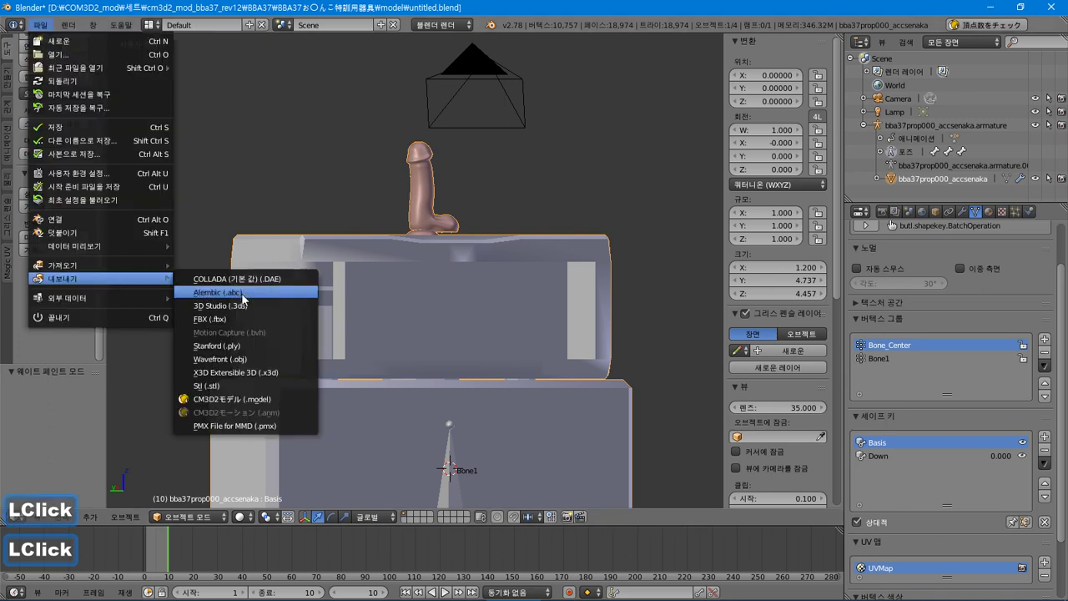
pyautogui.click(273, 397)
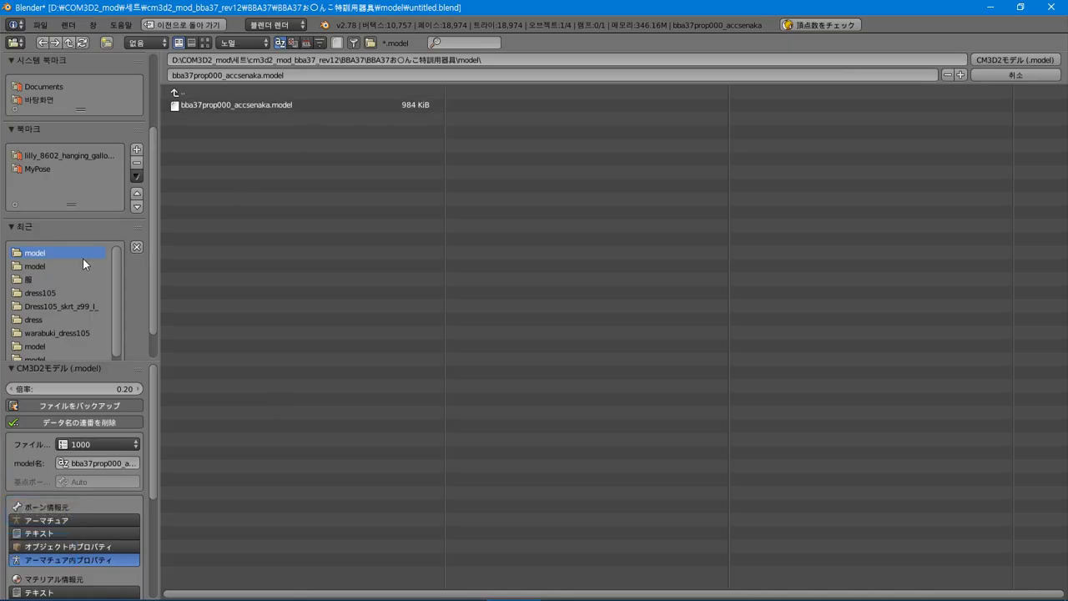
pyautogui.click(293, 107)
pyautogui.click(1014, 59)
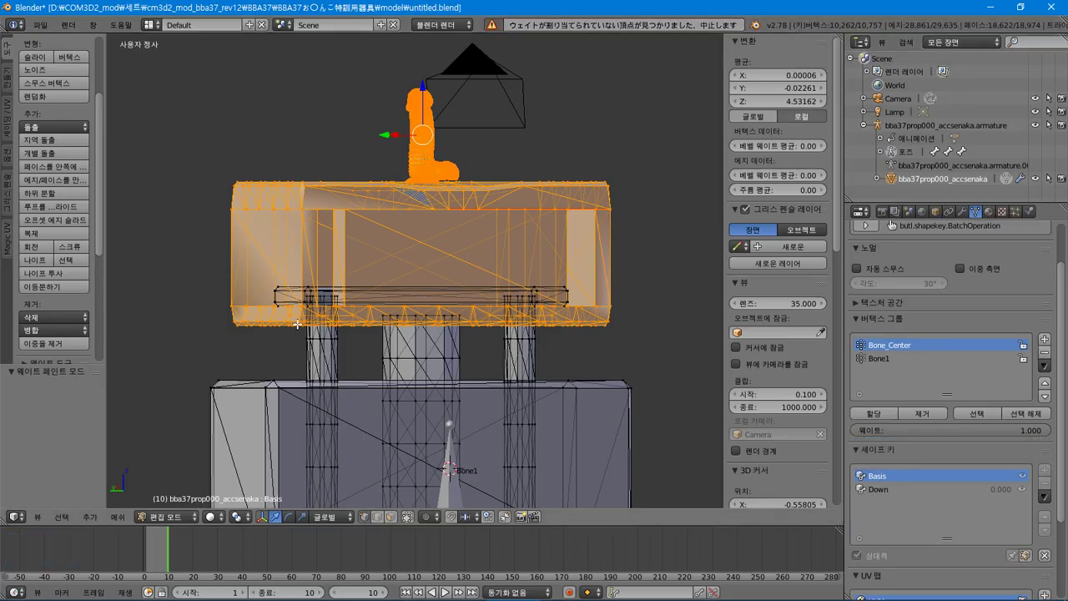
# Return to Object Mode and delete the prop mesh and its armature from the scene.
pyautogui.press('Tab')
pyautogui.press('Delete')
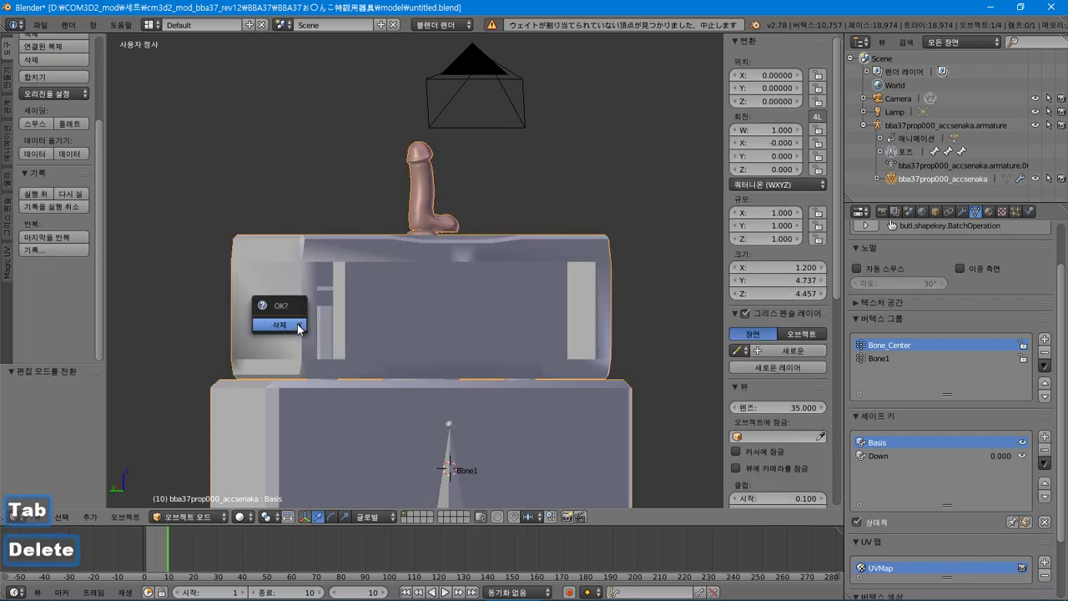
pyautogui.press('Return')
pyautogui.scroll(-3, 359, 367)
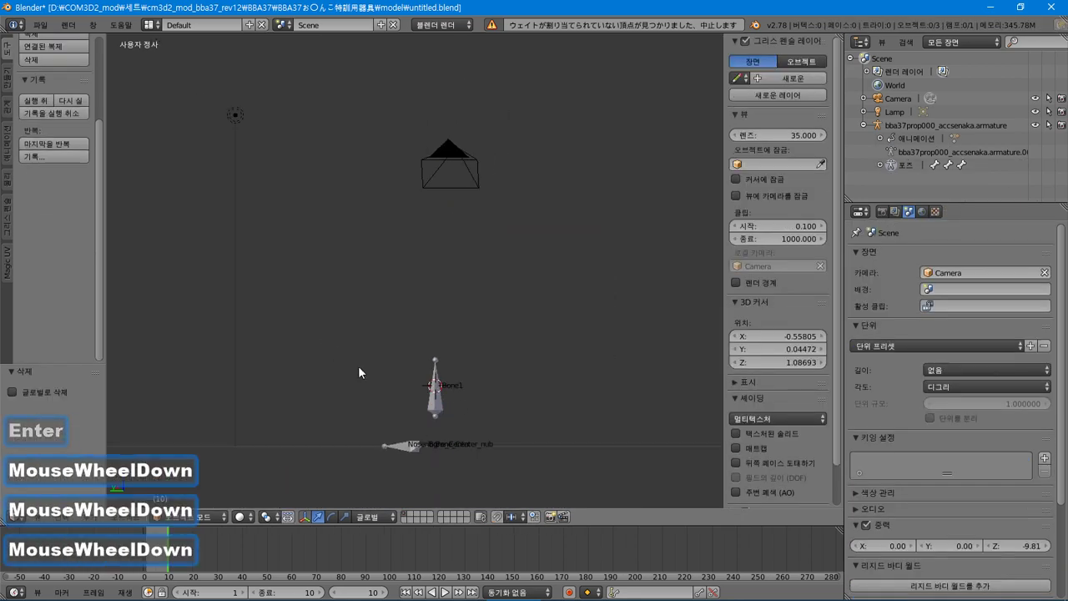
pyautogui.rightClick(429, 412)
pyautogui.press('Delete')
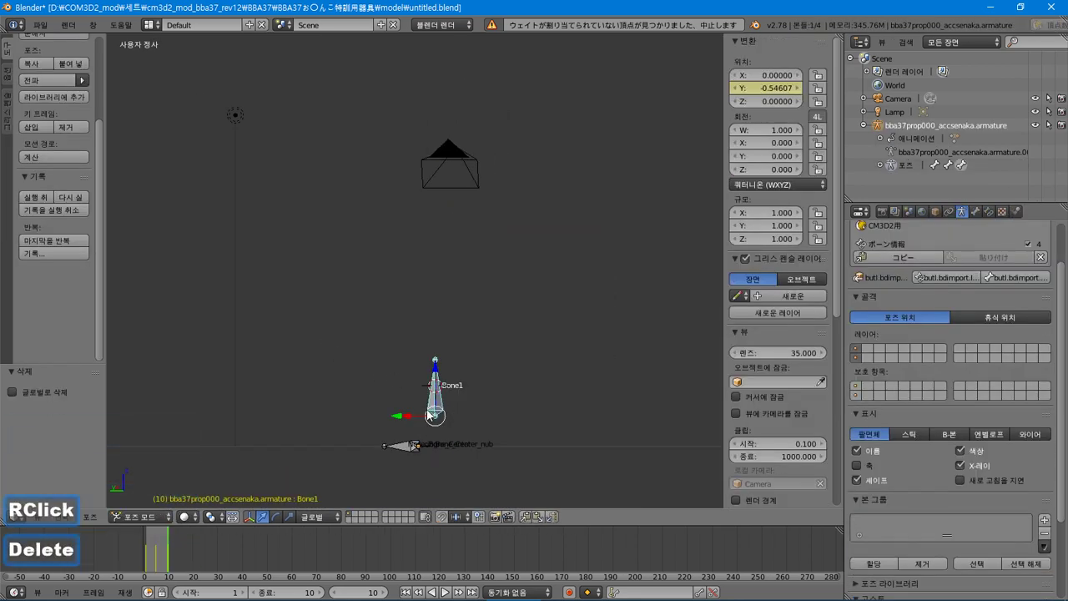
pyautogui.click(138, 516)
pyautogui.doubleClick(140, 501)
pyautogui.press('Delete')
pyautogui.press('Return')
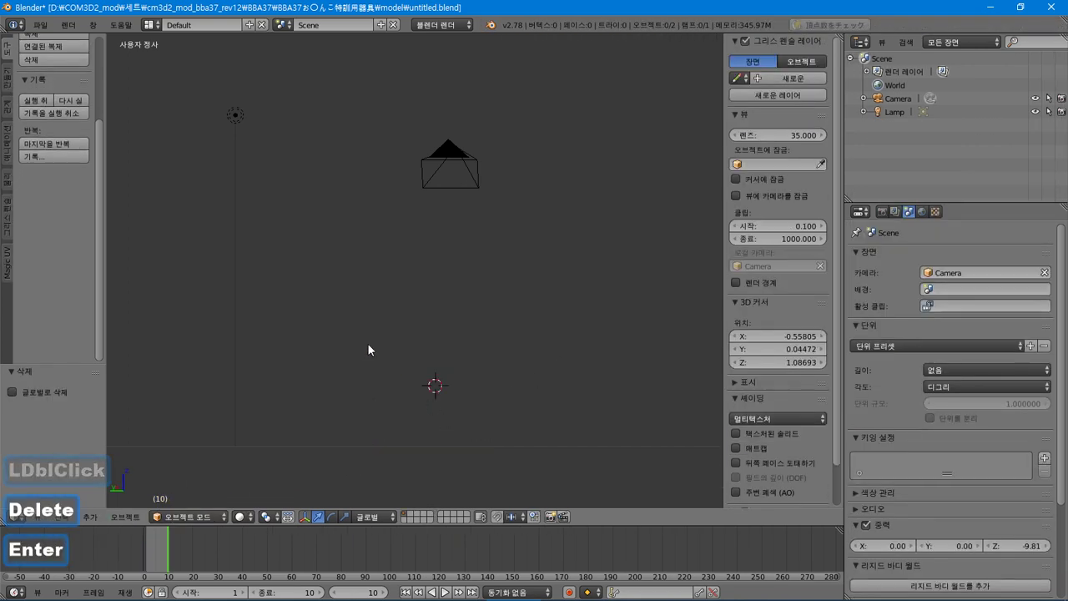
# Import bba37prop000_accsenaka.model back into the scene as a CM3D2 model.
pyautogui.moveTo(368, 343); pyautogui.dragTo(344, 353, button='middle')
pyautogui.click(40, 24)
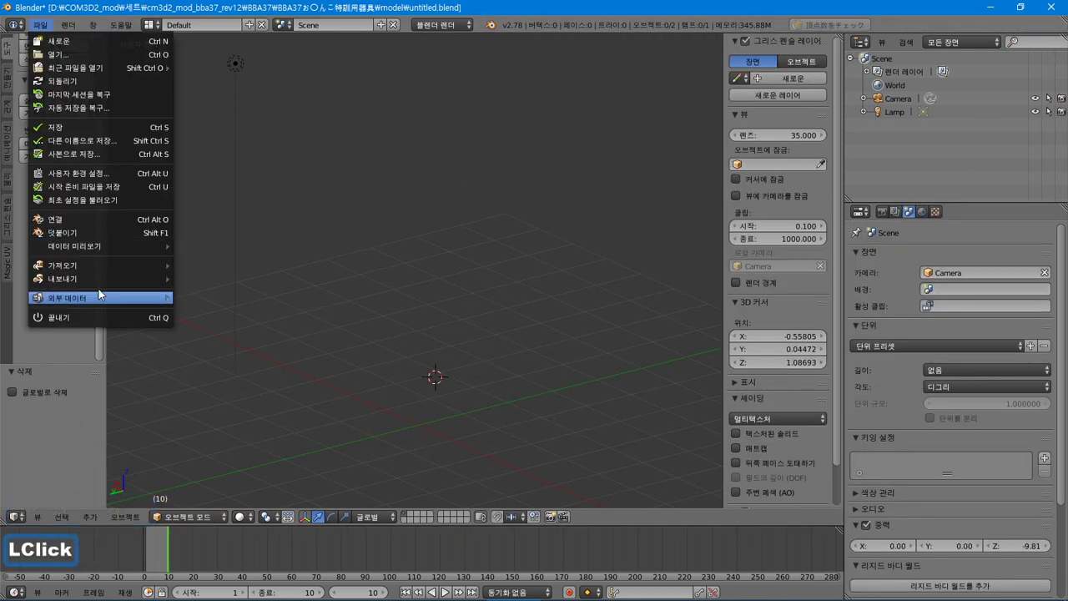
pyautogui.moveTo(135, 266)
pyautogui.click(294, 410)
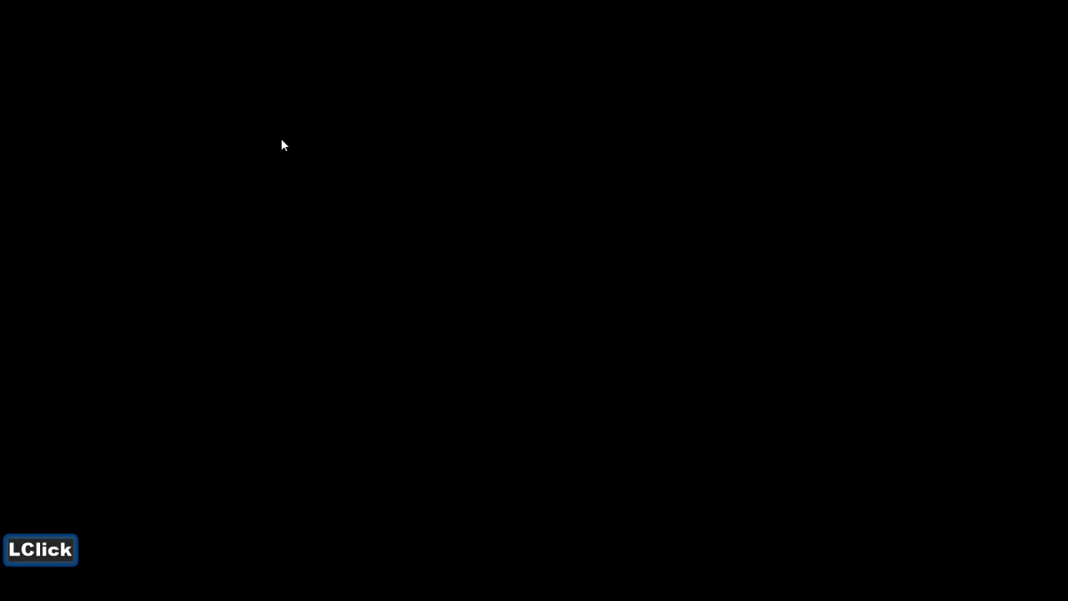
pyautogui.hotkey('alt', 'Tab')
pyautogui.click(259, 105)
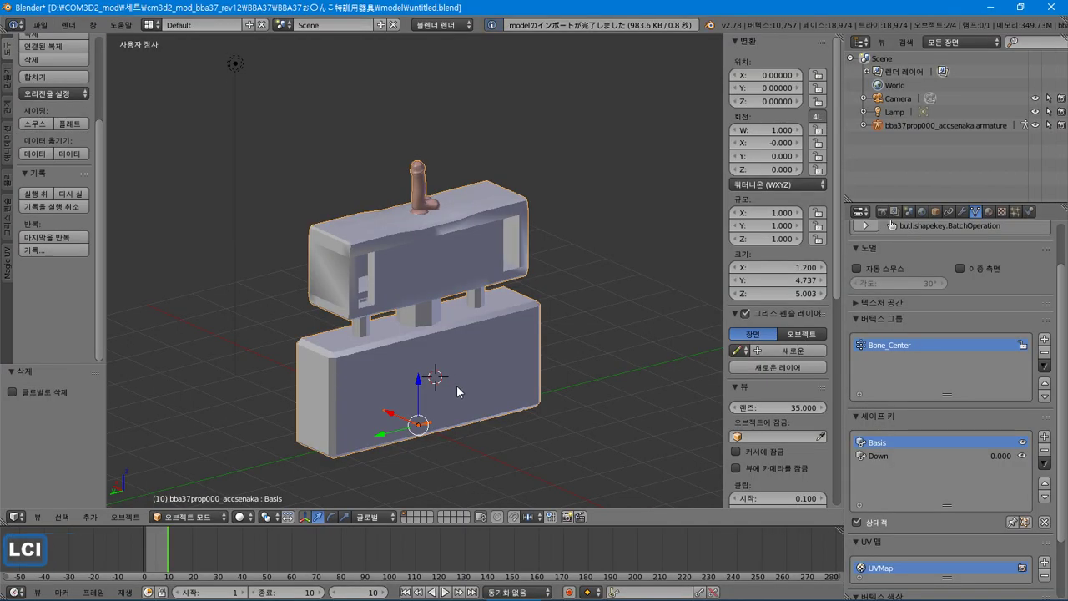
pyautogui.moveTo(456, 385)
pyautogui.mouseDown(button='middle')
pyautogui.moveTo(504, 365)
pyautogui.moveTo(561, 368)
pyautogui.moveTo(469, 388)
pyautogui.mouseUp(button='middle')
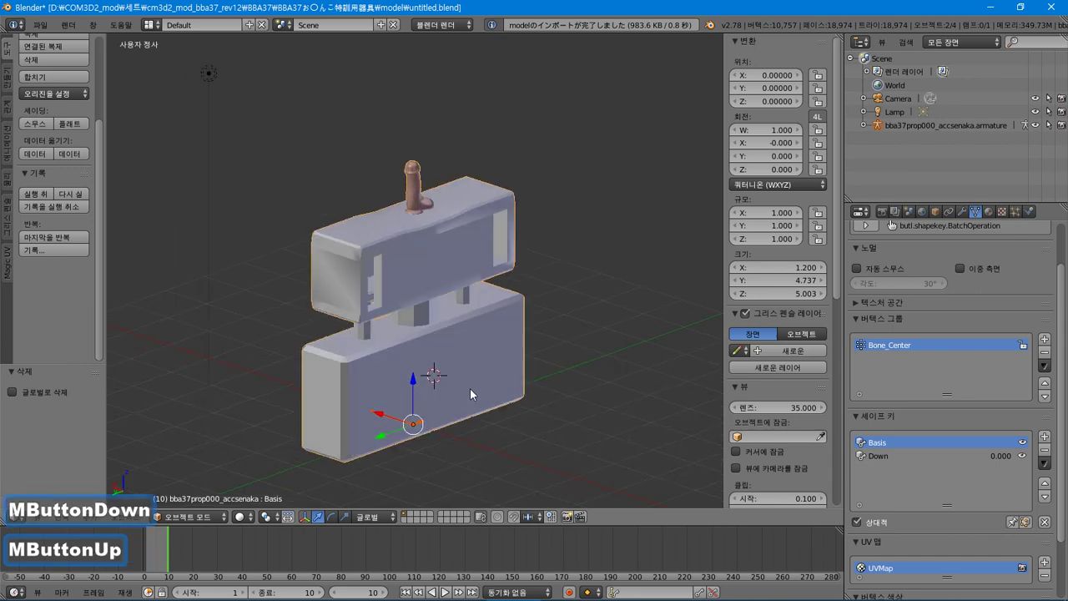
# Switch to Notepad++ and add a new line "바로 이경우;;" at the end of the note.
pyautogui.hotkey('alt', 'Tab')
pyautogui.hotkey('alt', 'Tab')
pyautogui.click(615, 479)
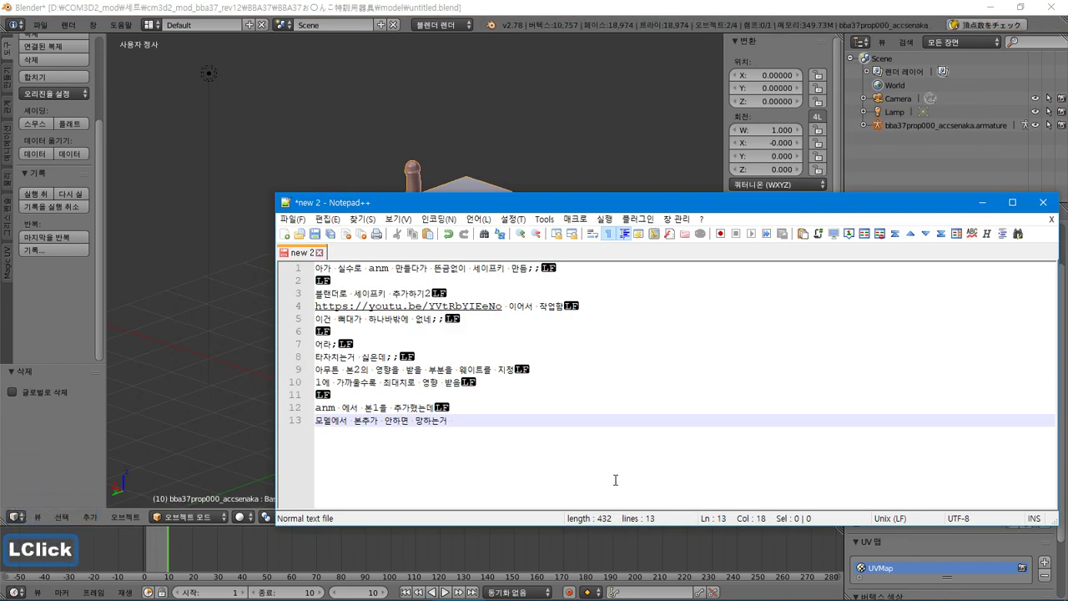
pyautogui.press('Return')
pyautogui.write('ㅂ')
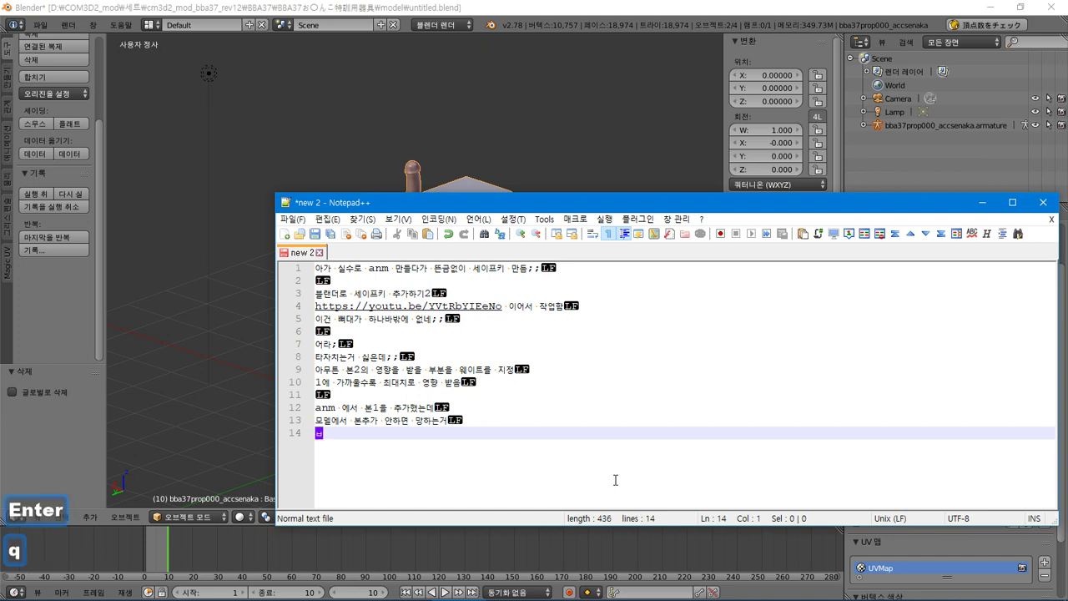
pyautogui.write('ㅏ로 익')
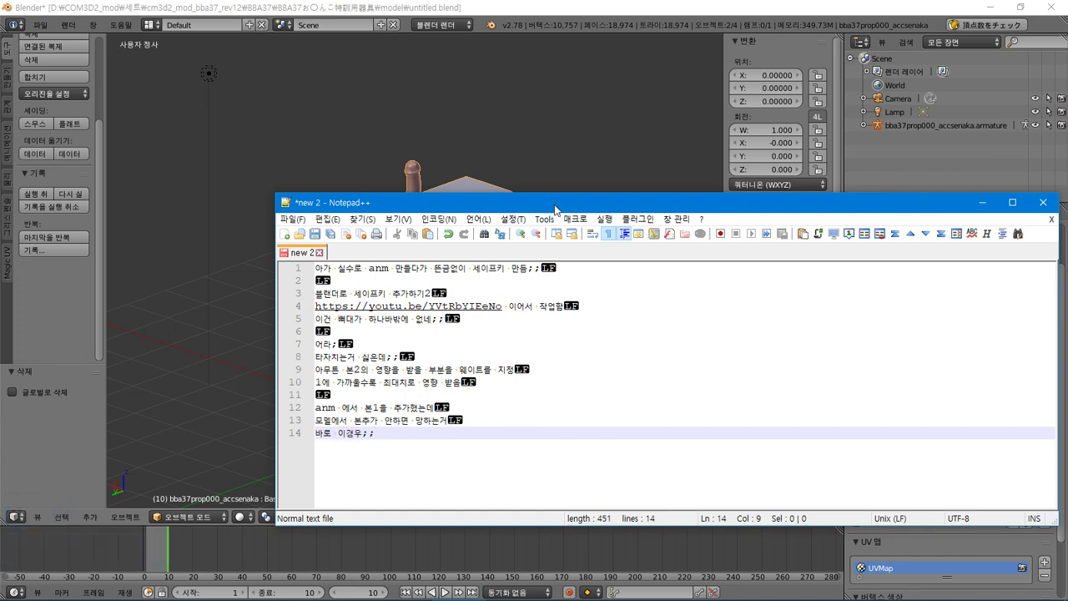
# Dock the Notepad++ window beside Blender and append "본 추가해도 추가가 안되는 이유를 모르겠음" to the last line of the note.
pyautogui.moveTo(554, 209); pyautogui.dragTo(1066, 250)
pyautogui.click(184, 133)
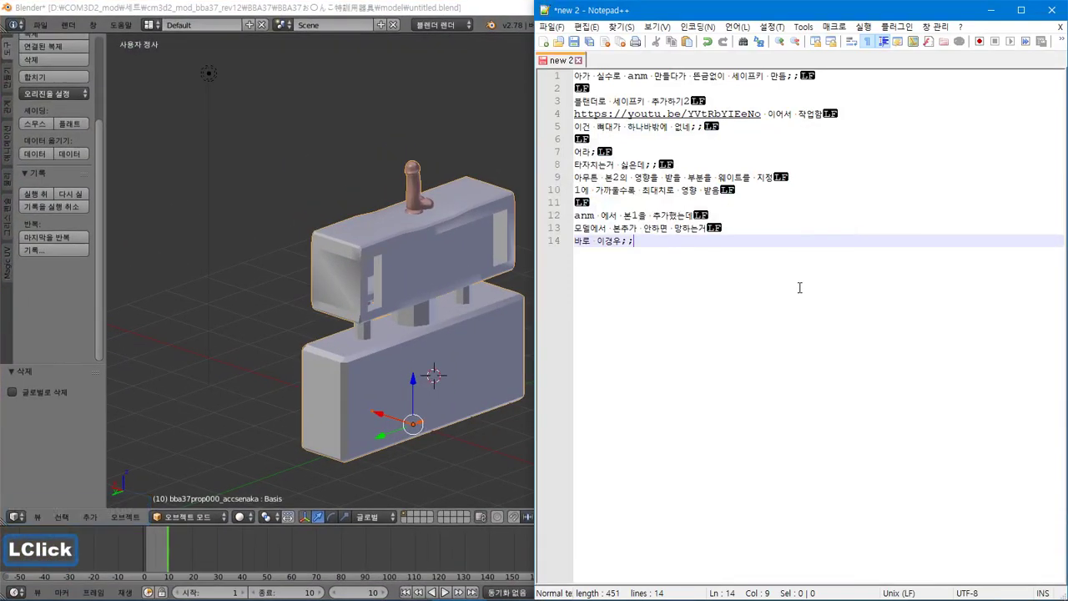
pyautogui.write('본 축ㅏ해')
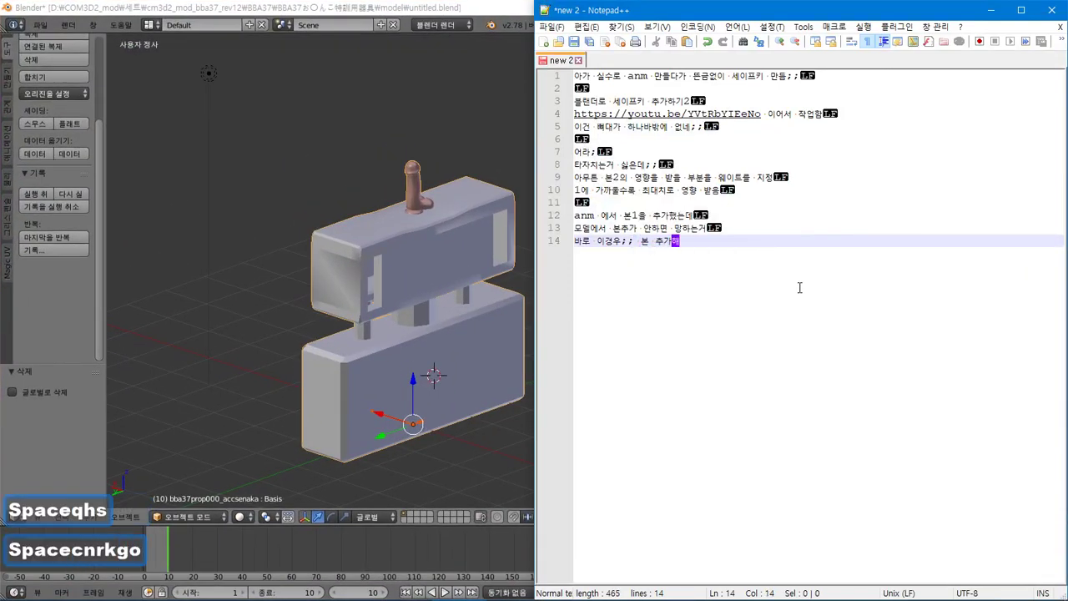
pyautogui.write('도 추')
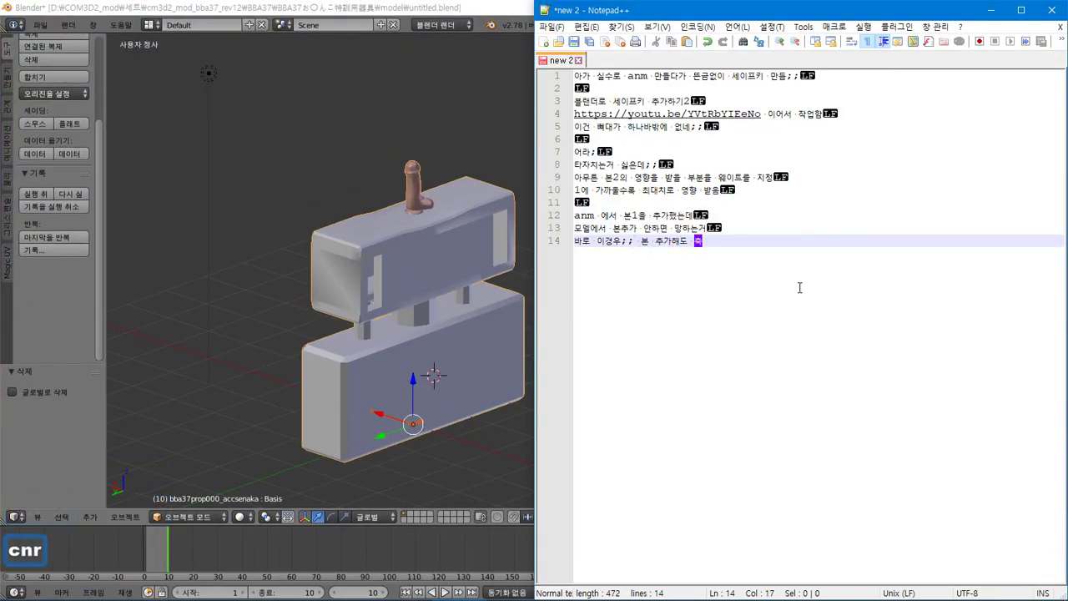
pyautogui.write('가가 안되는 이')
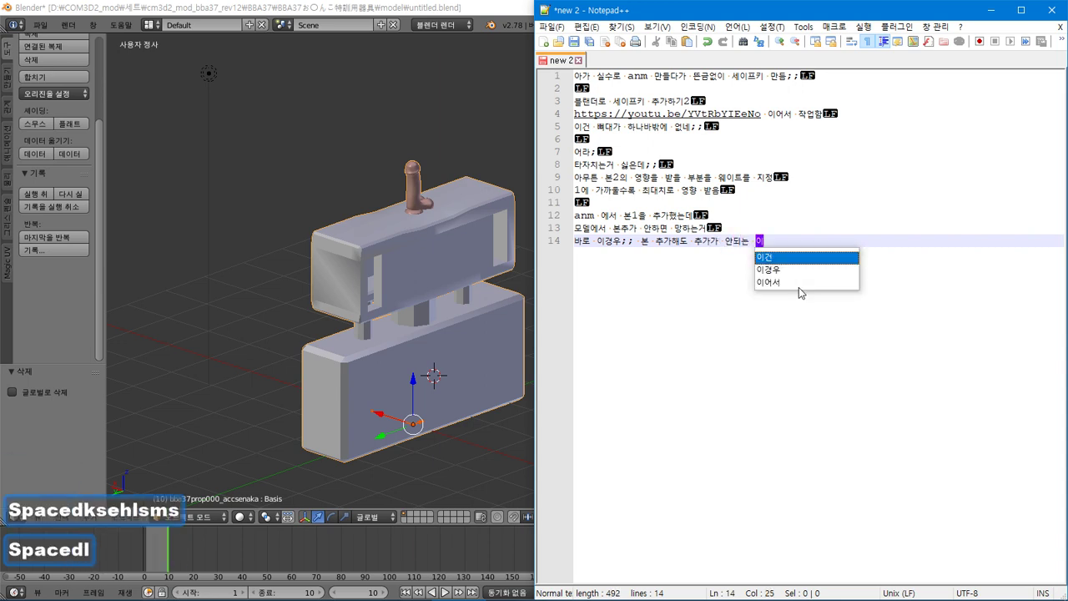
pyautogui.write('유를 모르게ㅆ음')
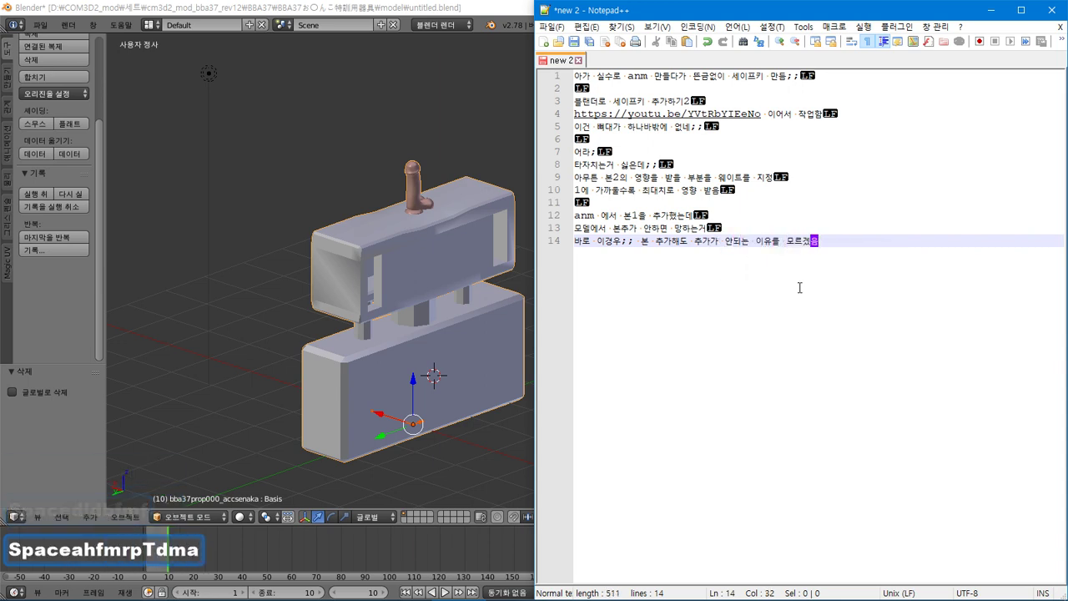
# Back in Blender, add a single bone to the prop's armature in Edit Mode and turn on bone names and axes.
pyautogui.click(209, 26)
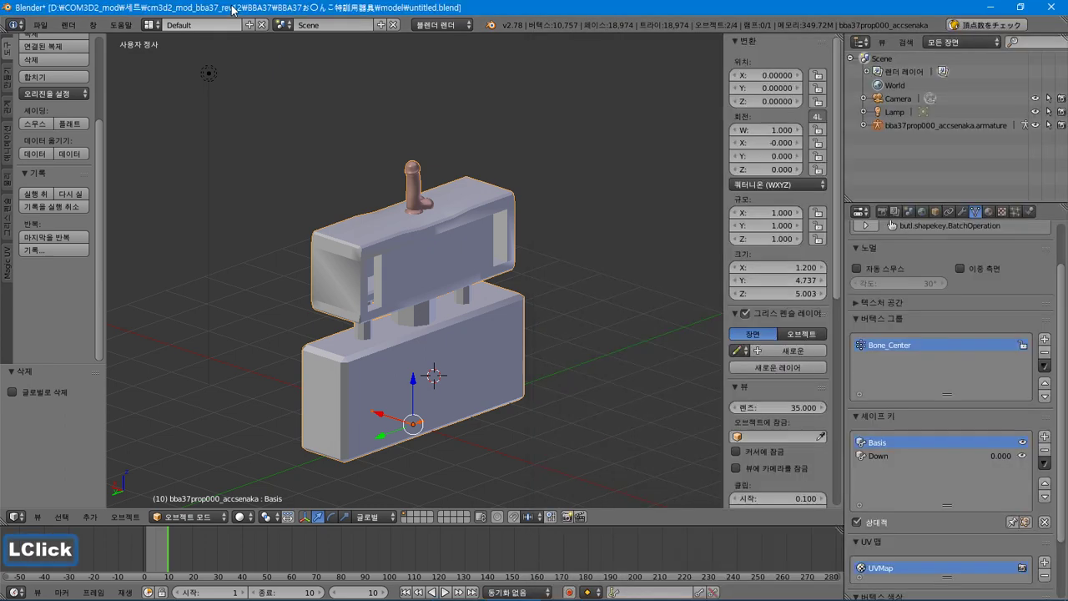
pyautogui.scroll(2, 445, 382)
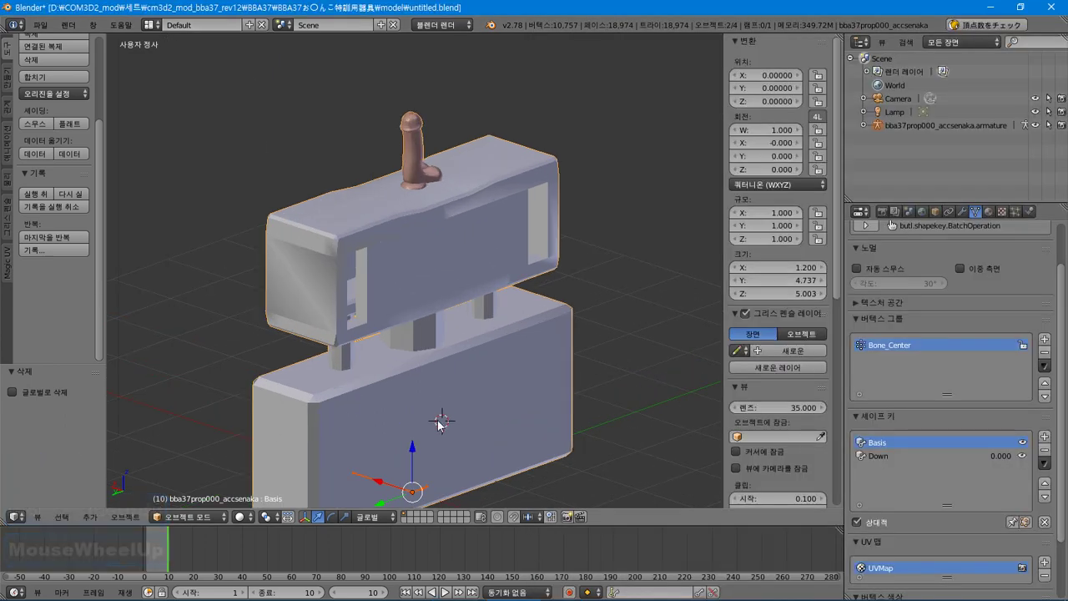
pyautogui.click(862, 125)
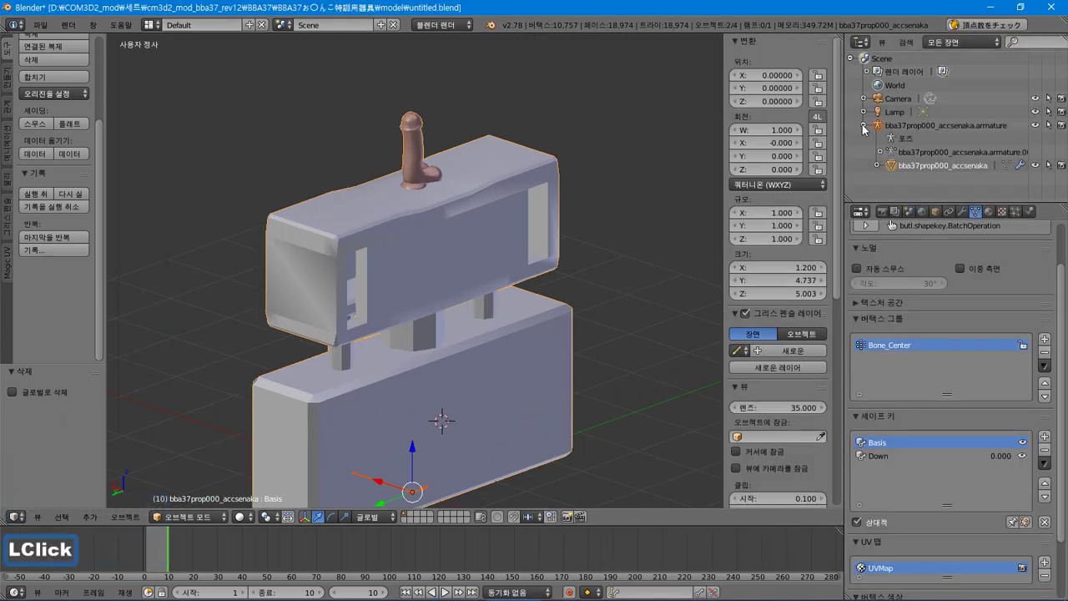
pyautogui.click(919, 127)
pyautogui.press('Tab')
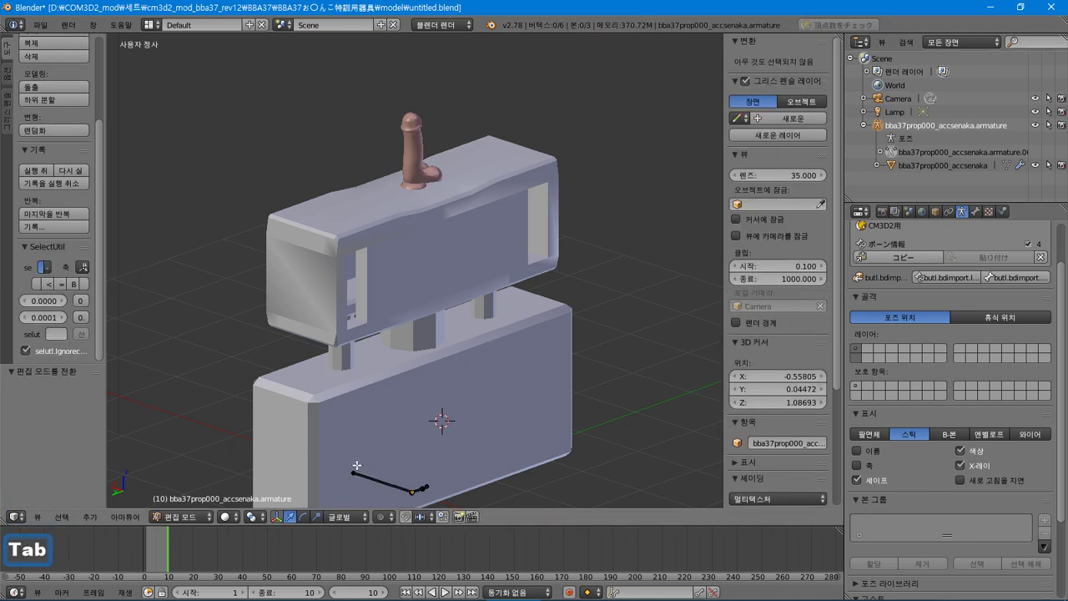
pyautogui.click(90, 517)
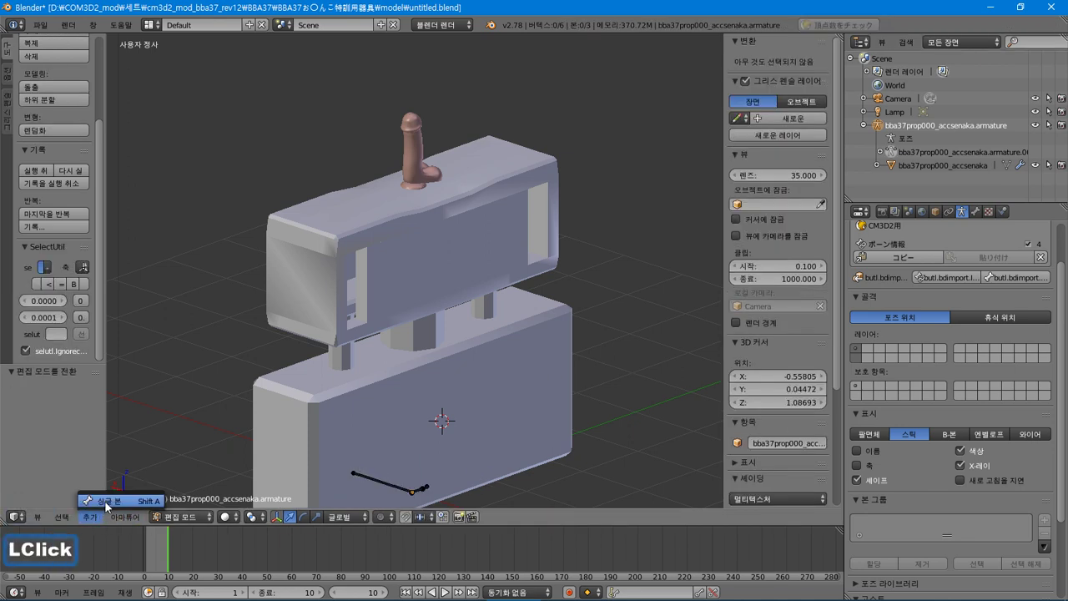
pyautogui.click(106, 501)
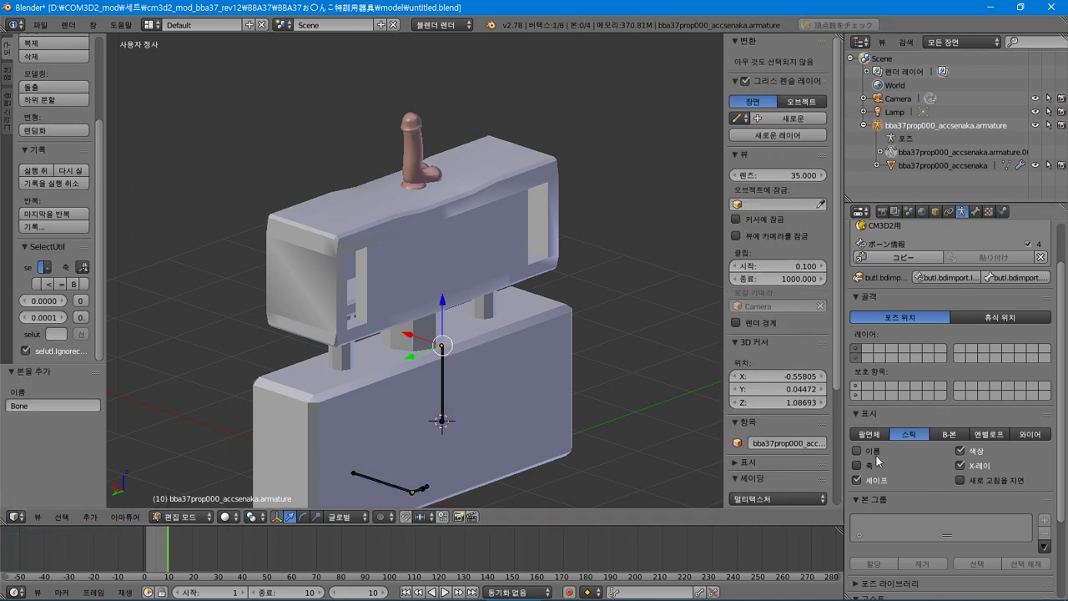
pyautogui.click(856, 451)
pyautogui.click(856, 464)
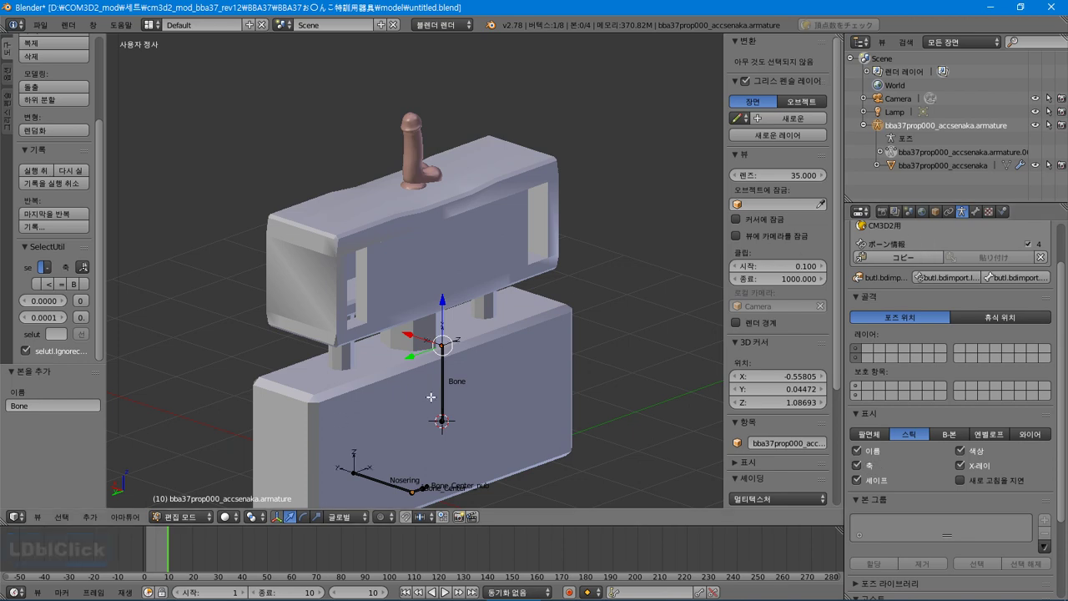
# Rename the newly added bone to Bone1 and return the armature to Object Mode.
pyautogui.click(975, 212)
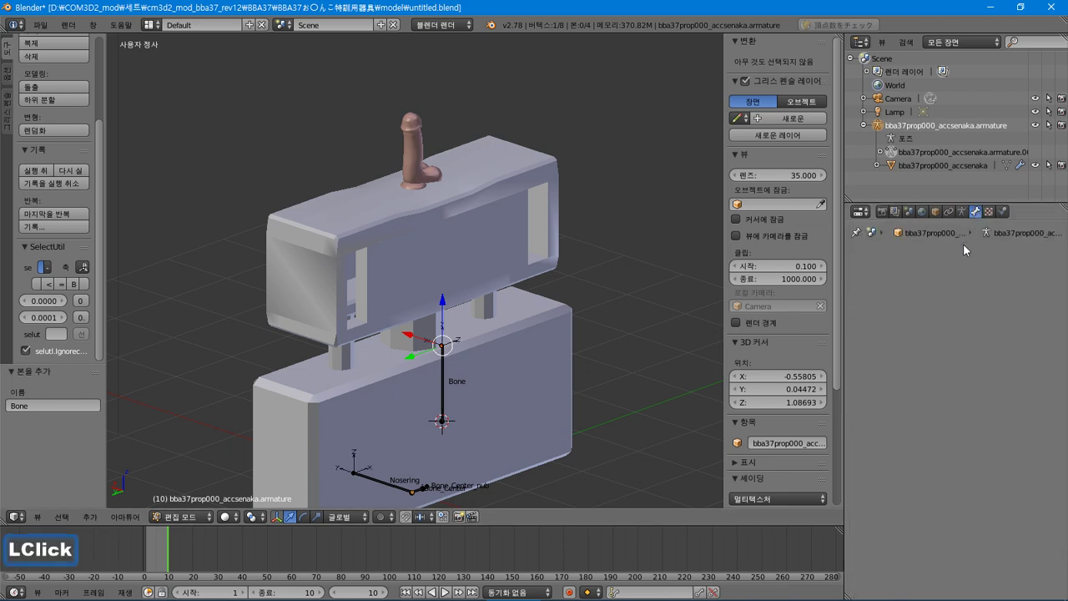
pyautogui.click(961, 212)
pyautogui.rightClick(444, 377)
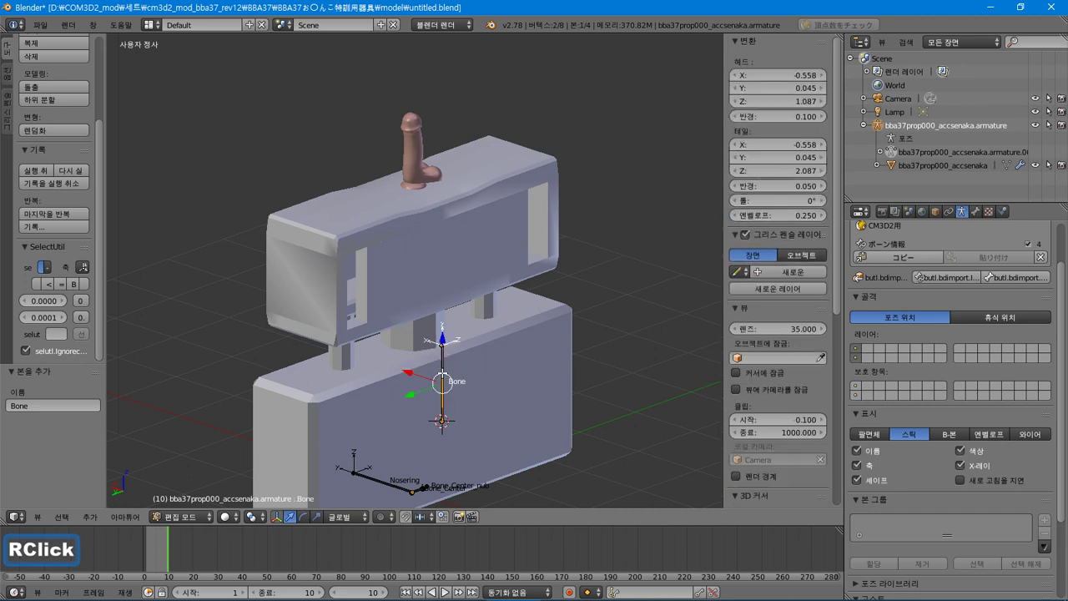
pyautogui.click(974, 212)
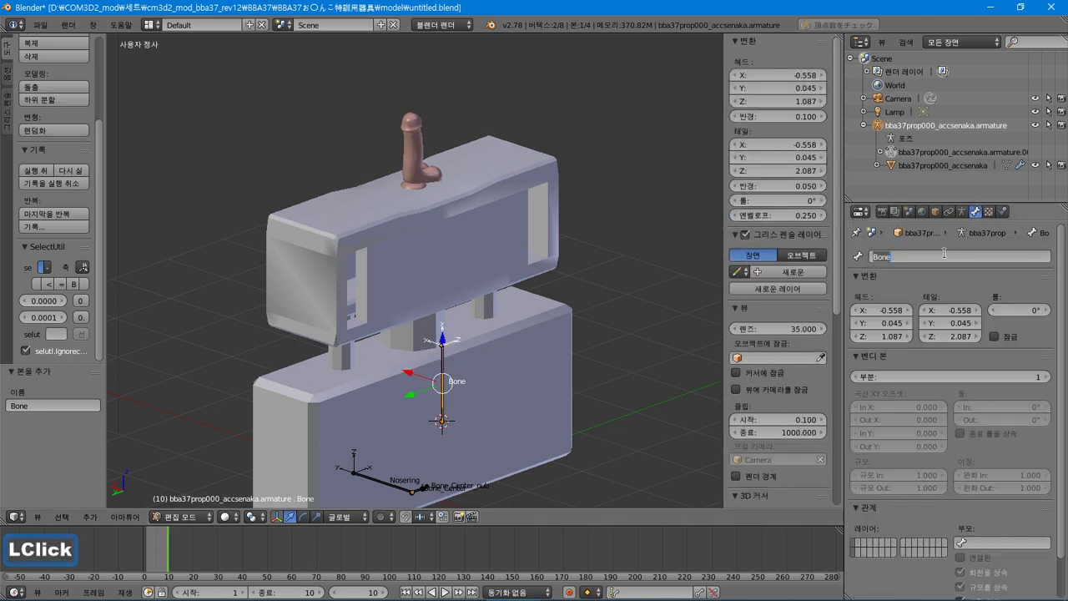
pyautogui.doubleClick(944, 255)
pyautogui.write('1')
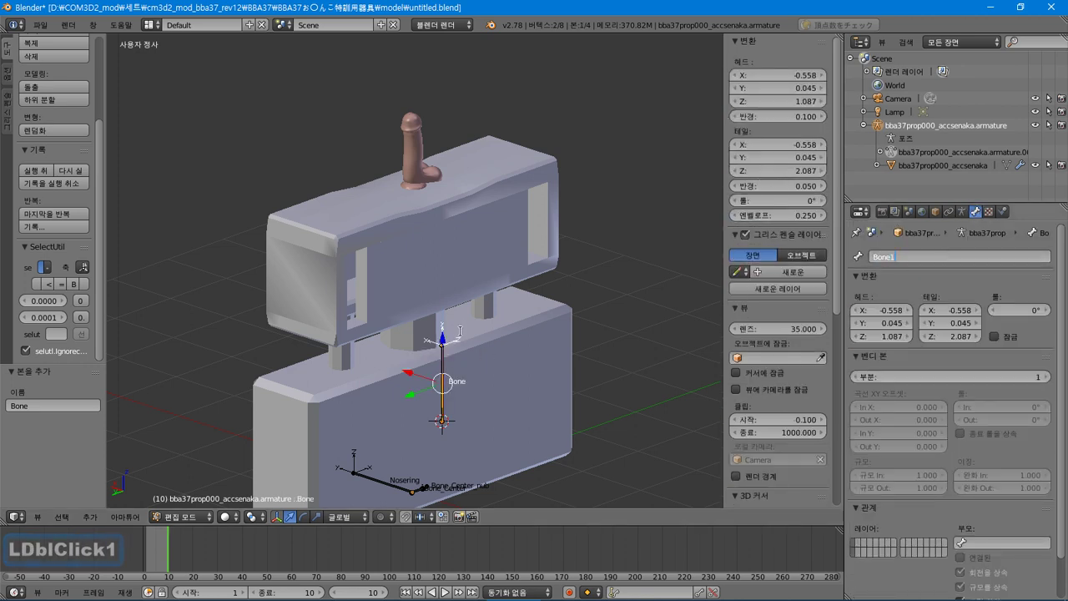
pyautogui.press('Return')
pyautogui.press('Tab')
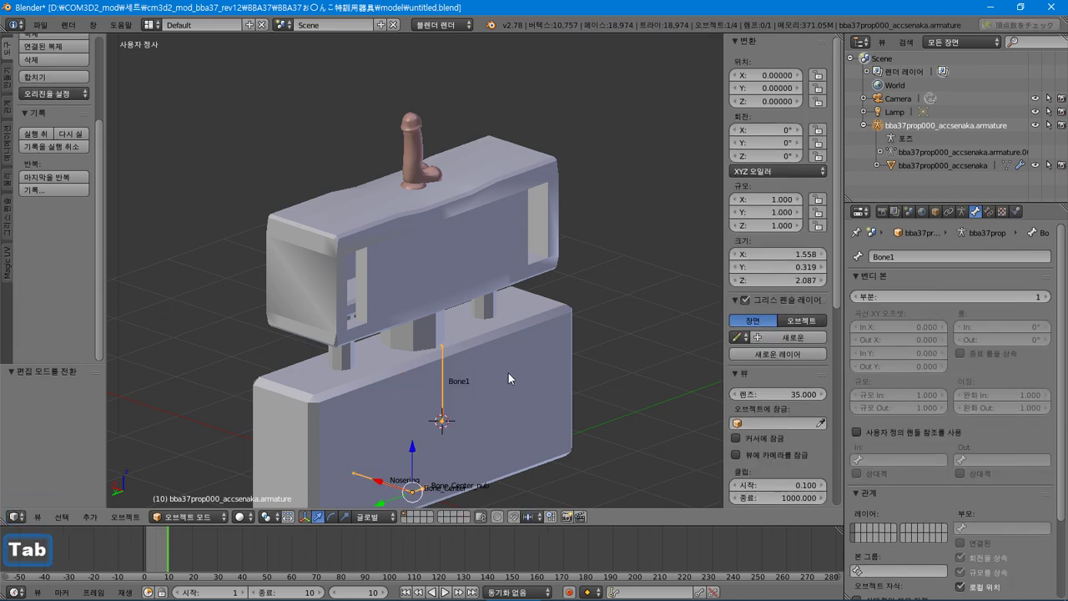
# Parent the bba37prop000_accsenaka mesh to its armature with the Object option.
pyautogui.click(889, 163)
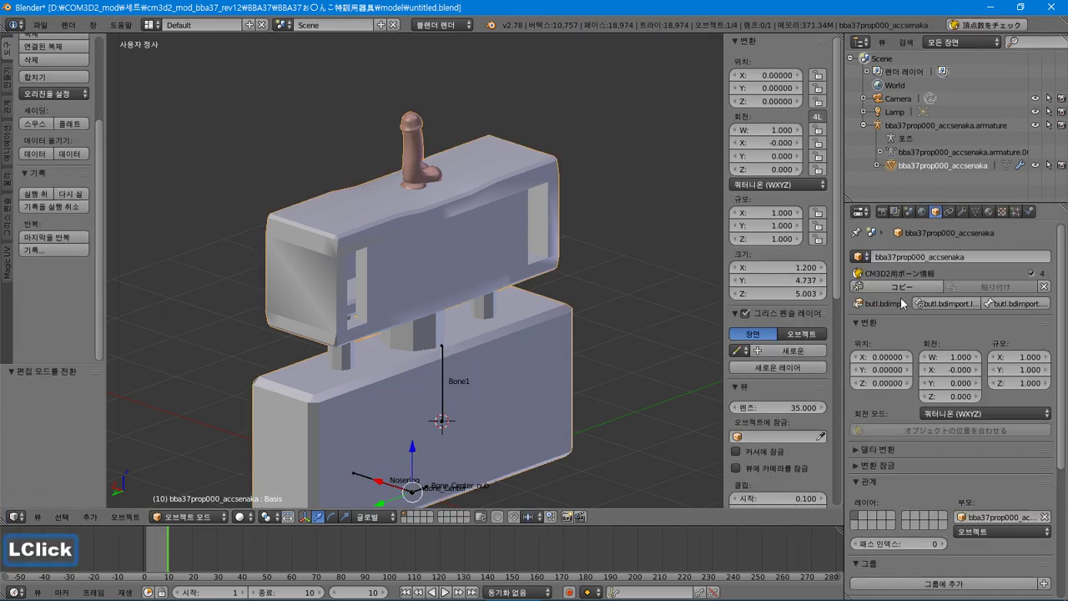
pyautogui.scroll(-6, 945, 384)
pyautogui.scroll(-4, 945, 384)
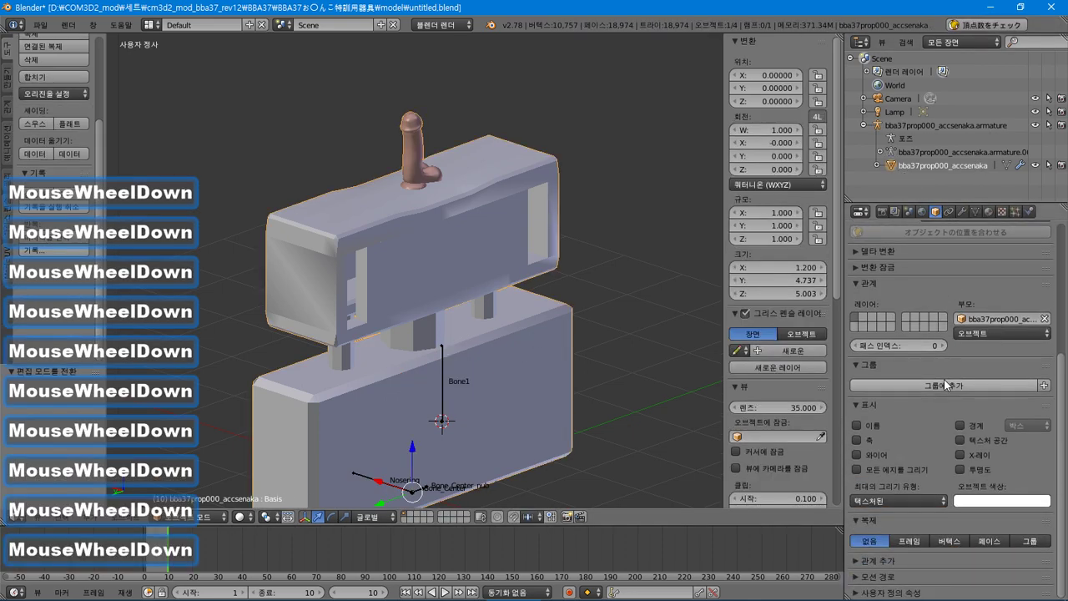
pyautogui.scroll(8, 945, 373)
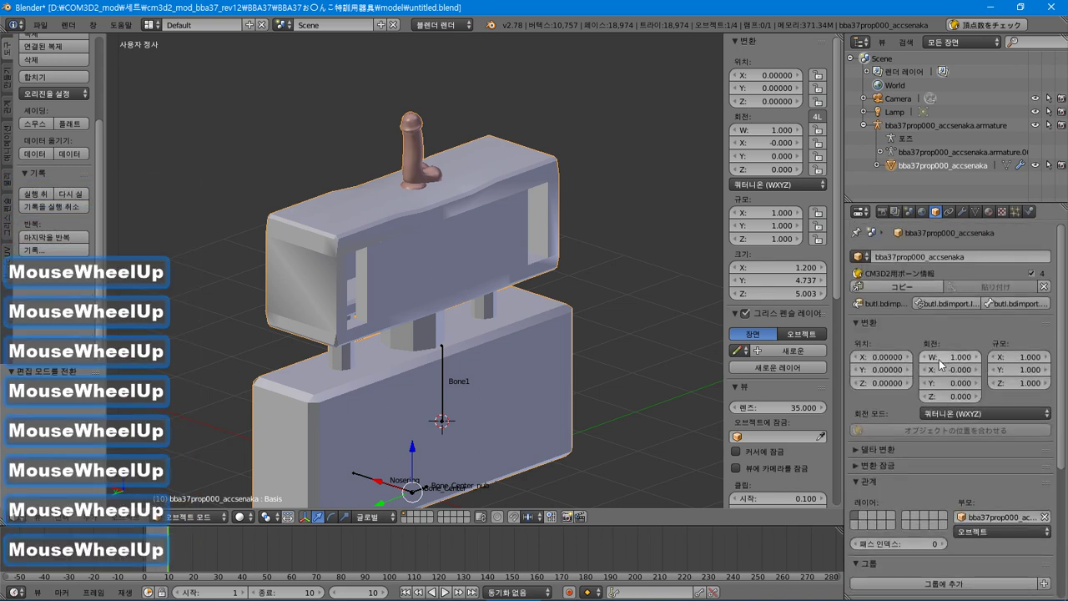
pyautogui.keyDown('shift'); pyautogui.rightClick(445, 419); pyautogui.keyUp('shift')
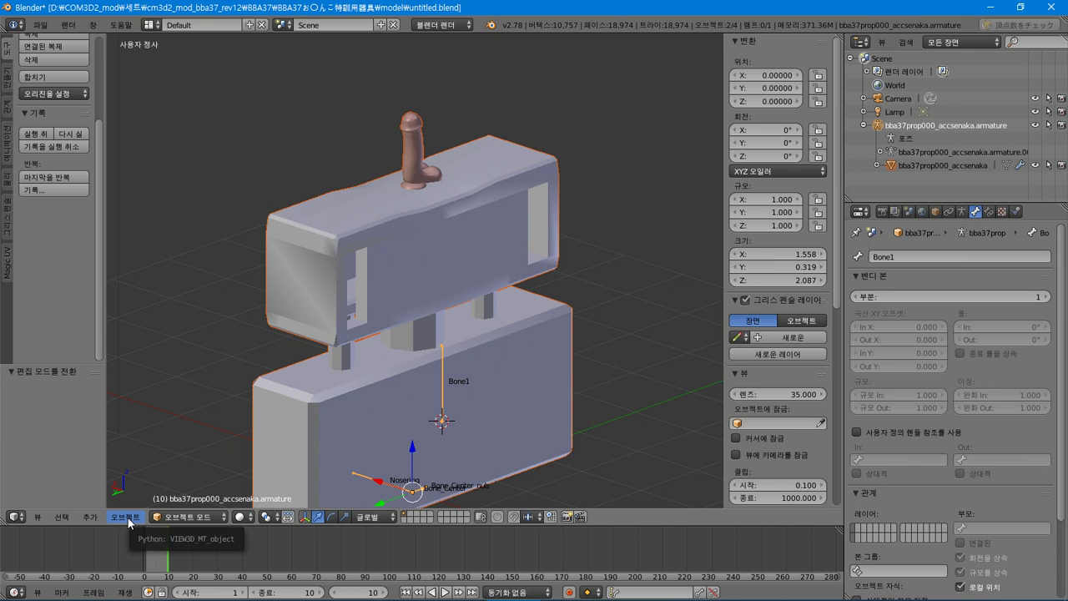
pyautogui.press('ctrl')
pyautogui.hotkey('ctrl', 'p')
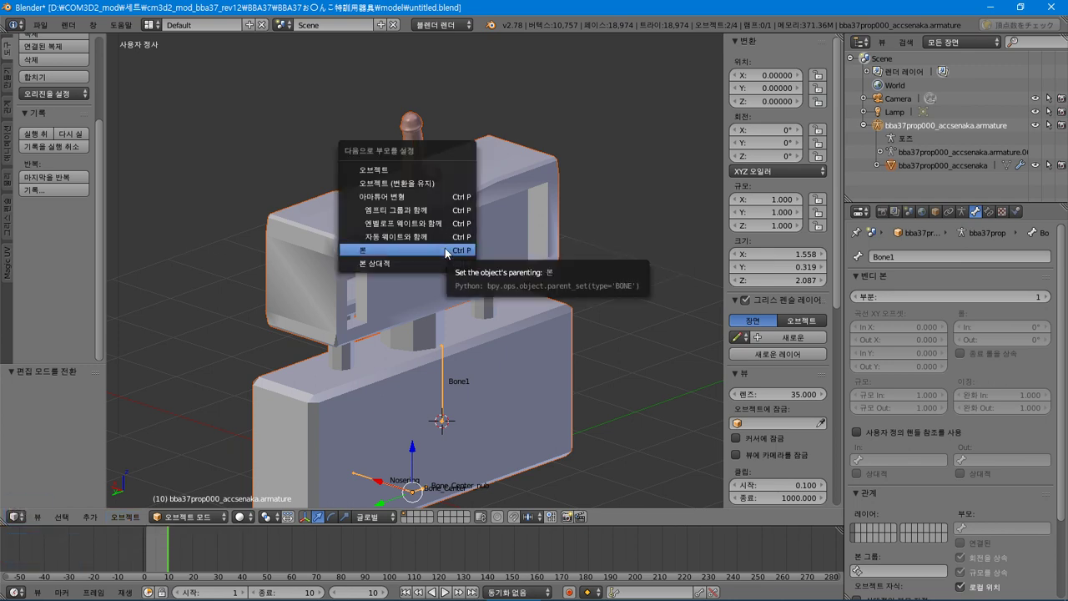
pyautogui.click(425, 170)
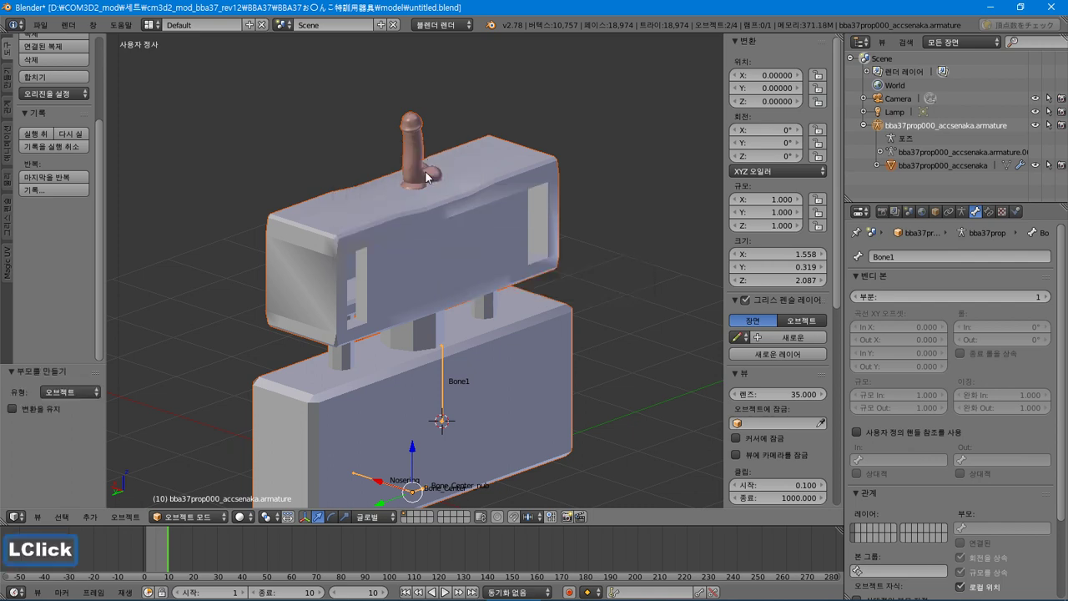
# Expand the prop mesh's hierarchy in the outliner and examine its mesh data, Armature modifier and vertex groups.
pyautogui.click(885, 163)
pyautogui.scroll(-3, 885, 164)
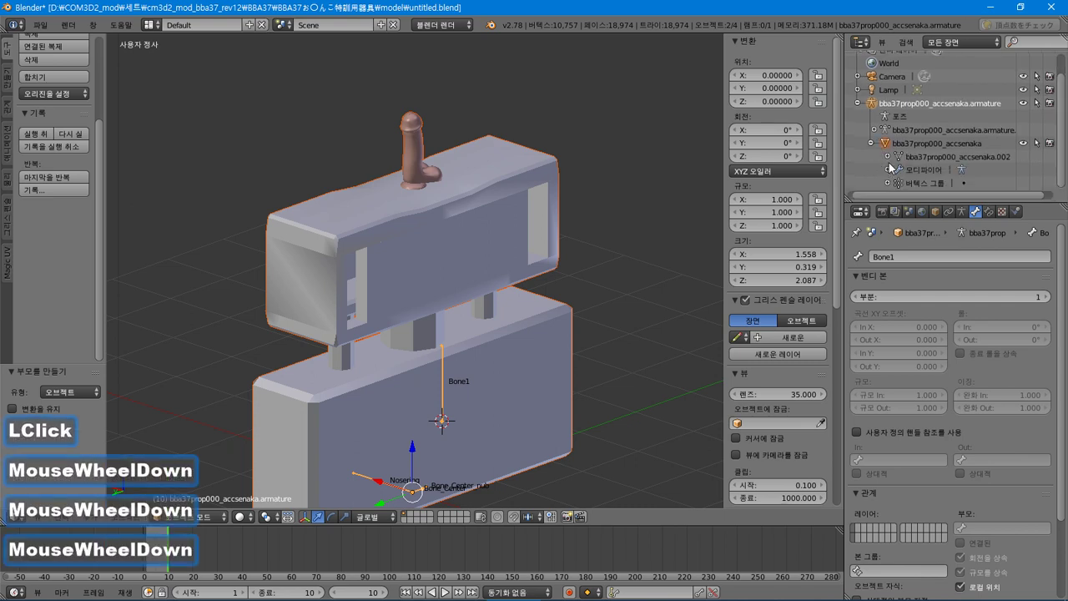
pyautogui.click(887, 157)
pyautogui.scroll(-2, 895, 169)
pyautogui.click(888, 169)
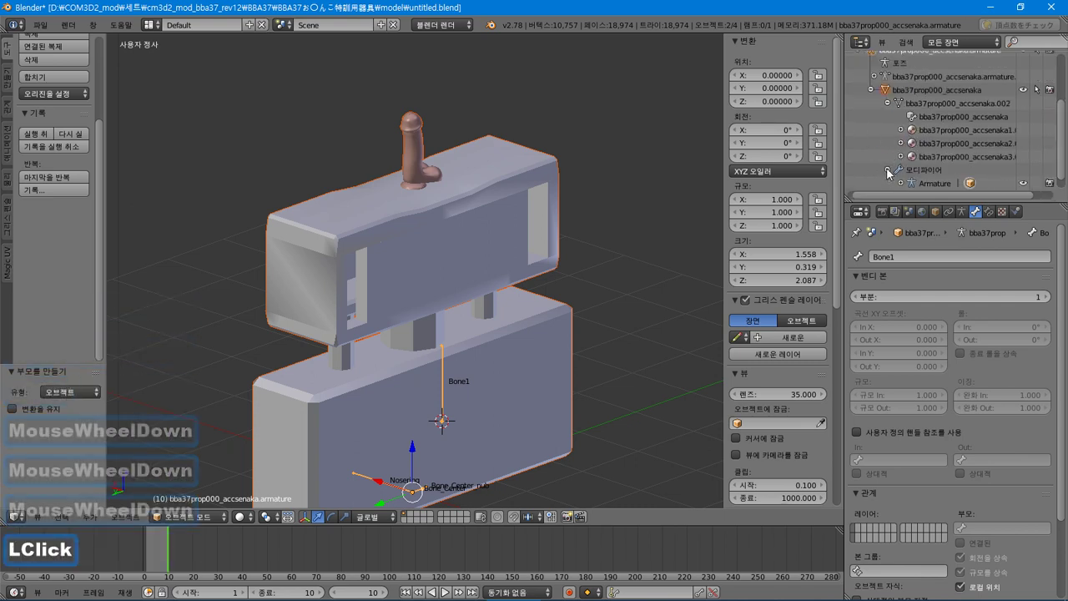
pyautogui.scroll(-3, 889, 172)
pyautogui.click(899, 170)
pyautogui.scroll(-2, 898, 173)
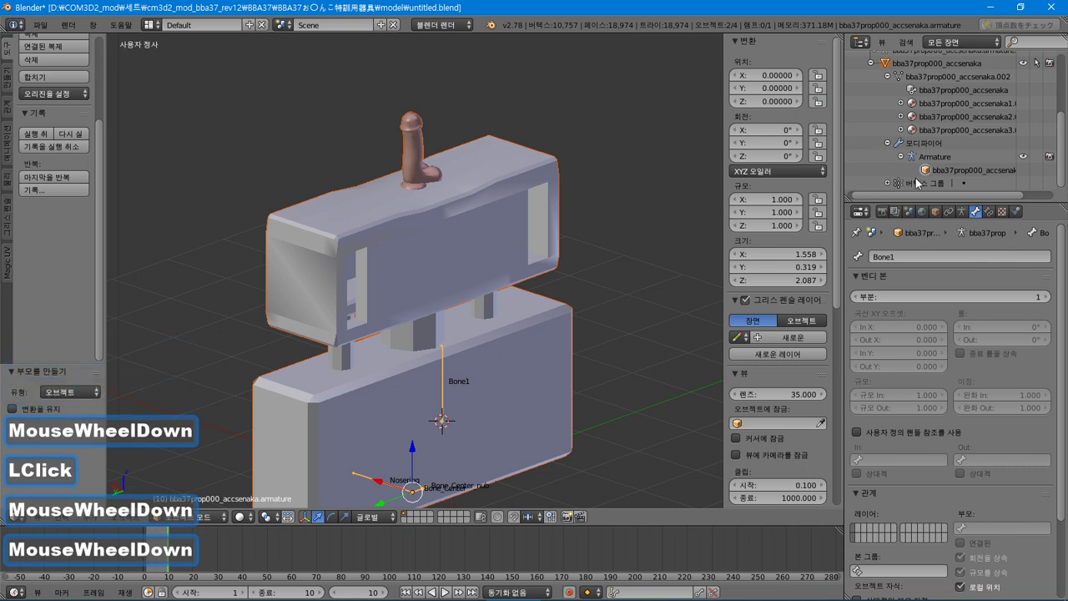
pyautogui.click(894, 192)
pyautogui.scroll(-3, 885, 184)
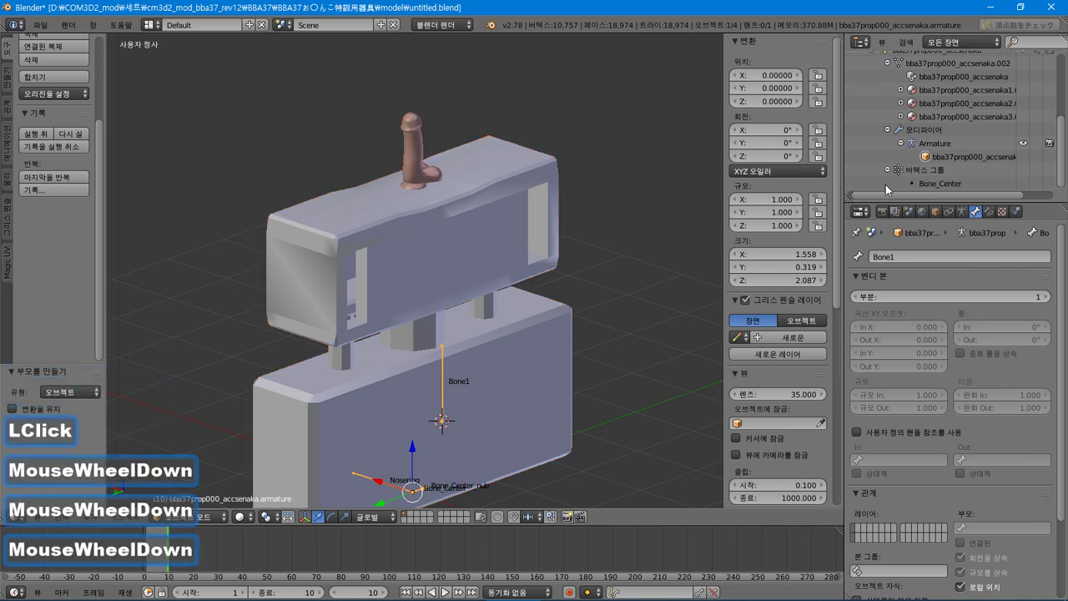
# Select the mesh's Bone_Center vertex group and look through the mesh's object properties.
pyautogui.click(923, 184)
pyautogui.scroll(-4, 932, 179)
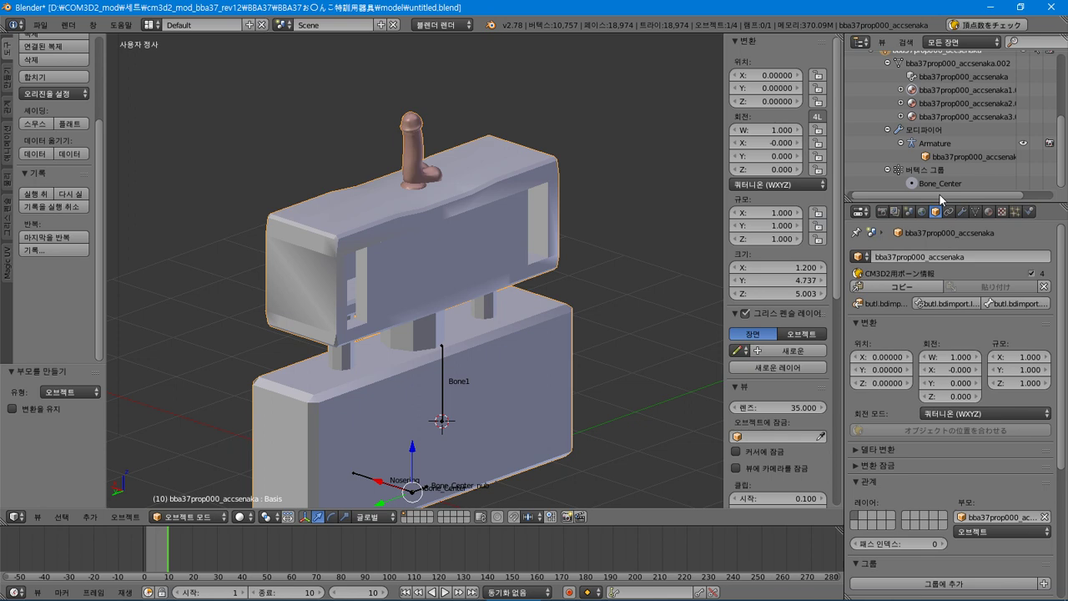
pyautogui.click(919, 177)
pyautogui.scroll(-2, 924, 384)
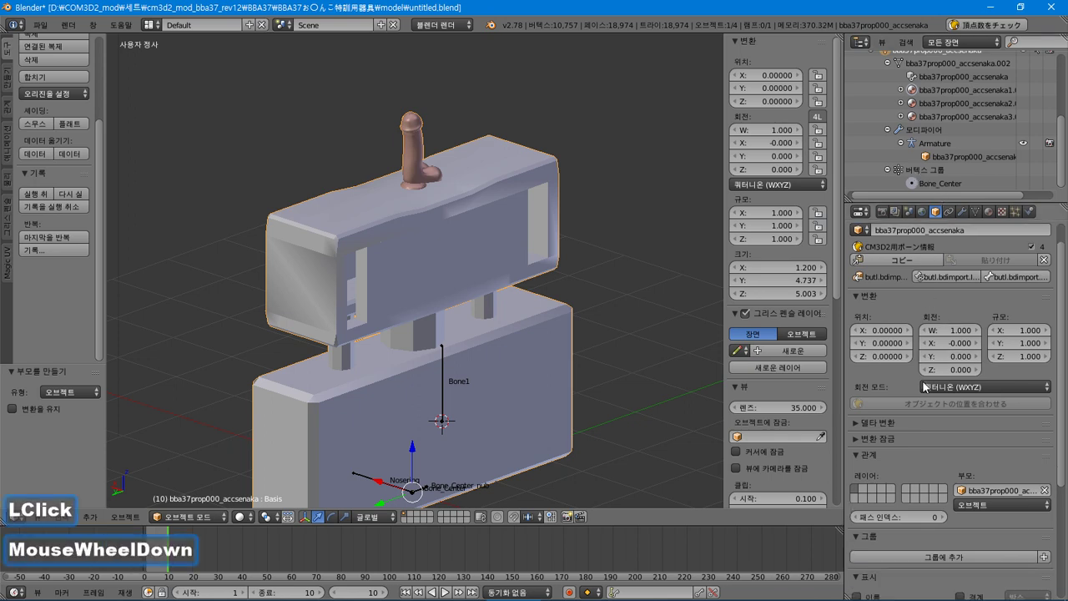
pyautogui.scroll(-2, 924, 386)
pyautogui.scroll(5, 924, 386)
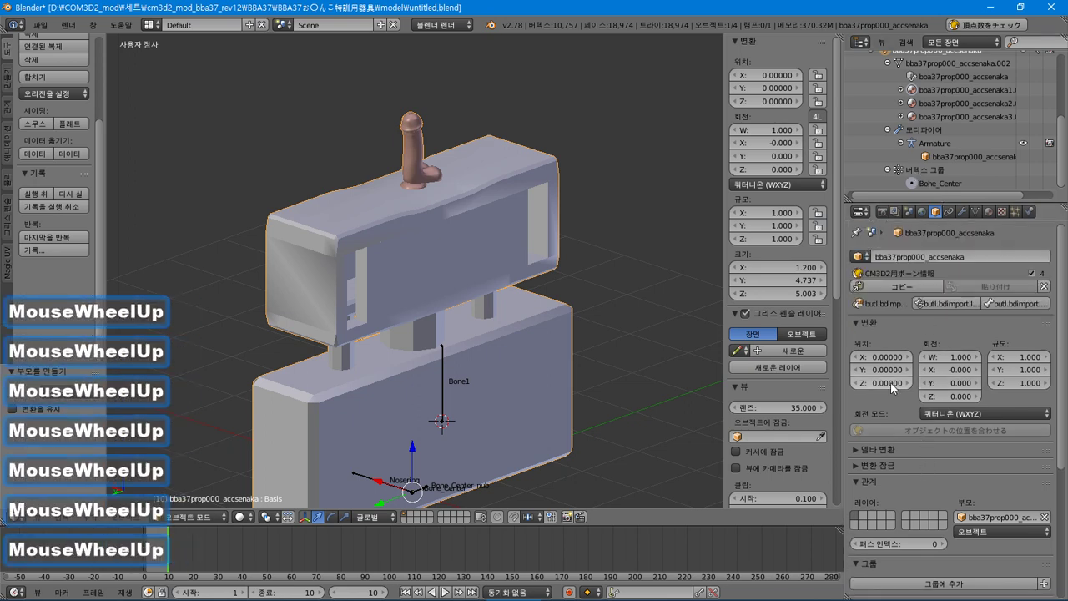
# Switch to Chrome and search Google for "블랜더 버택스 그룹".
pyautogui.hotkey('alt', 'Tab')
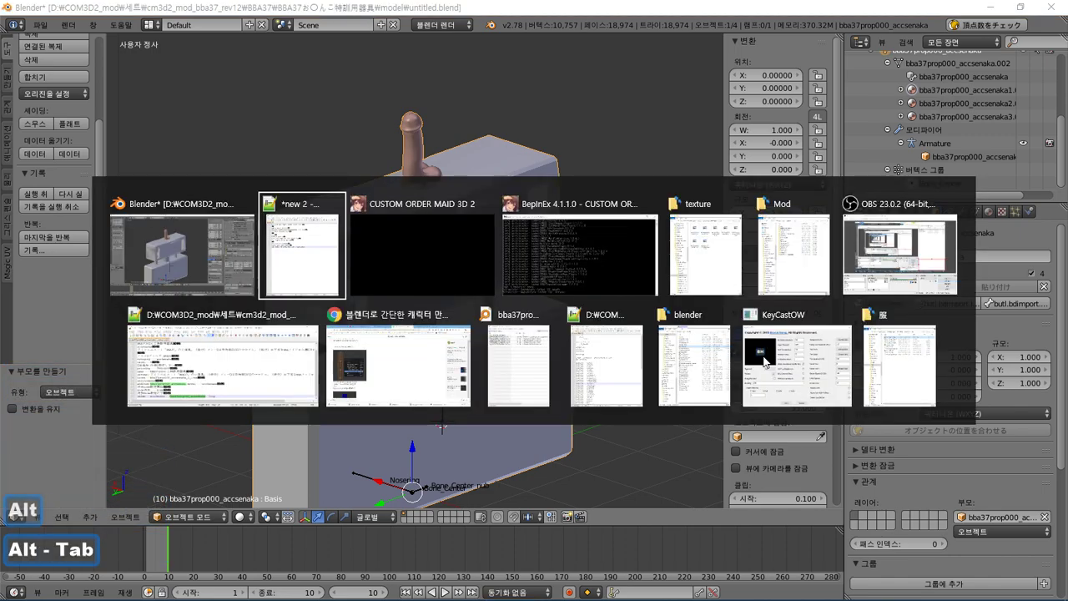
pyautogui.click(414, 377)
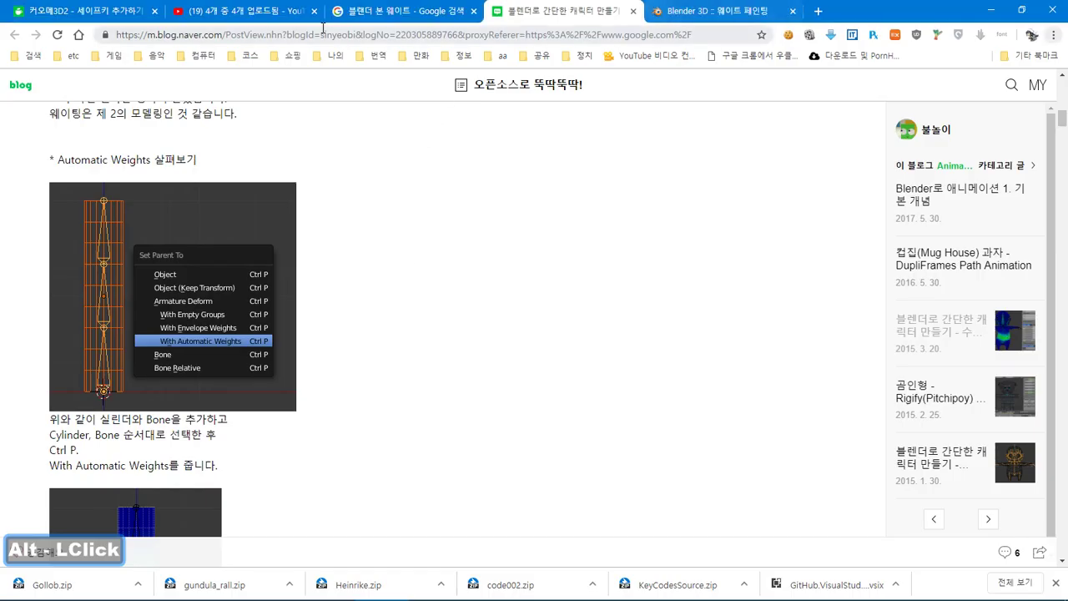
pyautogui.click(405, 11)
pyautogui.scroll(2, 272, 153)
pyautogui.scroll(5, 272, 153)
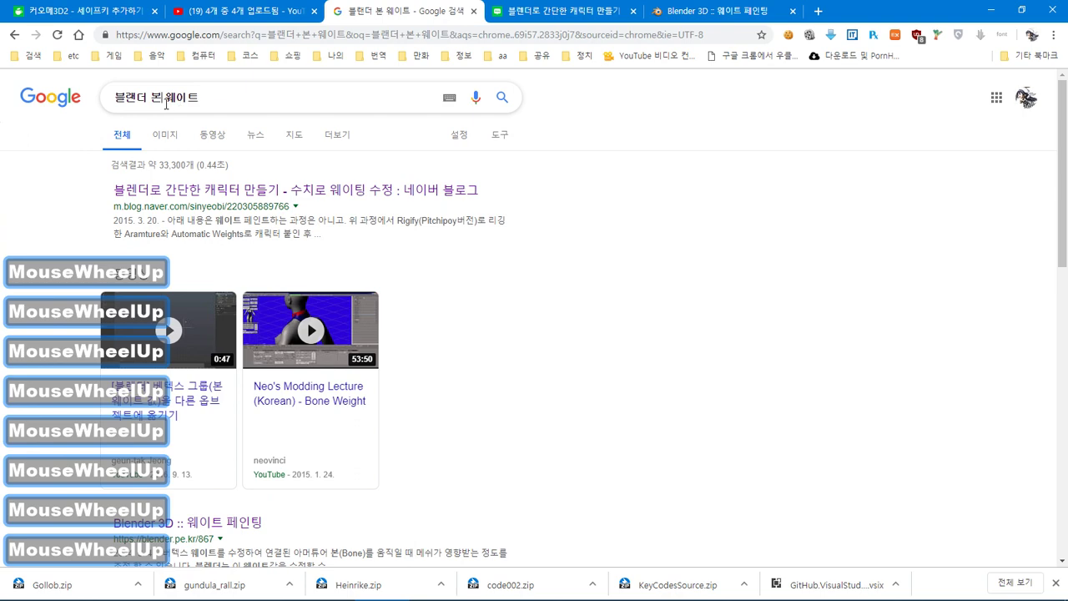
pyautogui.moveTo(199, 97); pyautogui.dragTo(163, 97)
pyautogui.press('BackSpace')
pyautogui.press('BackSpace')
pyautogui.write('버텍스 그룹')
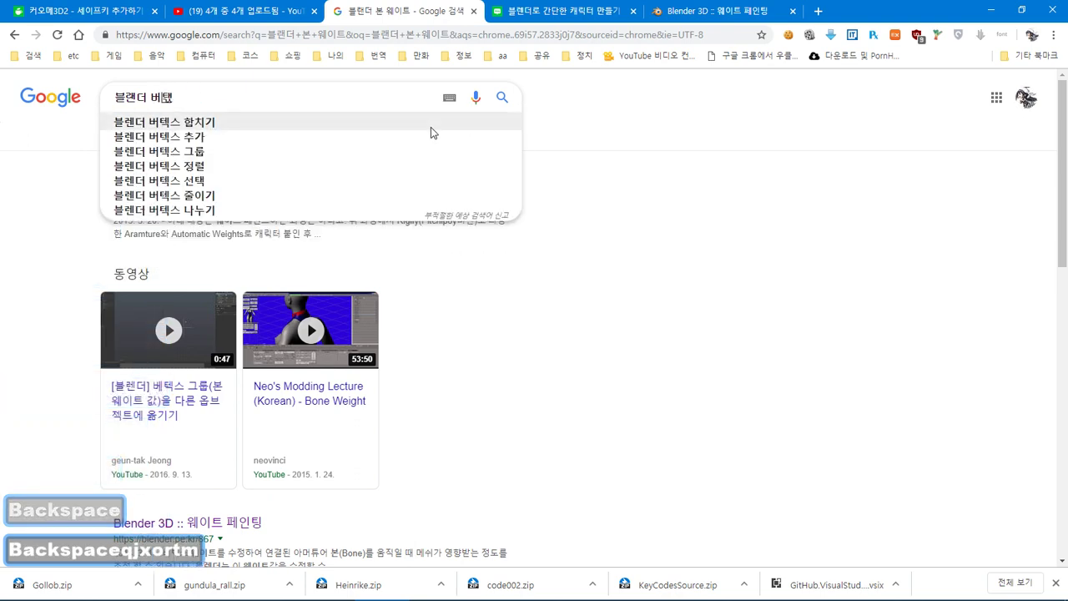
pyautogui.press('Return')
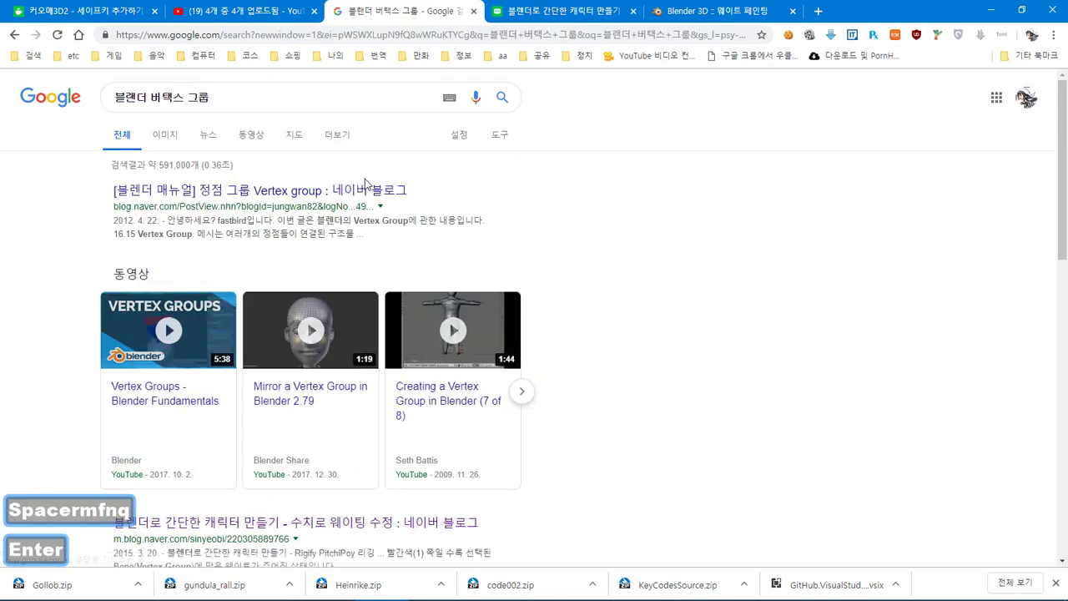
# Open the Blender manual blog post on Vertex group in a new tab and read how to create, assign and manage vertex groups.
pyautogui.keyDown('ctrl'); pyautogui.click(385, 189); pyautogui.keyUp('ctrl')
pyautogui.hotkey('ctrl', 'Tab')
pyautogui.hotkey('ctrl', 'Tab')
pyautogui.hotkey('ctrl', 'Tab')
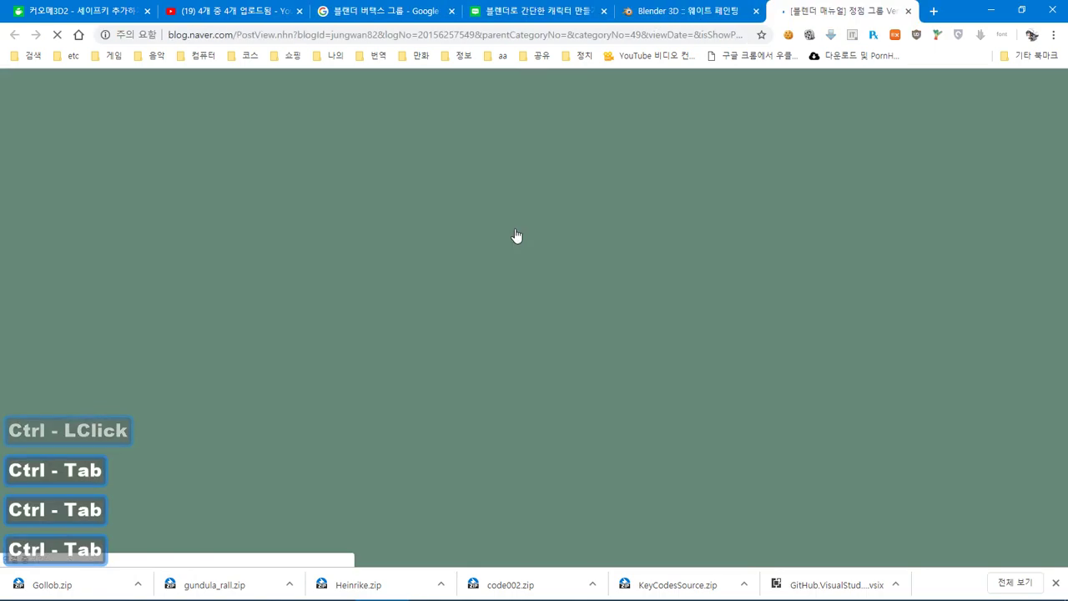
pyautogui.scroll(-5, 519, 238)
pyautogui.scroll(1, 519, 237)
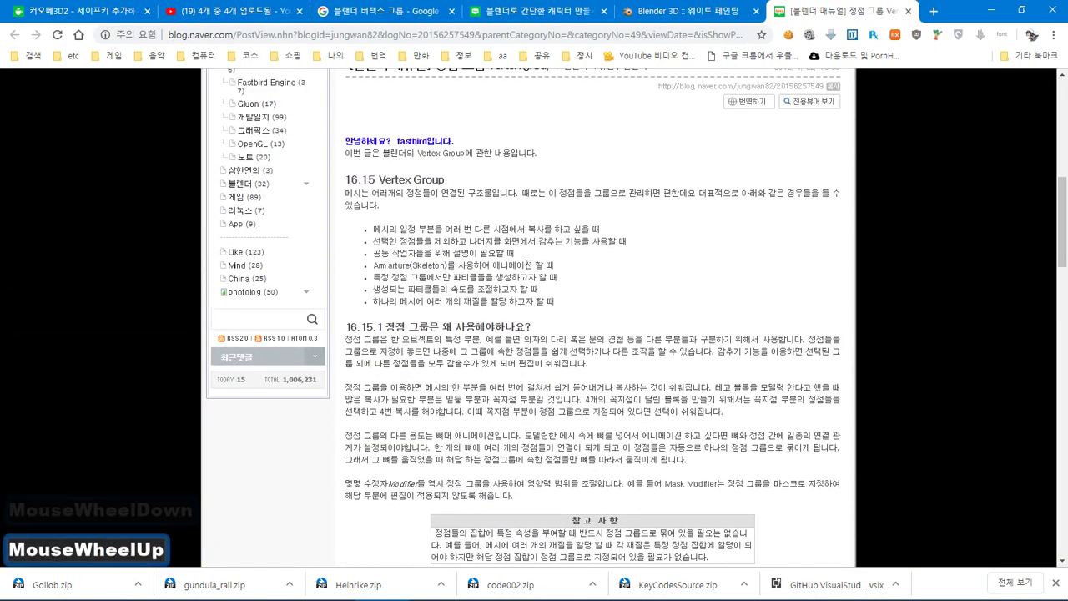
pyautogui.scroll(-2, 528, 264)
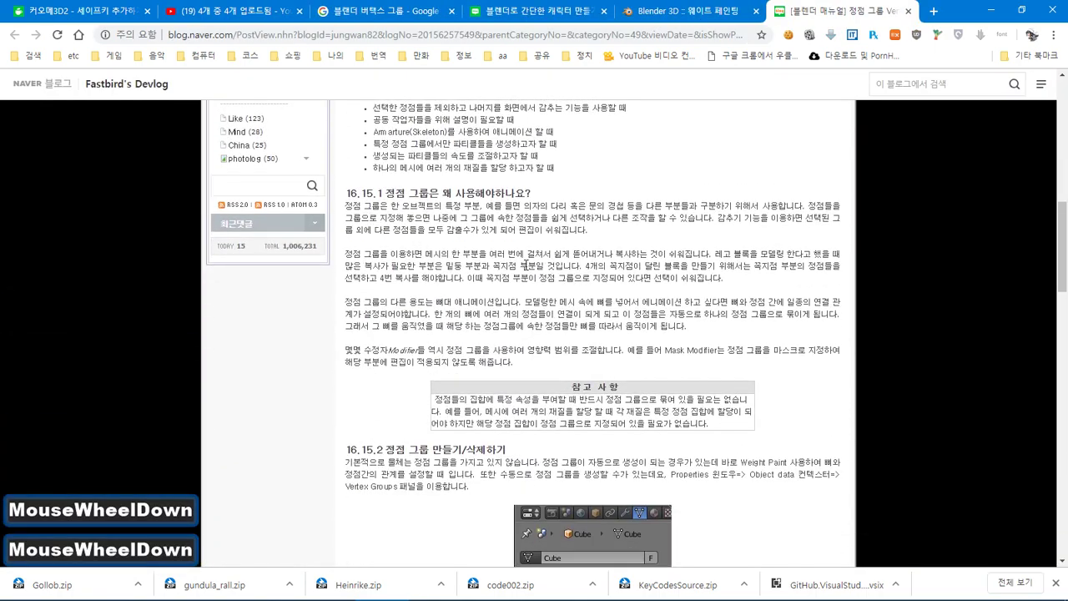
pyautogui.scroll(-2, 525, 265)
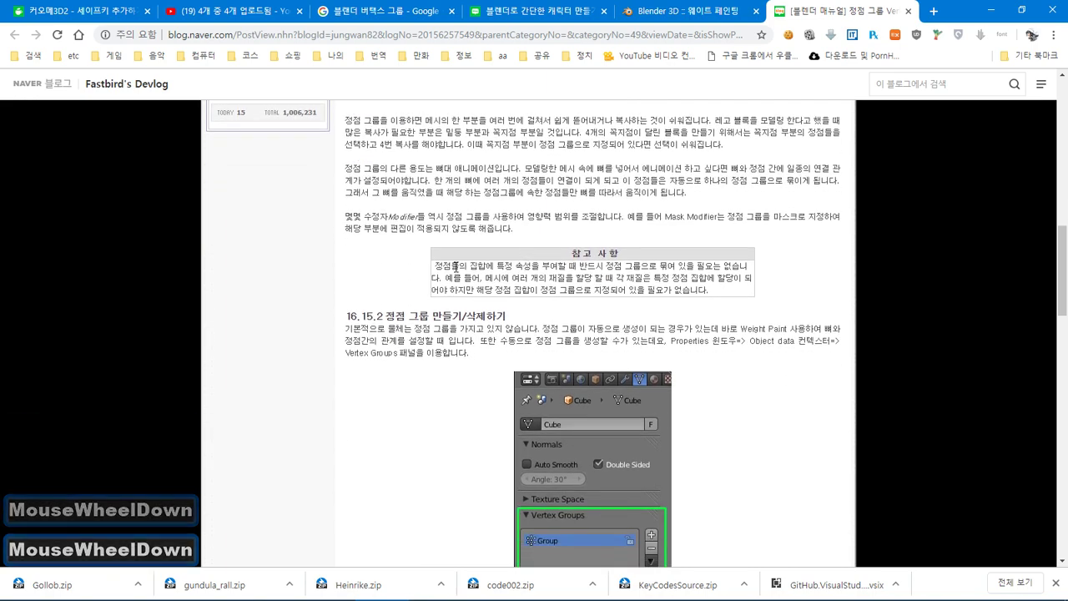
pyautogui.scroll(-2, 456, 272)
pyautogui.scroll(-5, 455, 272)
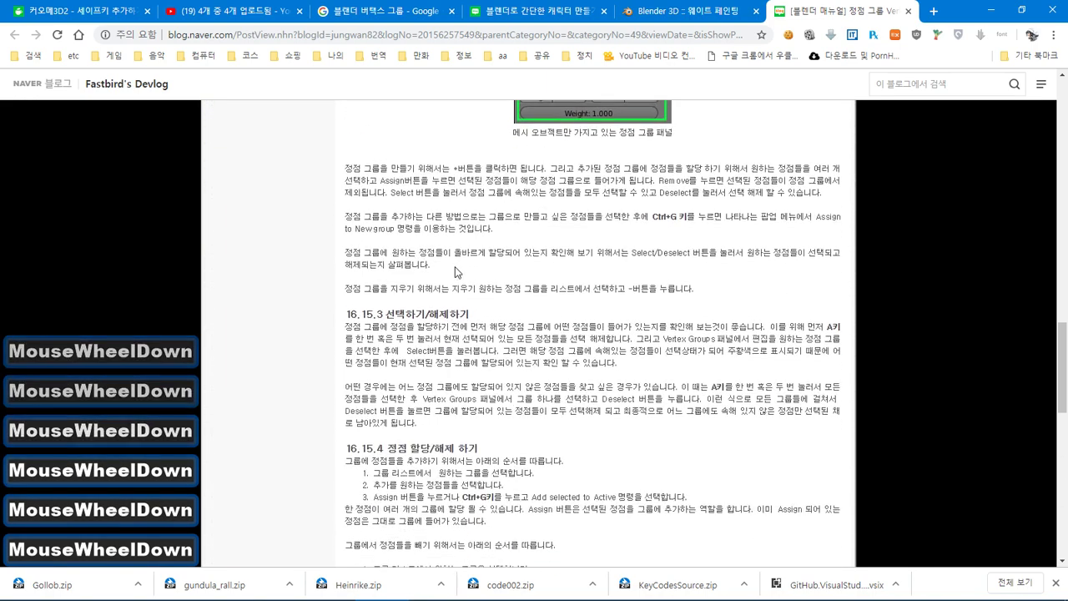
pyautogui.scroll(-5, 454, 272)
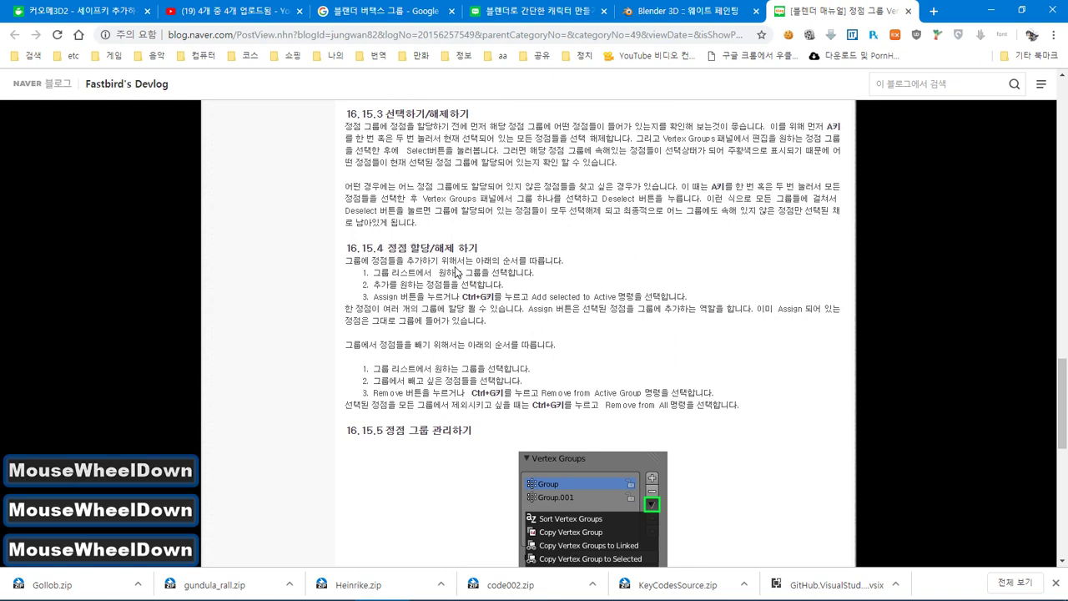
pyautogui.scroll(-1, 454, 272)
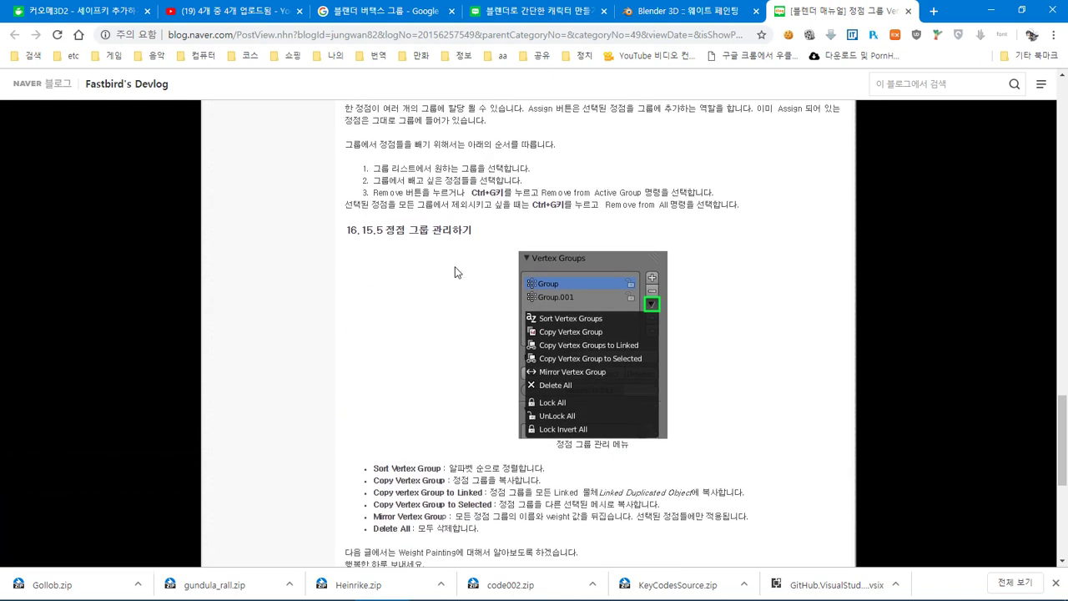
pyautogui.scroll(-2, 455, 272)
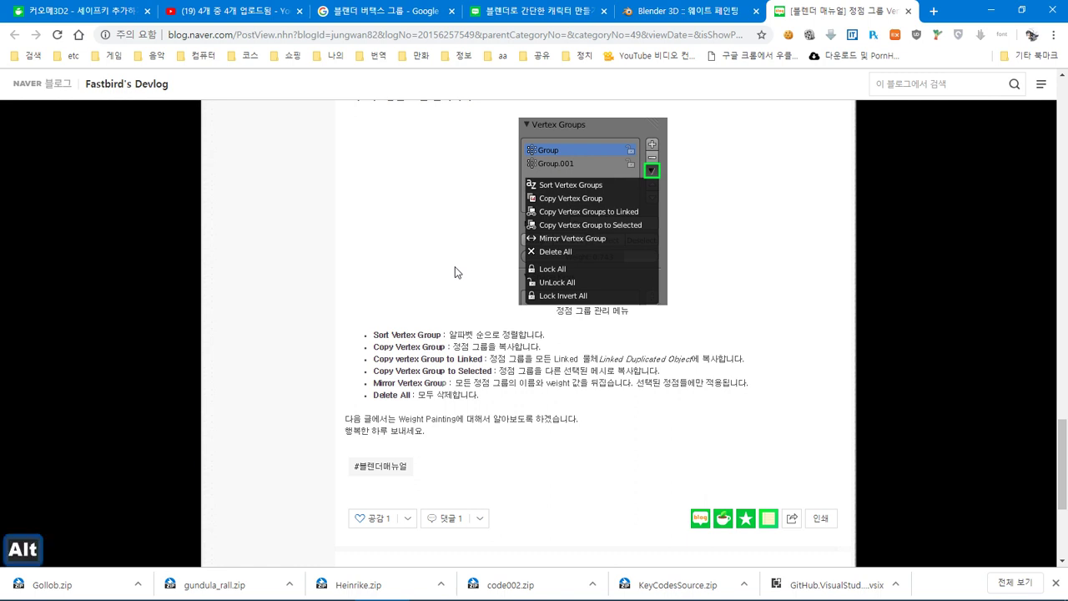
# Switch back to Blender and sort the prop mesh's vertex groups by bone hierarchy.
pyautogui.hotkey('alt', 'Tab')
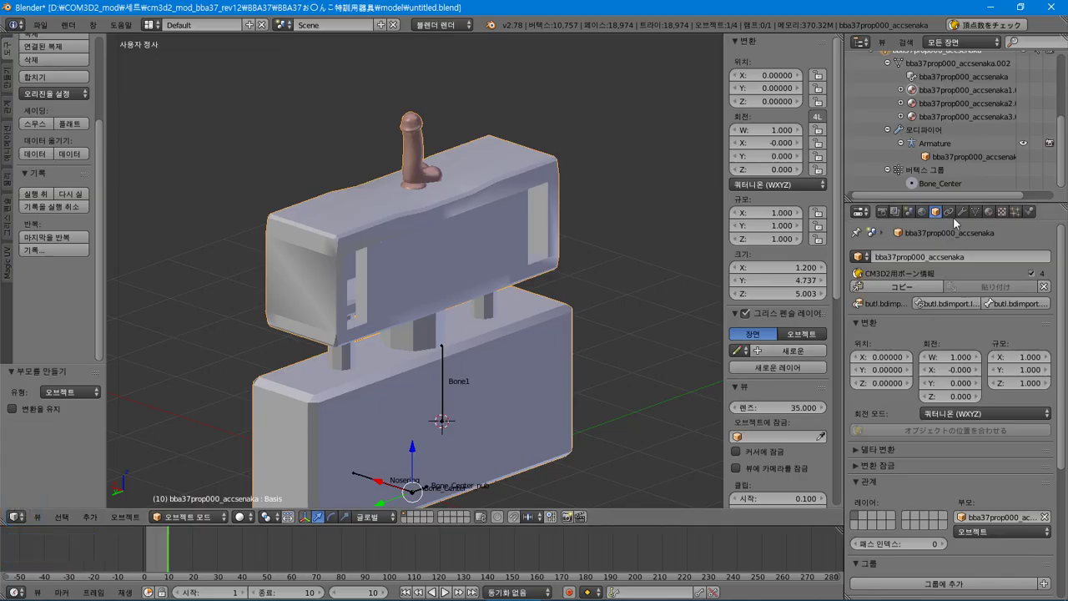
pyautogui.scroll(2, 940, 152)
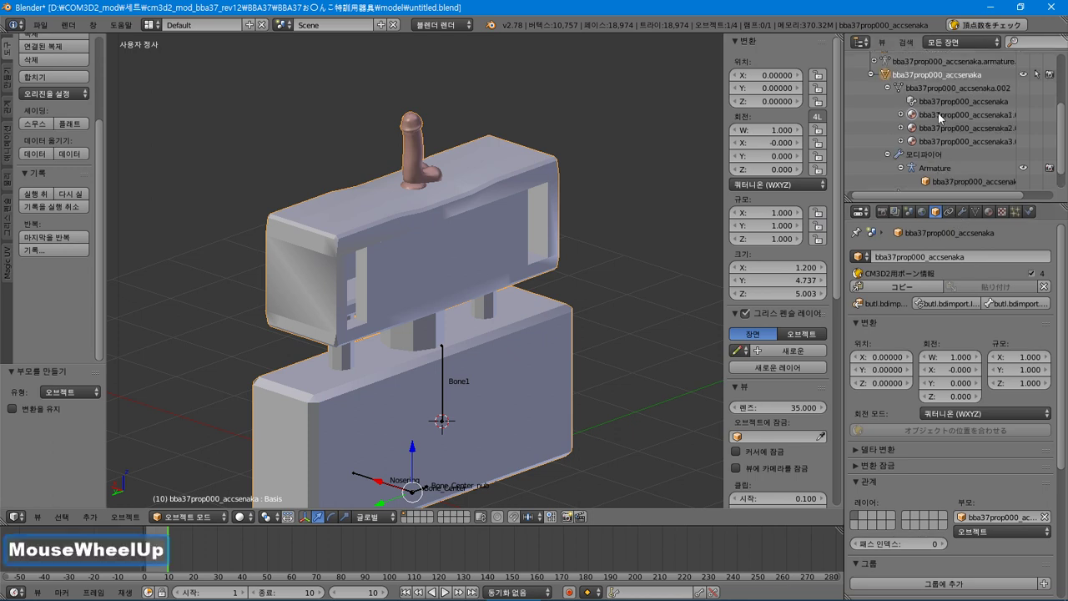
pyautogui.click(976, 212)
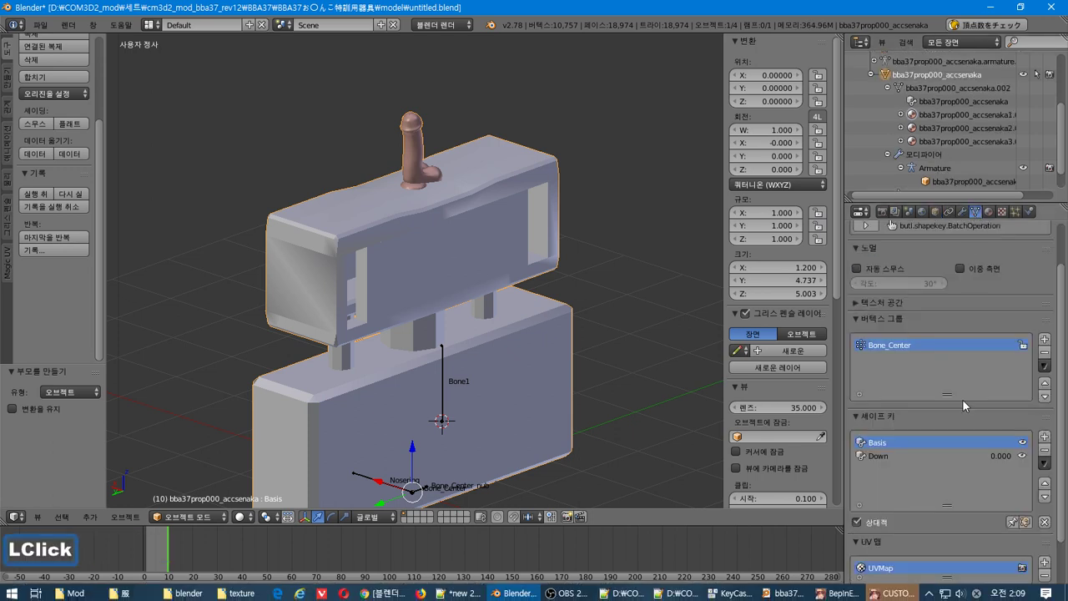
pyautogui.click(1044, 366)
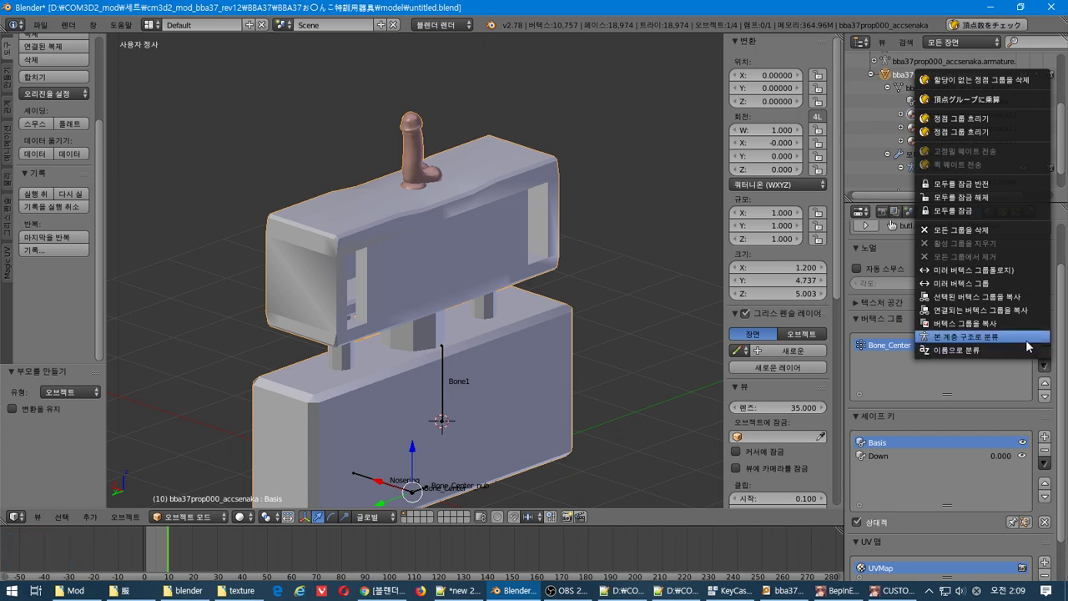
pyautogui.click(1028, 339)
# Try copying the Bone_Center vertex group, undo the copy, and mirror the Bone_Center group instead.
pyautogui.click(1044, 366)
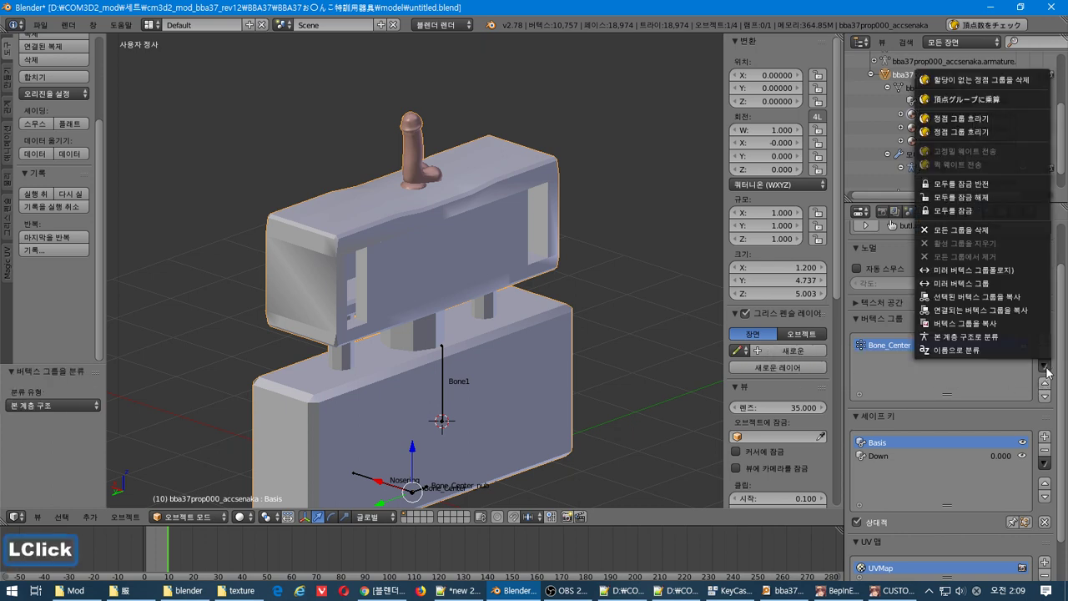
pyautogui.click(1027, 336)
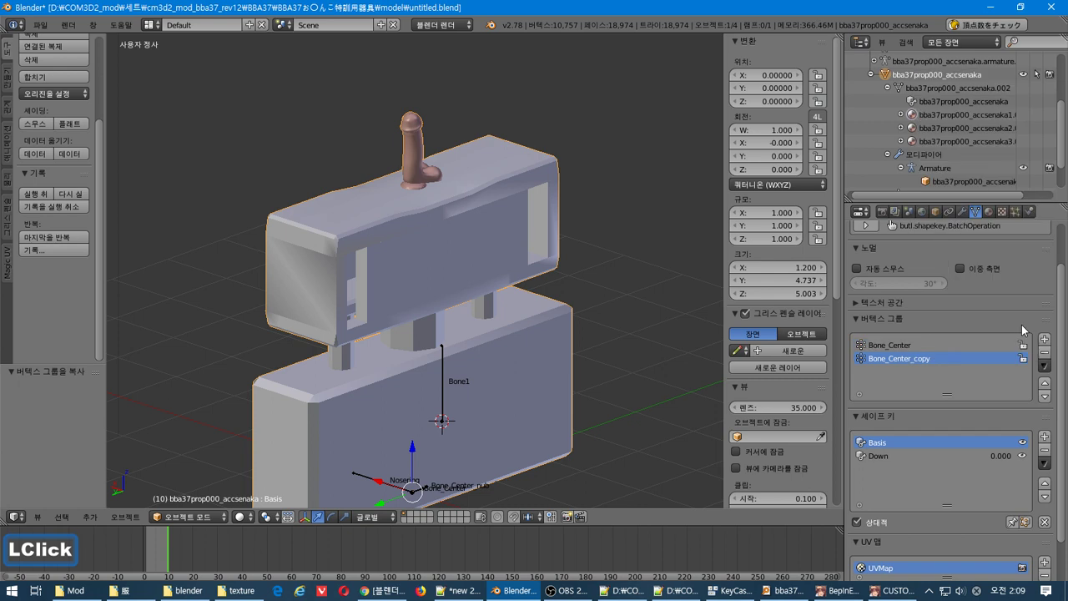
pyautogui.click(1043, 366)
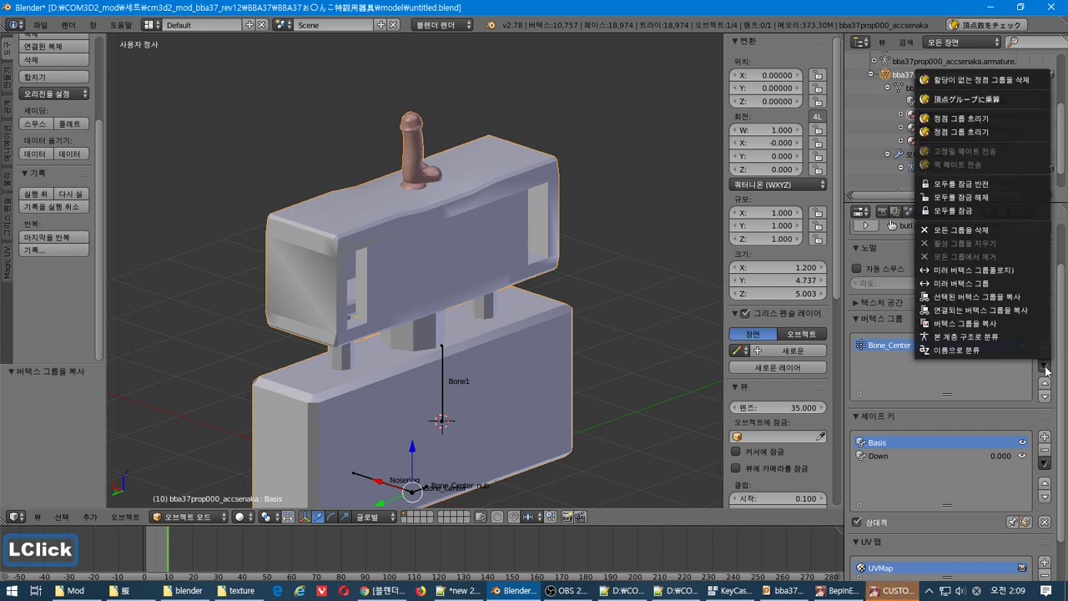
pyautogui.click(994, 284)
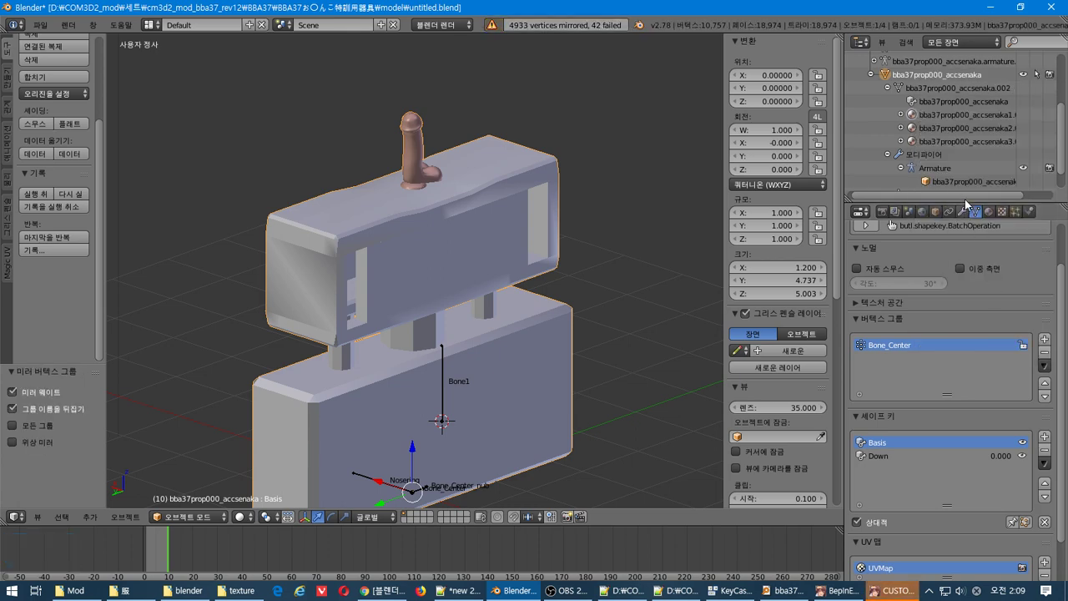
# Switch to Chrome and reread the blog post's sections on creating, selecting, assigning and managing vertex groups.
pyautogui.hotkey('alt', 'Tab')
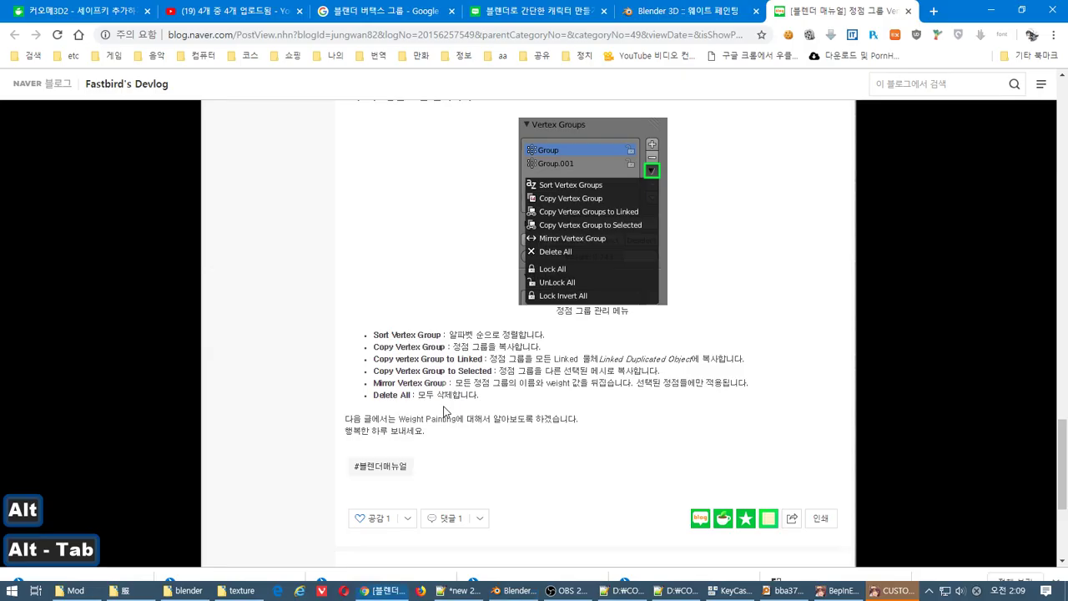
pyautogui.scroll(-3, 512, 290)
pyautogui.scroll(6, 512, 290)
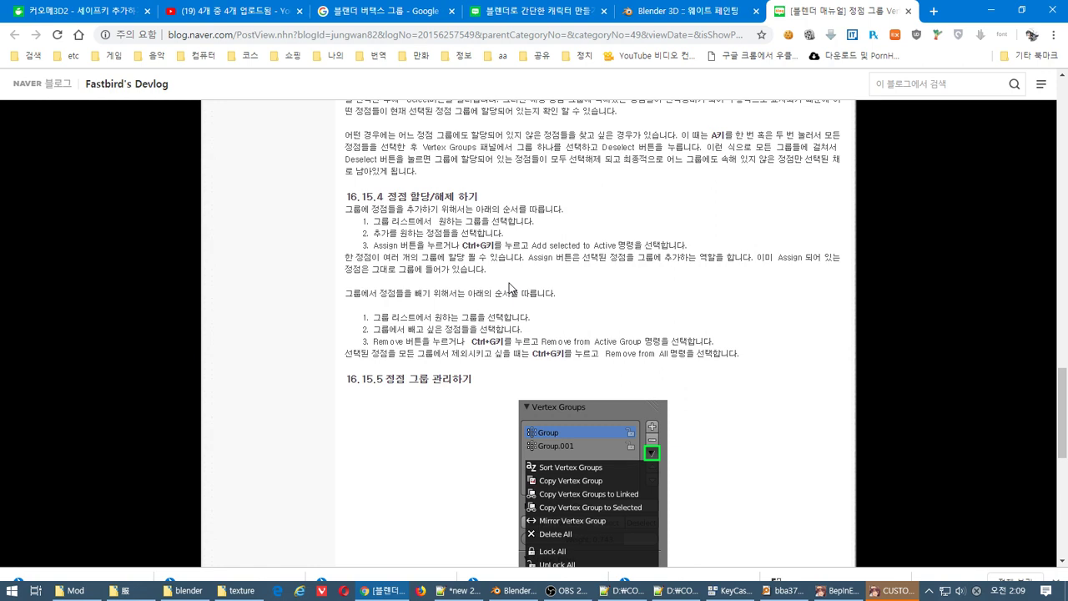
pyautogui.scroll(4, 509, 282)
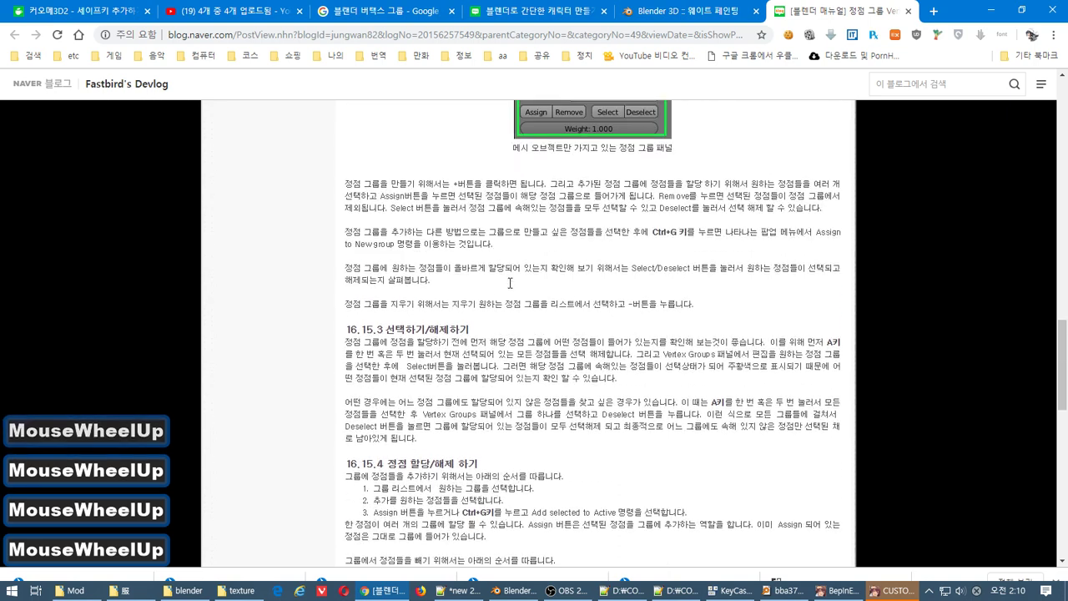
pyautogui.scroll(-1, 457, 308)
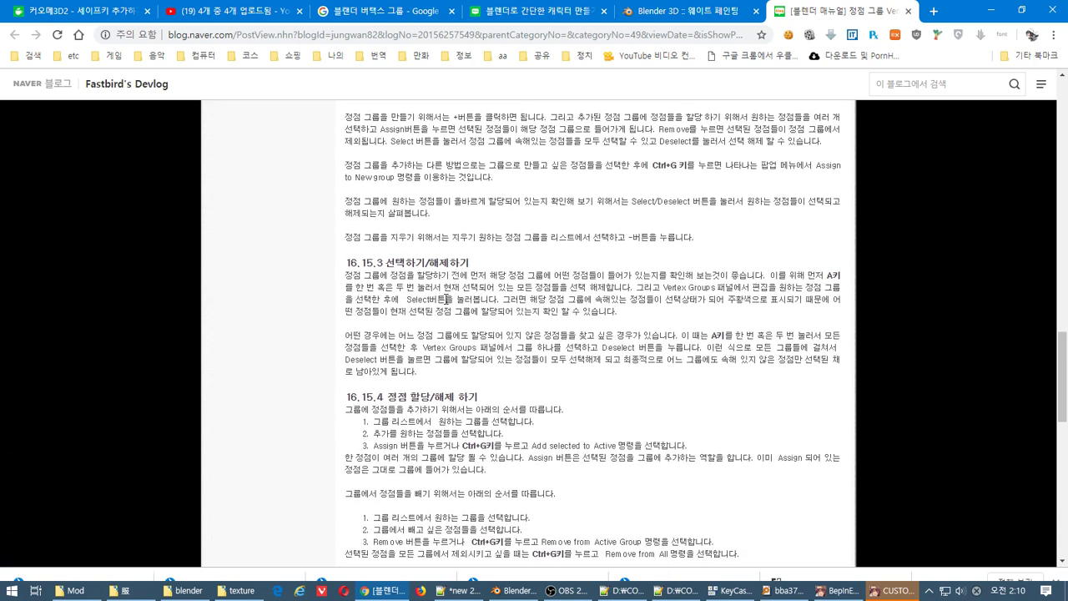
pyautogui.press('alt')
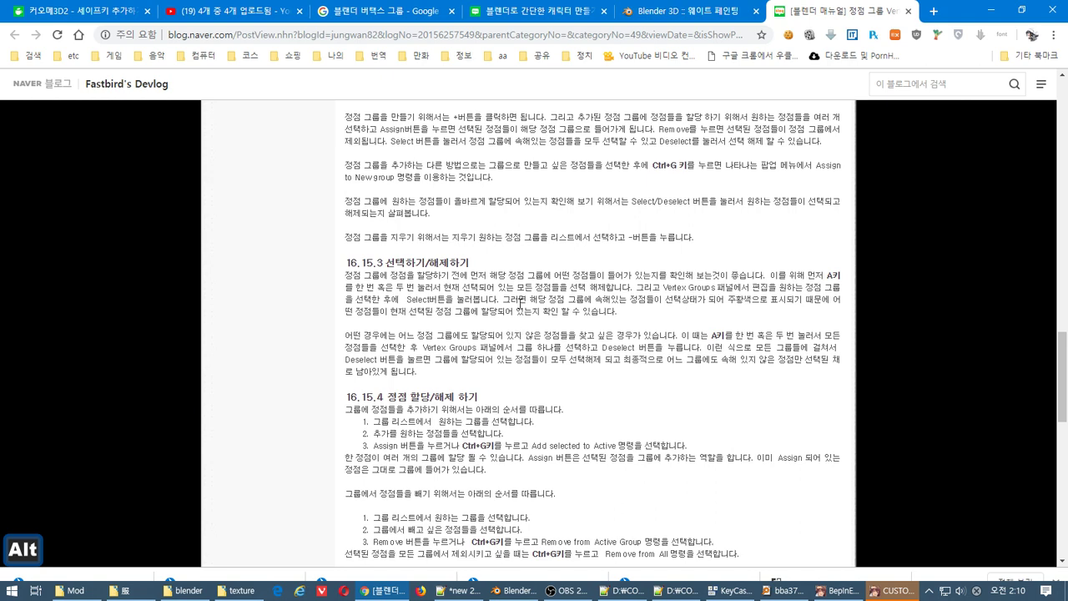
# Switch to Blender, select all of the prop mesh's vertices in Edit Mode, set the vertex group weight to 0, and return to Object Mode.
pyautogui.hotkey('alt', 'Tab')
pyautogui.press('Tab')
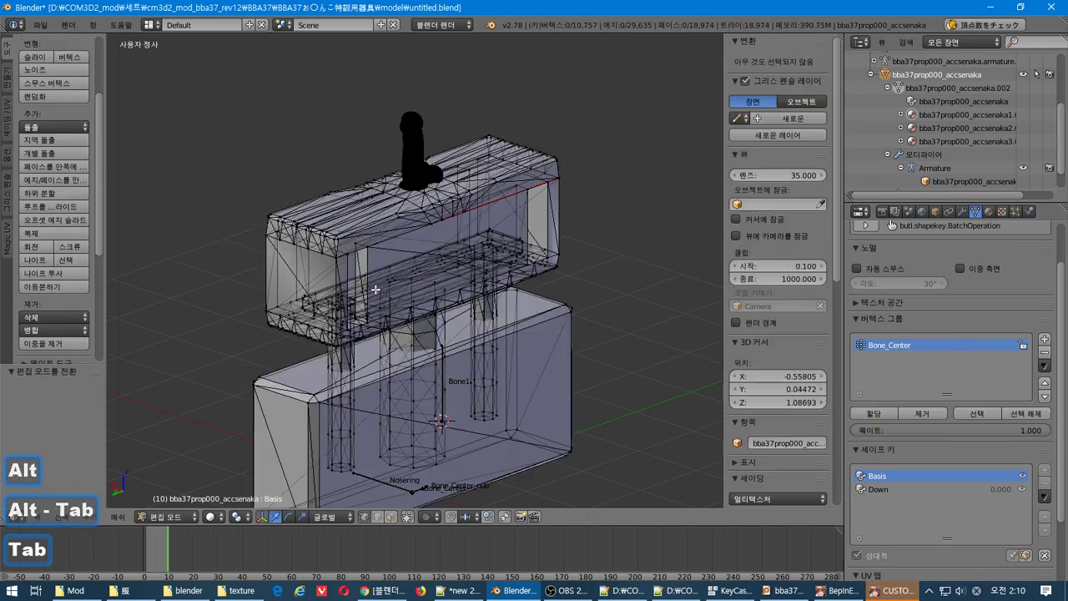
pyautogui.press('a')
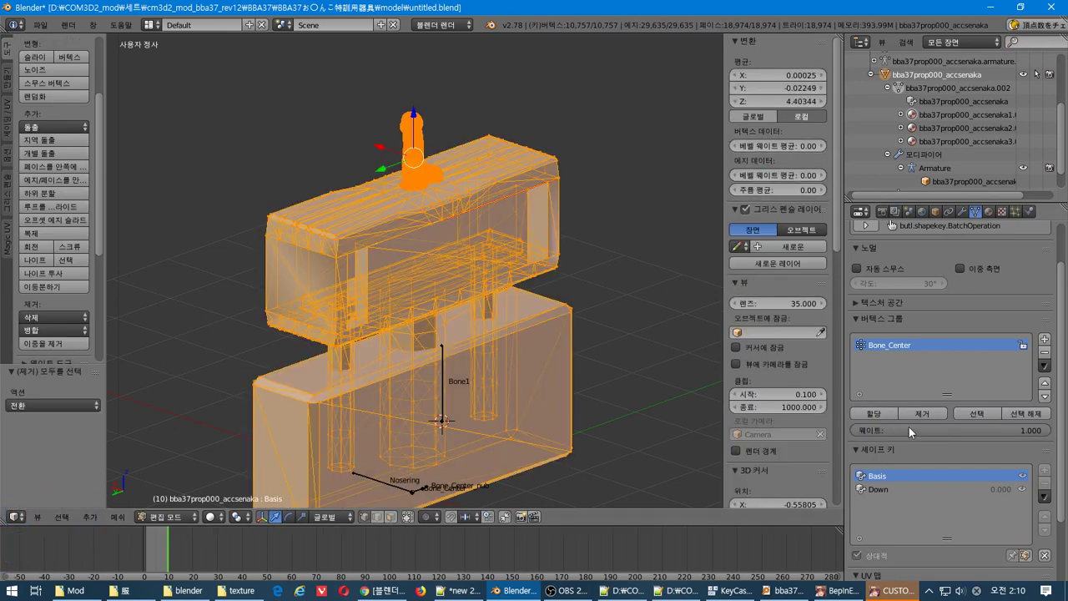
pyautogui.moveTo(1026, 432); pyautogui.dragTo(864, 431)
pyautogui.keyDown('shift'); pyautogui.rightClick(450, 407); pyautogui.keyUp('shift')
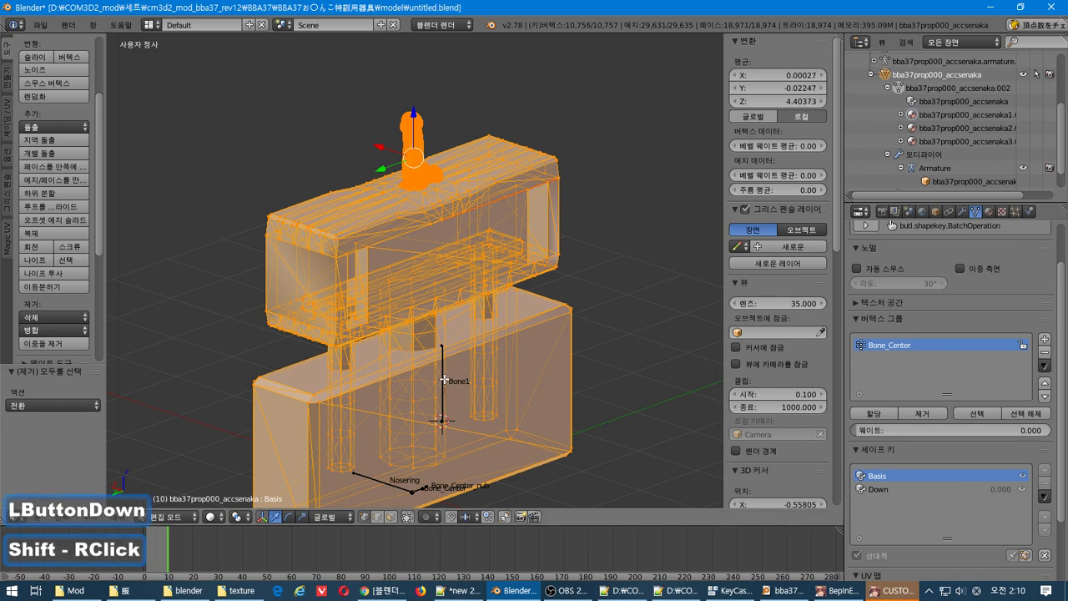
pyautogui.hotkey('ctrl', 'z')
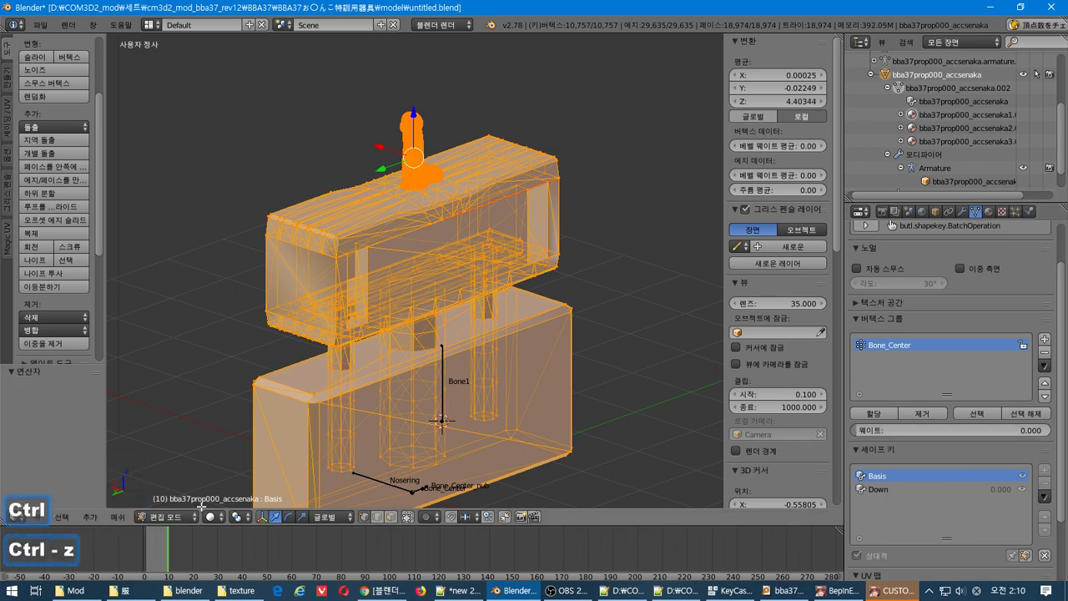
pyautogui.click(171, 516)
pyautogui.press('Tab')
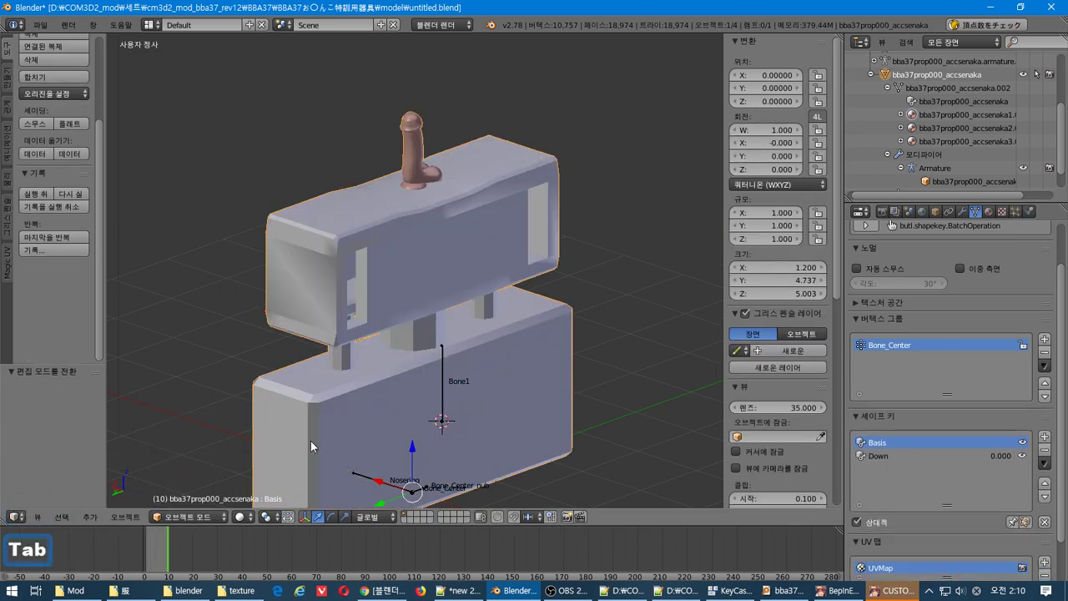
# Put the prop's armature into Pose Mode and select Bone1 along with the prop mesh.
pyautogui.click(188, 517)
pyautogui.rightClick(443, 373)
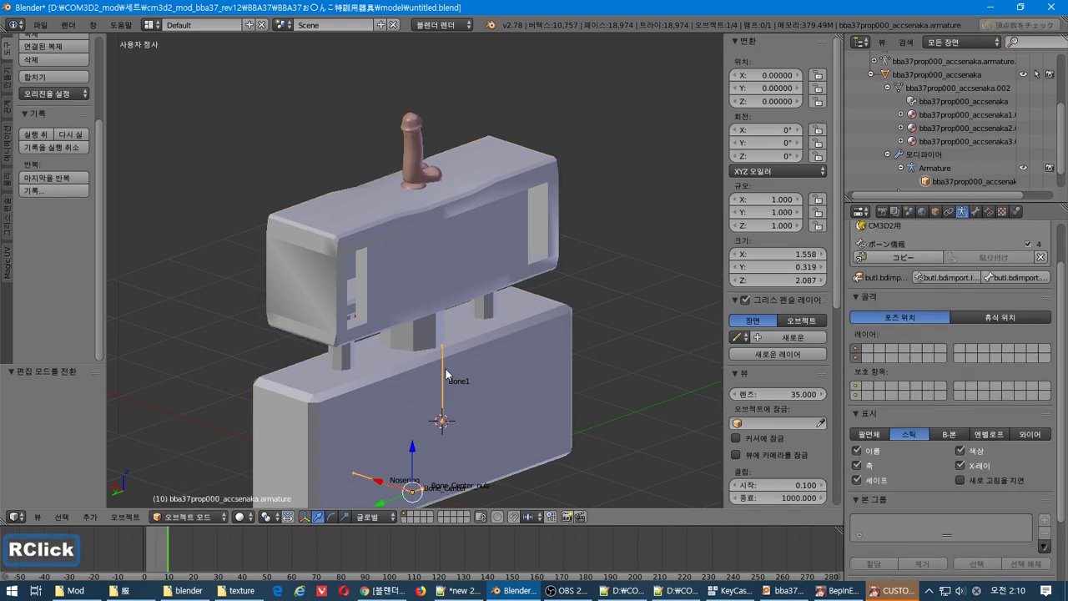
pyautogui.click(187, 517)
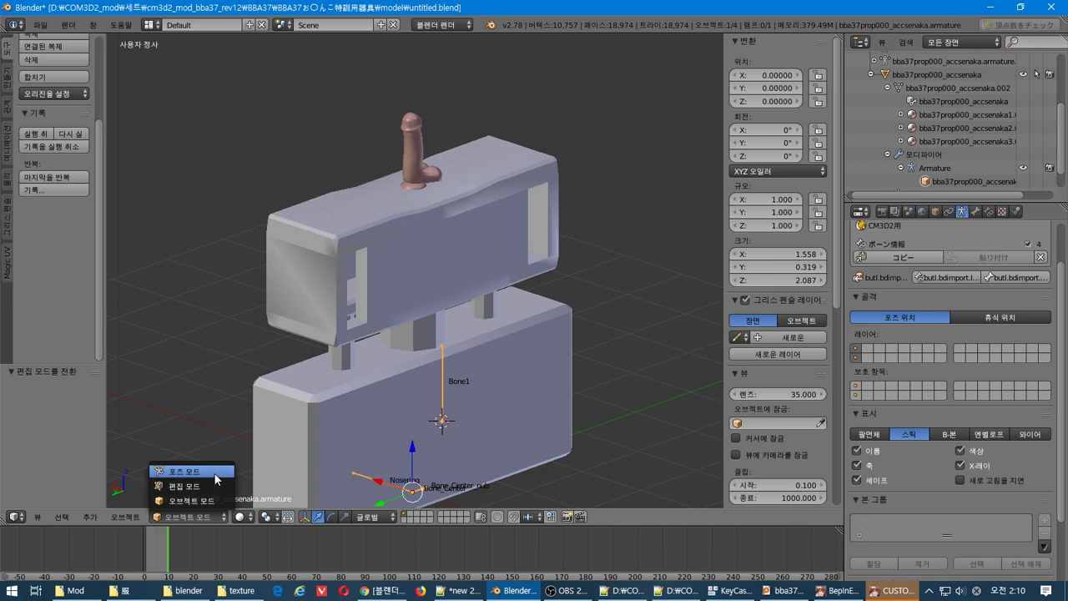
pyautogui.click(214, 472)
pyautogui.rightClick(463, 280)
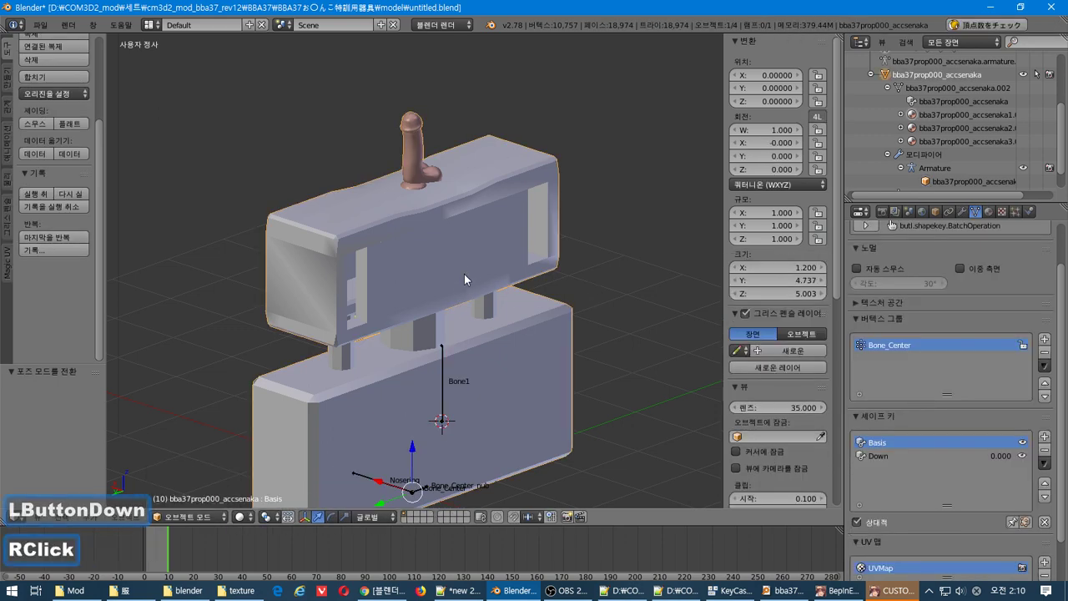
pyautogui.keyDown('shift'); pyautogui.rightClick(444, 378); pyautogui.keyUp('shift')
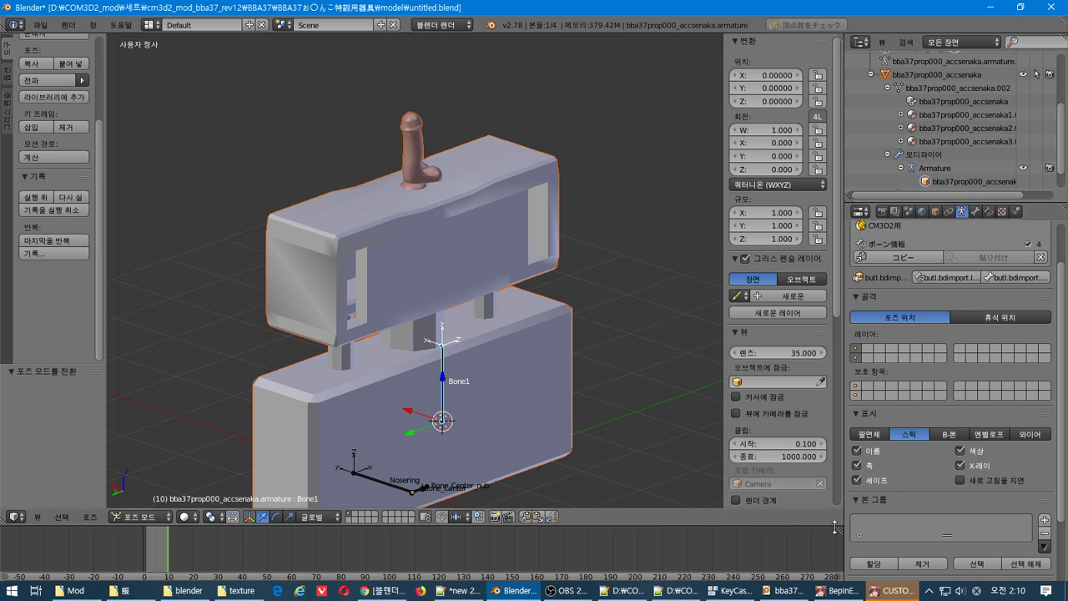
# Try assigning Bone1 to a new bone group, and remove that bone group again.
pyautogui.click(887, 565)
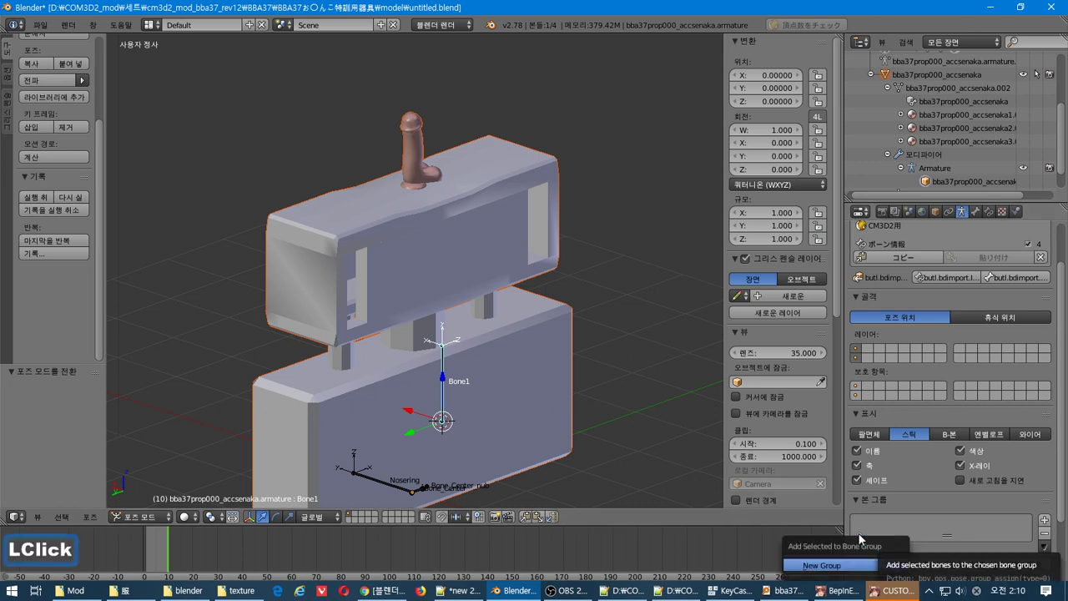
pyautogui.scroll(-3, 780, 351)
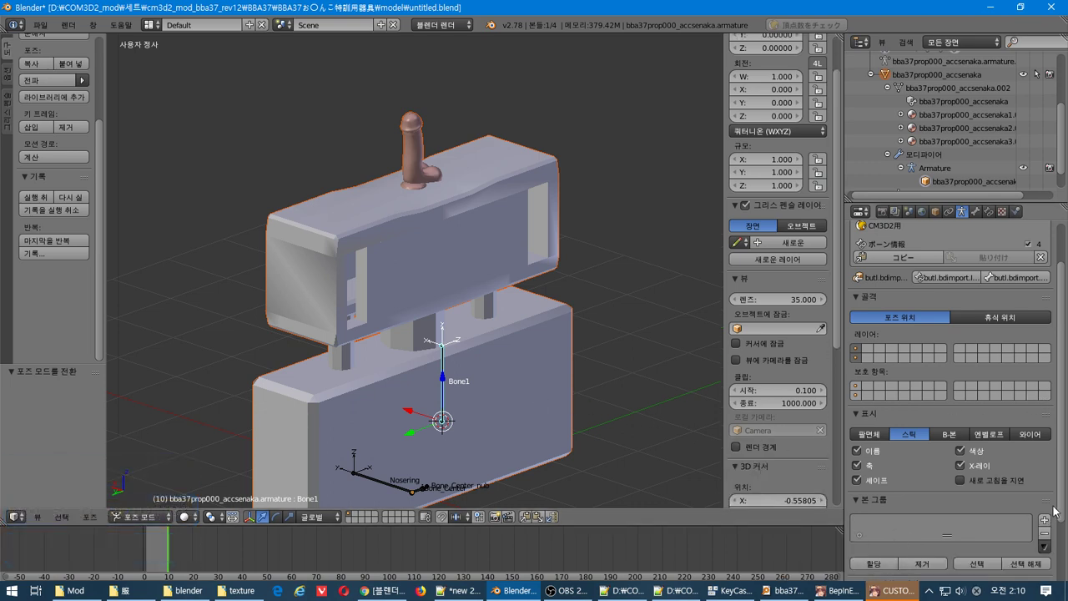
pyautogui.moveTo(1057, 498); pyautogui.dragTo(994, 529)
pyautogui.click(875, 453)
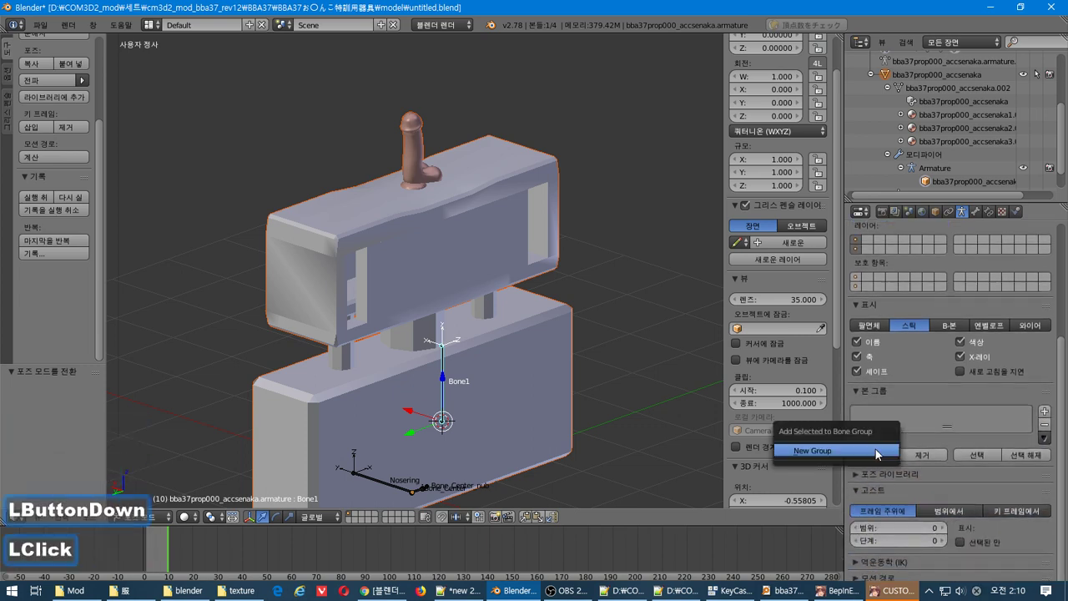
pyautogui.click(875, 449)
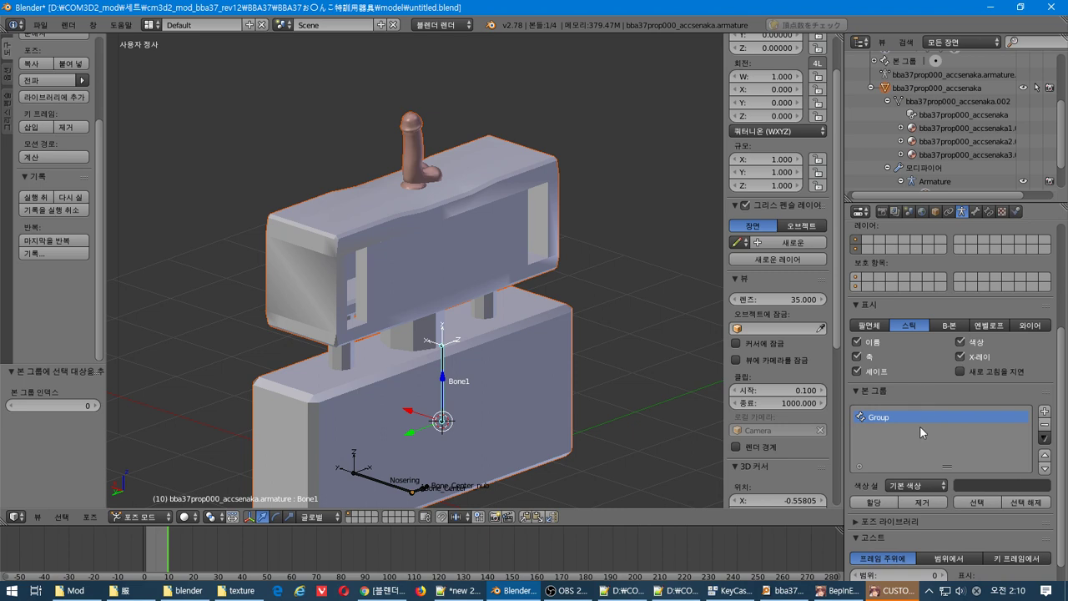
pyautogui.click(1049, 426)
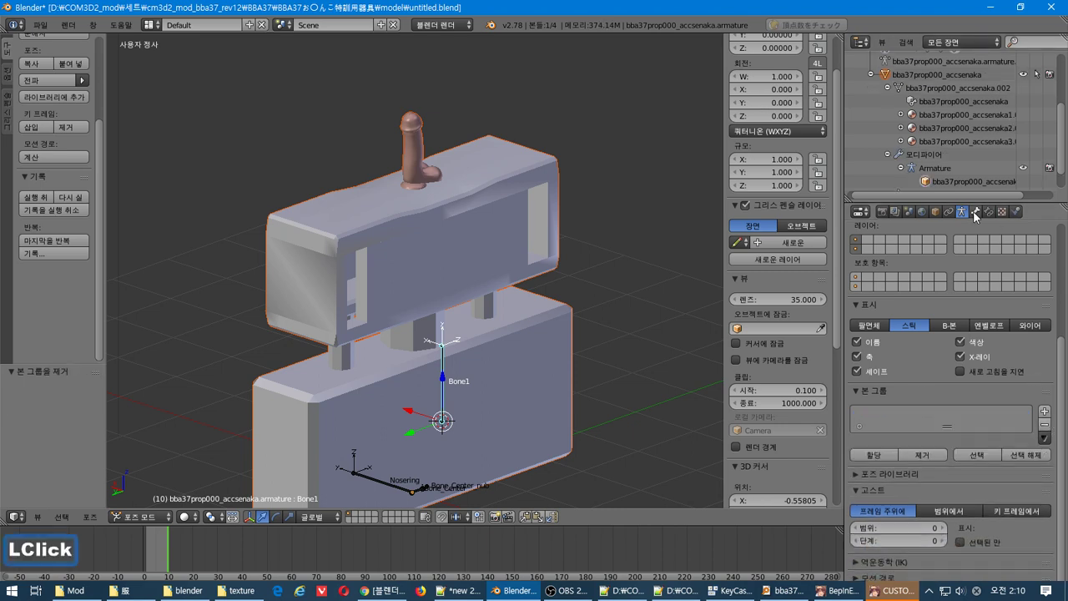
# Add a new vertex group to the prop mesh and name it Bone1.
pyautogui.click(975, 211)
pyautogui.rightClick(405, 281)
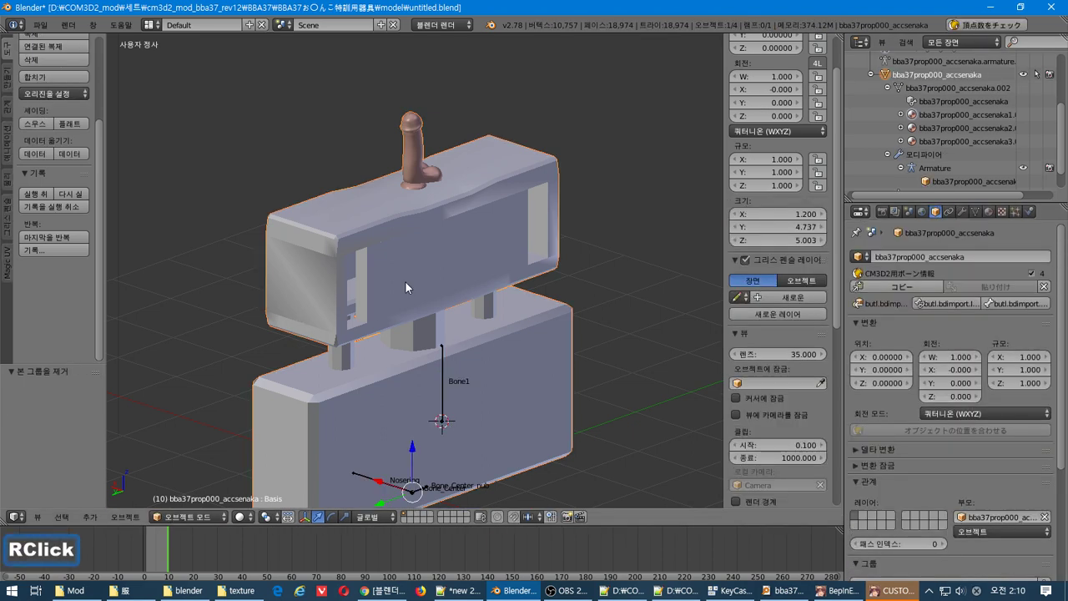
pyautogui.click(974, 211)
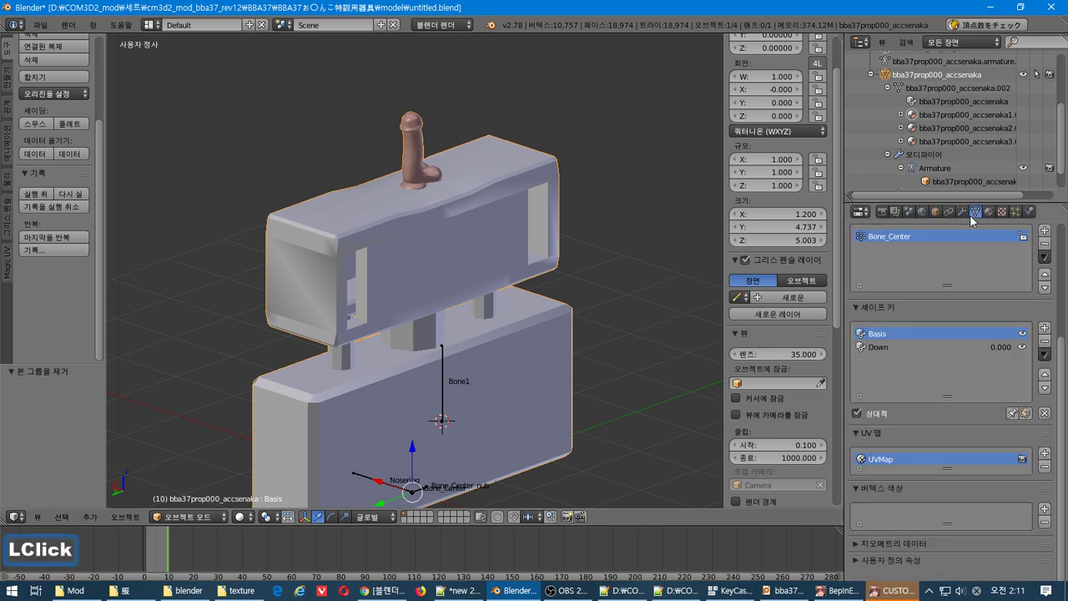
pyautogui.click(1044, 230)
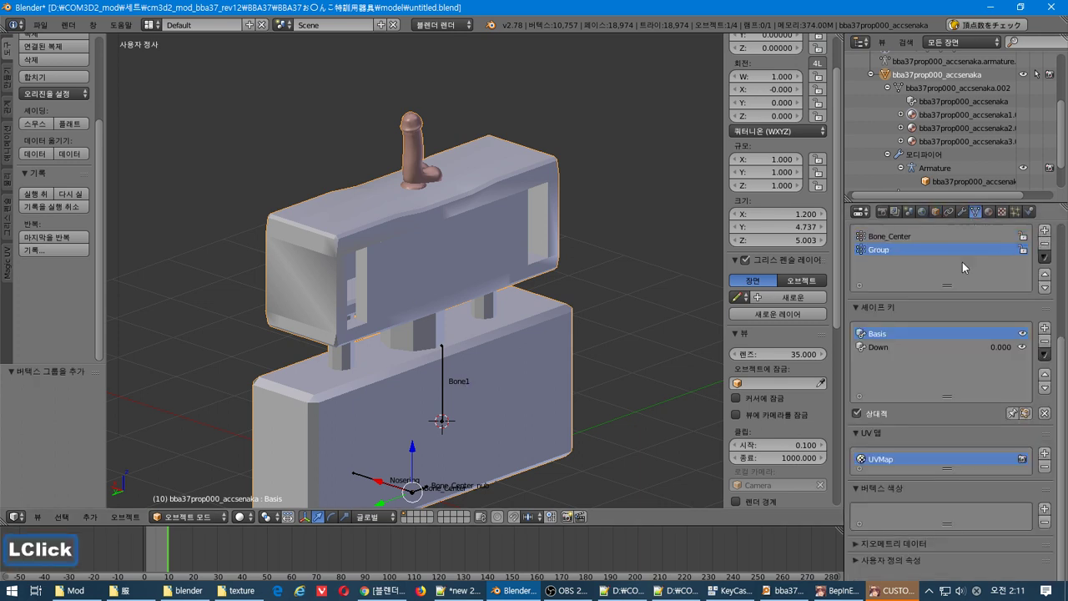
pyautogui.doubleClick(877, 251)
pyautogui.write('Bom')
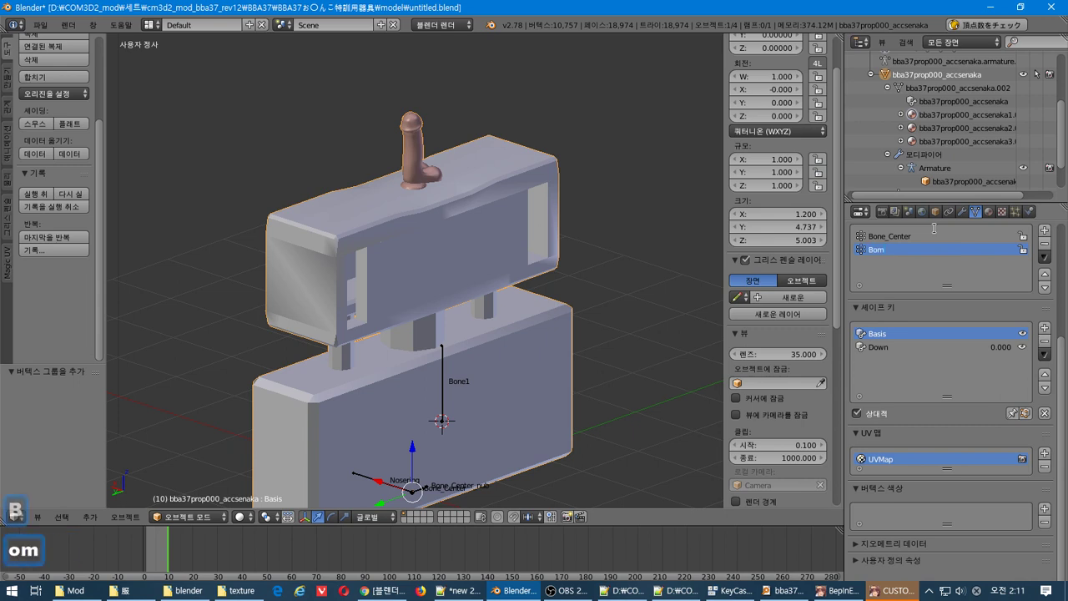
pyautogui.write('e')
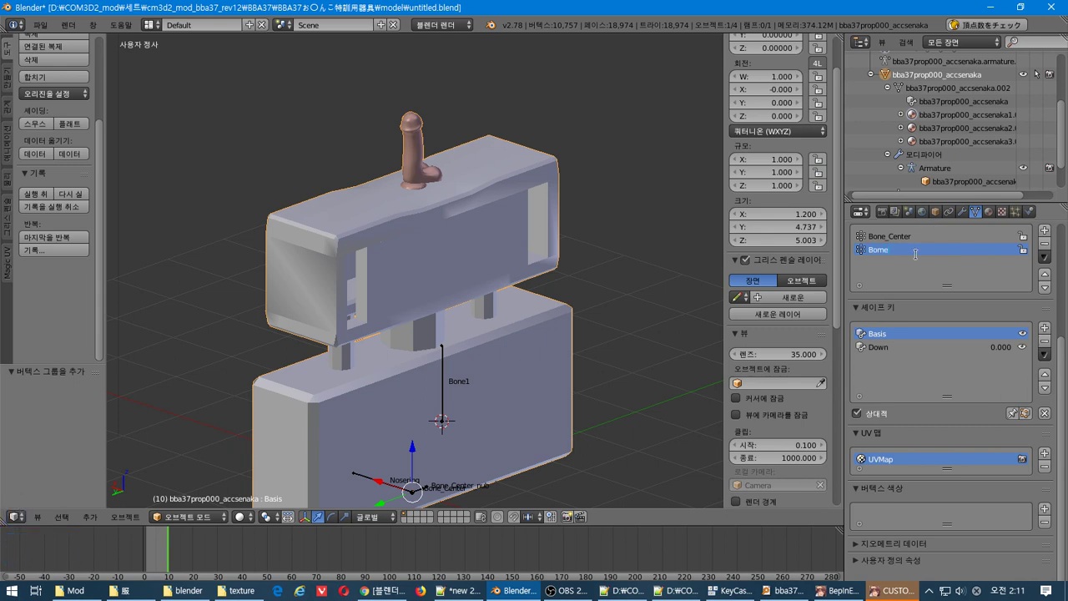
pyautogui.write('1')
pyautogui.press('Left')
pyautogui.press('Left')
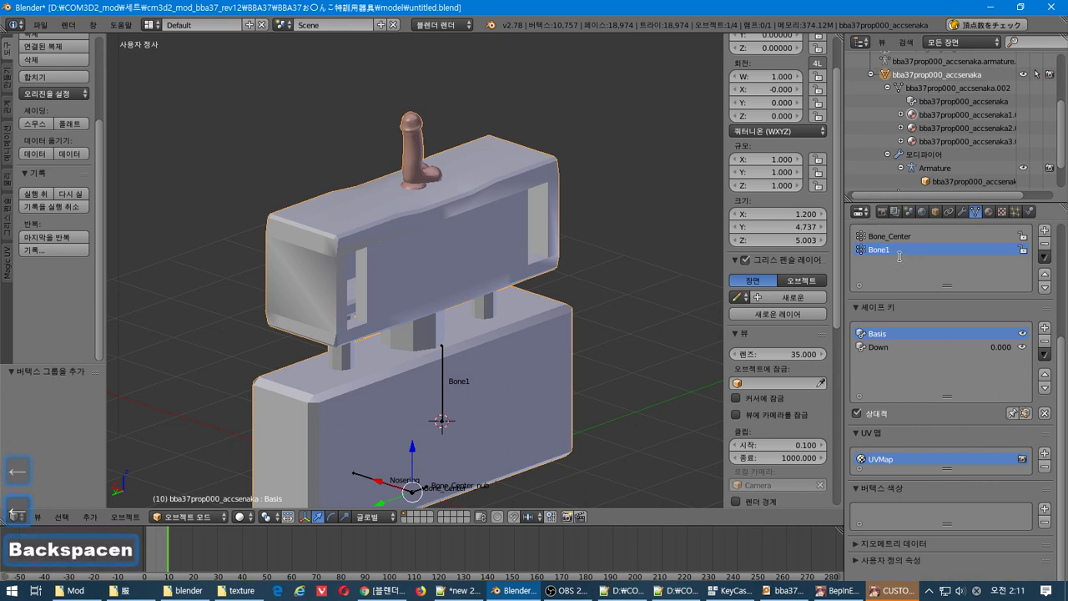
pyautogui.click(910, 266)
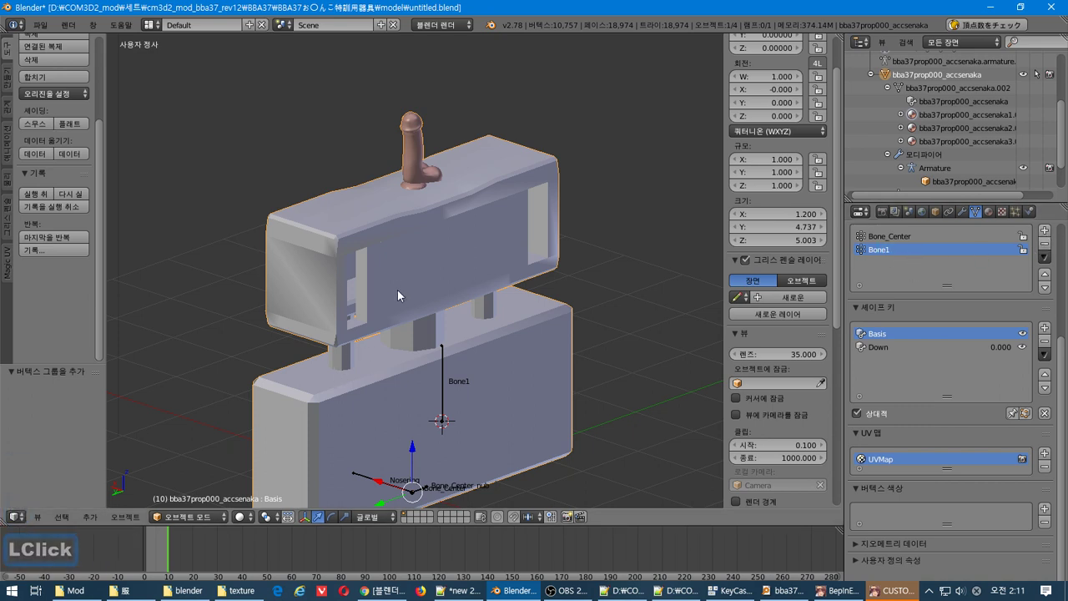
# Export the prop mesh as a CM3D2 model, overwriting bba37prop000_accsenaka.model.
pyautogui.press('Tab')
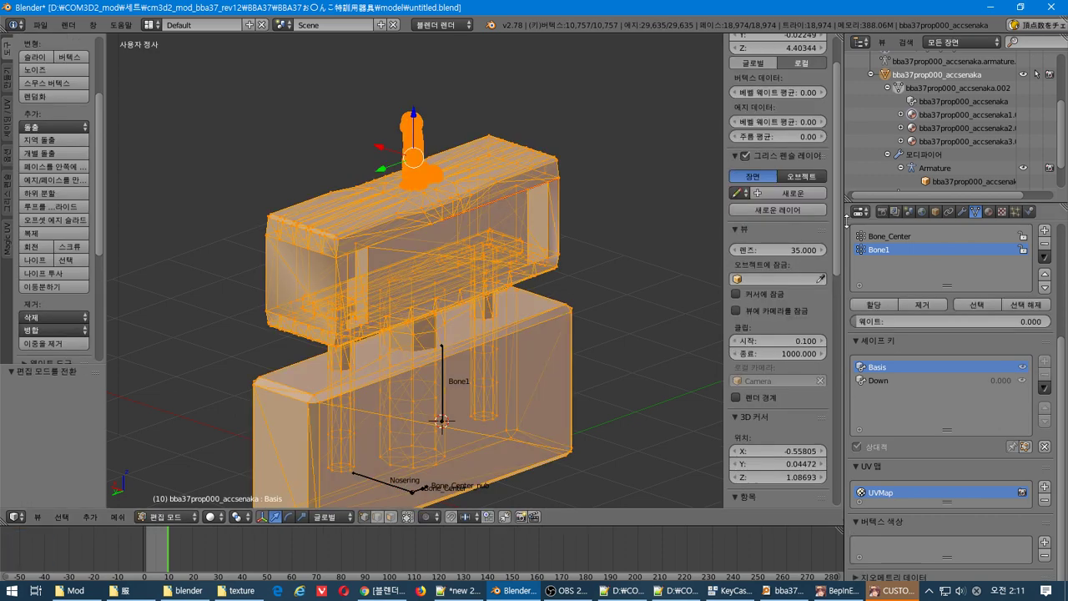
pyautogui.moveTo(841, 219)
pyautogui.mouseDown()
pyautogui.moveTo(836, 188)
pyautogui.moveTo(813, 297)
pyautogui.moveTo(830, 454)
pyautogui.mouseUp()
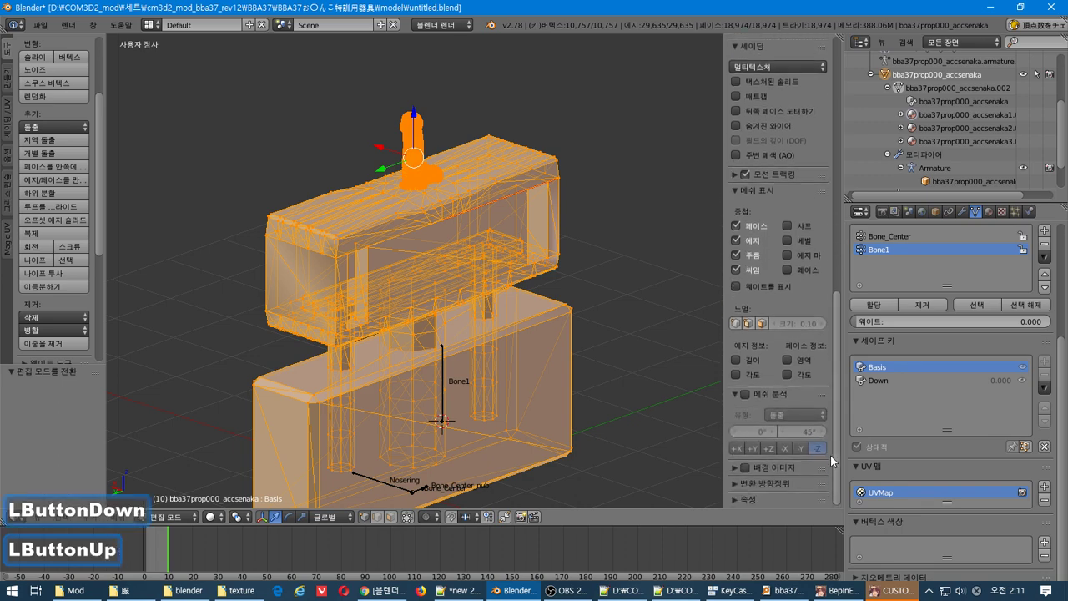
pyautogui.click(38, 27)
pyautogui.moveTo(91, 278)
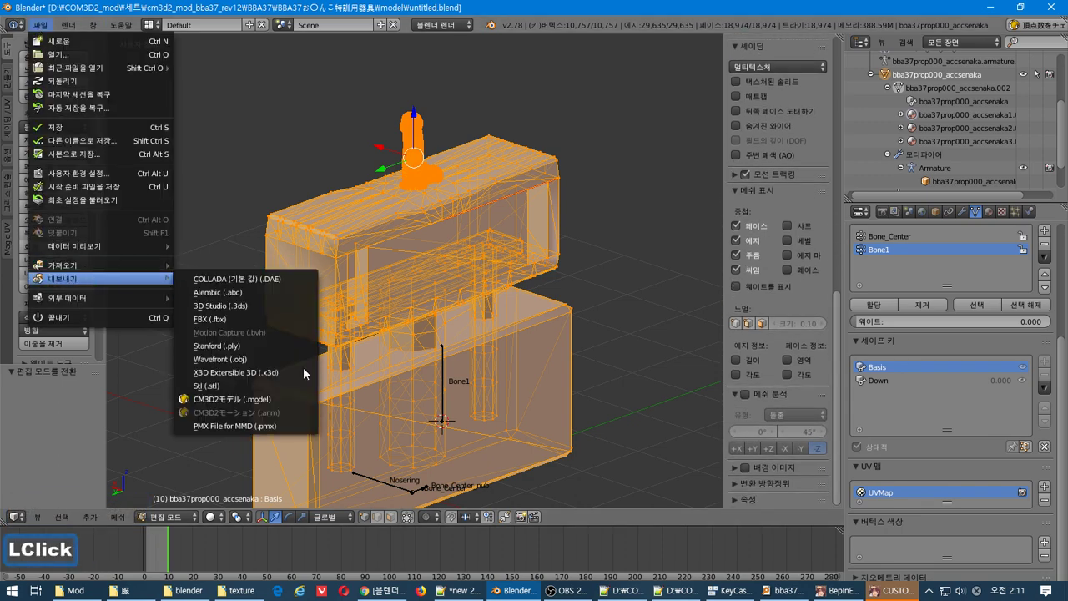
pyautogui.click(257, 399)
pyautogui.click(274, 106)
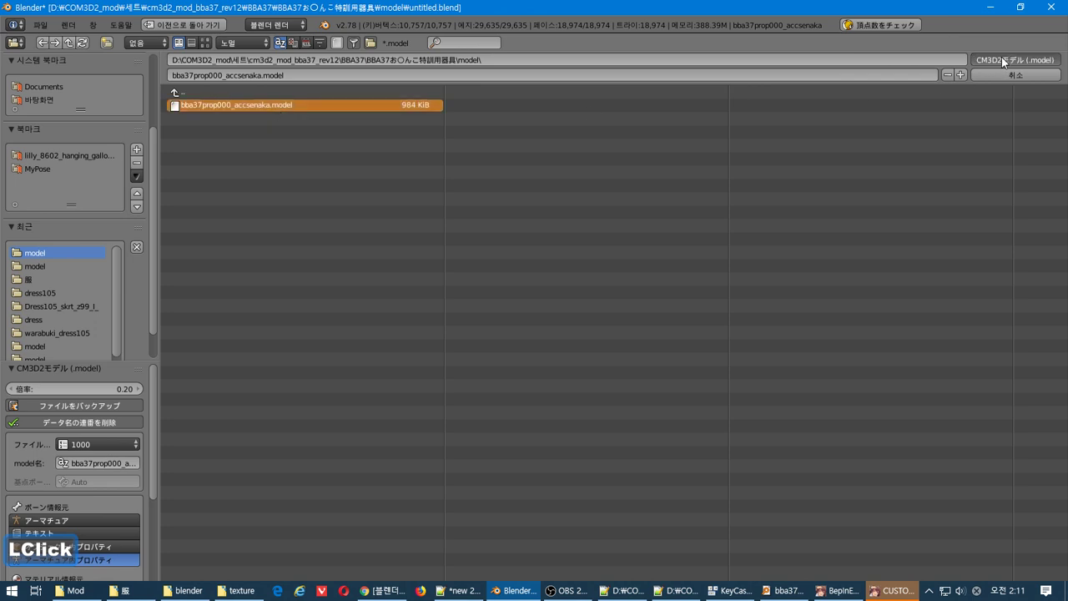
pyautogui.click(1001, 60)
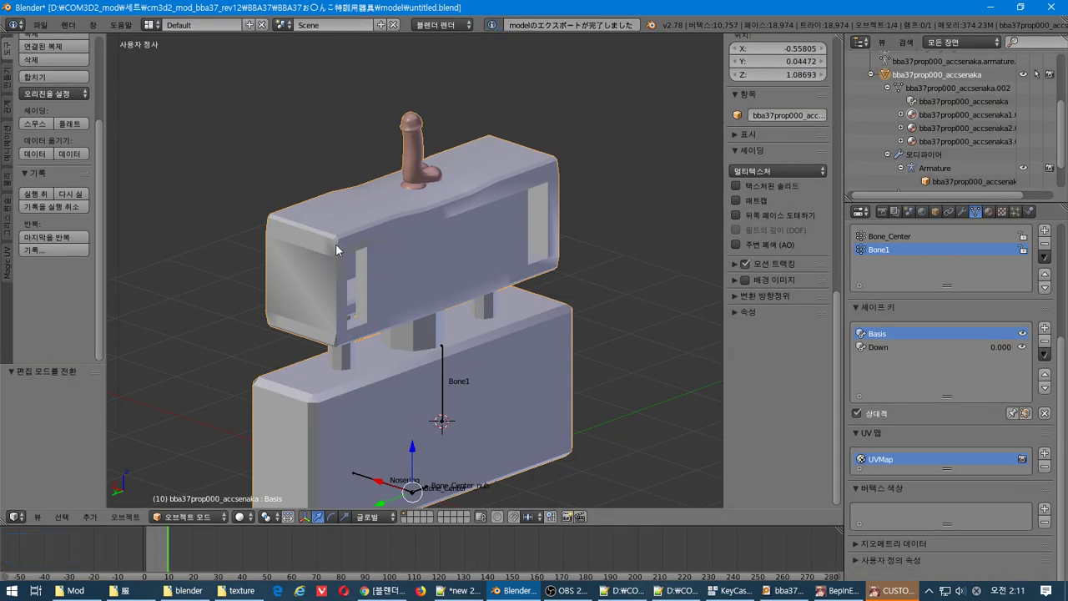
# Import the exported bba37prop000_accsenaka.model back into the scene to check its vertex groups.
pyautogui.click(39, 25)
pyautogui.moveTo(124, 265)
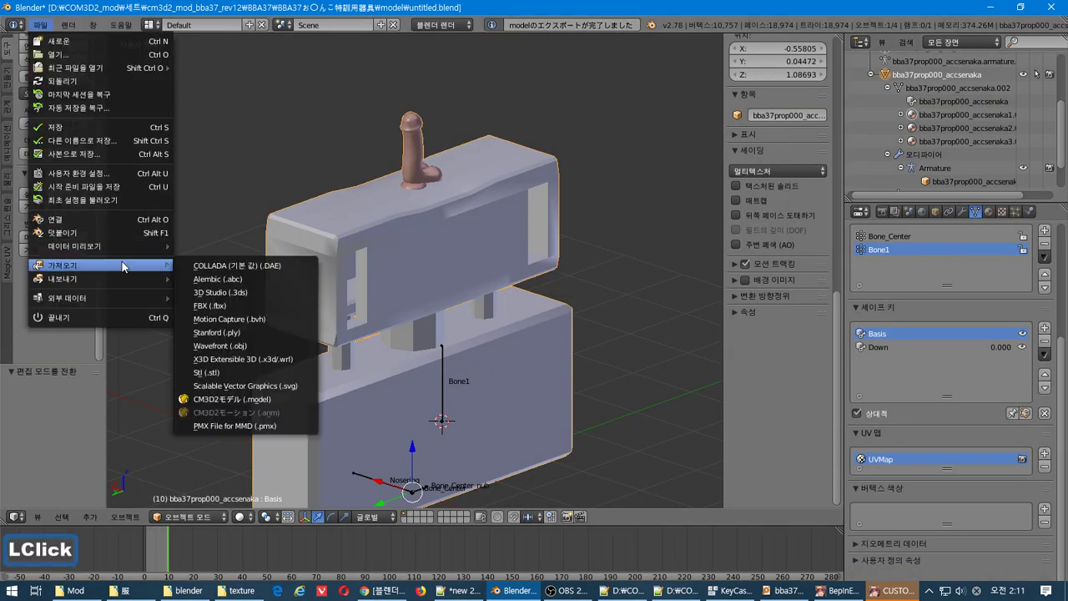
pyautogui.click(296, 401)
pyautogui.click(292, 105)
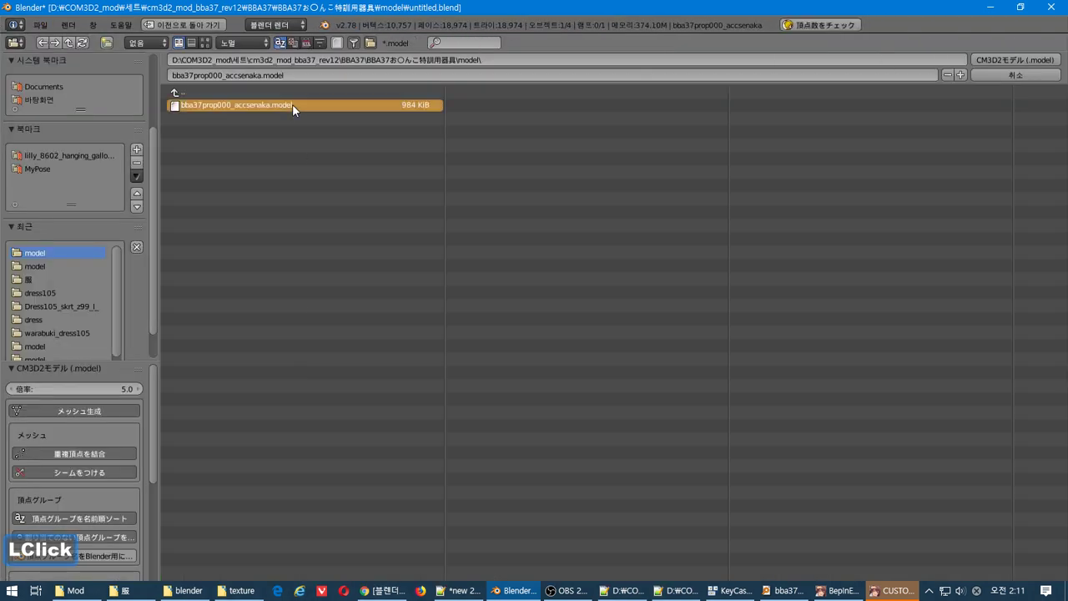
pyautogui.doubleClick(292, 106)
pyautogui.scroll(-2, 400, 350)
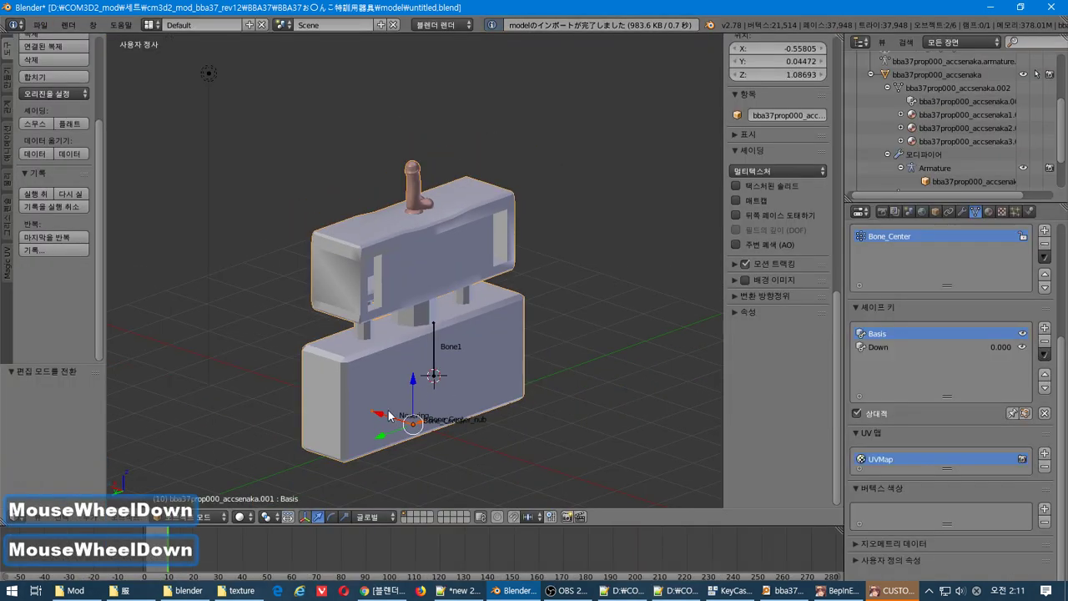
# Move the imported prop copy about 2.95 units along negative X and delete it.
pyautogui.moveTo(387, 416); pyautogui.dragTo(508, 458)
pyautogui.press('Delete')
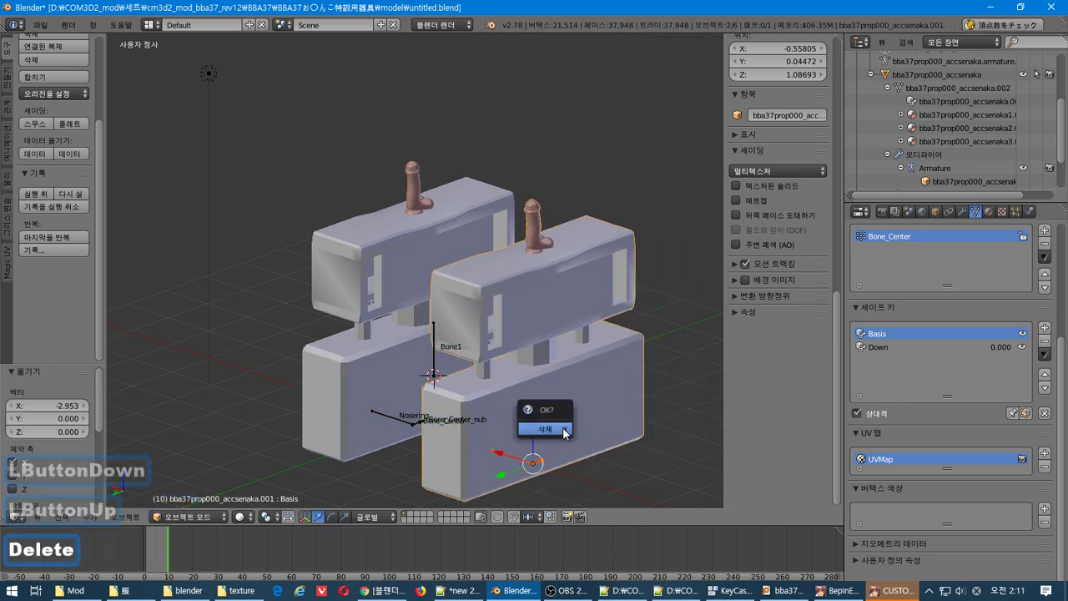
pyautogui.press('Return')
# Reselect the original prop mesh and assign all its vertices to the Bone1 vertex group with weight 0 in Edit Mode.
pyautogui.hotkey('alt', 'Tab')
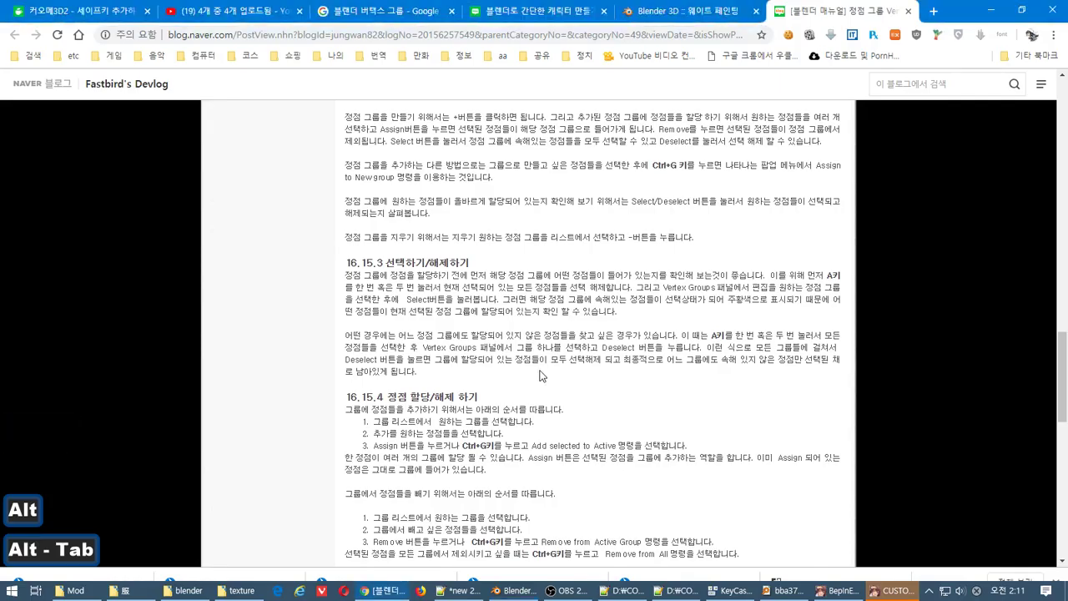
pyautogui.hotkey('alt', 'Tab')
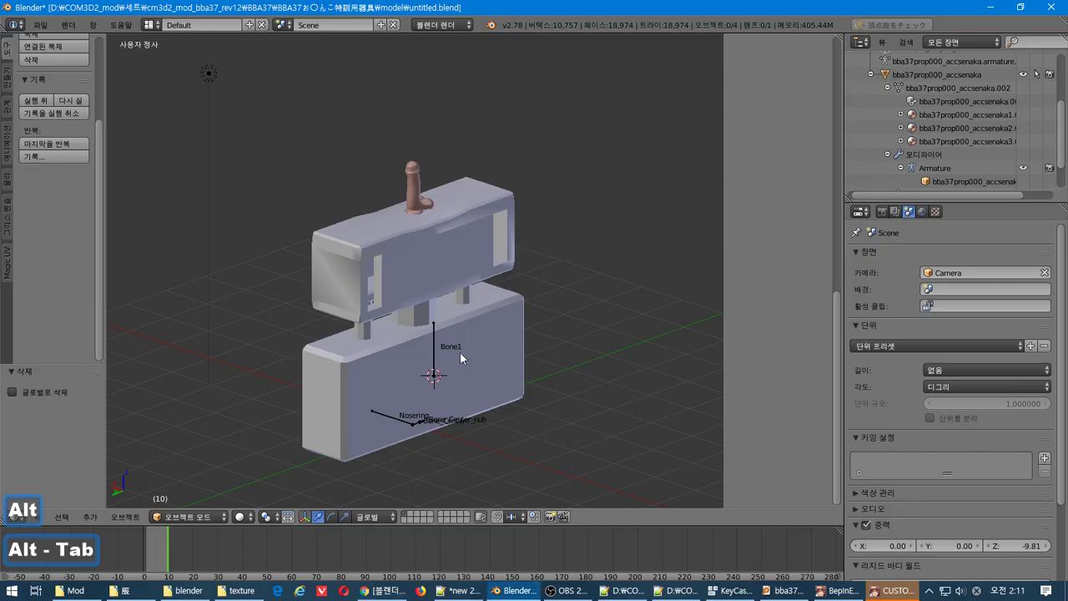
pyautogui.scroll(2, 428, 321)
pyautogui.rightClick(454, 315)
pyautogui.scroll(-1, 454, 314)
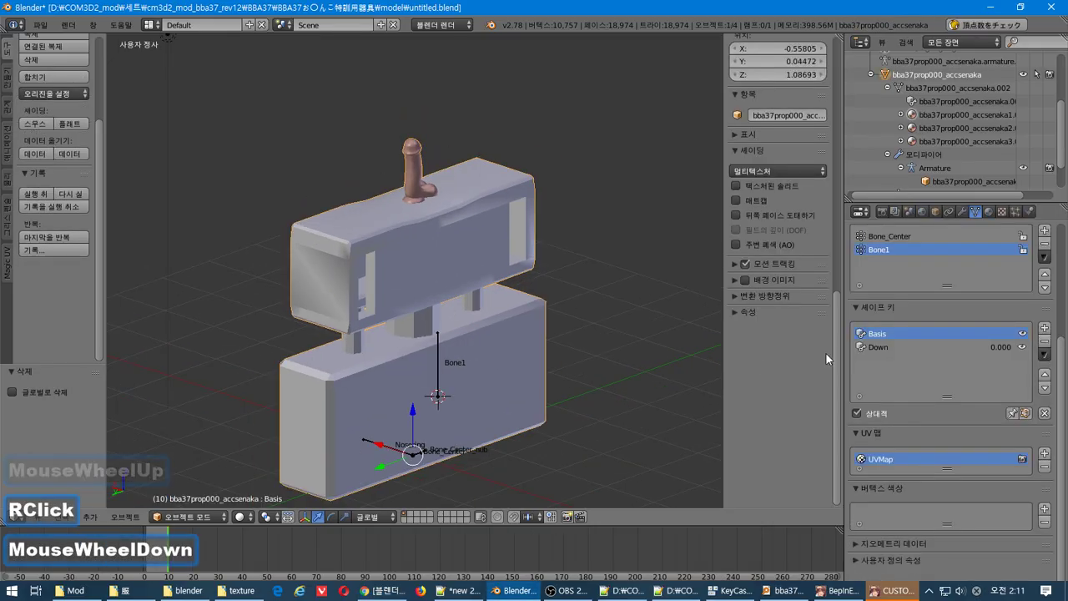
pyautogui.press('Tab')
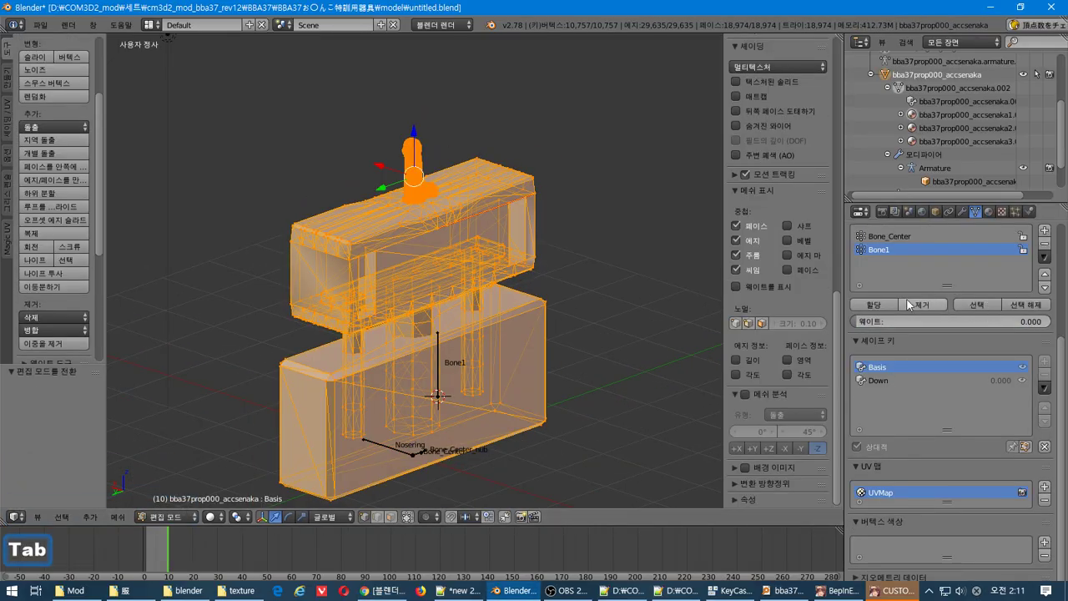
pyautogui.click(885, 307)
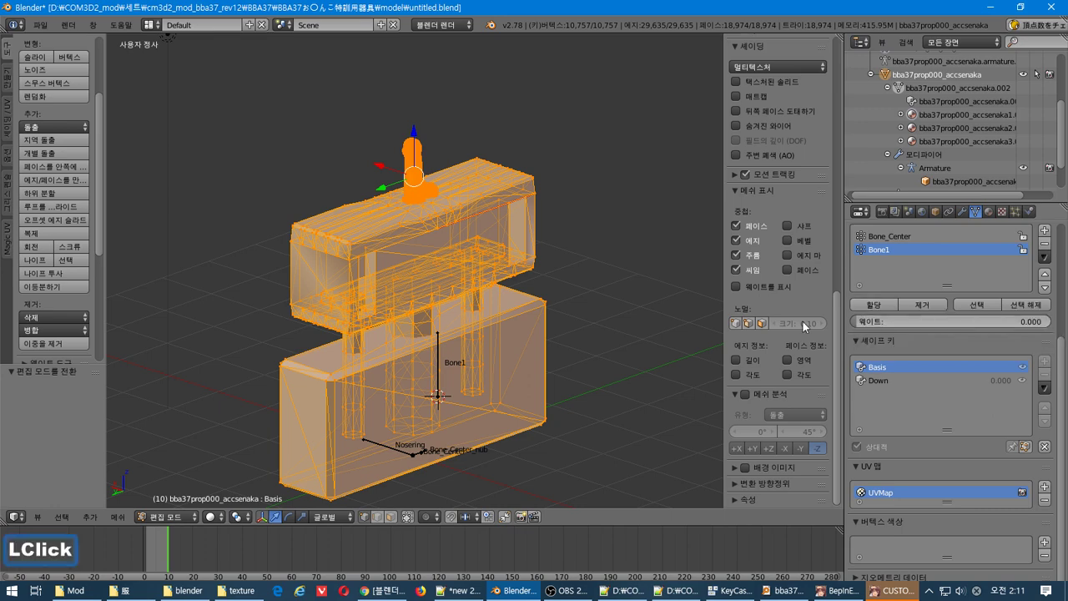
# Switch the prop mesh to Weight Paint mode and inspect the weights of the Bone_Center and Bone1 vertex groups.
pyautogui.click(167, 516)
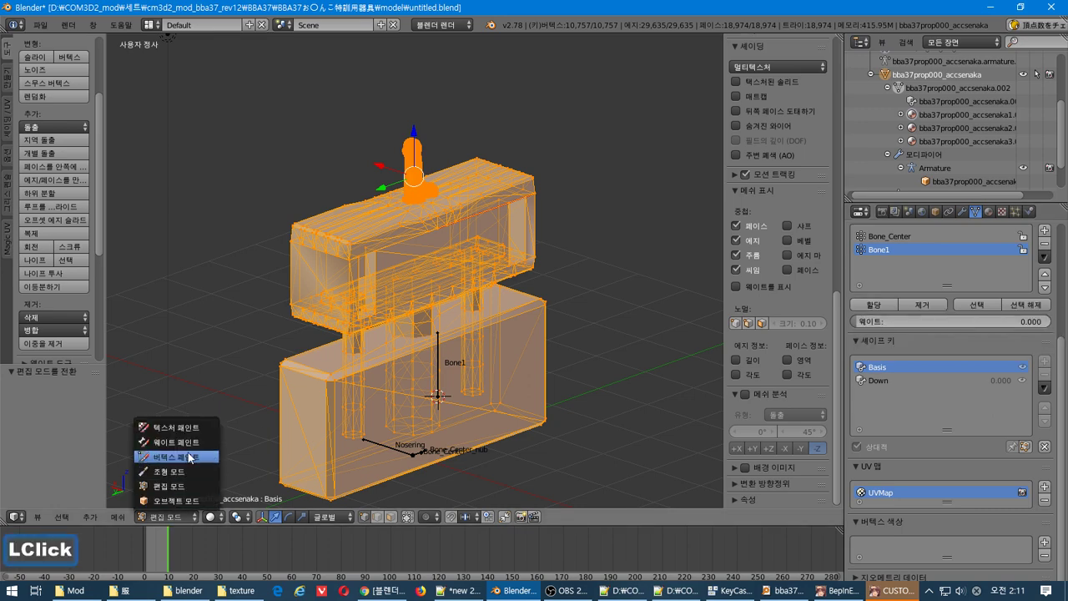
pyautogui.click(179, 442)
pyautogui.click(896, 236)
pyautogui.doubleClick(896, 250)
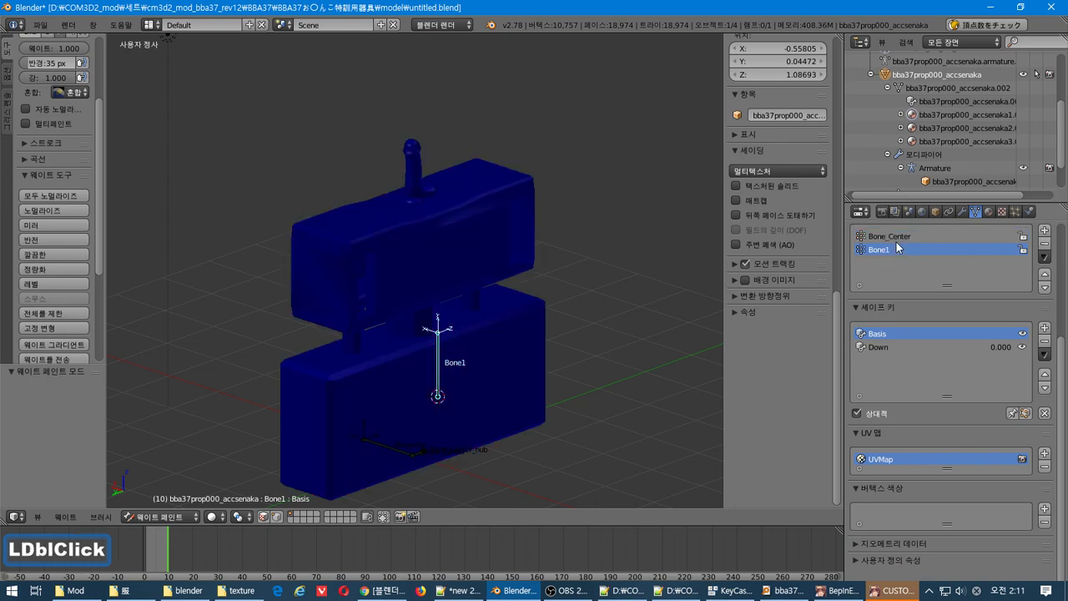
# Export the mesh with the assigned Bone1 group as a CM3D2 model over bba37prop000_accsenaka.model.
pyautogui.click(50, 25)
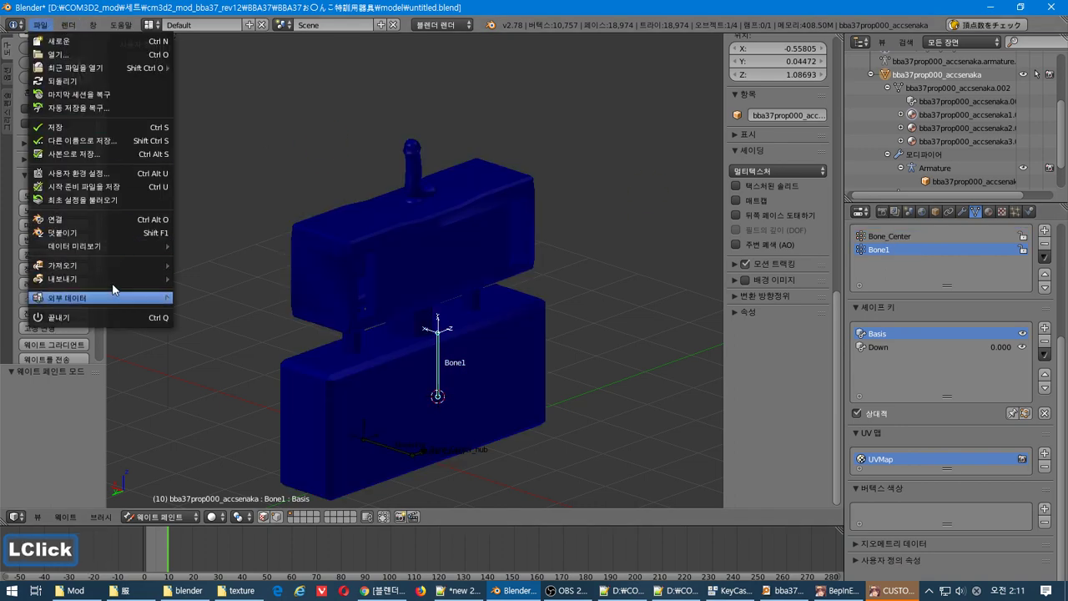
pyautogui.moveTo(100, 297)
pyautogui.click(249, 399)
pyautogui.doubleClick(247, 106)
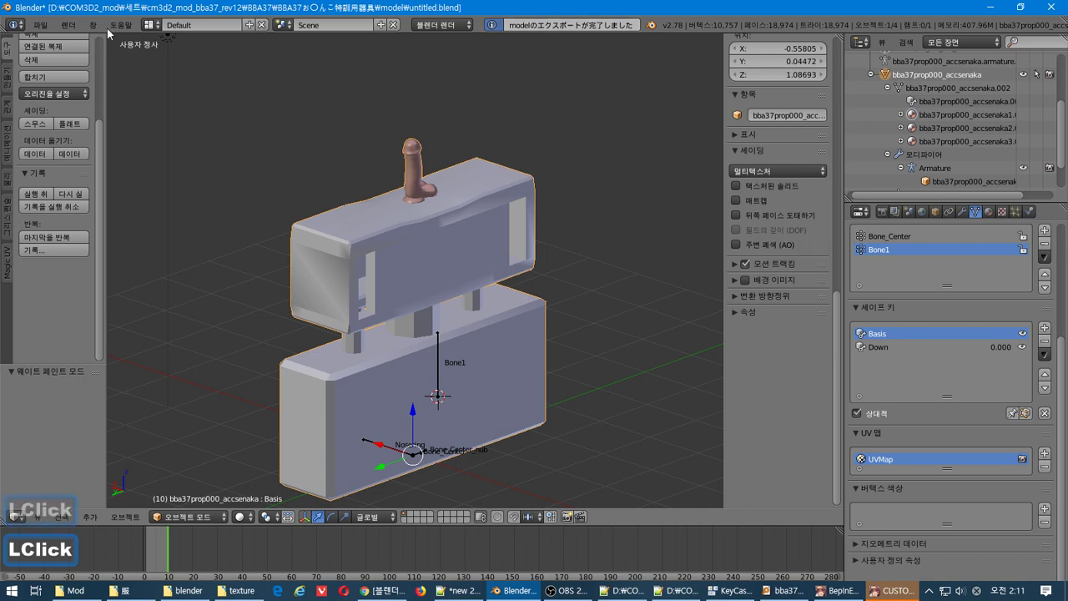
# Import bba37prop000_accsenaka.model again to check whether it contains the Bone1 vertex group.
pyautogui.click(40, 25)
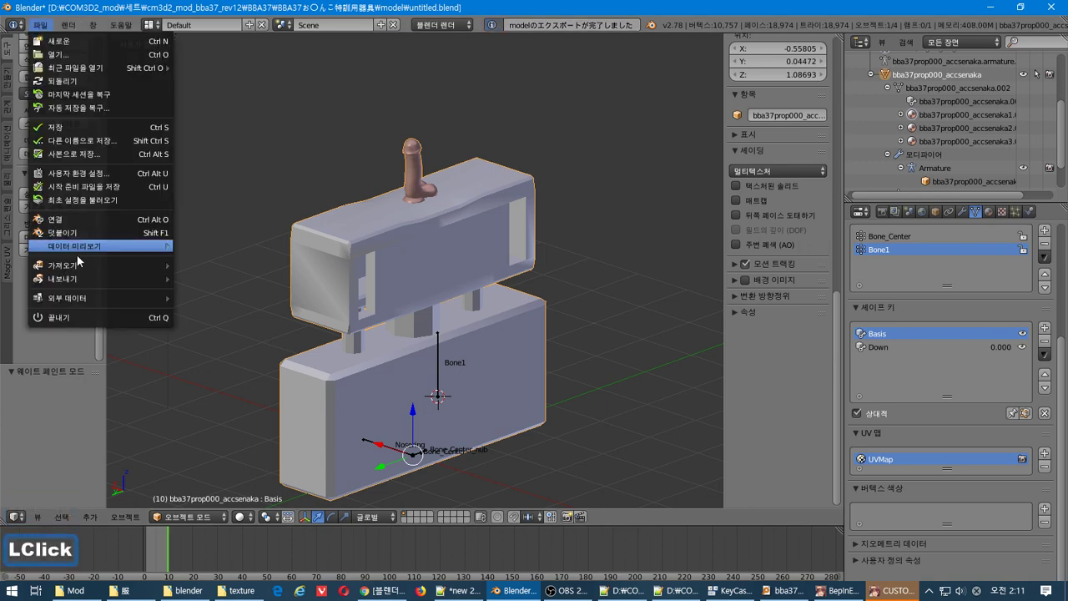
pyautogui.moveTo(107, 268)
pyautogui.click(233, 400)
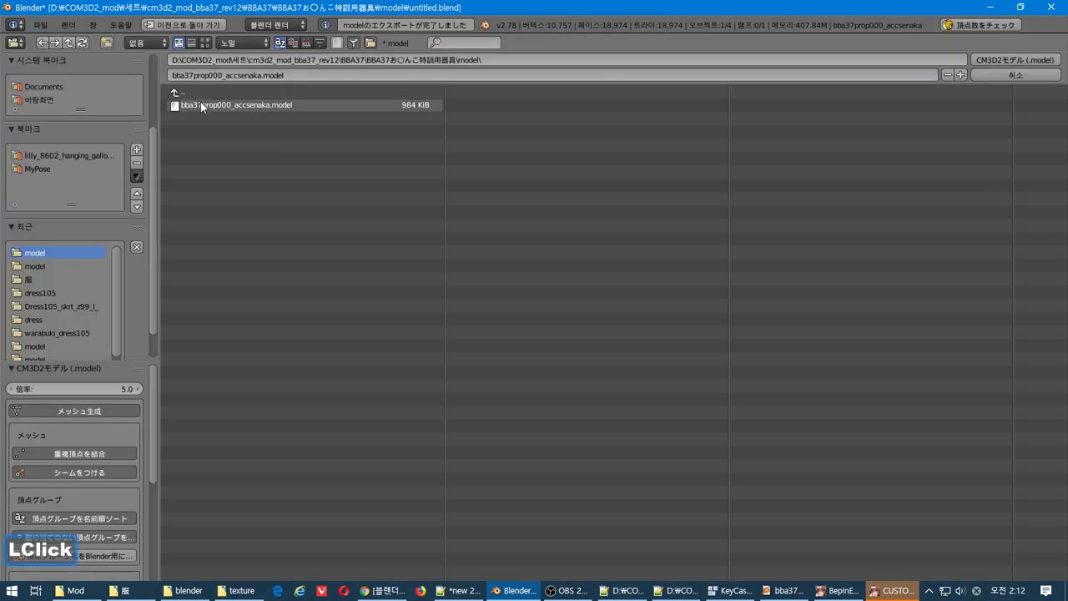
pyautogui.click(200, 102)
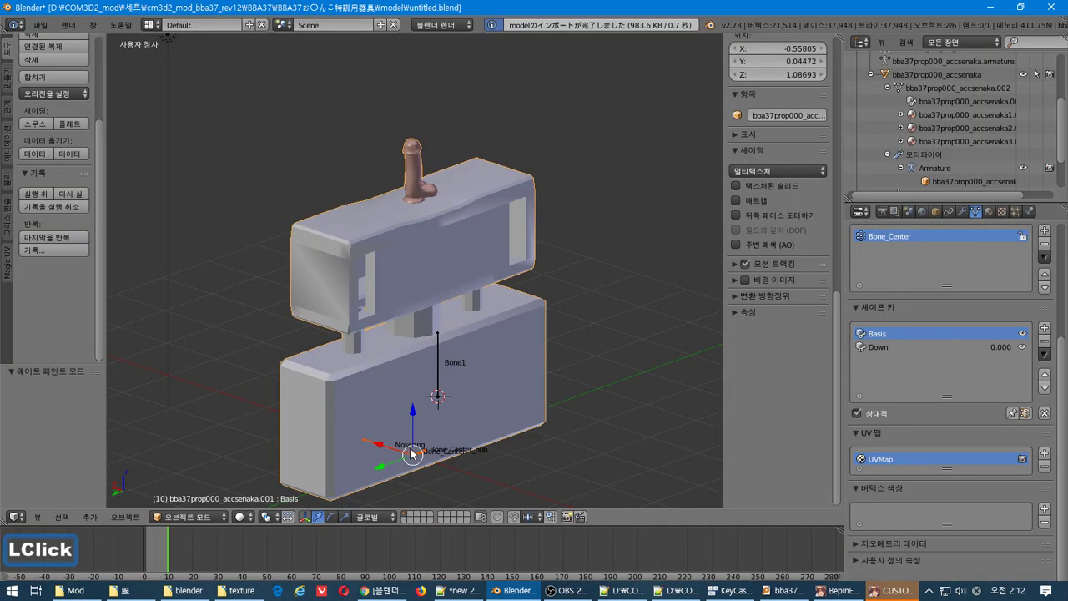
# Move the imported copy about 2.4 units along negative X, delete it, and reselect the original prop mesh.
pyautogui.moveTo(384, 450); pyautogui.dragTo(513, 453)
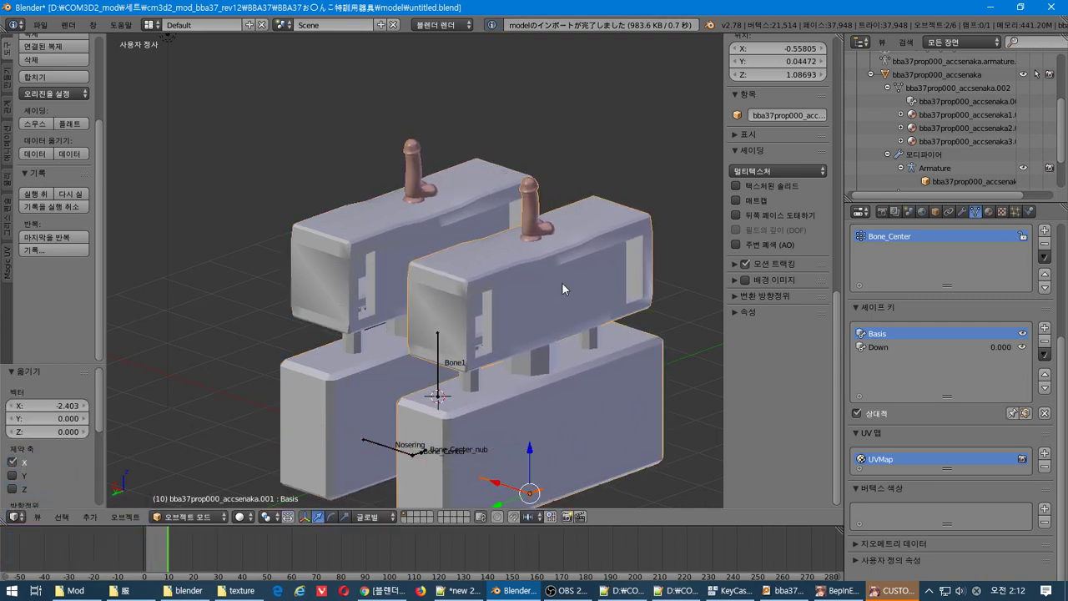
pyautogui.press('Delete')
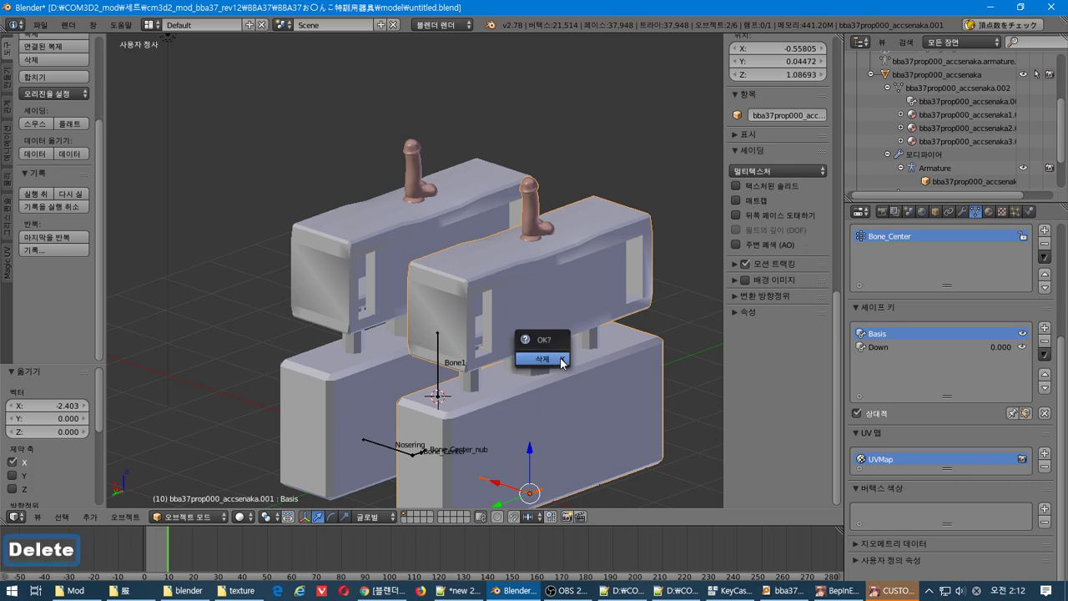
pyautogui.press('Return')
pyautogui.rightClick(435, 310)
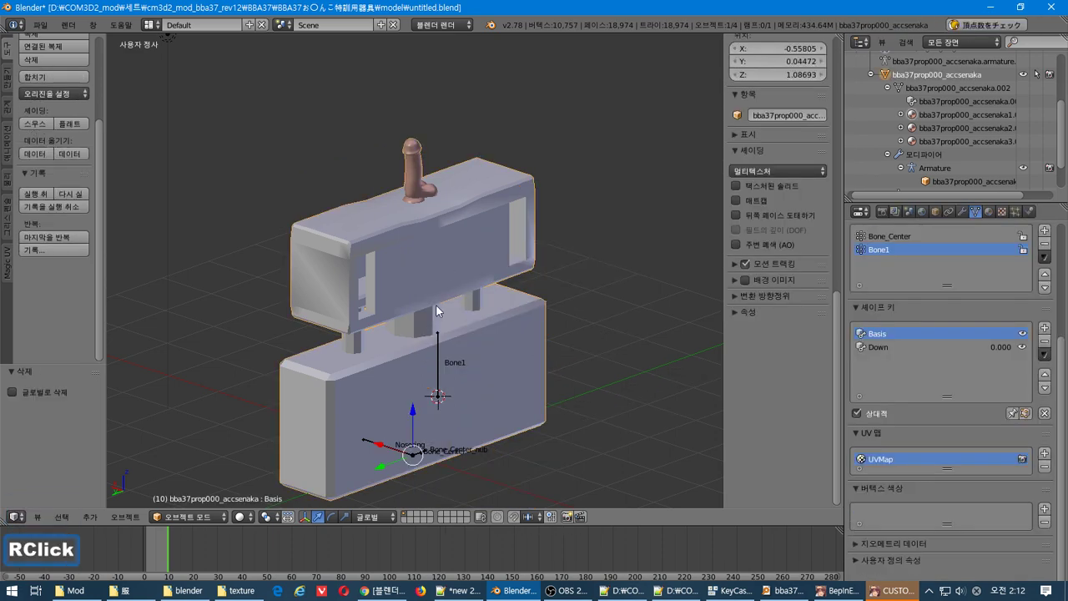
pyautogui.keyDown('shift'); pyautogui.rightClick(439, 382); pyautogui.keyUp('shift')
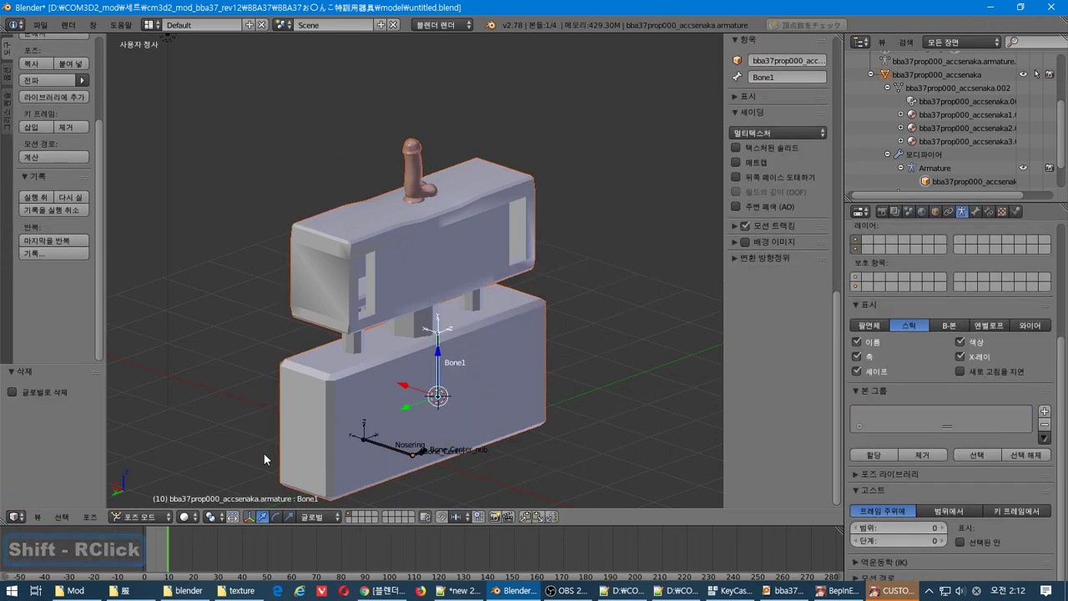
pyautogui.click(85, 517)
pyautogui.moveTo(59, 519)
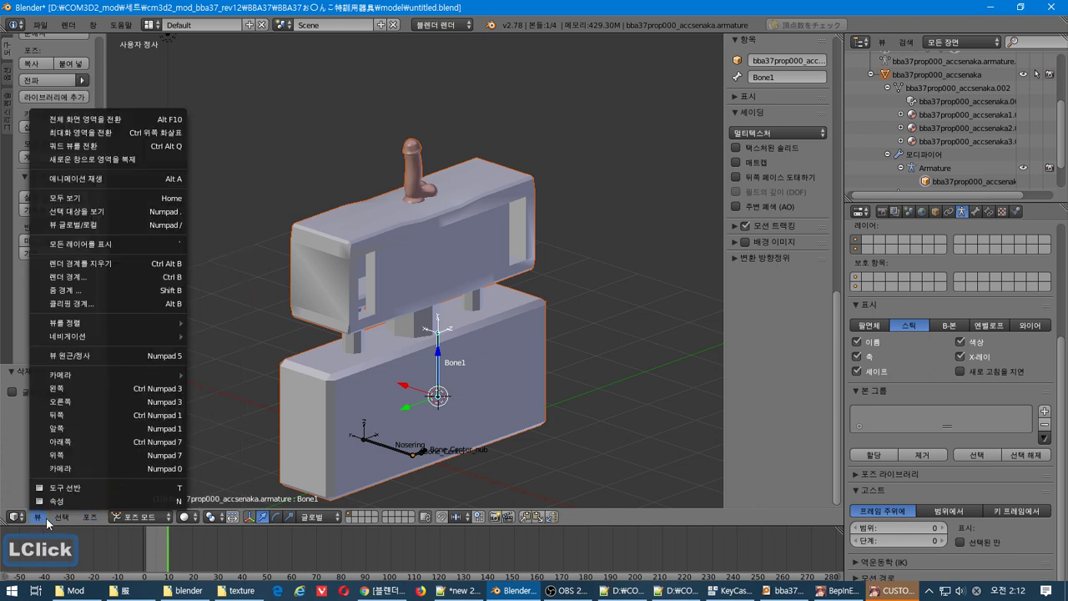
pyautogui.click(75, 211)
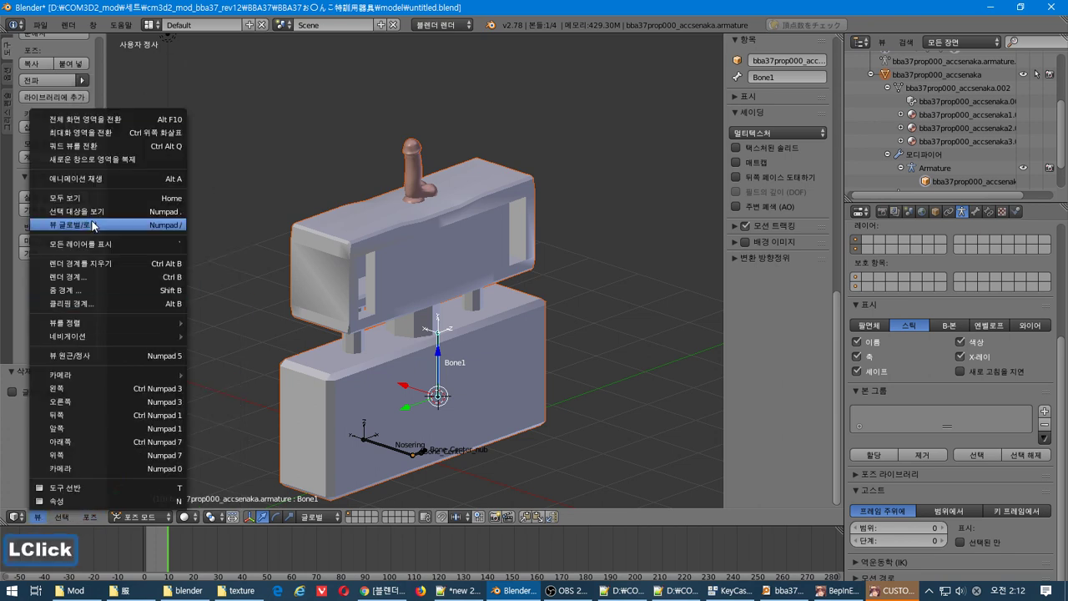
pyautogui.rightClick(305, 286)
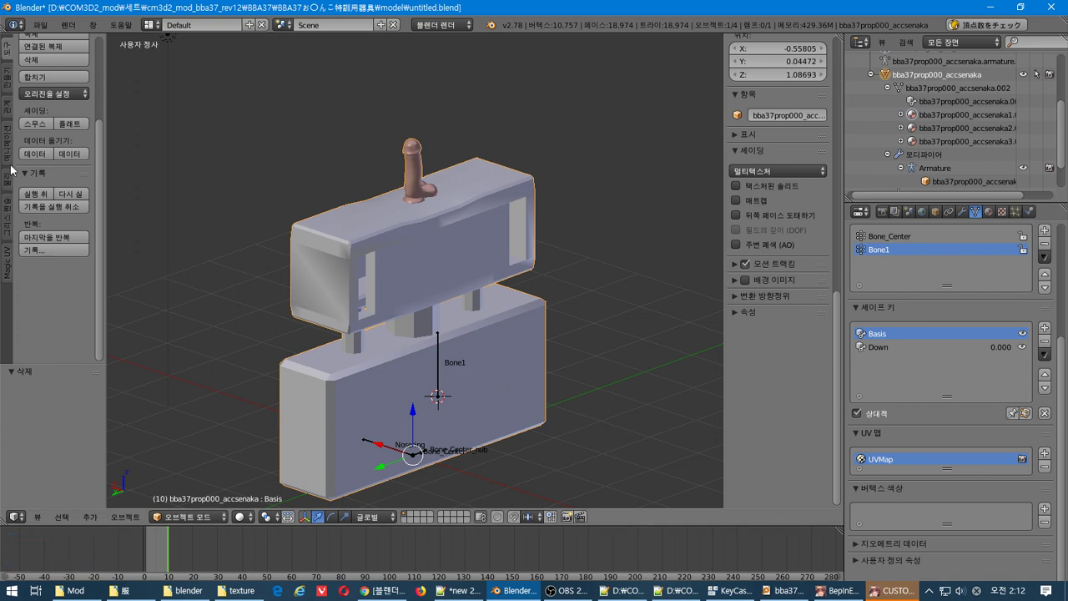
# Look through the Object Mode tool categories, from creation and relations to animation, physics, grease pencil and Magic UV.
pyautogui.scroll(10, 28, 142)
pyautogui.click(8, 78)
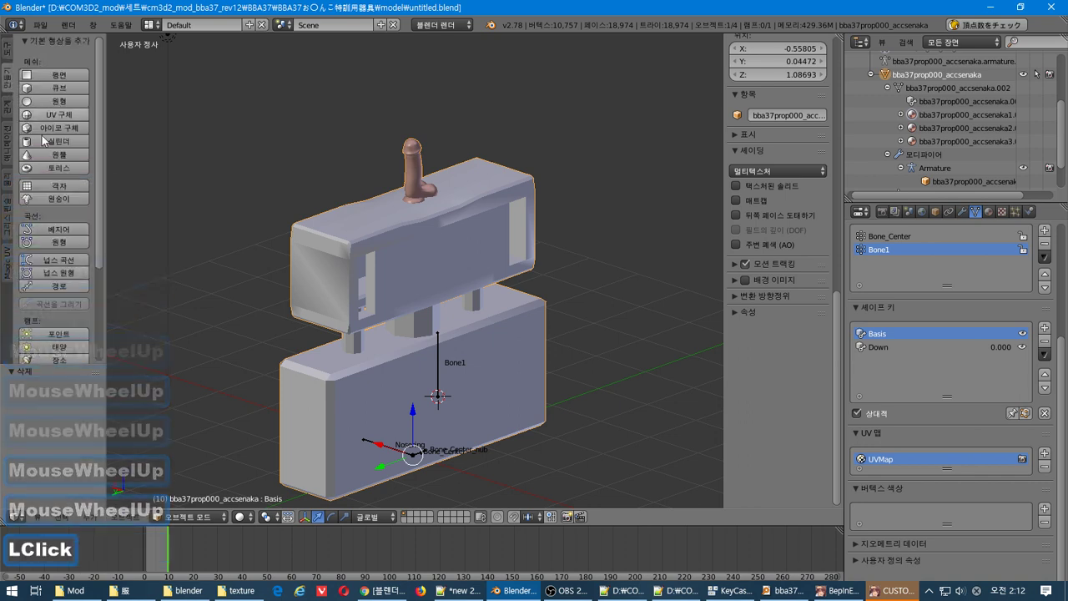
pyautogui.click(7, 47)
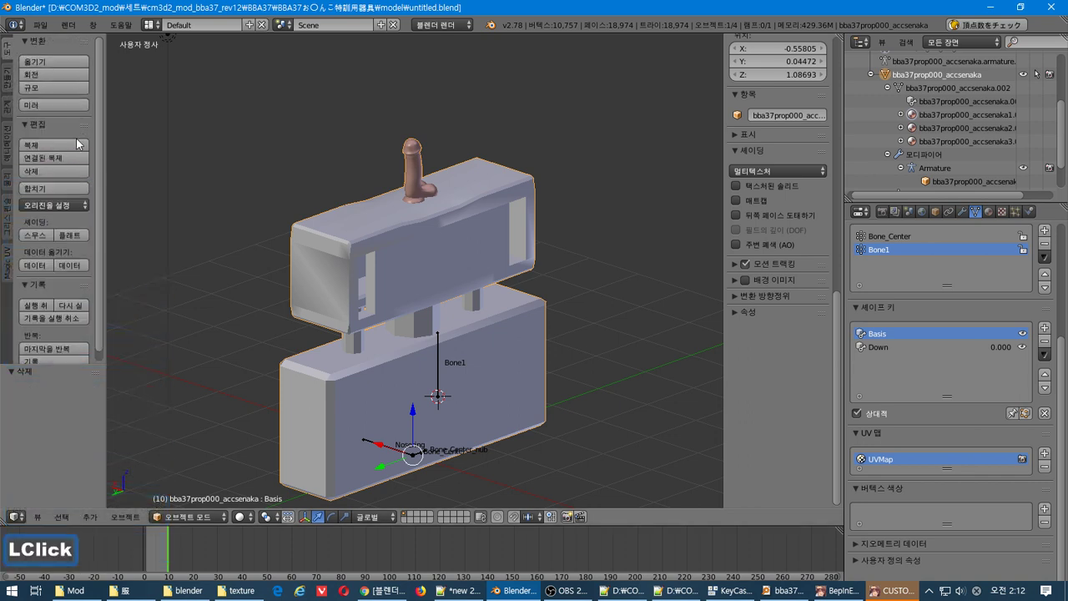
pyautogui.scroll(-3, 24, 146)
pyautogui.click(6, 81)
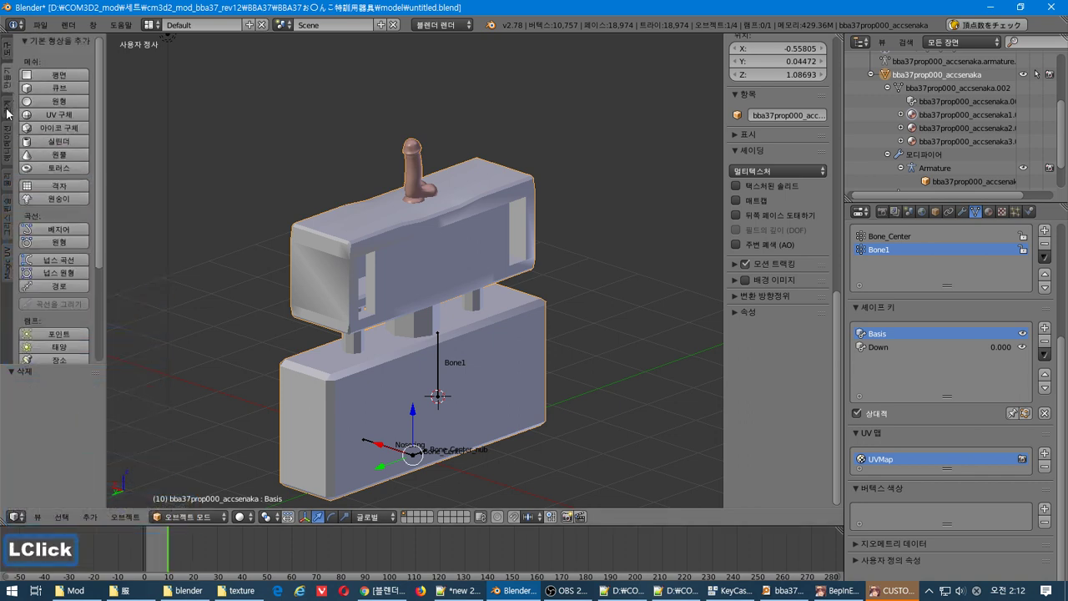
pyautogui.click(7, 108)
pyautogui.click(6, 84)
pyautogui.click(7, 113)
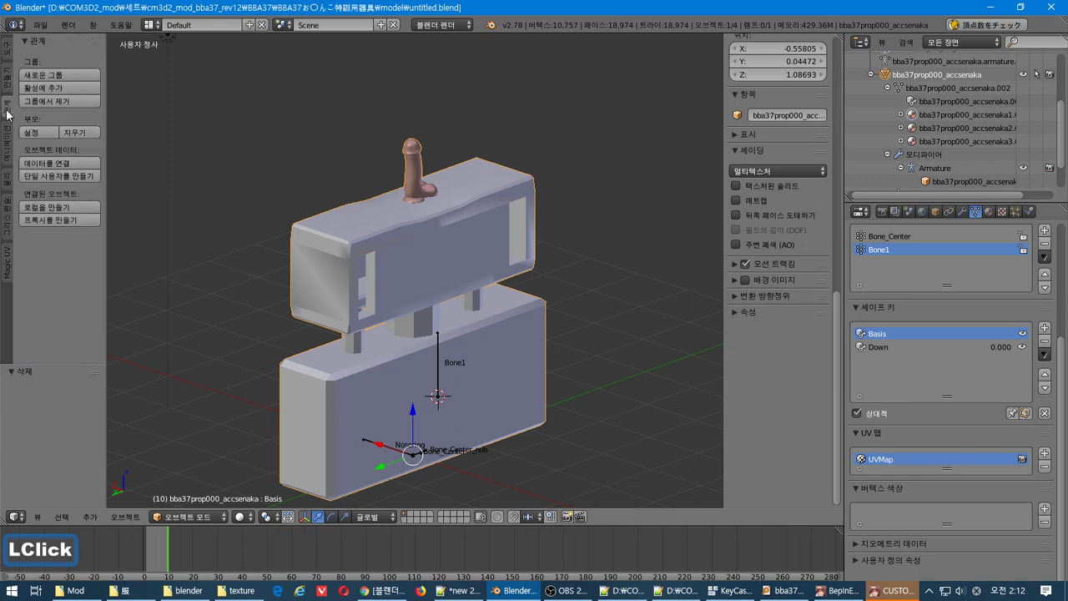
pyautogui.click(7, 146)
pyautogui.click(7, 179)
pyautogui.click(6, 215)
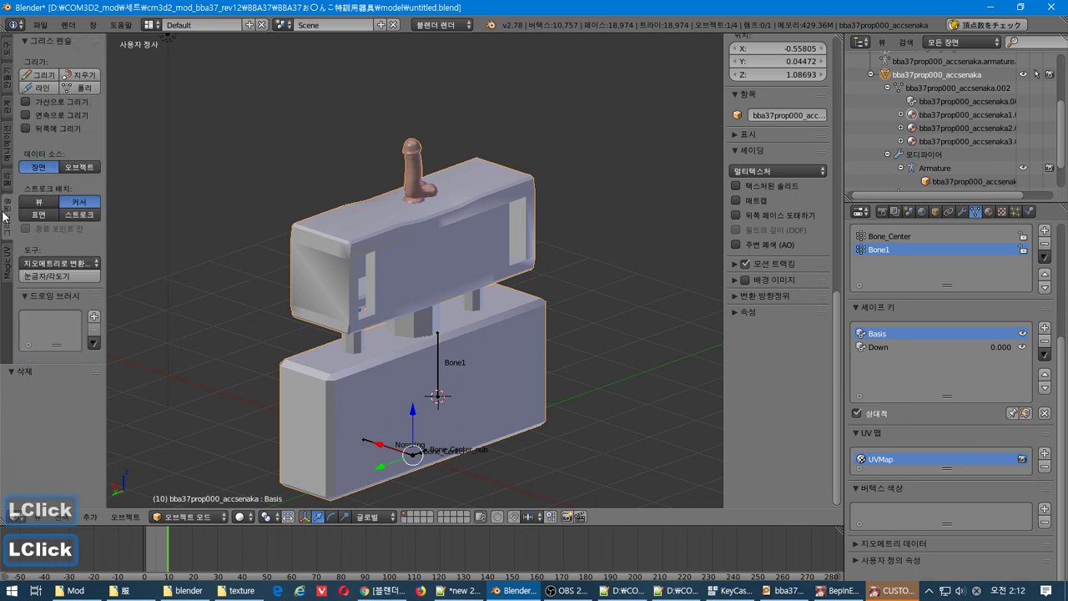
pyautogui.click(4, 255)
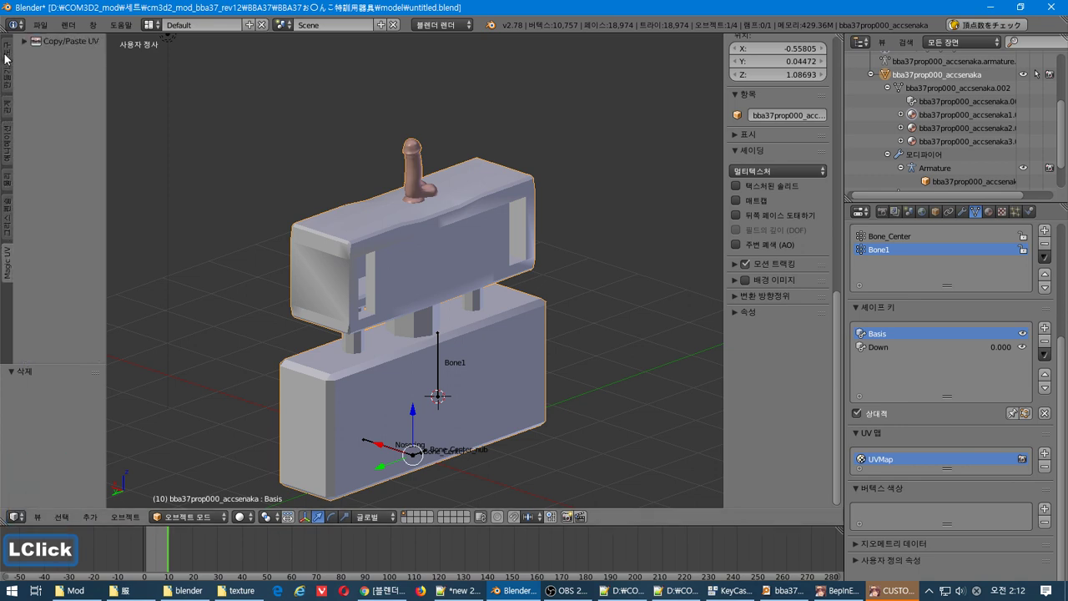
pyautogui.click(7, 53)
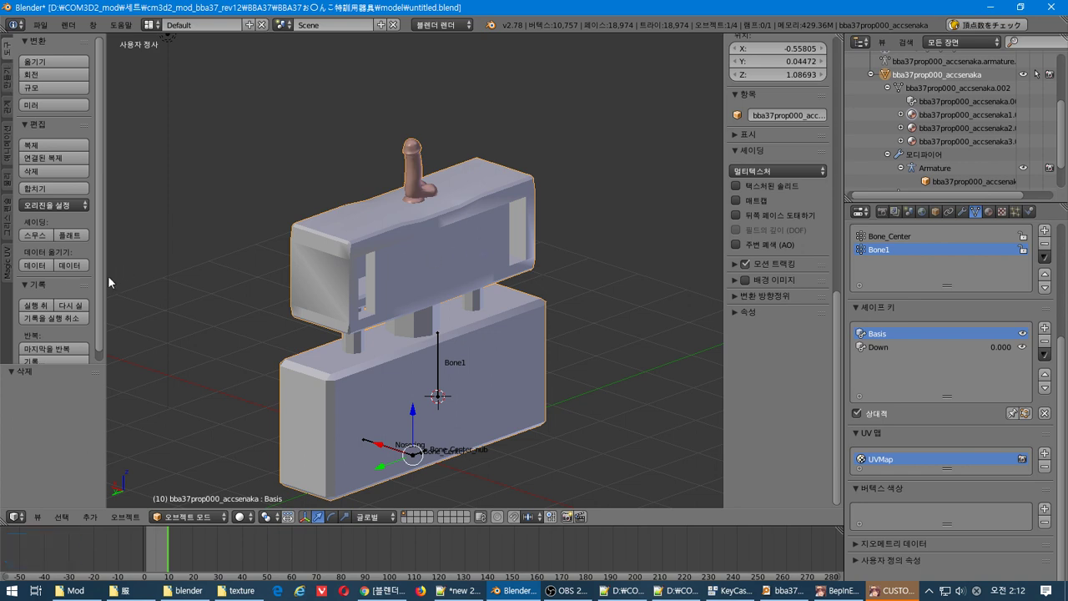
# Look through the Edit Mode tool categories for the prop mesh, from mesh tools and creation to shading, grease pencil and Magic UV.
pyautogui.press('Tab')
pyautogui.scroll(-2, 102, 185)
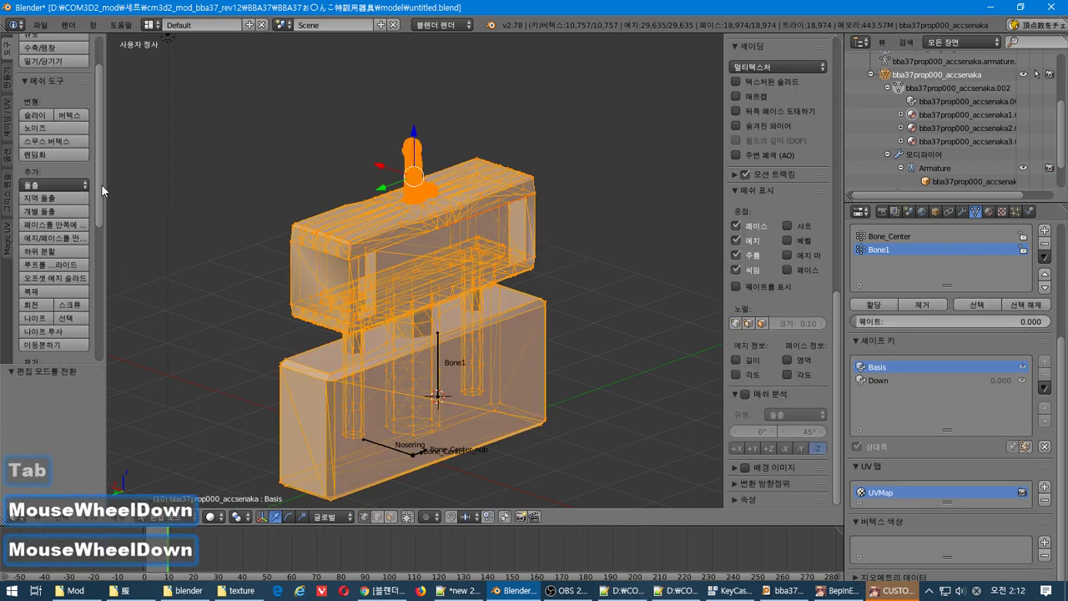
pyautogui.moveTo(101, 187); pyautogui.dragTo(104, 354)
pyautogui.click(6, 112)
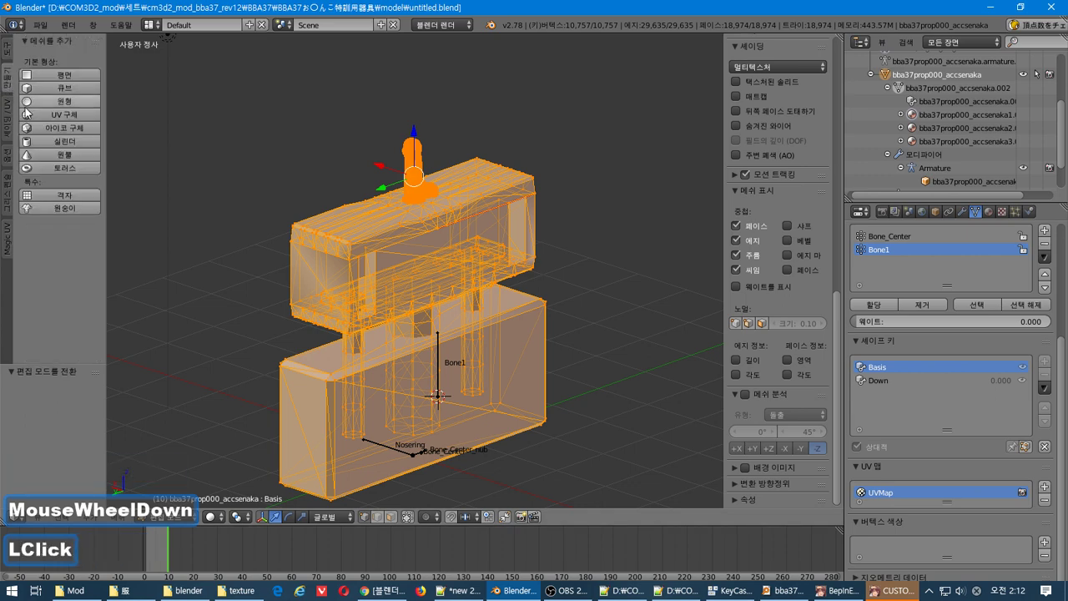
pyautogui.click(5, 111)
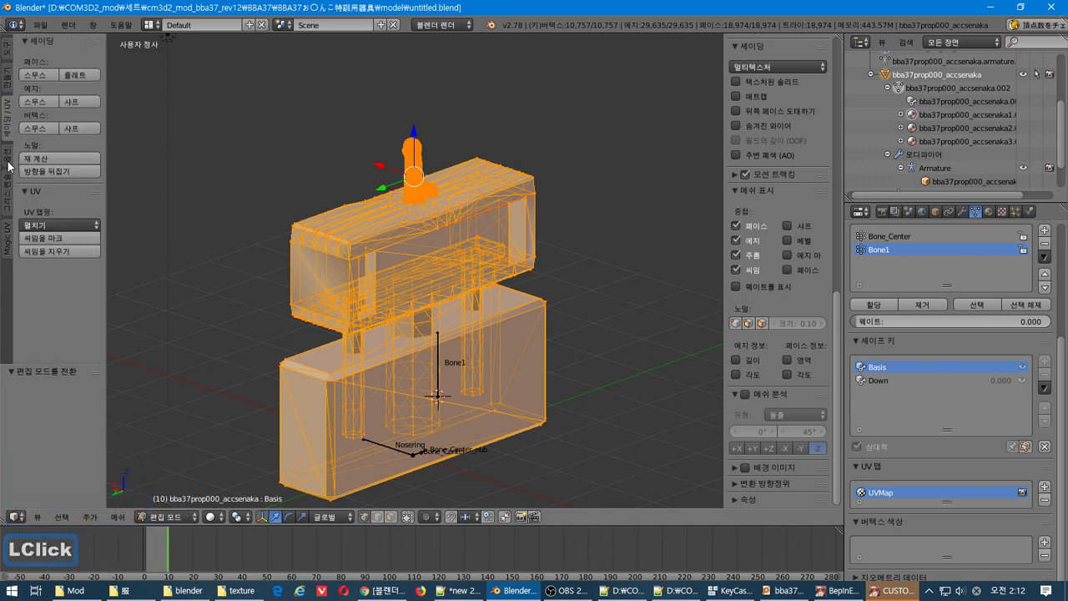
pyautogui.click(6, 188)
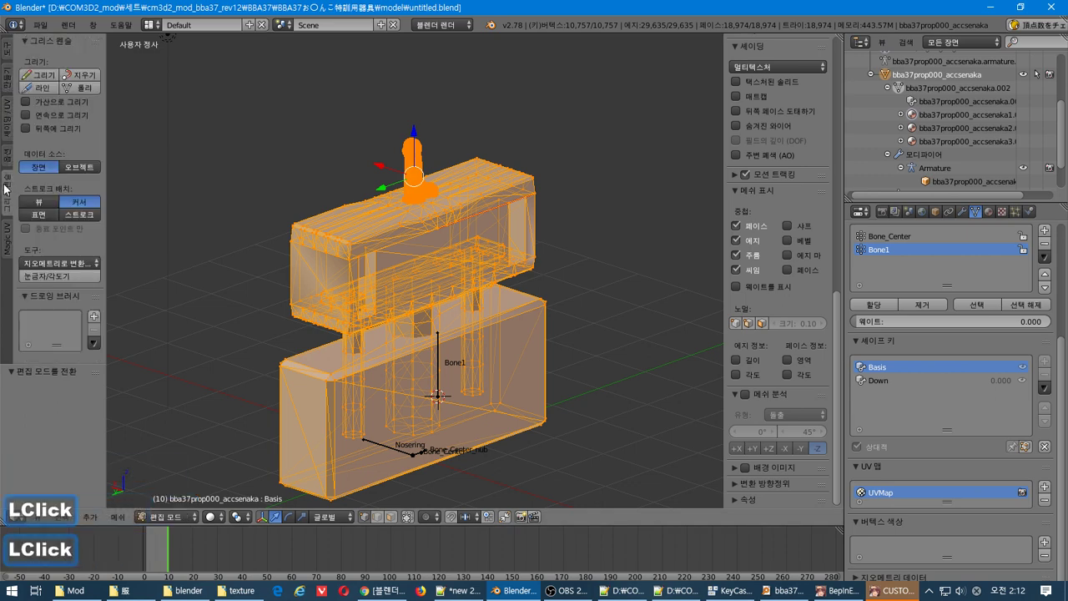
pyautogui.click(7, 227)
pyautogui.click(5, 52)
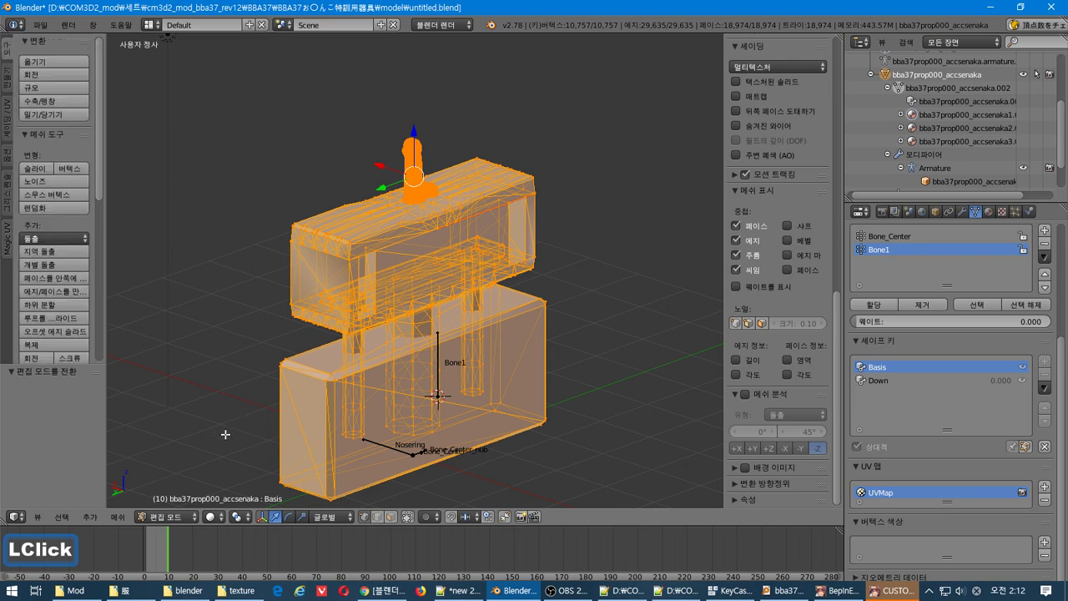
# In Weight Paint mode, enable vertex selection and apply the arithmetic operation in add mode to Bone1's weights on the selected vertices.
pyautogui.click(169, 517)
pyautogui.click(197, 444)
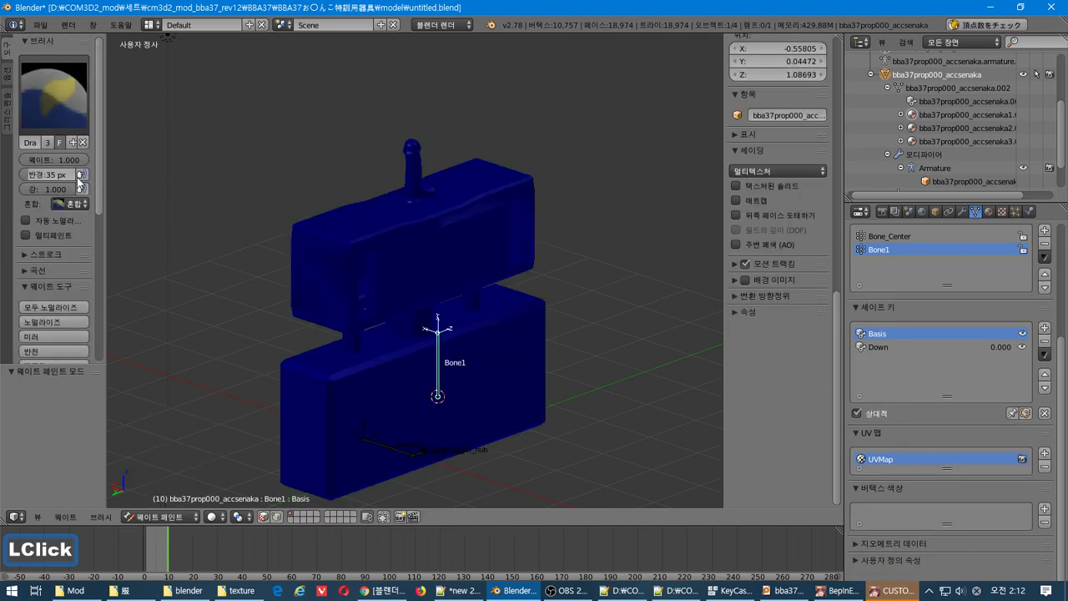
pyautogui.moveTo(100, 160); pyautogui.dragTo(103, 331)
pyautogui.click(76, 223)
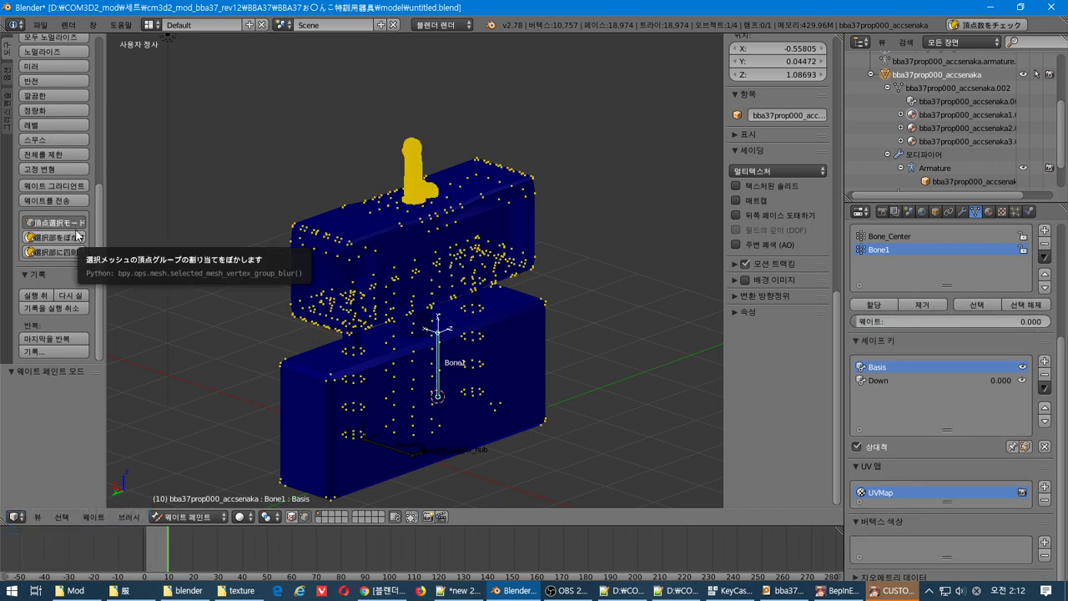
pyautogui.click(75, 202)
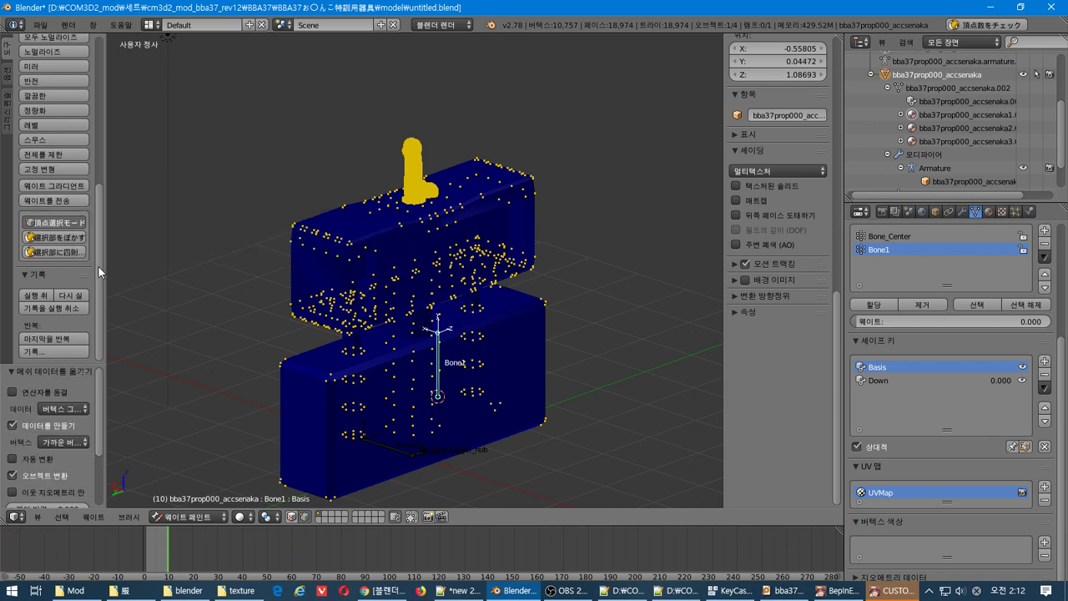
pyautogui.click(78, 243)
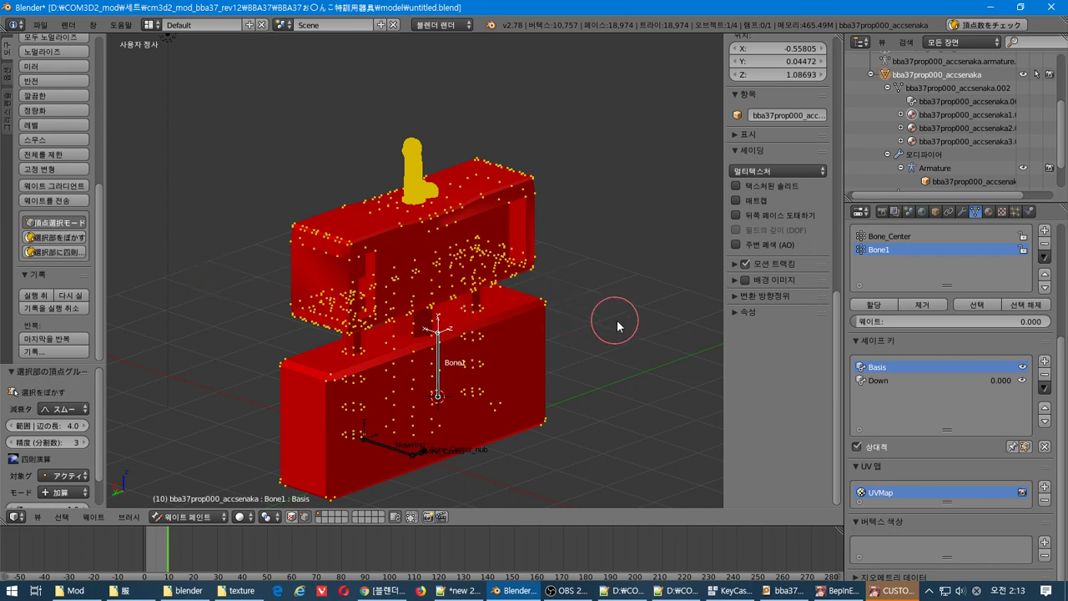
# Make Bone_Center the active vertex group and inspect its weights on the mesh.
pyautogui.click(909, 237)
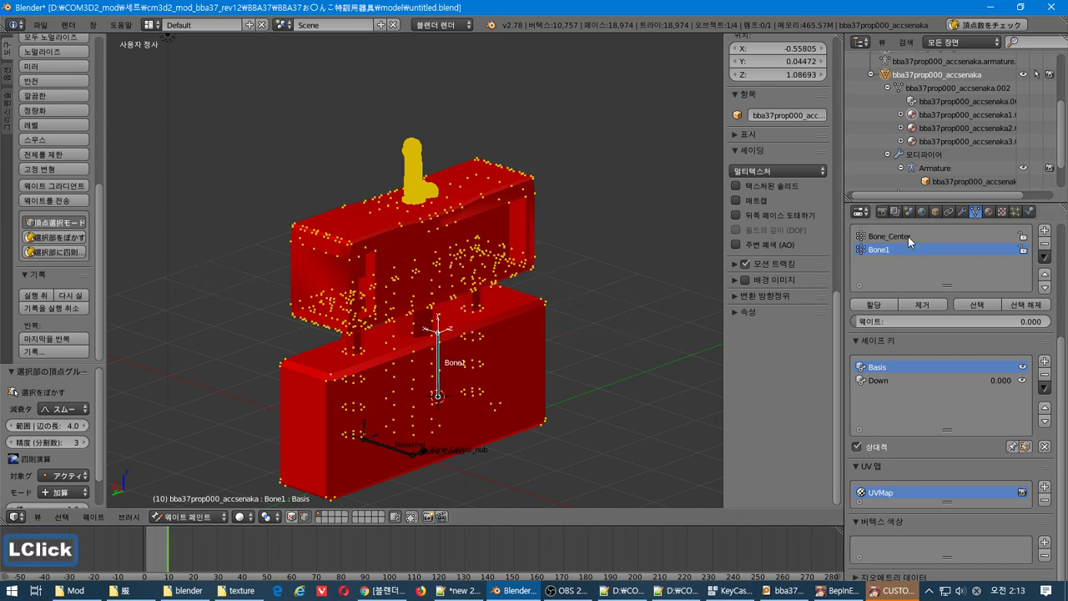
pyautogui.doubleClick(377, 276)
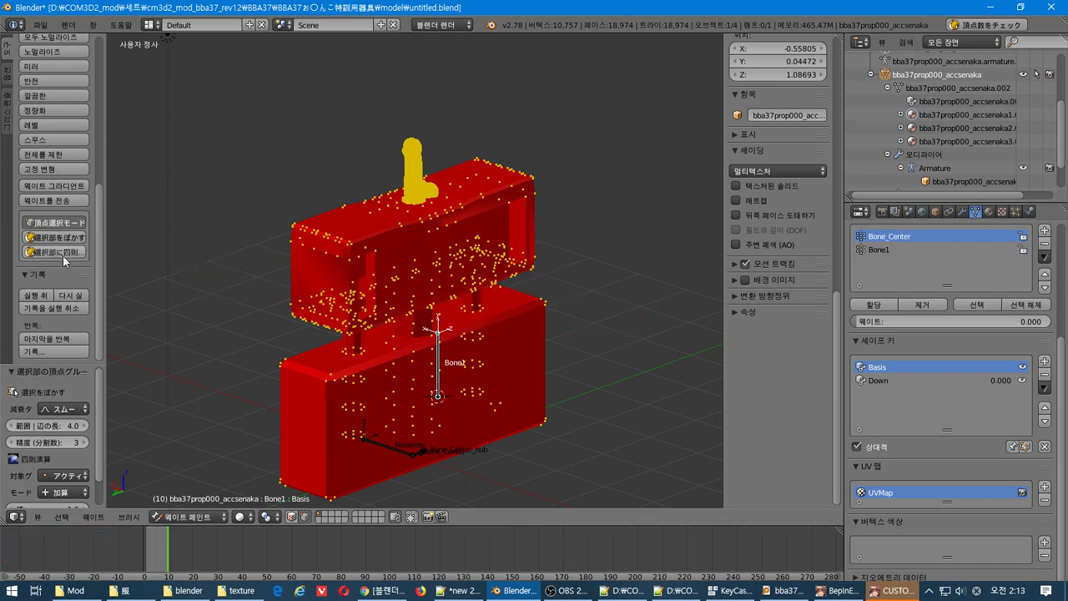
pyautogui.press('Tab')
pyautogui.press('Tab')
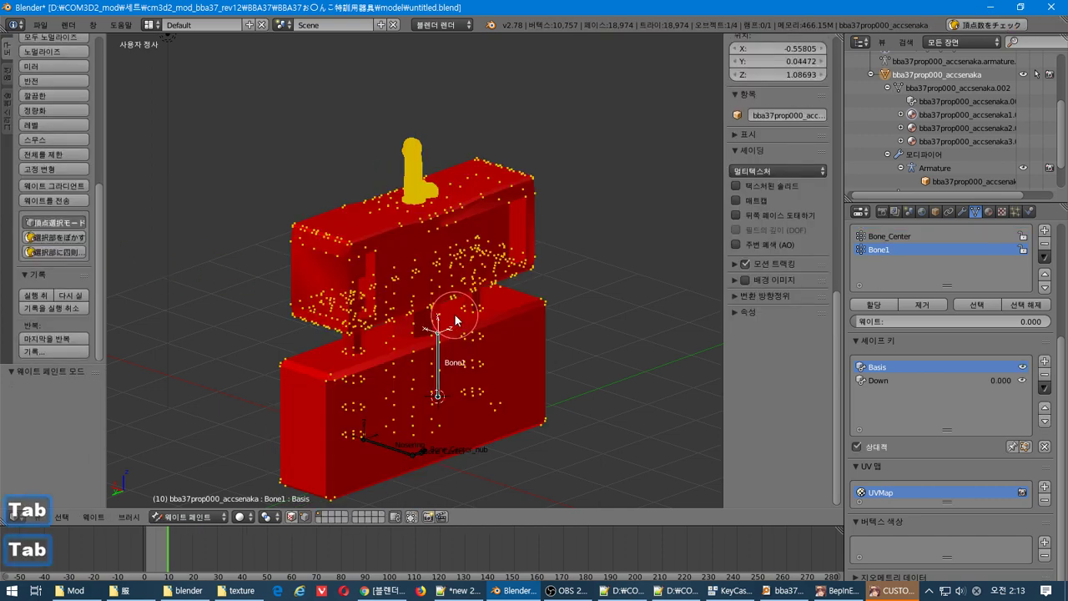
pyautogui.click(912, 237)
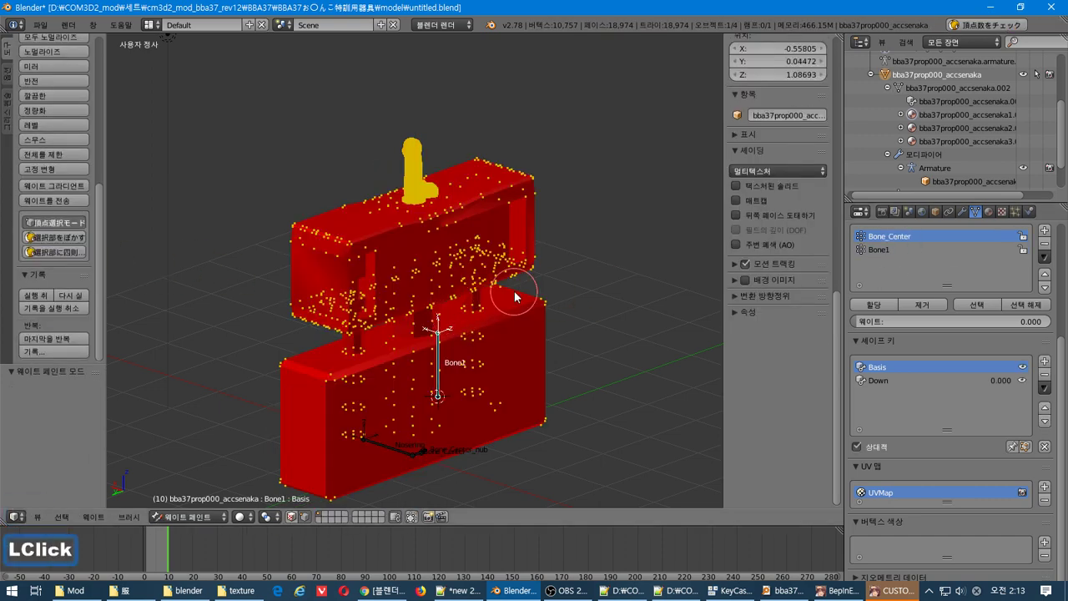
pyautogui.moveTo(514, 291)
pyautogui.mouseDown(button='middle')
pyautogui.moveTo(525, 274)
pyautogui.moveTo(518, 279)
pyautogui.mouseUp(button='middle')
pyautogui.scroll(1, 450, 285)
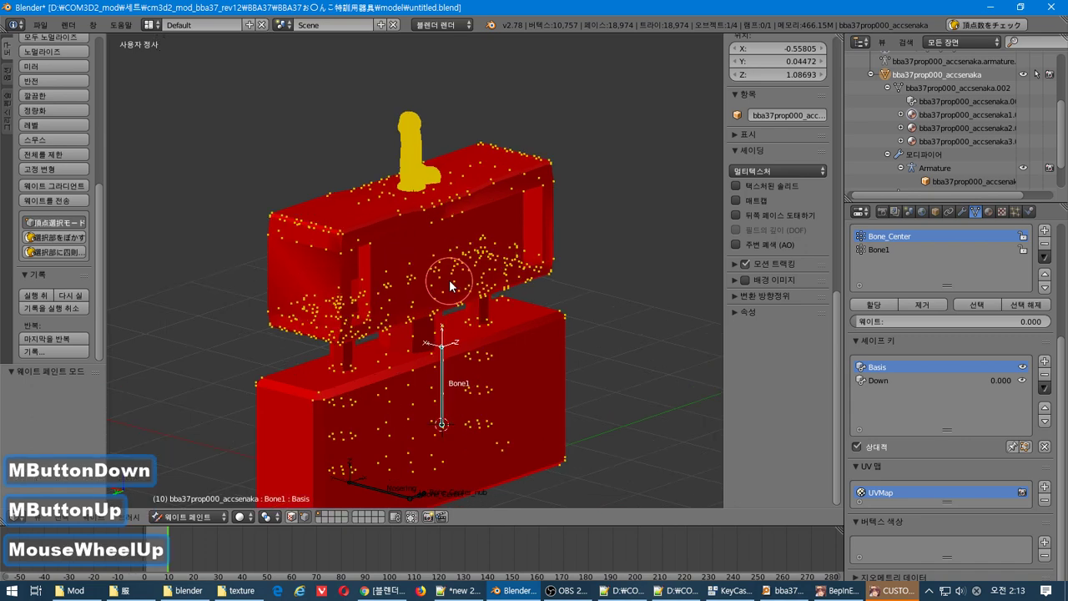
# Leave vertex selection and pick the Bone_Center and Bone1 bones in turn to compare their painted weights.
pyautogui.rightClick(367, 490)
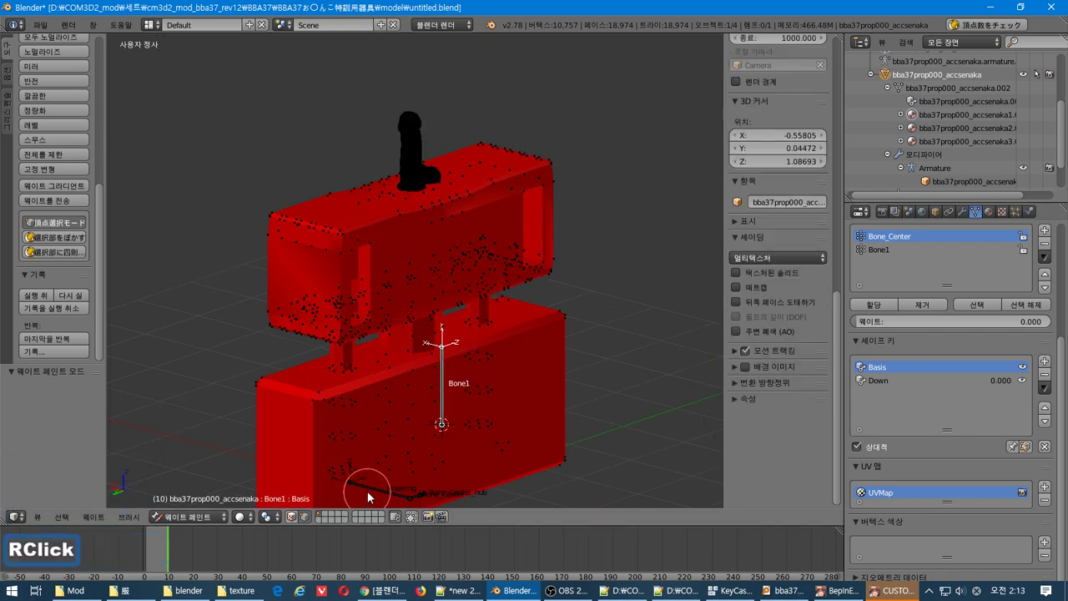
pyautogui.rightClick(377, 491)
pyautogui.rightClick(377, 488)
pyautogui.rightClick(375, 486)
pyautogui.rightClick(376, 486)
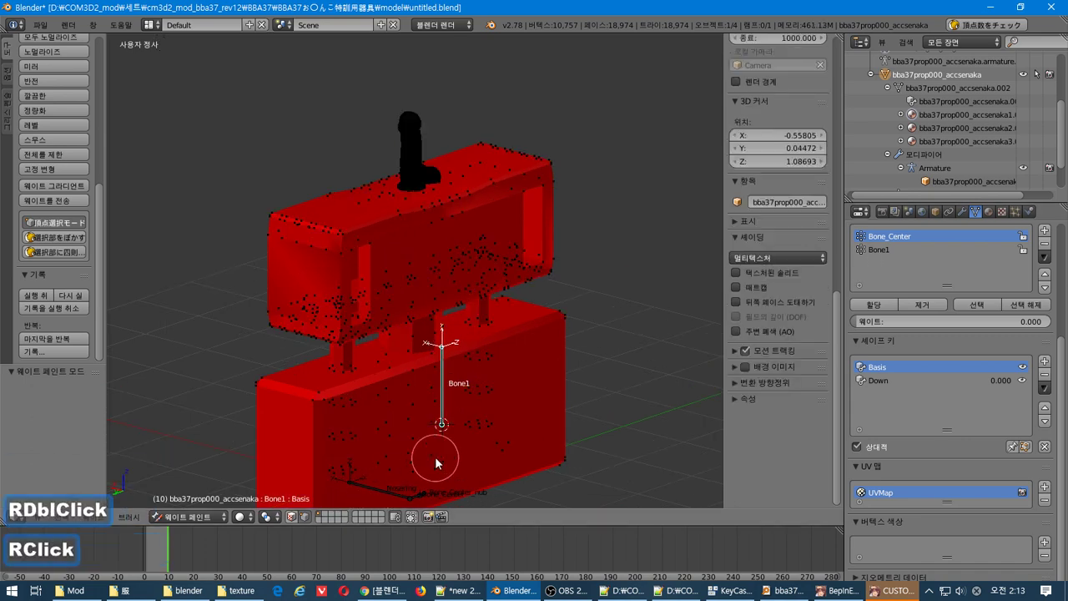
pyautogui.keyDown('shift'); pyautogui.moveTo(375, 487); pyautogui.dragTo(367, 452, button='middle'); pyautogui.keyUp('shift')
pyautogui.rightClick(400, 461)
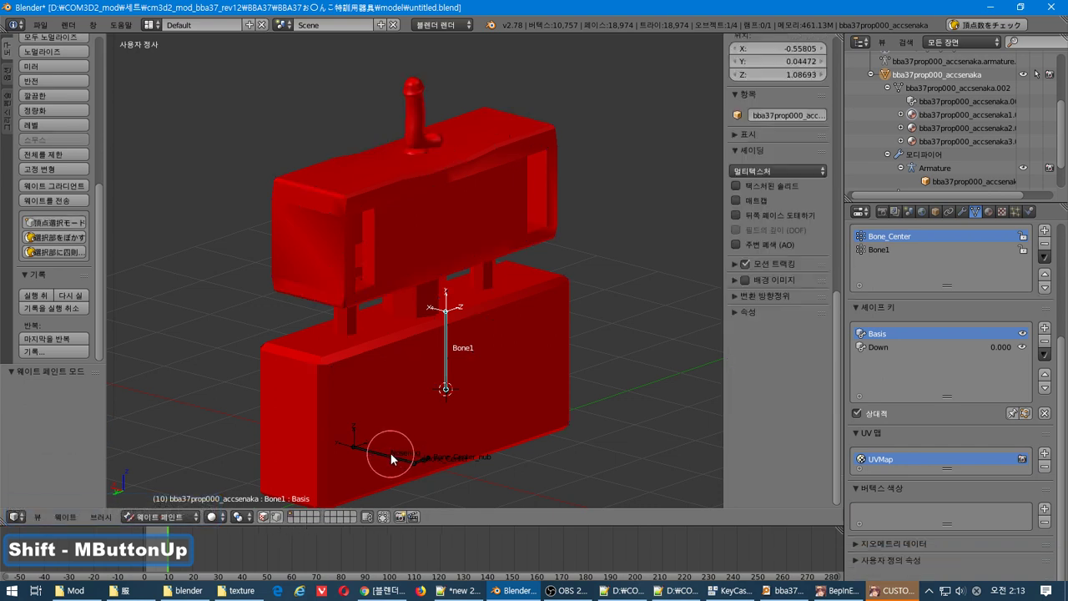
pyautogui.rightClick(426, 463)
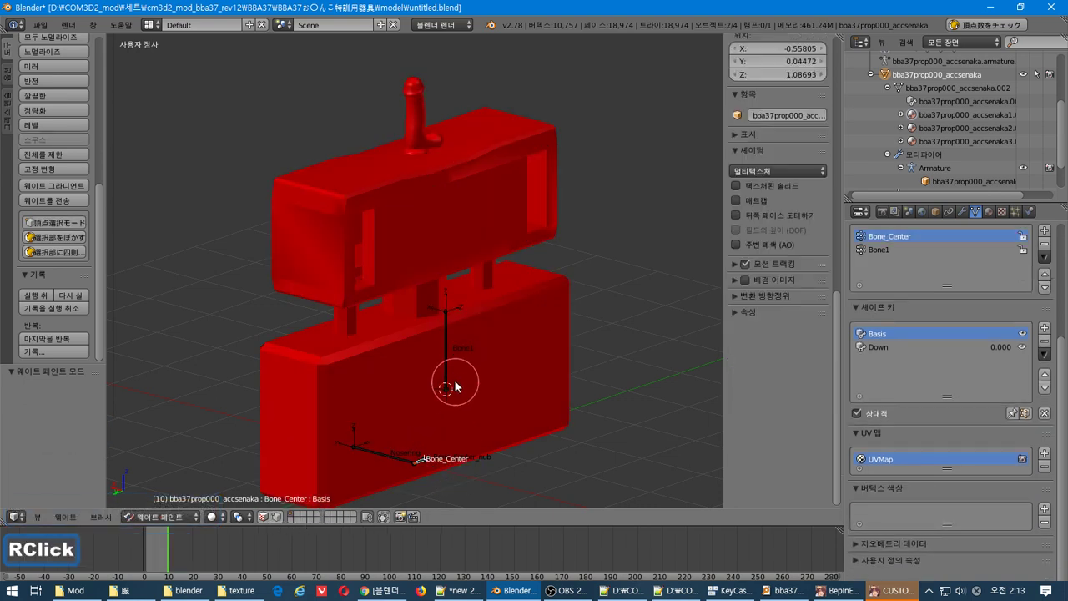
pyautogui.rightClick(447, 357)
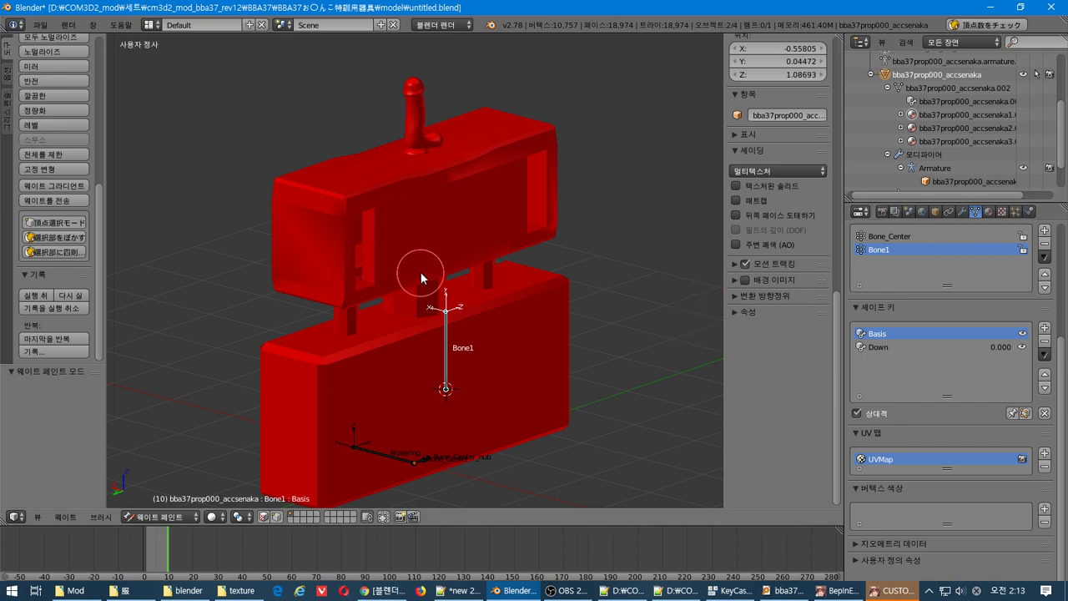
# Return to Edit Mode, pick a face on the upper box and extend the selection to all faces with the same material.
pyautogui.press('a')
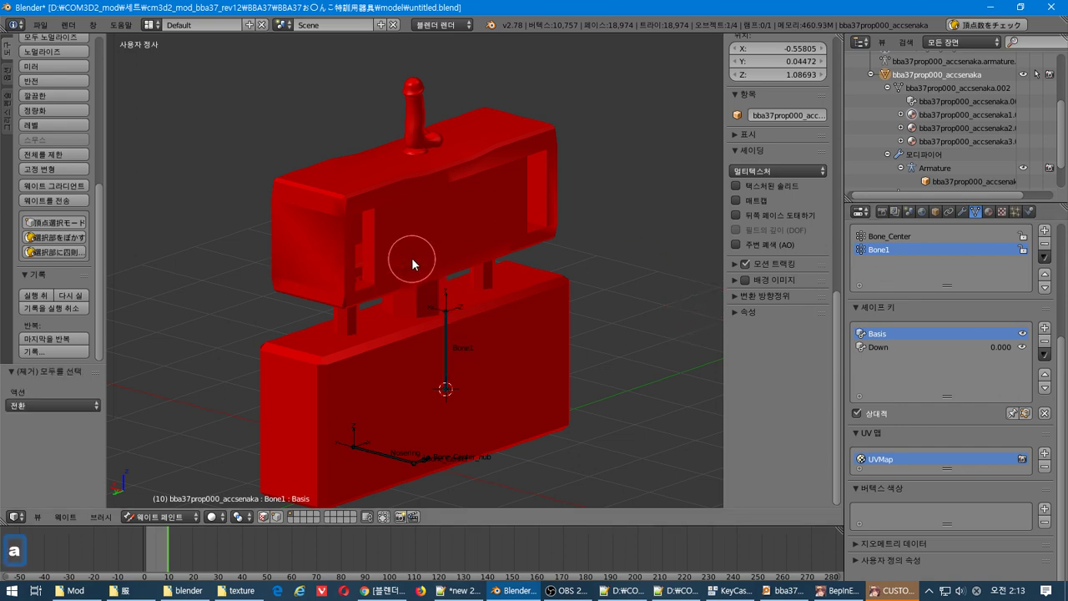
pyautogui.rightClick(335, 351)
pyautogui.click(163, 516)
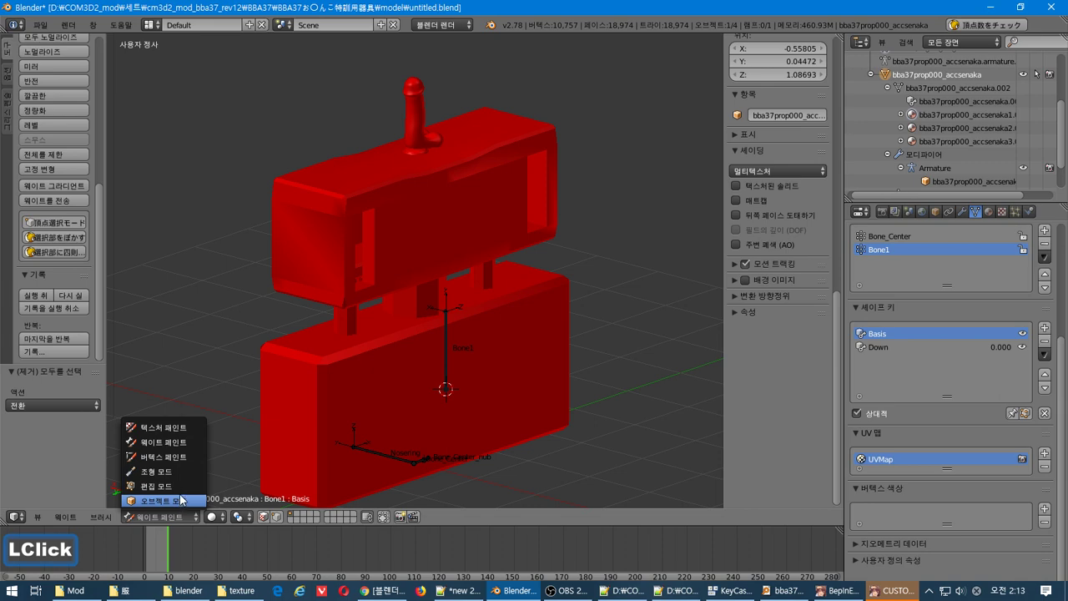
pyautogui.click(155, 485)
pyautogui.rightClick(343, 194)
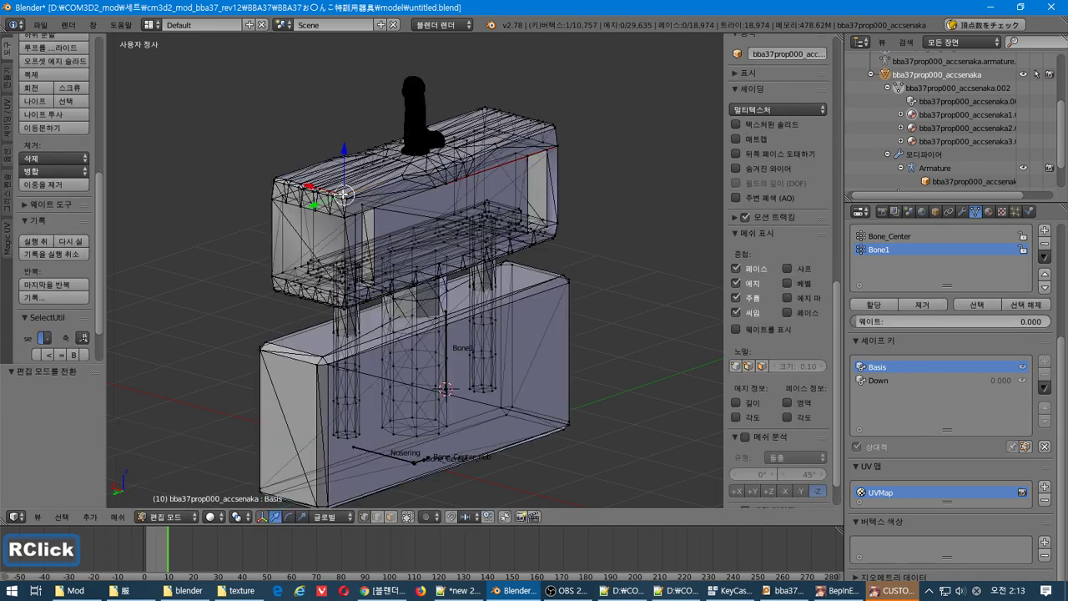
pyautogui.click(390, 517)
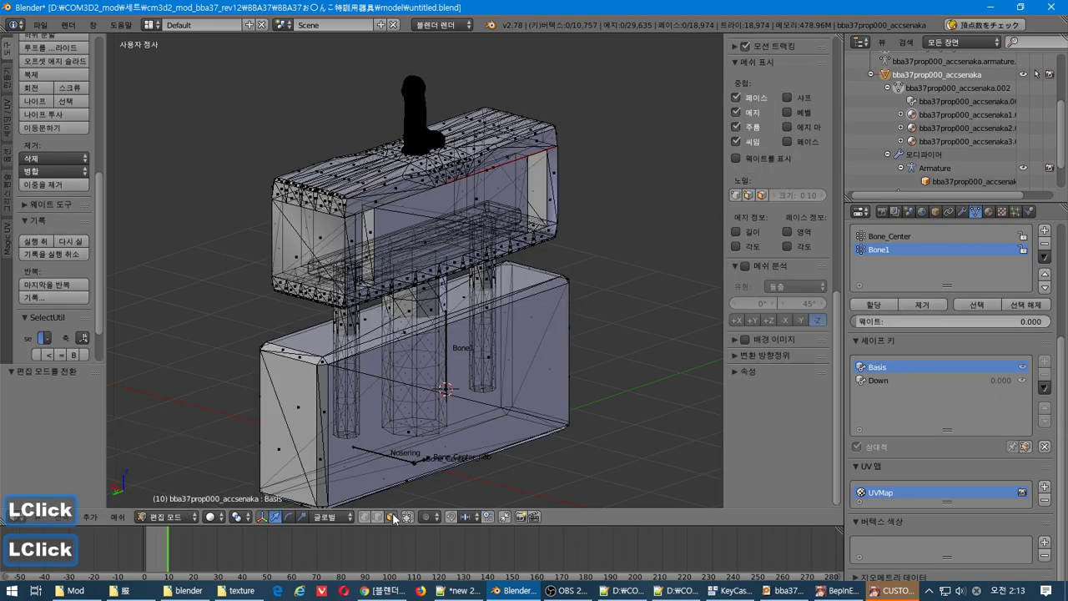
pyautogui.rightClick(393, 208)
pyautogui.rightClick(374, 203)
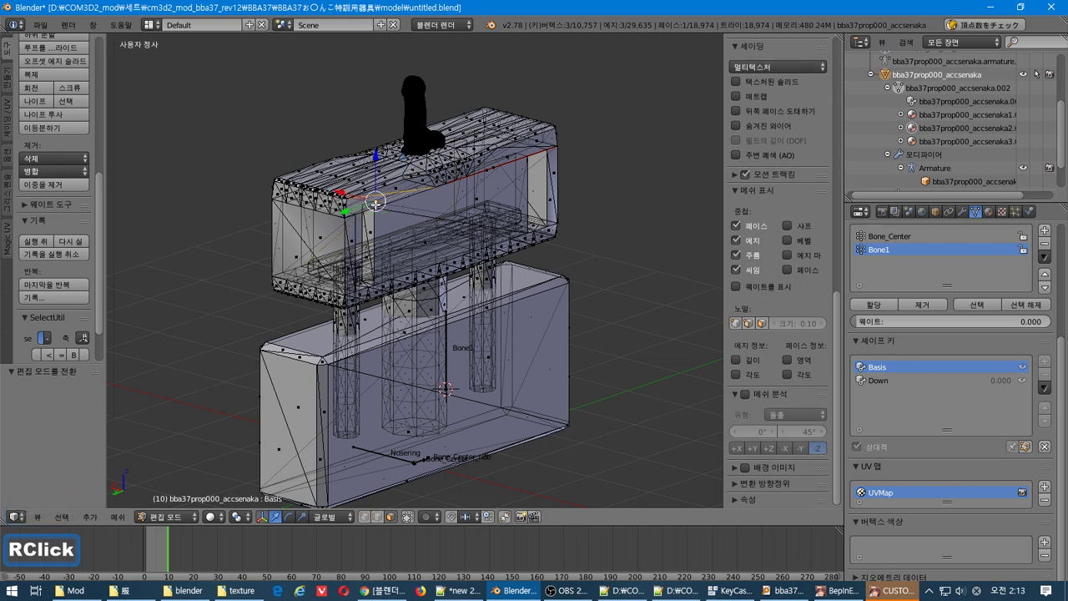
pyautogui.click(62, 516)
pyautogui.moveTo(141, 370)
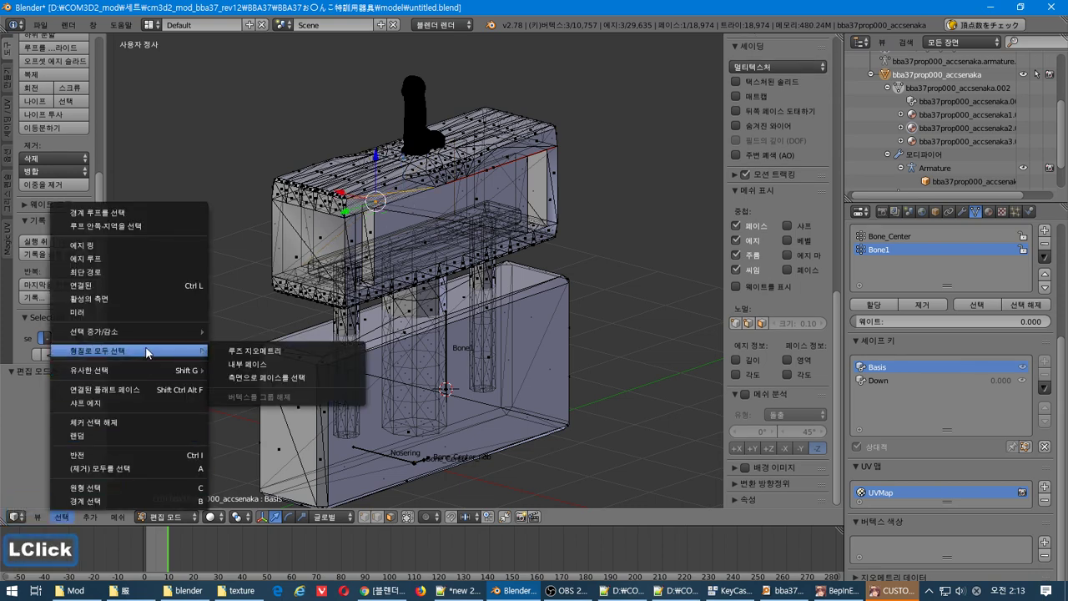
pyautogui.click(247, 371)
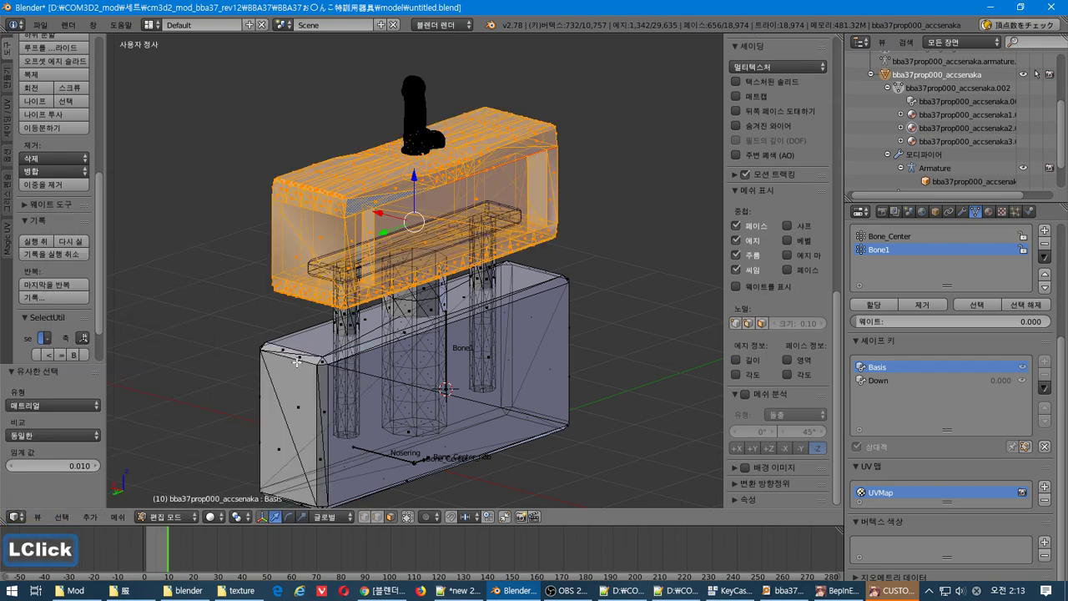
# Add the upright part on top of the box to the face selection and grow the selection four times.
pyautogui.press('b')
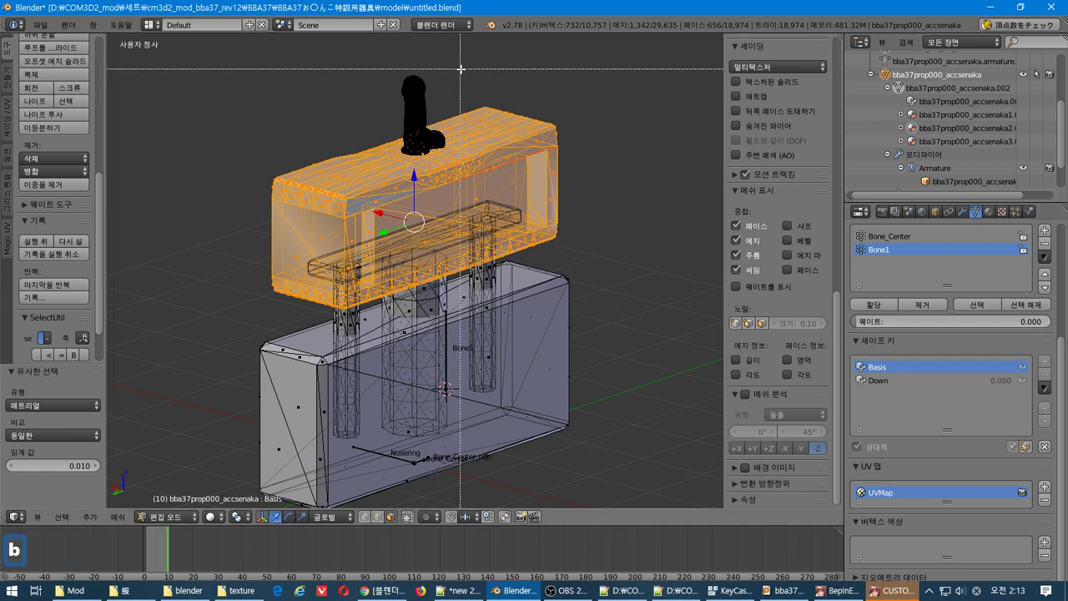
pyautogui.keyDown('shift'); pyautogui.moveTo(465, 65); pyautogui.dragTo(342, 182); pyautogui.keyUp('shift')
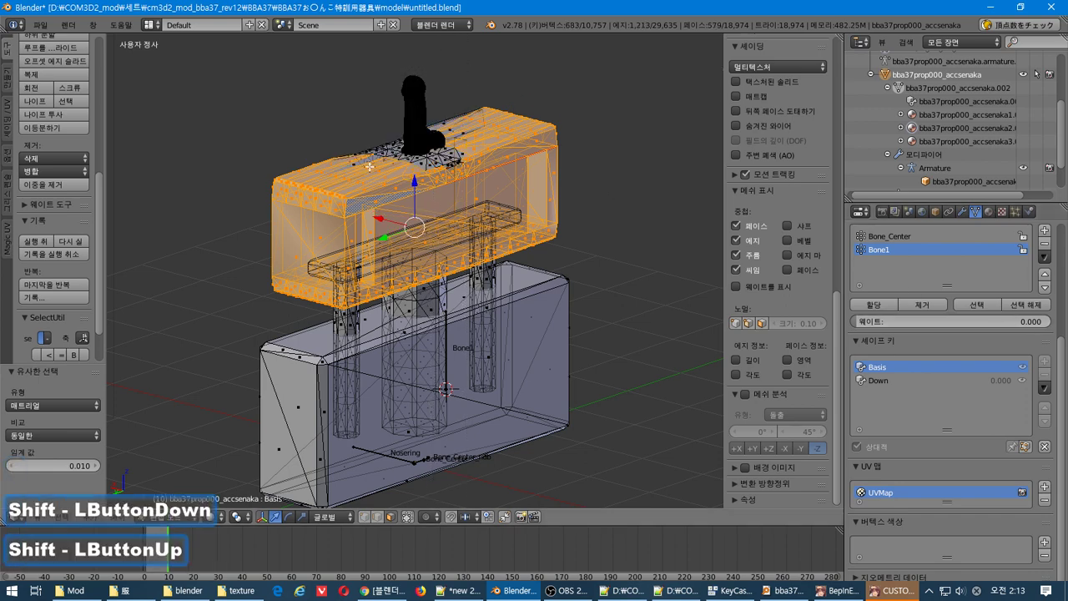
pyautogui.press('b')
pyautogui.moveTo(465, 59); pyautogui.dragTo(376, 169)
pyautogui.press('ctrl+KP_Add')
pyautogui.press('ctrl+KP_Add')
pyautogui.press('ctrl+KP_Add')
pyautogui.press('ctrl+KP_Add')
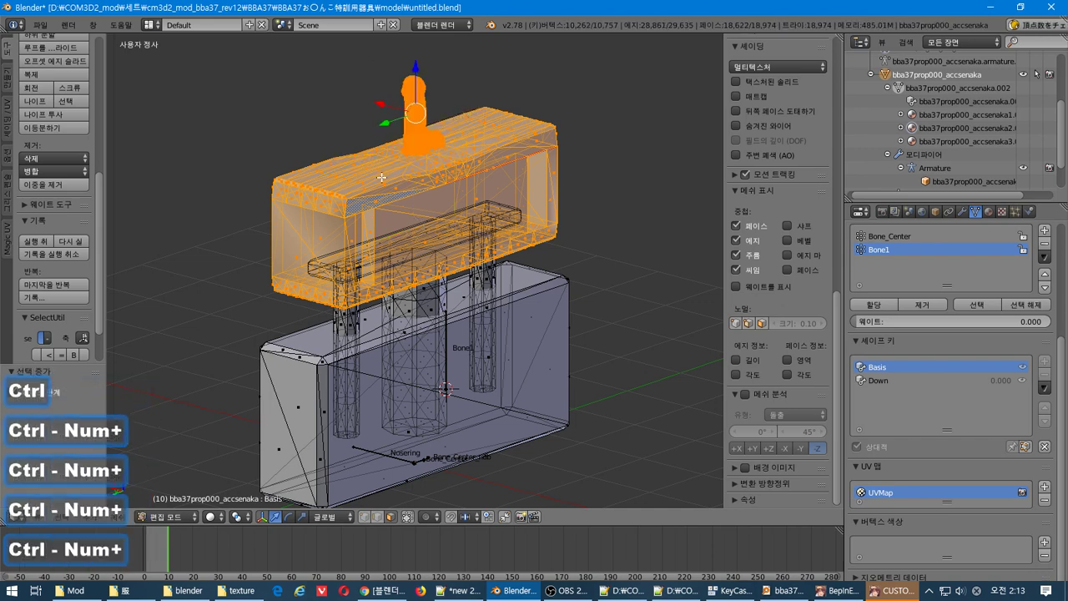
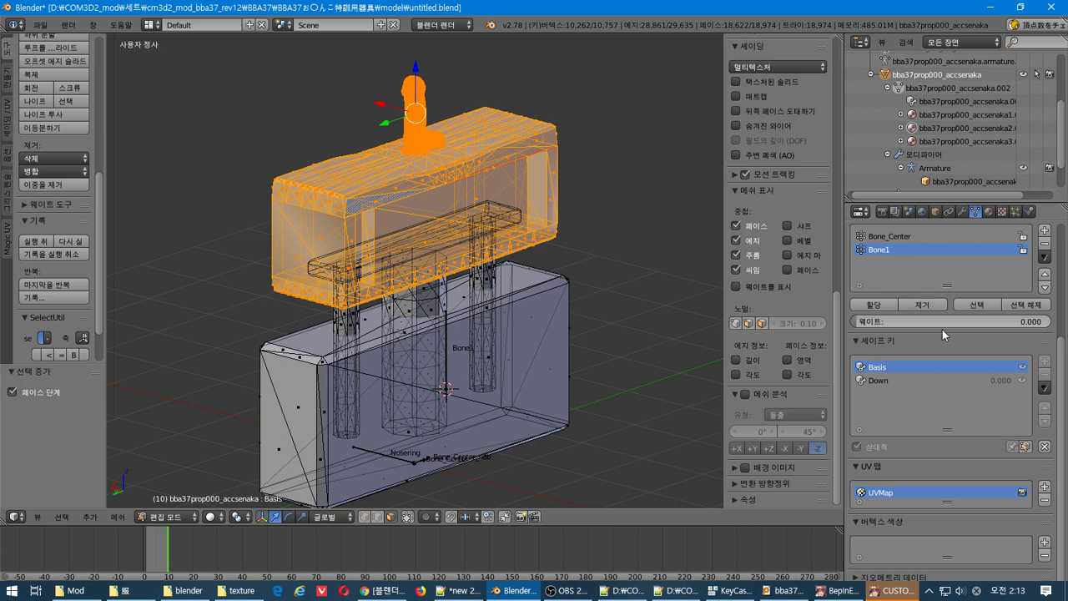
# Remove the selected upper part of the prop from the Bone_Center vertex group.
pyautogui.moveTo(926, 321)
pyautogui.mouseDown()
pyautogui.moveTo(993, 321)
pyautogui.moveTo(926, 321)
pyautogui.mouseUp()
pyautogui.click(915, 237)
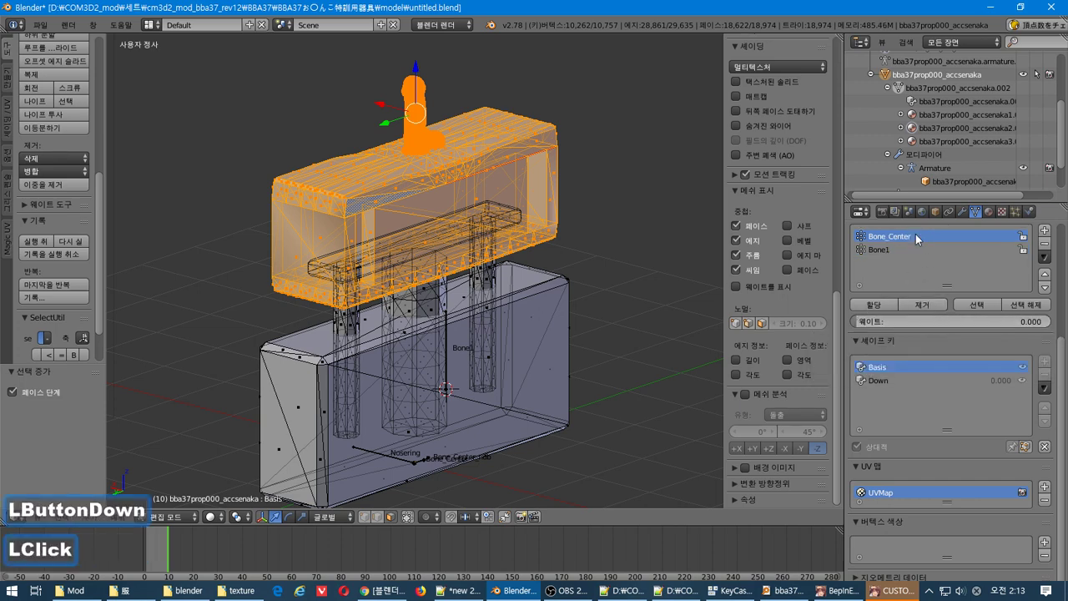
pyautogui.click(918, 306)
# Clear the selection, box-select faces across the lower base and pillars, and extend it to all faces with the same material.
pyautogui.moveTo(533, 309); pyautogui.dragTo(494, 323, button='middle')
pyautogui.press('a')
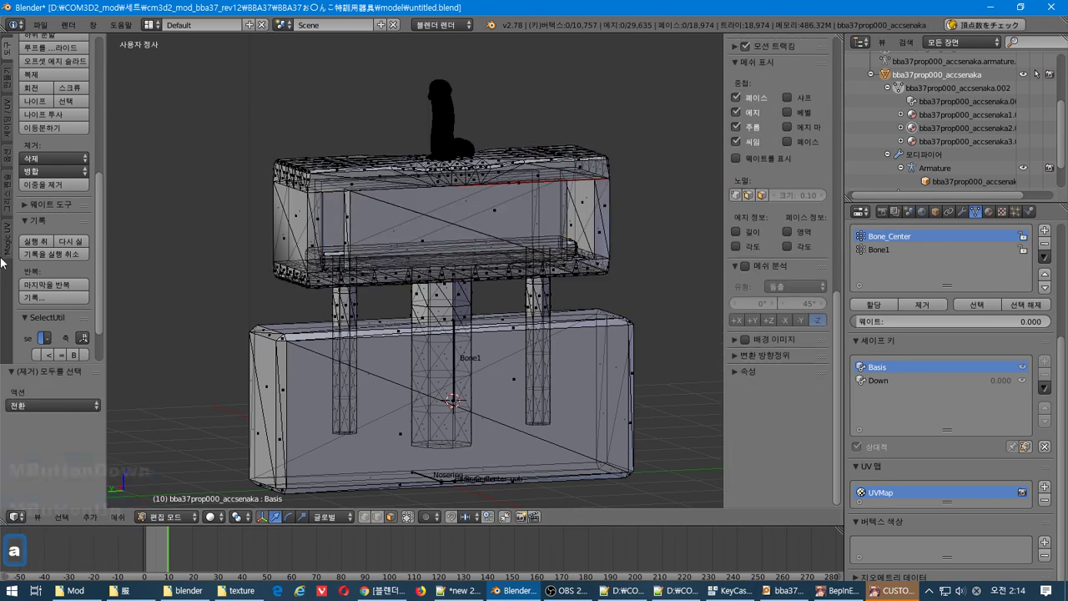
pyautogui.press('b')
pyautogui.moveTo(722, 307); pyautogui.dragTo(238, 367)
pyautogui.click(61, 517)
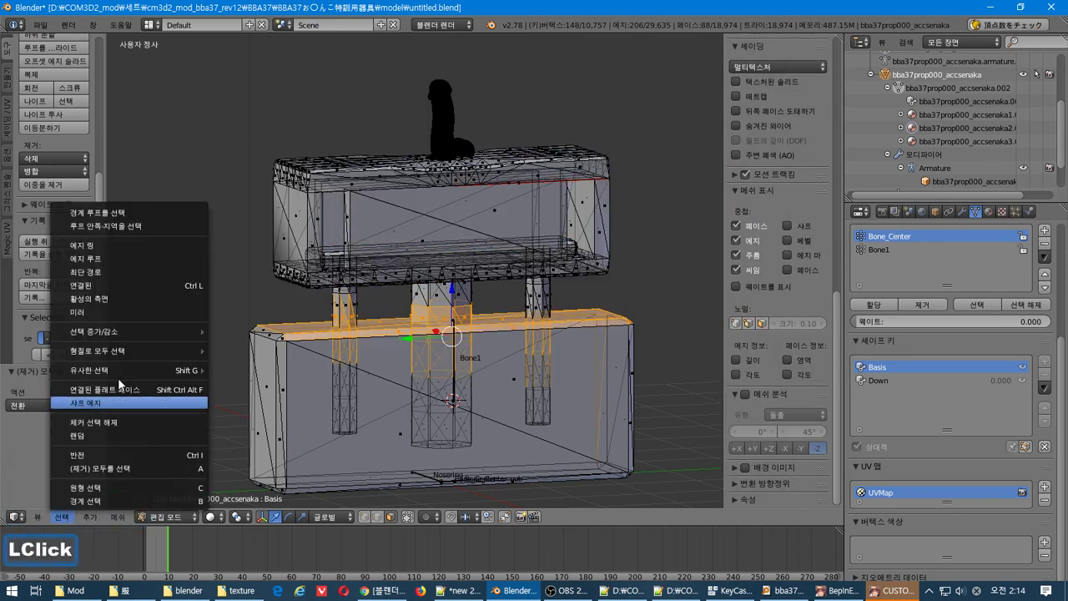
pyautogui.moveTo(138, 353)
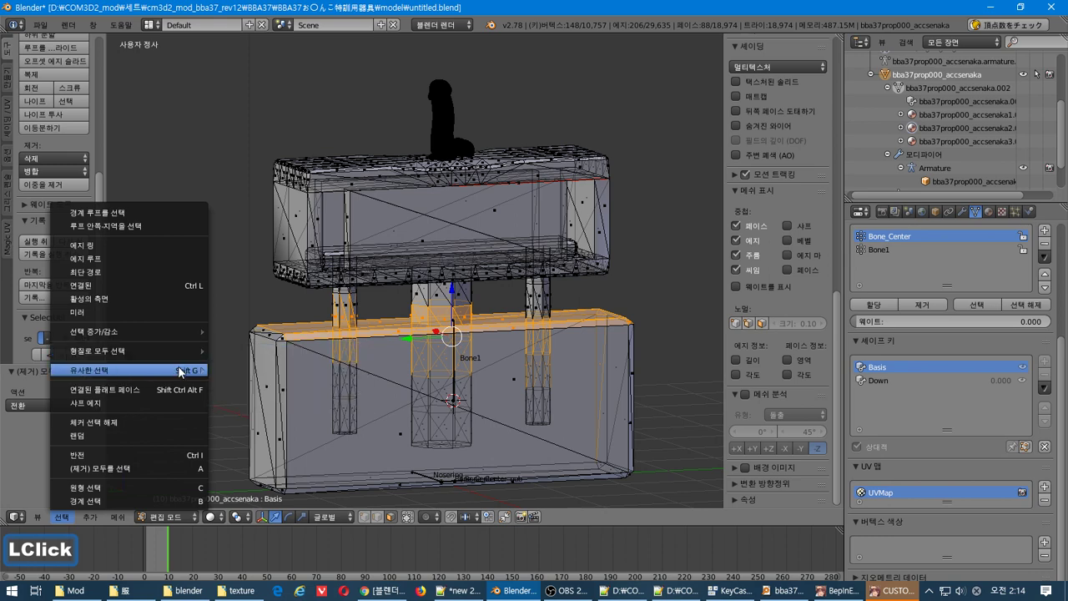
pyautogui.moveTo(178, 366)
pyautogui.click(230, 369)
pyautogui.moveTo(233, 367); pyautogui.dragTo(265, 369, button='middle')
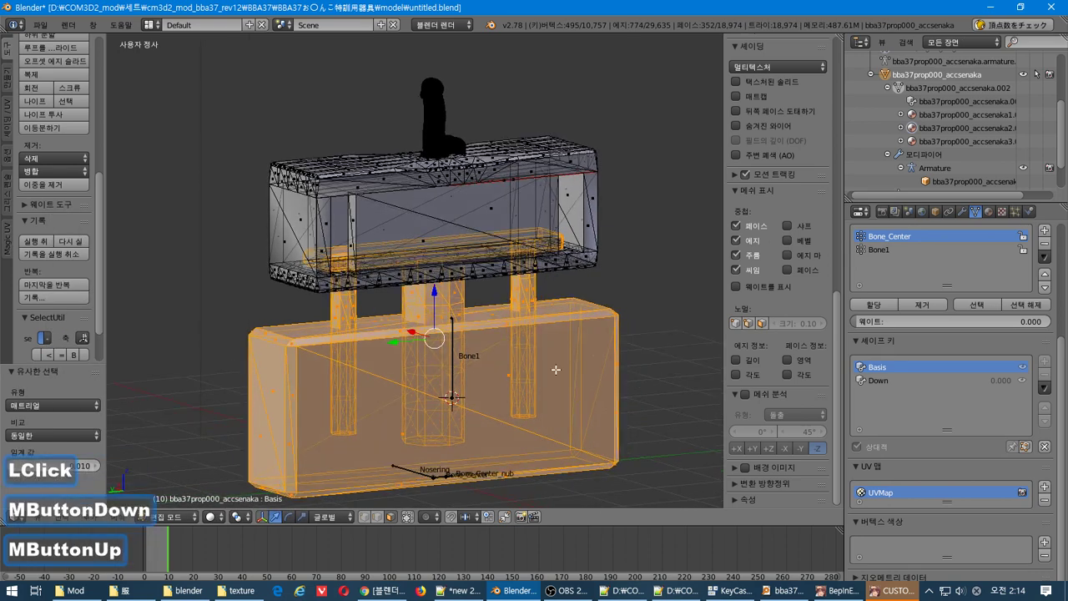
# Remove the selected base and pillars from the Bone1 vertex group and check the group weights in Weight Paint mode.
pyautogui.click(913, 250)
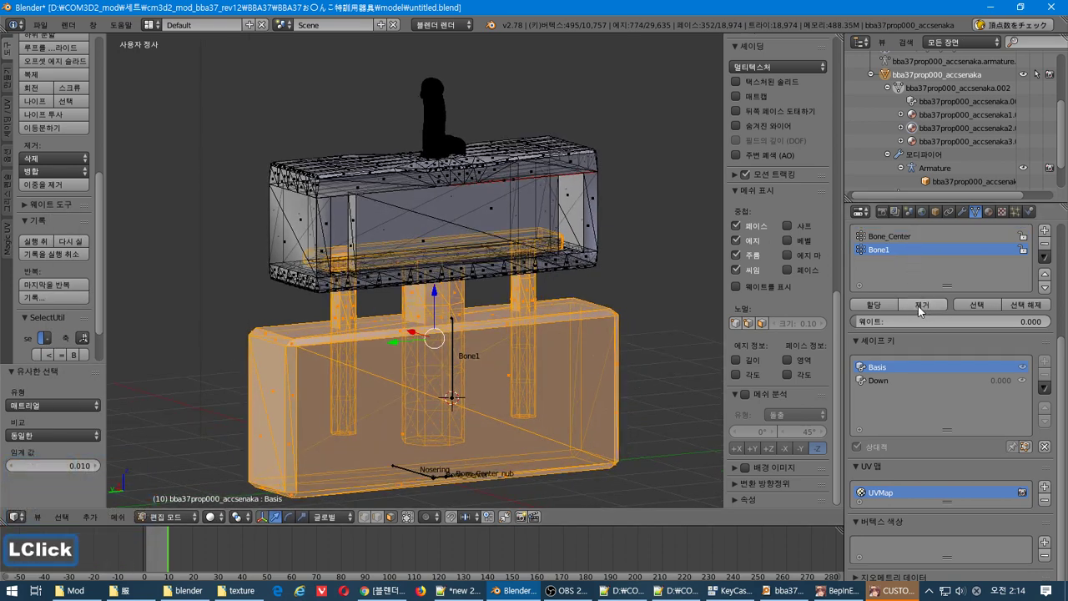
pyautogui.click(167, 516)
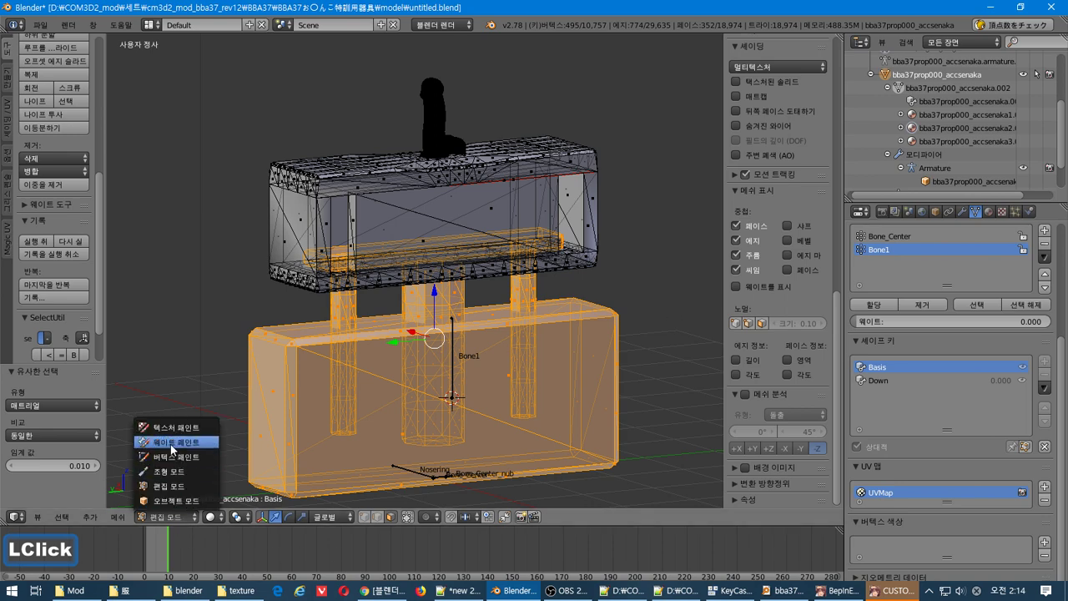
pyautogui.click(179, 441)
pyautogui.click(898, 239)
pyautogui.click(896, 245)
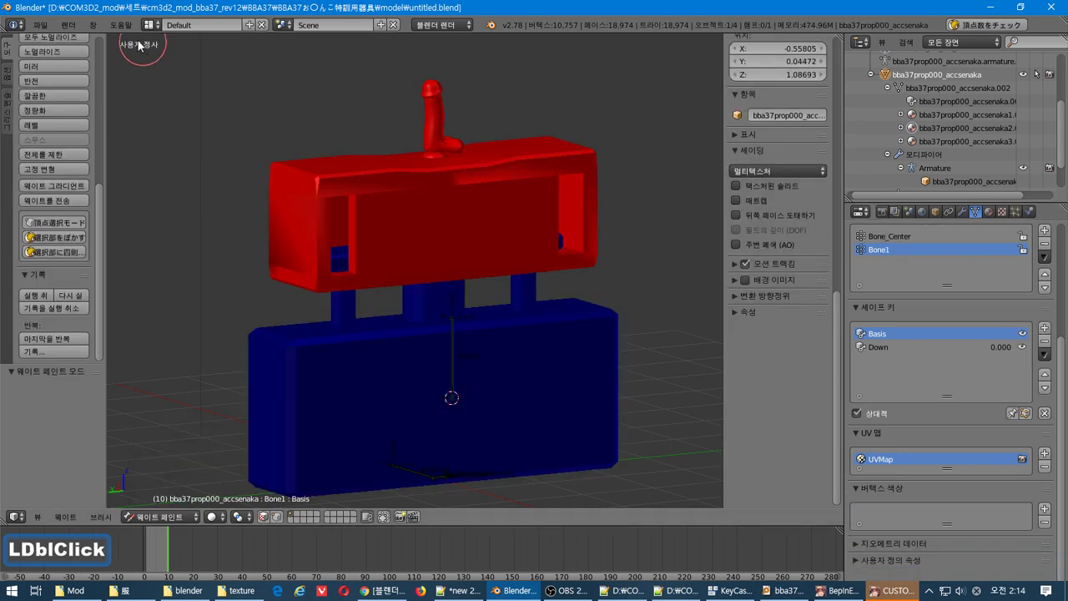
# Try to export the mesh as a CM3D2 model over bba37prop000_accsenaka.model.
pyautogui.click(40, 24)
pyautogui.moveTo(85, 283)
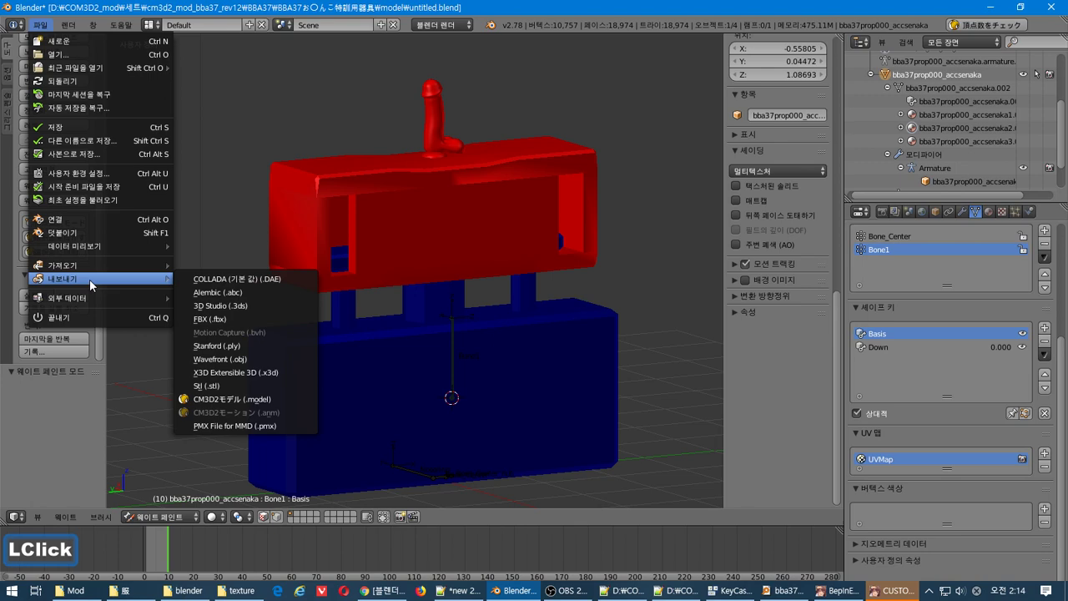
pyautogui.click(213, 398)
pyautogui.click(232, 107)
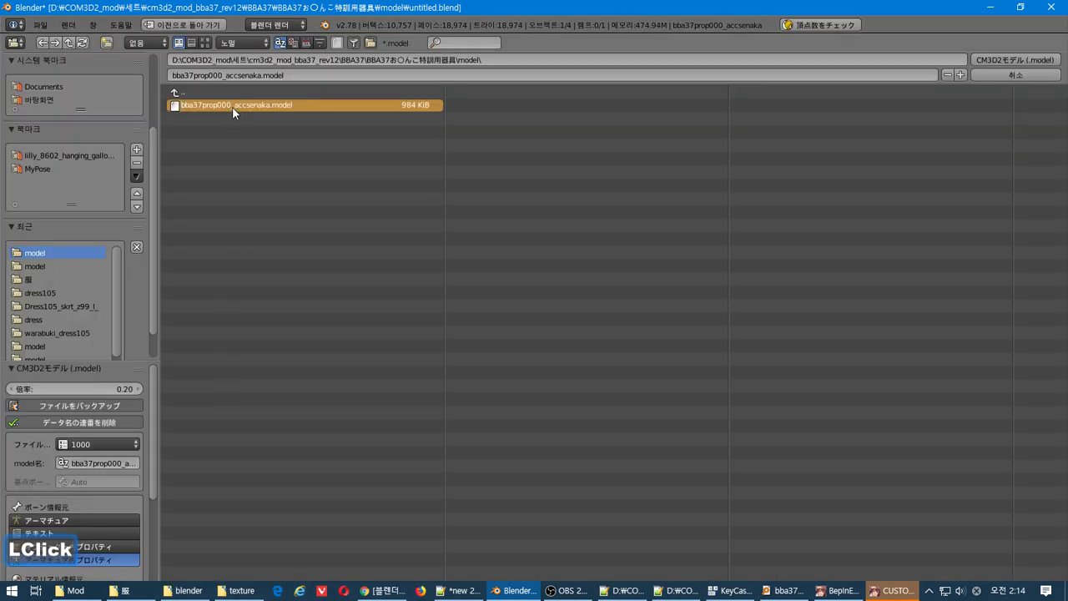
pyautogui.doubleClick(232, 106)
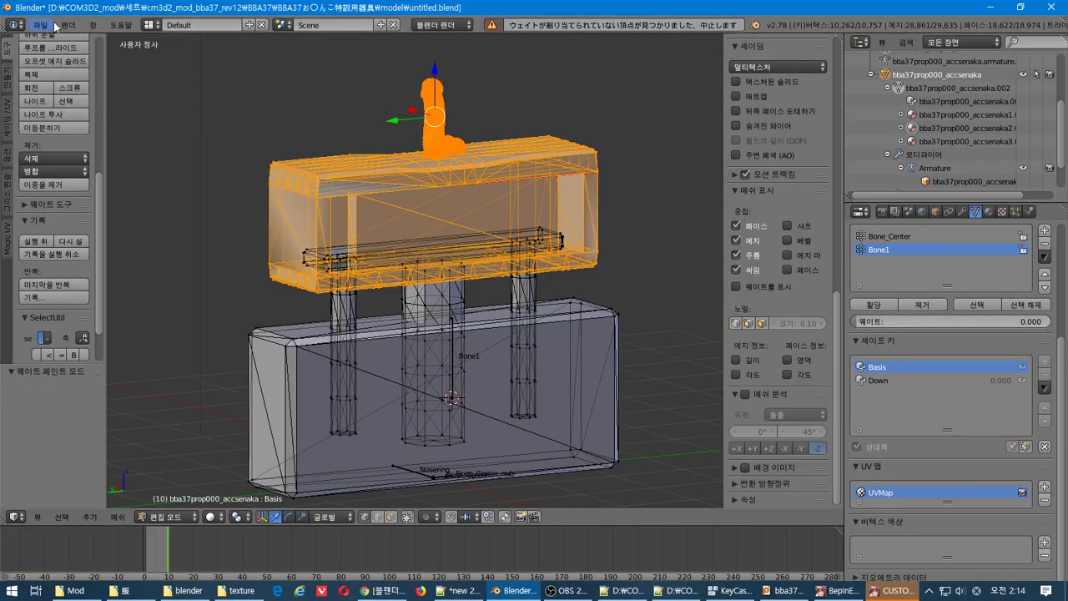
# Deselect all vertices, return to Object Mode and retry the CM3D2 model export over bba37prop000_accsenaka.model.
pyautogui.moveTo(392, 167); pyautogui.dragTo(404, 142, button='middle')
pyautogui.press('a')
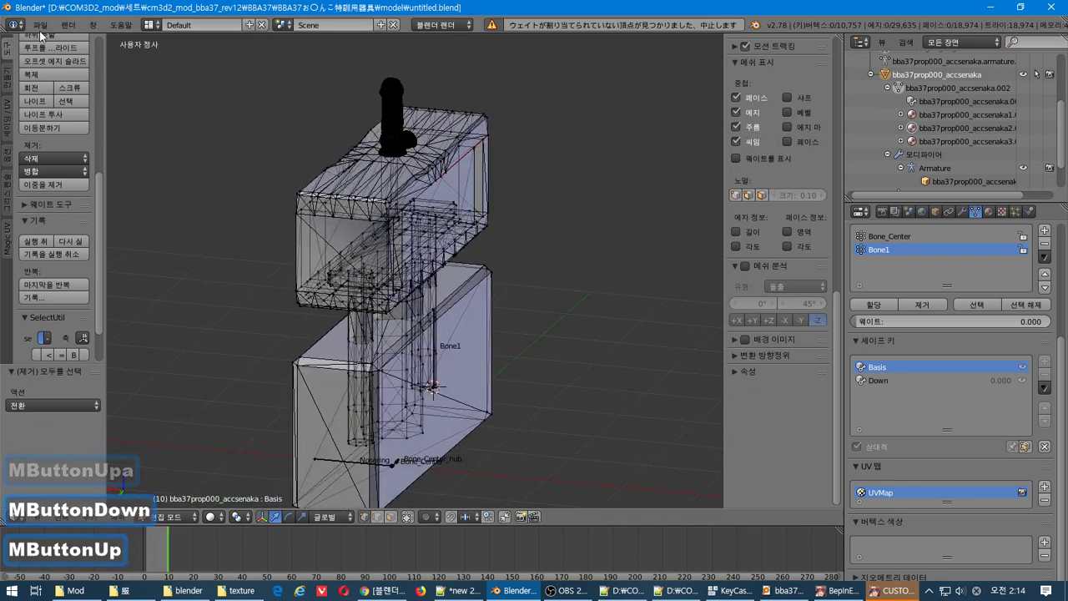
pyautogui.press('Tab')
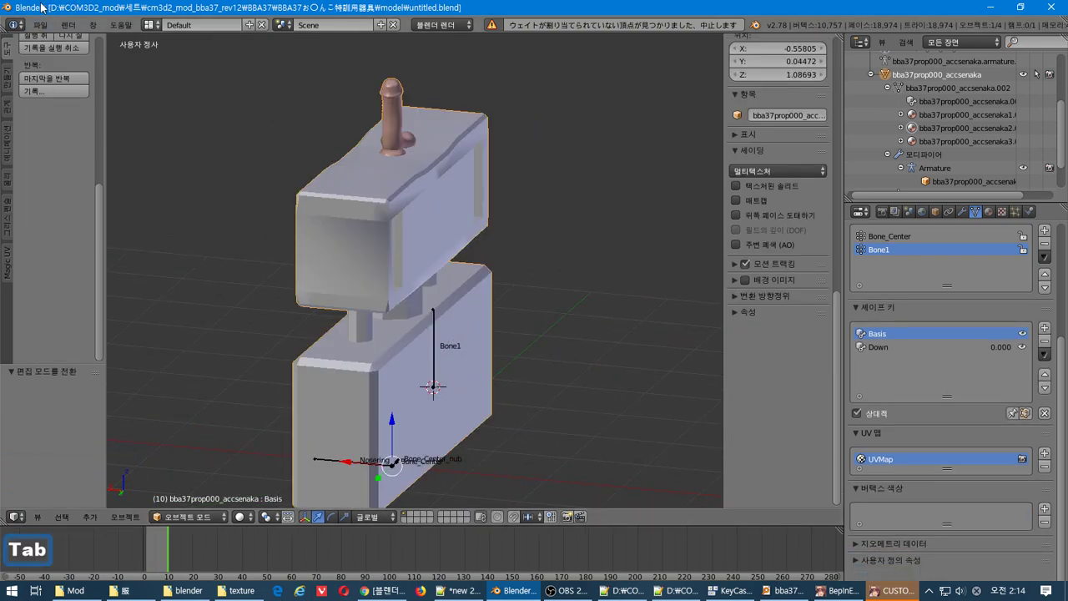
pyautogui.click(40, 25)
pyautogui.moveTo(129, 279)
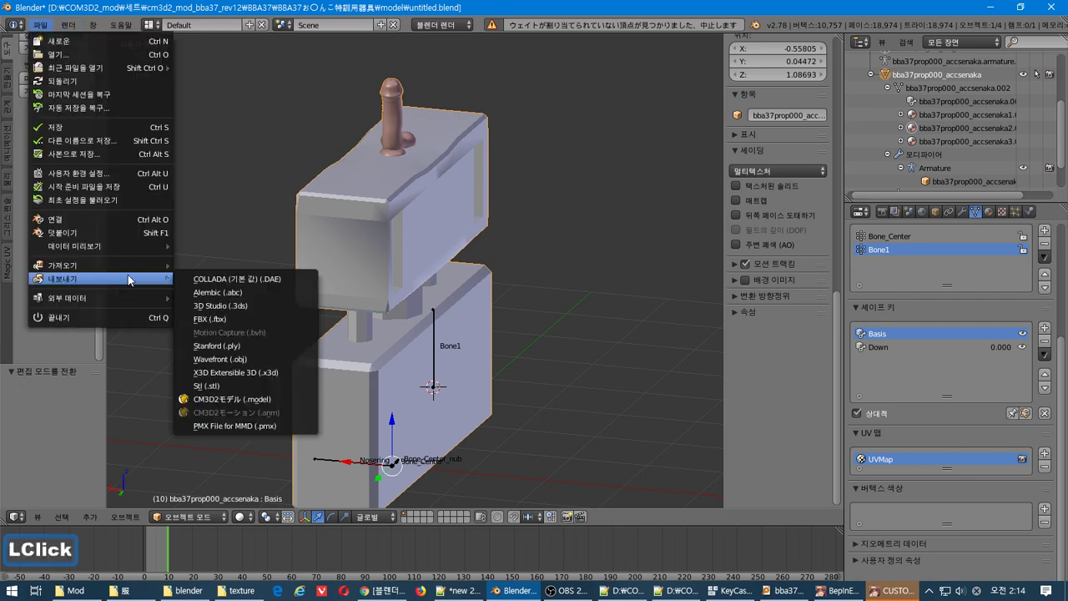
pyautogui.click(238, 400)
pyautogui.doubleClick(197, 104)
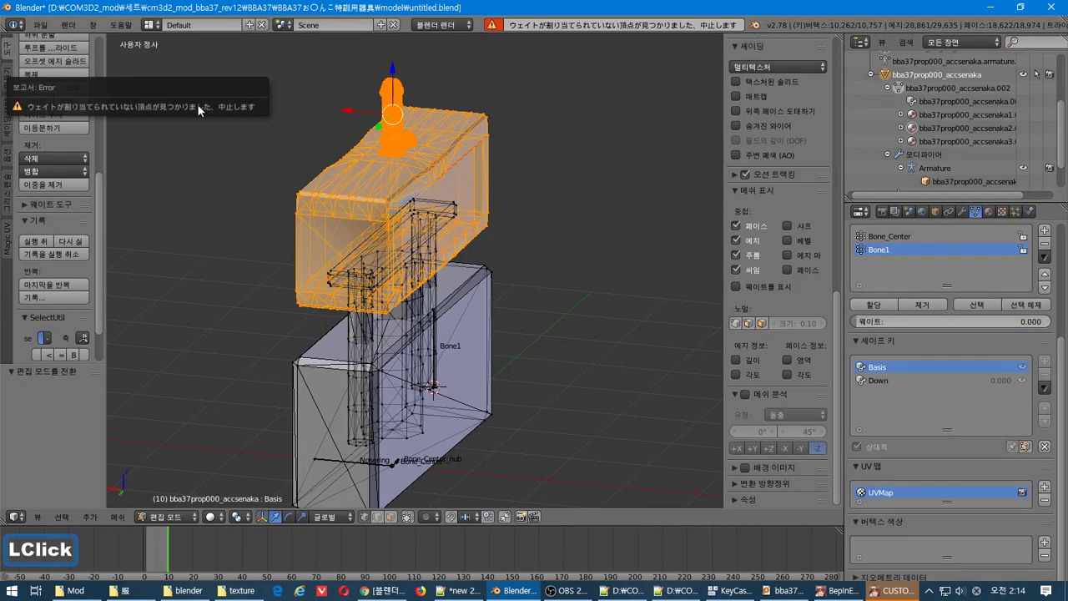
# Switch the mesh to Weight Paint mode and compare the weights of the Bone_Center and Bone1 vertex groups.
pyautogui.moveTo(494, 141); pyautogui.dragTo(440, 138, button='middle')
pyautogui.moveTo(431, 146); pyautogui.dragTo(508, 169, button='middle')
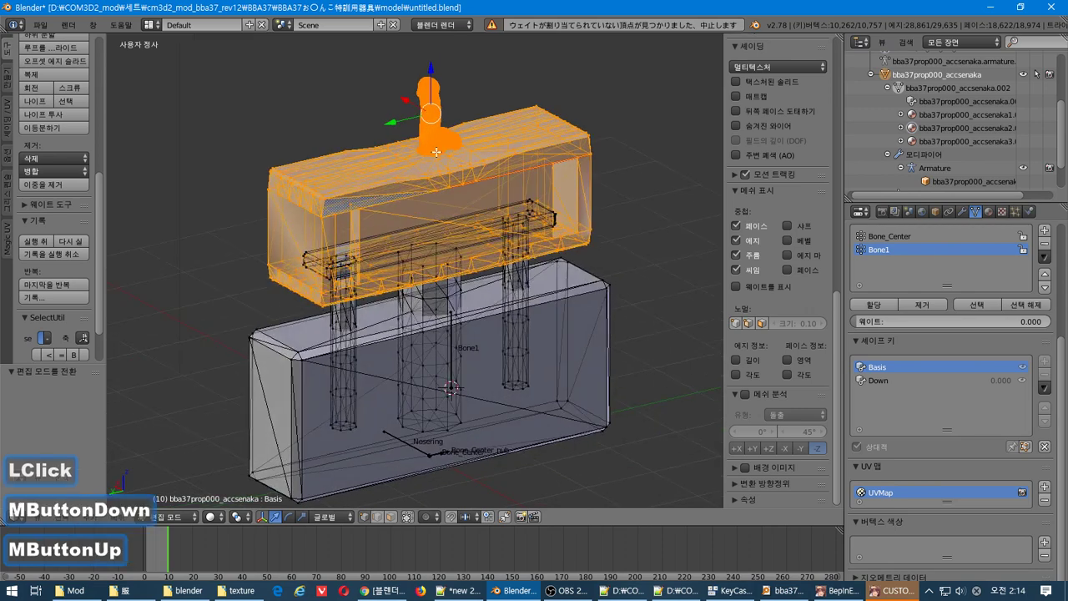
pyautogui.press('Tab')
pyautogui.press('Tab')
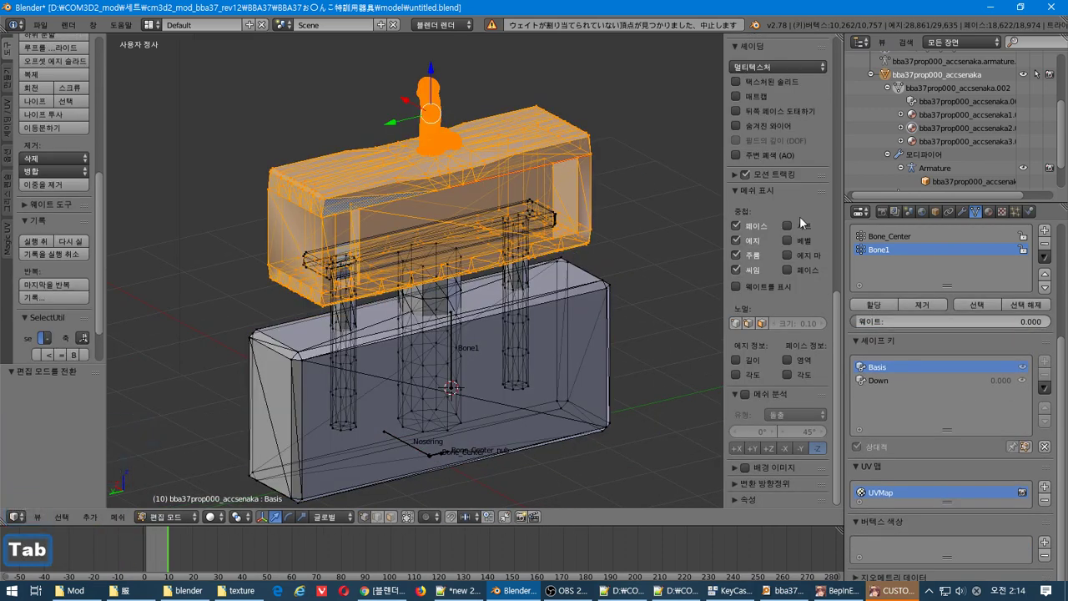
pyautogui.click(182, 517)
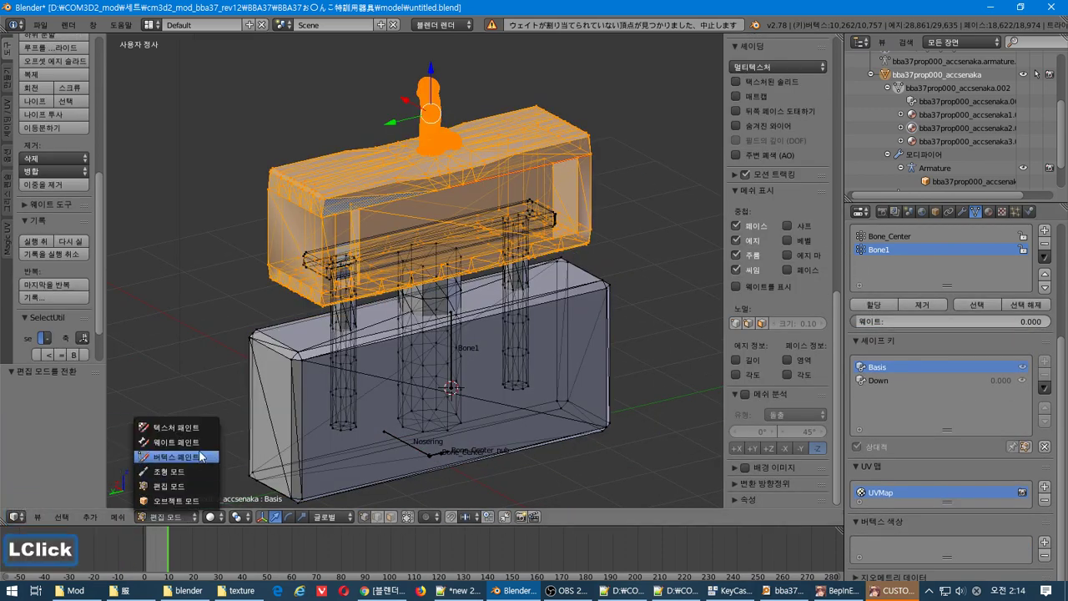
pyautogui.click(175, 441)
pyautogui.moveTo(659, 221); pyautogui.dragTo(666, 218, button='middle')
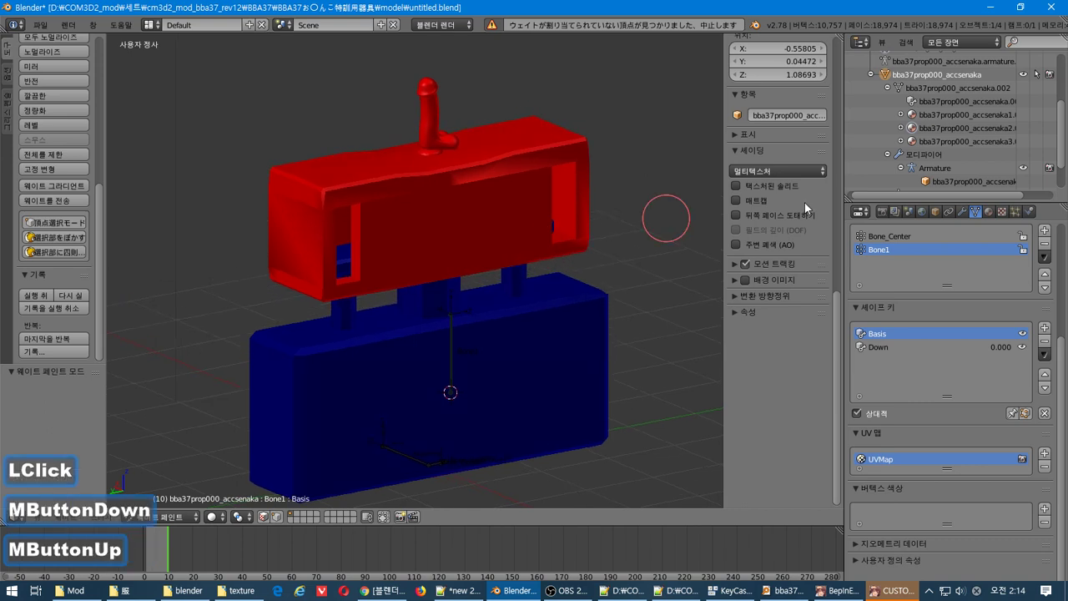
pyautogui.click(900, 234)
pyautogui.click(903, 251)
pyautogui.click(914, 237)
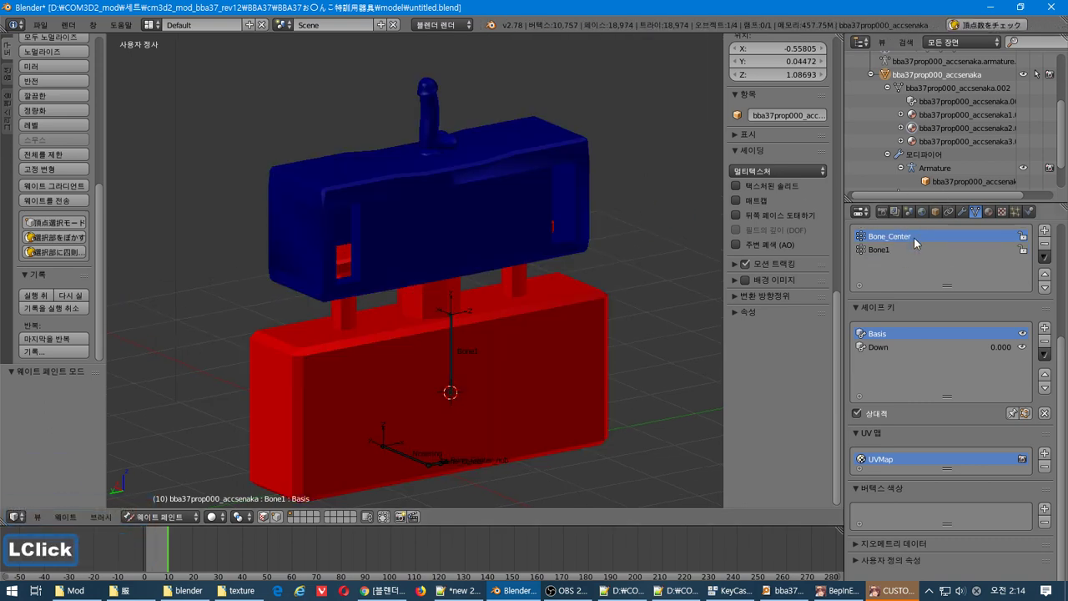
pyautogui.click(914, 250)
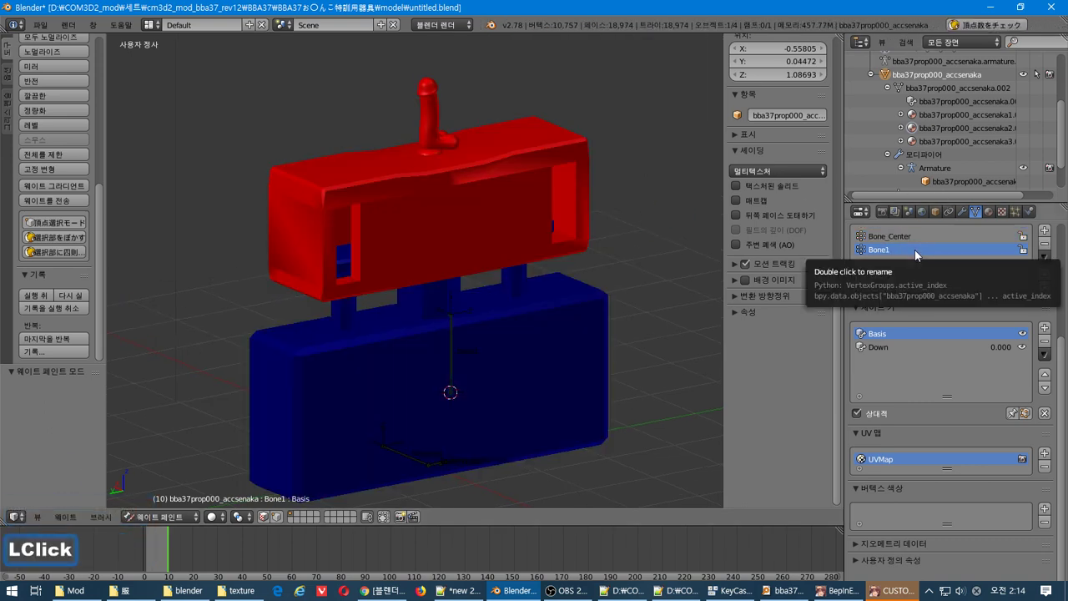
pyautogui.moveTo(564, 291)
pyautogui.mouseDown(button='middle')
pyautogui.moveTo(503, 295)
pyautogui.moveTo(525, 312)
pyautogui.moveTo(513, 310)
pyautogui.mouseUp(button='middle')
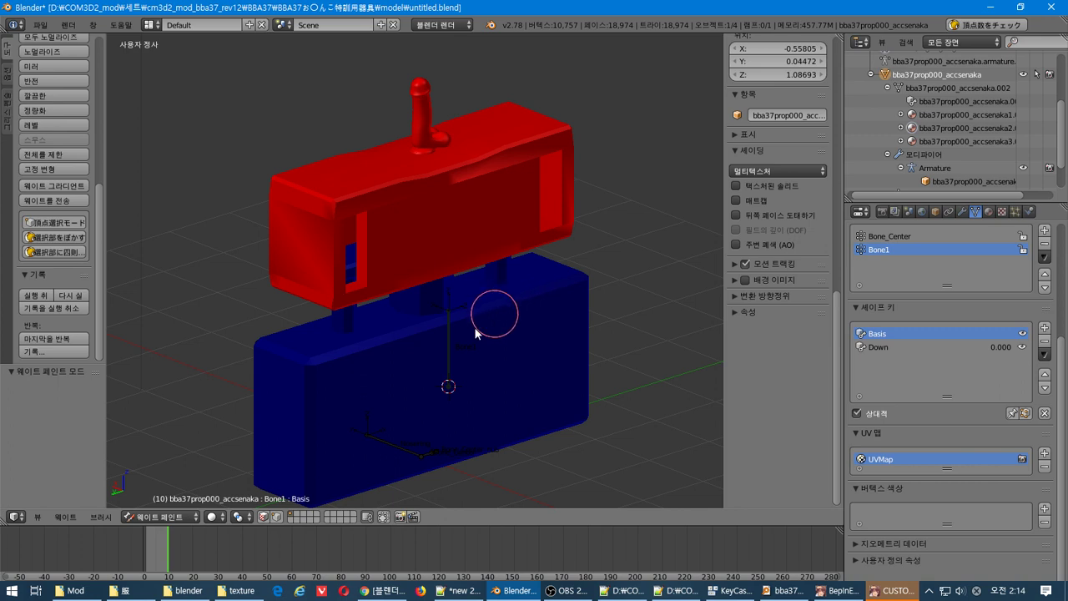
# Leave Weight Paint for Object Mode and make the bba37prop000_accsenaka mesh the active object.
pyautogui.moveTo(1064, 127); pyautogui.dragTo(1067, 98)
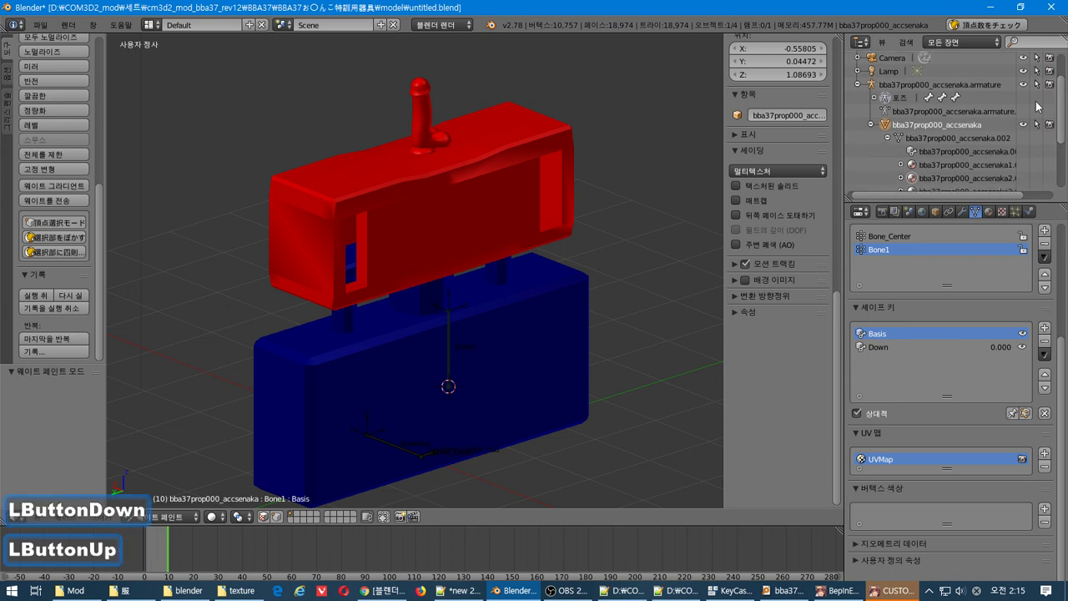
pyautogui.click(161, 516)
pyautogui.click(146, 504)
pyautogui.keyDown('shift'); pyautogui.rightClick(448, 368); pyautogui.keyUp('shift')
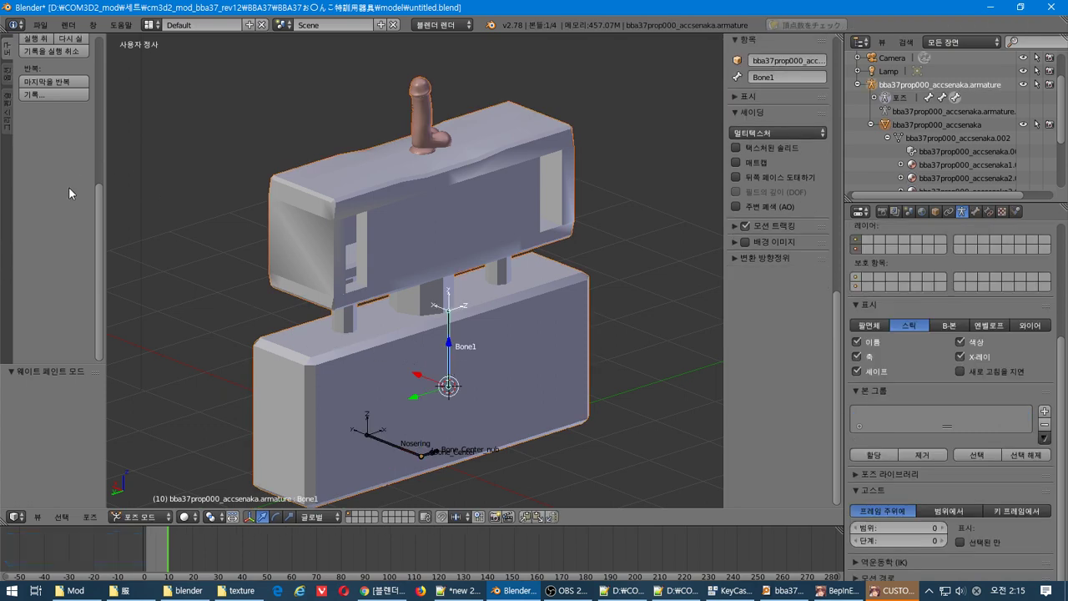
pyautogui.rightClick(427, 214)
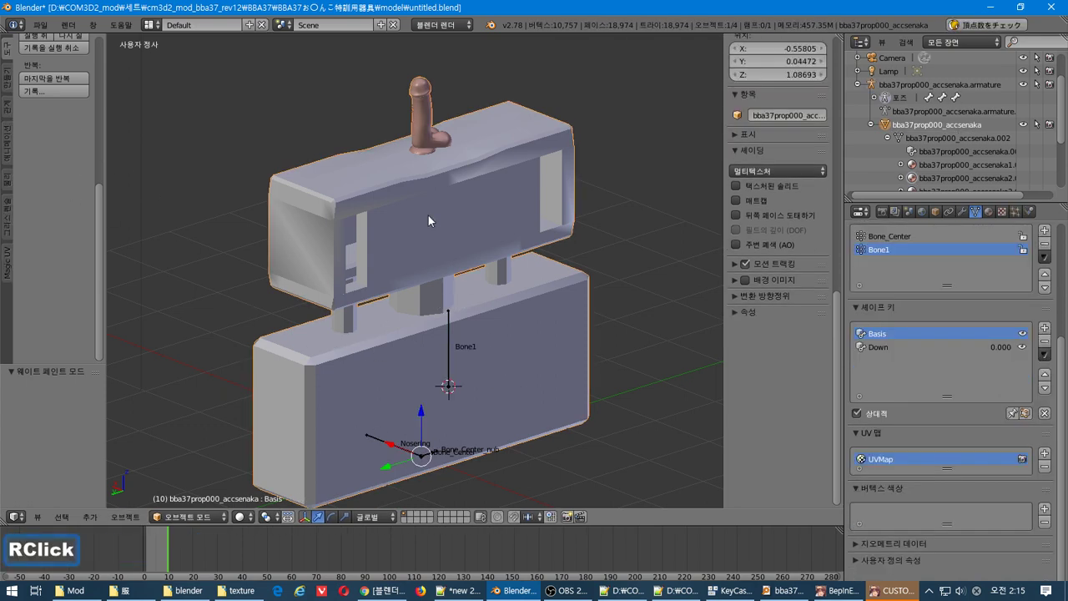
# Examine the mesh's CM3D2 material settings and its object properties, including the stored bone information.
pyautogui.click(989, 212)
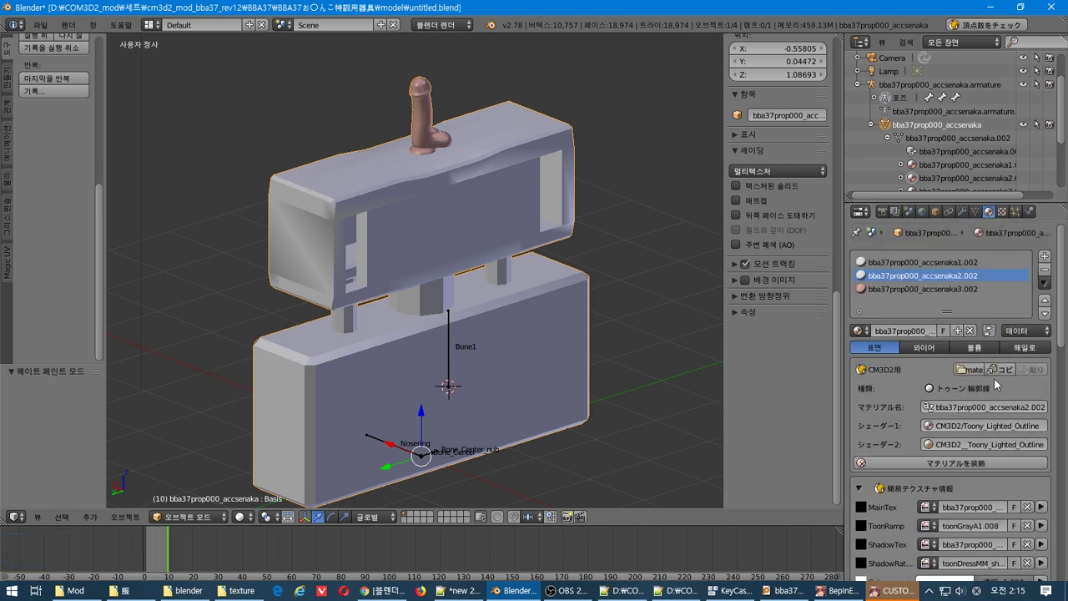
pyautogui.scroll(-9, 993, 378)
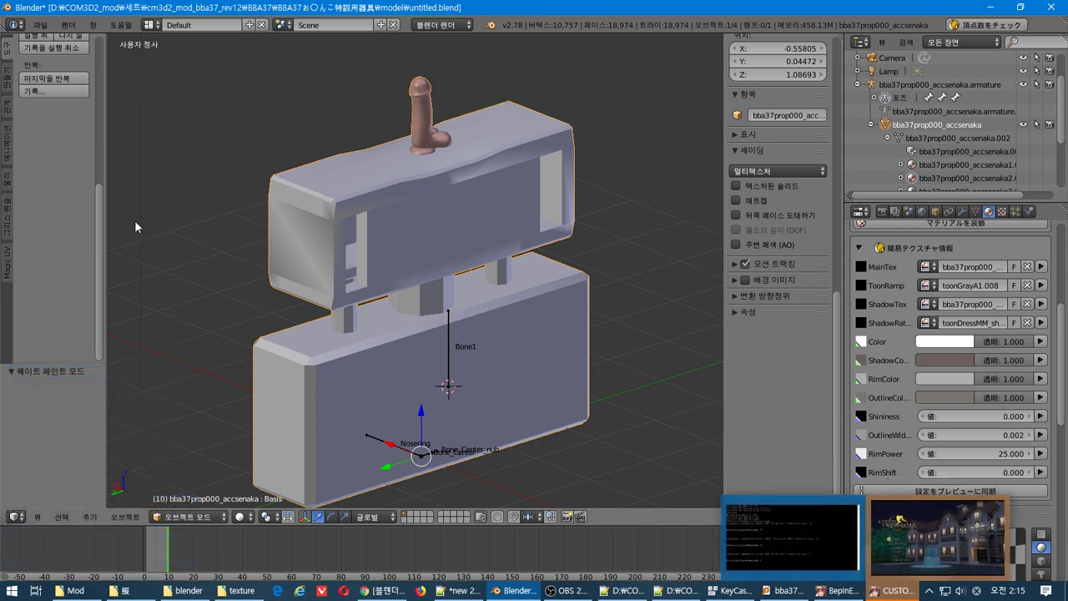
pyautogui.scroll(2, 465, 237)
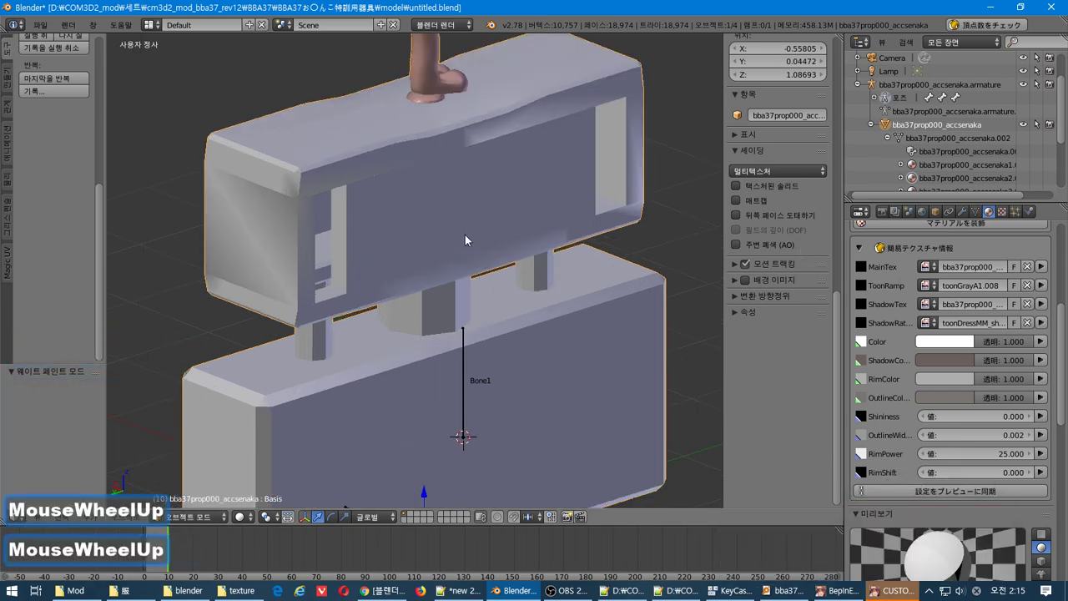
pyautogui.scroll(-3, 461, 237)
pyautogui.scroll(5, 1001, 301)
pyautogui.scroll(3, 1001, 301)
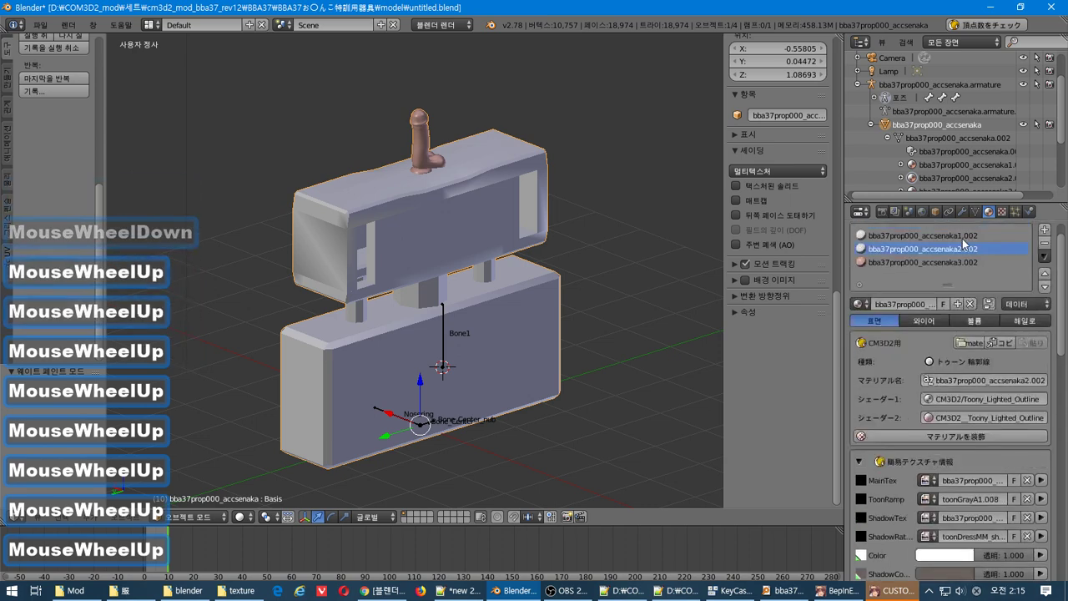
pyautogui.click(896, 212)
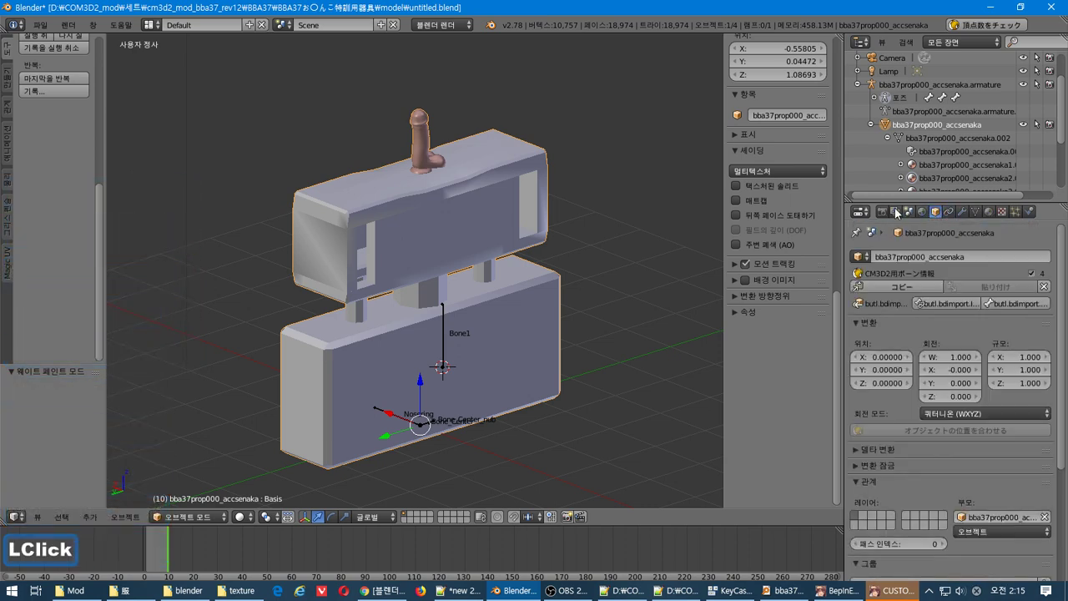
# Select the armature, switch it from Pose Mode to Object Mode and copy the CM3D2 bone information from its armature data.
pyautogui.rightClick(445, 347)
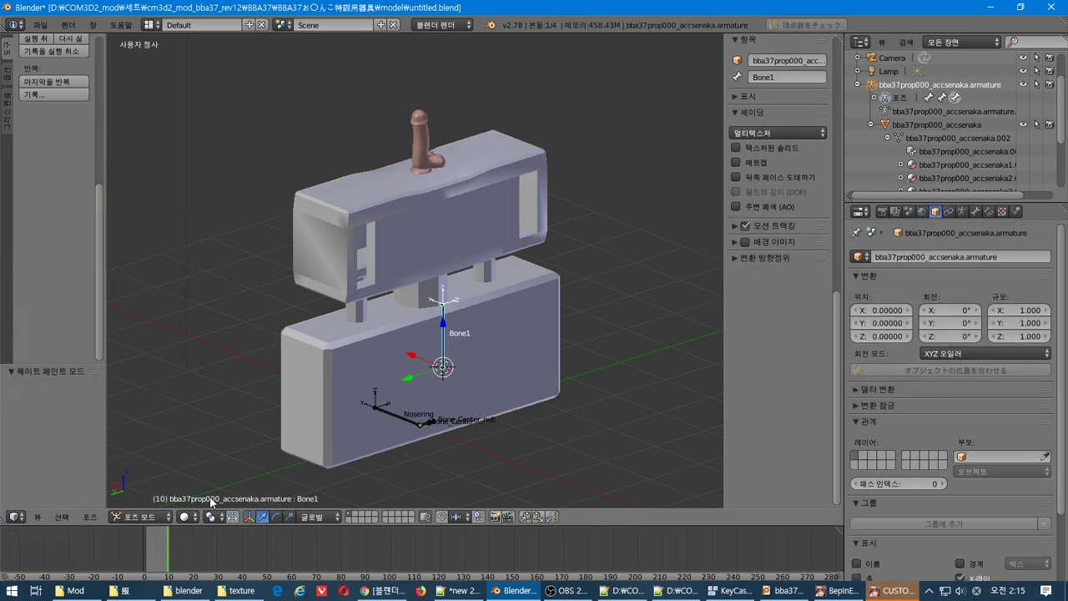
pyautogui.click(141, 516)
pyautogui.click(143, 503)
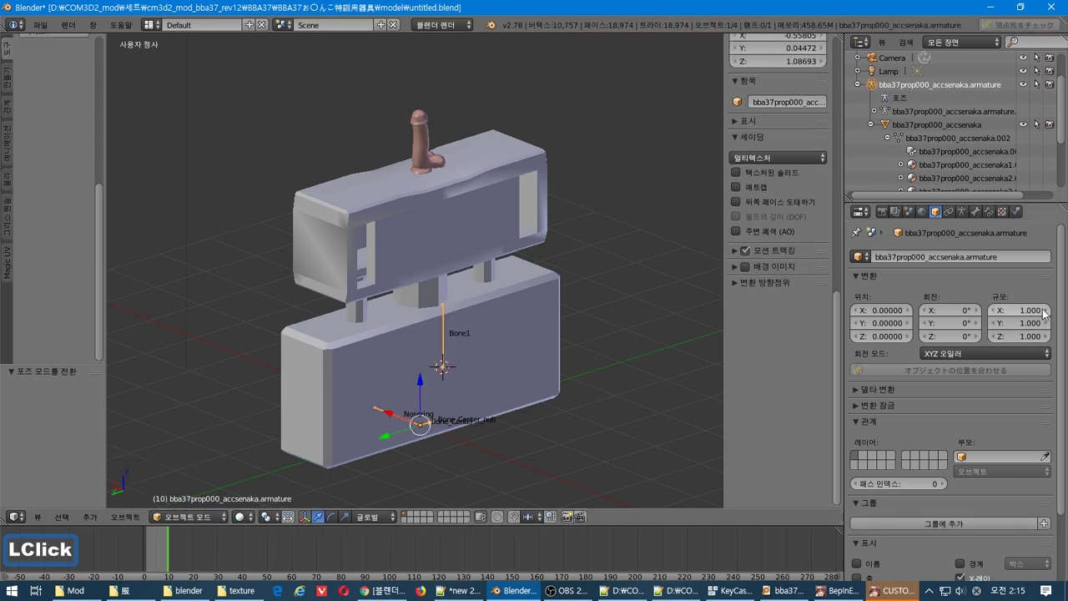
pyautogui.scroll(3, 1004, 310)
pyautogui.scroll(-9, 1005, 311)
pyautogui.scroll(6, 1004, 310)
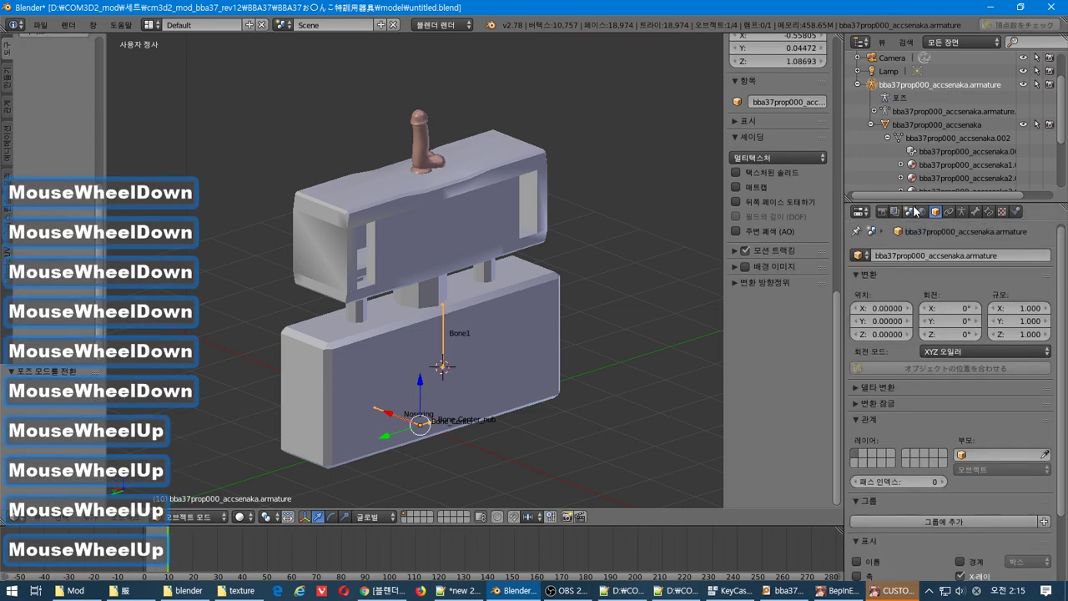
pyautogui.click(962, 211)
pyautogui.scroll(10, 974, 288)
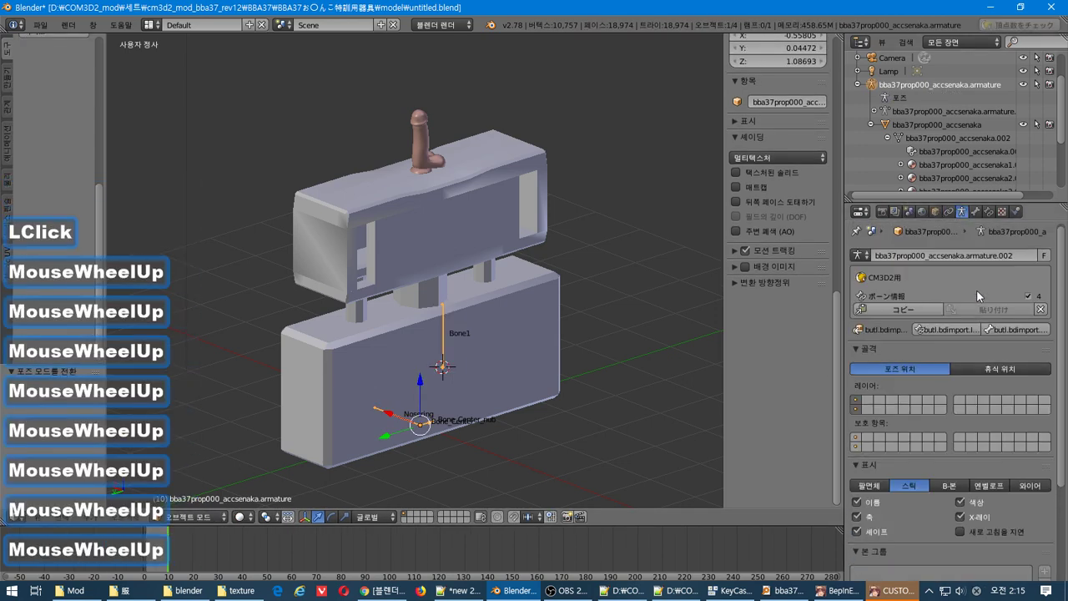
pyautogui.click(917, 310)
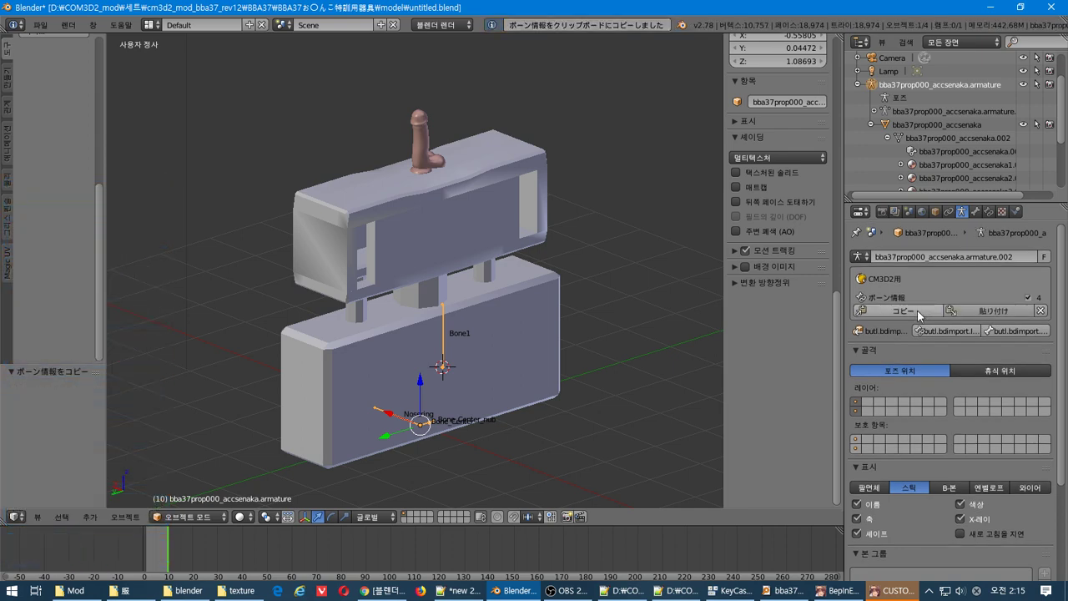
# Import BoneData into the armature with base bone Nosering and scale 5.0, keep that base bone name, and copy the bone information again.
pyautogui.click(924, 331)
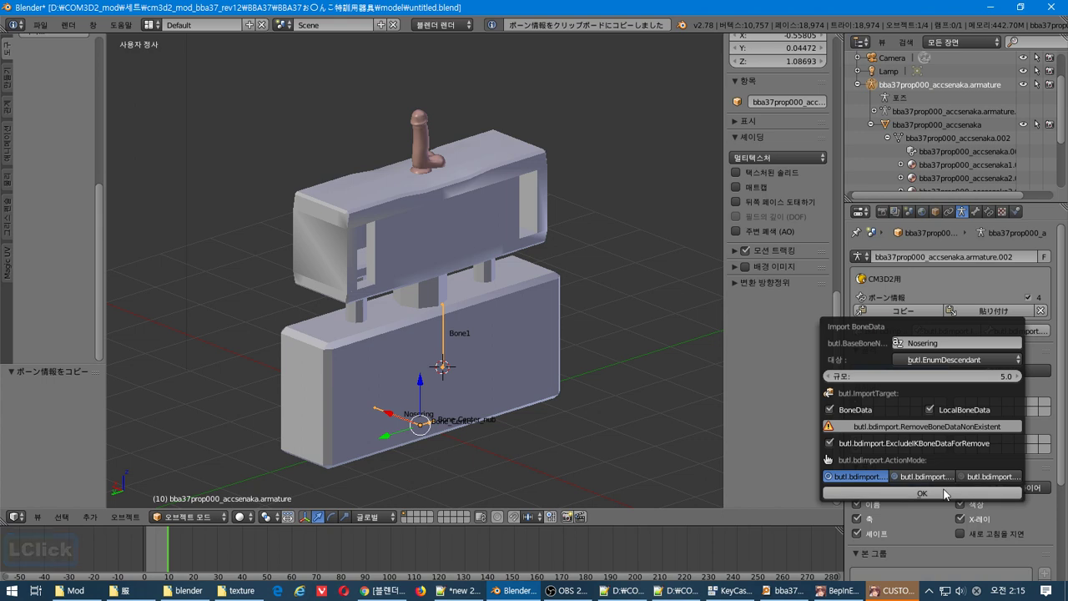
pyautogui.click(944, 491)
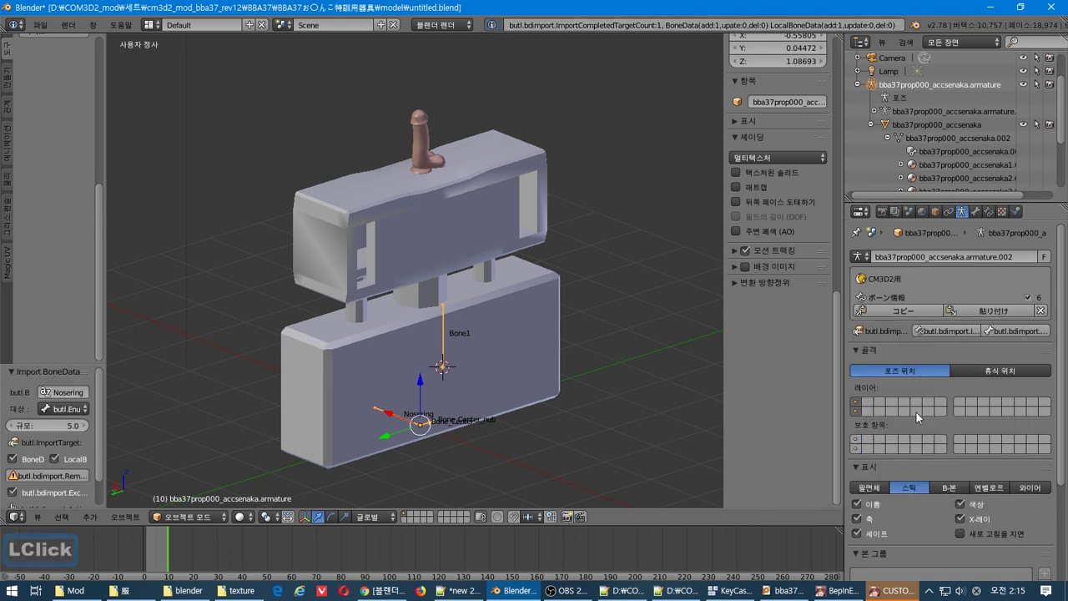
pyautogui.click(1005, 334)
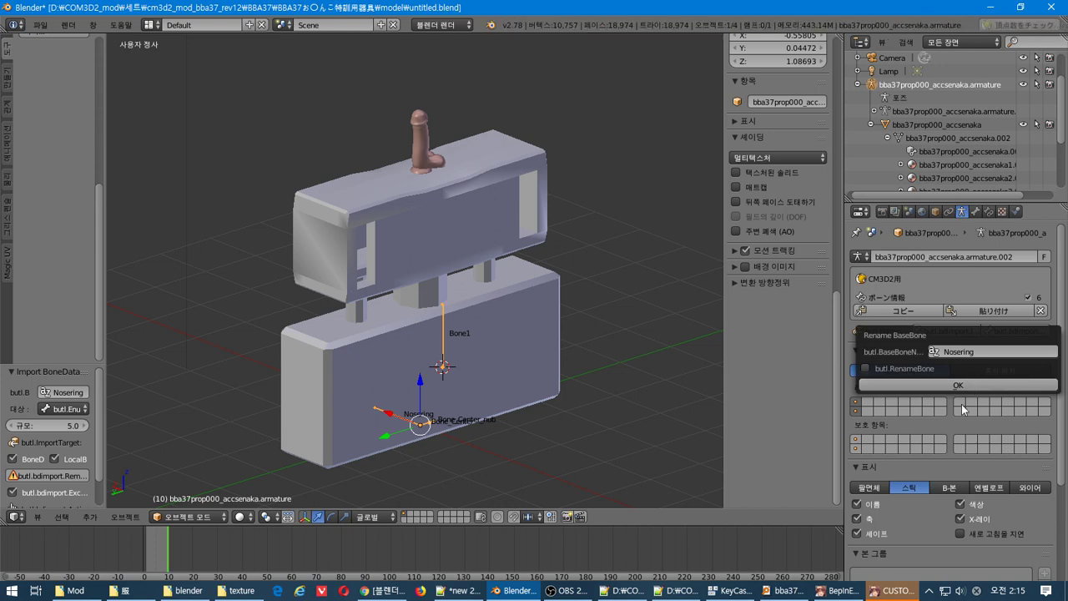
pyautogui.click(969, 384)
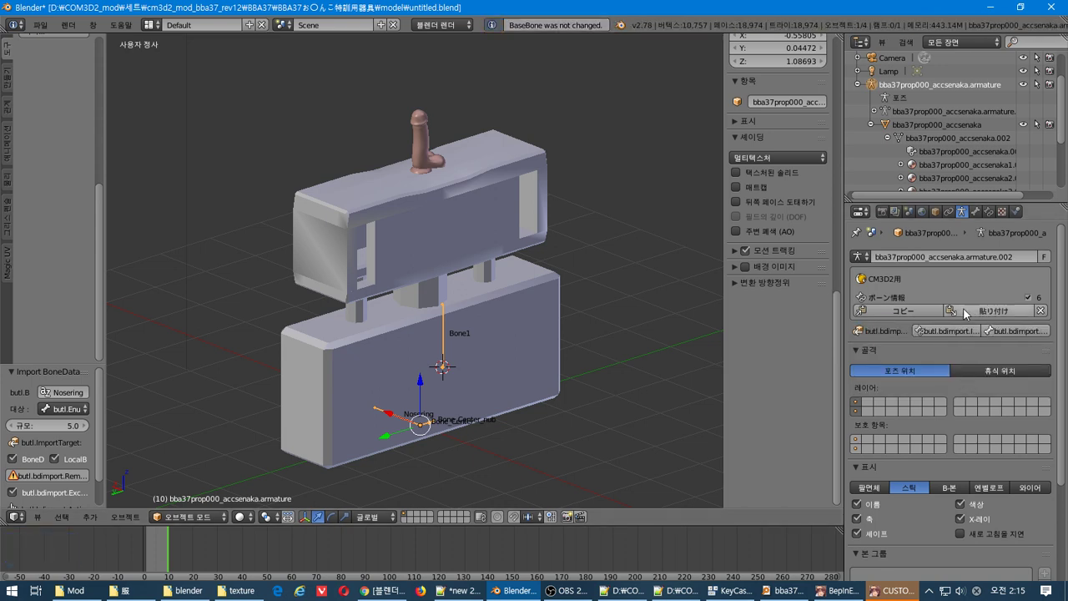
pyautogui.click(859, 310)
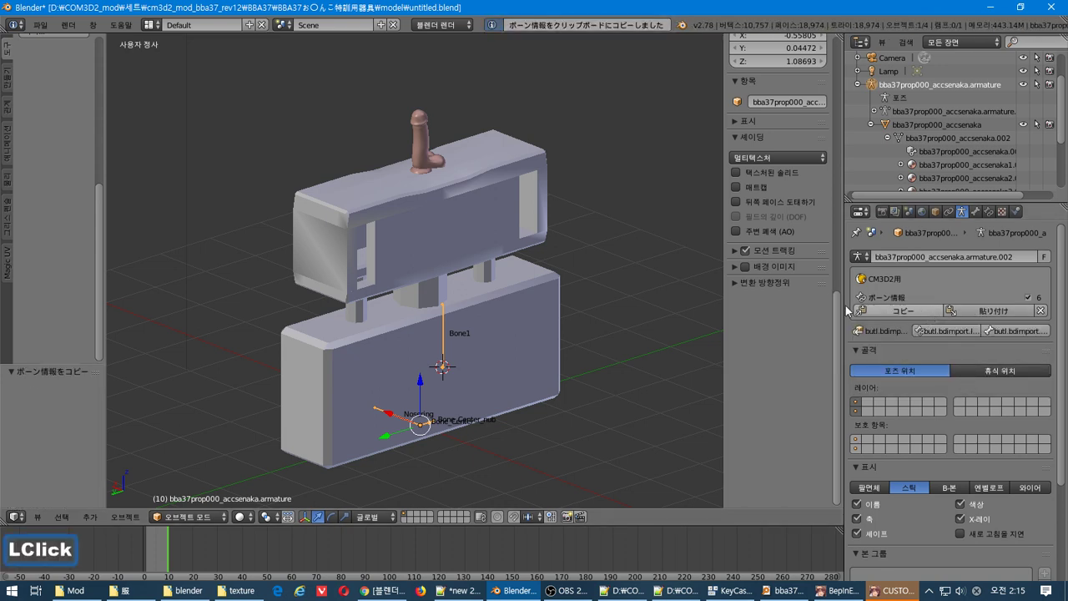
# Select the bba37prop000_accsenaka mesh and export it as a CM3D2 model, overwriting bba37prop000_accsenaka.model at scale 0.20.
pyautogui.rightClick(458, 232)
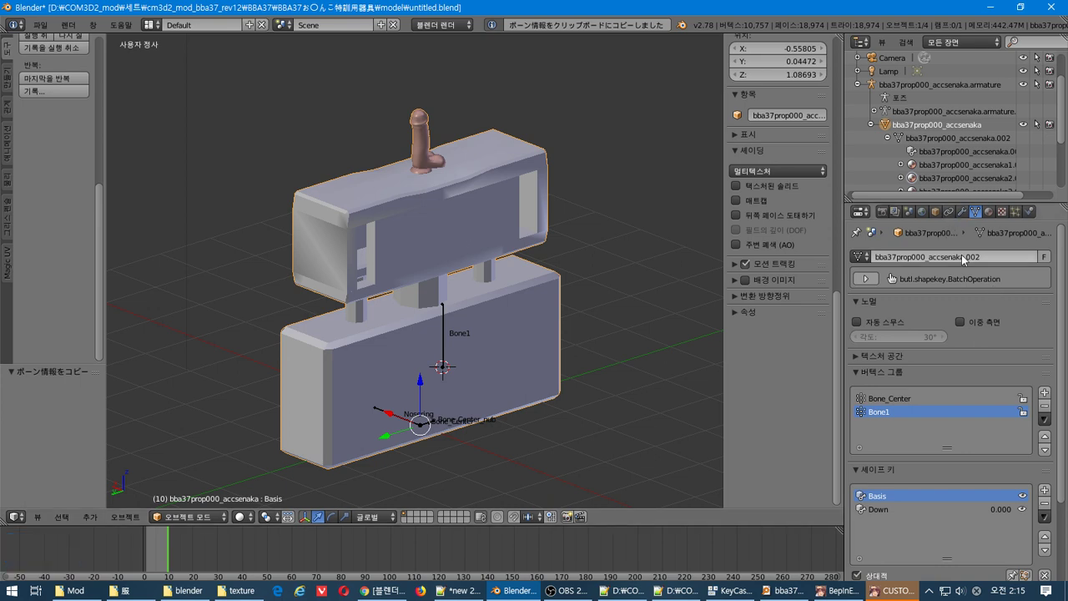
pyautogui.scroll(7, 965, 216)
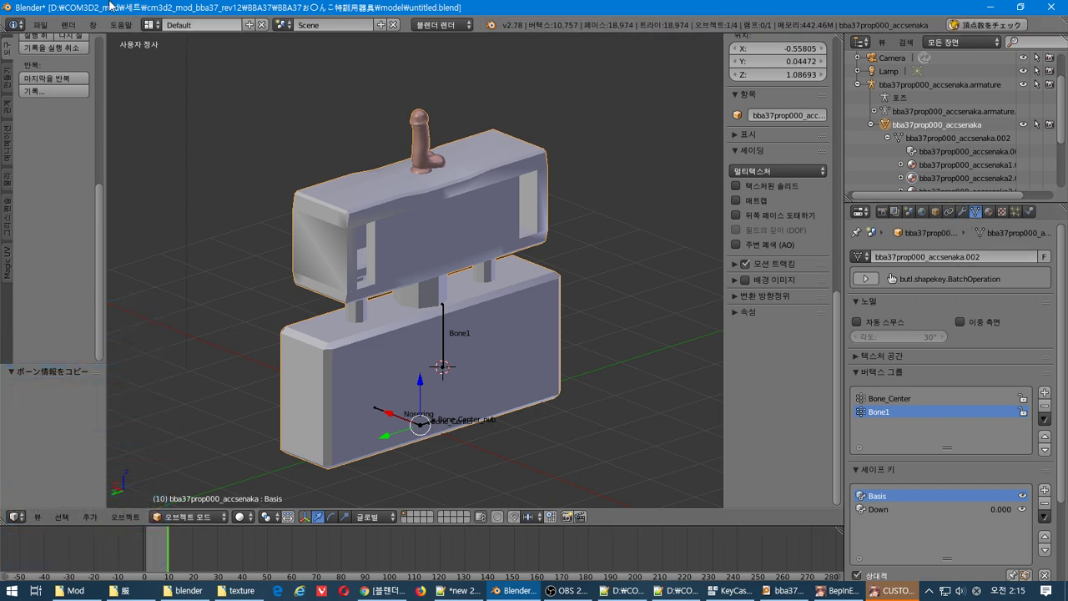
pyautogui.click(40, 24)
pyautogui.moveTo(130, 286)
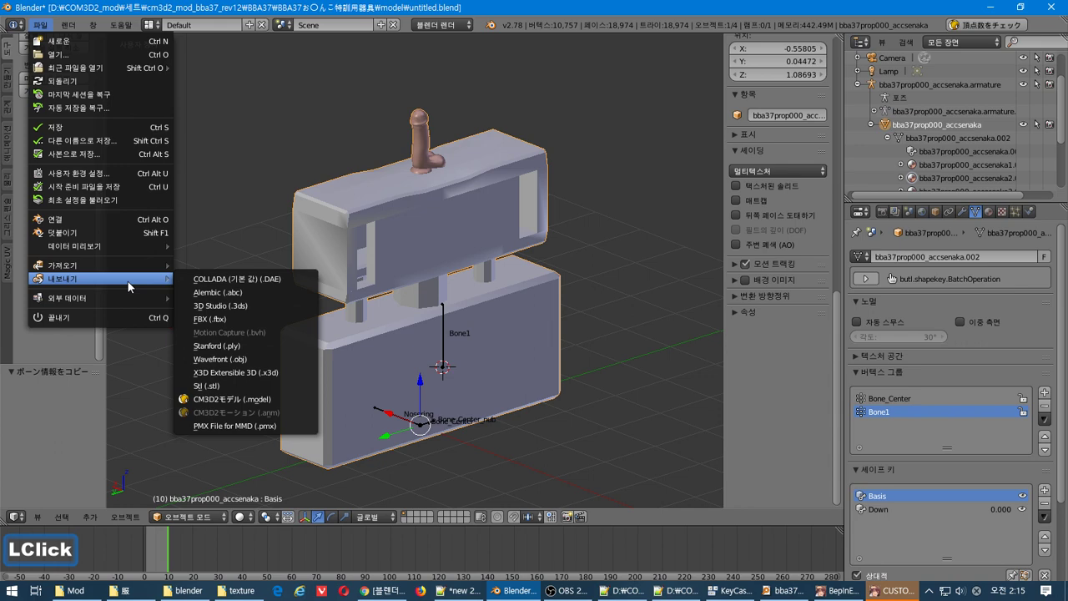
pyautogui.click(232, 399)
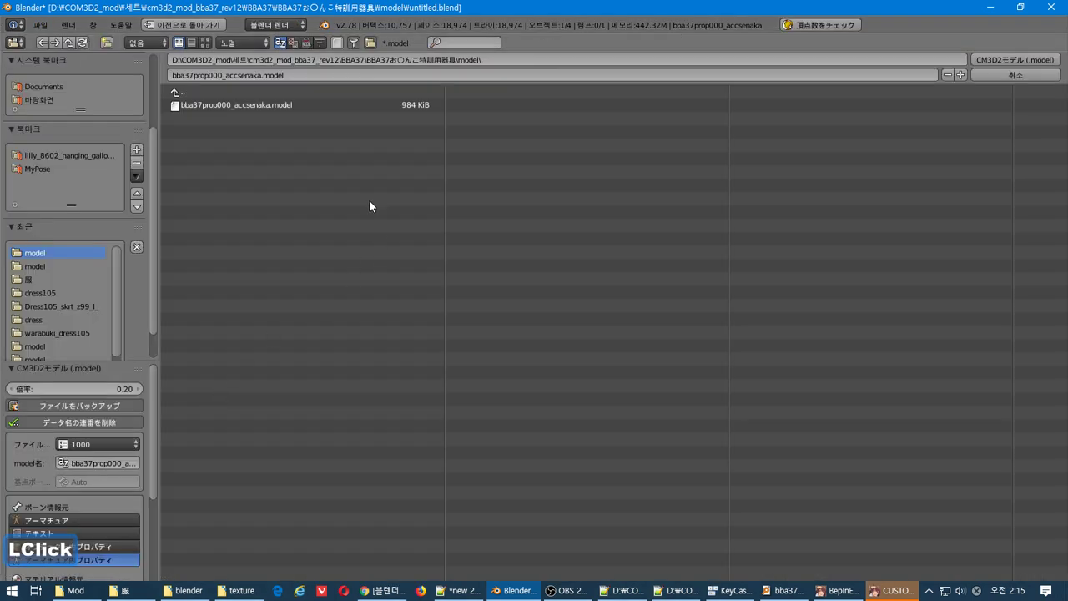
pyautogui.click(1007, 61)
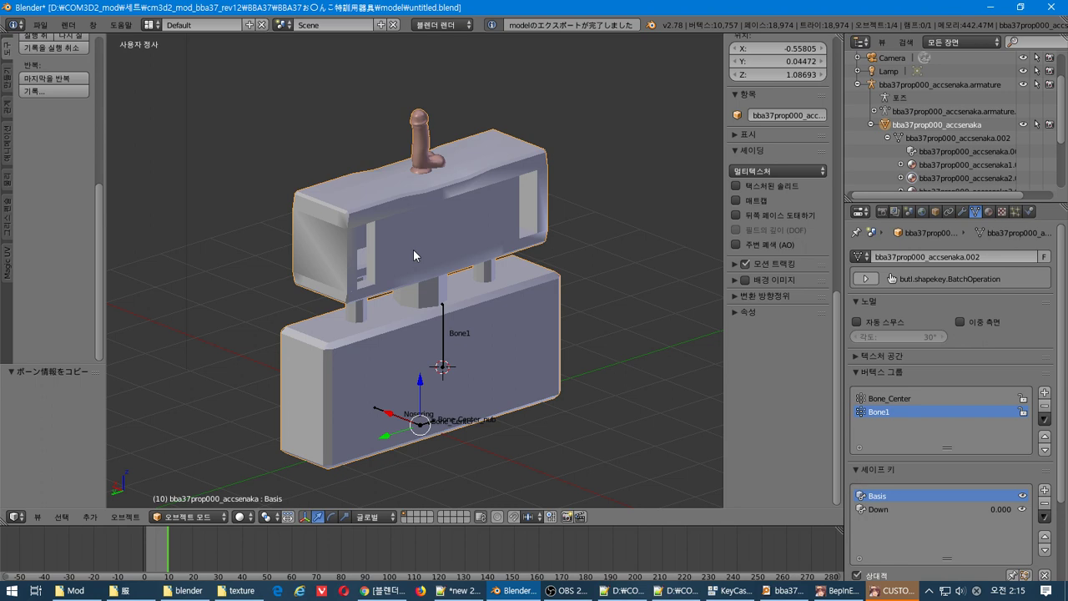
# Import bba37prop000_accsenaka.model back as a CM3D2 model at scale 5.0, then delete the imported objects.
pyautogui.moveTo(413, 249); pyautogui.dragTo(416, 249, button='middle')
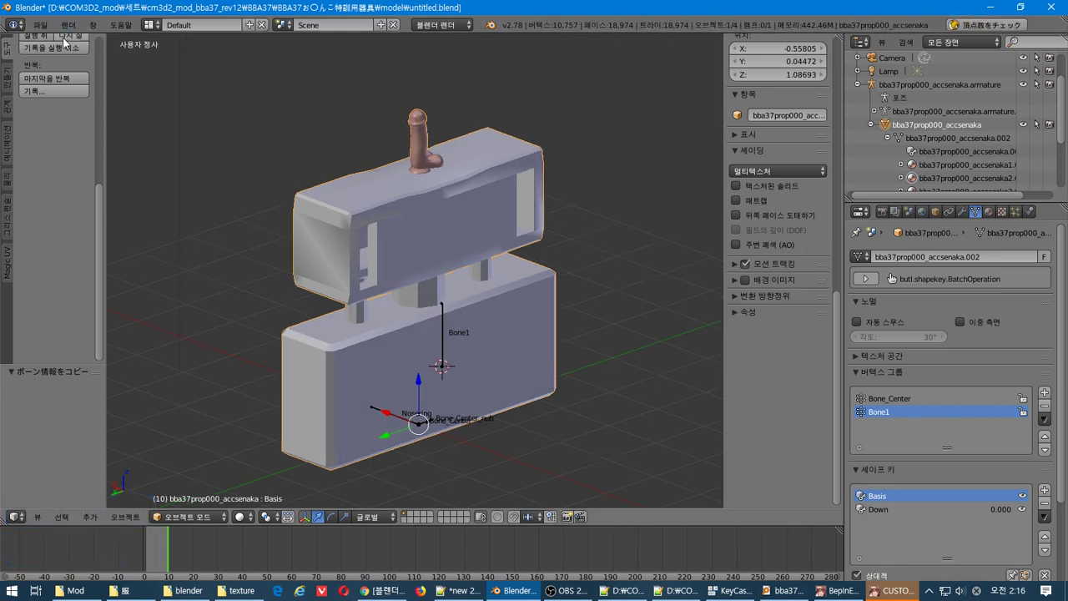
pyautogui.click(40, 25)
pyautogui.moveTo(125, 278)
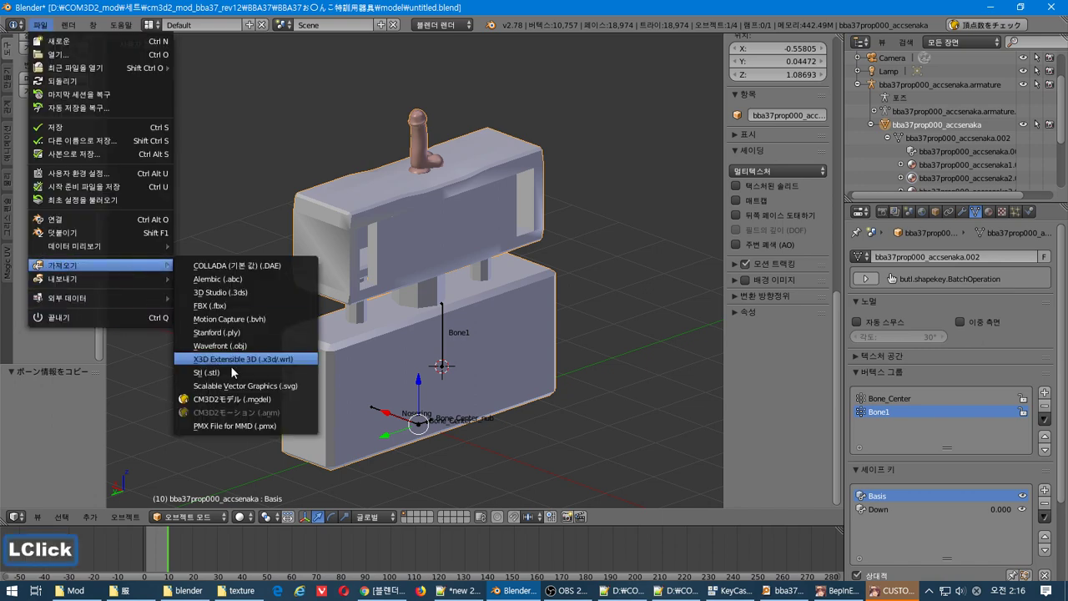
pyautogui.click(227, 399)
pyautogui.doubleClick(267, 107)
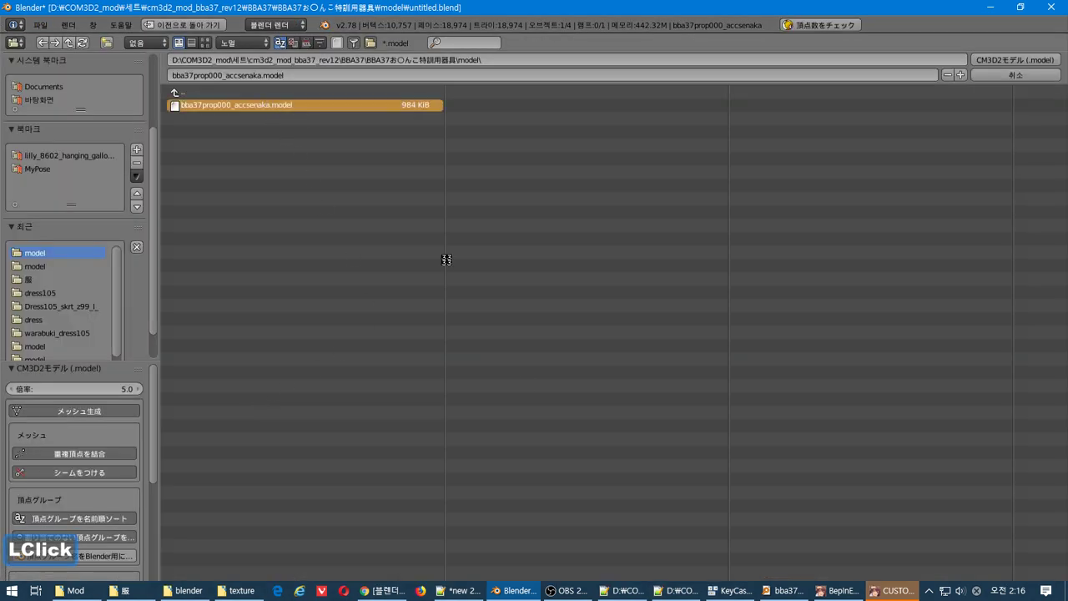
pyautogui.moveTo(385, 414); pyautogui.dragTo(595, 349)
pyautogui.press('Delete')
pyautogui.press('Return')
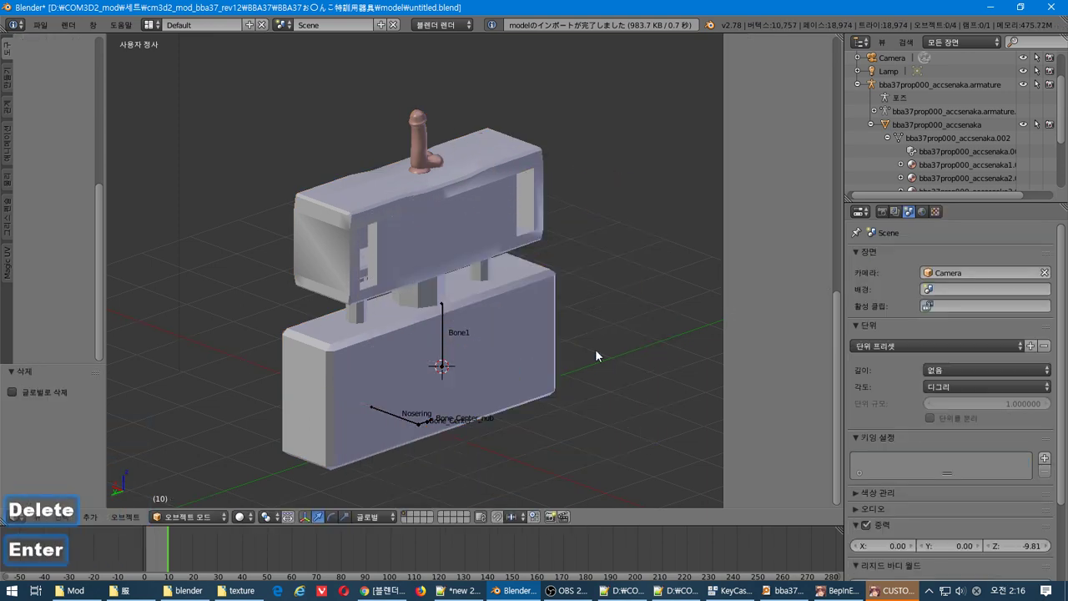
# Switch to Custom Order Maid 3D2, load the newest save on page 10 and open maid management.
pyautogui.click(874, 588)
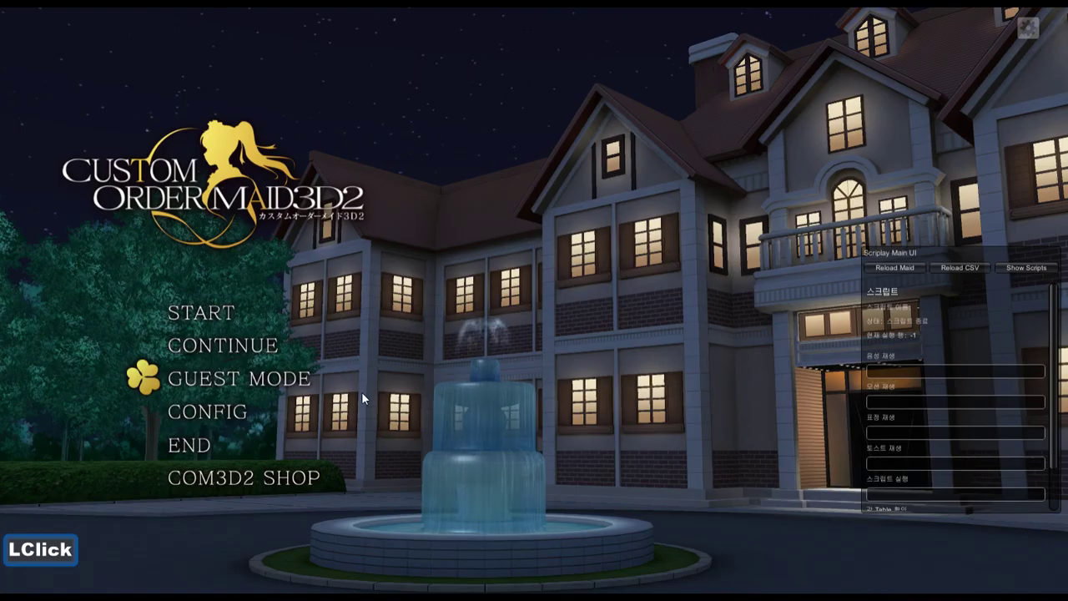
pyautogui.click(190, 347)
pyautogui.click(250, 125)
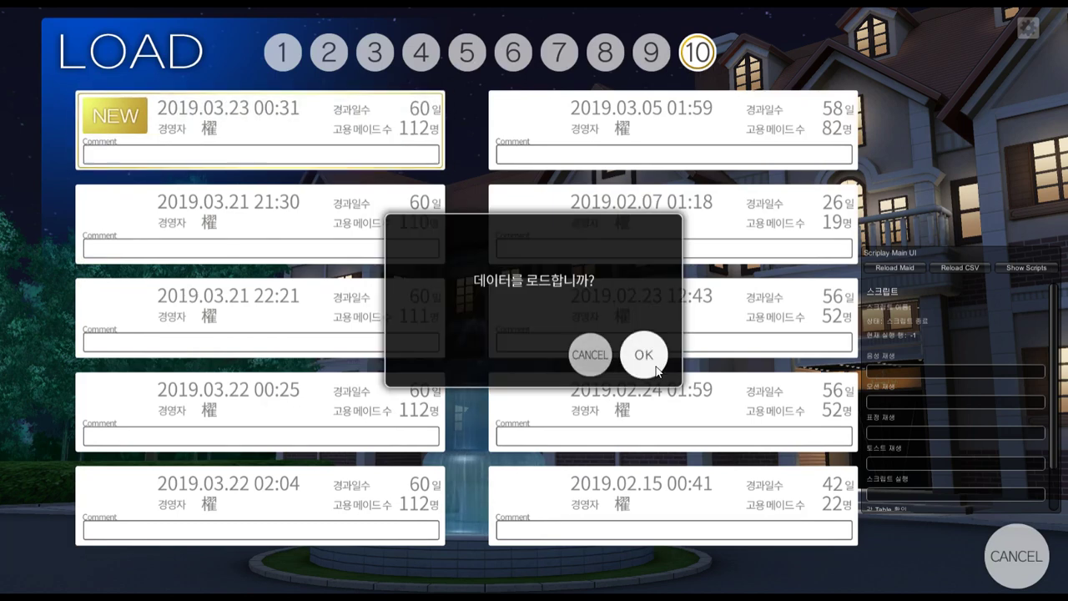
pyautogui.hotkey('alt', 'Tab')
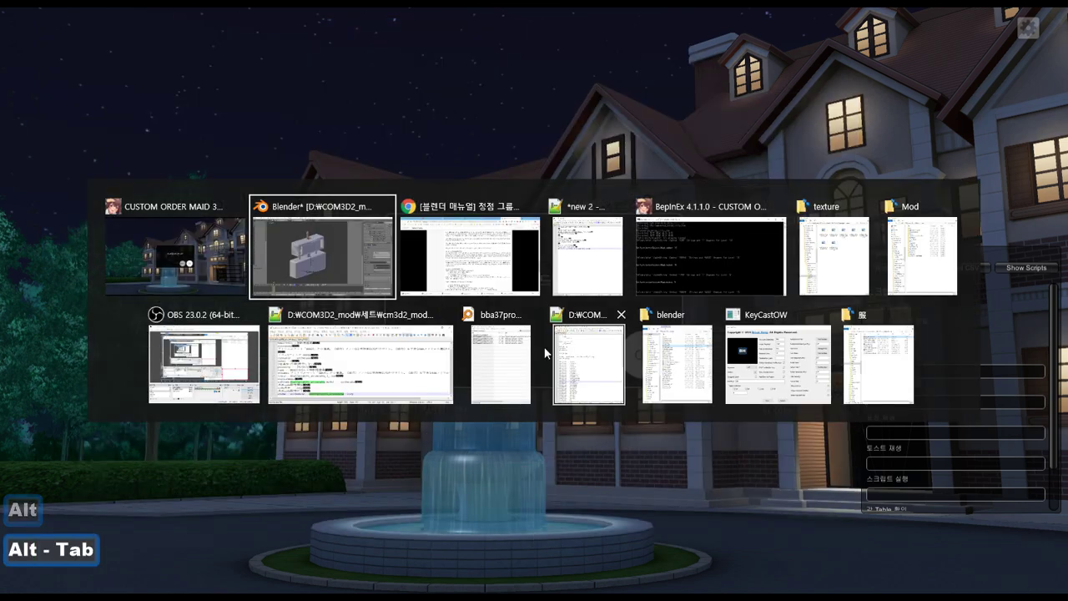
pyautogui.keyDown('alt'); pyautogui.click(246, 388); pyautogui.keyUp('alt')
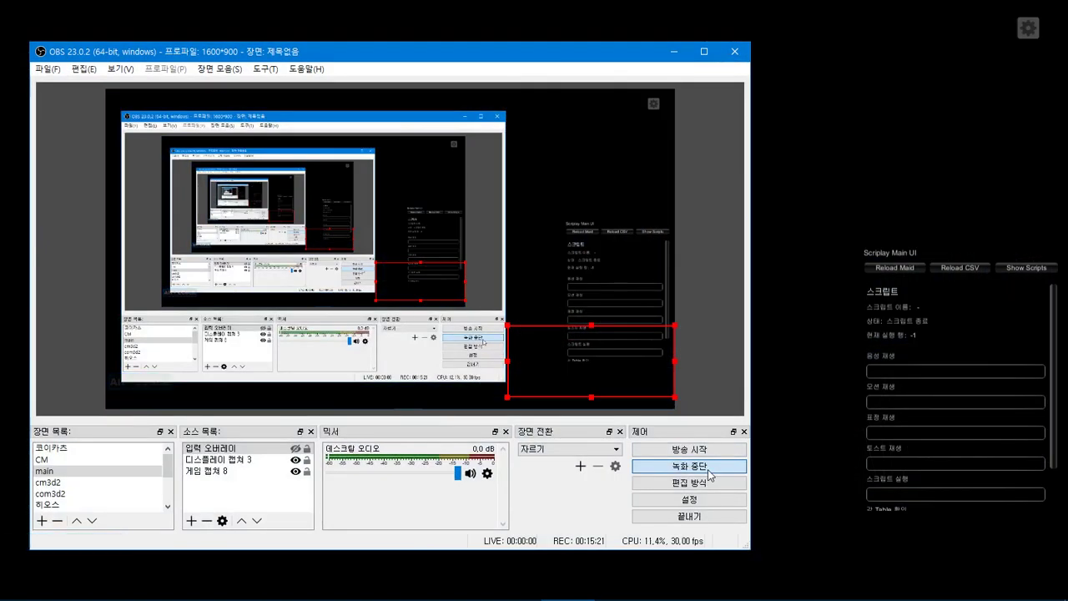
pyautogui.press('alt')
pyautogui.hotkey('alt', 'Tab')
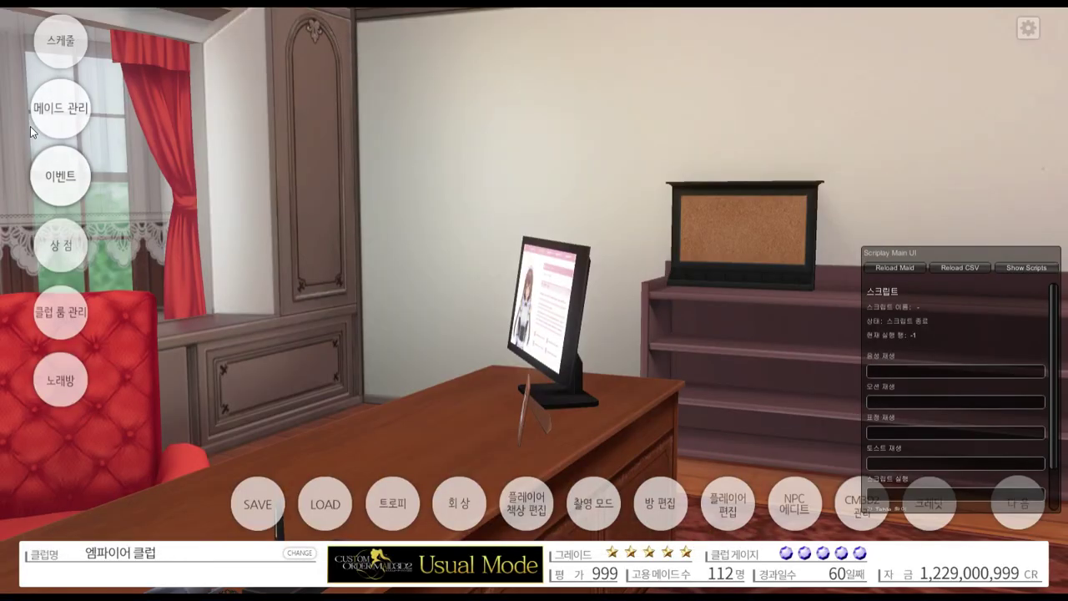
pyautogui.click(32, 131)
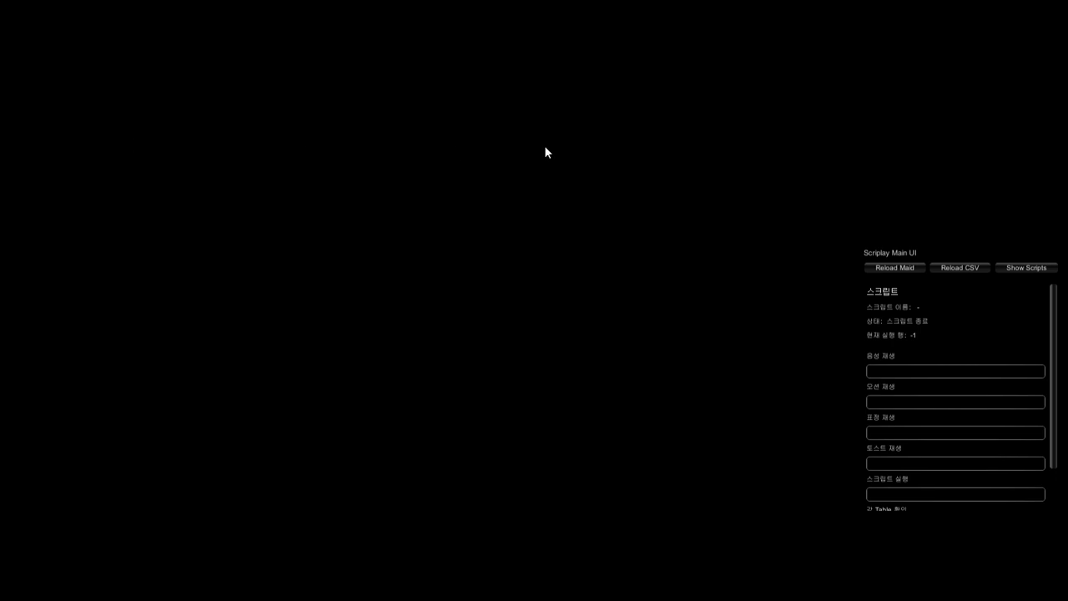
# Switch to Chrome and close the tabs with the vertex group, weight painting and character-making pages.
pyautogui.hotkey('alt', 'Tab')
pyautogui.hotkey('alt', 'Tab')
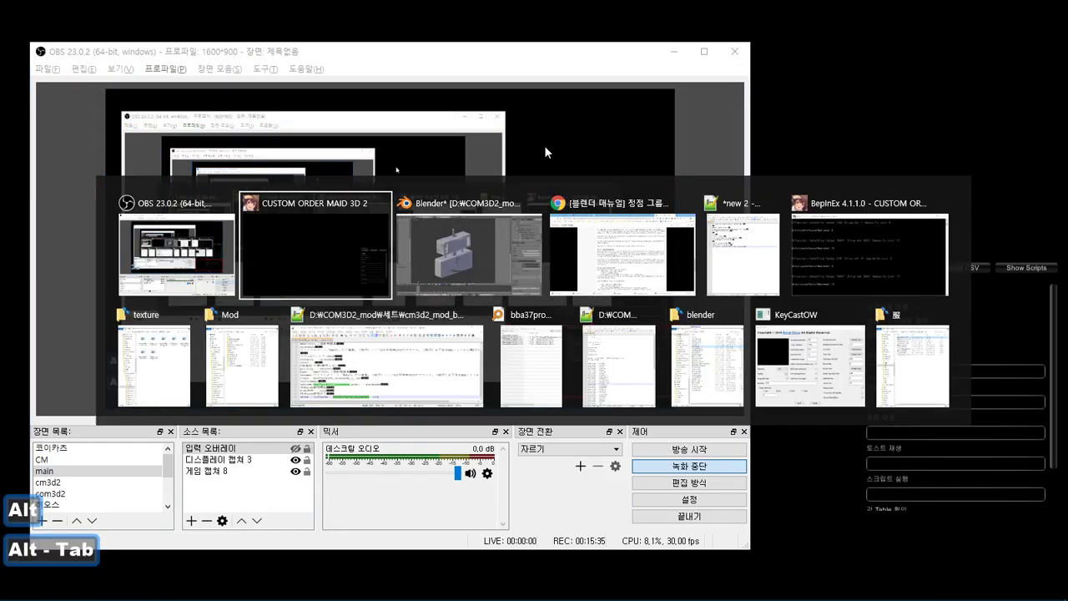
pyautogui.hotkey('alt', 'Tab')
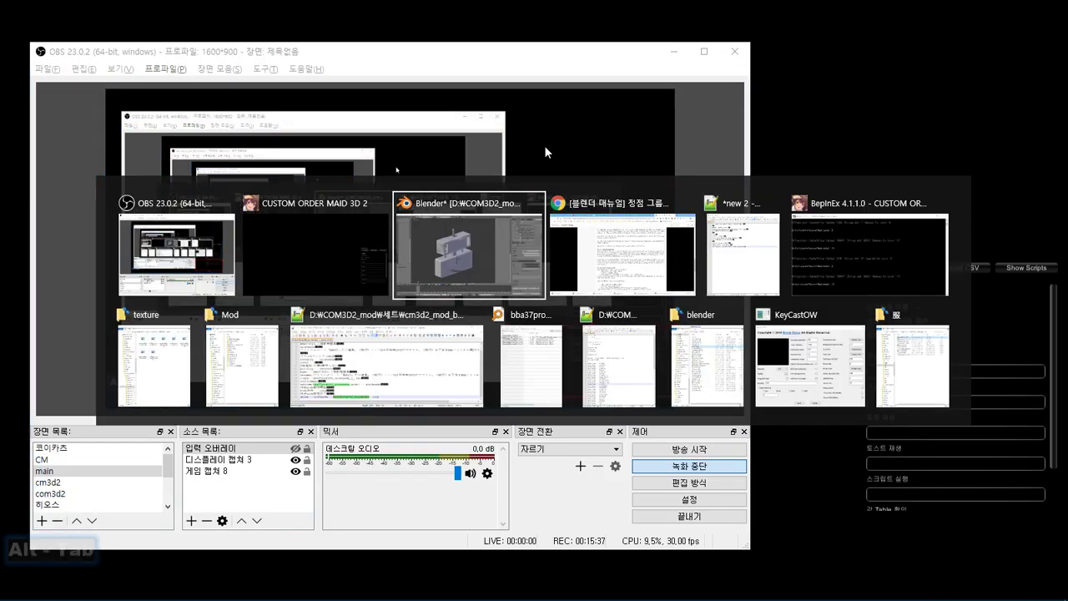
pyautogui.hotkey('alt', 'Tab')
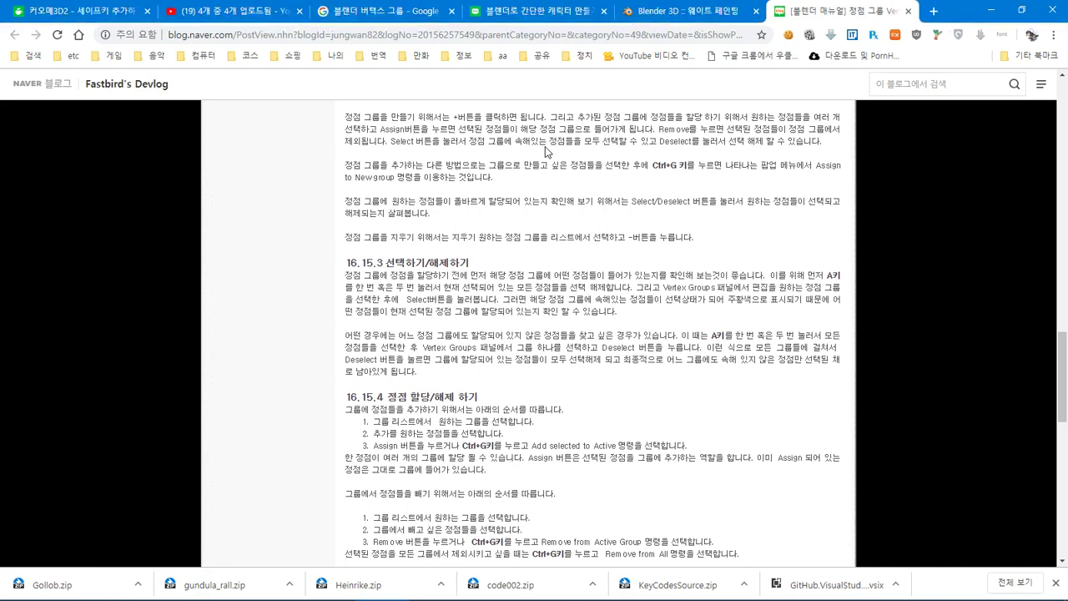
pyautogui.press('alt')
pyautogui.click(633, 262)
pyautogui.hotkey('ctrl', 'w')
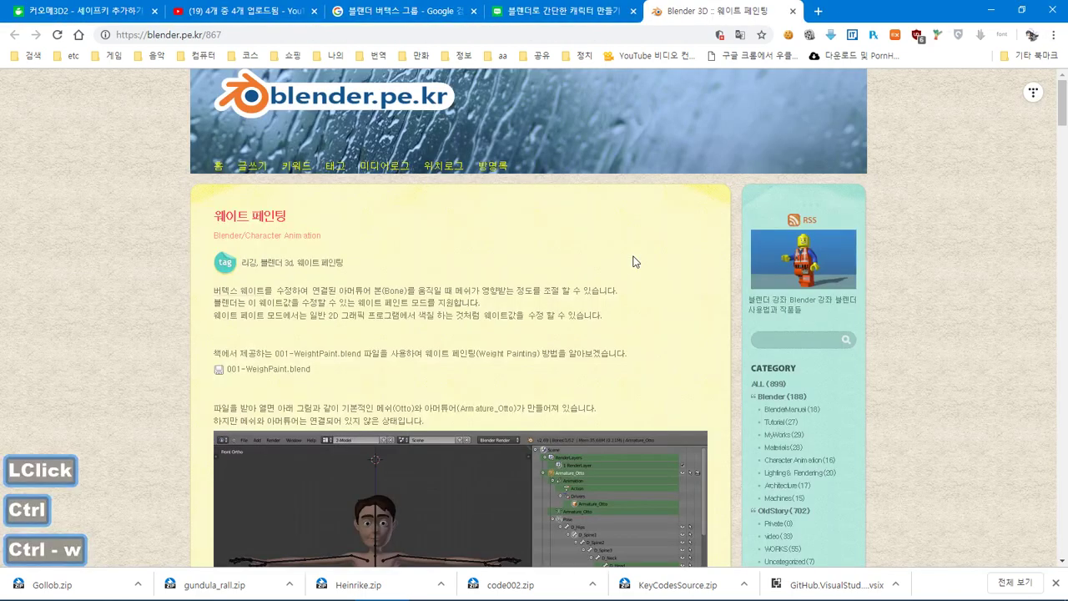
pyautogui.hotkey('ctrl', 'w')
pyautogui.hotkey('ctrl', 'w')
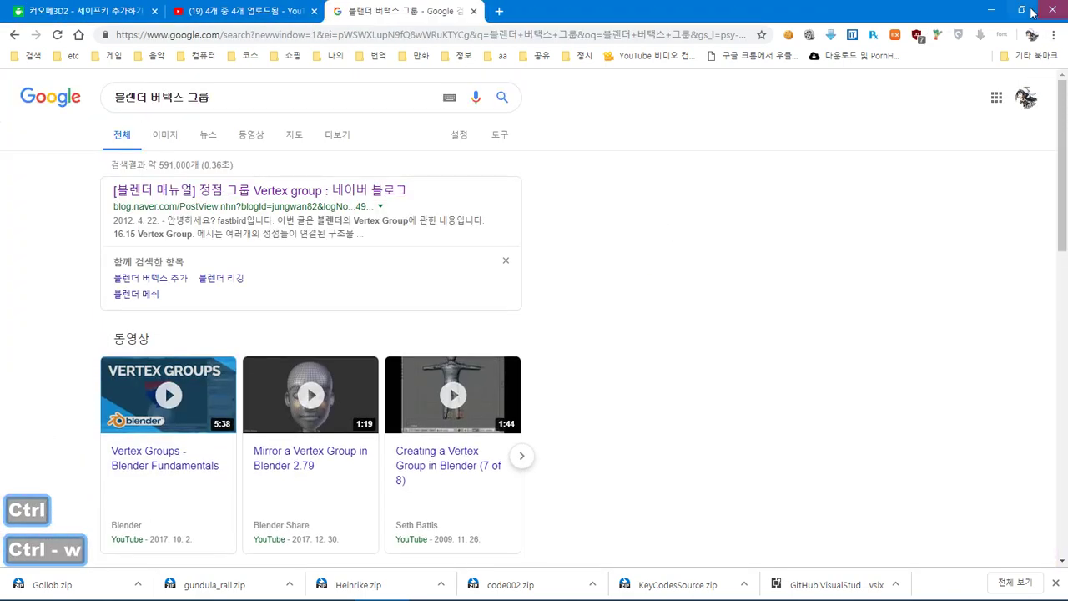
# Open Task Manager to check the running processes while the game loads.
pyautogui.click(694, 468)
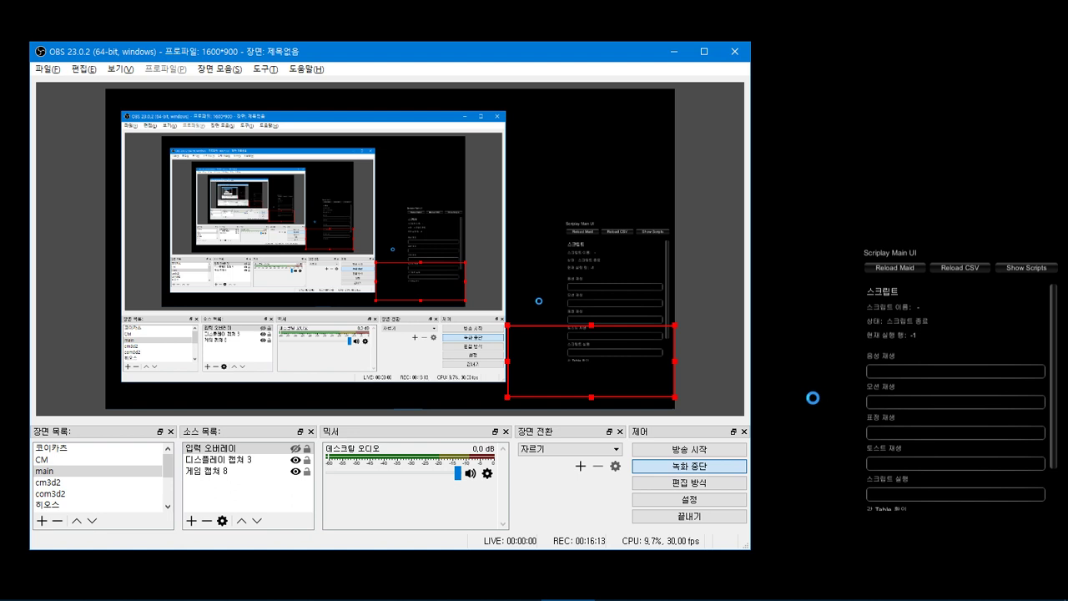
pyautogui.moveTo(836, 591)
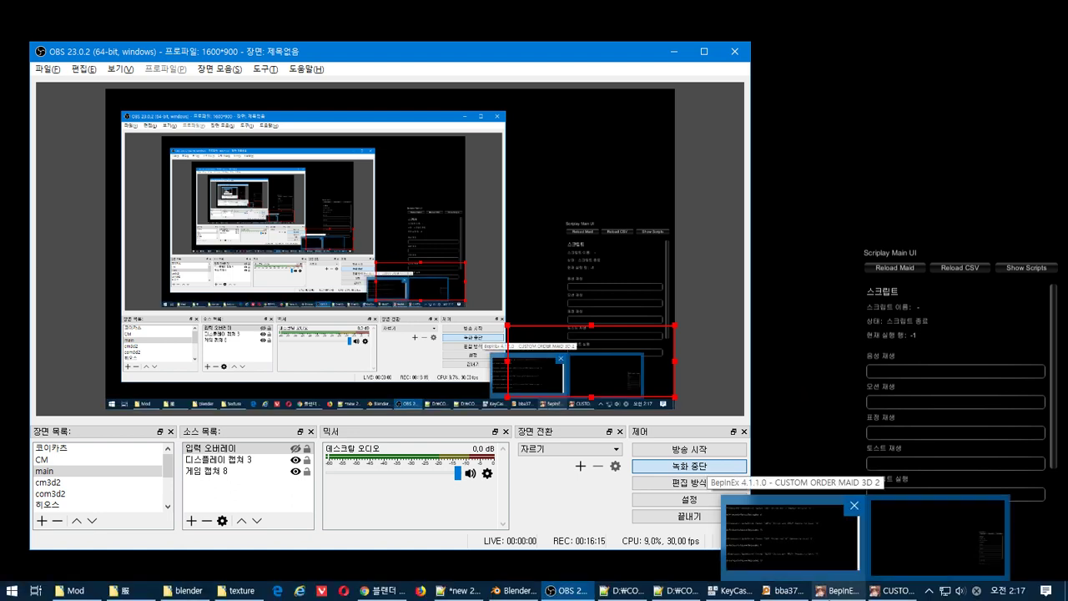
pyautogui.click(877, 594)
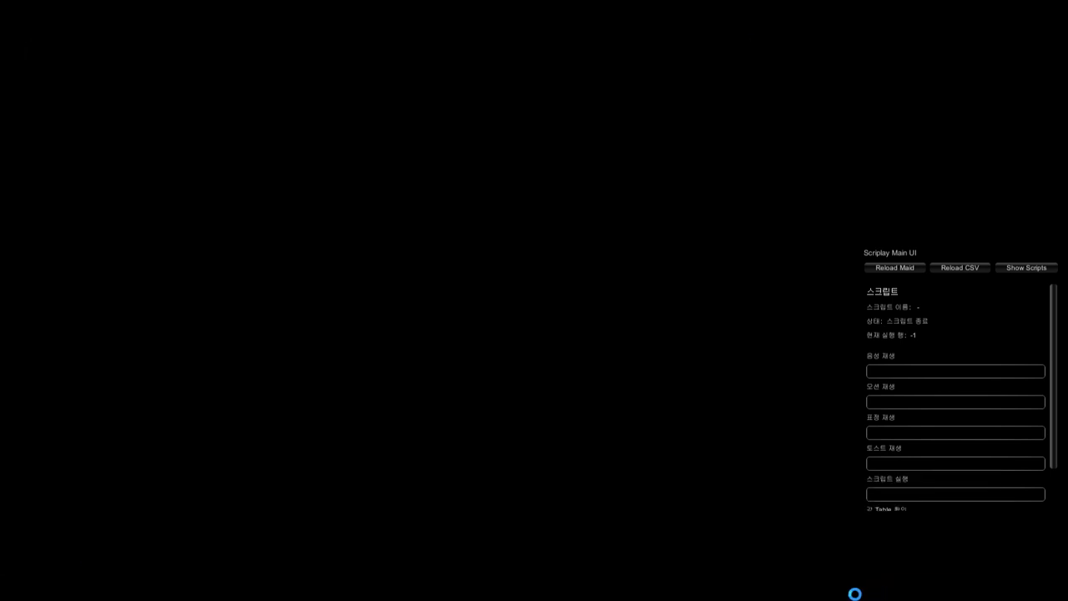
pyautogui.press('super')
pyautogui.moveTo(857, 594)
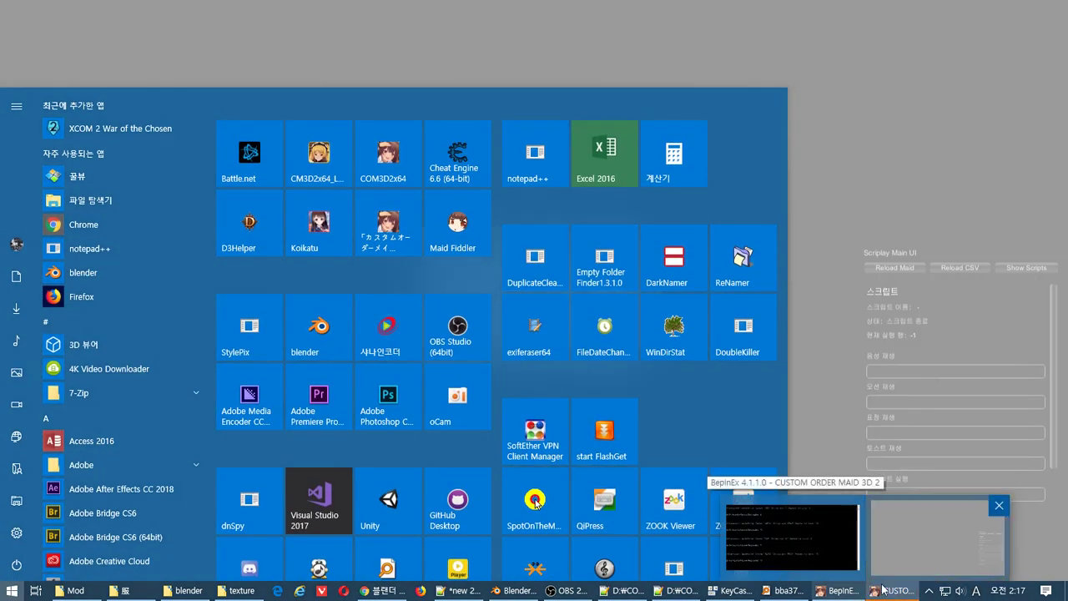
pyautogui.rightClick(1007, 591)
pyautogui.click(1014, 532)
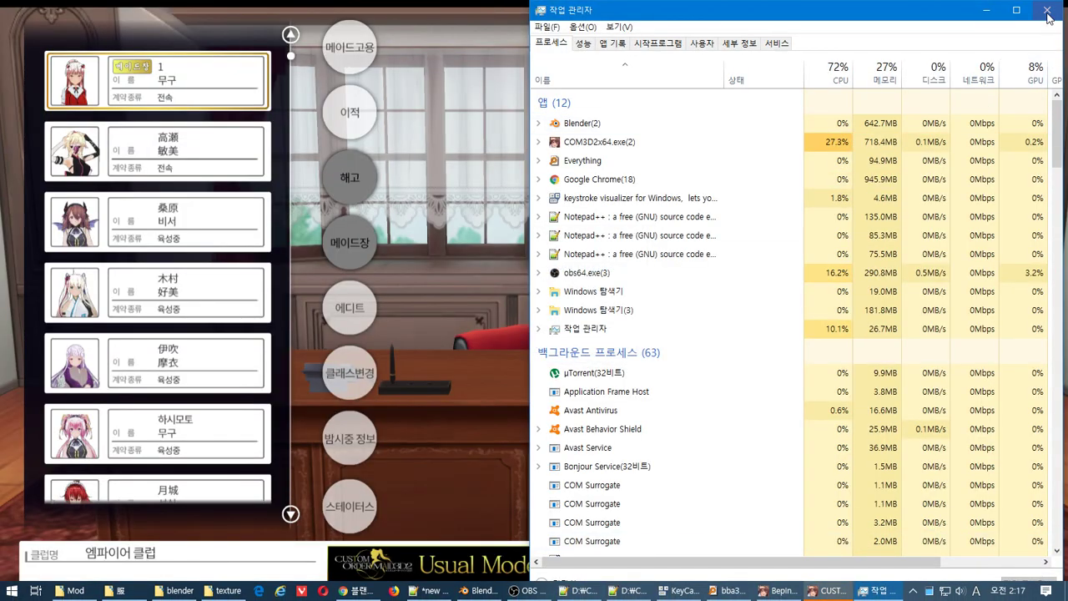
# Return to Custom Order Maid 3D2, hire a new maid and confirm the hiring.
pyautogui.click(290, 20)
pyautogui.click(350, 46)
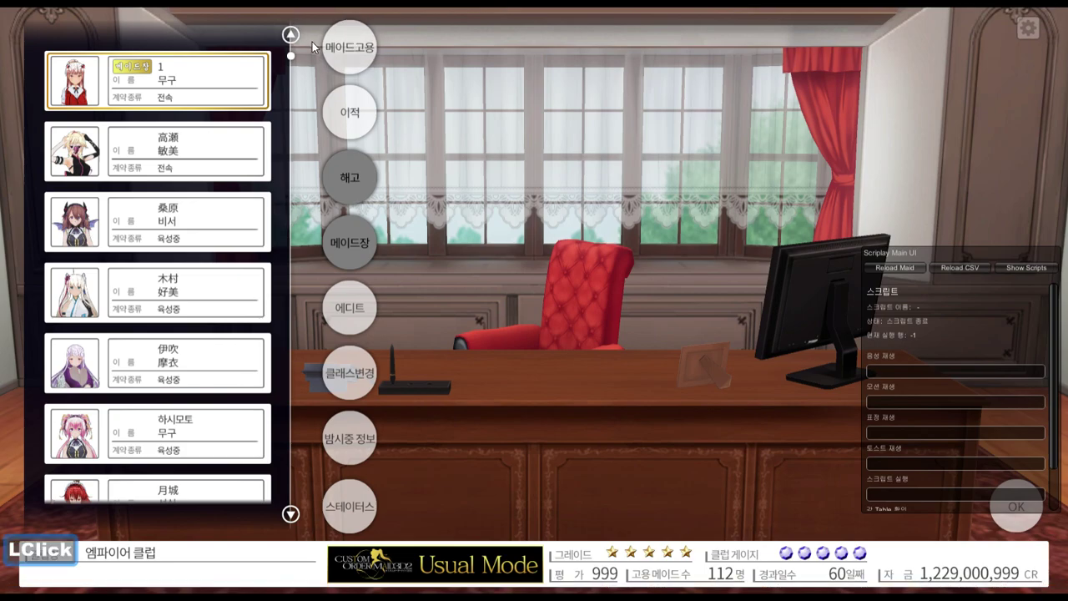
pyautogui.click(643, 355)
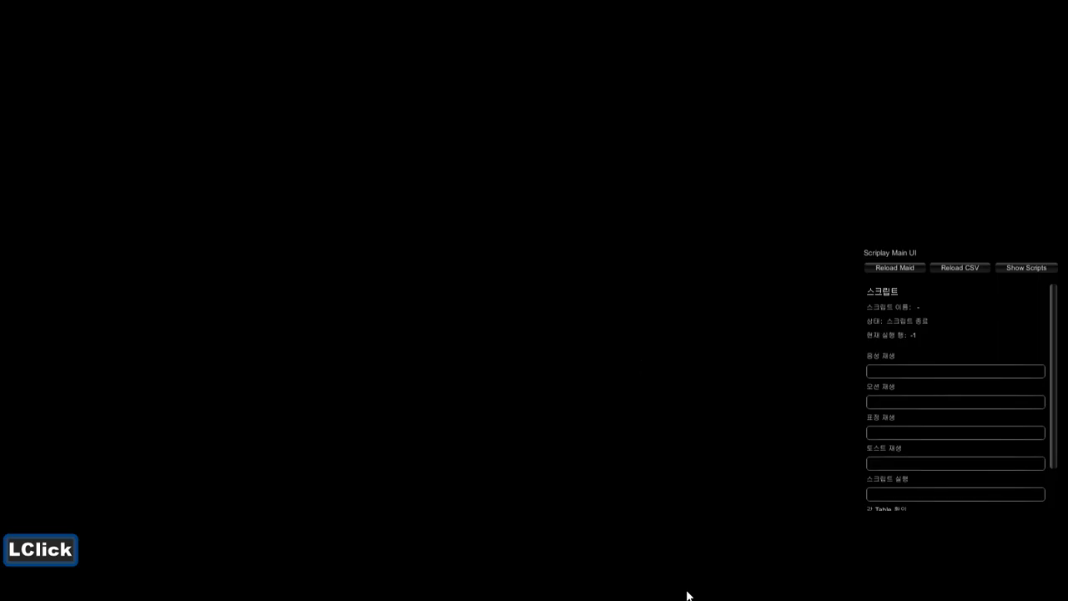
# Switch to the Notepad++ window with menu 본 정리.txt and look up the accsenaka entry among the background-capable slots.
pyautogui.press('super')
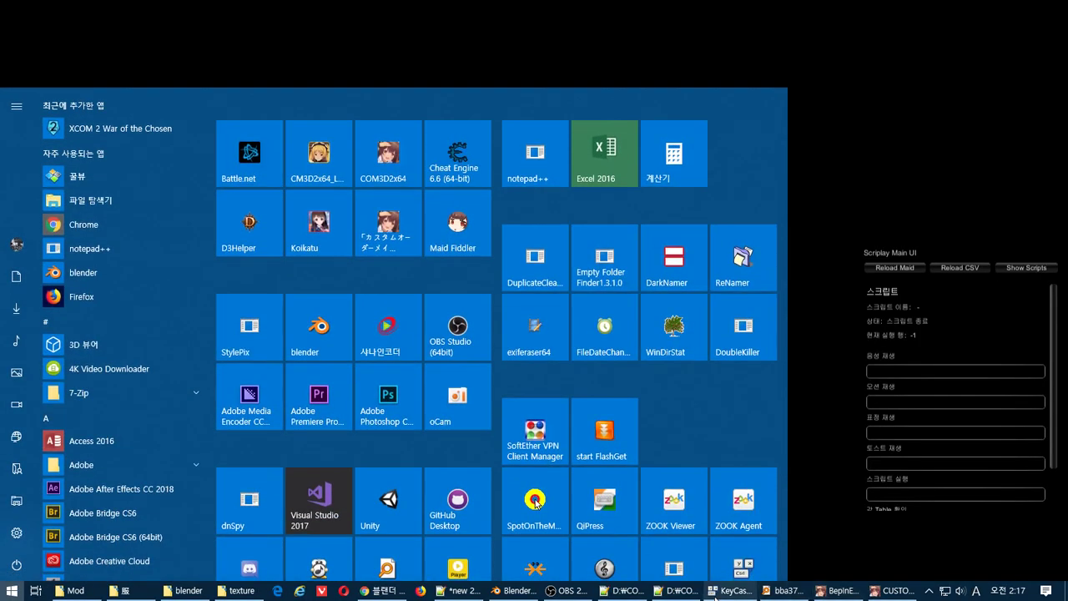
pyautogui.click(680, 595)
pyautogui.click(635, 361)
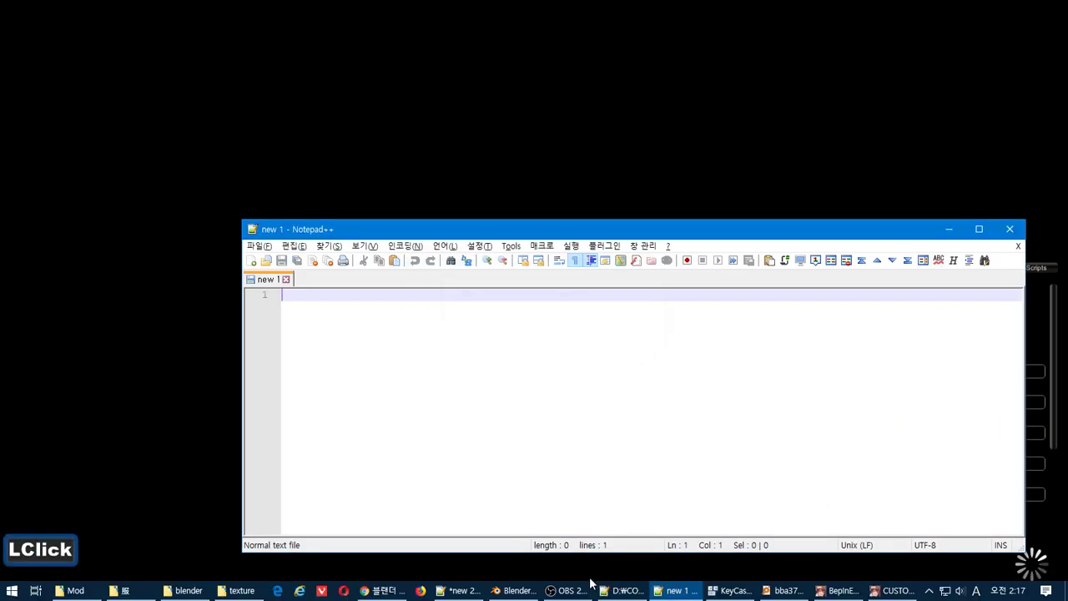
pyautogui.click(624, 593)
pyautogui.press('super')
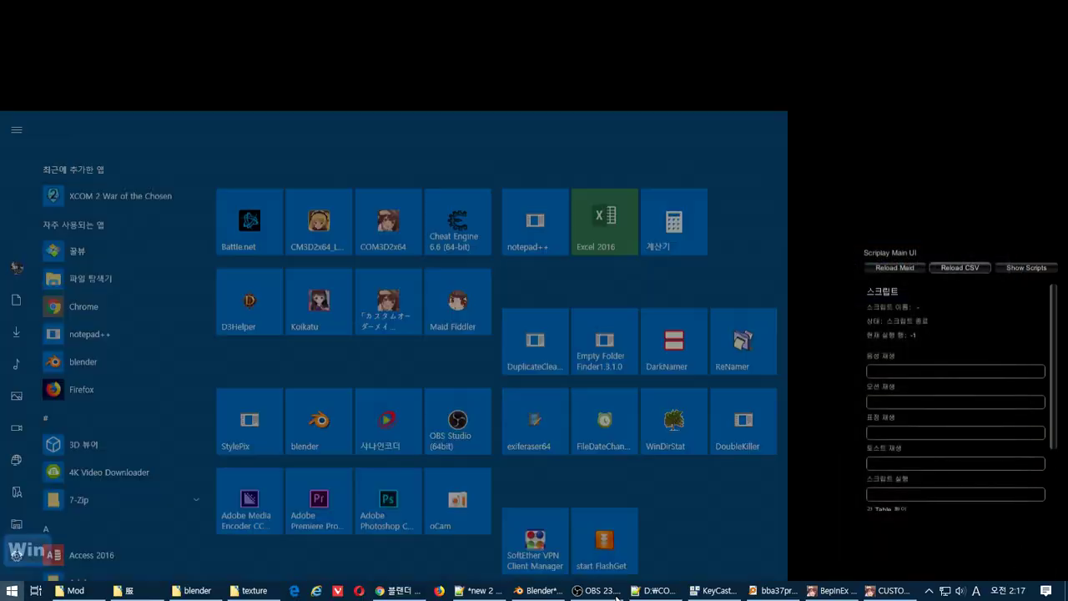
pyautogui.click(659, 594)
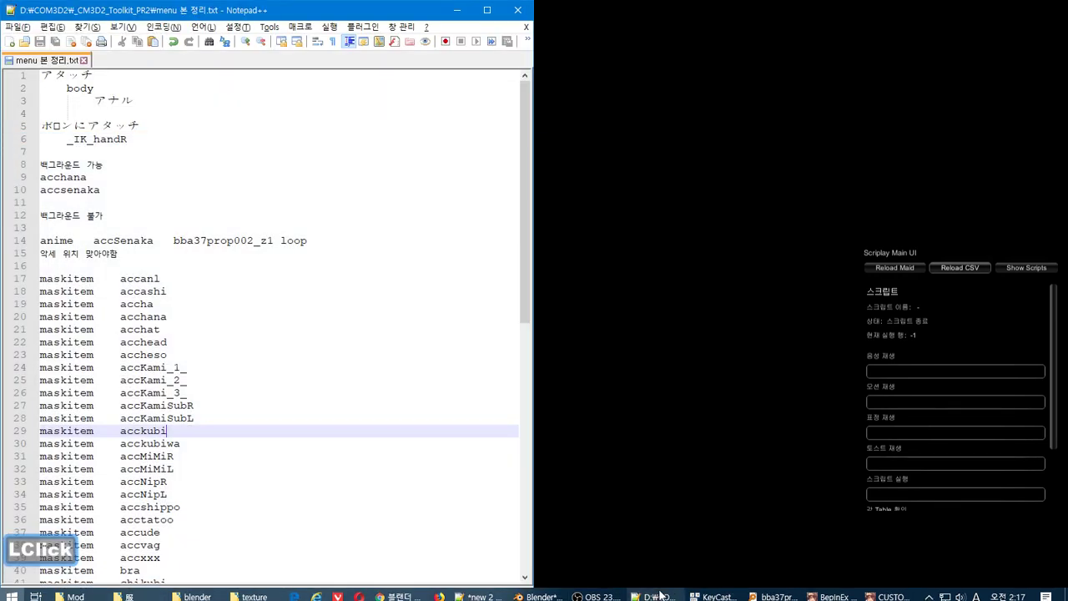
pyautogui.click(289, 186)
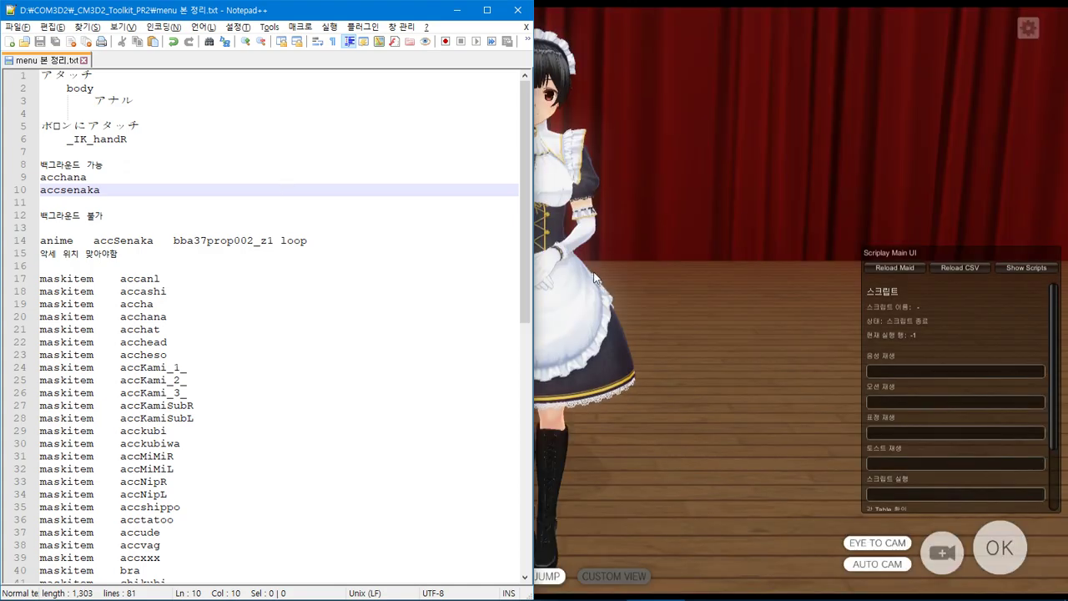
# In the game's maid editor, open the back (등) accessories and equip the custom prop at the end of the item list.
pyautogui.click(594, 278)
pyautogui.click(62, 267)
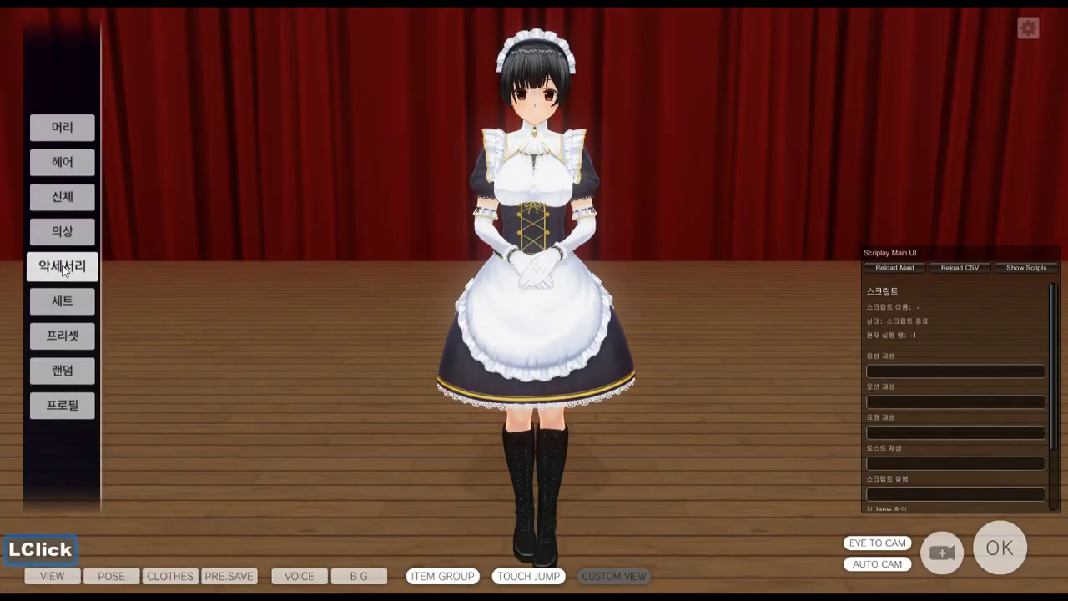
pyautogui.scroll(-5, 173, 431)
pyautogui.click(165, 409)
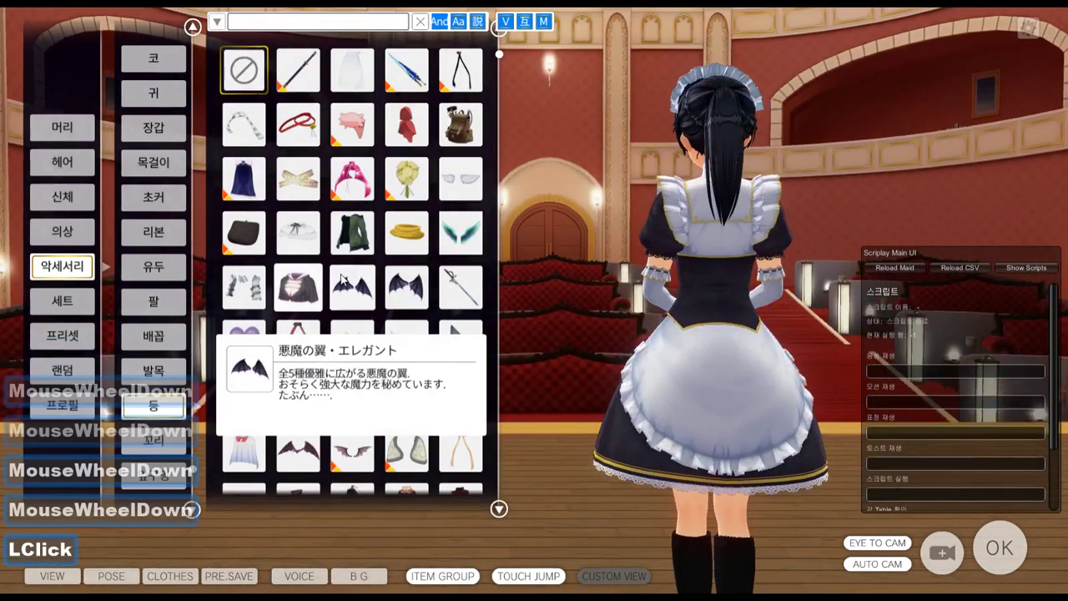
pyautogui.scroll(-7, 344, 467)
pyautogui.click(298, 467)
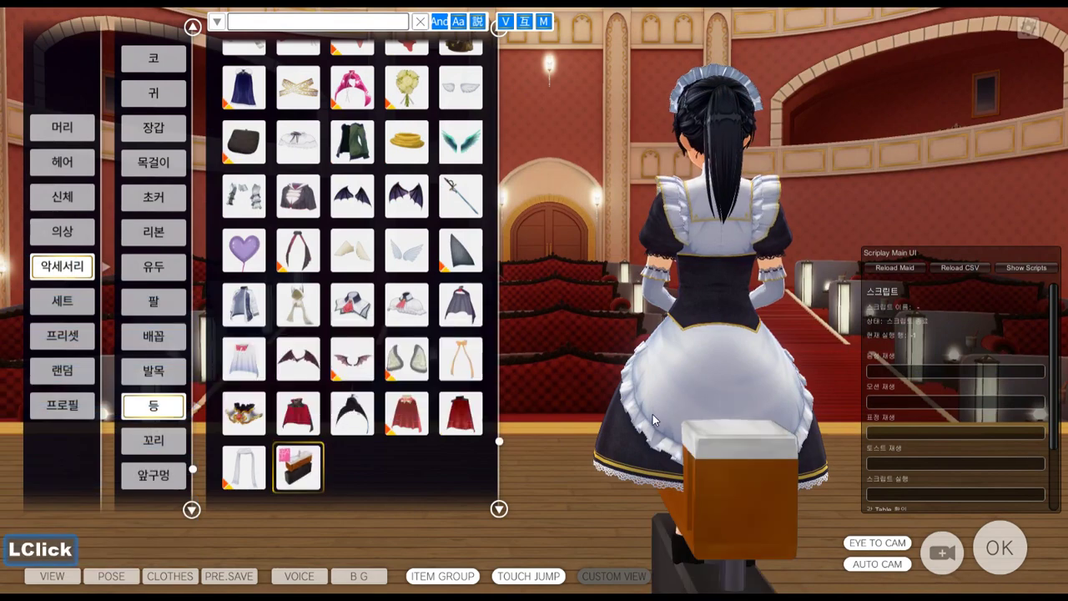
# In the ACCex plugin, open the menu export for the back accessory and copy its menu file name.
pyautogui.moveTo(653, 414); pyautogui.dragTo(912, 407, button='right')
pyautogui.moveTo(919, 414); pyautogui.dragTo(902, 416, button='right')
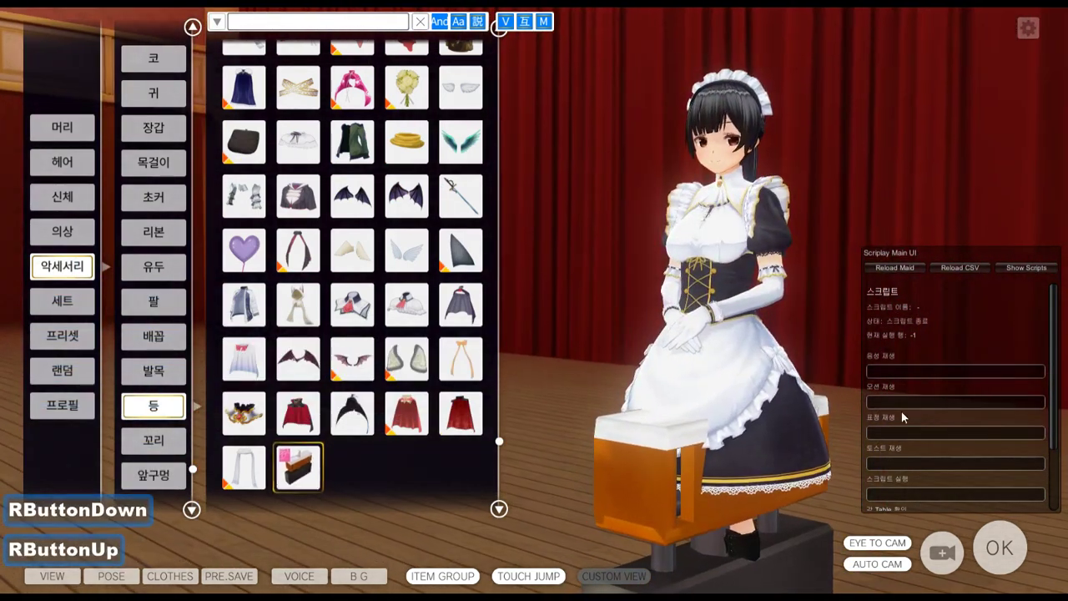
pyautogui.press('F12')
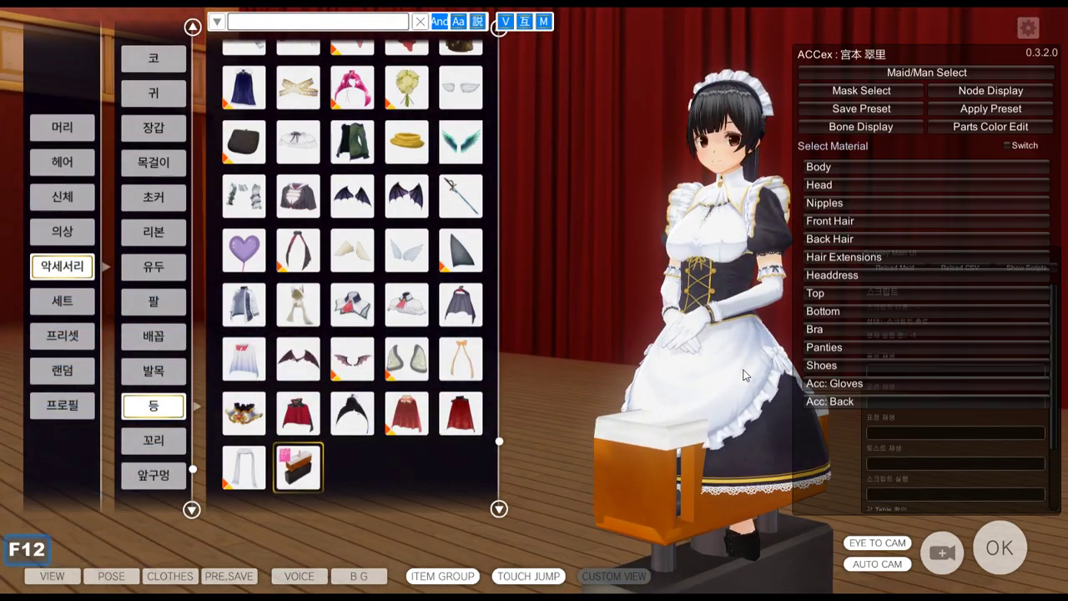
pyautogui.click(876, 402)
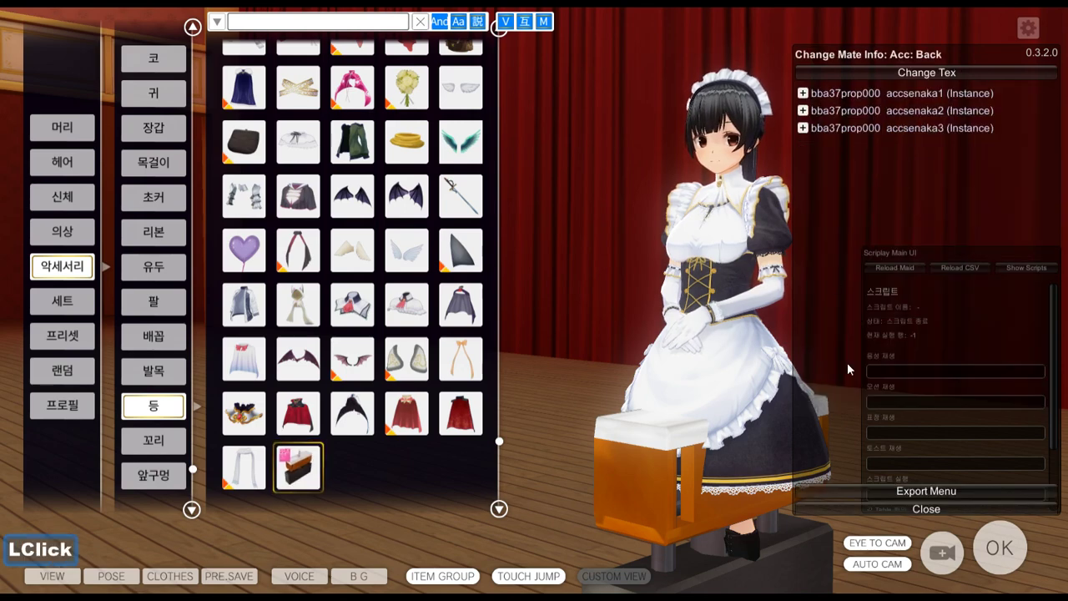
pyautogui.click(867, 490)
pyautogui.moveTo(529, 95); pyautogui.dragTo(350, 94)
pyautogui.hotkey('ctrl', 'c')
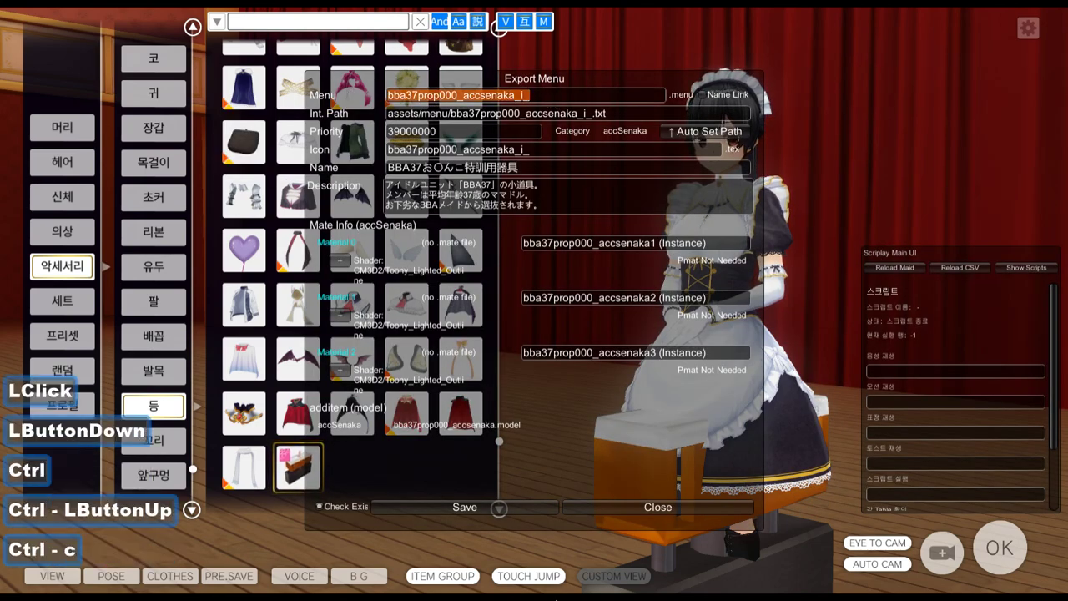
# Switch to Everything, search for bba37prop000_accsenaka_i_ and select the matching .menu file.
pyautogui.press('super')
pyautogui.click(768, 598)
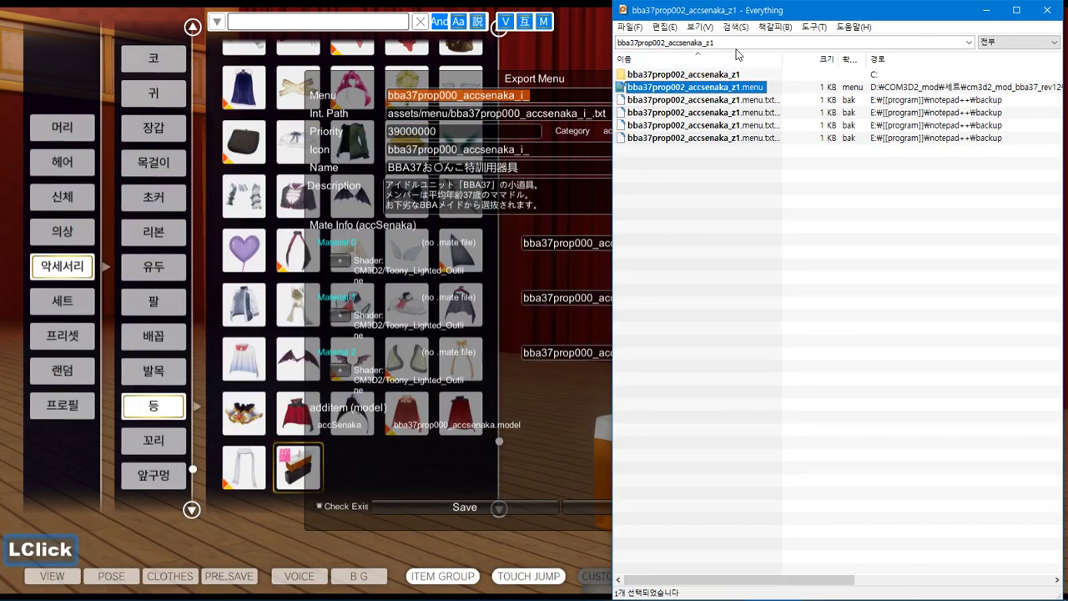
pyautogui.doubleClick(737, 41)
pyautogui.hotkey('ctrl', 'v')
pyautogui.click(692, 74)
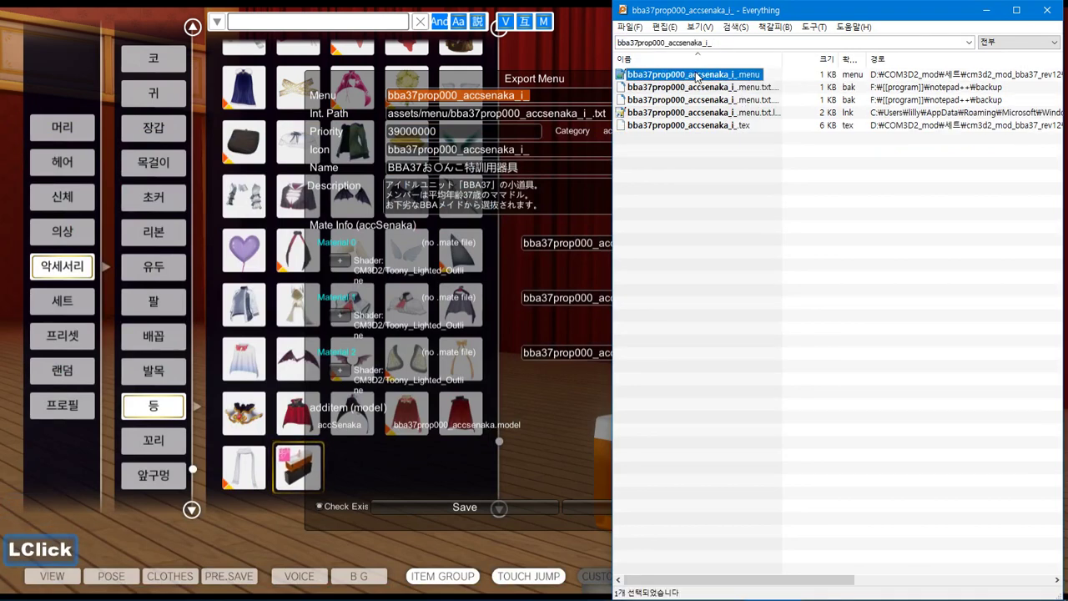
# Open the _CM3D2_Toolkit_PR2 folder in File Explorer and load bba37prop000_accsenaka_i_.menu into [CM3D2]menu編集.exe.
pyautogui.moveTo(269, 589)
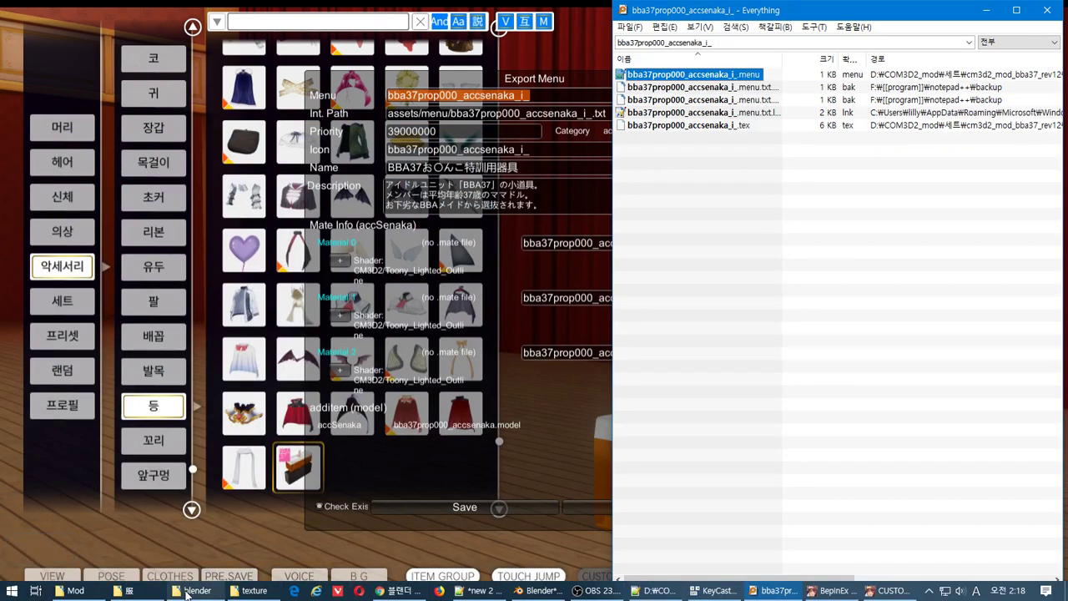
pyautogui.click(253, 590)
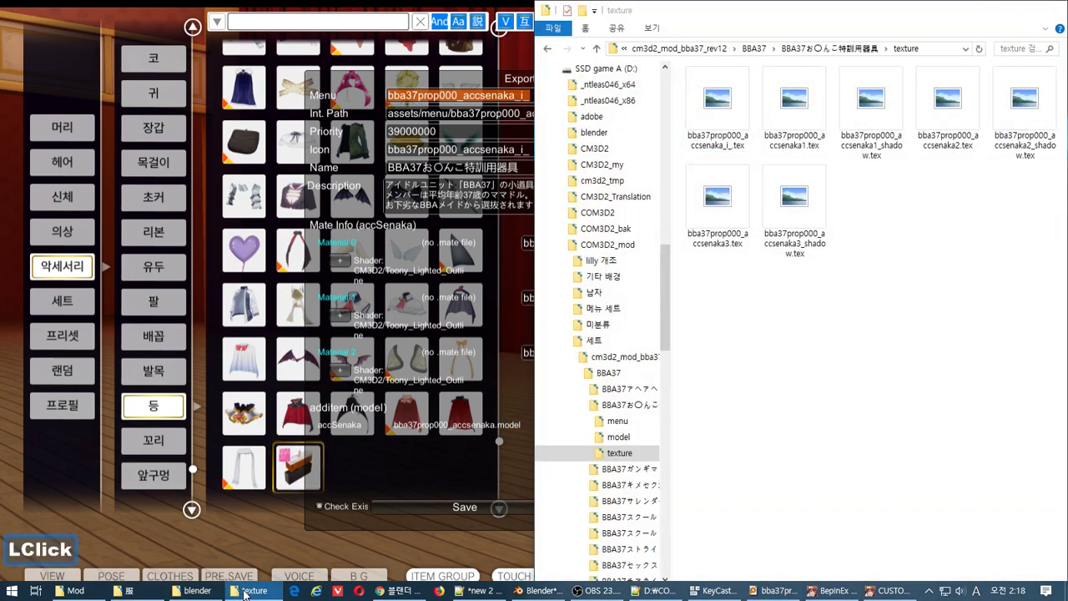
pyautogui.click(198, 590)
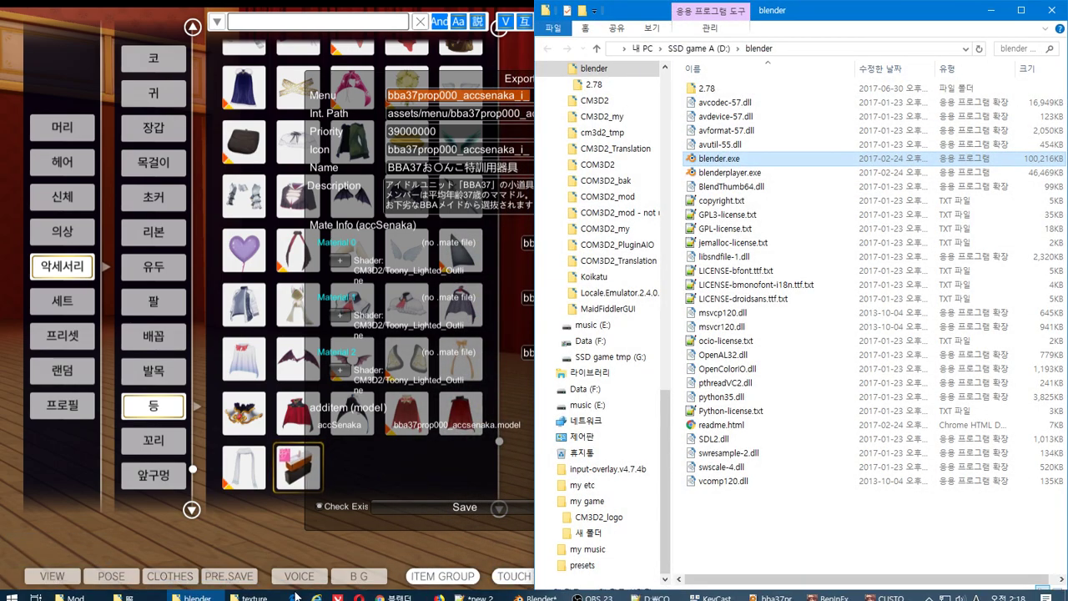
pyautogui.click(194, 591)
pyautogui.click(75, 590)
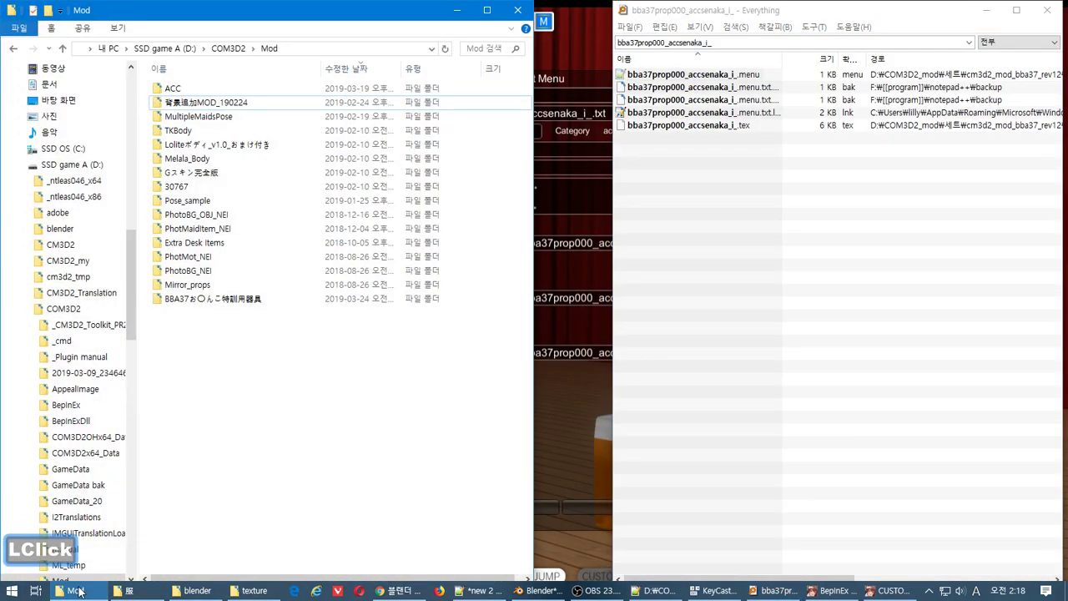
pyautogui.click(88, 325)
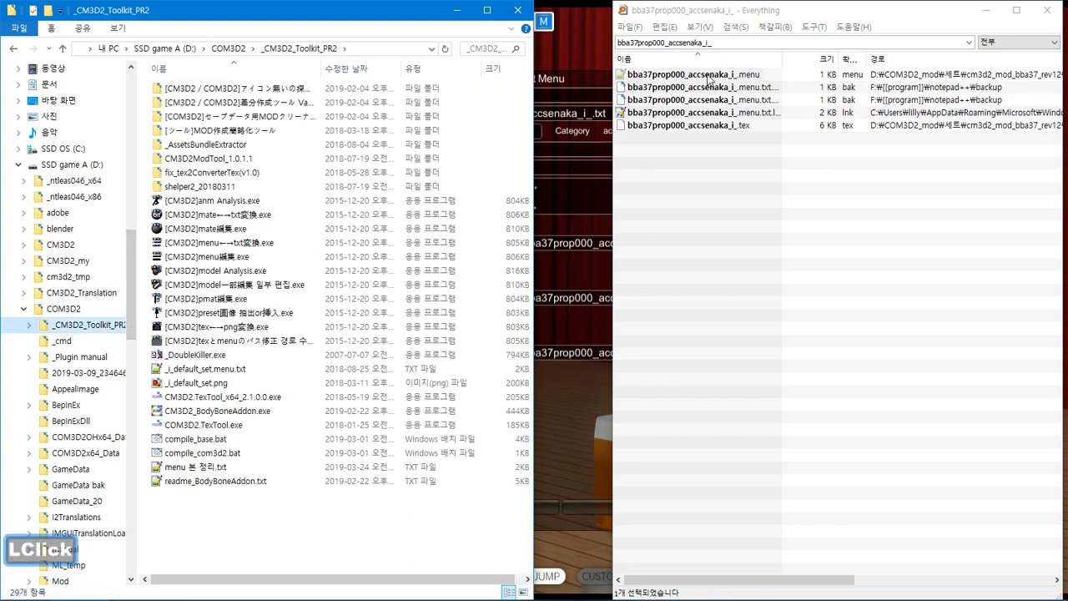
pyautogui.moveTo(708, 80); pyautogui.dragTo(372, 262)
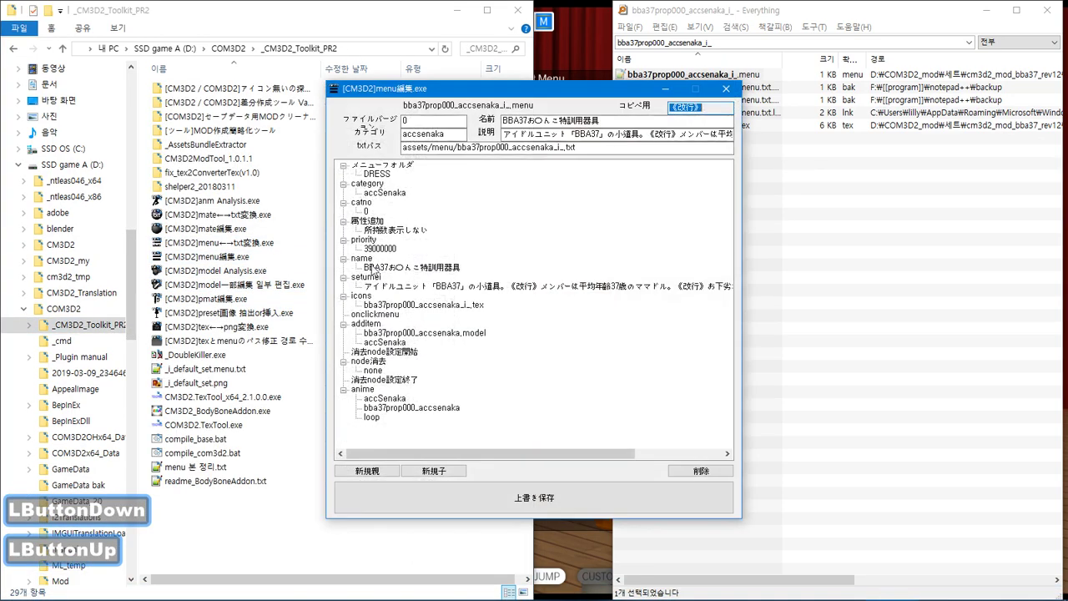
# Check the anime and additem entries of the menu file, then close the menu editor.
pyautogui.click(412, 409)
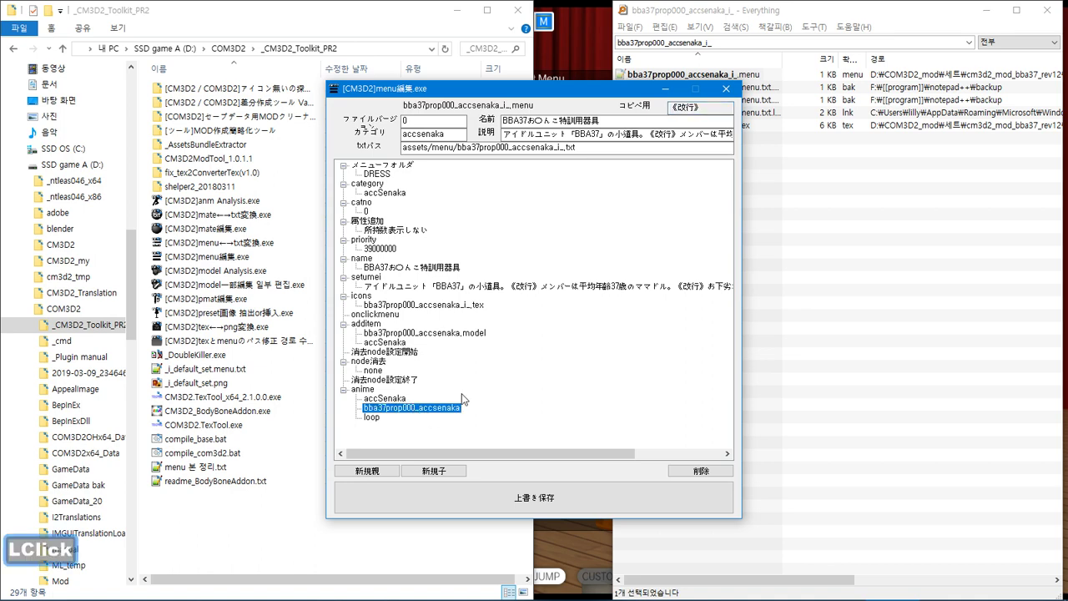
pyautogui.click(399, 342)
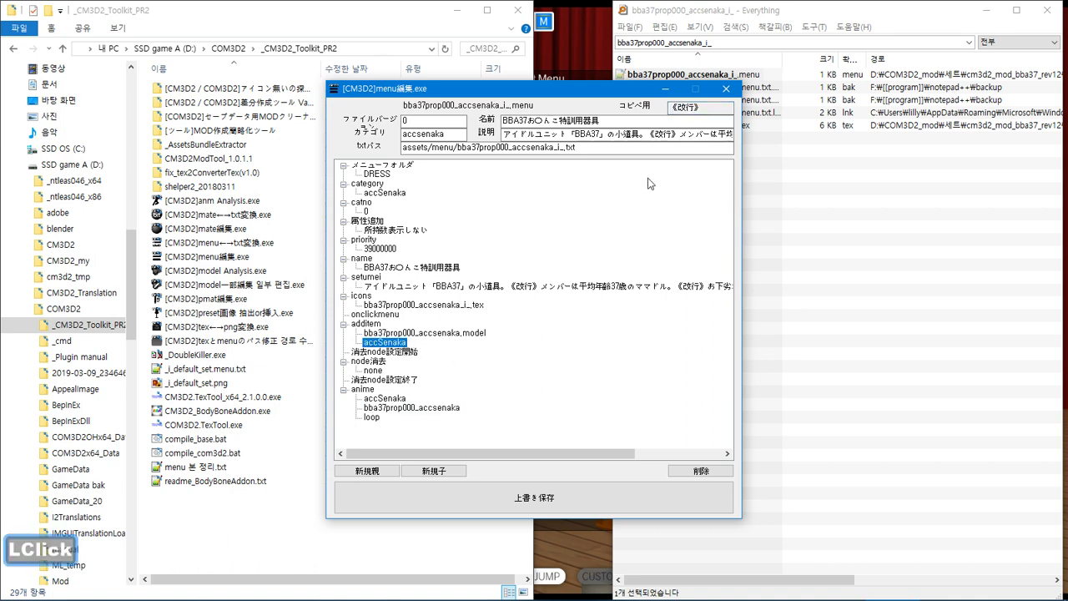
pyautogui.click(724, 90)
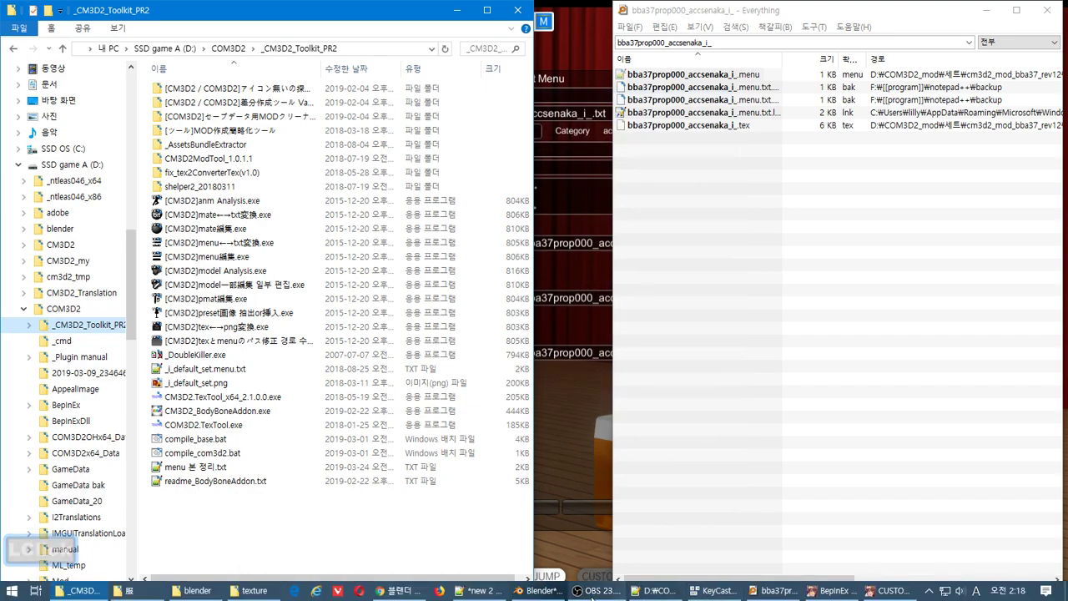
# Switch to Blender, select the prop's armature and import the CM3D2 motion (.anm) file from the recent model folder.
pyautogui.click(538, 590)
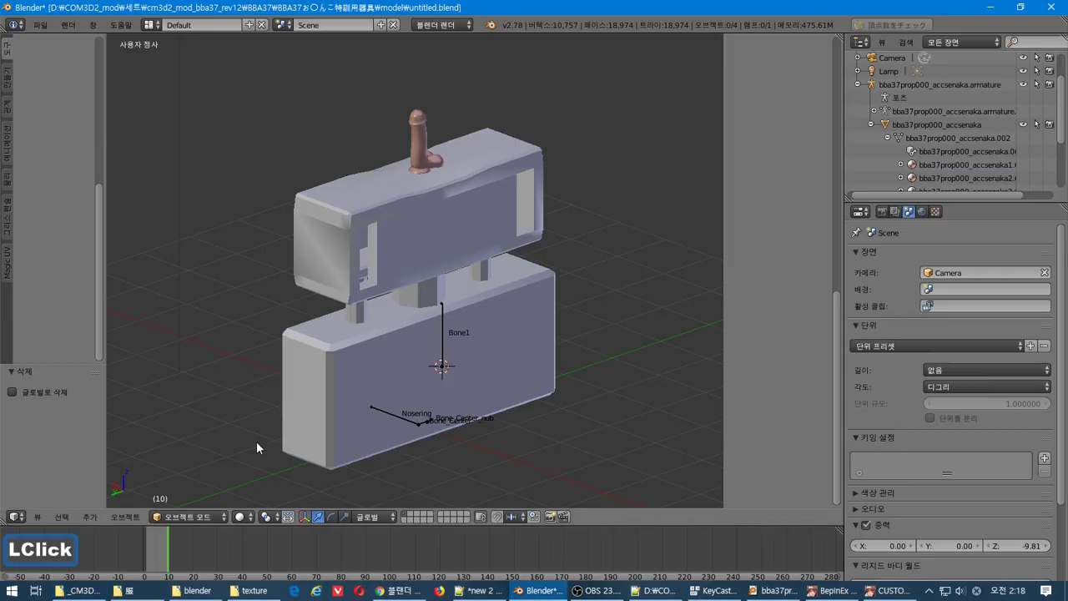
pyautogui.click(55, 26)
pyautogui.moveTo(133, 264)
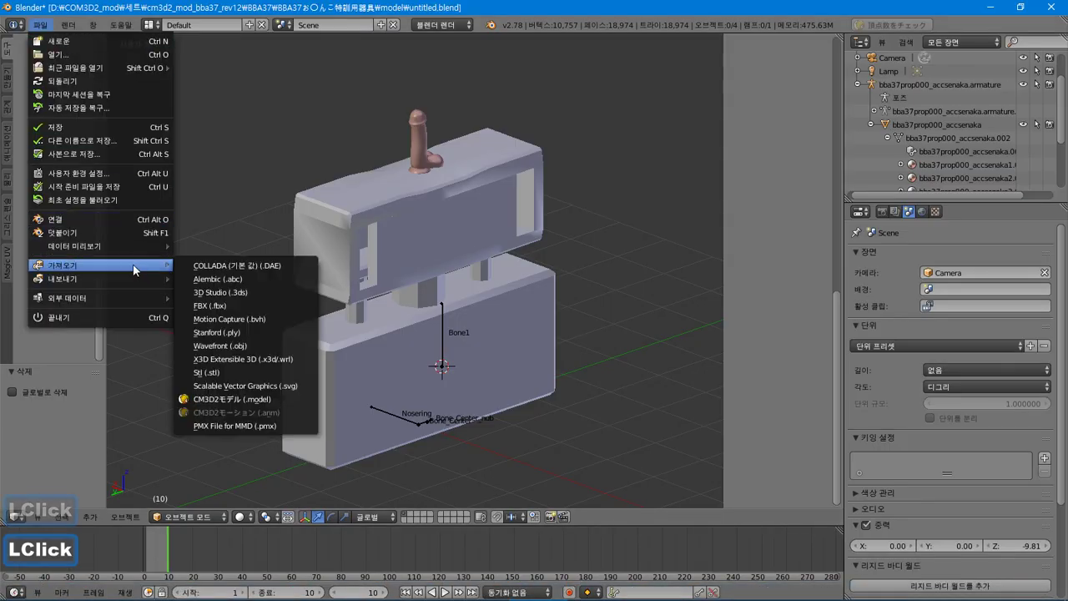
pyautogui.rightClick(445, 326)
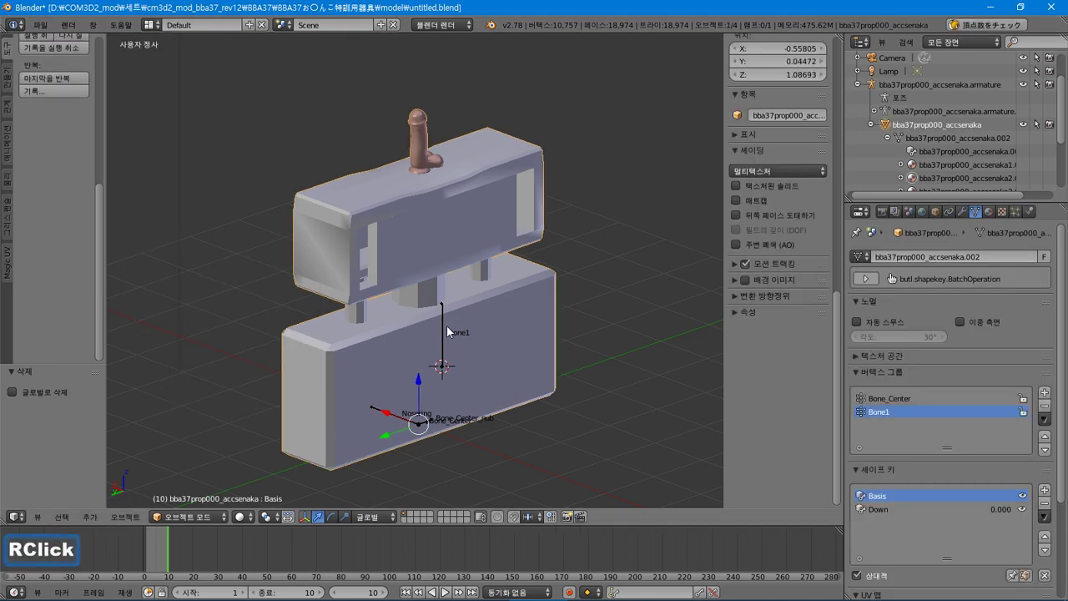
pyautogui.click(38, 26)
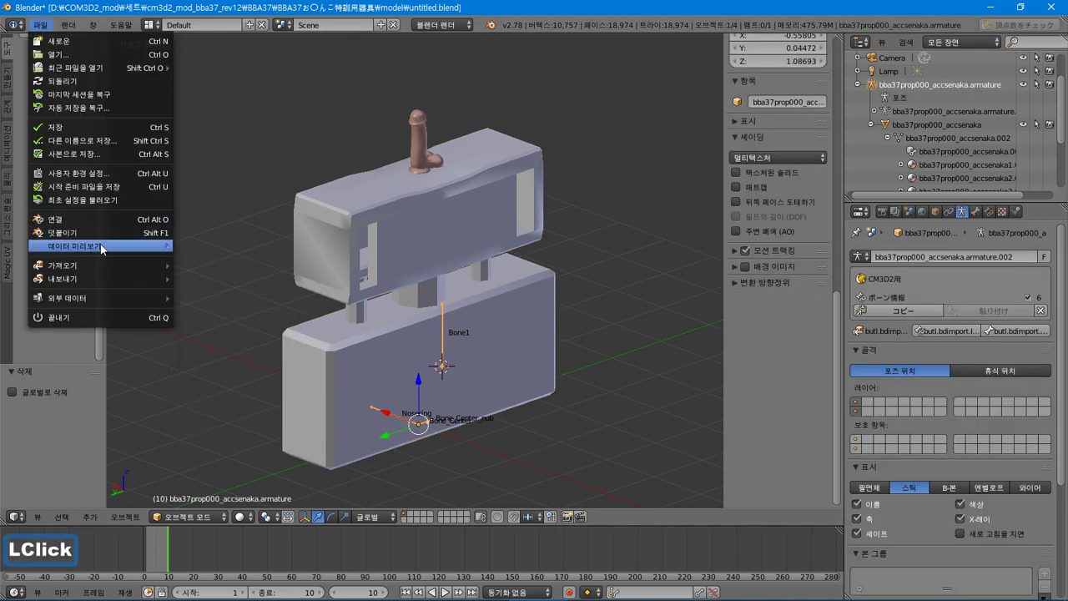
pyautogui.moveTo(112, 262)
pyautogui.click(224, 397)
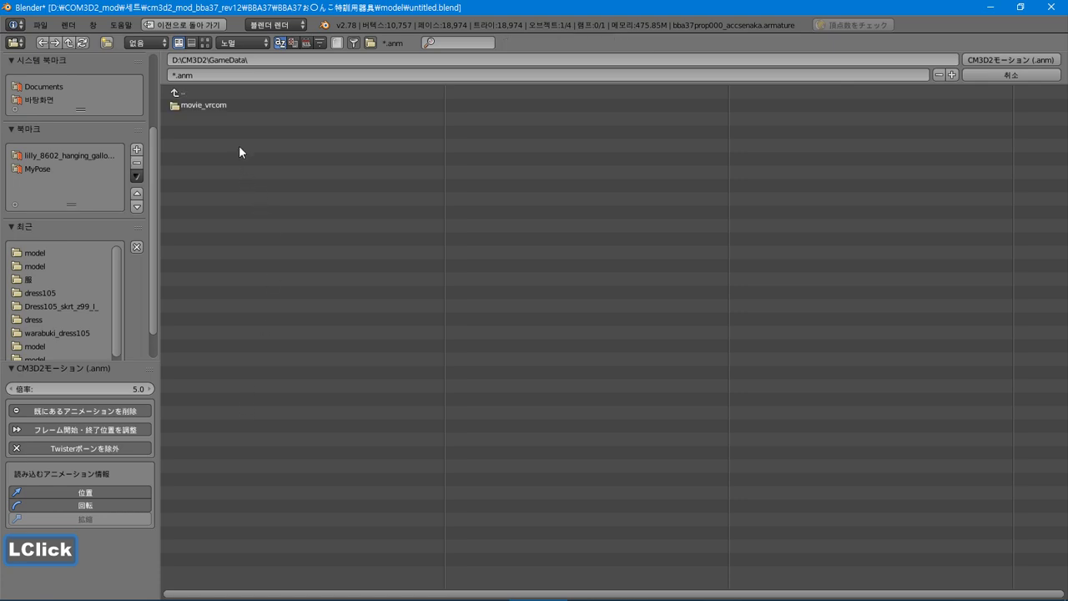
pyautogui.click(70, 255)
pyautogui.doubleClick(278, 105)
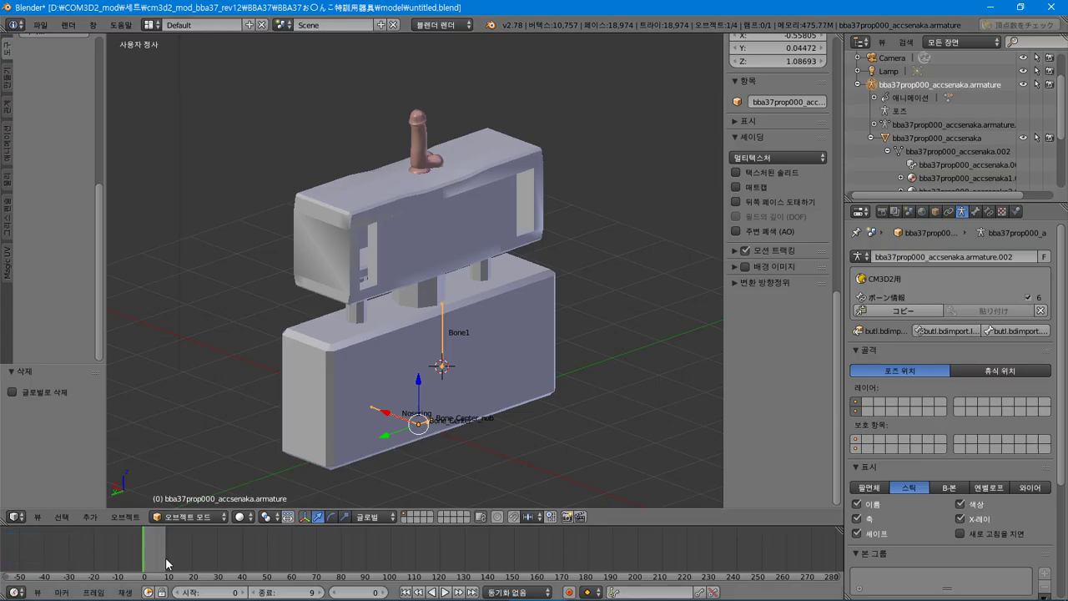
# Play the imported motion on the timeline to check how the prop moves.
pyautogui.moveTo(274, 431); pyautogui.dragTo(283, 437, button='middle')
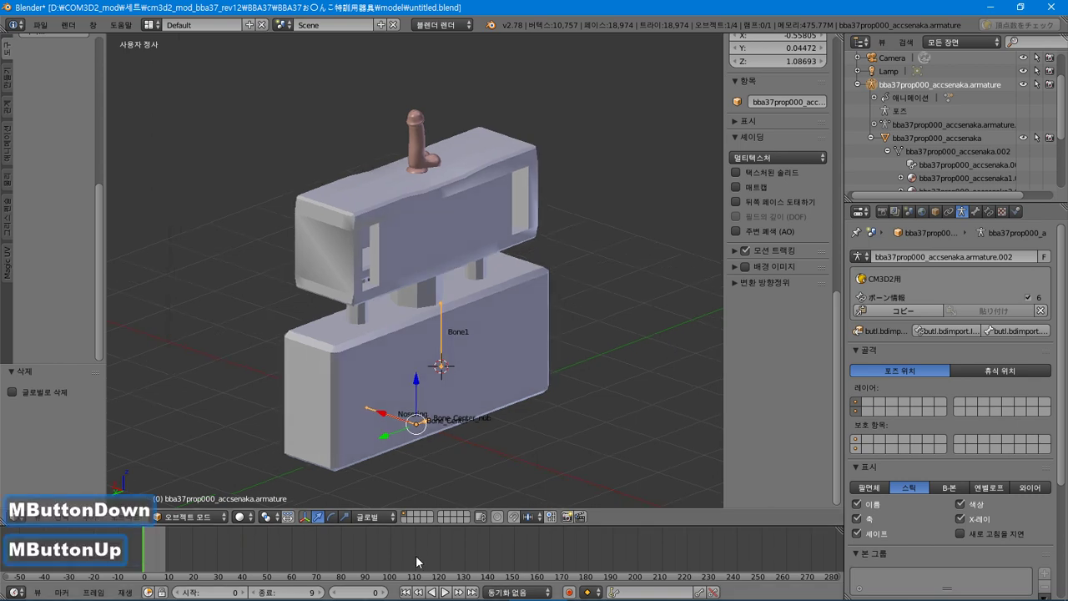
pyautogui.click(446, 591)
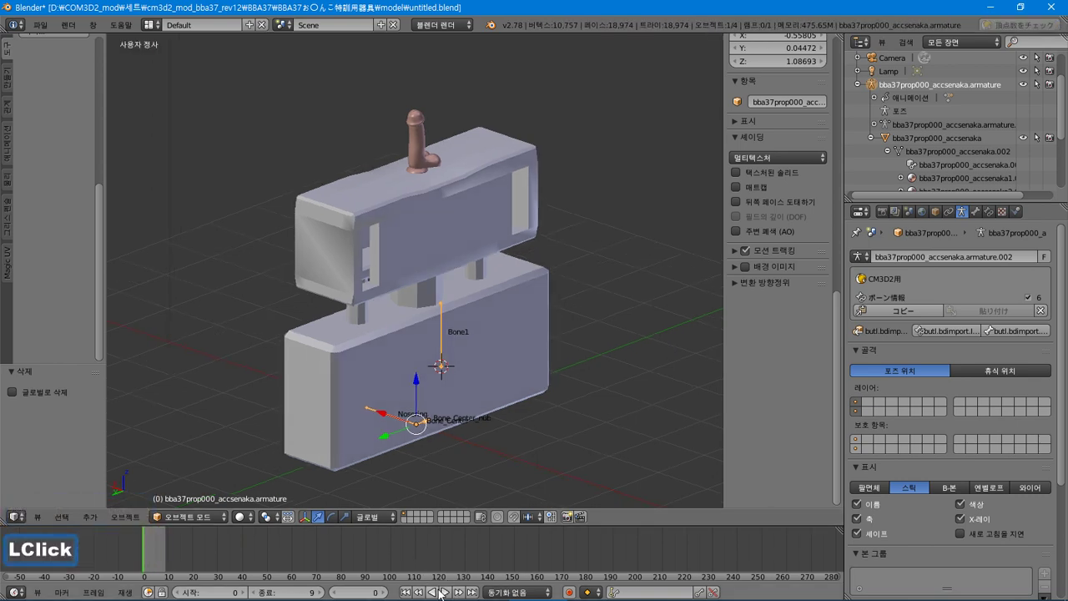
pyautogui.click(438, 592)
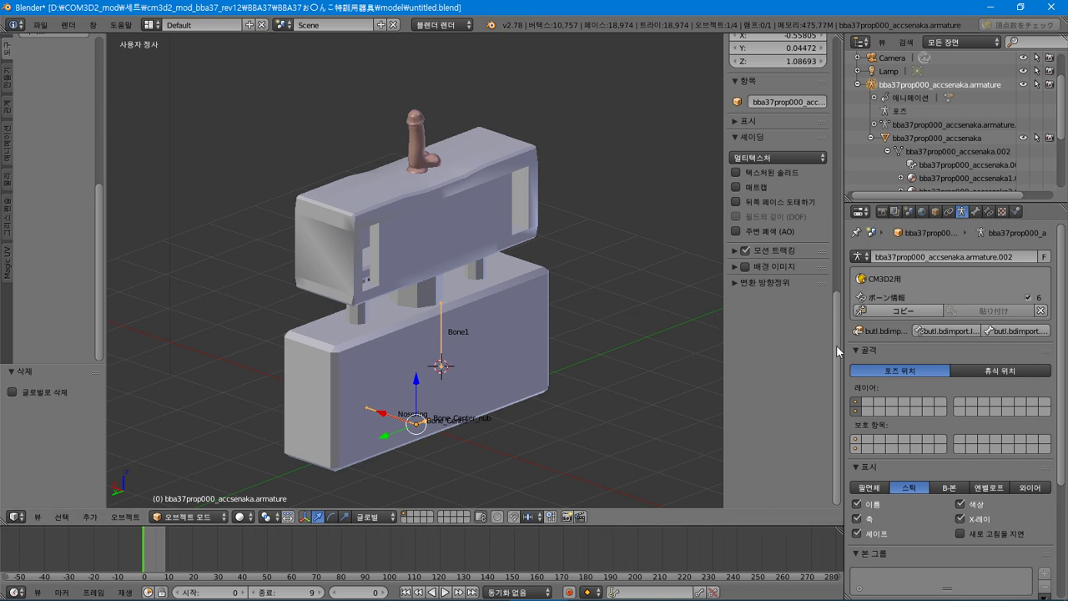
# Put the armature in Pose Mode and insert a location keyframe for Bone1 at frame 0.
pyautogui.moveTo(836, 345); pyautogui.dragTo(835, 92)
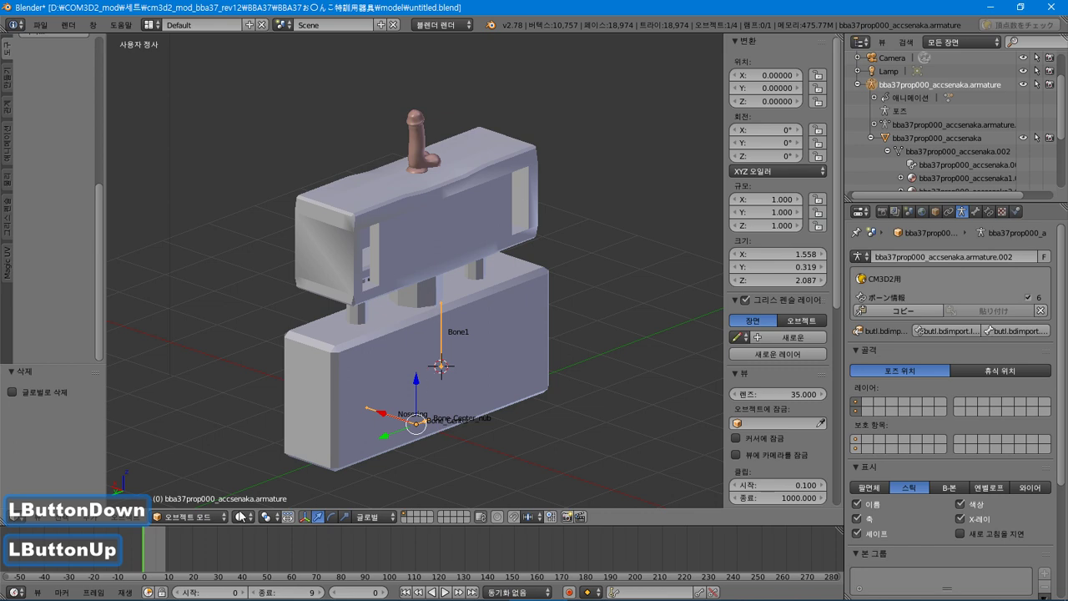
pyautogui.click(212, 516)
pyautogui.click(184, 484)
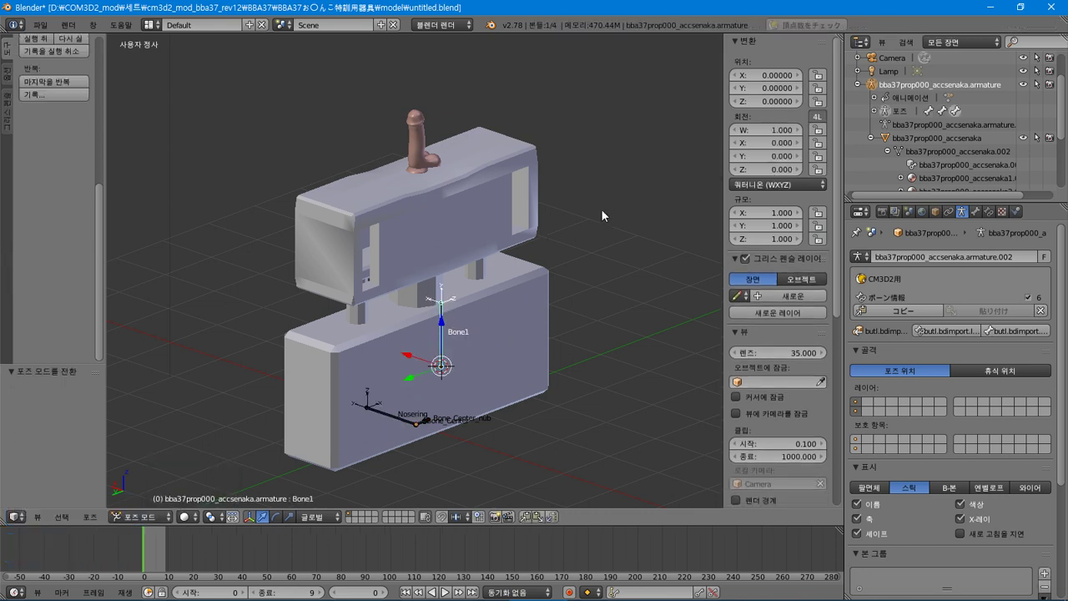
pyautogui.rightClick(781, 102)
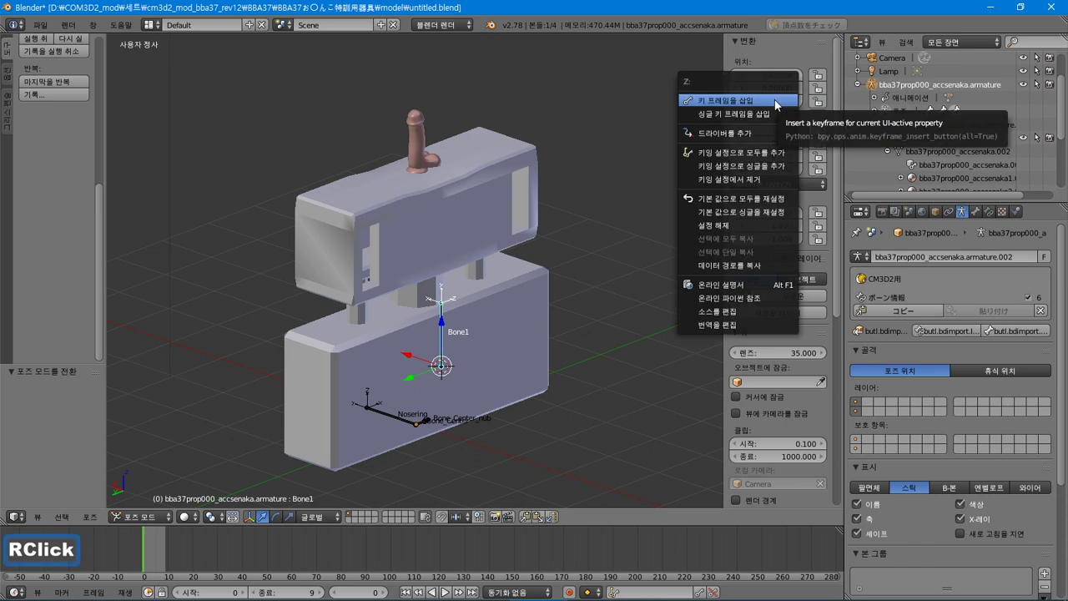
pyautogui.click(775, 101)
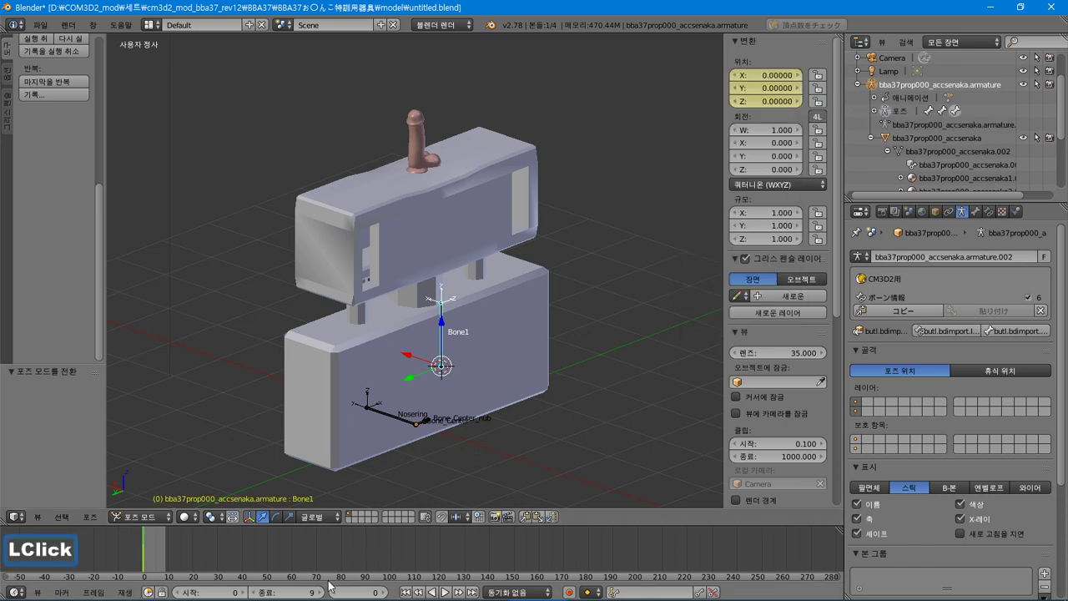
# Set the animation's end frame to 10 and insert a single Z location keyframe for Bone1 at that frame.
pyautogui.click(304, 589)
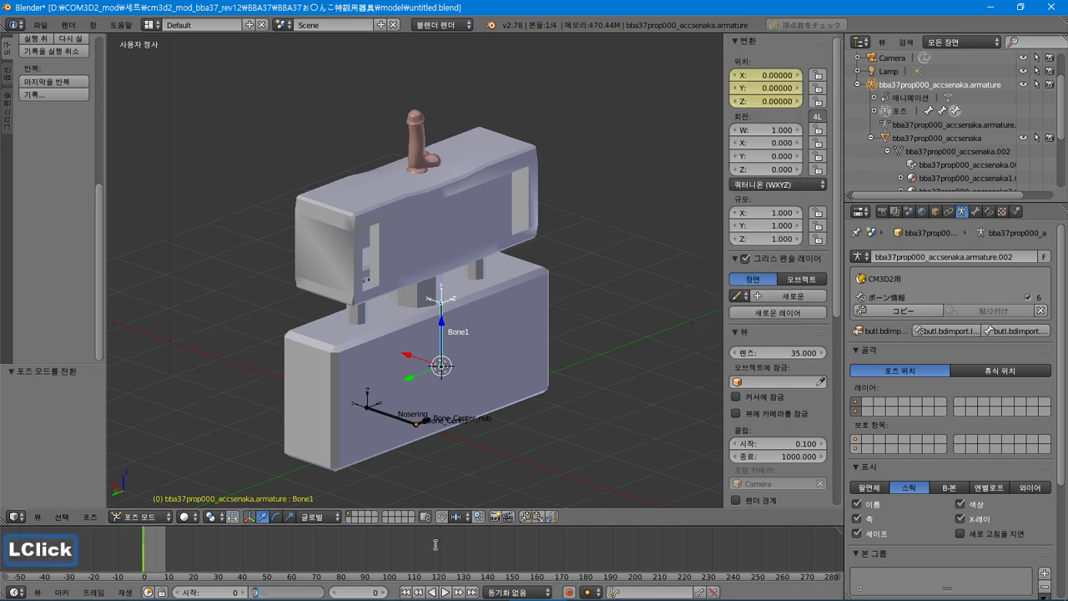
pyautogui.write('10')
pyautogui.press('Return')
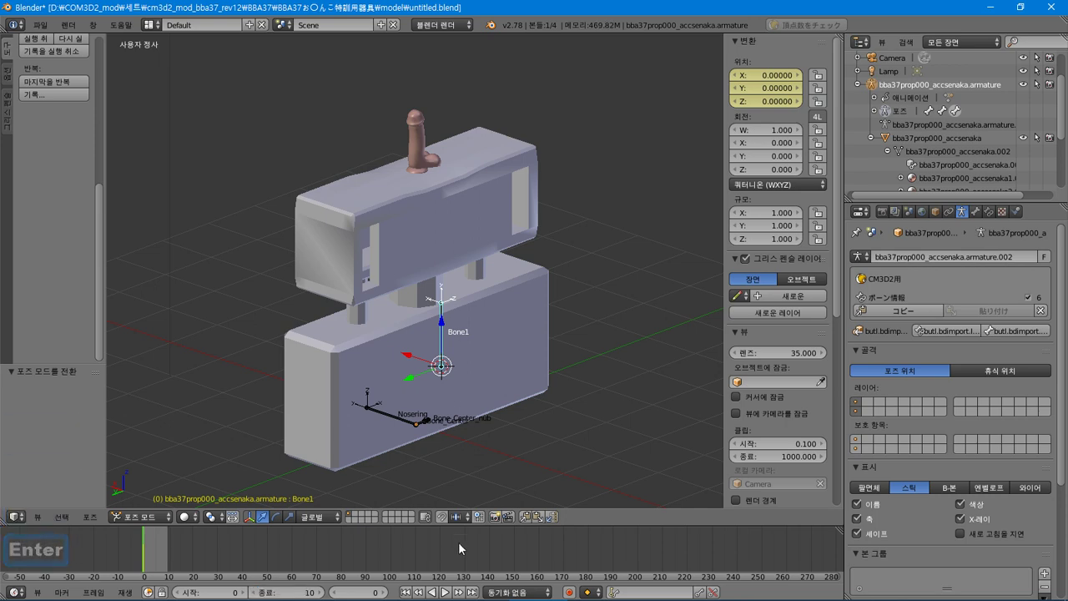
pyautogui.click(473, 592)
pyautogui.rightClick(772, 103)
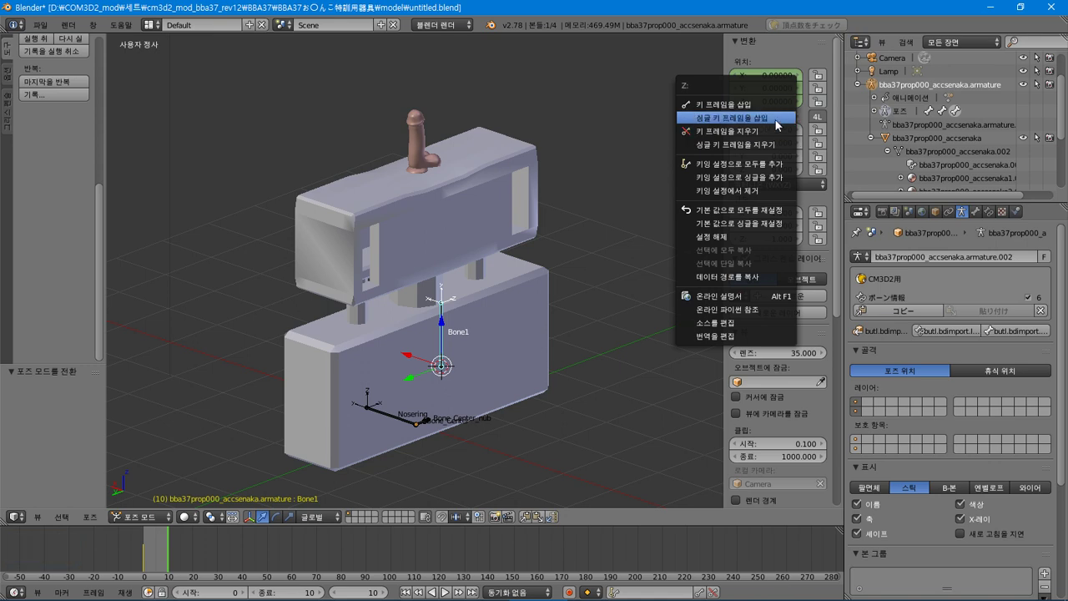
pyautogui.click(776, 125)
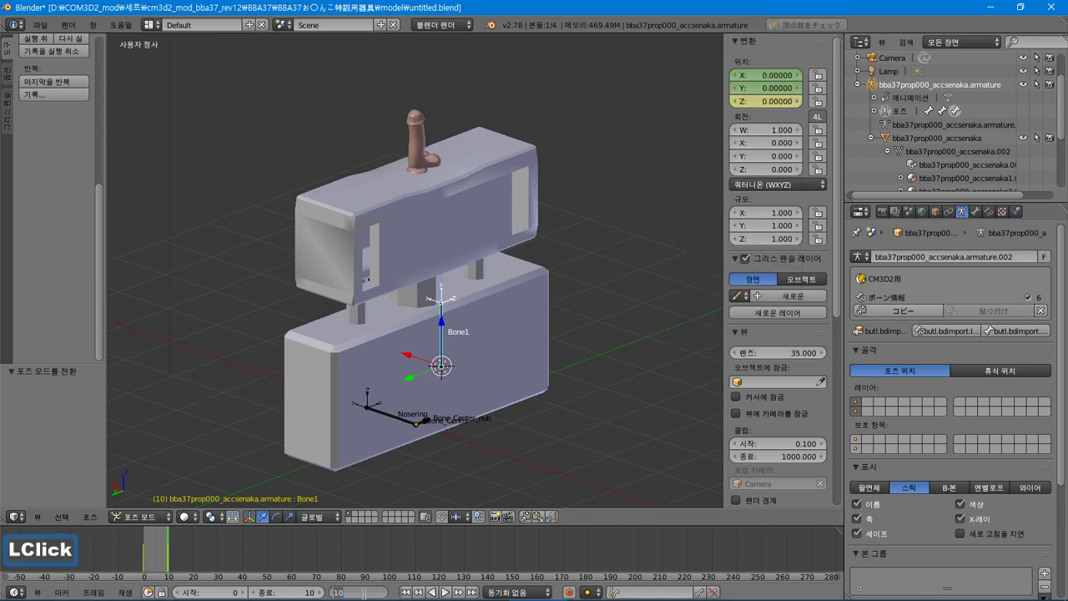
# At frame 5, lower Bone1 to about -0.534 in its Y location and insert a single Y location keyframe.
pyautogui.write('5')
pyautogui.press('Return')
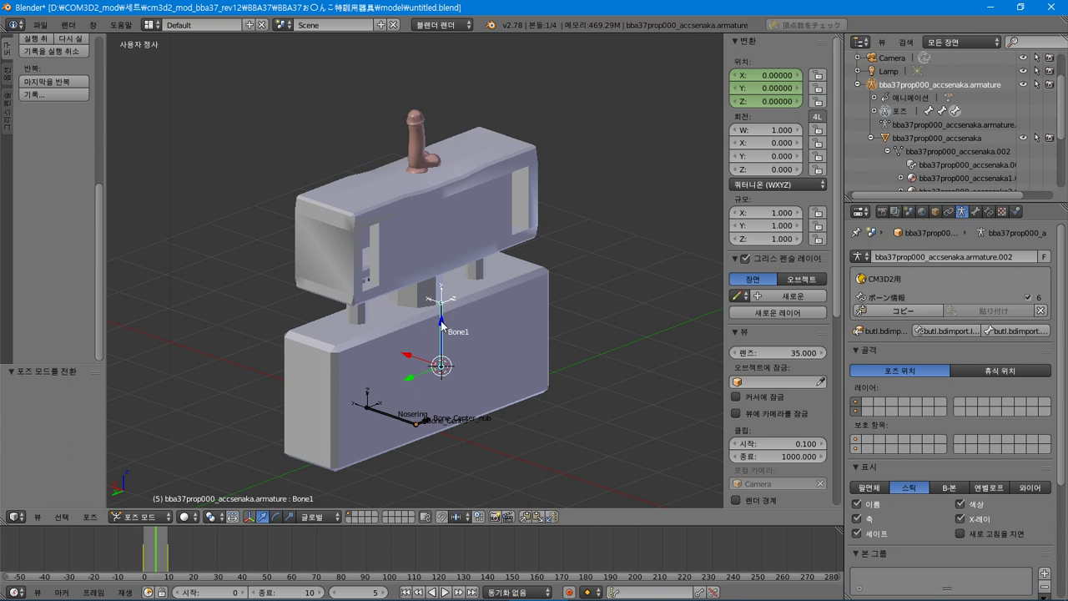
pyautogui.moveTo(441, 323); pyautogui.dragTo(458, 354)
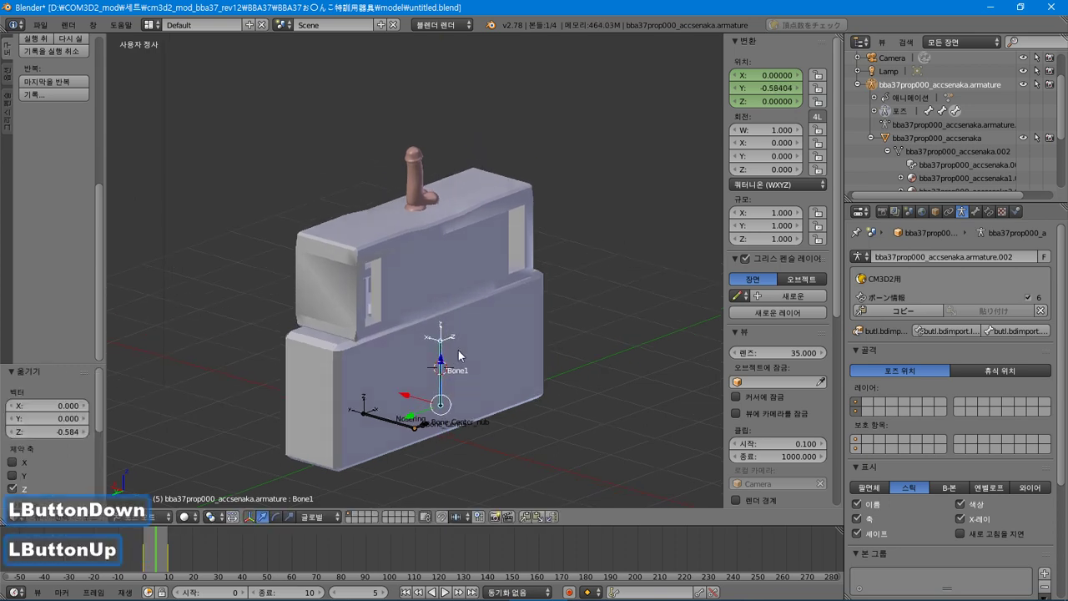
pyautogui.moveTo(458, 354); pyautogui.dragTo(446, 373, button='middle')
pyautogui.click(448, 377)
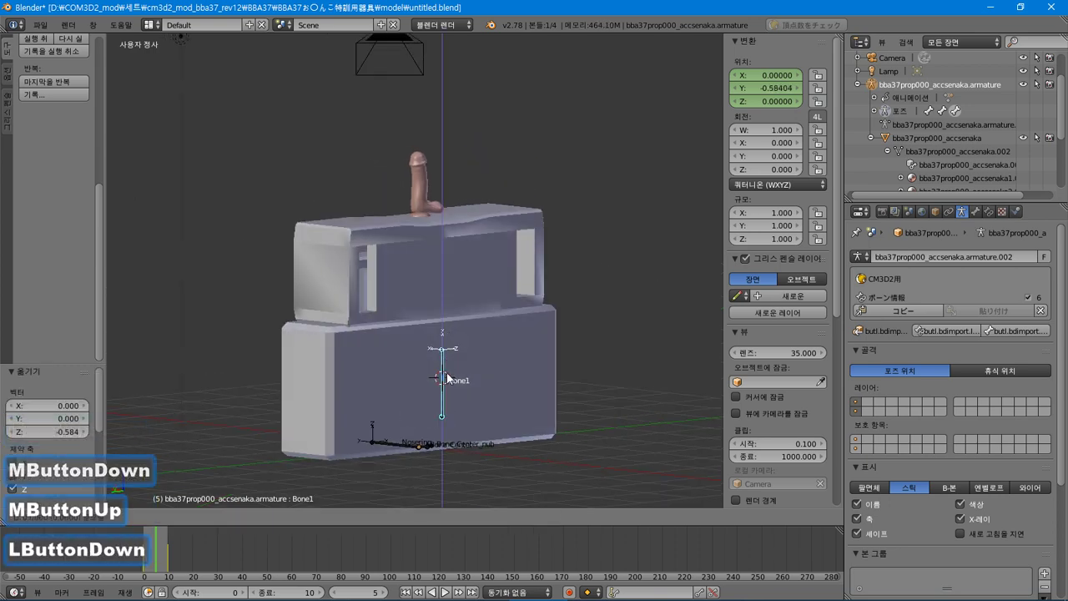
pyautogui.moveTo(447, 377); pyautogui.dragTo(470, 372)
pyautogui.moveTo(470, 372); pyautogui.dragTo(465, 359, button='middle')
pyautogui.scroll(-8, 955, 127)
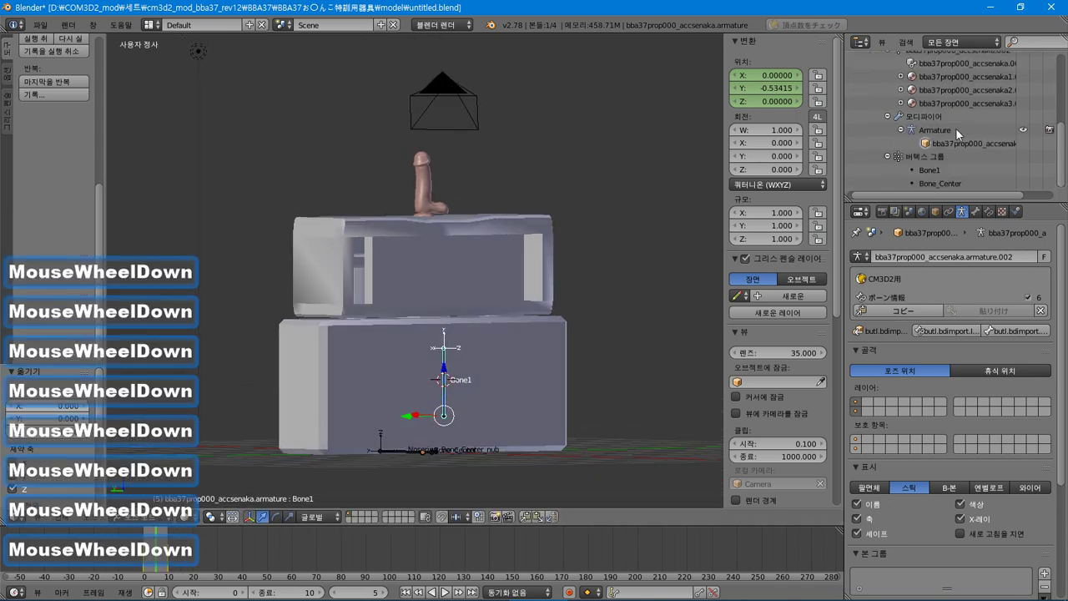
pyautogui.scroll(5, 955, 127)
pyautogui.rightClick(784, 89)
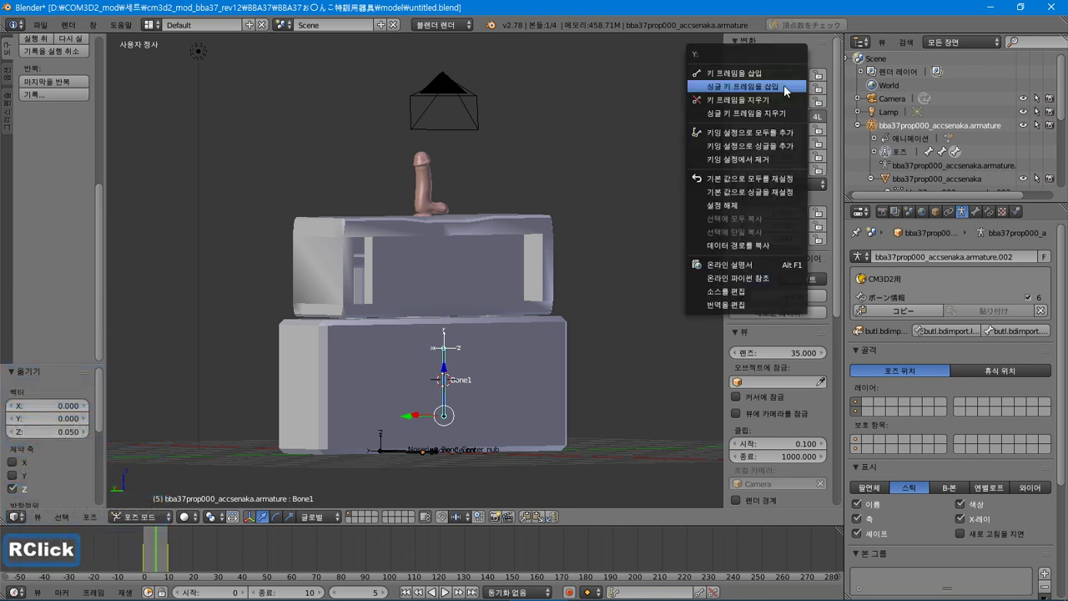
pyautogui.click(784, 87)
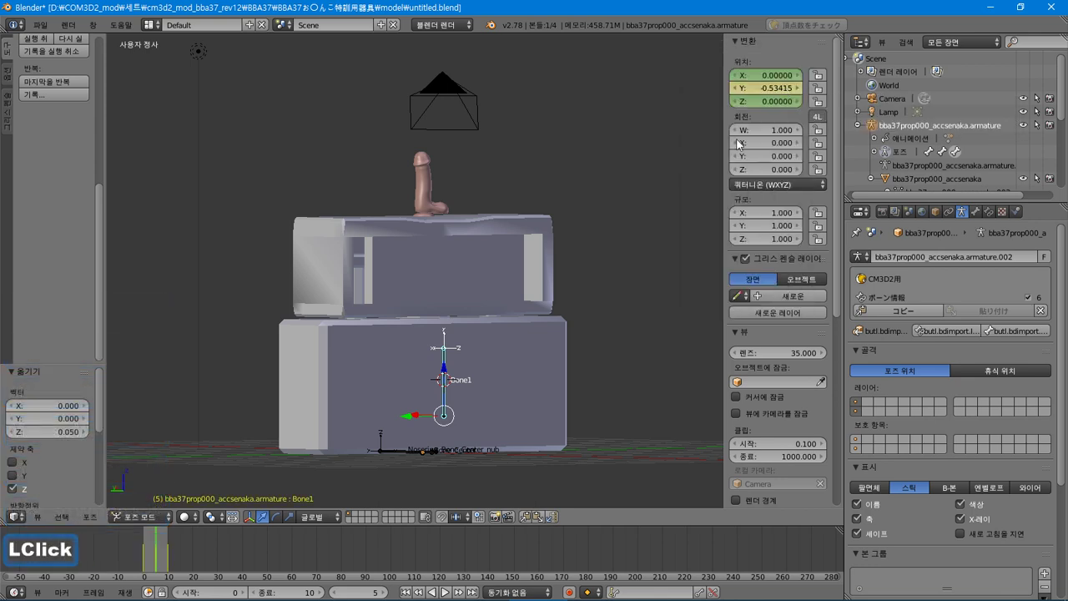
# Play the Bone1 animation to check its movement, stop it and return to frame 0.
pyautogui.click(447, 593)
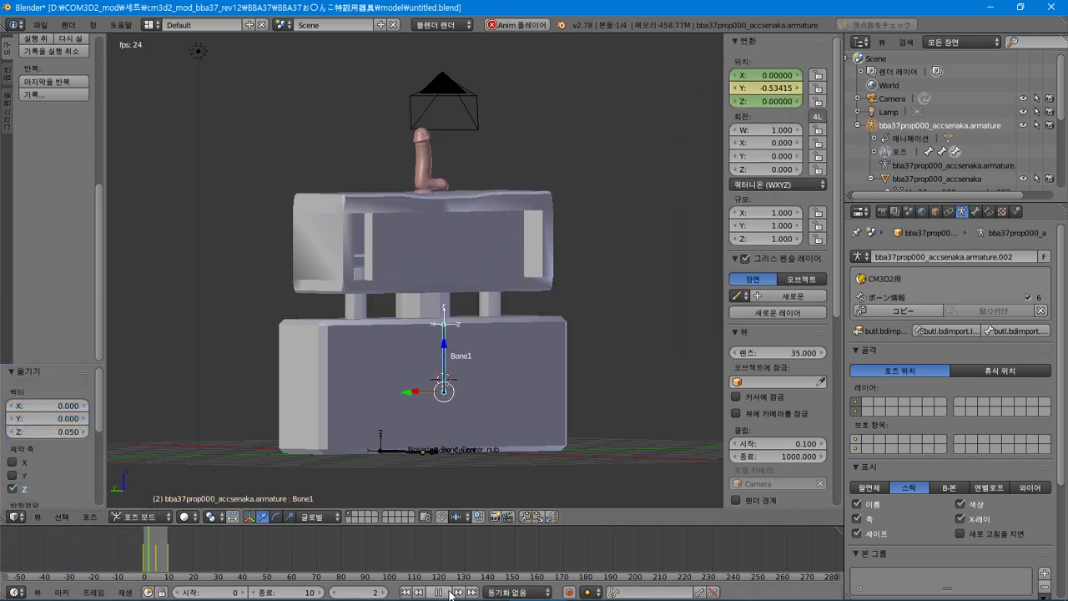
pyautogui.click(448, 593)
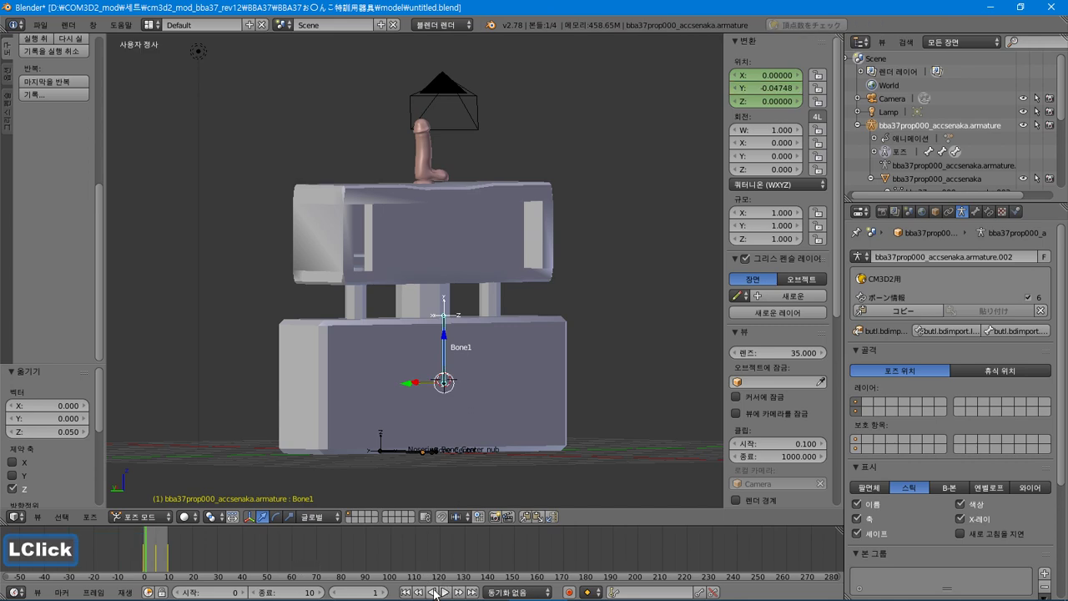
pyautogui.click(421, 592)
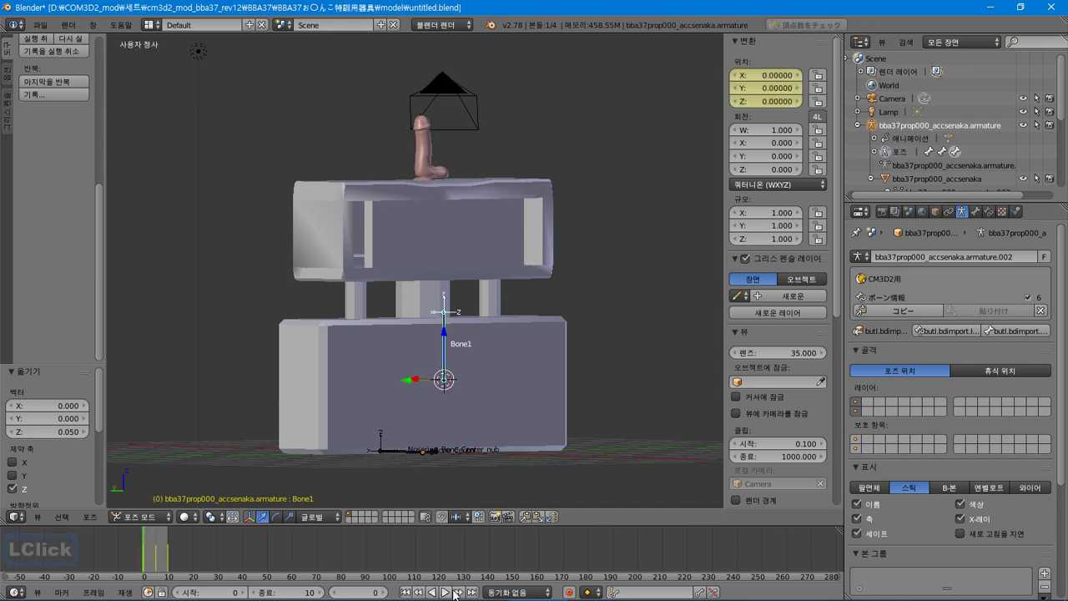
# At frame 10, set Bone1's Y location to 0 and insert a single Y location keyframe.
pyautogui.click(458, 592)
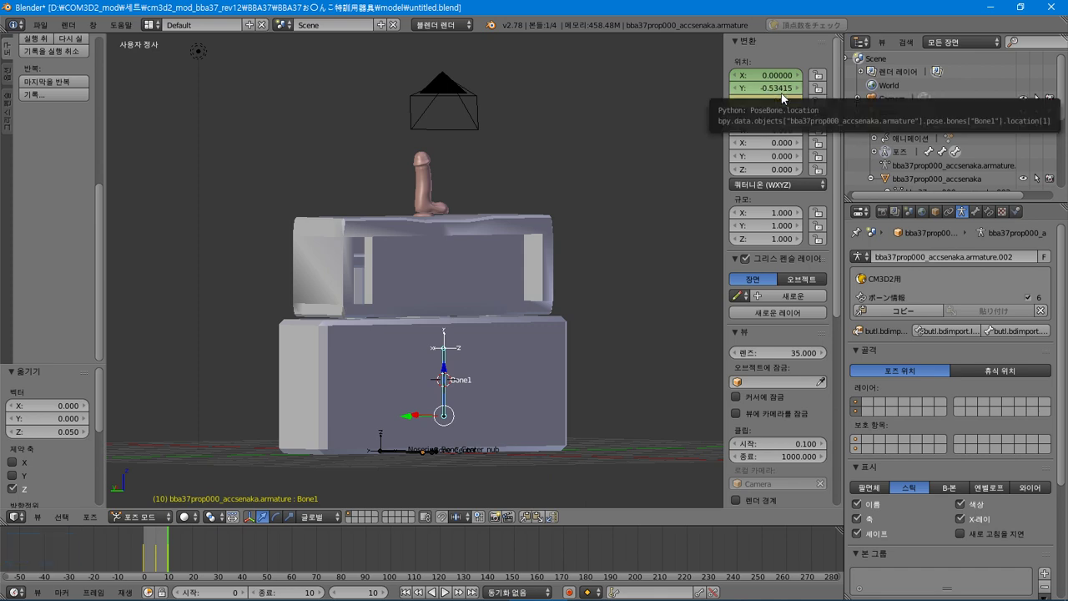
pyautogui.click(781, 92)
pyautogui.write('0')
pyautogui.press('Return')
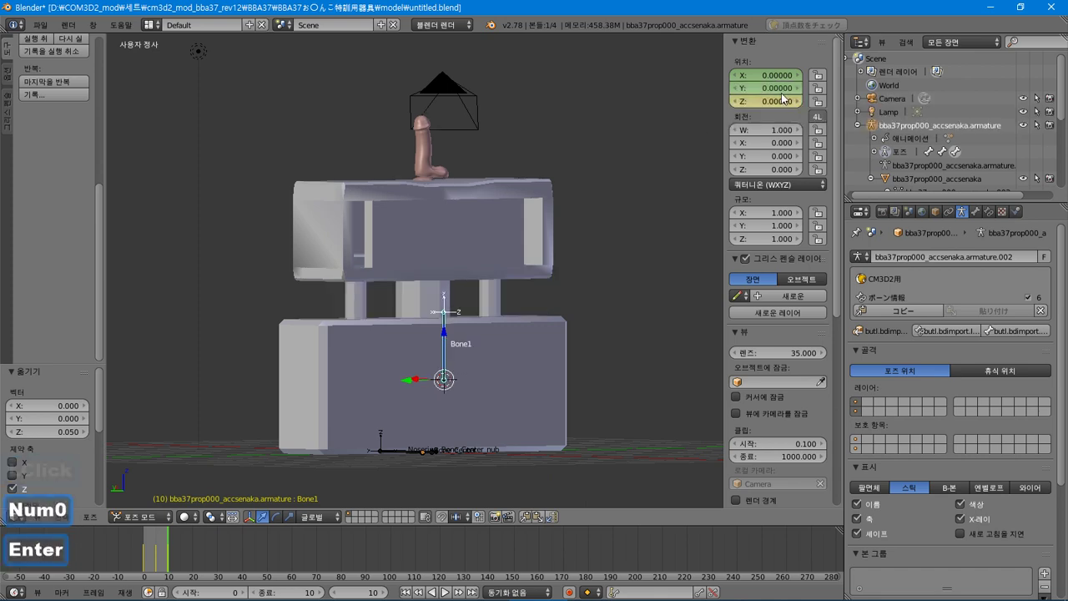
pyautogui.rightClick(785, 87)
pyautogui.click(786, 80)
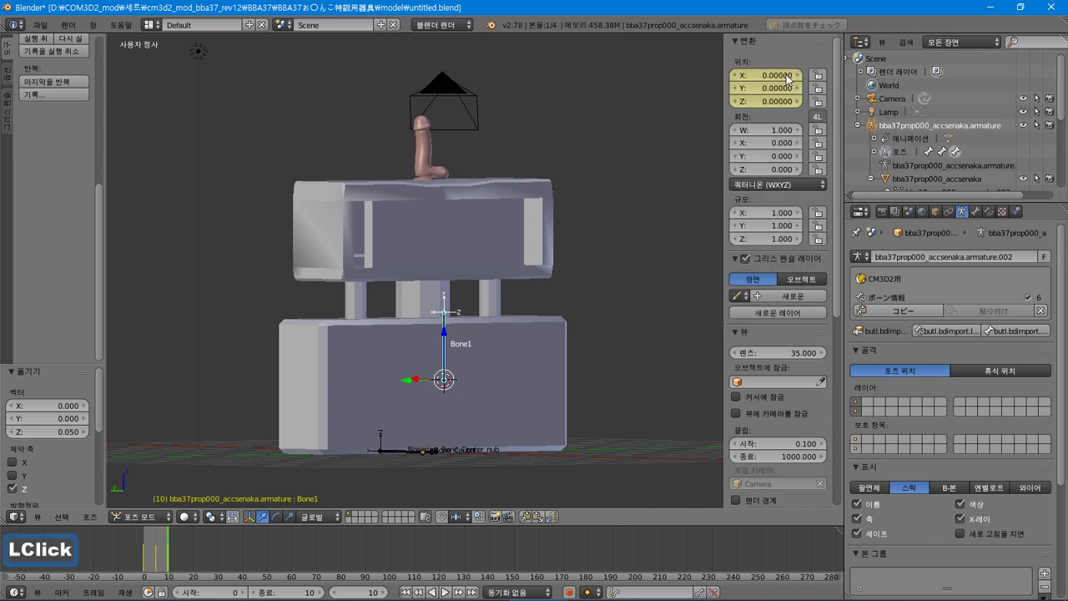
# Step back through the keyframes to frame 0 and export the CM3D2 motion over bba37prop000_accsenaka.anm.
pyautogui.click(418, 592)
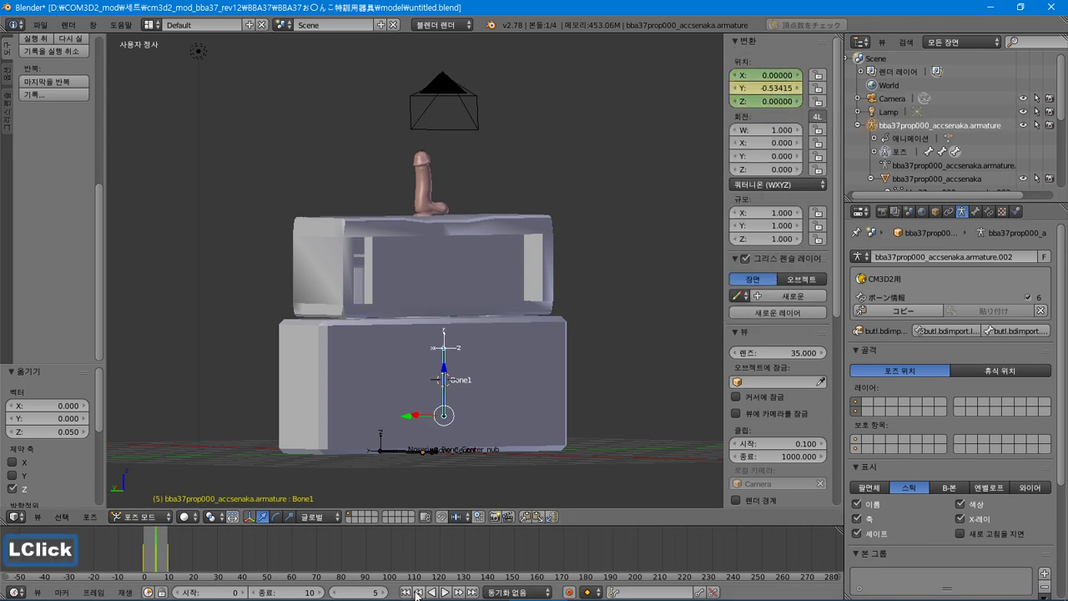
pyautogui.click(418, 591)
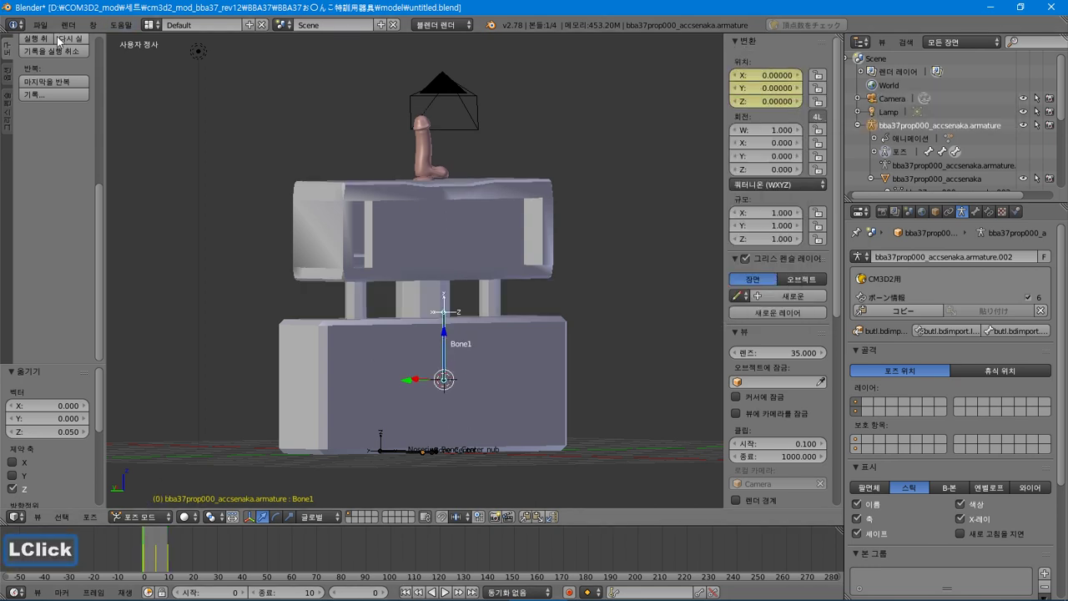
pyautogui.click(41, 25)
pyautogui.moveTo(121, 278)
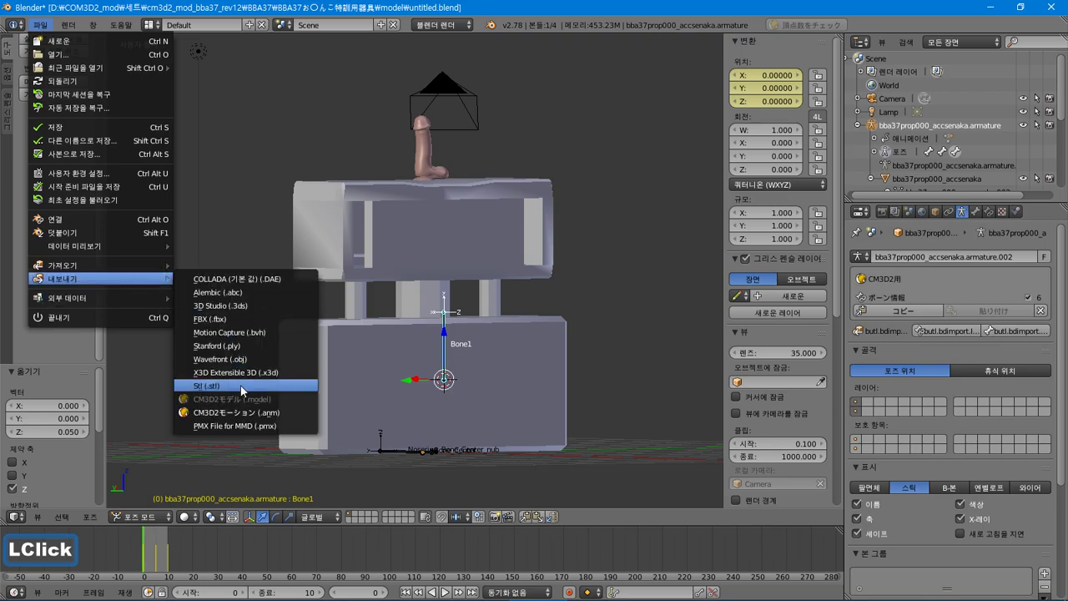
pyautogui.click(246, 413)
pyautogui.click(261, 108)
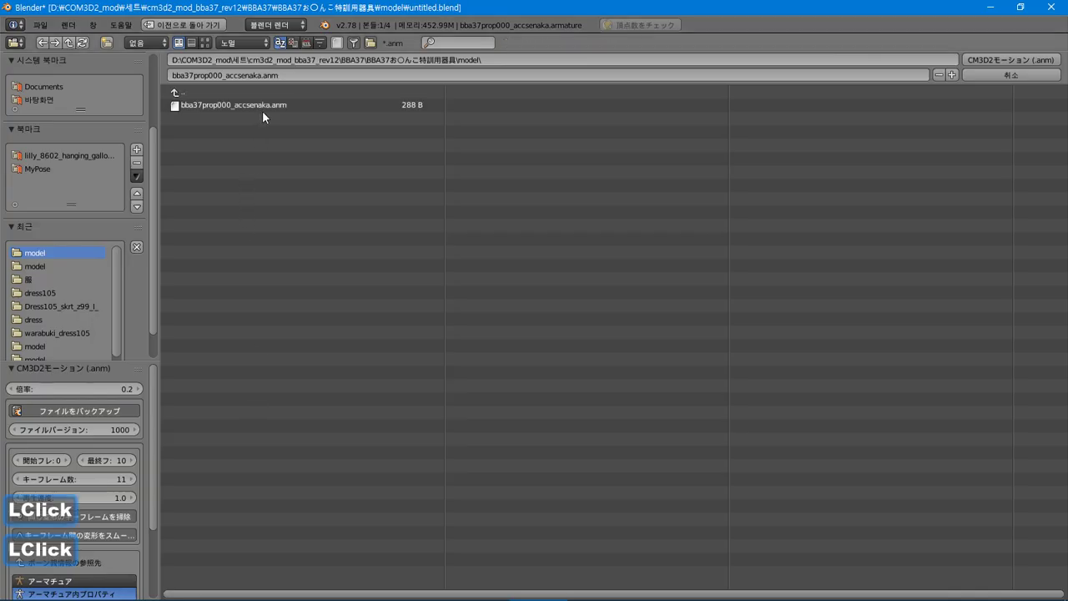
pyautogui.click(981, 63)
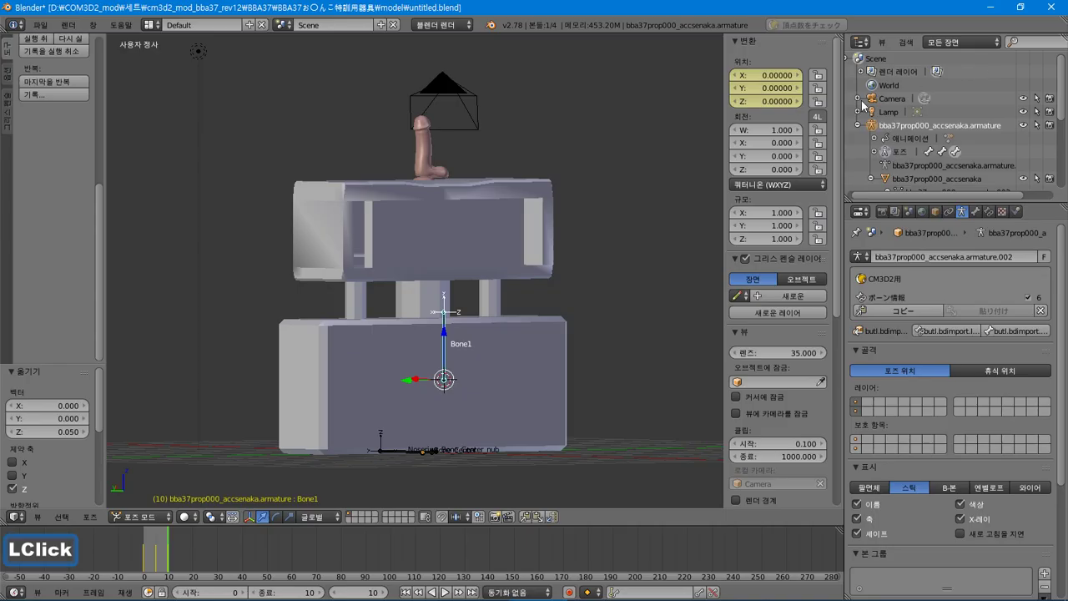
# Switch to Custom Order Maid 3D2 and close the Export Menu window without saving.
pyautogui.hotkey('alt', 'Tab')
pyautogui.hotkey('alt', 'Tab')
pyautogui.hotkey('alt', 'Tab')
pyautogui.hotkey('alt', 'Tab')
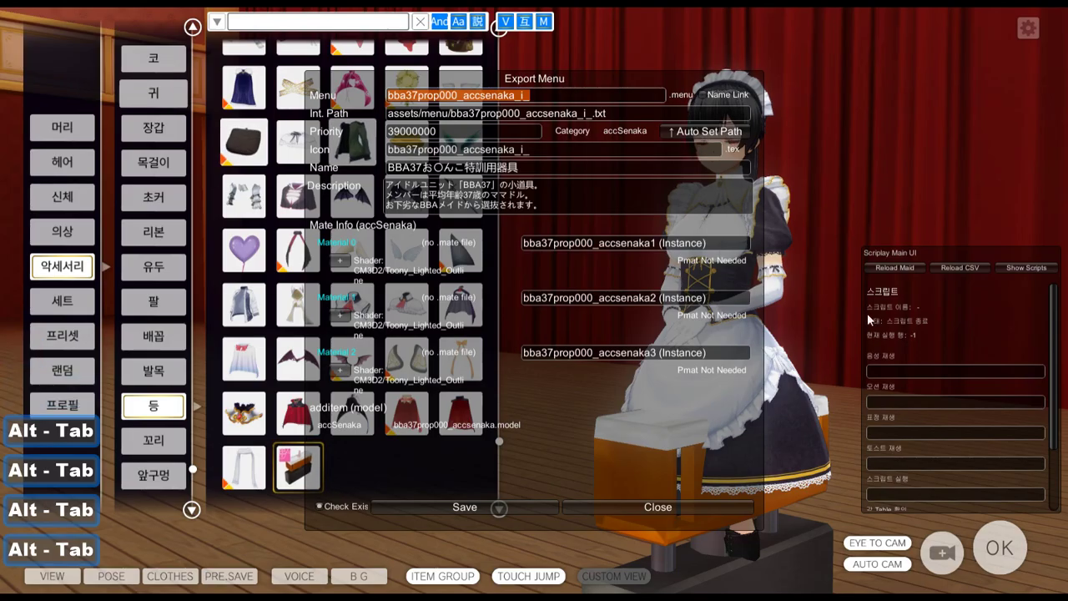
pyautogui.click(651, 507)
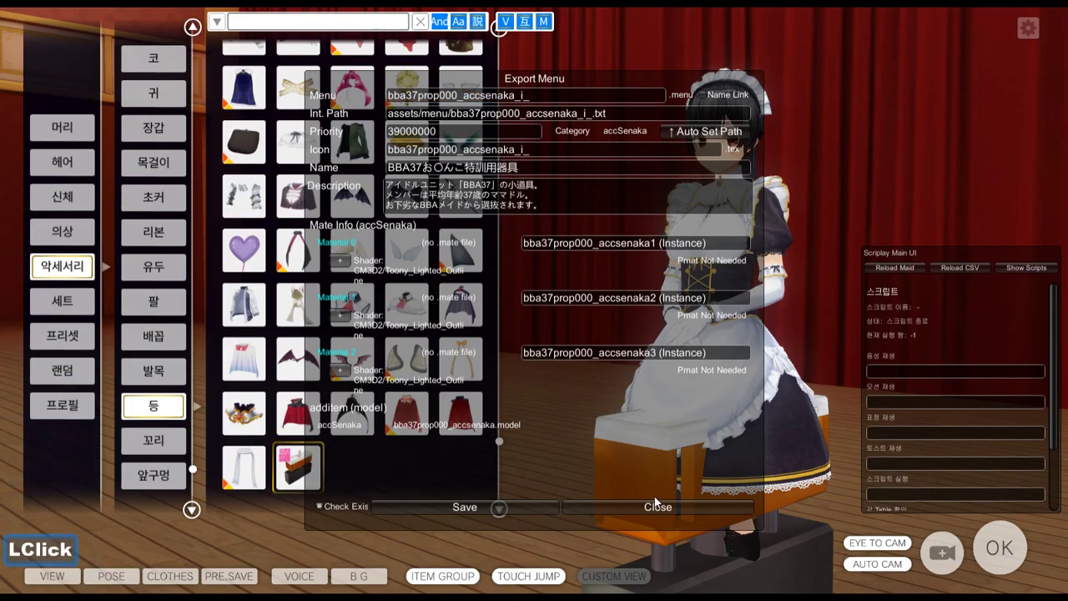
pyautogui.click(650, 509)
pyautogui.press('F12')
# Alternate the maid's back accessory between the white muffler and the BBA37 prop to check how the prop loads.
pyautogui.click(242, 465)
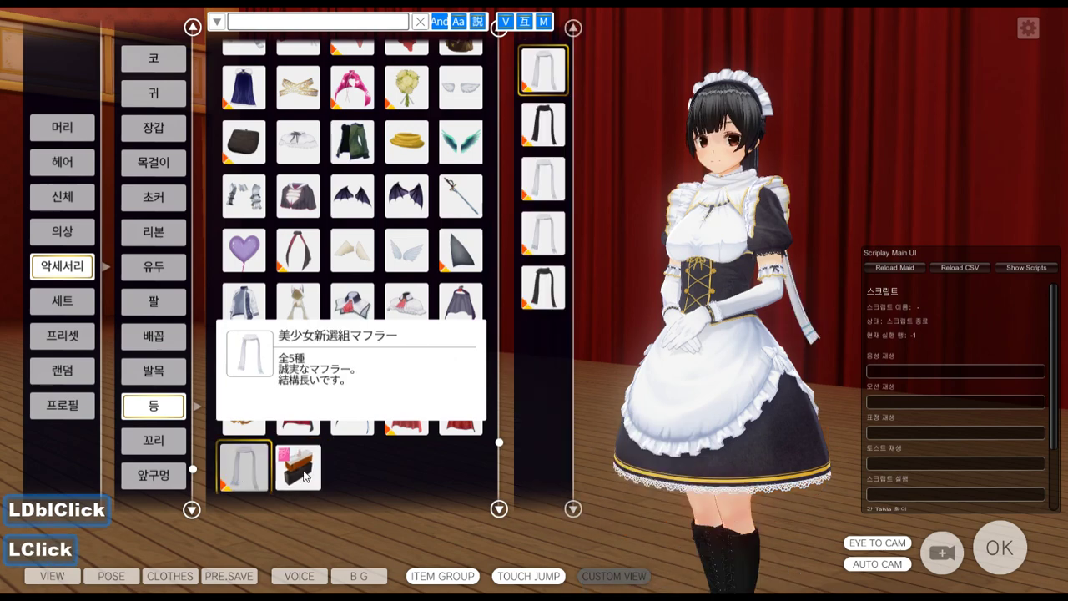
pyautogui.click(317, 474)
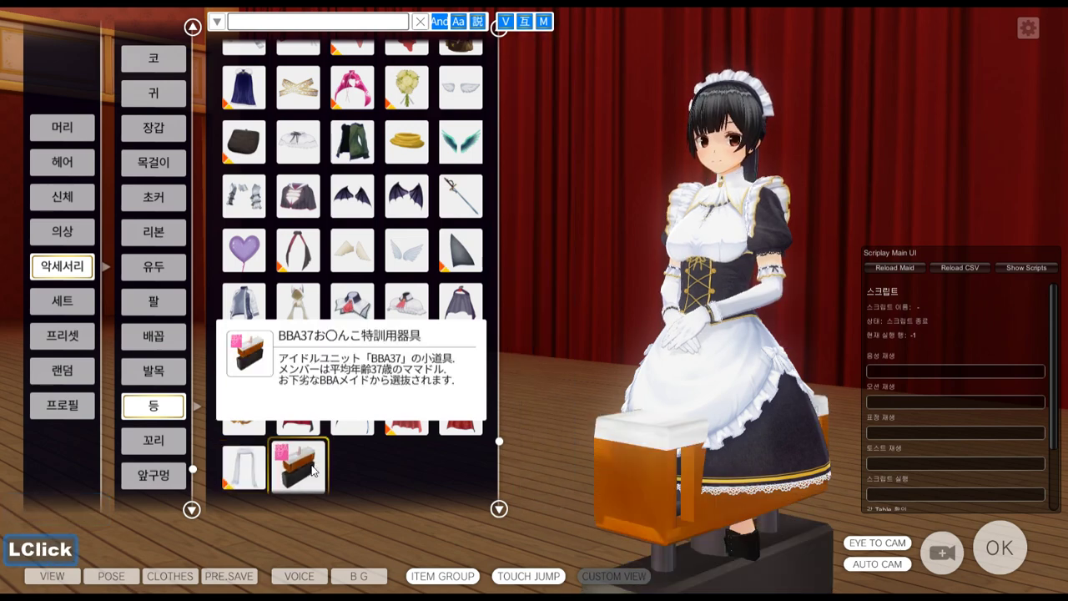
pyautogui.click(269, 471)
pyautogui.doubleClick(298, 467)
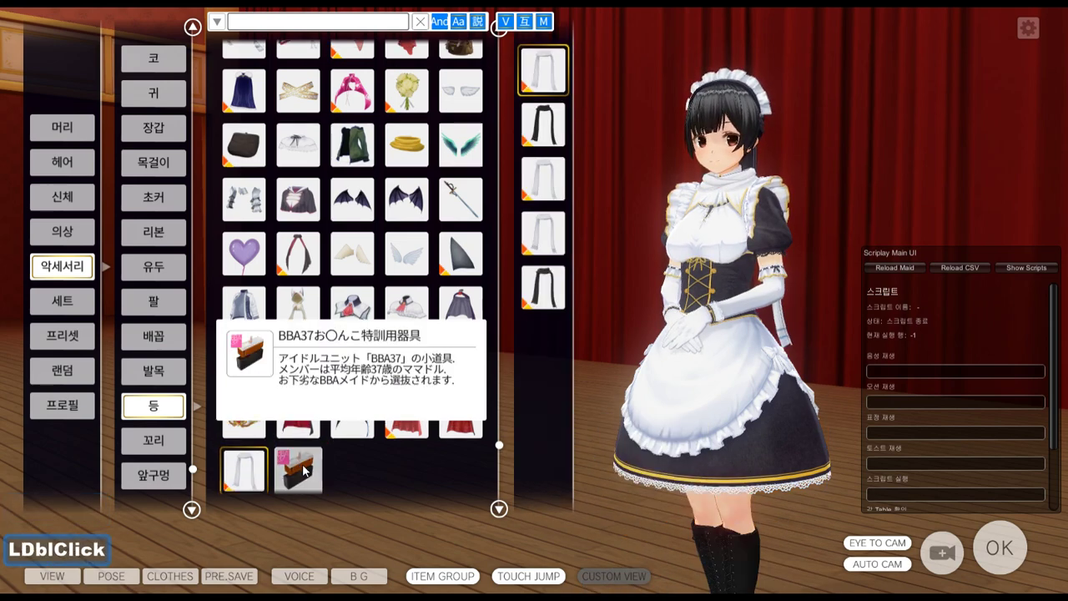
# Switch to Blender and change the prop's armature from Pose Mode to Object Mode.
pyautogui.hotkey('alt', 'Tab')
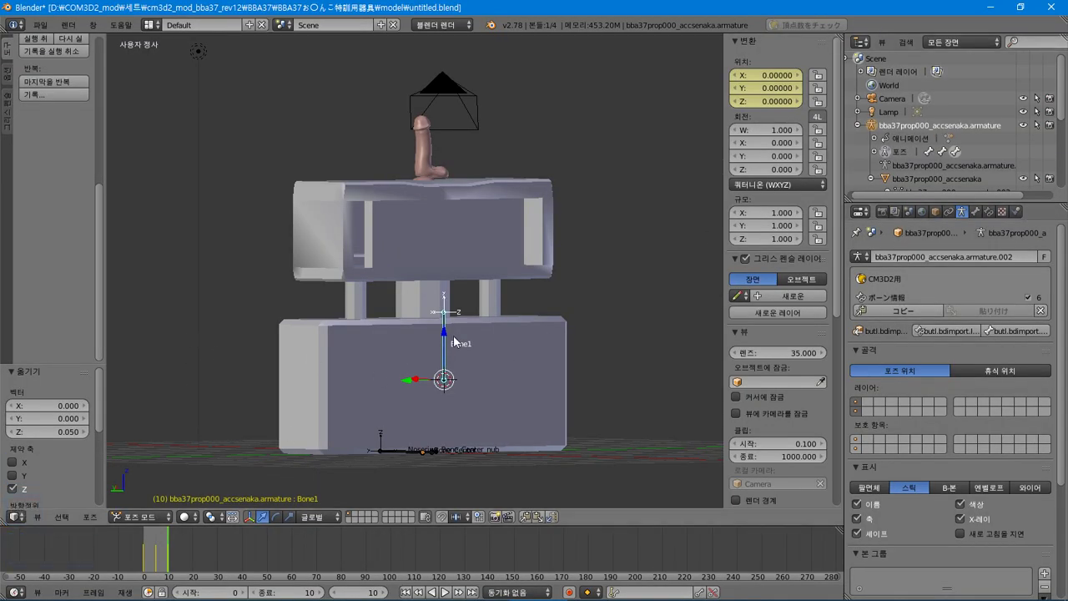
pyautogui.click(130, 517)
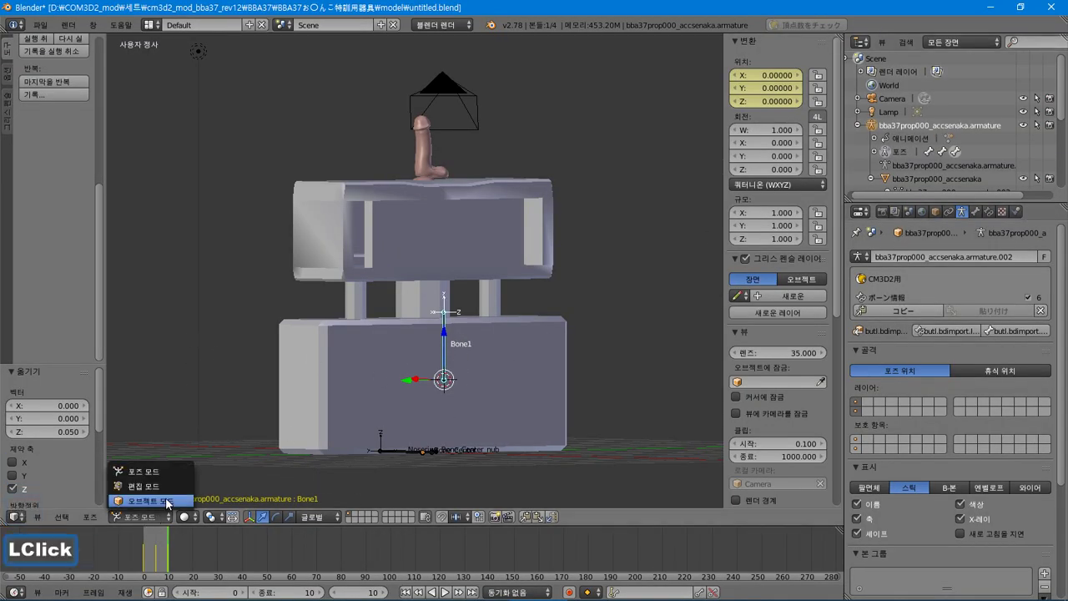
pyautogui.click(146, 501)
# Compare the CM3D2 export formats offered when the prop mesh or the armature is the active object.
pyautogui.keyDown('shift'); pyautogui.rightClick(512, 382); pyautogui.keyUp('shift')
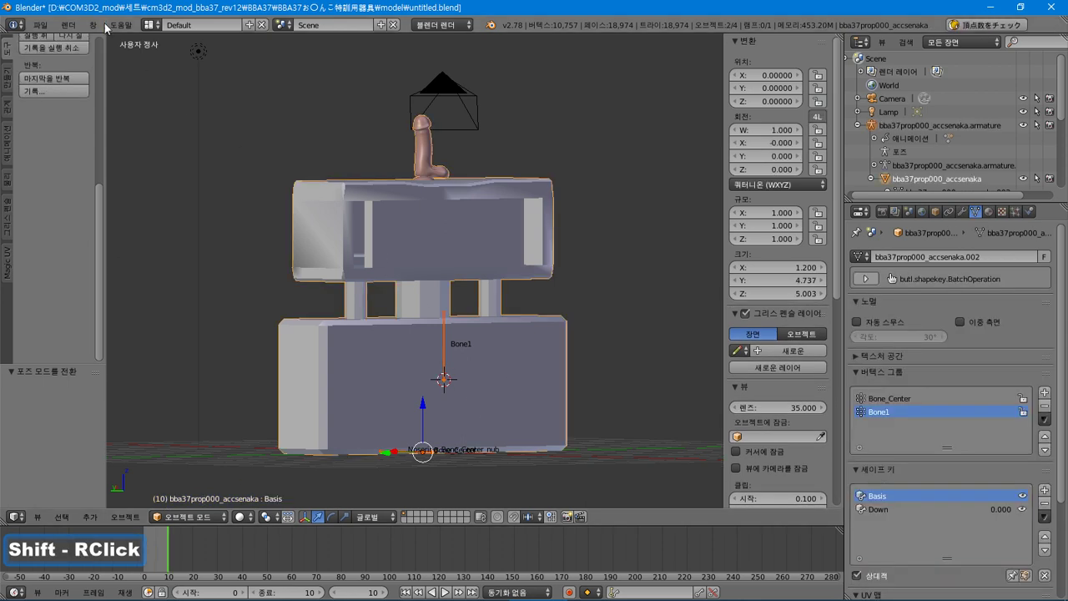
pyautogui.click(40, 25)
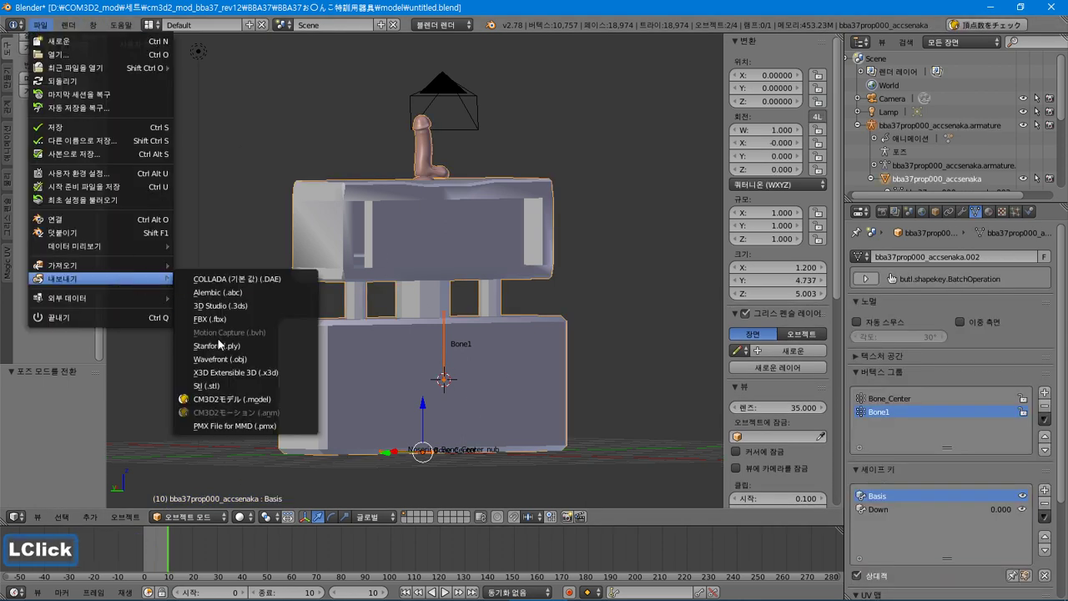
pyautogui.keyDown('shift'); pyautogui.rightClick(446, 335); pyautogui.keyUp('shift')
pyautogui.click(46, 25)
pyautogui.moveTo(91, 288)
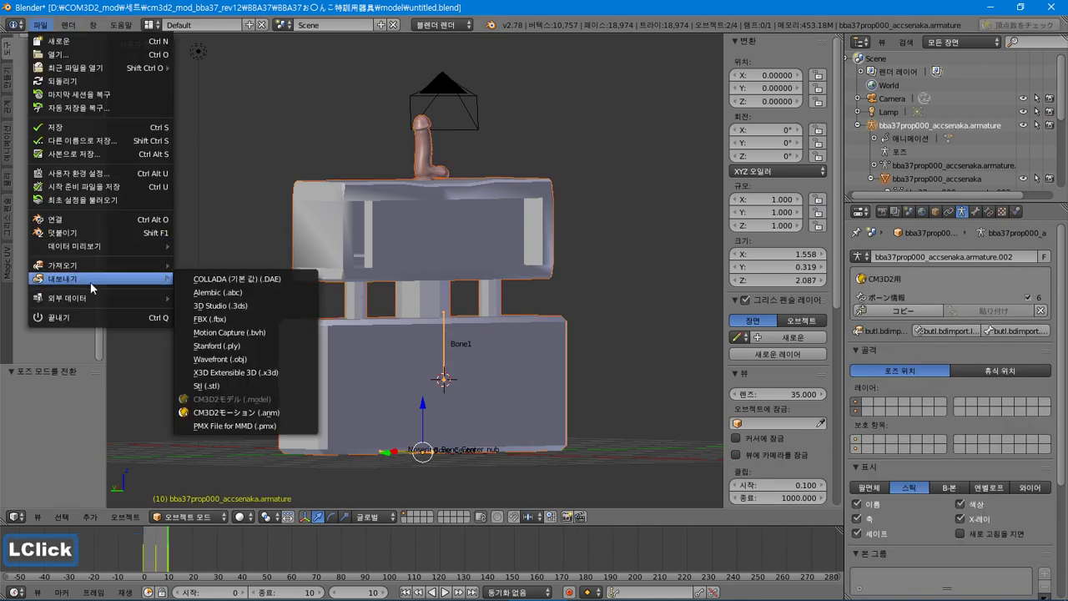
pyautogui.rightClick(504, 261)
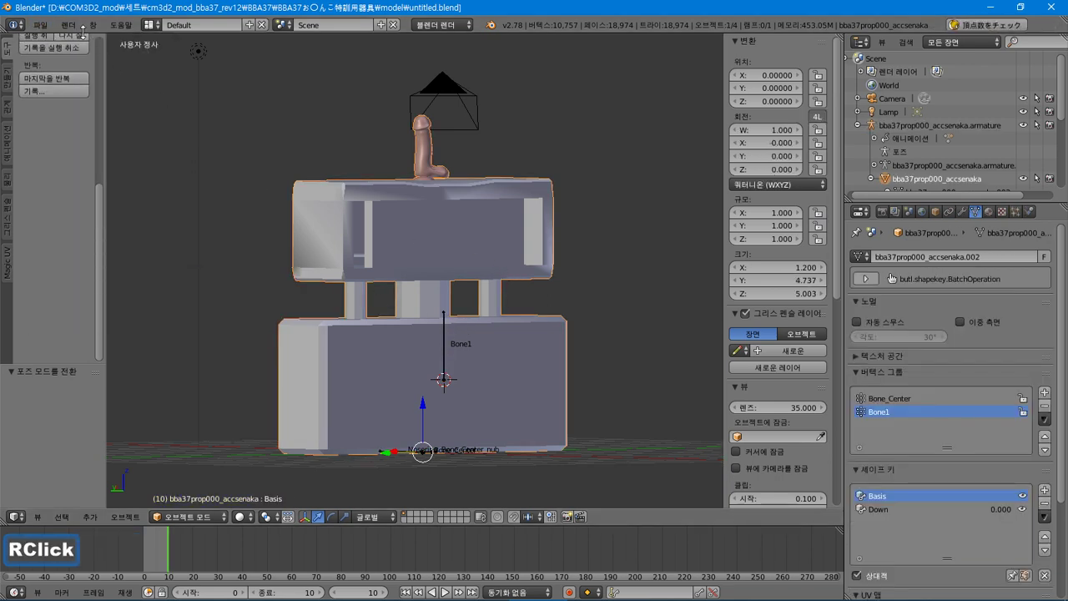
pyautogui.click(40, 25)
pyautogui.moveTo(108, 287)
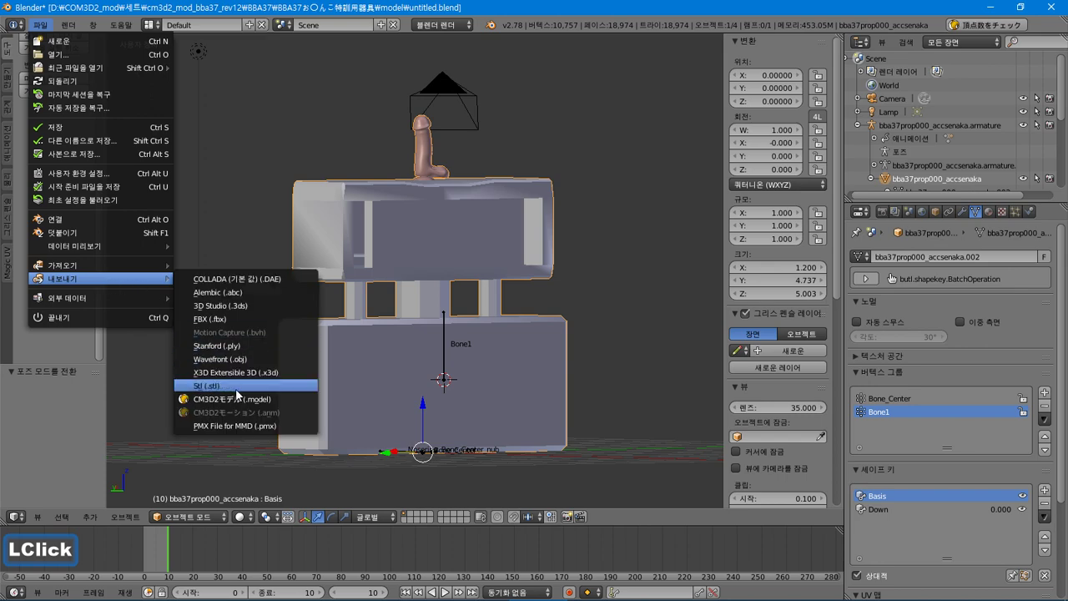
# Select only the prop's armature and export its CM3D2 motion over bba37prop000_accsenaka.anm.
pyautogui.rightClick(447, 372)
pyautogui.moveTo(446, 373); pyautogui.dragTo(457, 312, button='middle')
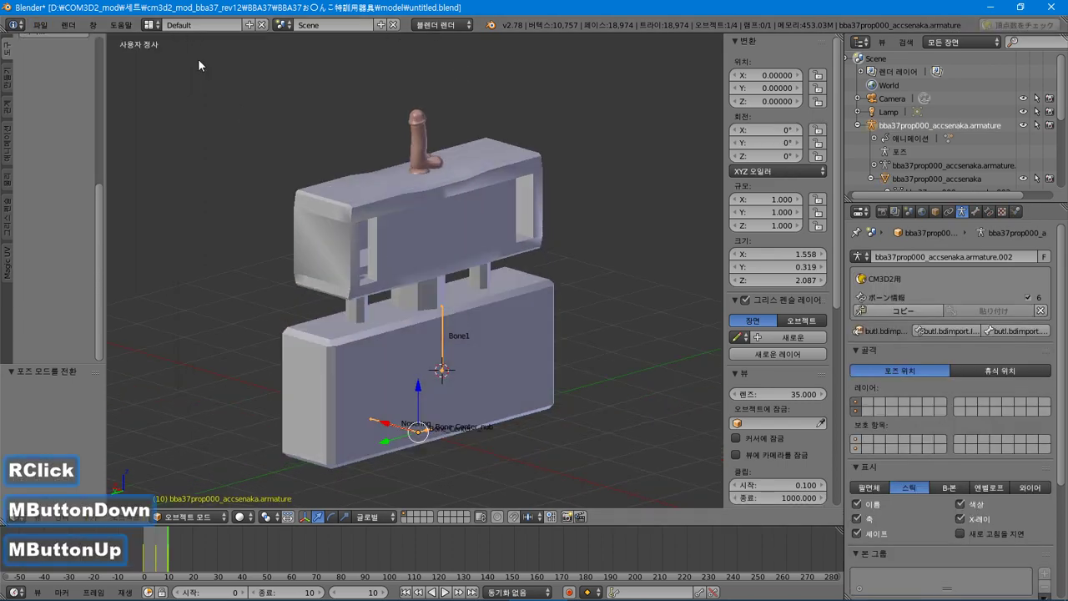
pyautogui.click(46, 25)
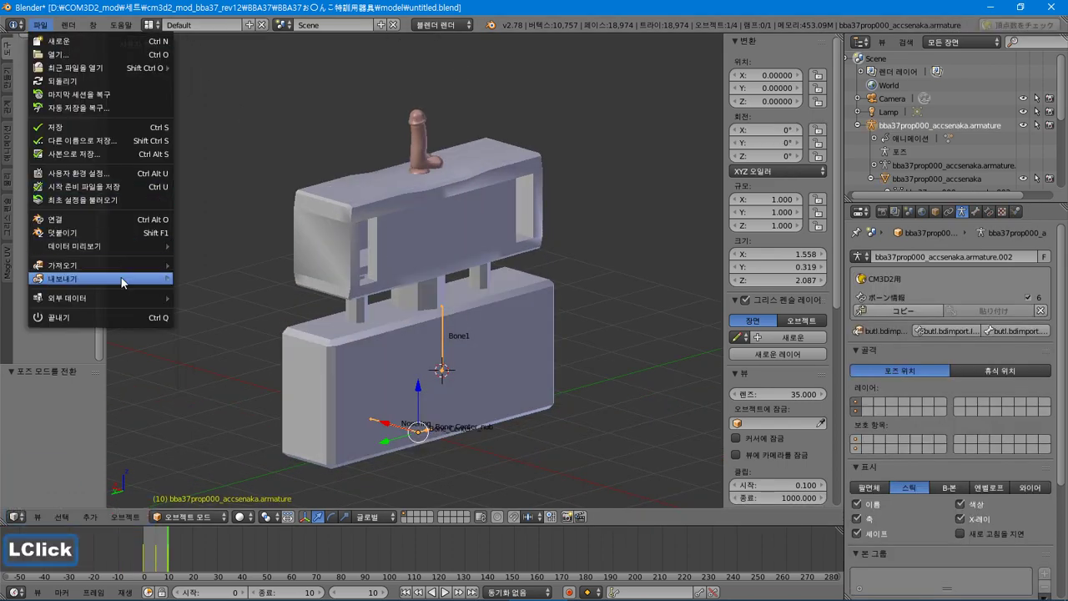
pyautogui.moveTo(121, 278)
pyautogui.click(234, 412)
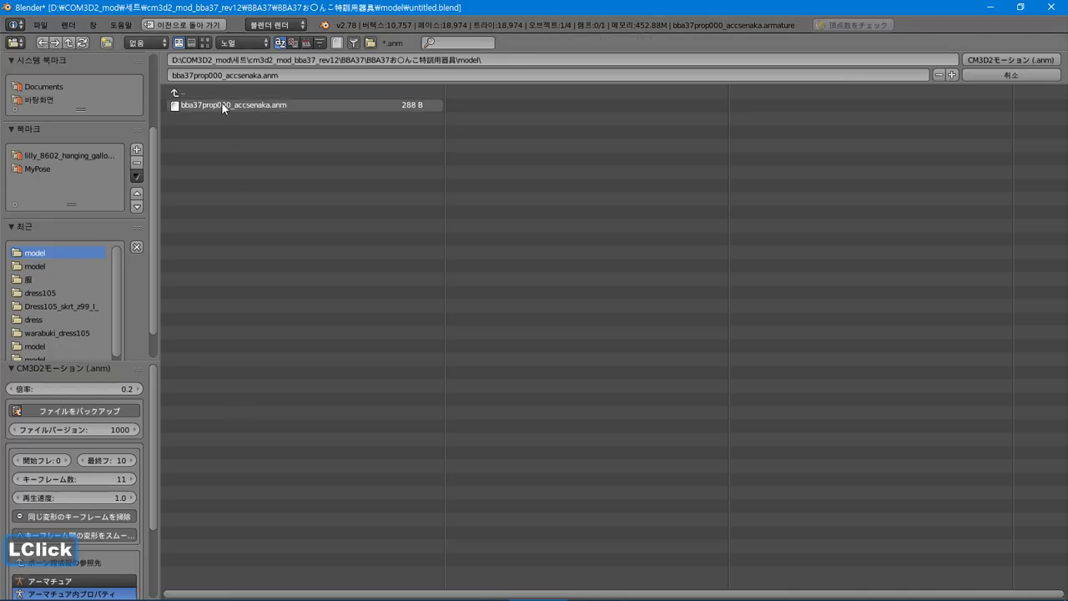
pyautogui.click(221, 104)
pyautogui.click(975, 59)
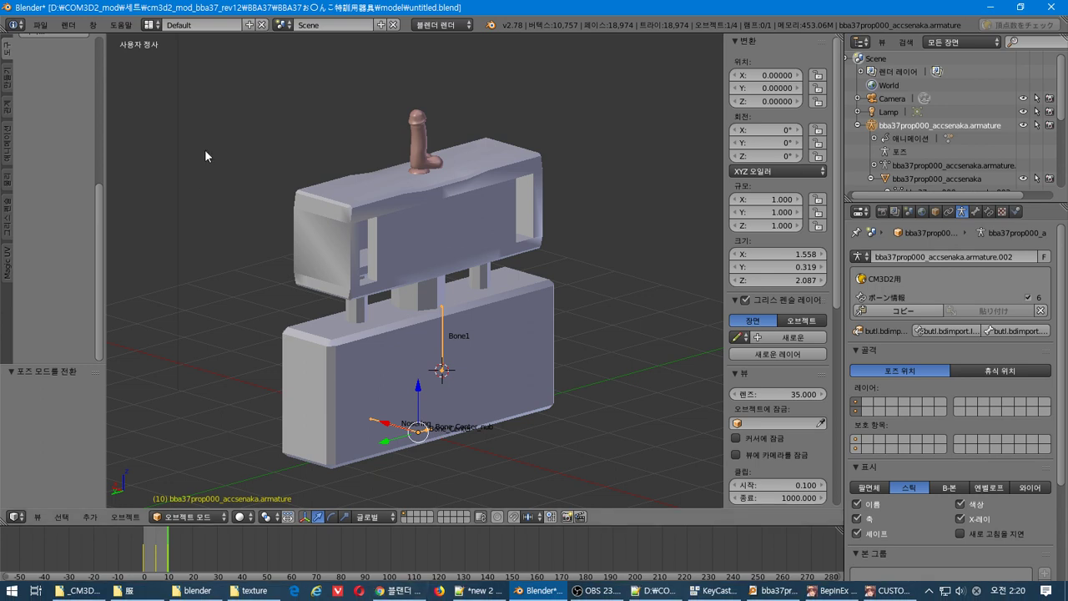
# Clear the animation data from bba37prop000_accsenaka.armature.
pyautogui.scroll(-2, 910, 118)
pyautogui.click(909, 118)
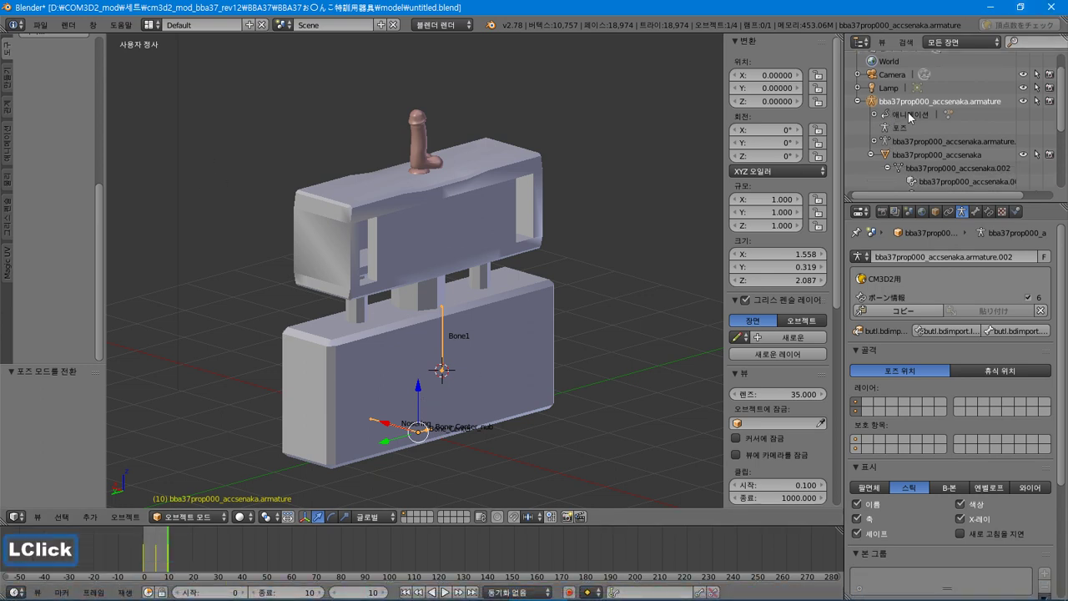
pyautogui.rightClick(889, 117)
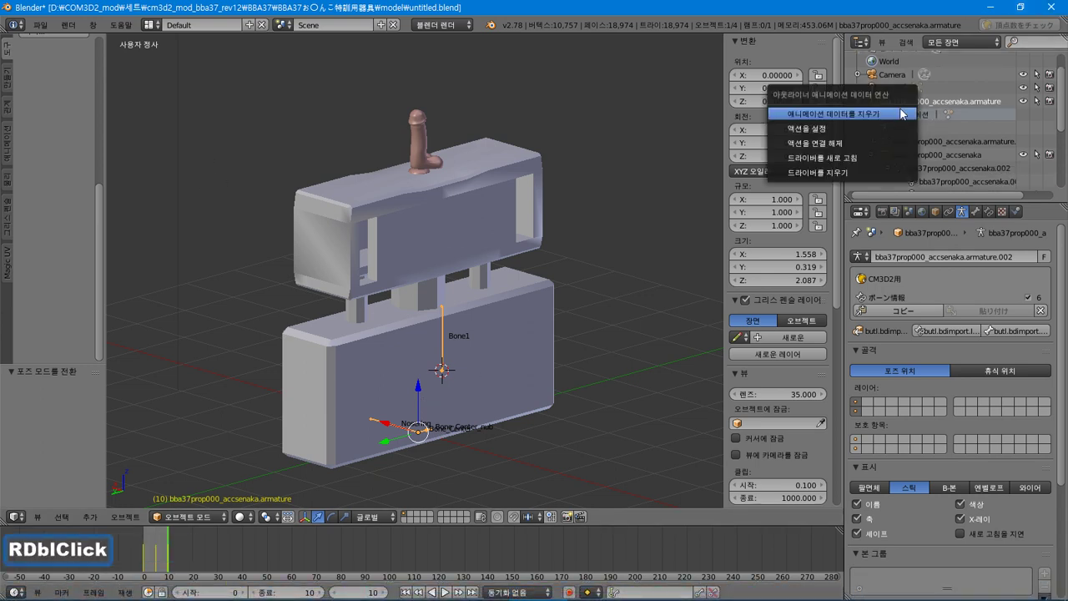
pyautogui.click(900, 113)
# Import the exported CM3D2 motion bba37prop000_accsenaka.anm onto the prop's armature to check it.
pyautogui.click(43, 24)
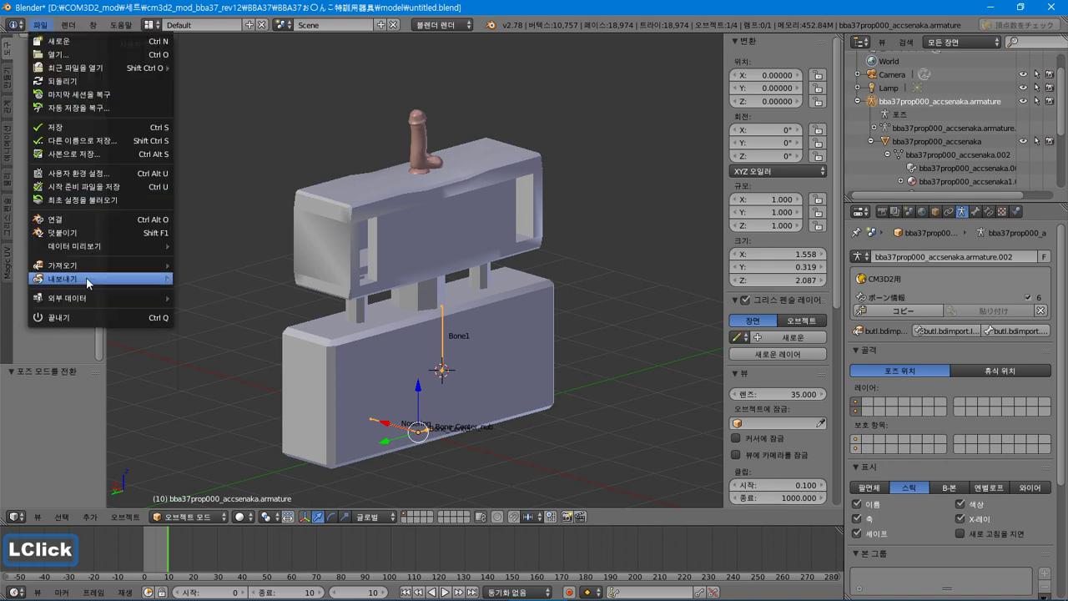
pyautogui.moveTo(124, 265)
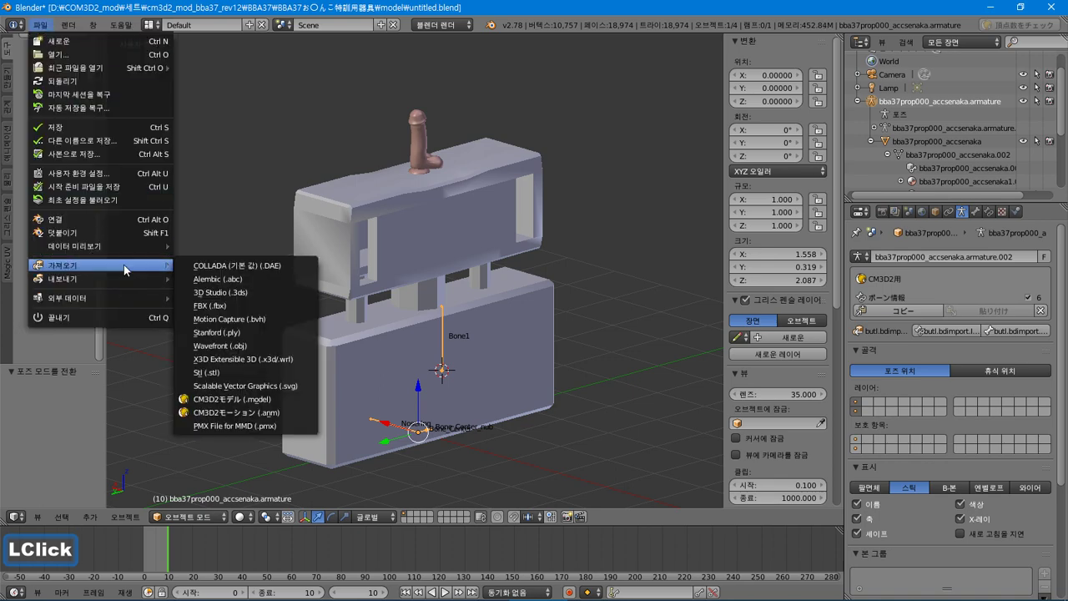
pyautogui.click(229, 412)
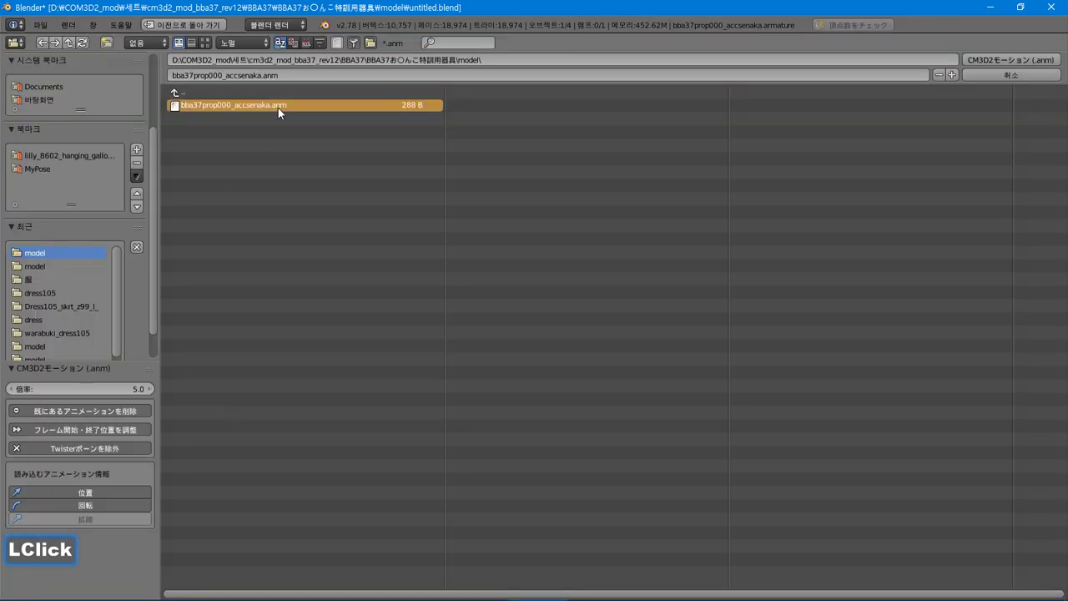
pyautogui.doubleClick(278, 106)
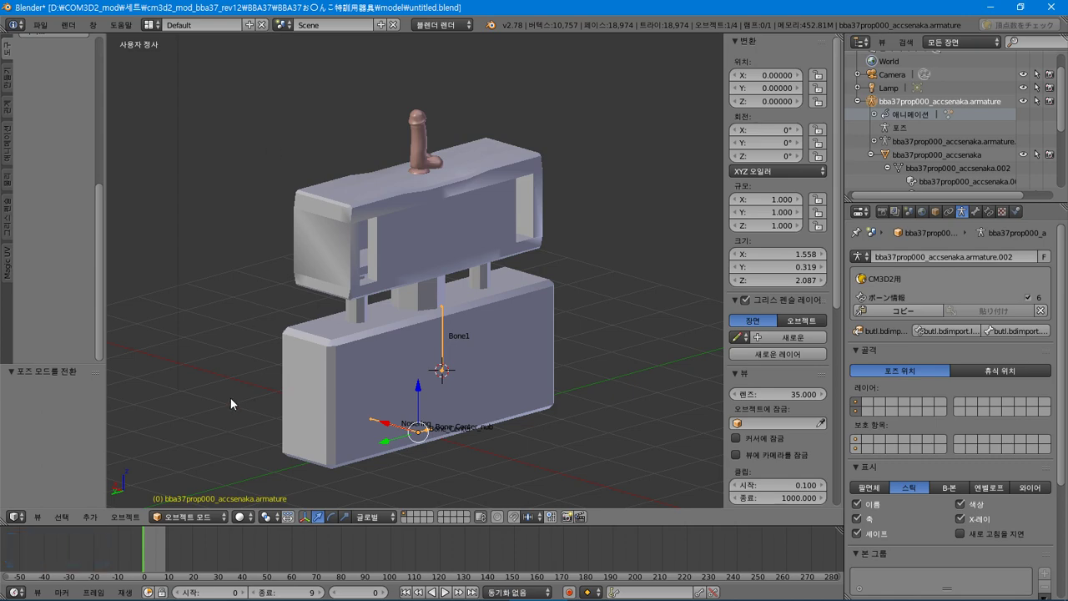
# Switch to the Notepad++ notes and add the line "이번엔 에니메이션이 로드 안되네;;" after a blank line.
pyautogui.hotkey('alt', 'Tab')
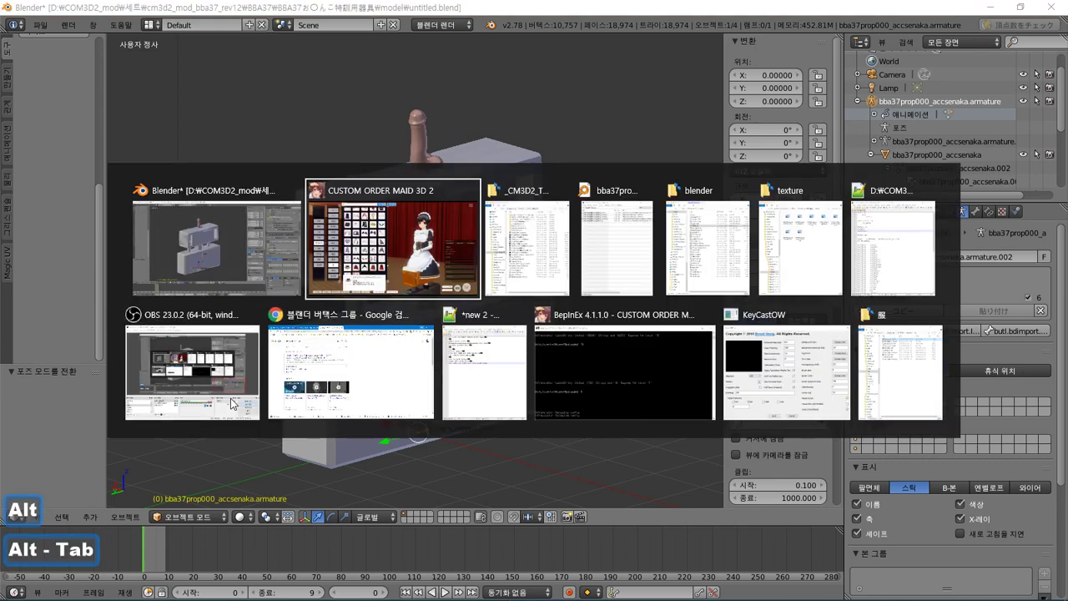
pyautogui.keyDown('alt'); pyautogui.click(488, 360); pyautogui.keyUp('alt')
pyautogui.click(910, 300)
pyautogui.press('Return')
pyautogui.press('Return')
pyautogui.write('이')
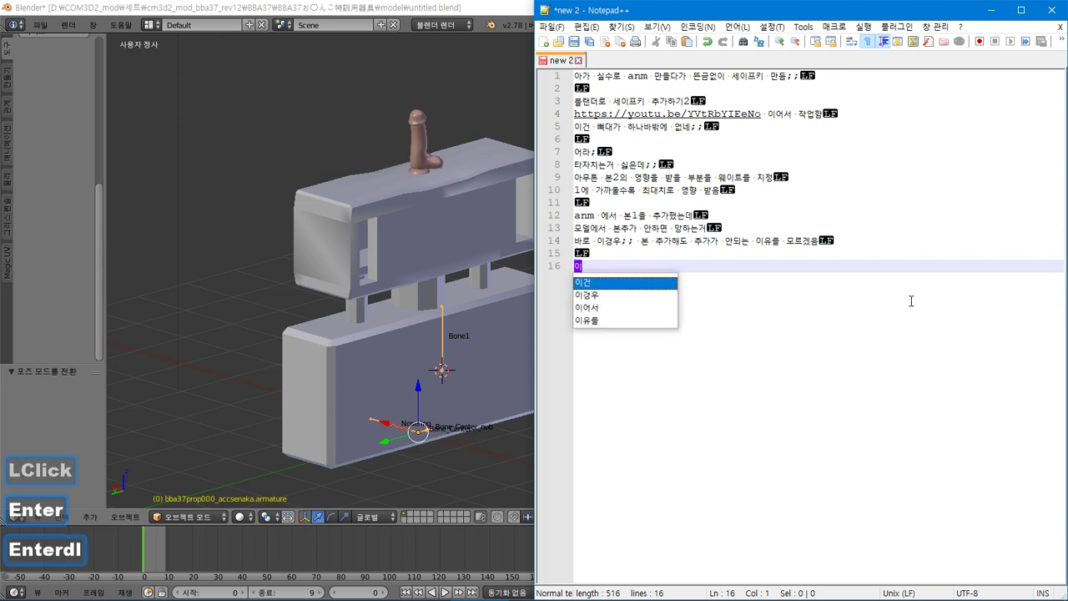
pyautogui.write('번엔 에니멩')
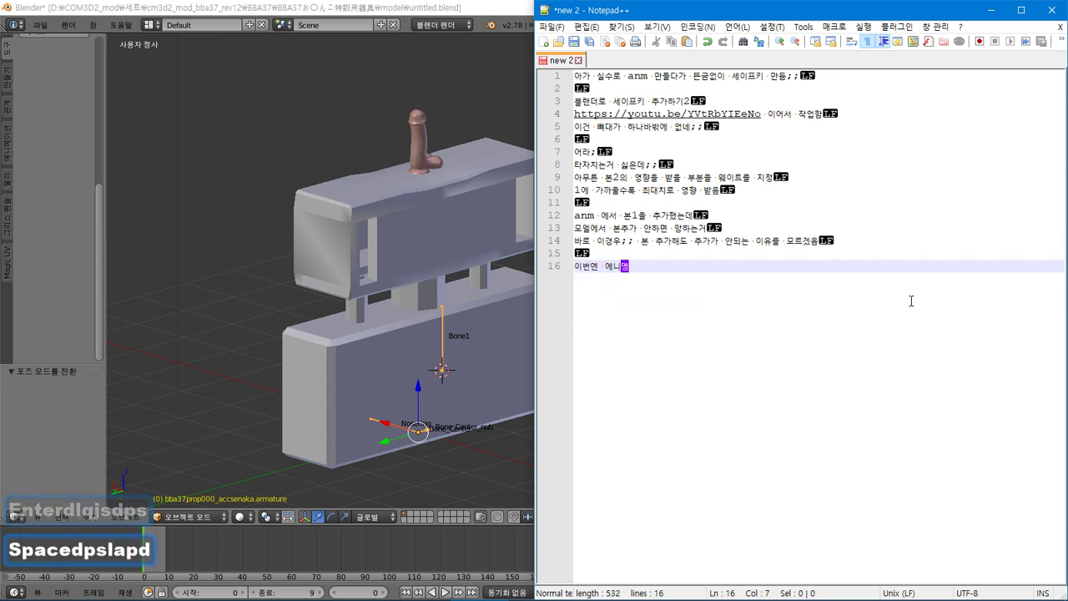
pyautogui.write('이션이 로드 안되')
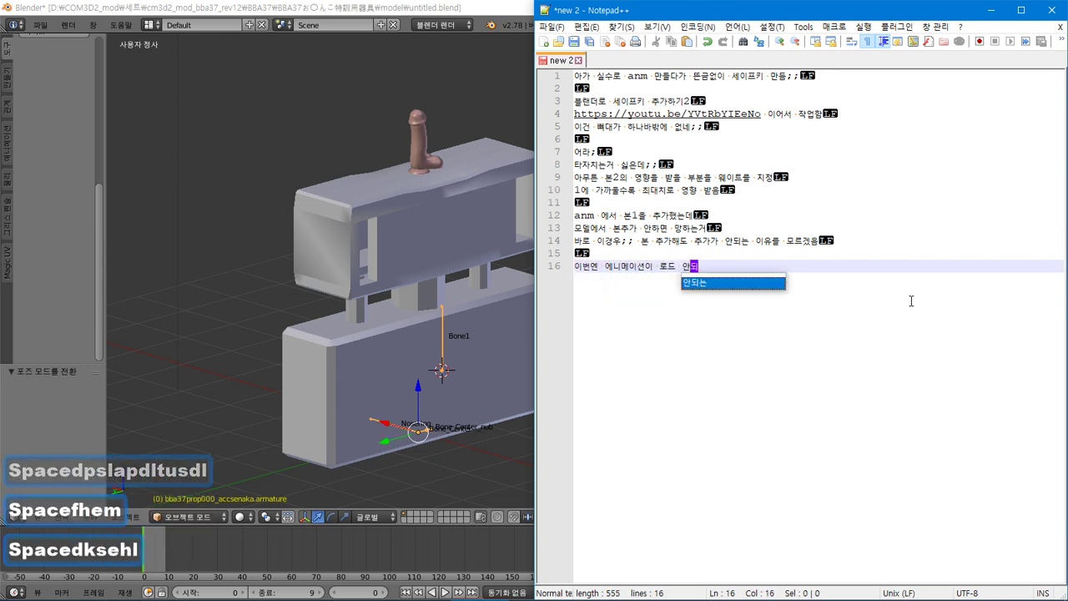
pyautogui.write('네;;')
pyautogui.press('Return')
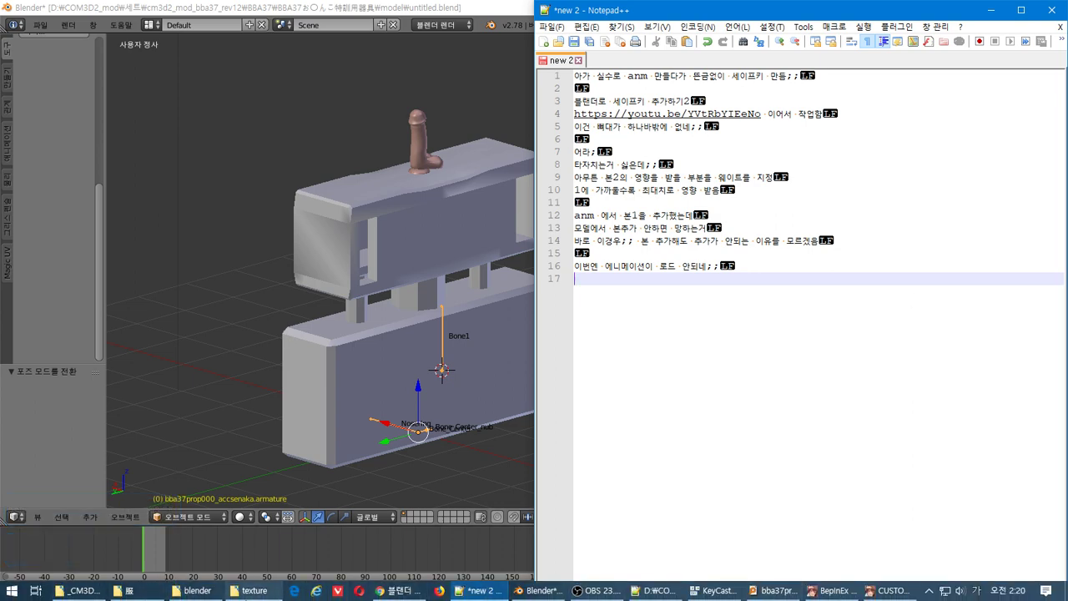
# Switch to File Explorer and delete bba37prop000_accsenaka.anm from the prop's model folder.
pyautogui.click(248, 590)
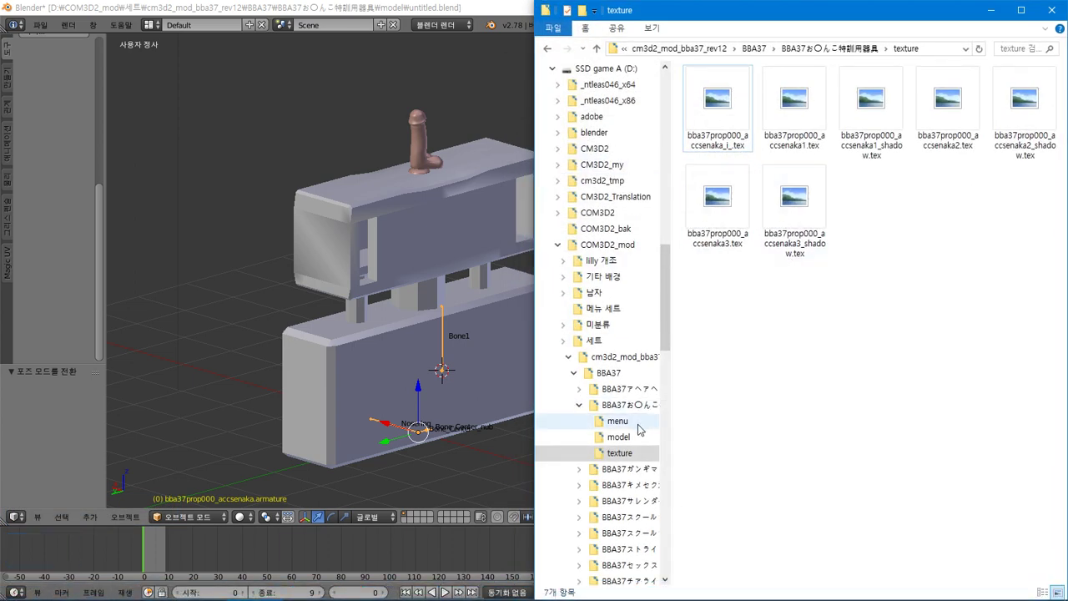
pyautogui.click(639, 436)
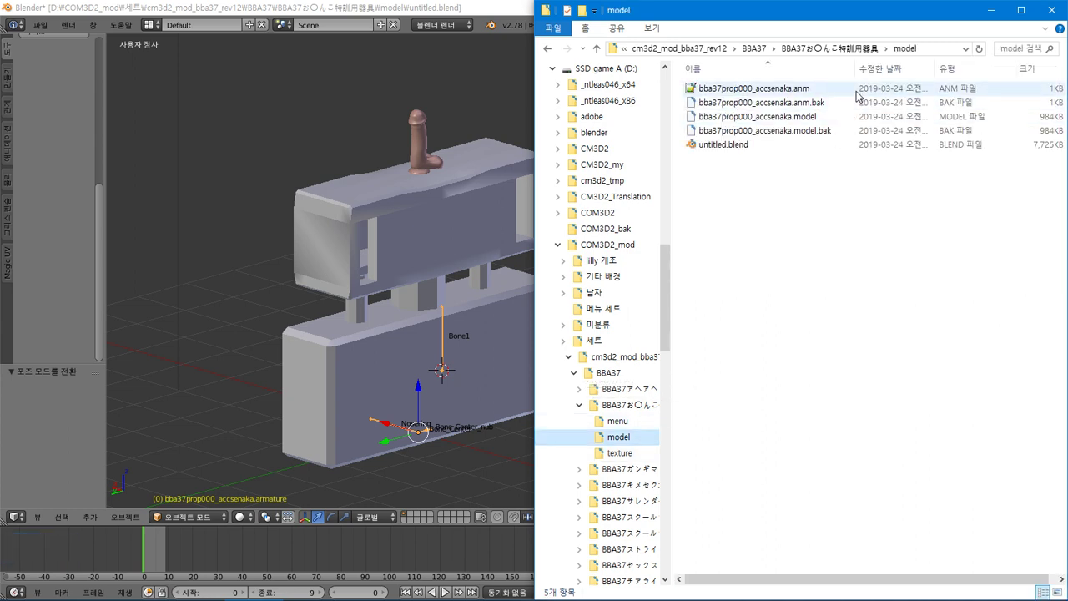
pyautogui.click(856, 92)
pyautogui.press('Delete')
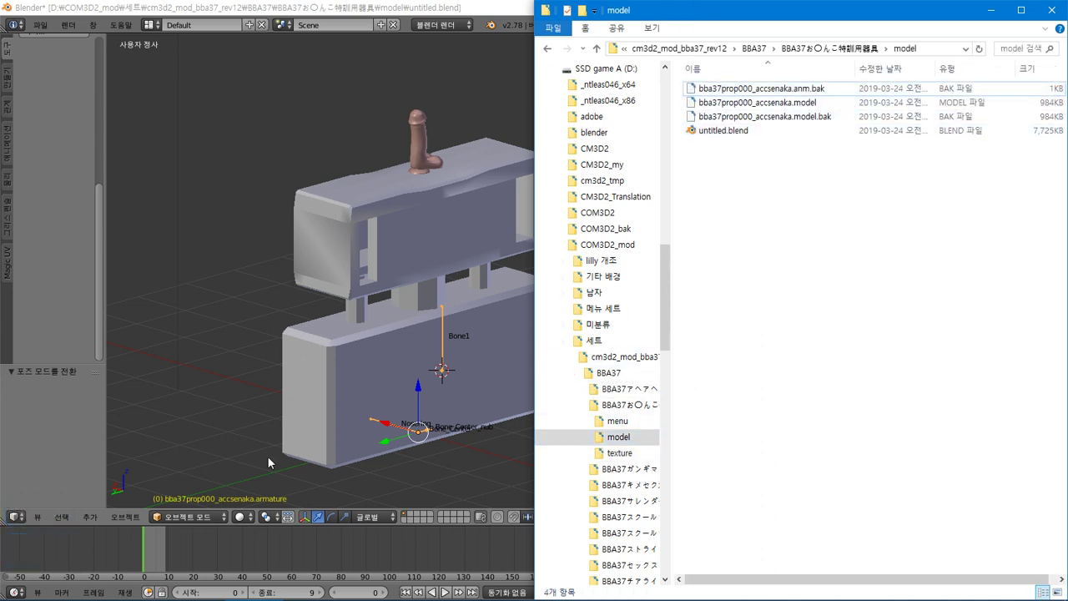
# Return to Blender and clear the imported animation data from the prop's armature.
pyautogui.click(394, 12)
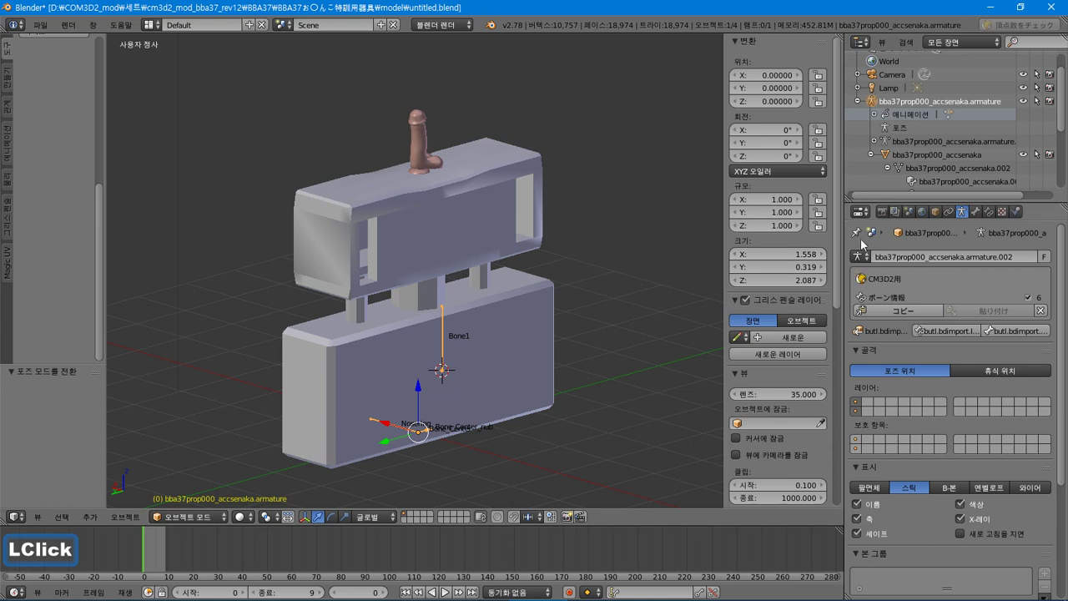
pyautogui.rightClick(908, 109)
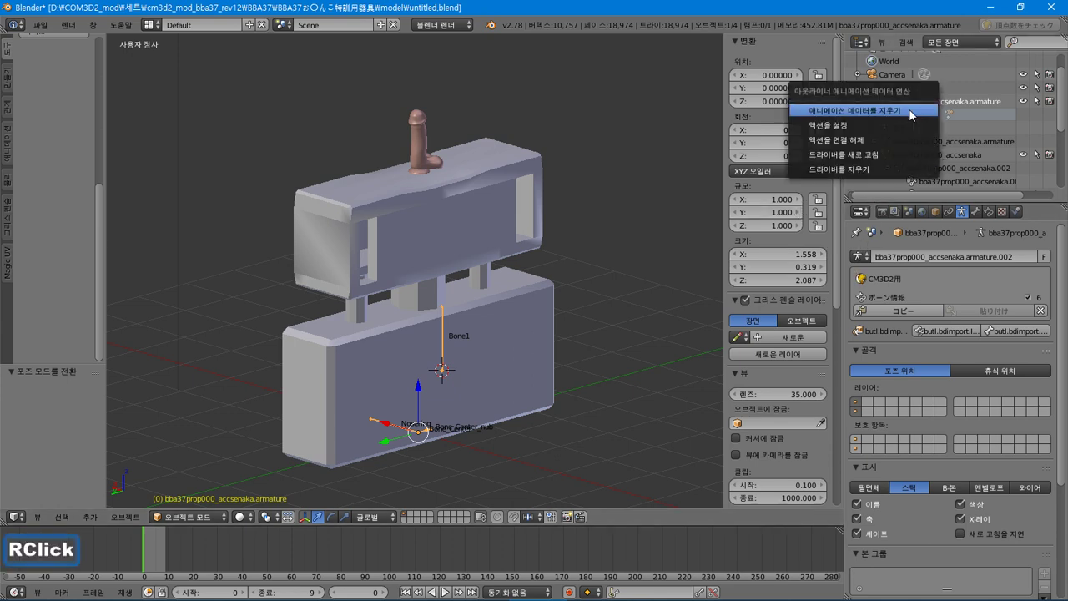
pyautogui.click(908, 109)
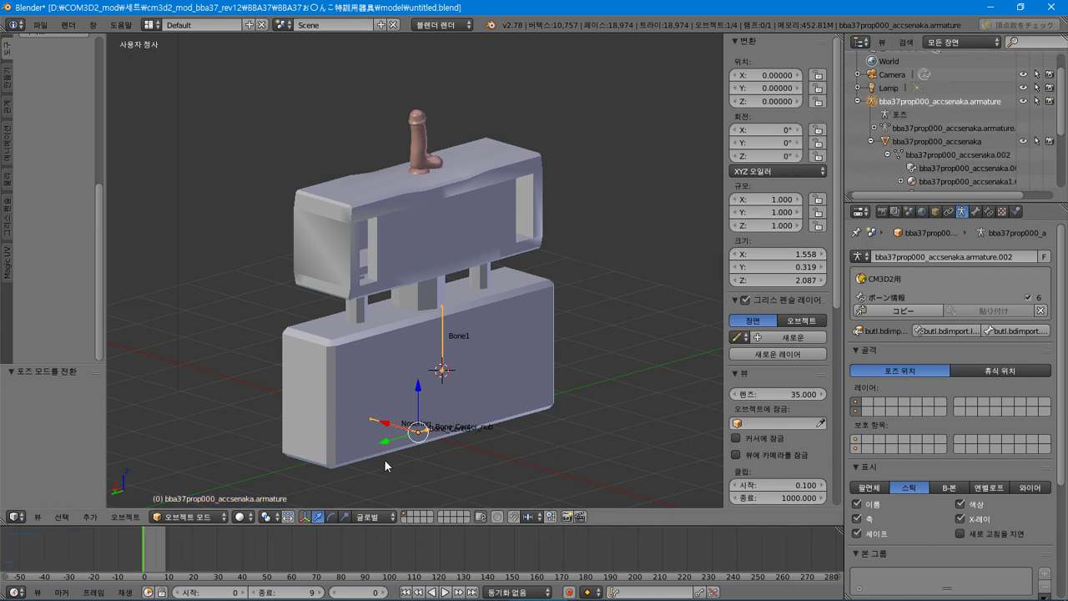
# Set the timeline's end frame to 10.
pyautogui.click(298, 587)
pyautogui.write('10')
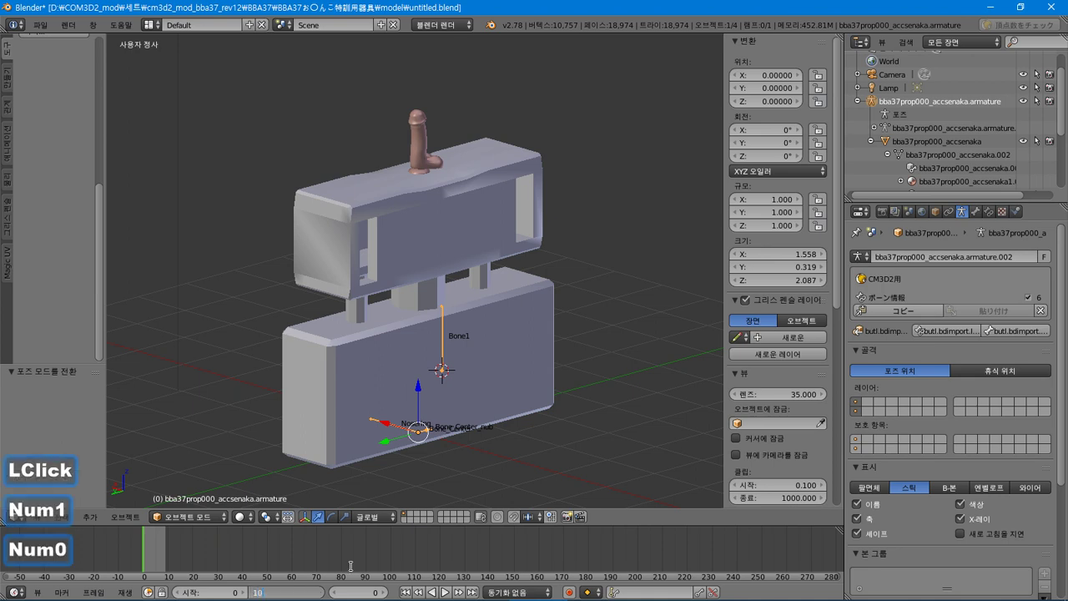
pyautogui.press('Return')
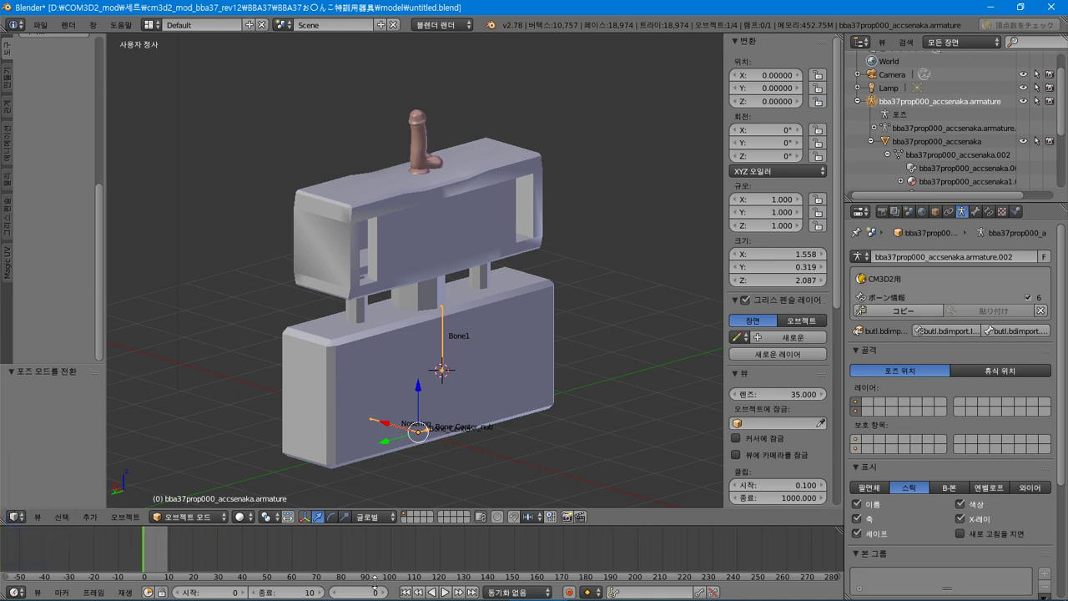
# Put the armature in Pose Mode and insert location keyframes for Bone1 in its rest position at frames 0 and 10.
pyautogui.click(199, 516)
pyautogui.click(205, 470)
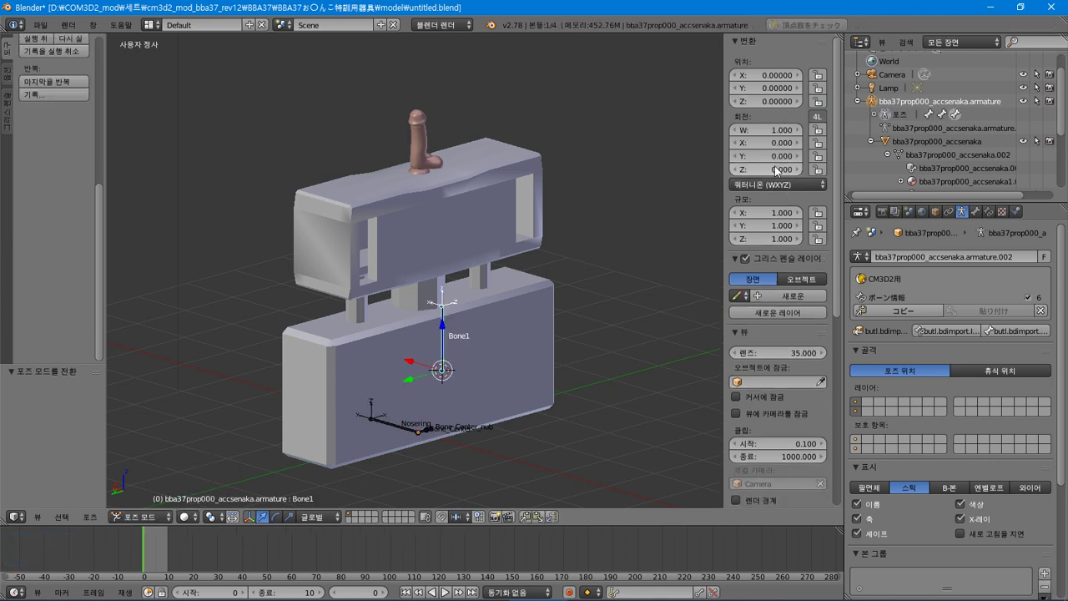
pyautogui.rightClick(776, 102)
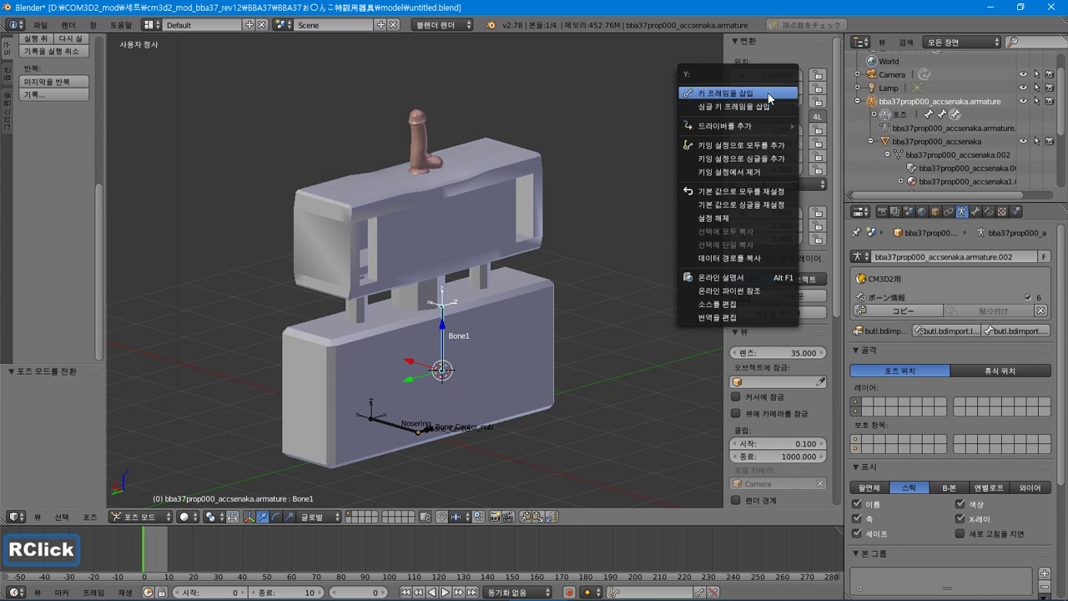
pyautogui.click(768, 93)
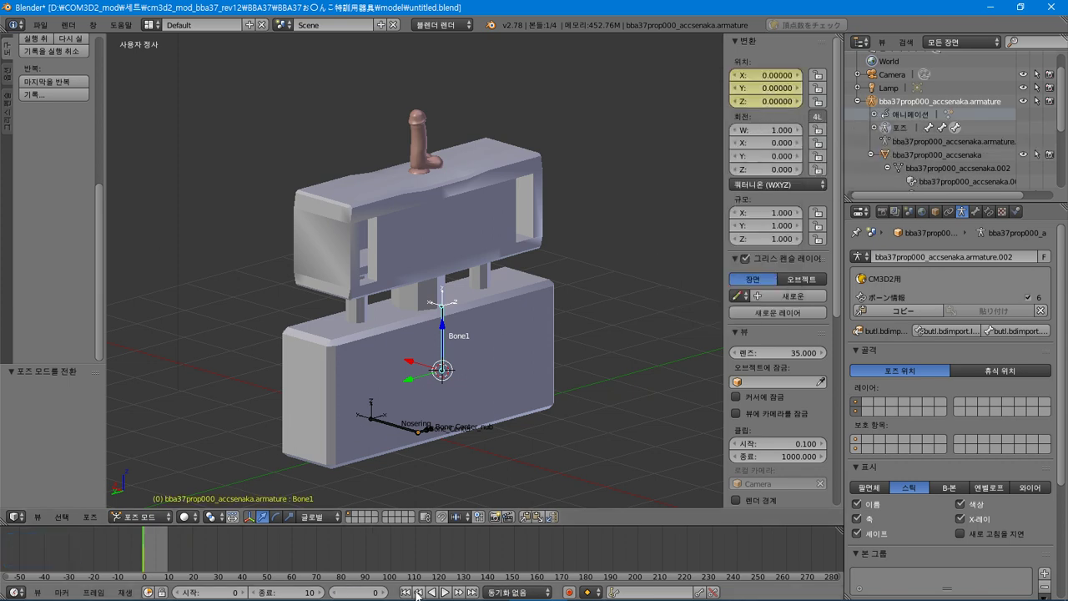
pyautogui.click(471, 592)
pyautogui.rightClick(779, 97)
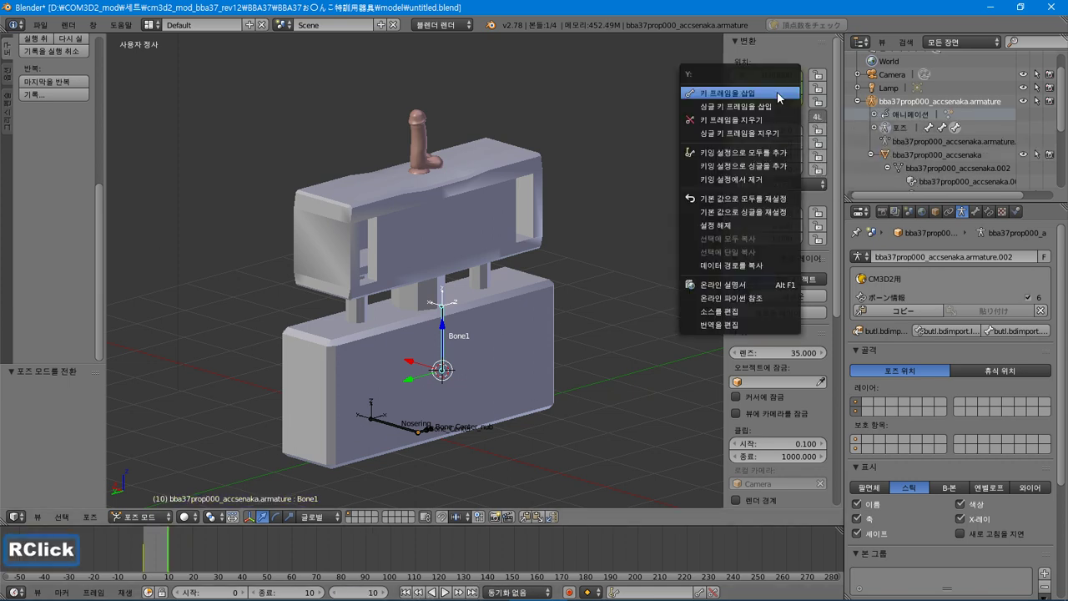
pyautogui.doubleClick(779, 96)
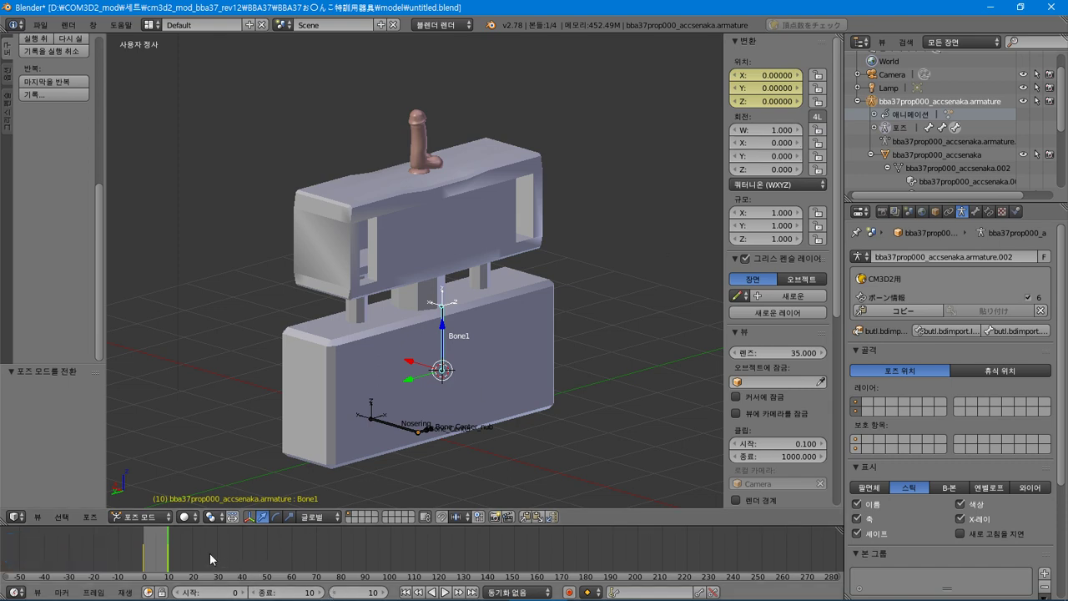
# At frame 5, move Bone1 straight down by about 0.466 and insert a location keyframe.
pyautogui.moveTo(161, 558); pyautogui.dragTo(155, 558)
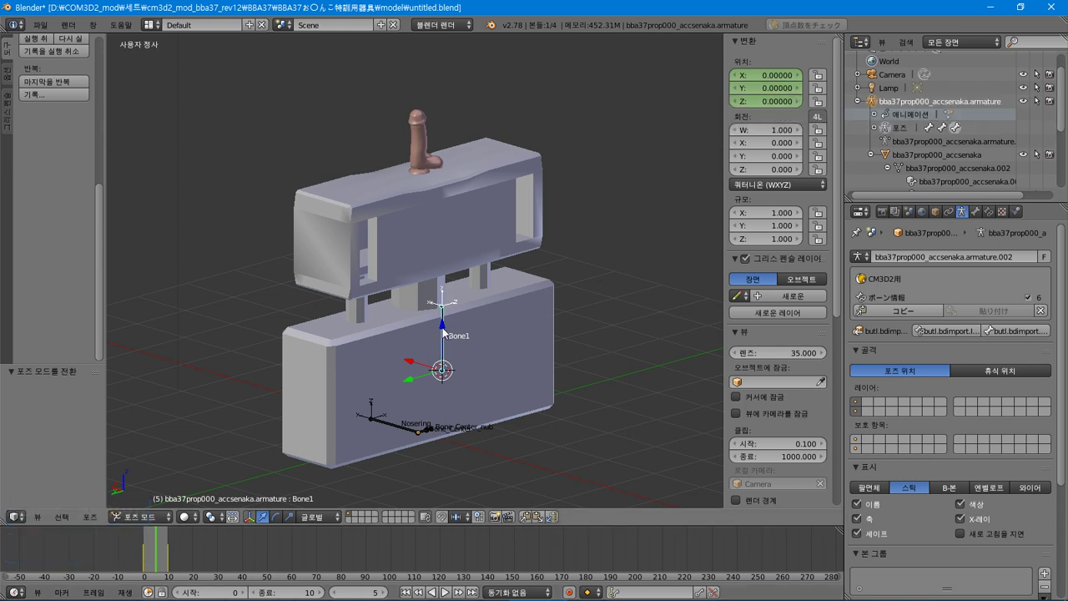
pyautogui.moveTo(443, 330); pyautogui.dragTo(451, 364)
pyautogui.rightClick(800, 100)
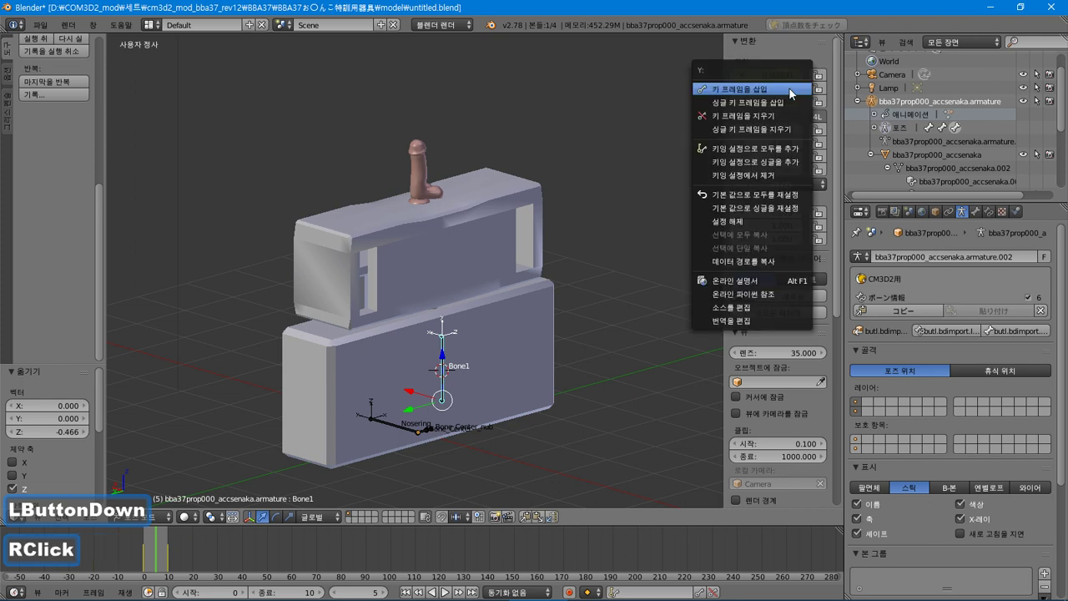
pyautogui.doubleClick(790, 89)
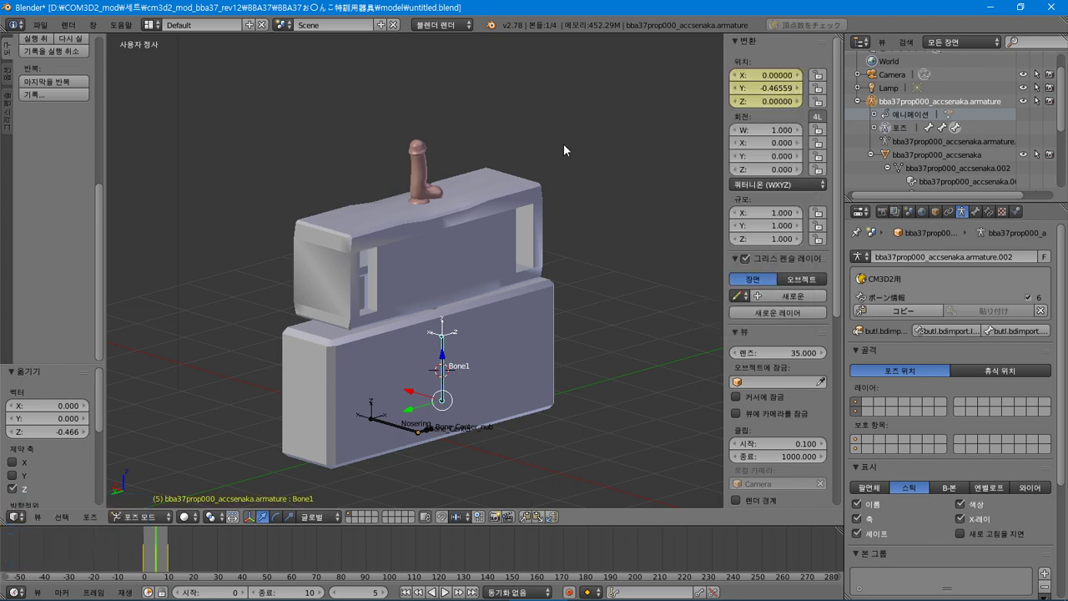
# Set Bone1's Y location to -0.5 at frame 5 and insert the location keyframe again.
pyautogui.click(769, 88)
pyautogui.write('-.5')
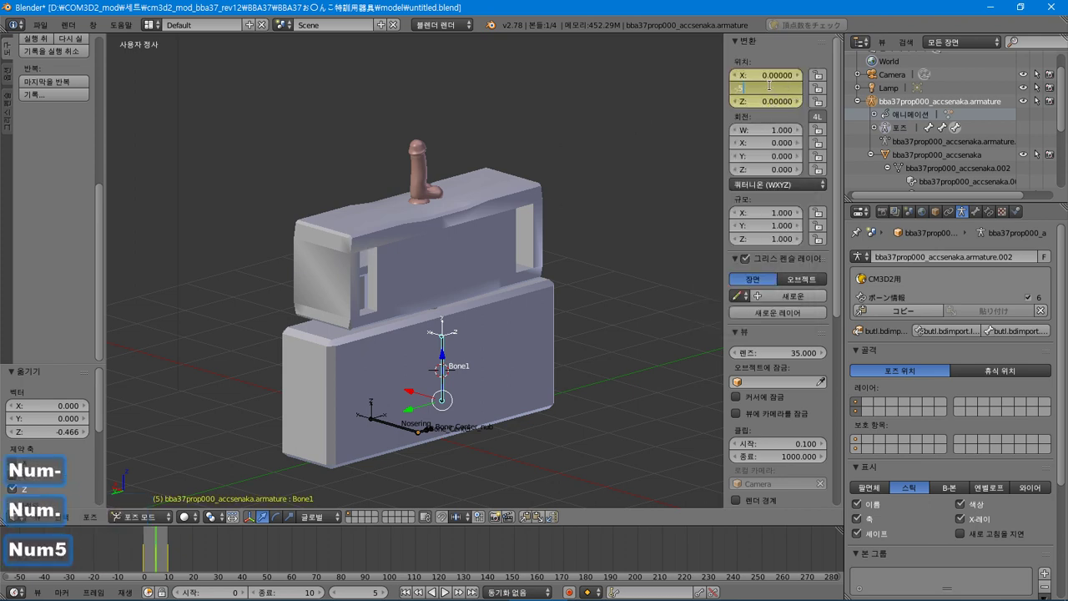
pyautogui.press('Return')
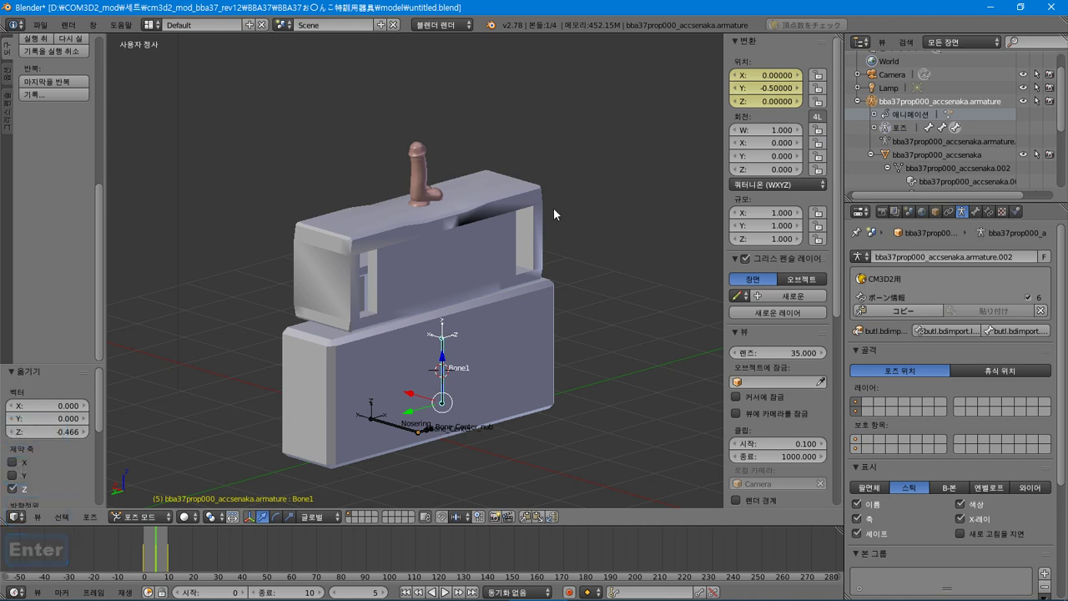
pyautogui.rightClick(772, 89)
pyautogui.click(785, 91)
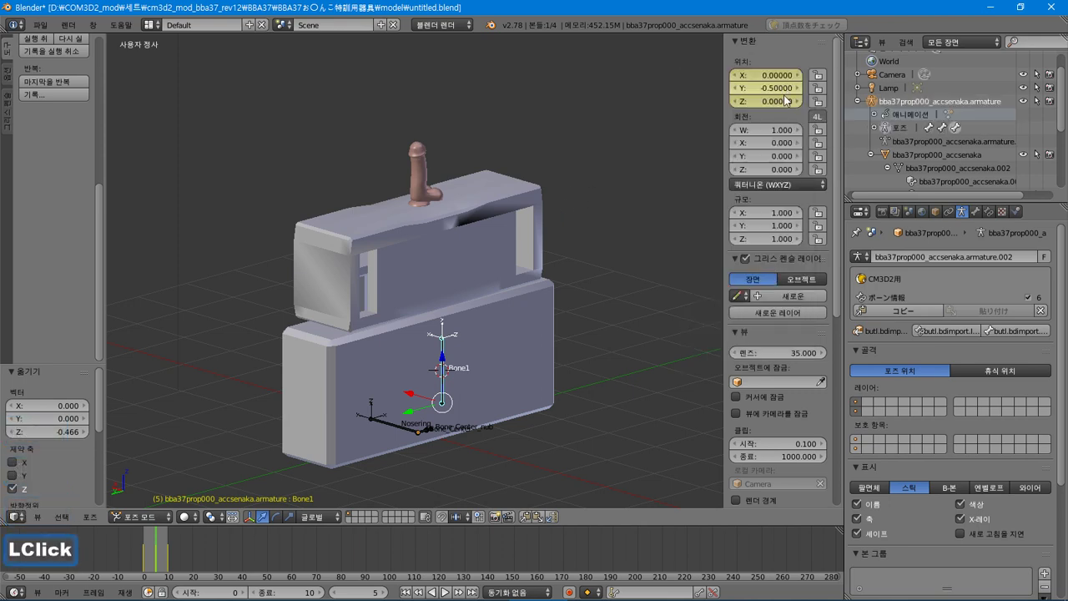
# Export the armature's CM3D2 motion as bba37prop000_accsenaka.anm into the prop's model folder.
pyautogui.click(39, 25)
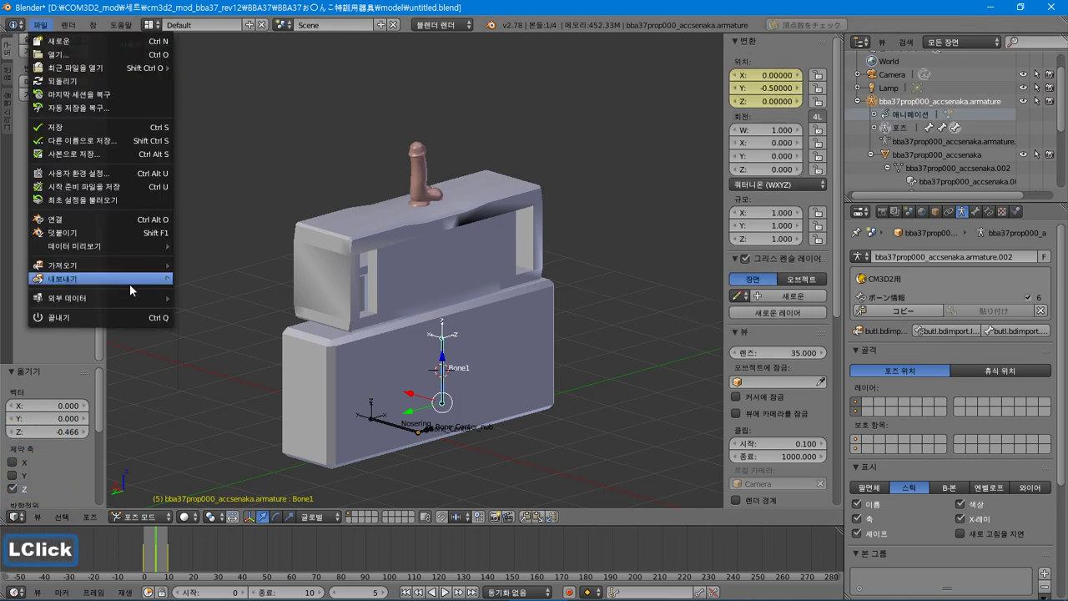
pyautogui.moveTo(129, 284)
pyautogui.click(241, 415)
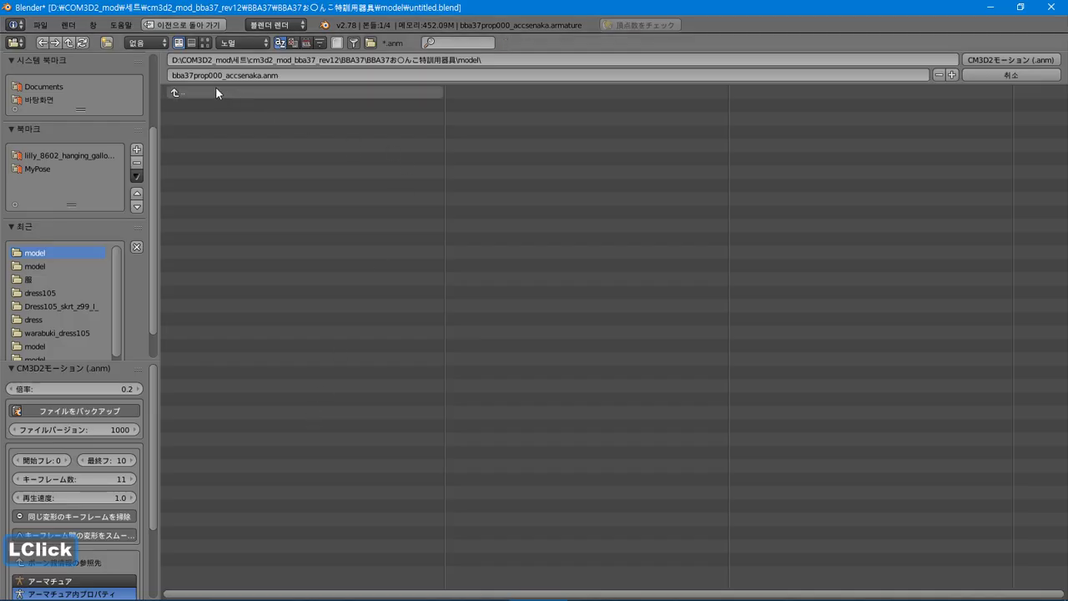
pyautogui.click(56, 259)
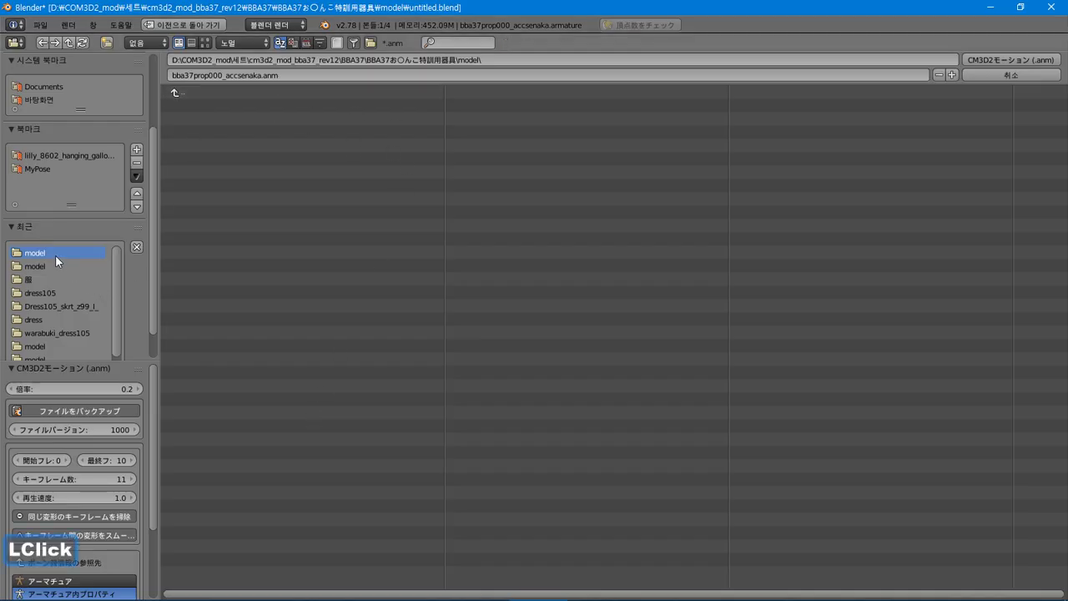
pyautogui.click(1010, 60)
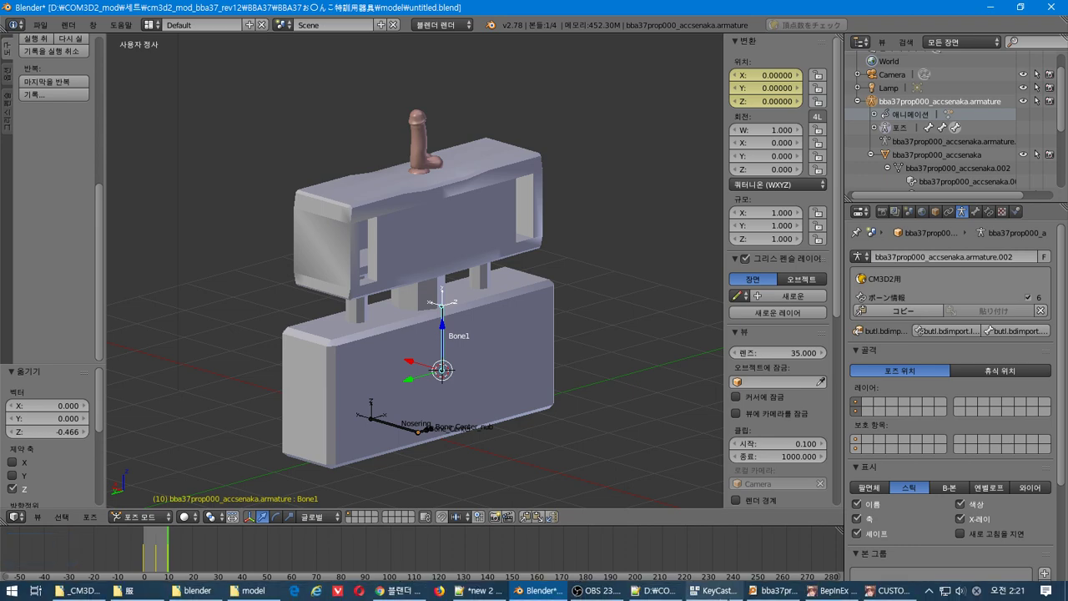
# Switch to Custom Order Maid 3D2 and equip the bba37 prop as the maid's back accessory to test its animation.
pyautogui.click(464, 592)
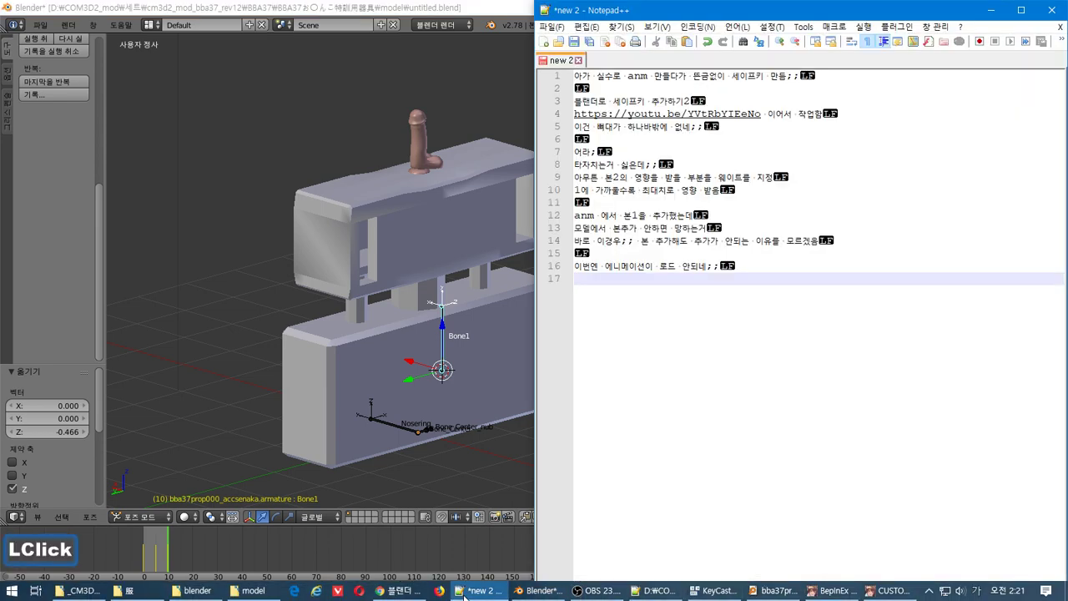
pyautogui.click(464, 592)
pyautogui.click(254, 593)
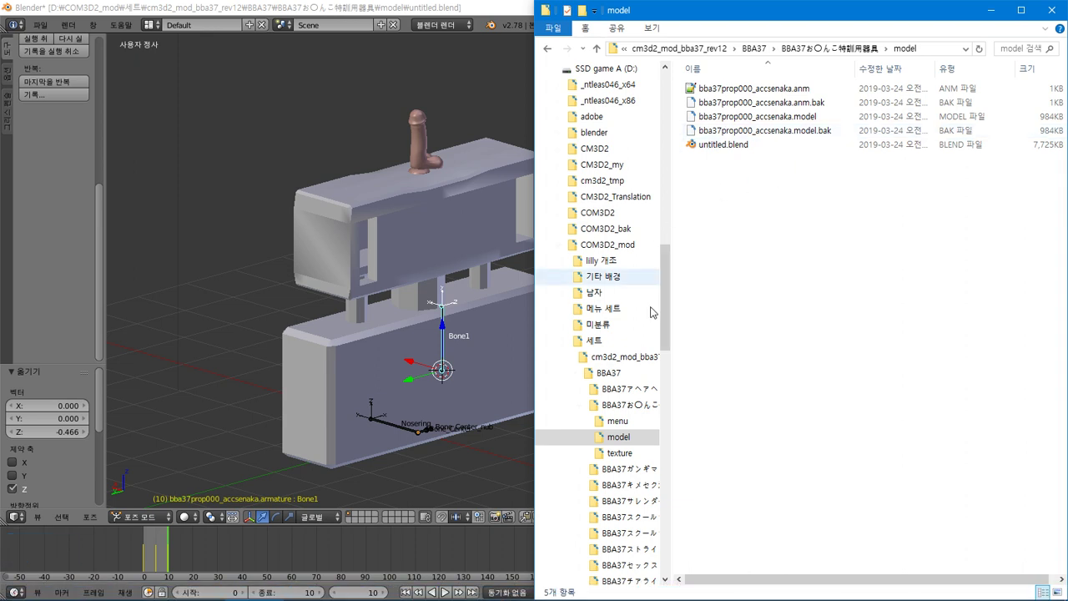
pyautogui.click(859, 591)
pyautogui.click(886, 590)
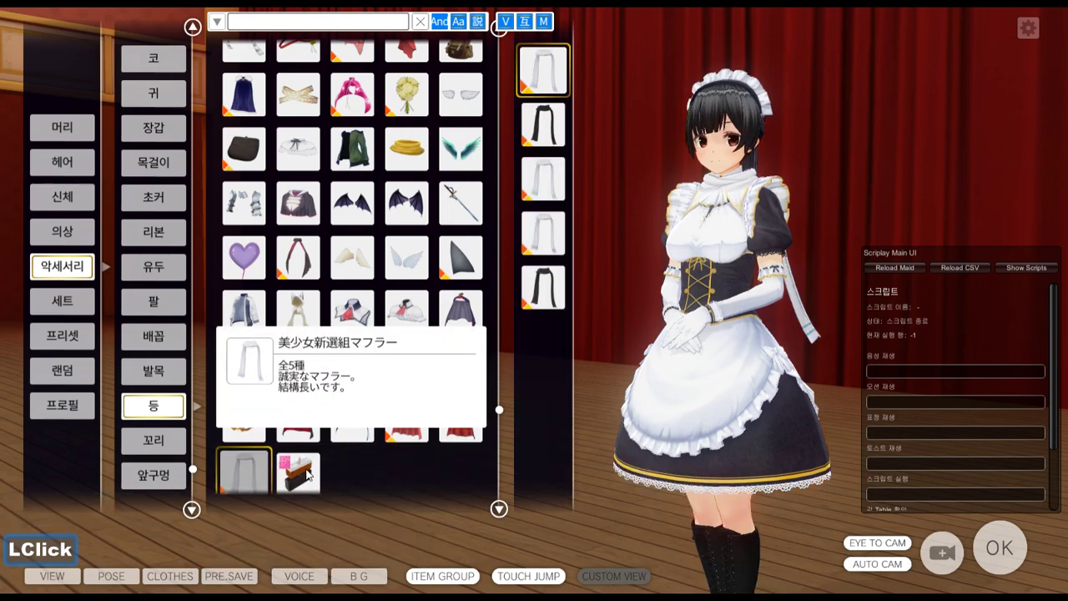
pyautogui.click(303, 474)
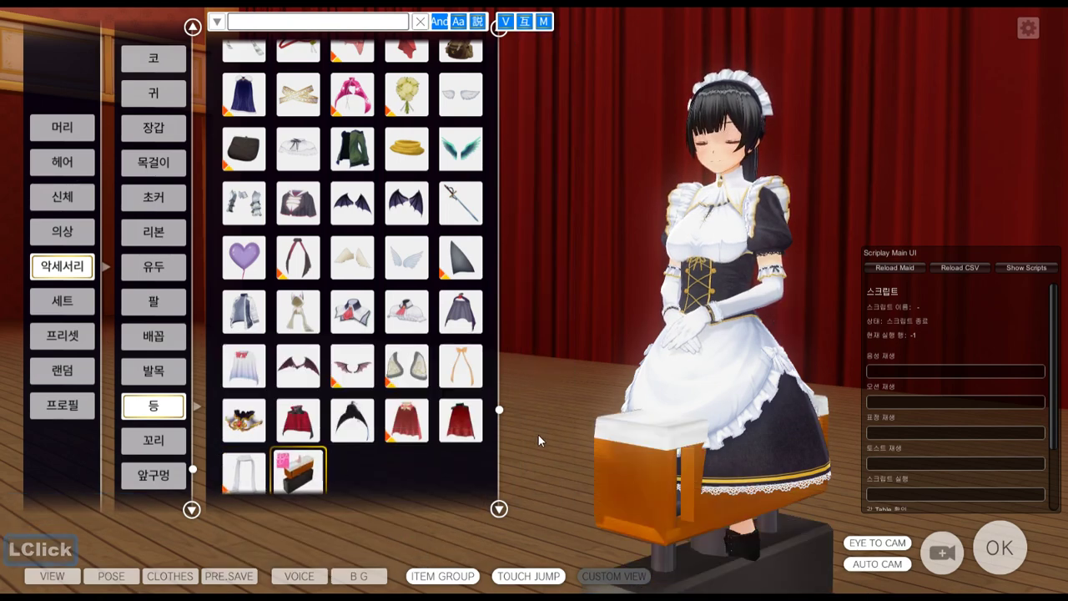
# Switch to Blender, import the bba37prop000_accsenaka CM3D2 model, and move the imported armature about -3.069 along X.
pyautogui.hotkey('alt', 'Tab')
pyautogui.hotkey('alt', 'Tab')
pyautogui.hotkey('alt', 'Tab')
pyautogui.hotkey('alt', 'Tab')
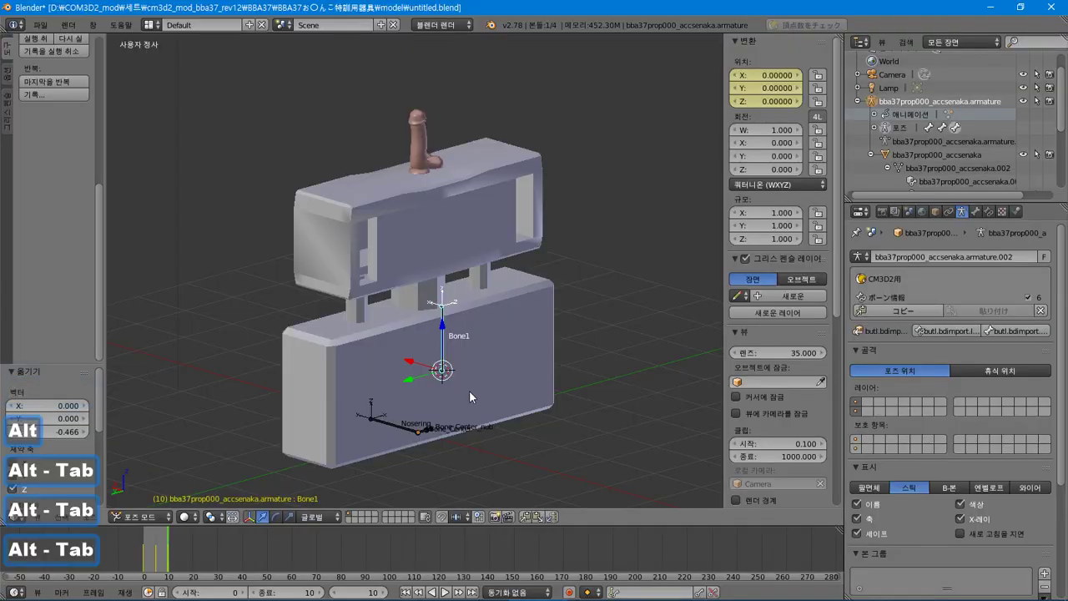
pyautogui.rightClick(405, 267)
pyautogui.press('a')
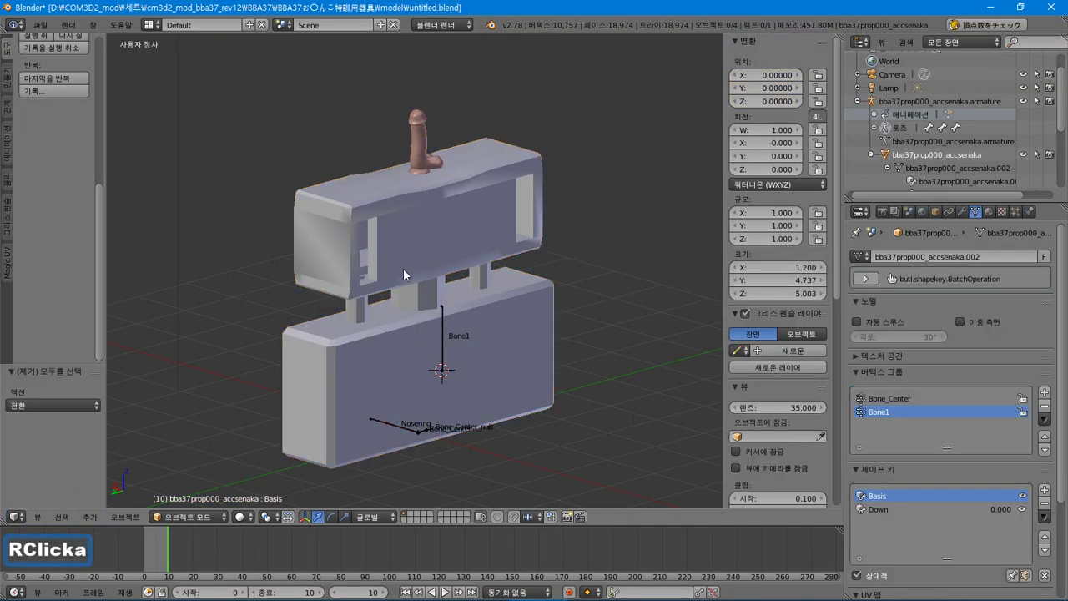
pyautogui.click(40, 24)
pyautogui.moveTo(63, 265)
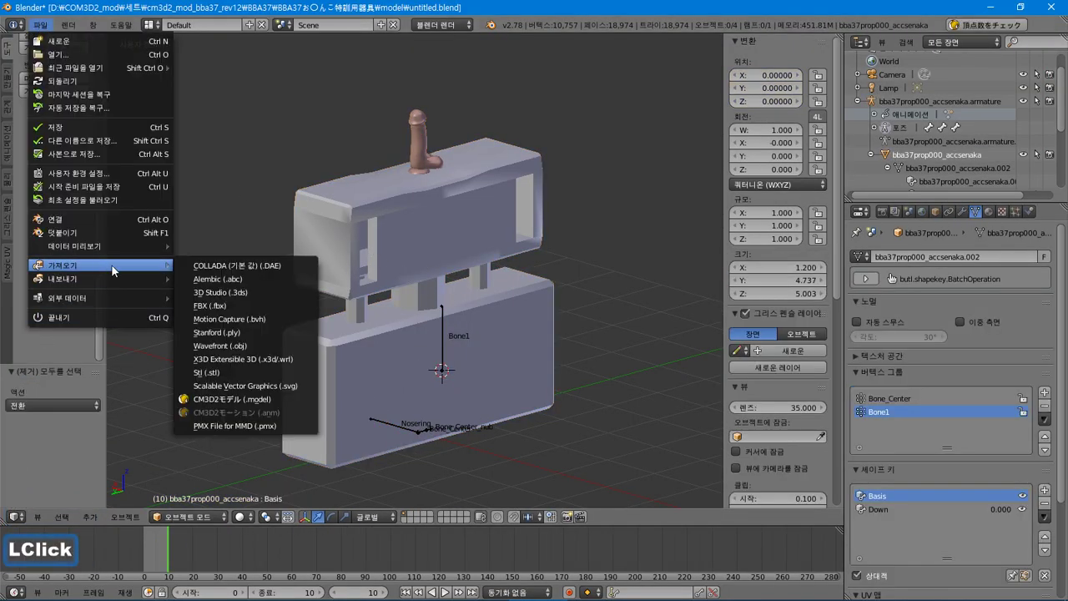
pyautogui.click(272, 398)
pyautogui.doubleClick(250, 105)
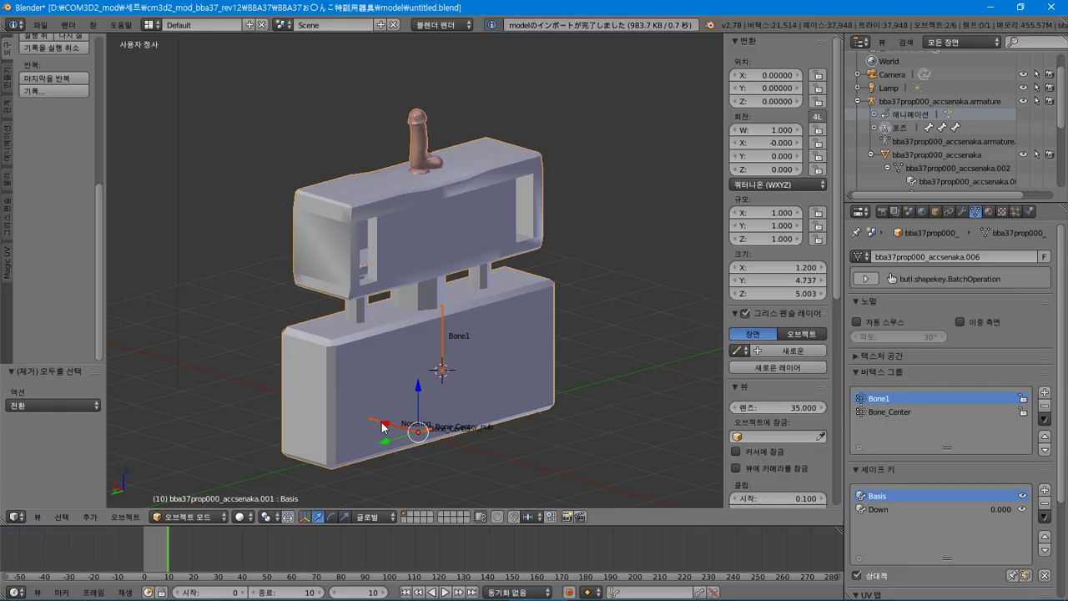
pyautogui.moveTo(382, 425); pyautogui.dragTo(527, 463)
# Delete the original prop mesh and its old animated armature, leaving only the newly imported copy.
pyautogui.rightClick(348, 400)
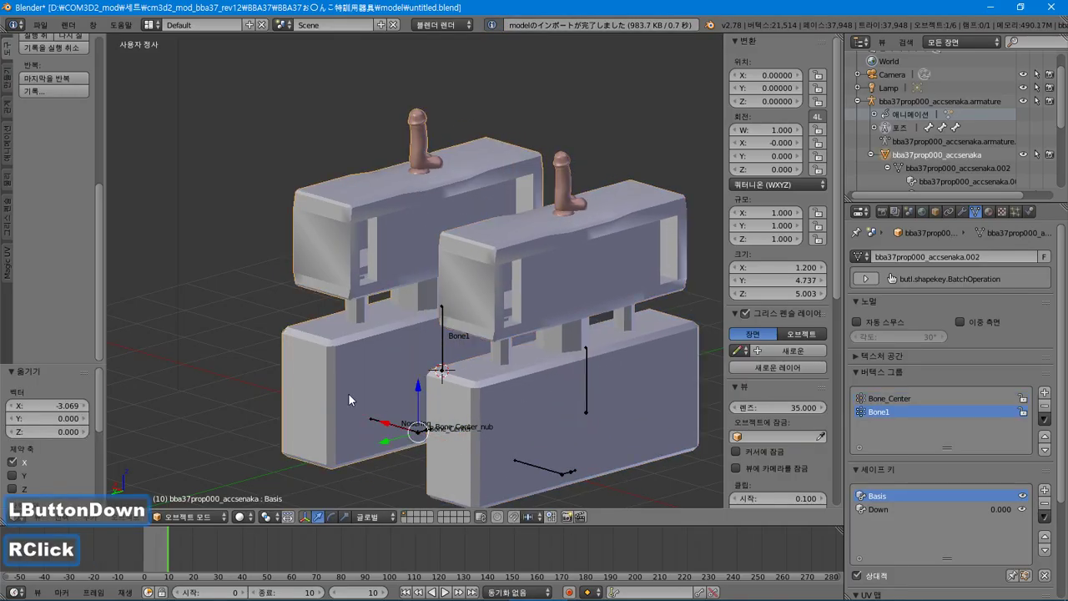
pyautogui.press('Delete')
pyautogui.press('Return')
pyautogui.rightClick(442, 352)
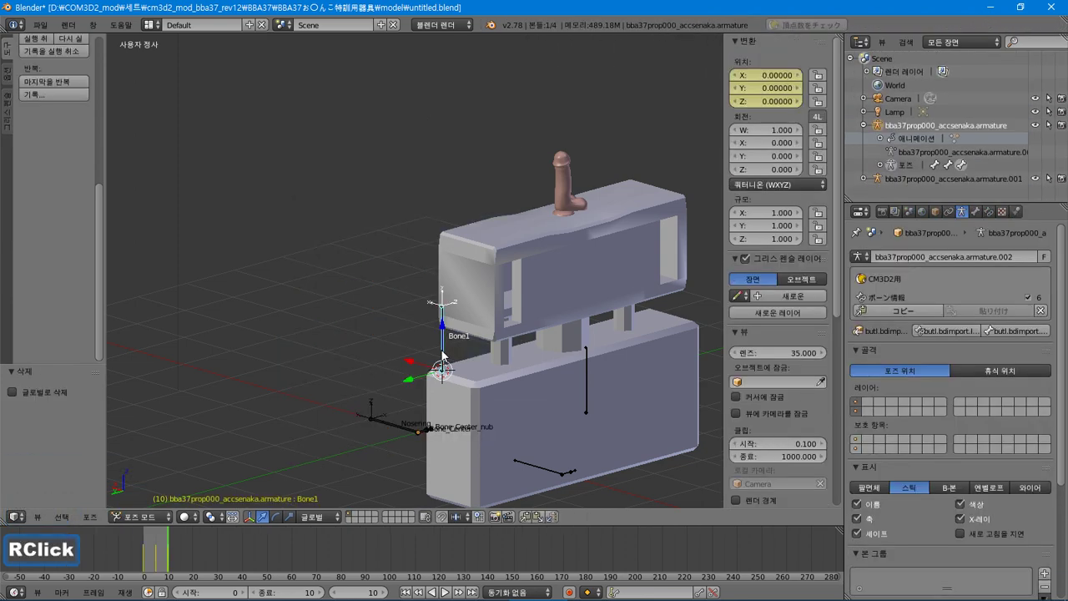
pyautogui.press('Delete')
pyautogui.press('Tab')
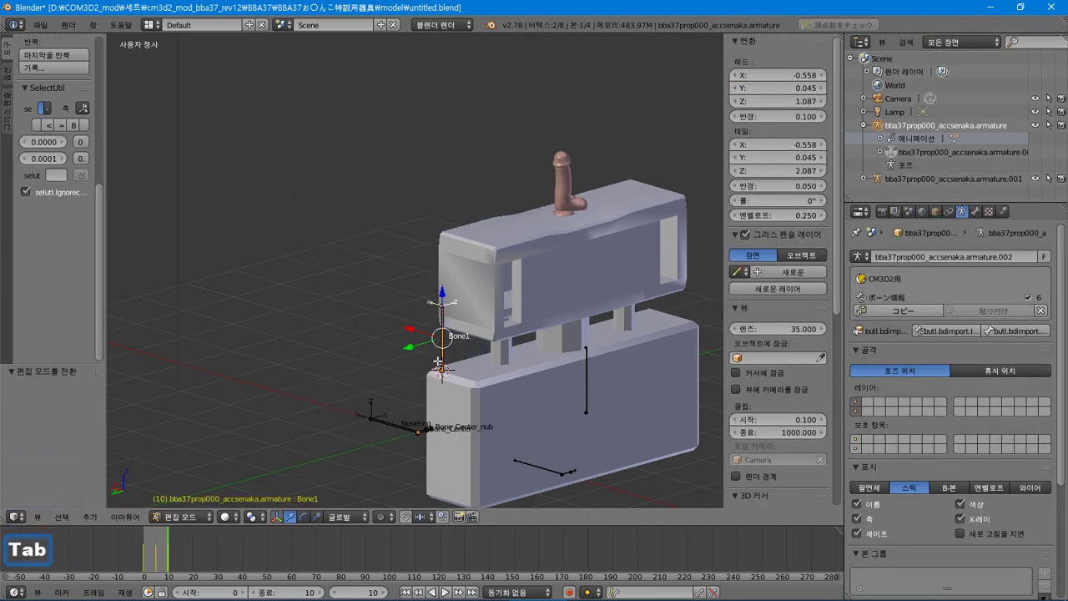
pyautogui.press('Tab')
pyautogui.click(140, 517)
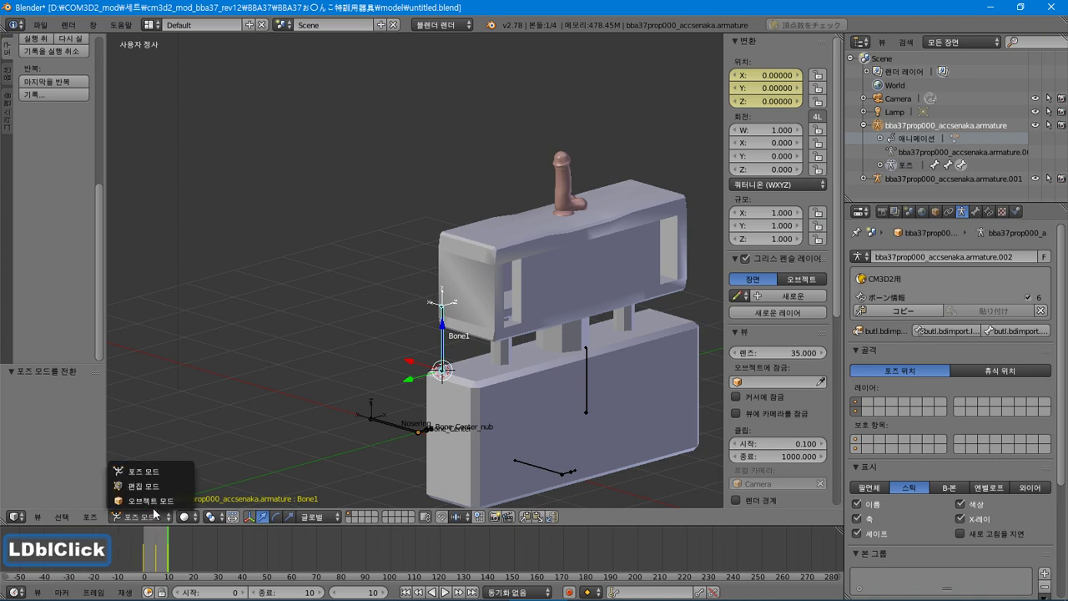
pyautogui.click(142, 473)
pyautogui.press('Delete')
pyautogui.press('Return')
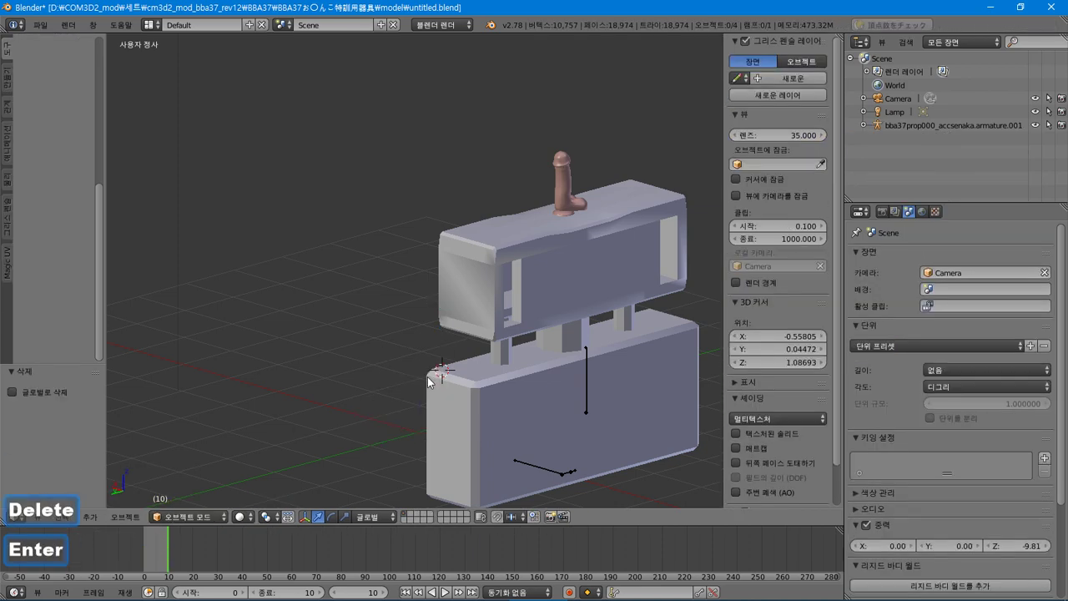
# Select the imported armature and expand its bone hierarchy in the outliner, including Bone_Center's child bone.
pyautogui.click(923, 126)
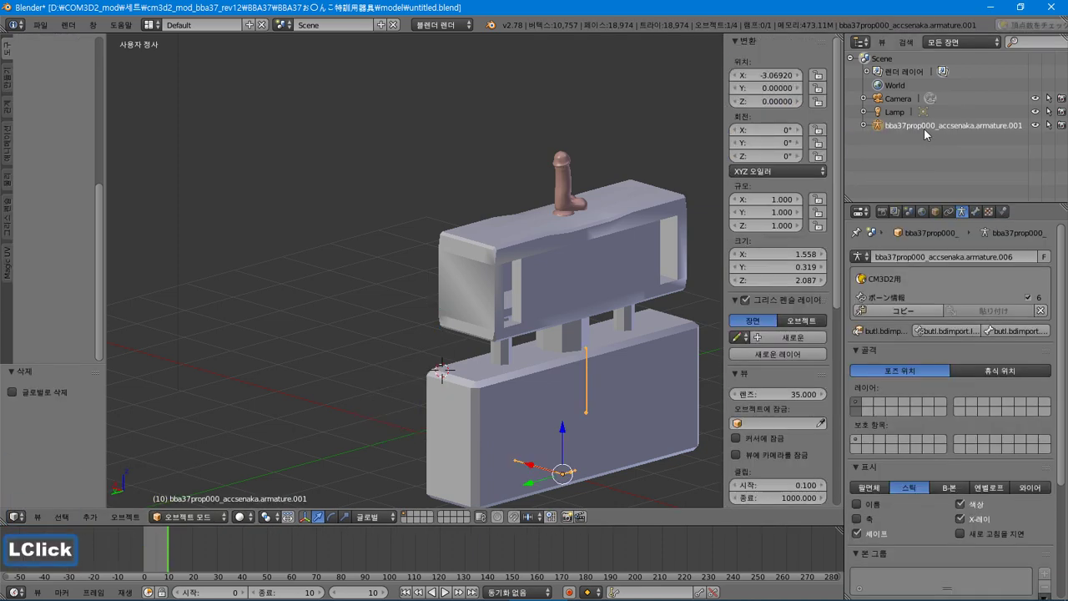
pyautogui.click(864, 125)
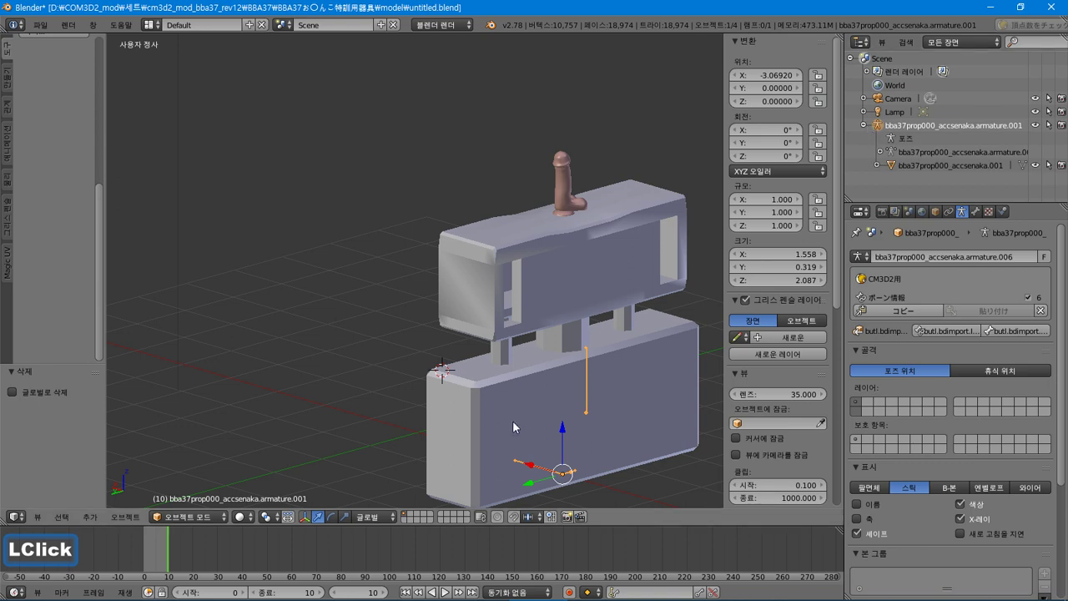
pyautogui.moveTo(512, 419); pyautogui.dragTo(537, 416, button='middle')
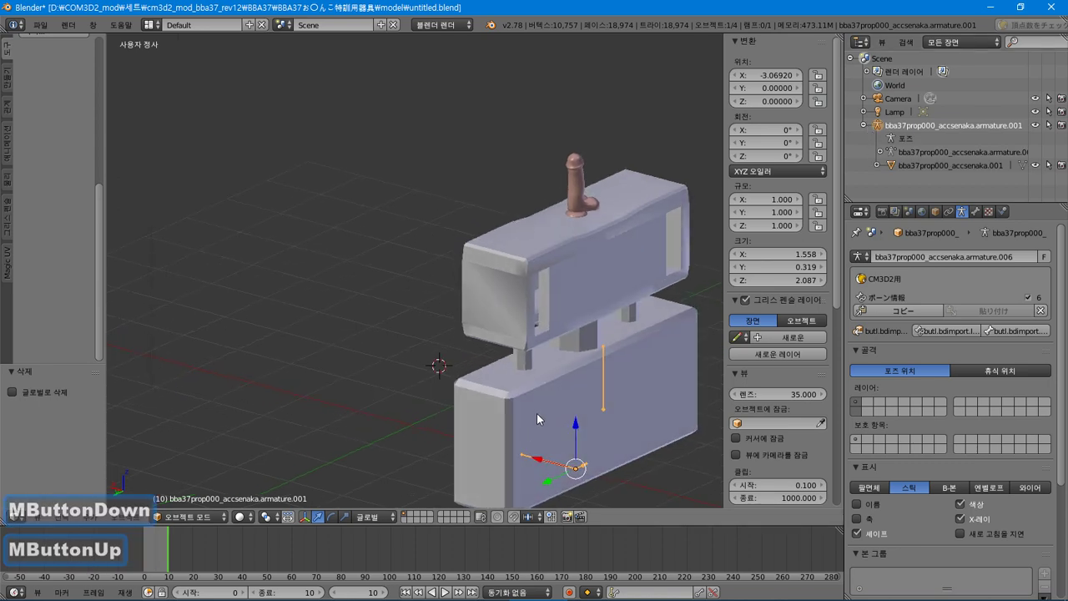
pyautogui.keyDown('shift'); pyautogui.moveTo(568, 378); pyautogui.dragTo(474, 309, button='middle'); pyautogui.keyUp('shift')
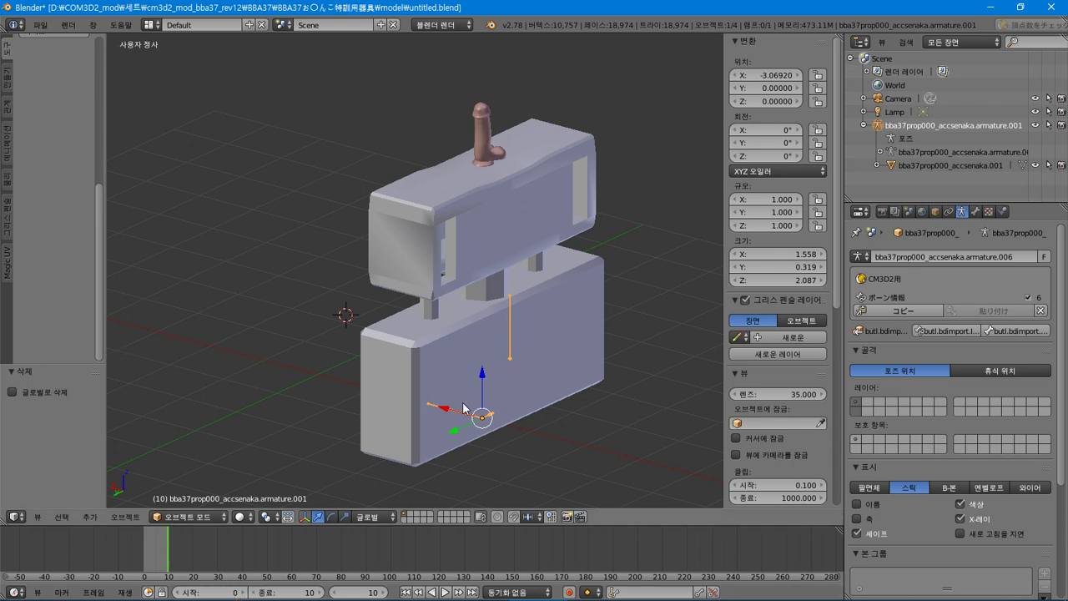
pyautogui.click(879, 152)
pyautogui.scroll(-2, 912, 177)
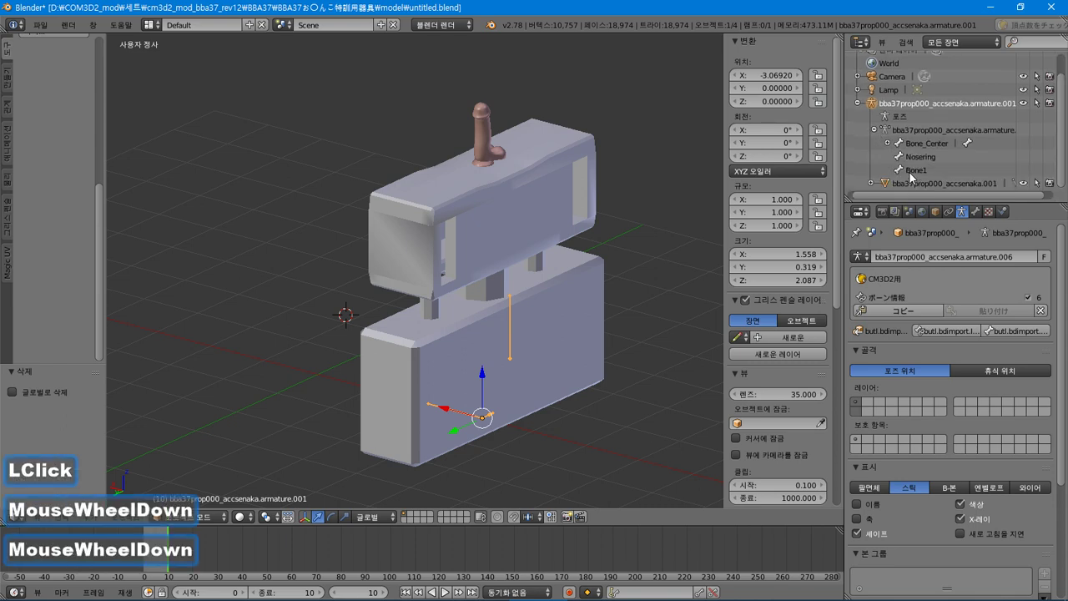
pyautogui.click(889, 149)
pyautogui.scroll(-2, 893, 153)
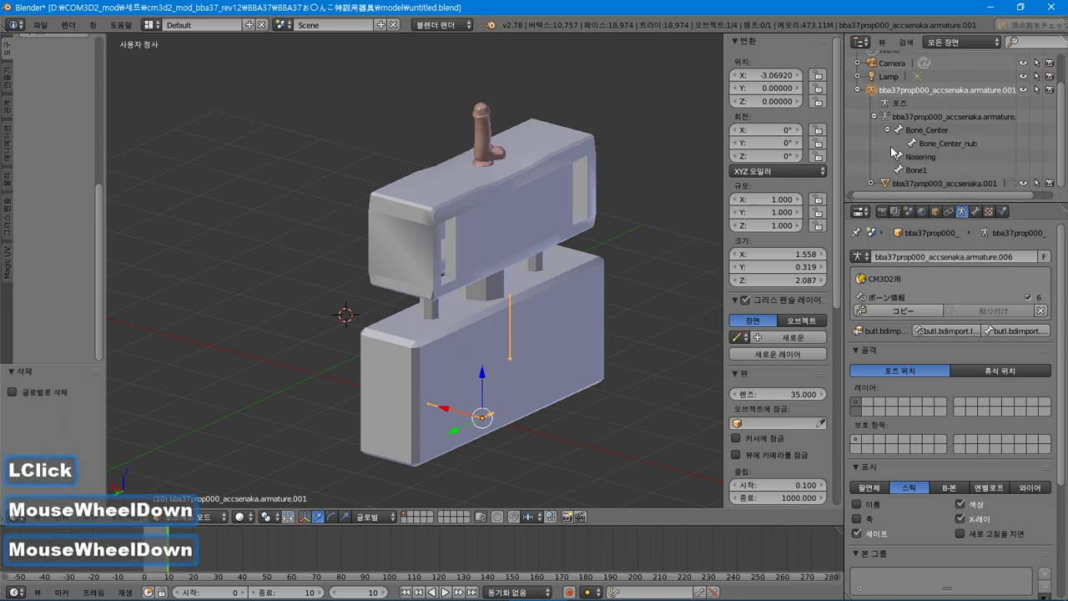
# Select Bone1 in the imported armature and examine its bone properties down to the relations settings.
pyautogui.click(901, 169)
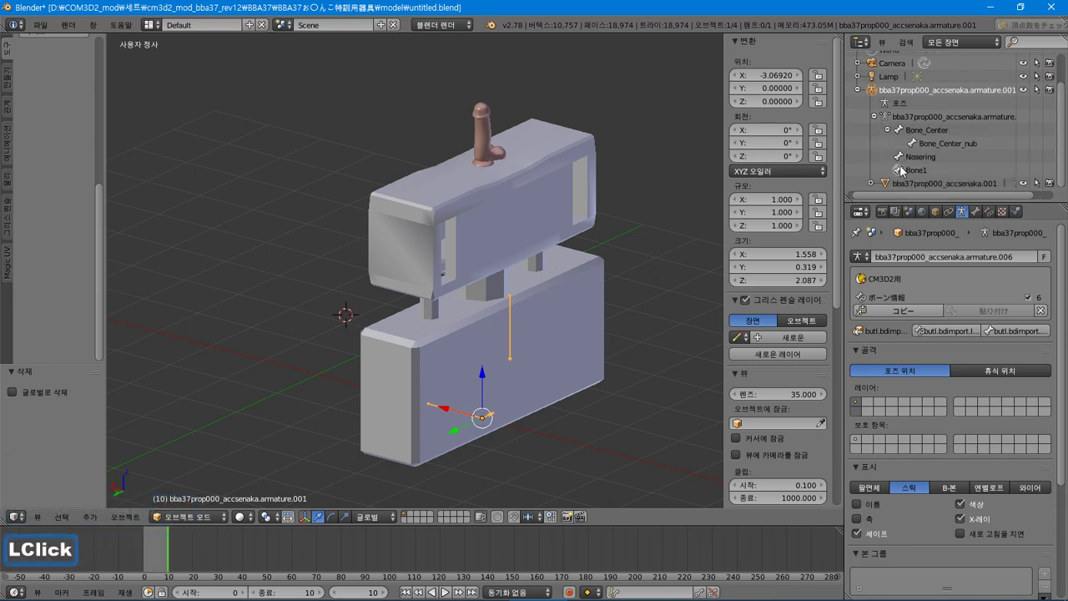
pyautogui.moveTo(902, 169); pyautogui.dragTo(924, 183)
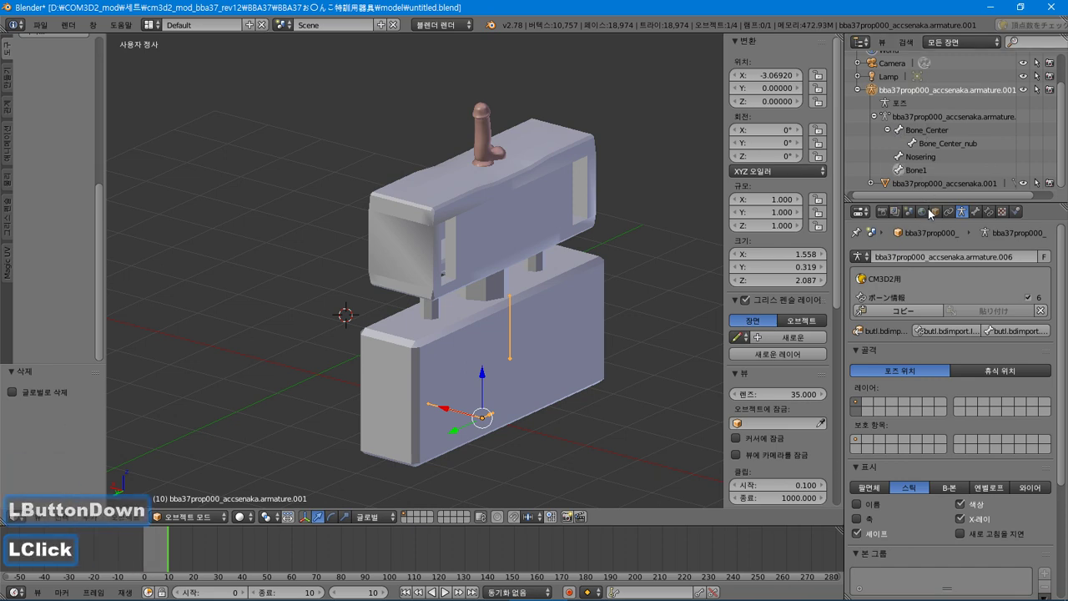
pyautogui.click(975, 215)
pyautogui.scroll(-2, 1002, 342)
pyautogui.scroll(-1, 1002, 338)
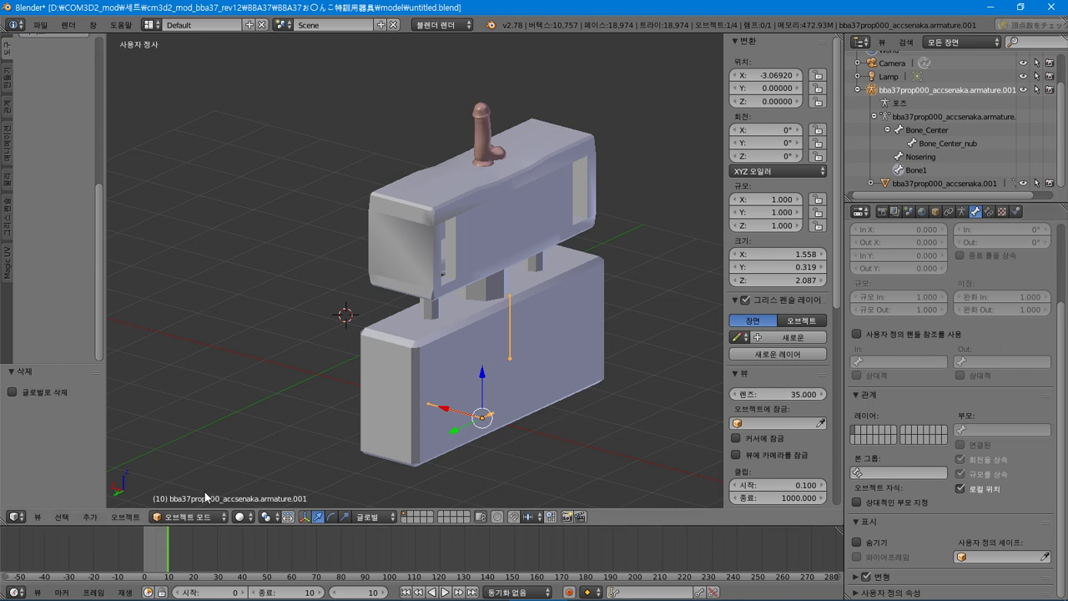
# Put the imported armature in Pose Mode and move Bone1 straight down by about 0.477.
pyautogui.click(188, 516)
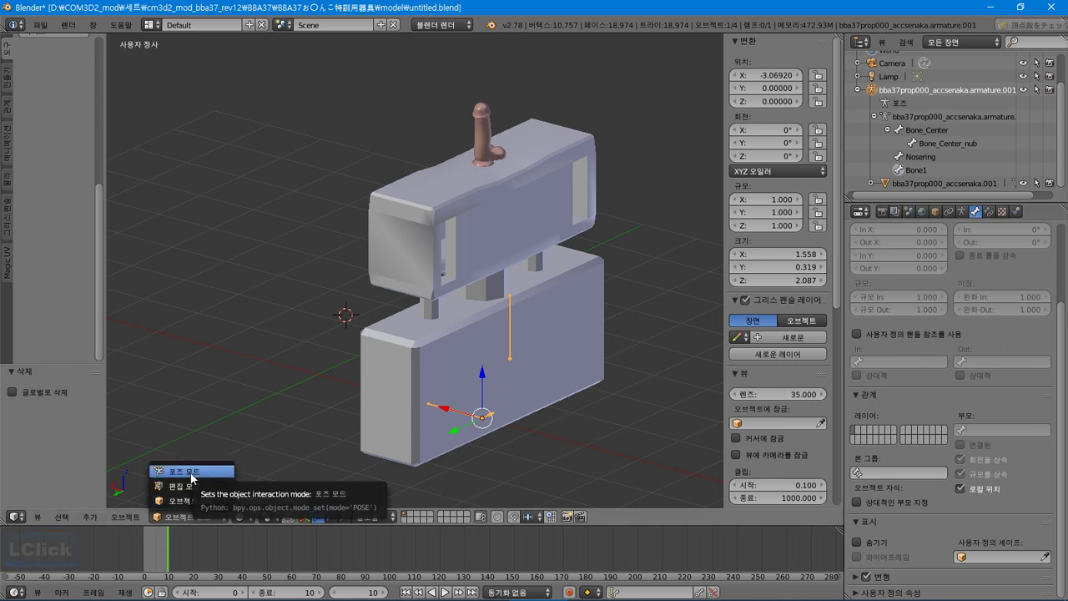
pyautogui.click(191, 473)
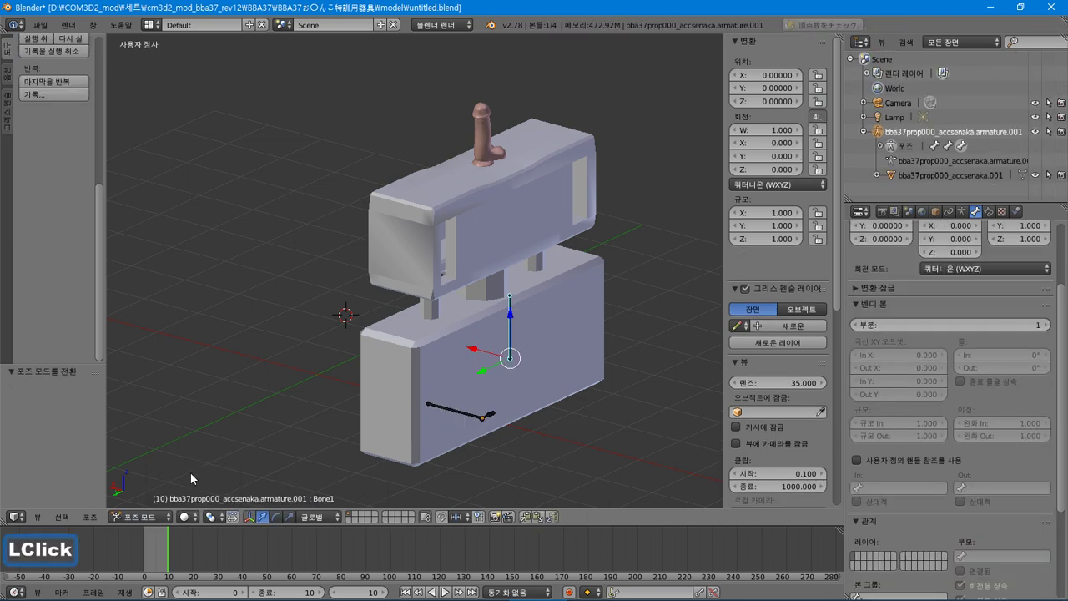
pyautogui.moveTo(512, 319); pyautogui.dragTo(511, 350)
pyautogui.moveTo(540, 263)
pyautogui.mouseDown(button='middle')
pyautogui.moveTo(546, 224)
pyautogui.moveTo(552, 246)
pyautogui.mouseUp(button='middle')
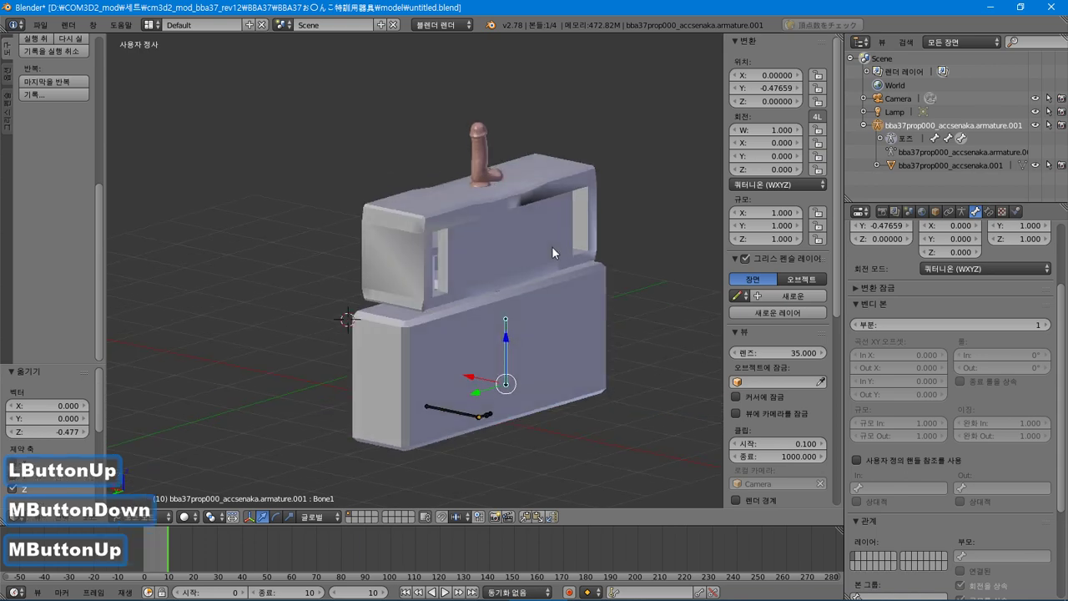
# Insert location keyframes for the lowered Bone1 at frames 0 and 10.
pyautogui.click(144, 561)
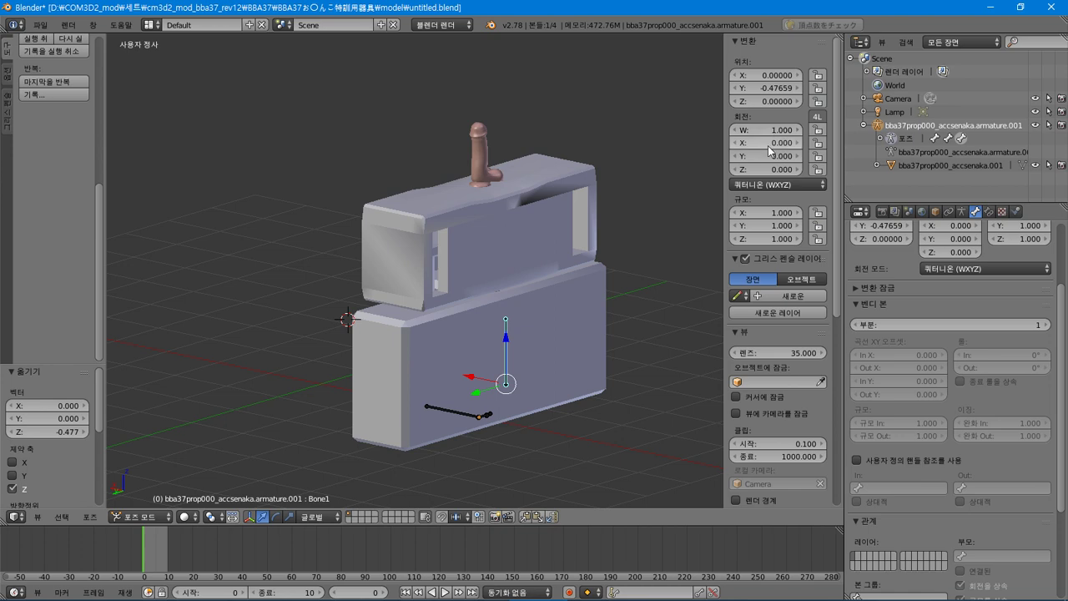
pyautogui.rightClick(759, 76)
pyautogui.click(759, 77)
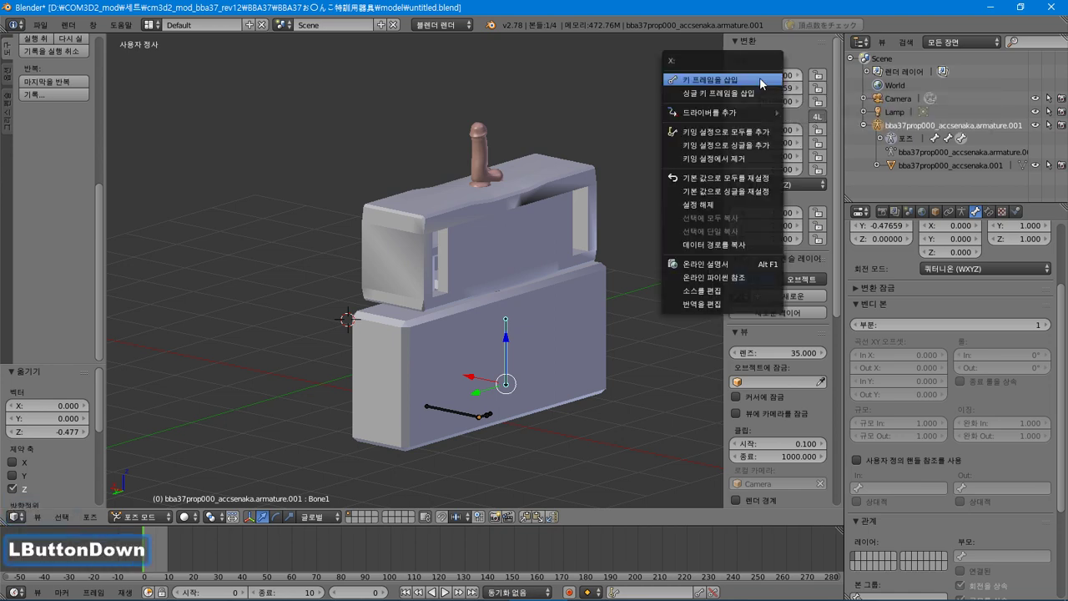
pyautogui.click(219, 557)
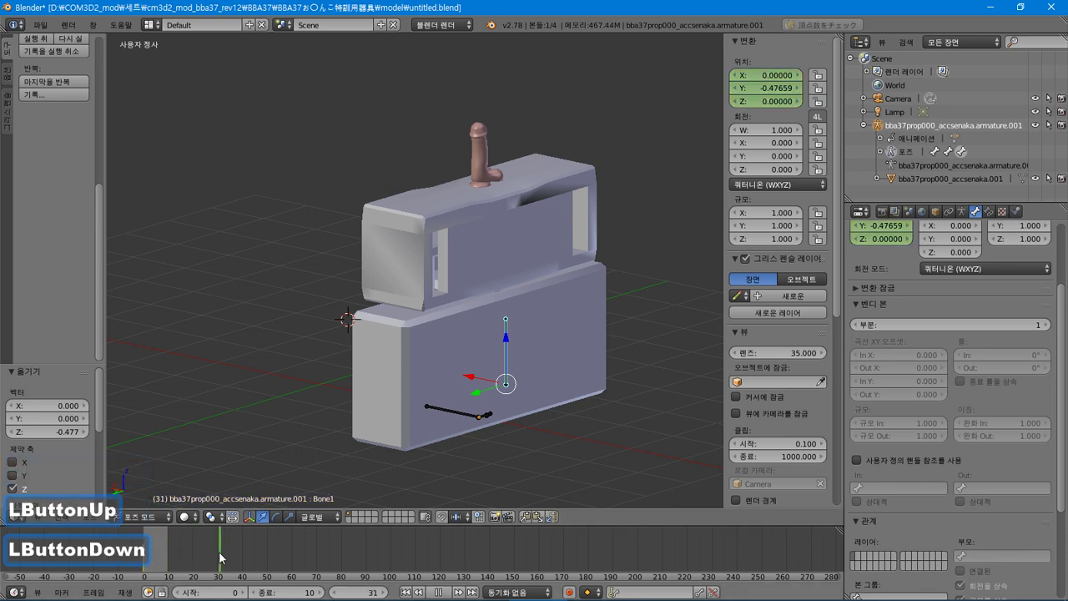
pyautogui.moveTo(219, 558); pyautogui.dragTo(181, 557)
pyautogui.click(467, 592)
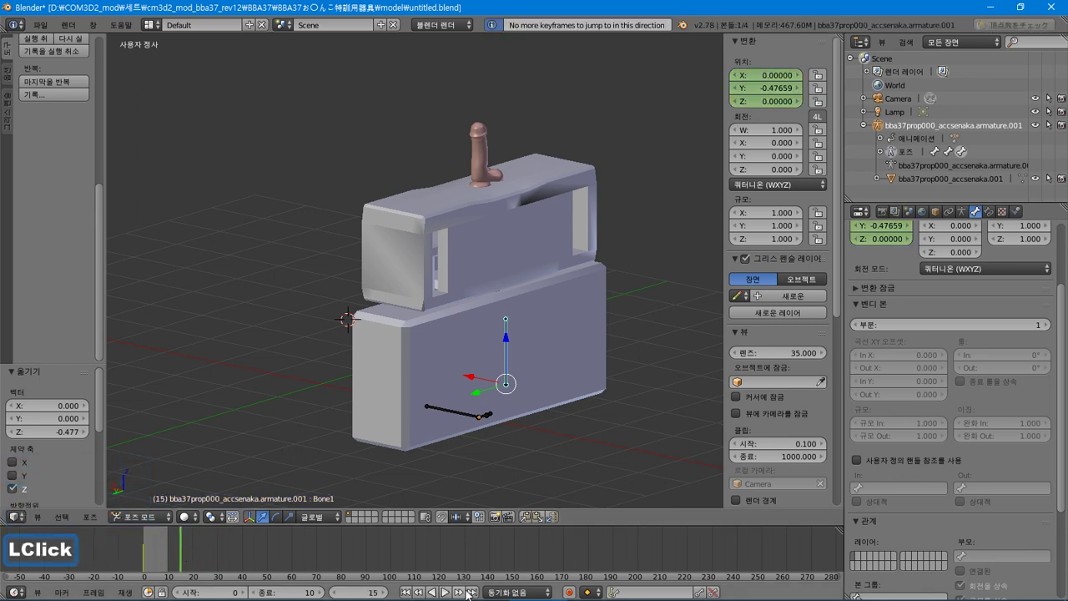
pyautogui.click(469, 592)
pyautogui.rightClick(759, 87)
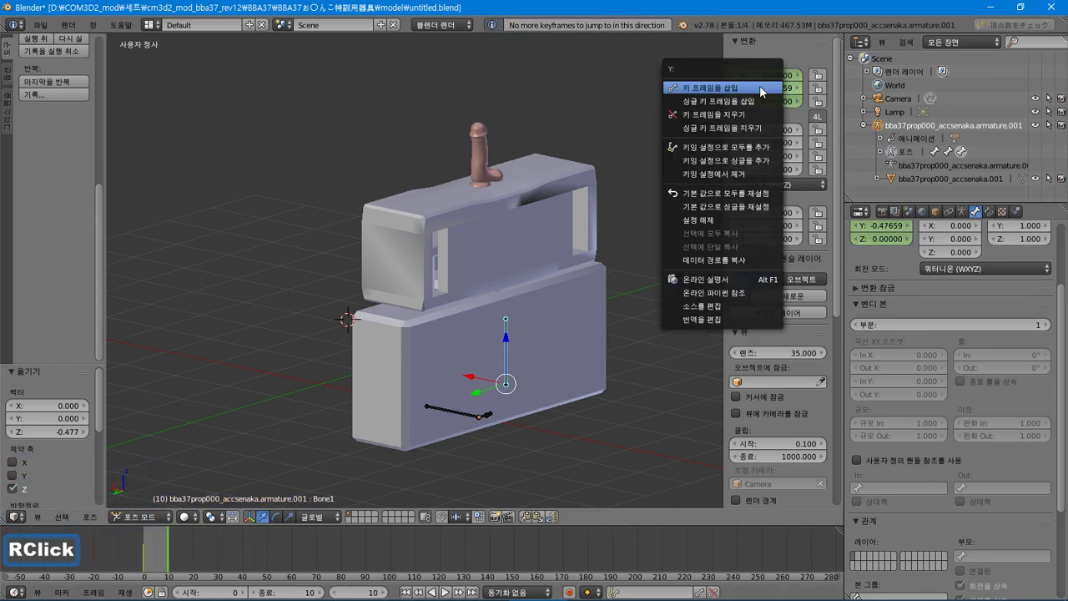
pyautogui.doubleClick(759, 86)
# Scrub and play the timeline between frames 0 and 10 to check Bone1's animation.
pyautogui.click(158, 540)
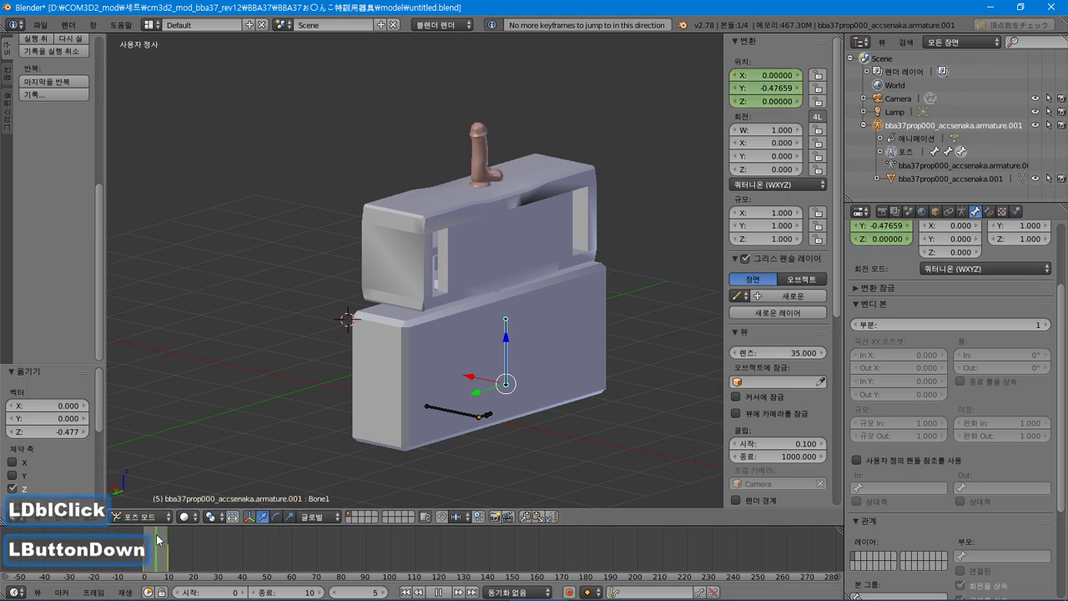
pyautogui.moveTo(157, 540); pyautogui.dragTo(162, 540)
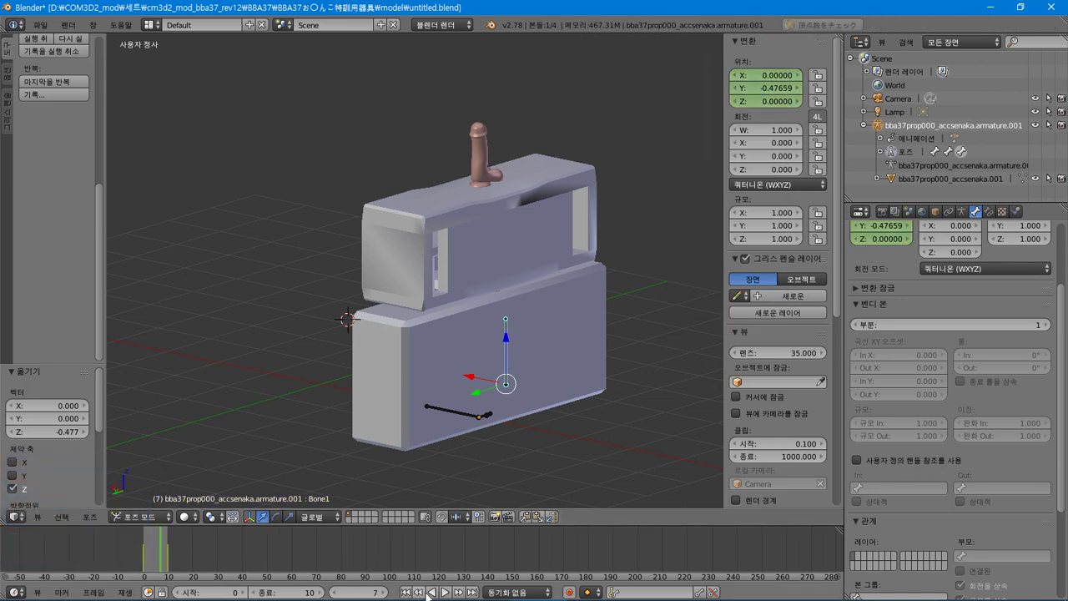
pyautogui.doubleClick(433, 593)
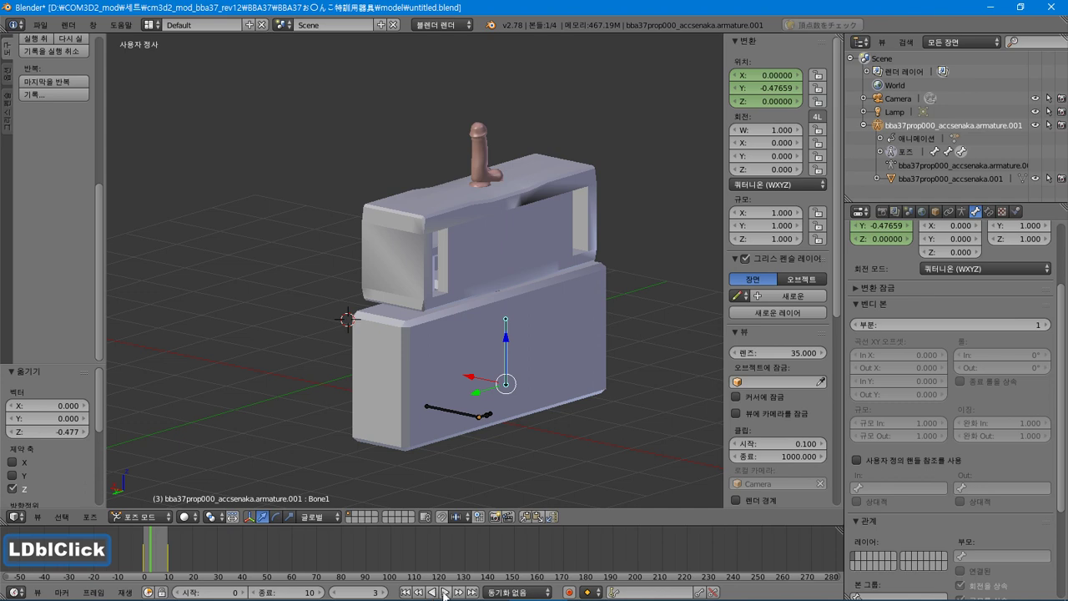
pyautogui.click(445, 593)
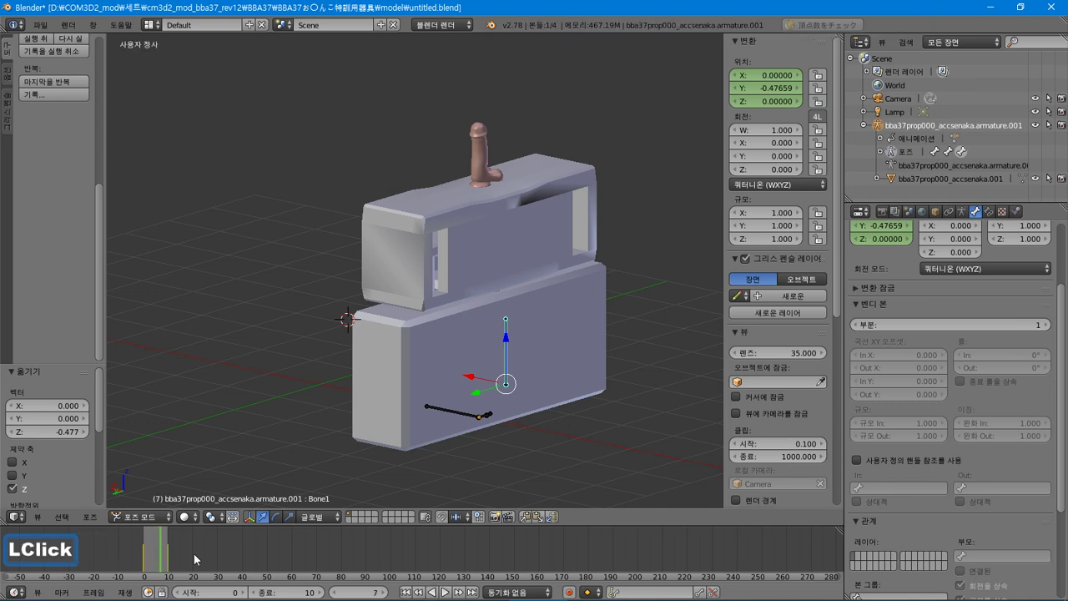
# At frame 5, set Bone1's Y location to 0 and insert a location keyframe.
pyautogui.click(158, 557)
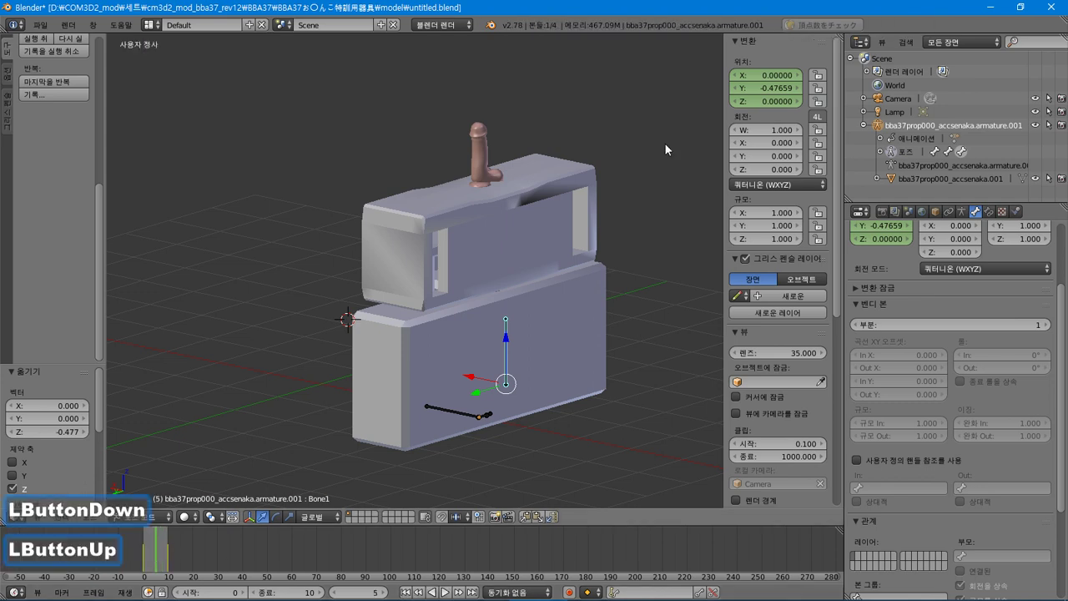
pyautogui.moveTo(768, 87); pyautogui.dragTo(776, 88)
pyautogui.click(776, 88)
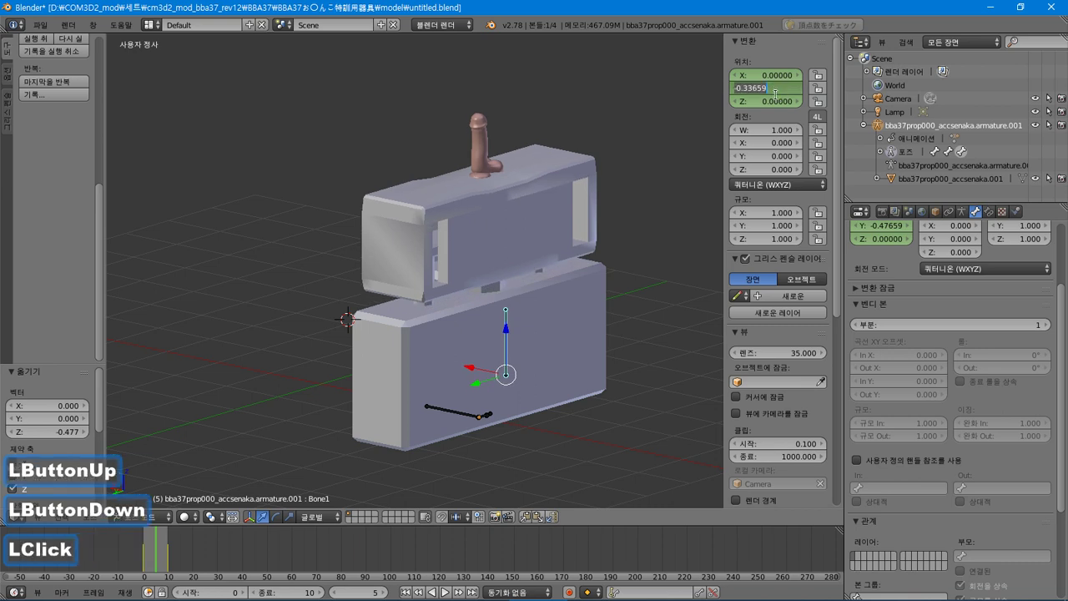
pyautogui.write('0')
pyautogui.press('Return')
pyautogui.rightClick(776, 87)
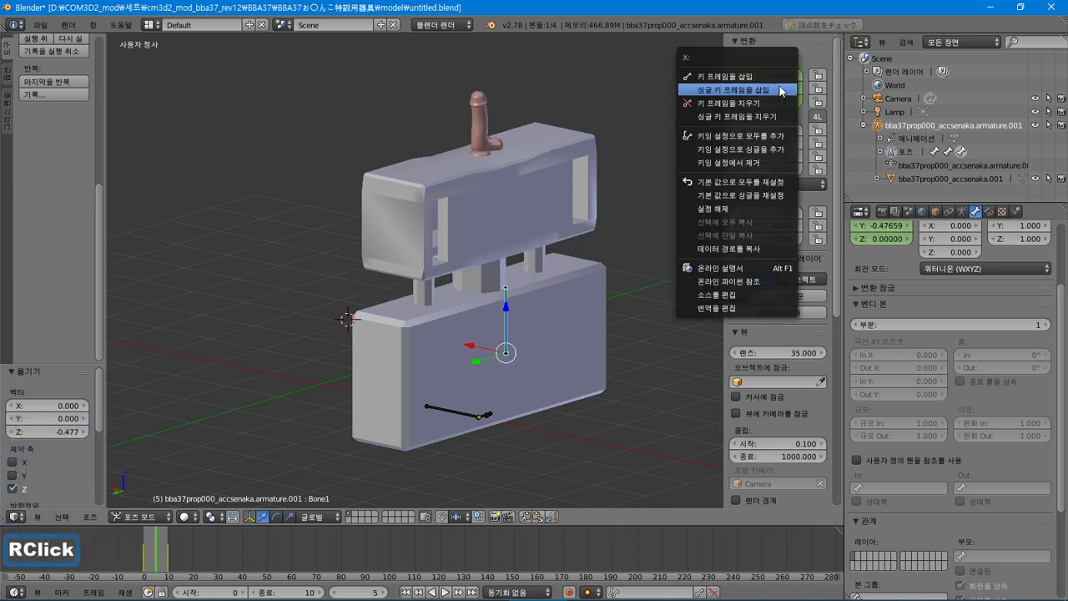
pyautogui.click(778, 75)
pyautogui.press('Return')
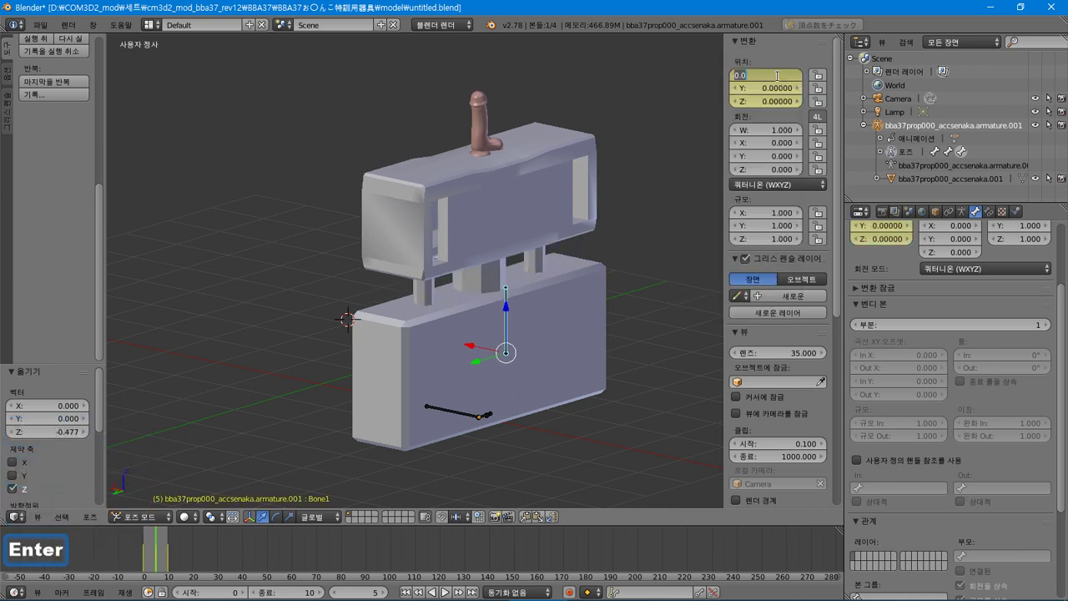
# Insert keyframes for Bone1's rotation at frame 5 and its scale at frame 0.
pyautogui.rightClick(782, 138)
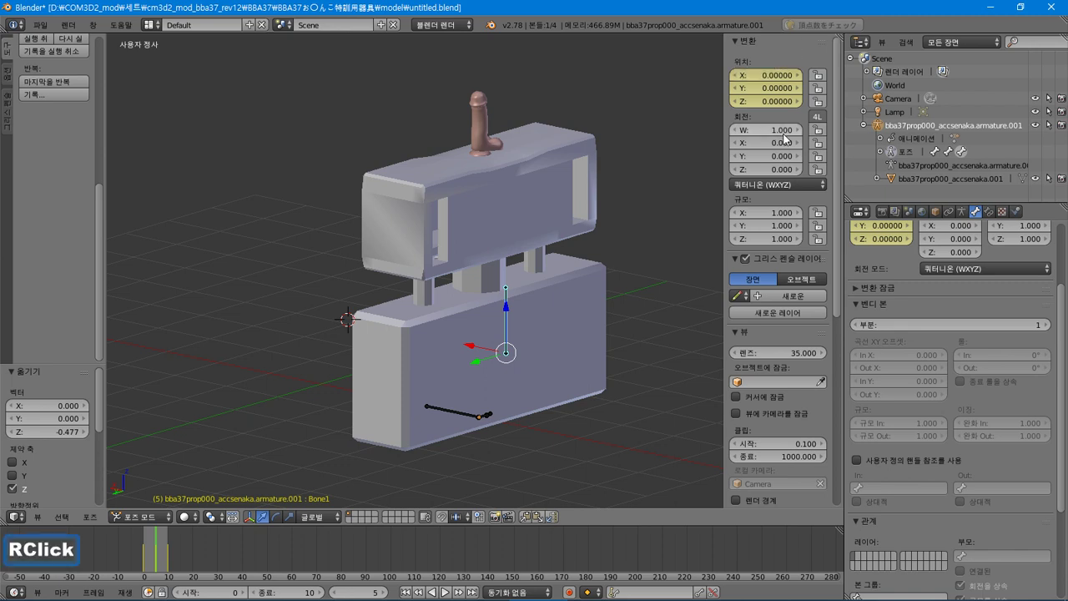
pyautogui.rightClick(766, 148)
pyautogui.click(769, 152)
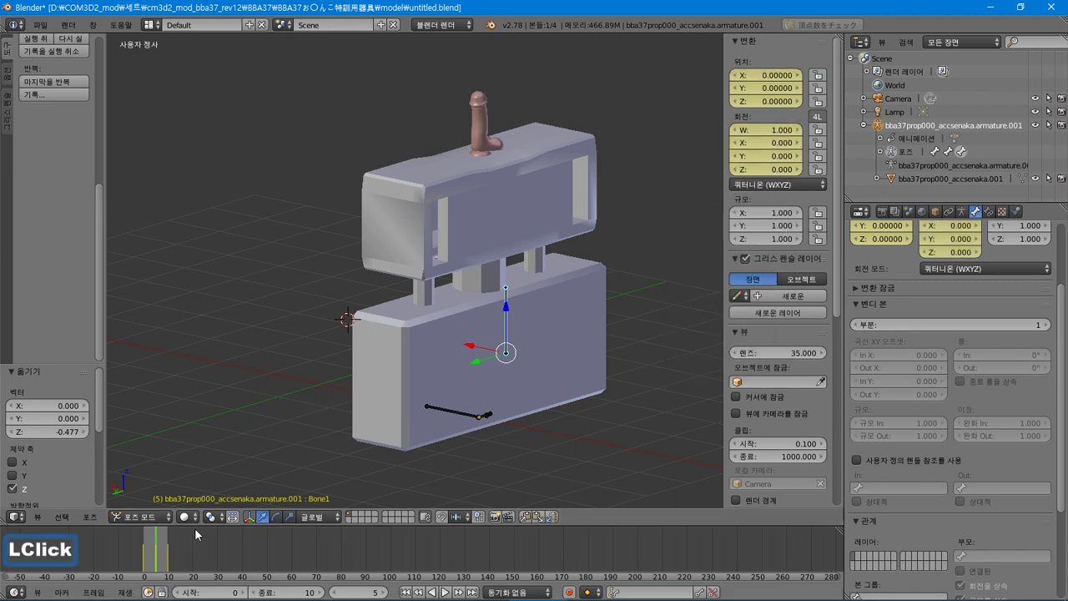
pyautogui.click(407, 592)
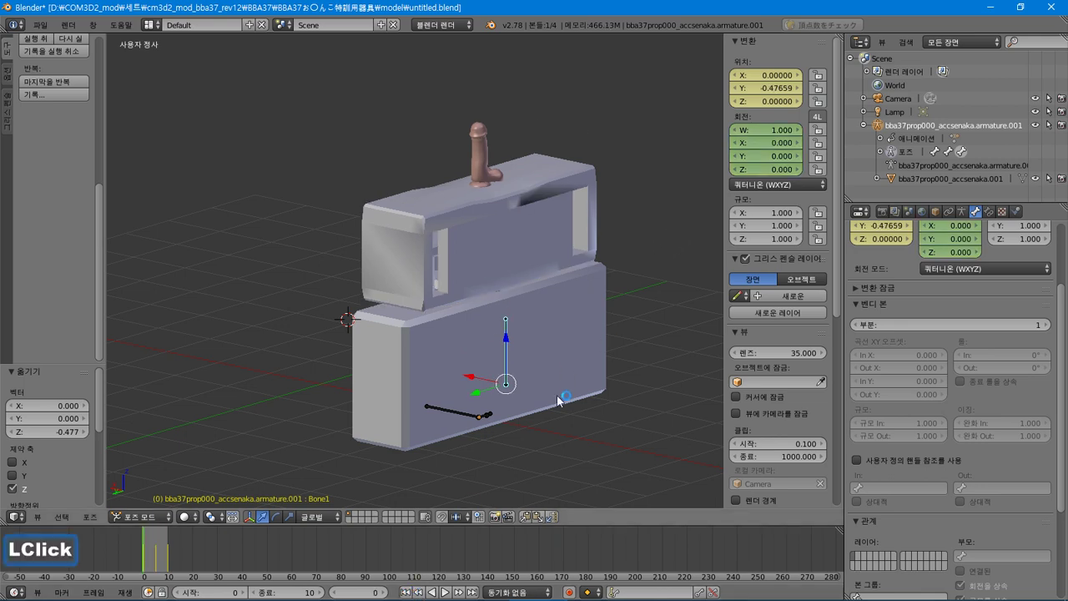
pyautogui.rightClick(737, 244)
pyautogui.click(737, 207)
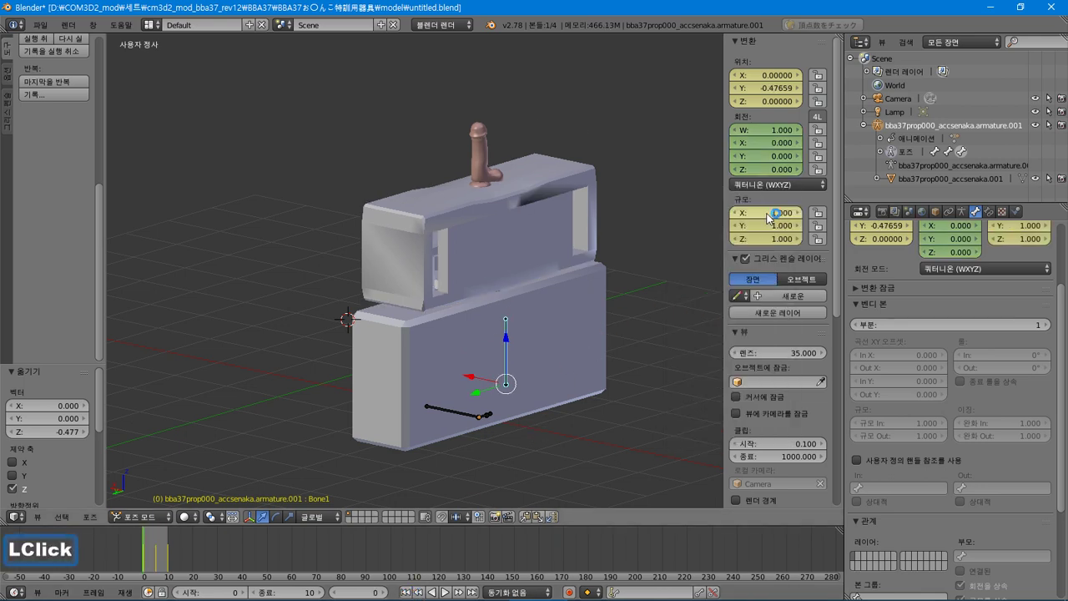
# Export the frame 0–10 animation as a CM3D2 motion, overwriting bba37prop000_accsenaka.anm.
pyautogui.click(43, 25)
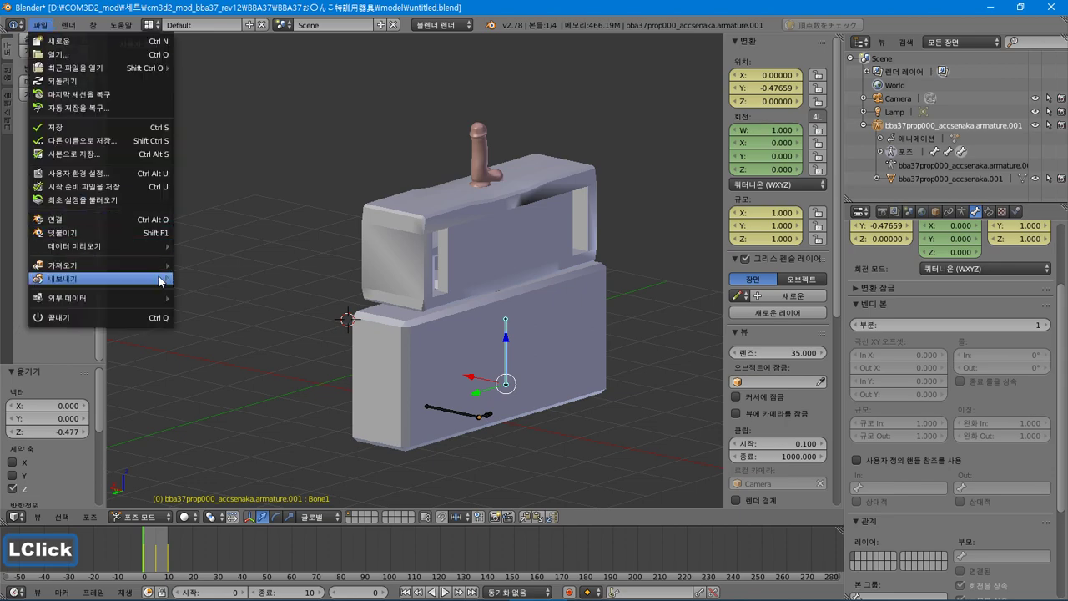
pyautogui.moveTo(159, 279)
pyautogui.click(223, 412)
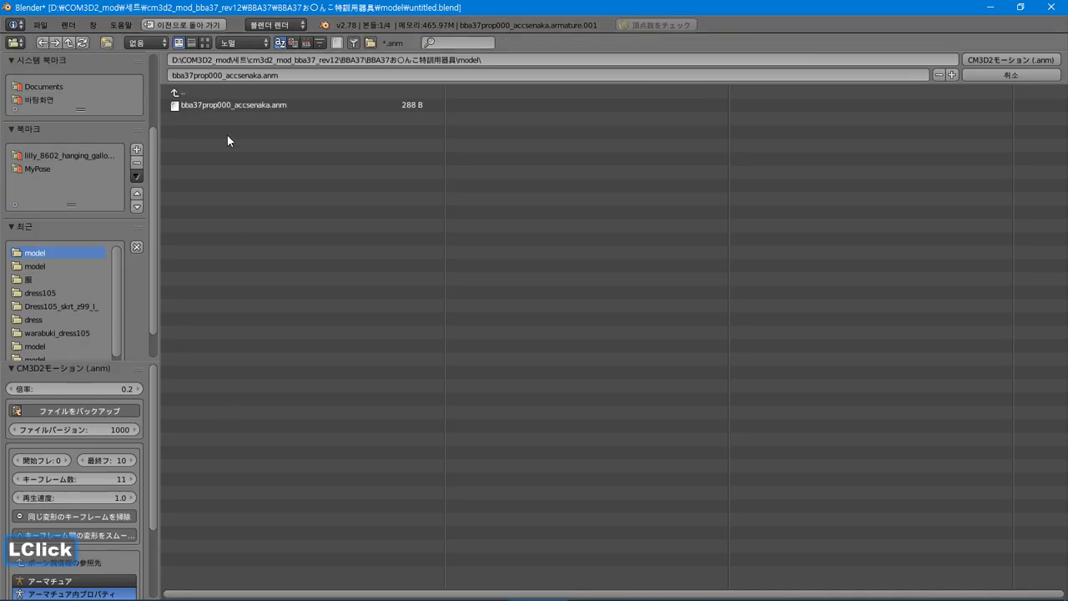
pyautogui.click(234, 106)
pyautogui.click(1005, 60)
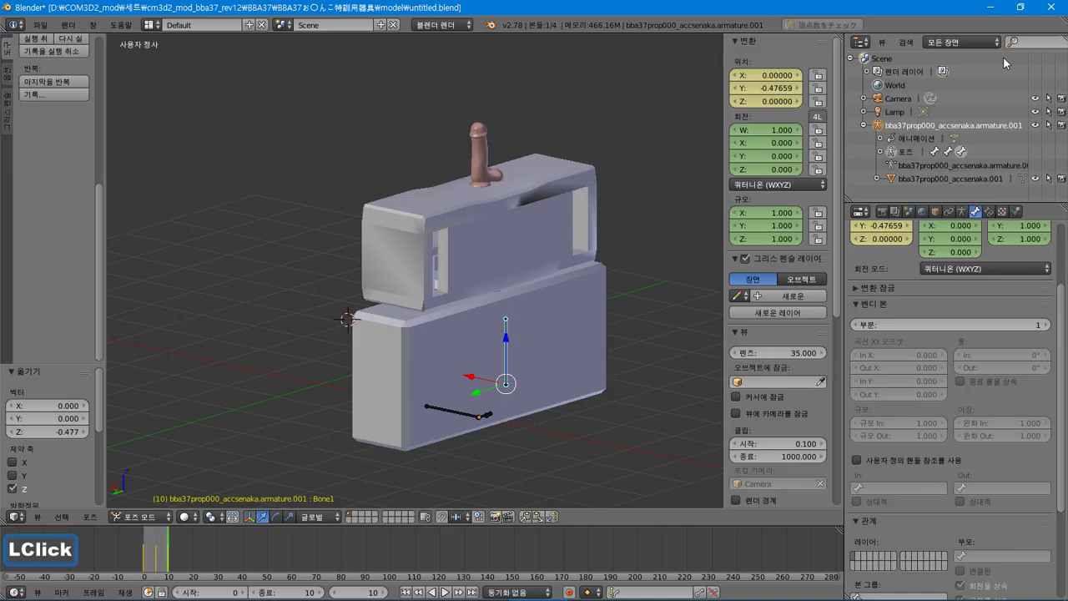
# Extend the timeline's end frame to 143 and insert a location keyframe for Bone1 at that last frame.
pyautogui.moveTo(311, 594); pyautogui.dragTo(309, 571)
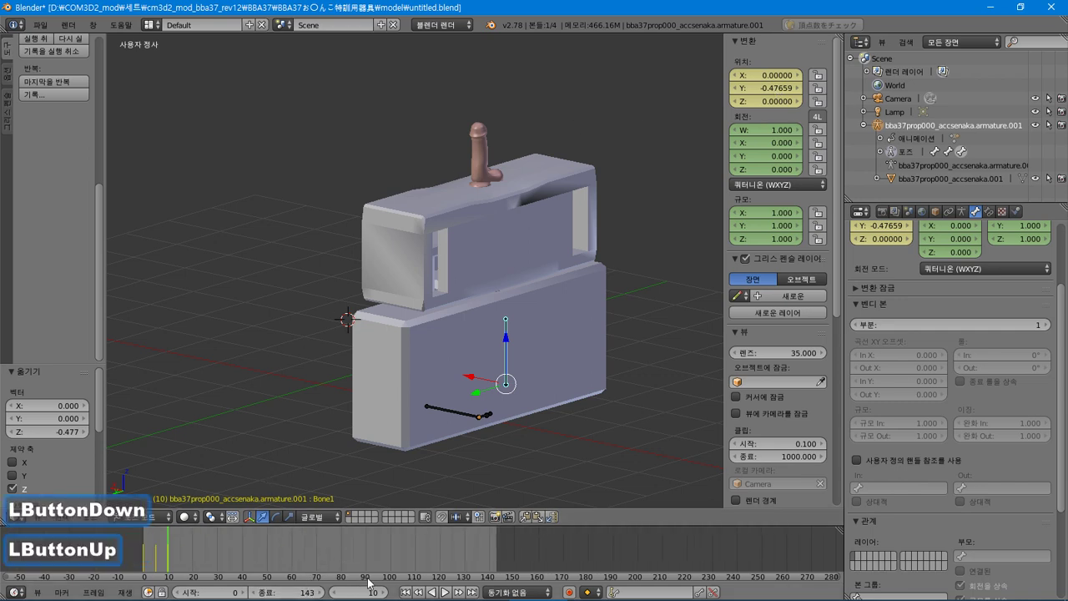
pyautogui.click(473, 592)
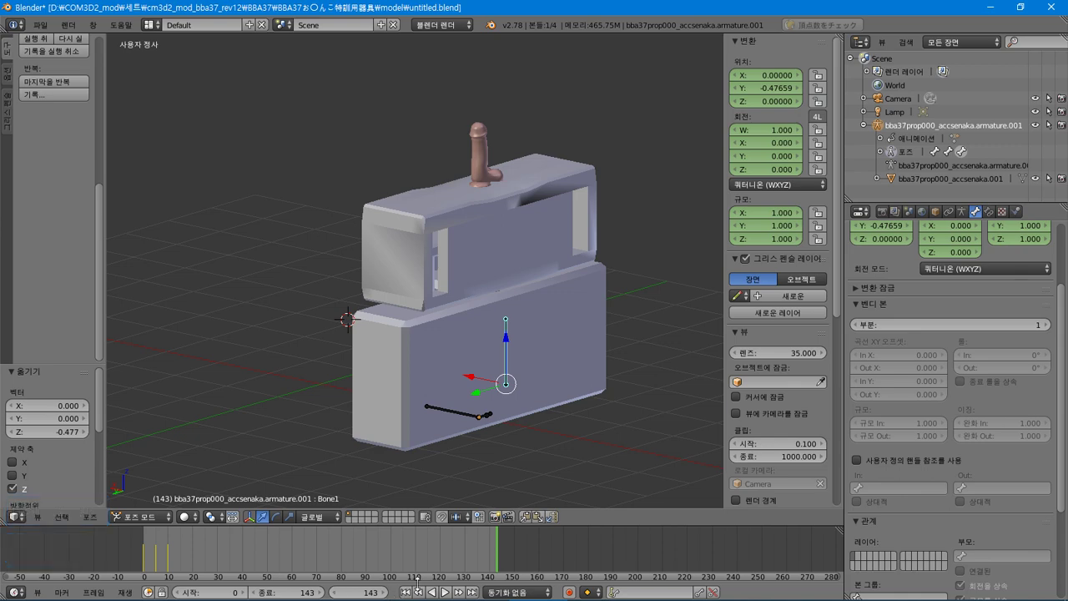
pyautogui.rightClick(788, 87)
pyautogui.click(787, 83)
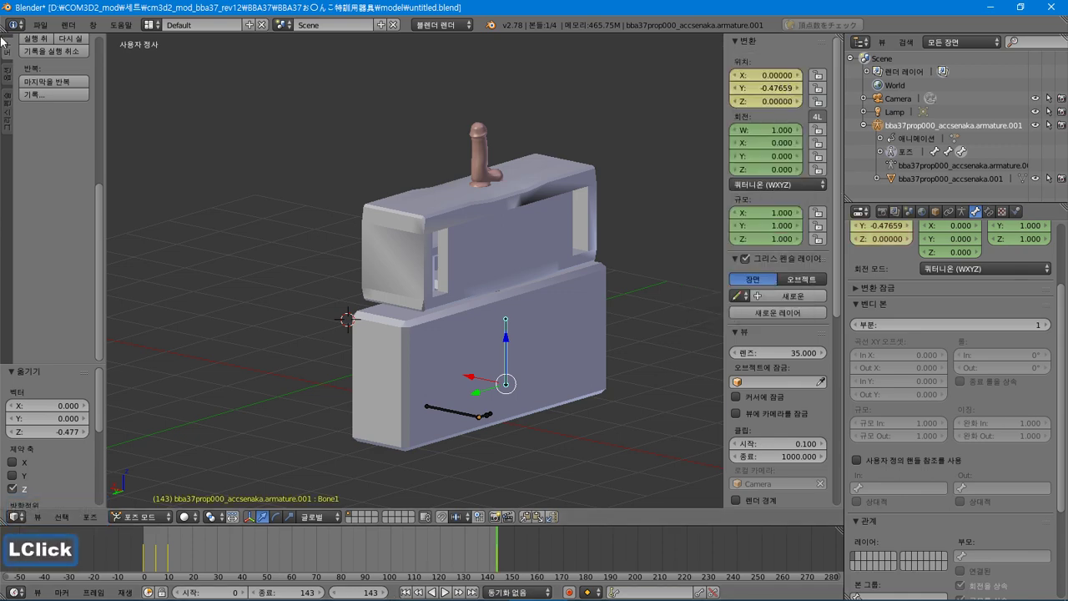
# Export the extended 0–143 frame animation as a CM3D2 motion over bba37prop000_accsenaka.anm.
pyautogui.click(40, 25)
pyautogui.moveTo(92, 265)
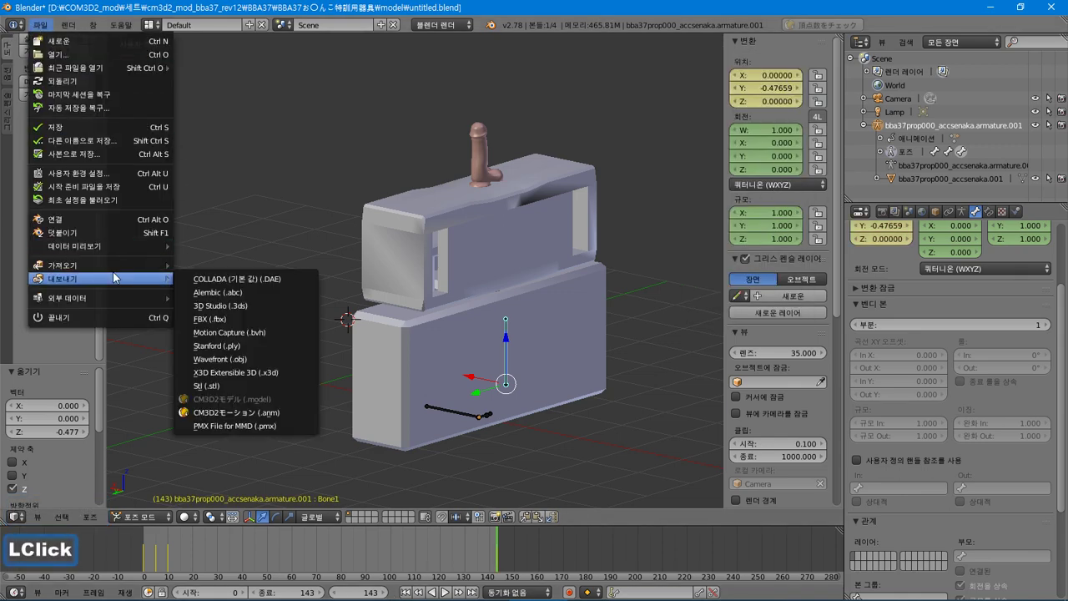
pyautogui.moveTo(146, 280)
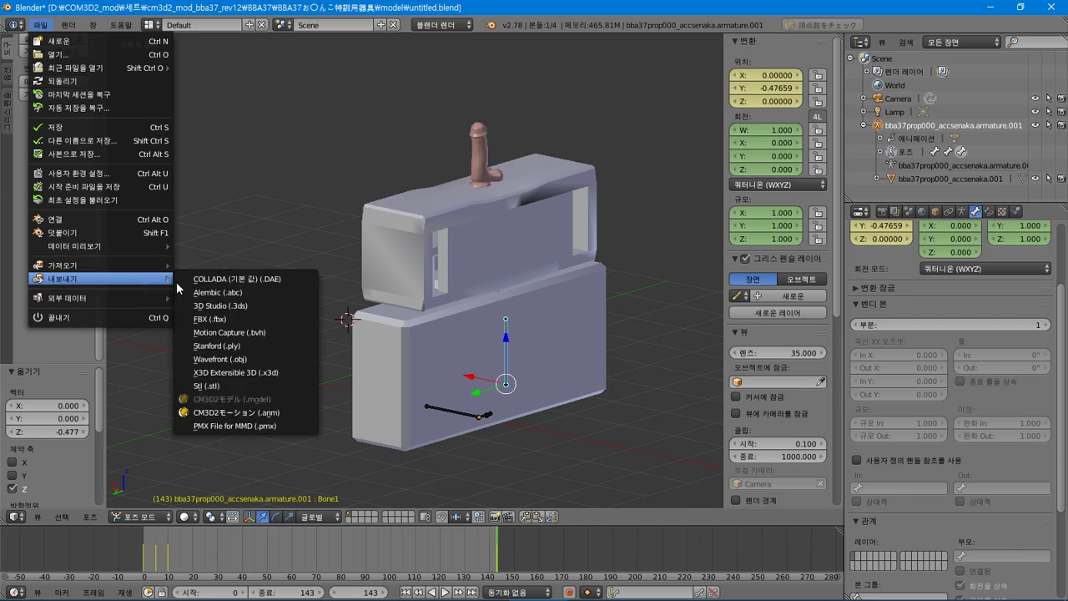
pyautogui.click(225, 406)
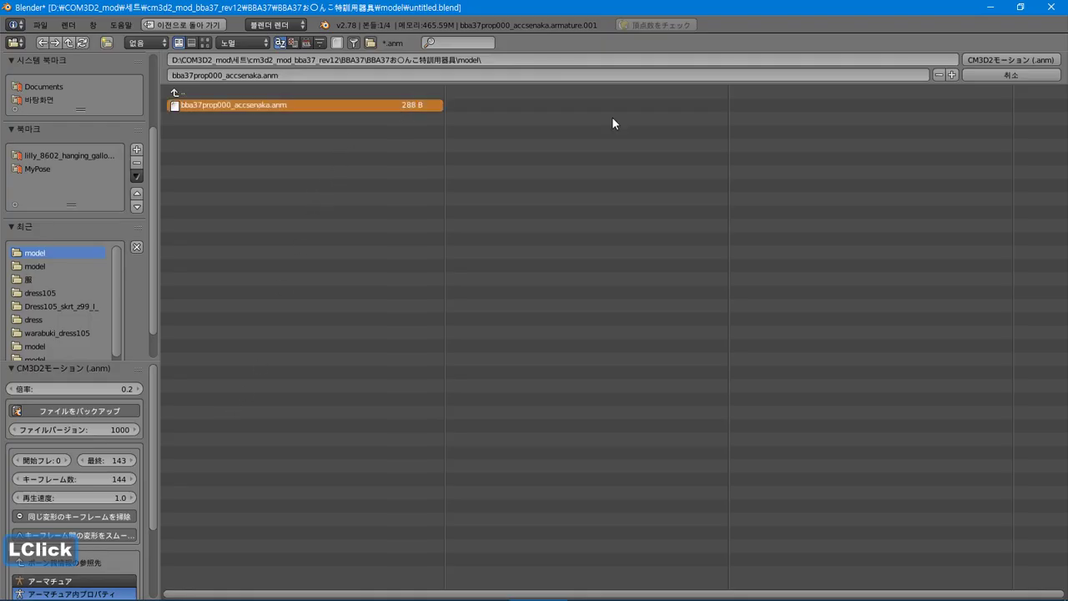
pyautogui.doubleClick(989, 60)
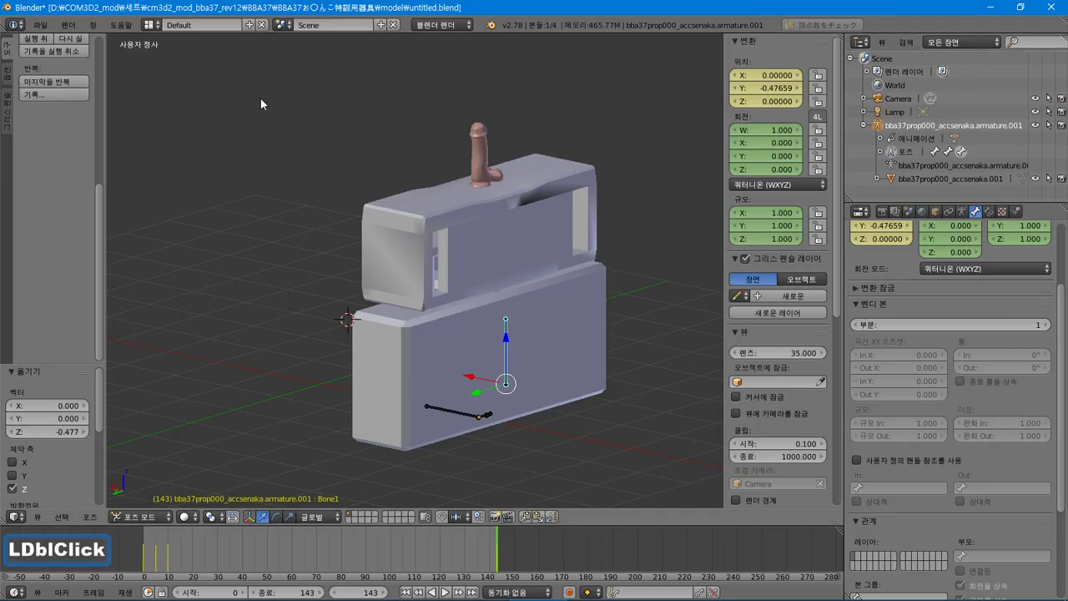
pyautogui.click(38, 27)
pyautogui.moveTo(125, 278)
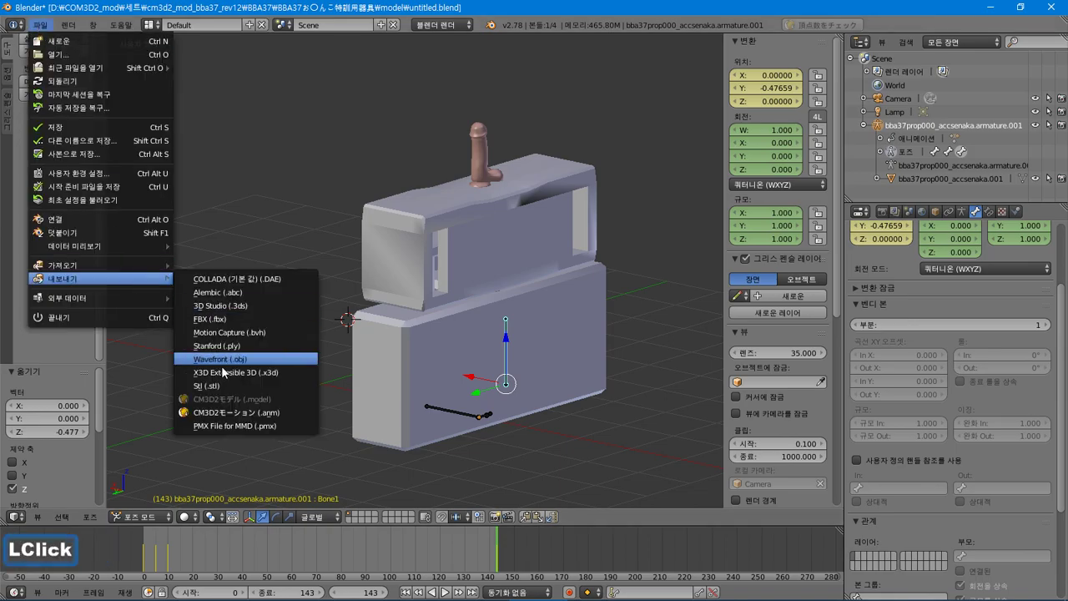
pyautogui.click(225, 407)
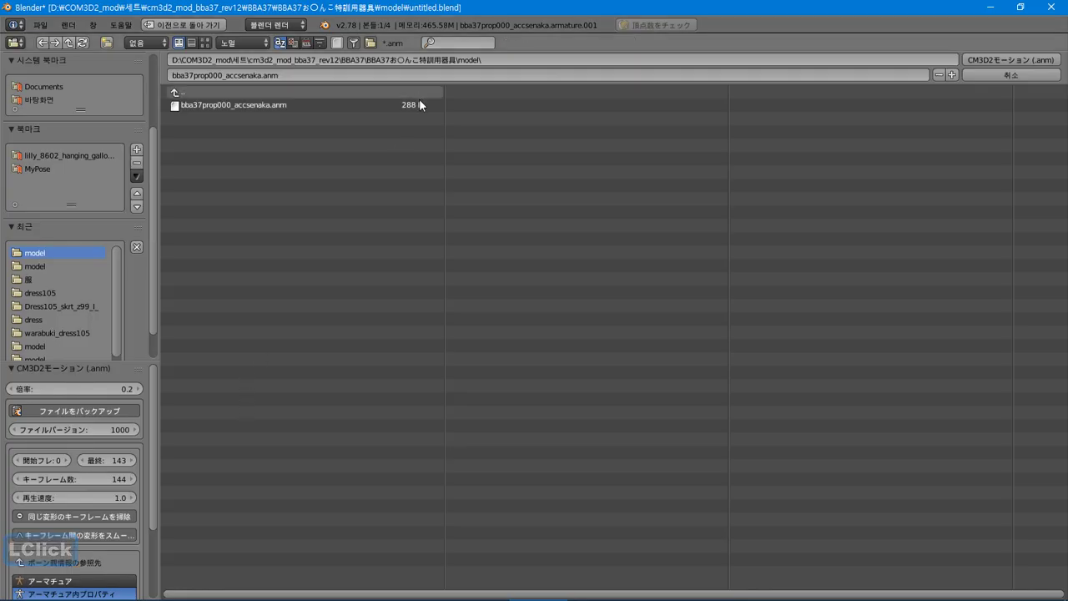
pyautogui.click(1010, 75)
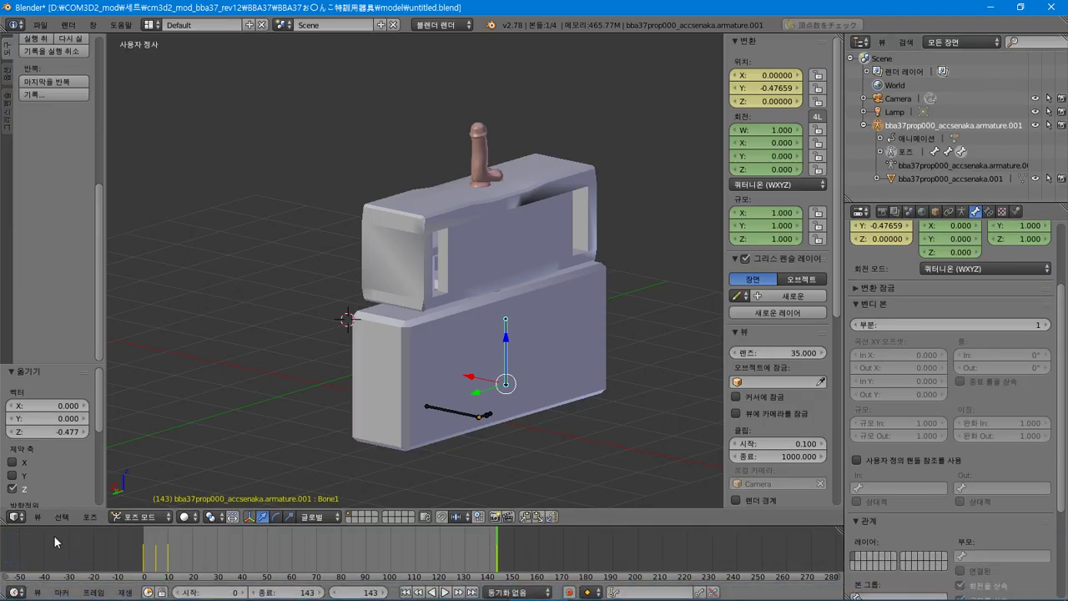
# Switch from Pose Mode to Object Mode and select the armature as the active object.
pyautogui.click(134, 516)
pyautogui.click(138, 503)
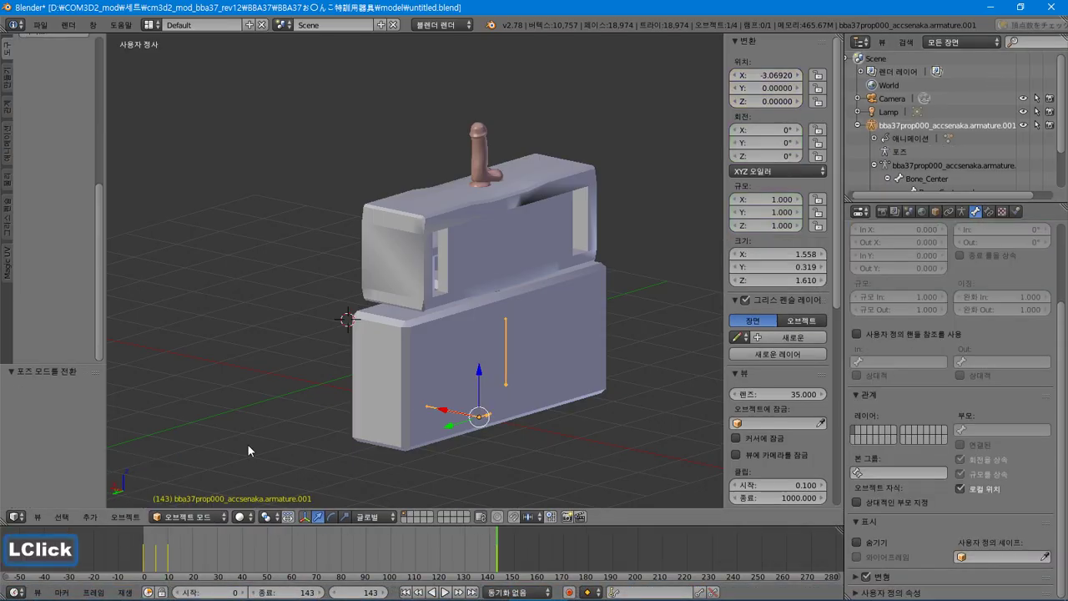
pyautogui.rightClick(454, 287)
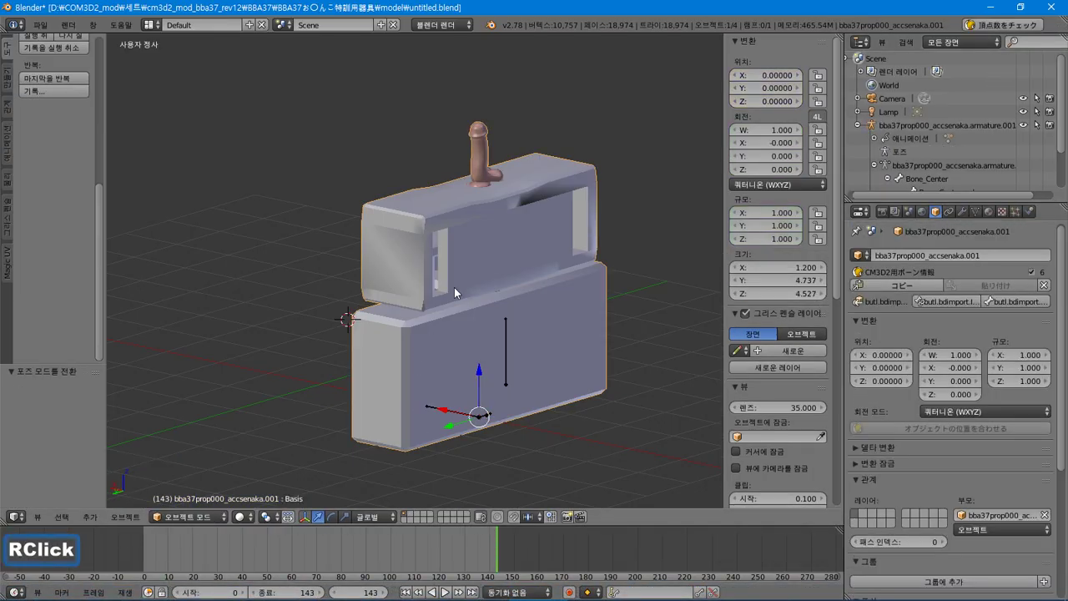
pyautogui.rightClick(510, 337)
# Export the armature's motion from Object Mode as CM3D2 .anm, overwriting bba37prop000_accsenaka.anm.
pyautogui.click(40, 25)
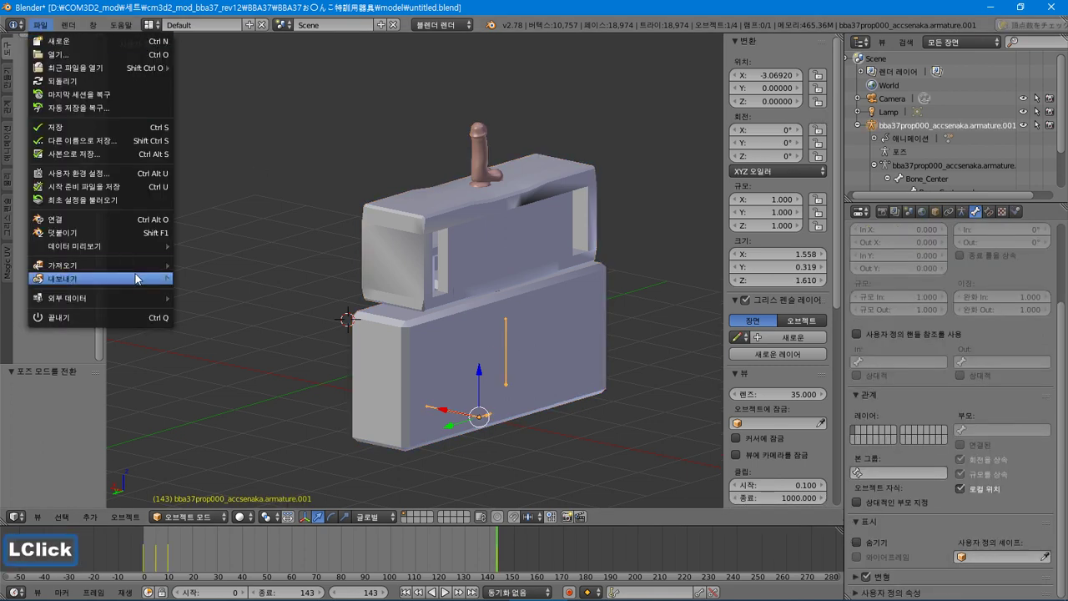
pyautogui.moveTo(137, 278)
pyautogui.click(287, 410)
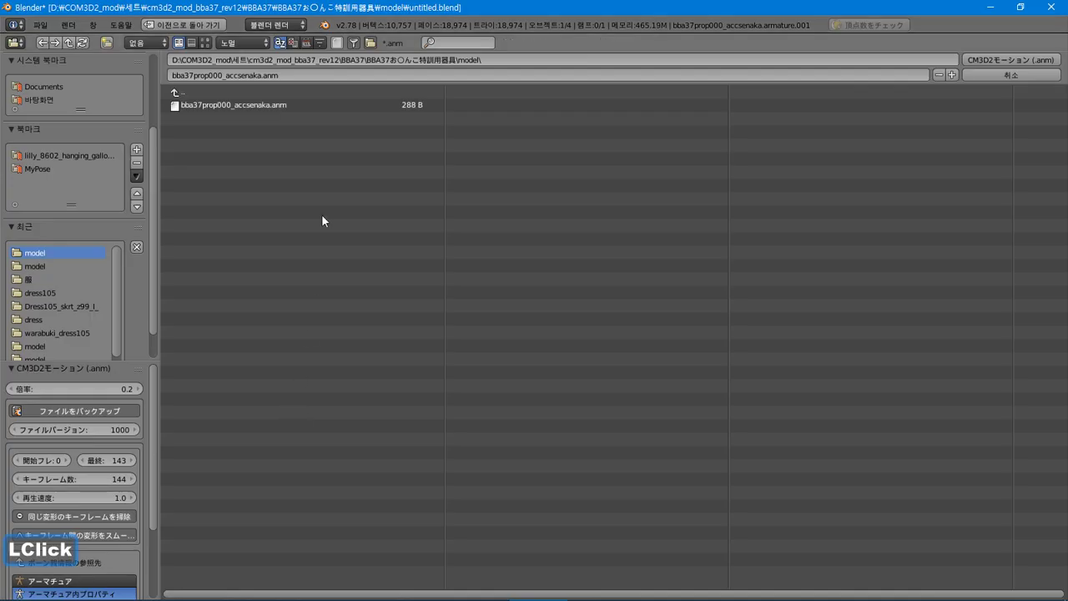
pyautogui.click(357, 104)
pyautogui.click(1000, 56)
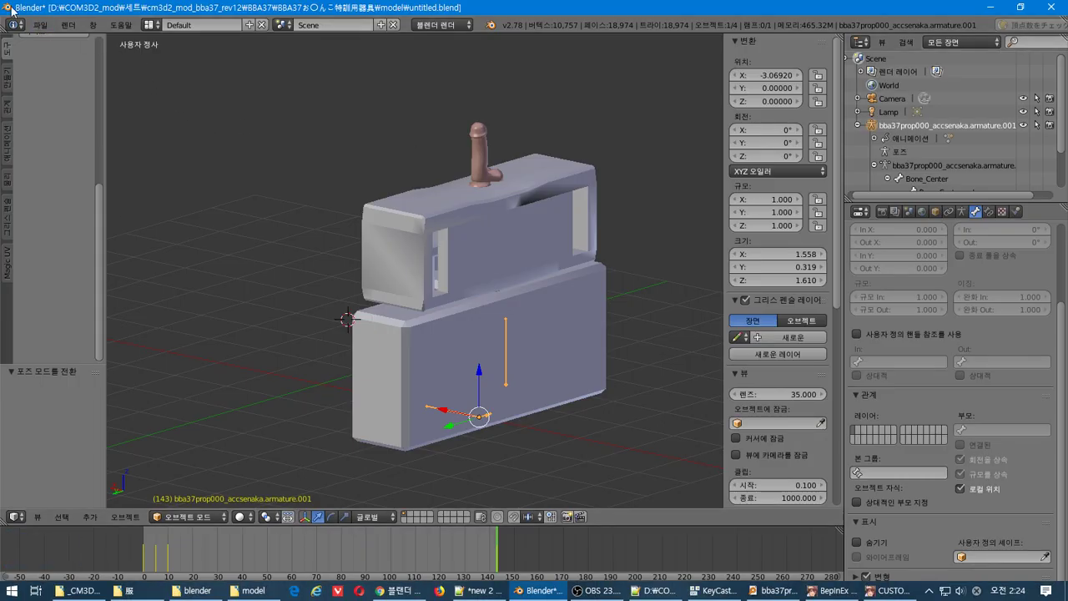
# Export the armature's motion as CM3D2 .anm with bone parent info taken from アーマチュア, overwriting bba37prop000_accsenaka.anm.
pyautogui.click(40, 25)
pyautogui.moveTo(164, 284)
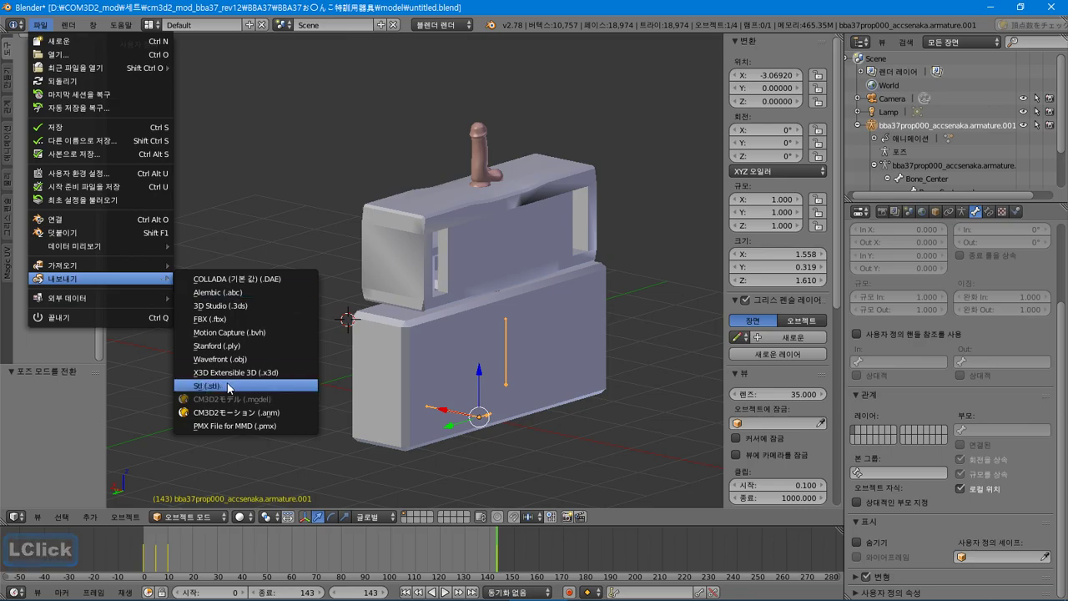
pyautogui.click(236, 413)
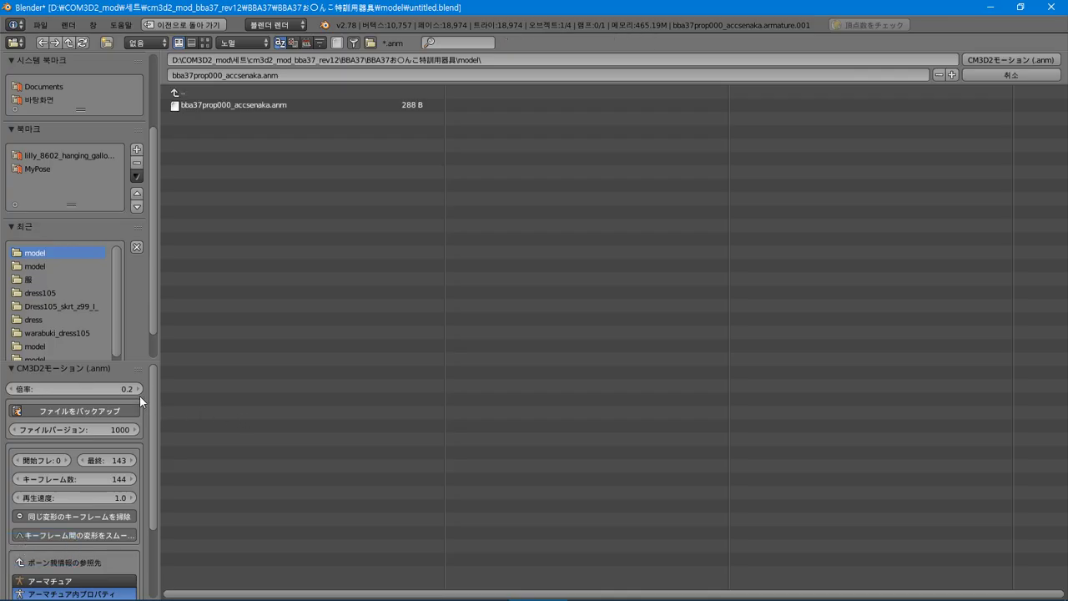
pyautogui.moveTo(154, 383); pyautogui.dragTo(180, 473)
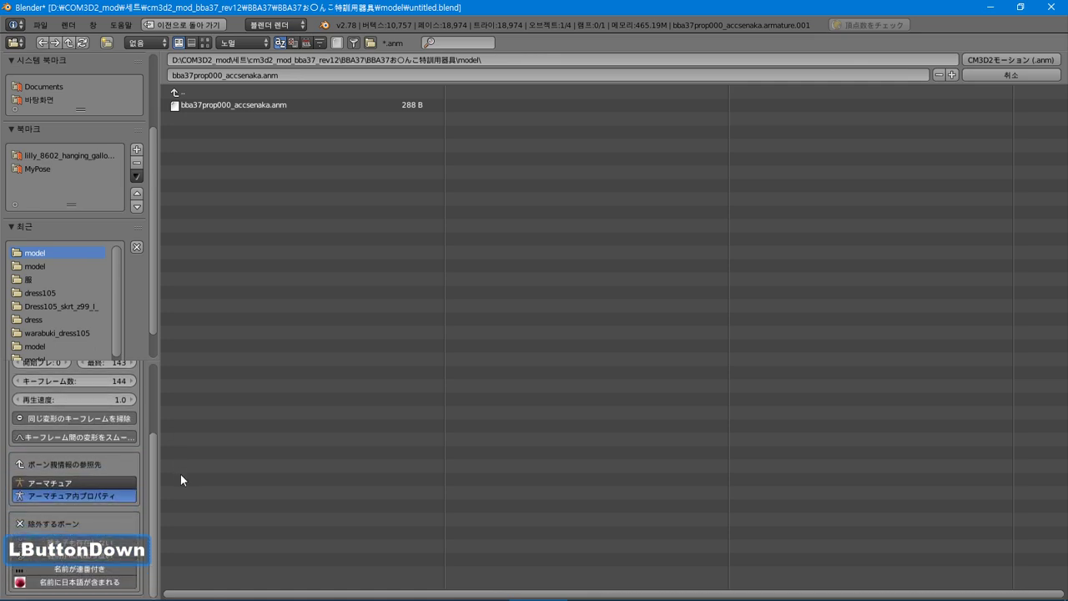
pyautogui.click(113, 490)
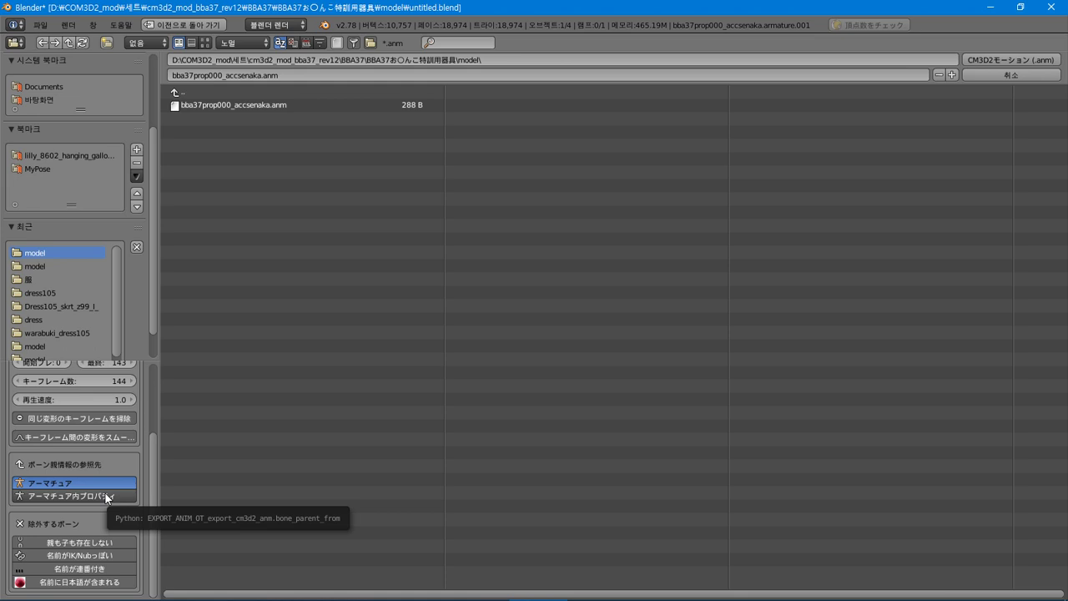
pyautogui.click(247, 106)
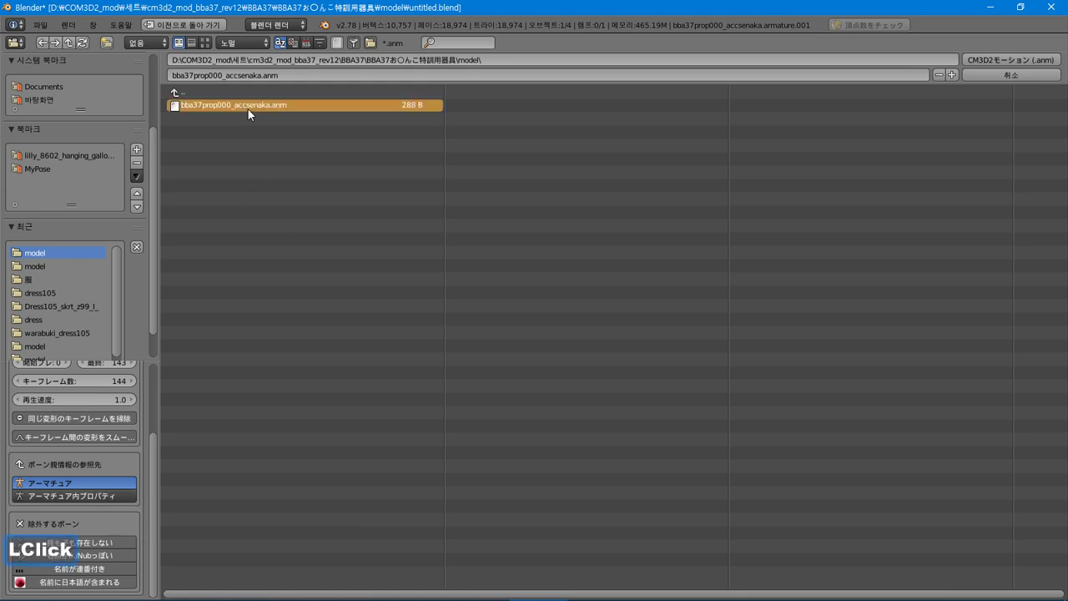
pyautogui.click(976, 63)
# Open the CM3D2 motion export again and keep アーマチュア内プロパティ as the bone parent info source.
pyautogui.click(40, 25)
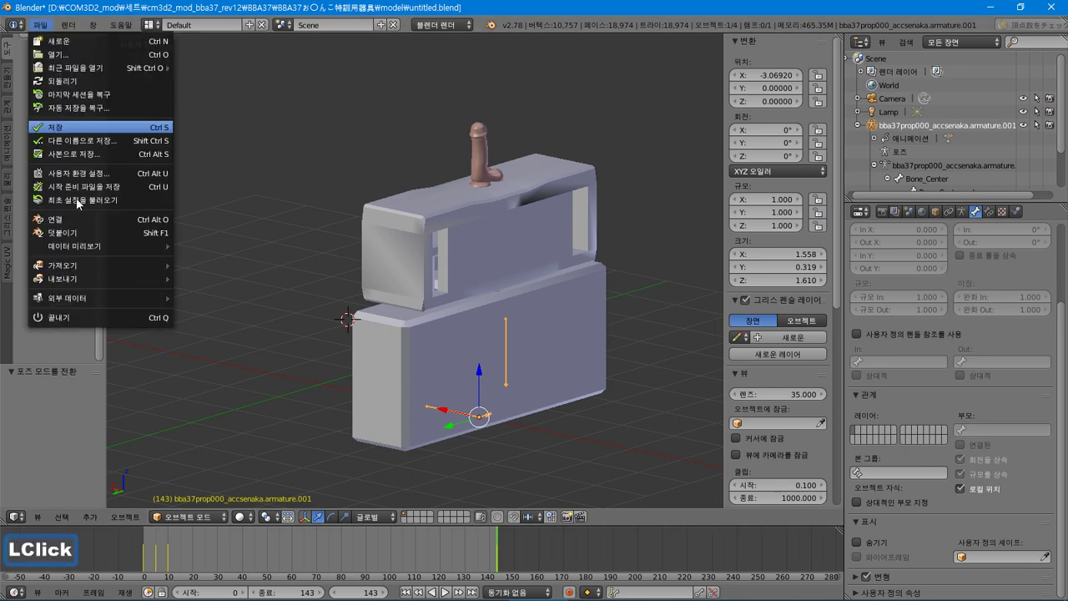
pyautogui.moveTo(141, 283)
pyautogui.click(302, 411)
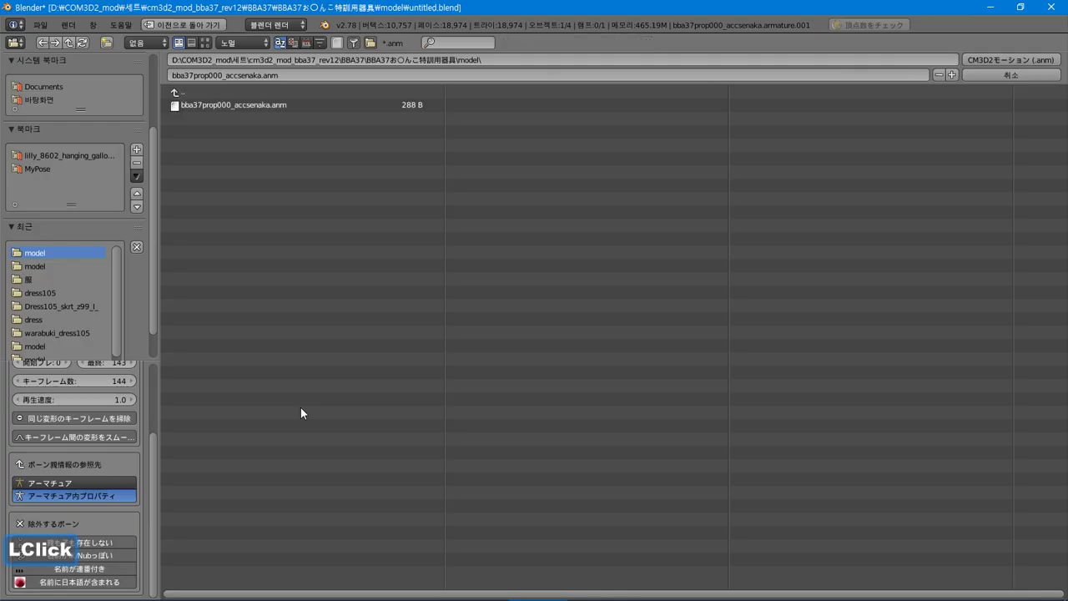
pyautogui.click(92, 486)
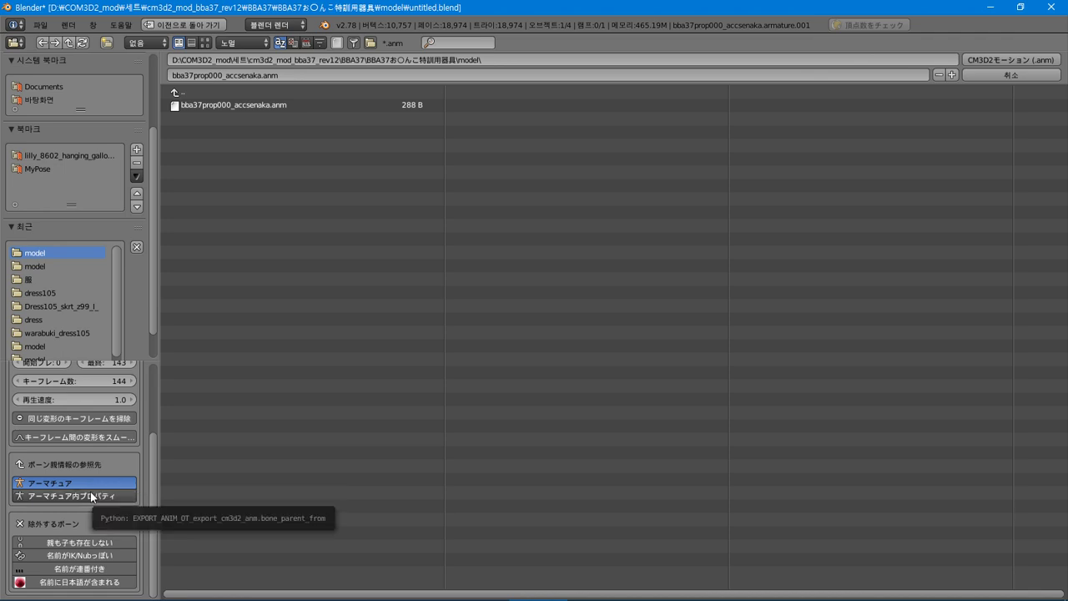
pyautogui.click(91, 492)
pyautogui.scroll(-4, 90, 491)
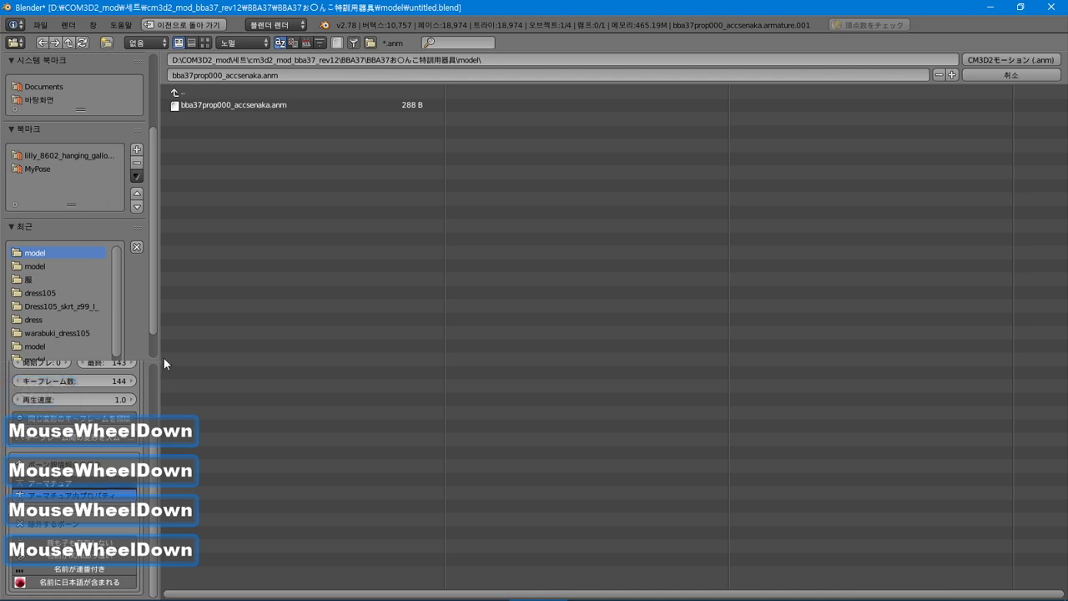
pyautogui.click(143, 498)
pyautogui.click(146, 494)
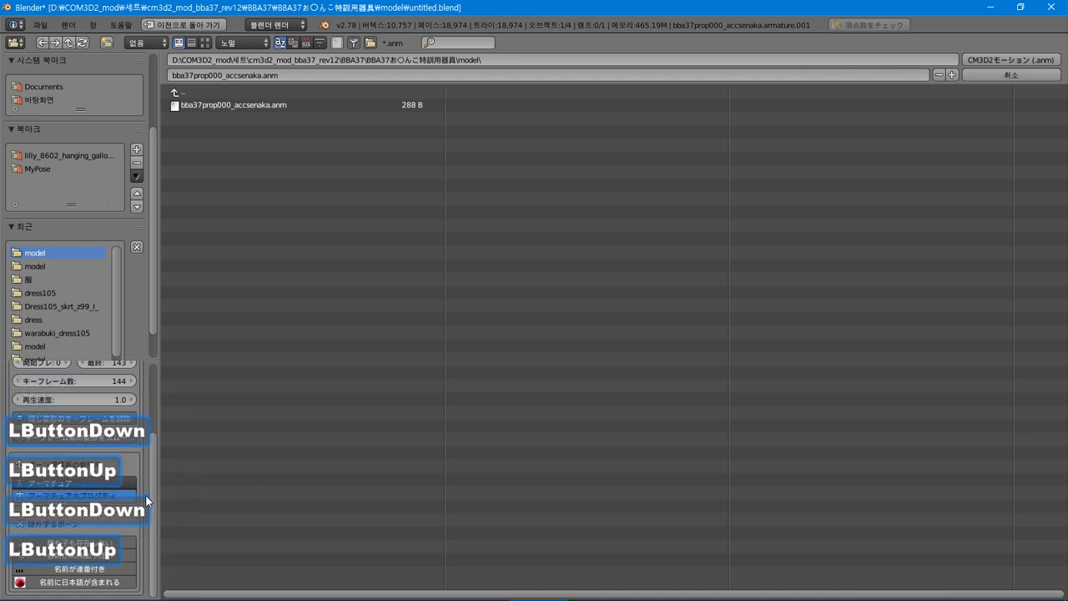
pyautogui.moveTo(153, 489); pyautogui.dragTo(160, 402)
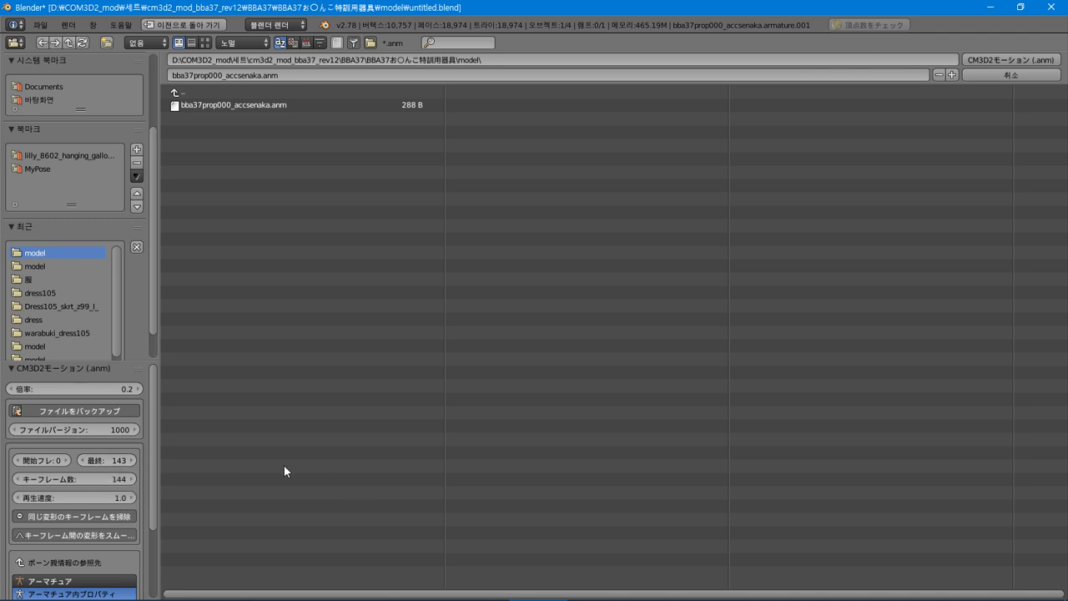
# Turn off same-transform keyframe cleanup and keyframe smoothing, and export over bba37prop000_accsenaka.anm in the model folder.
pyautogui.click(121, 514)
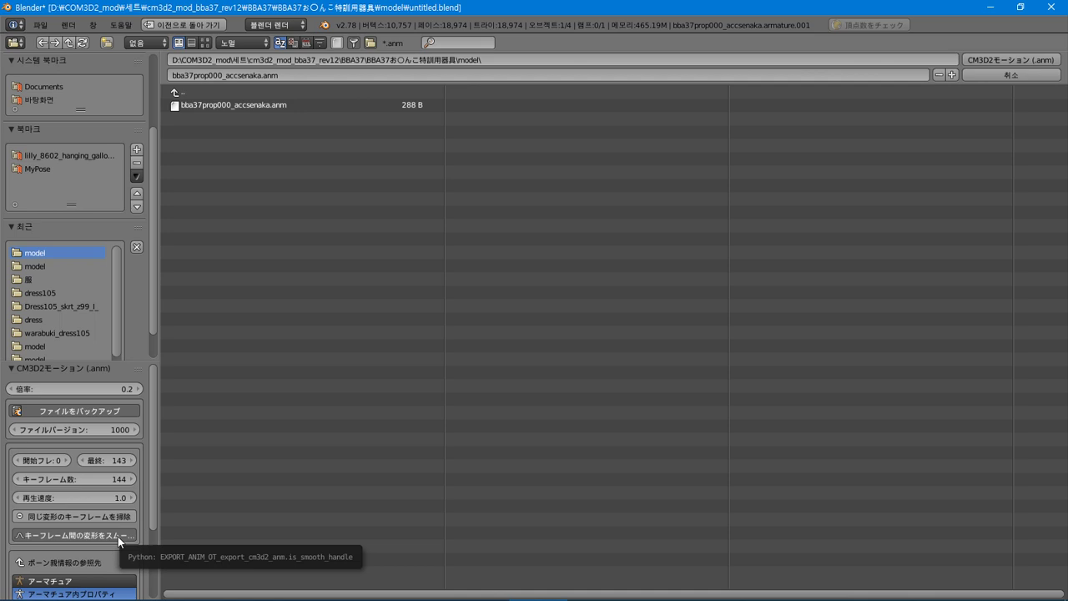
pyautogui.click(118, 536)
pyautogui.click(308, 93)
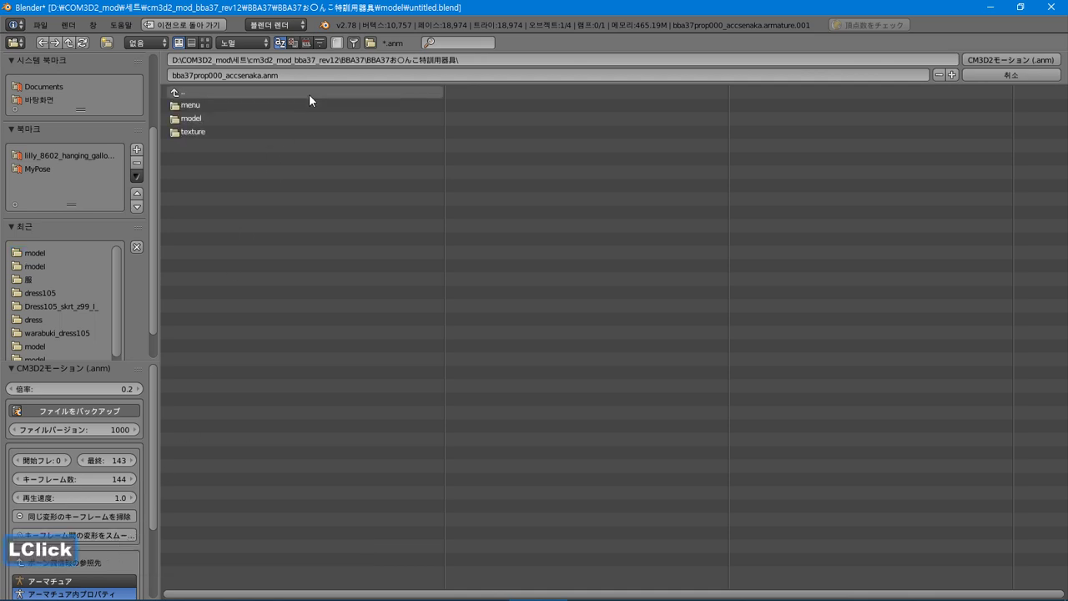
pyautogui.click(232, 118)
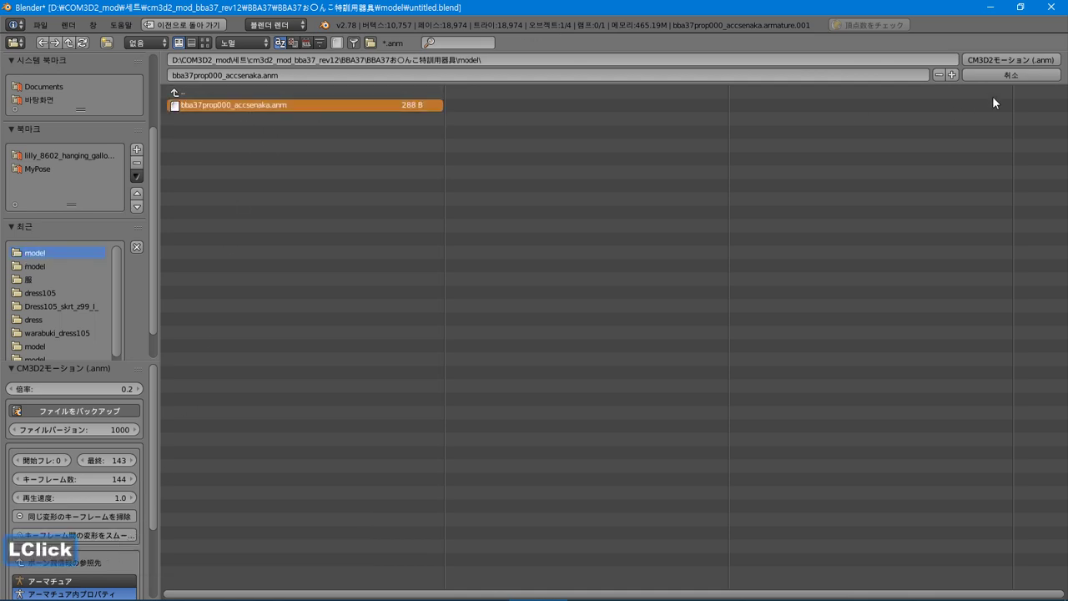
pyautogui.click(1003, 56)
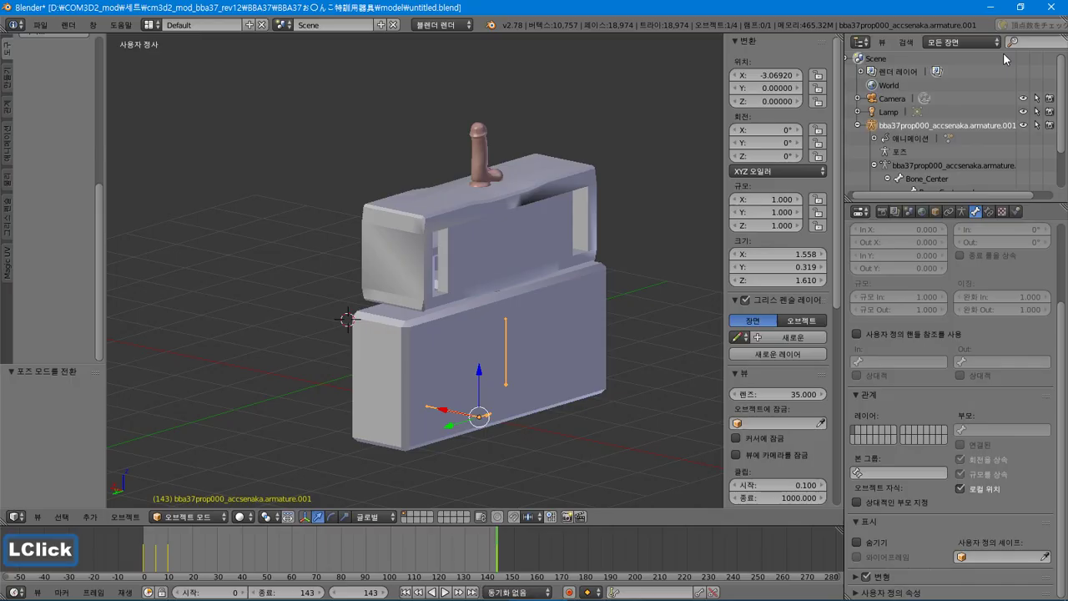
pyautogui.click(38, 25)
pyautogui.moveTo(101, 278)
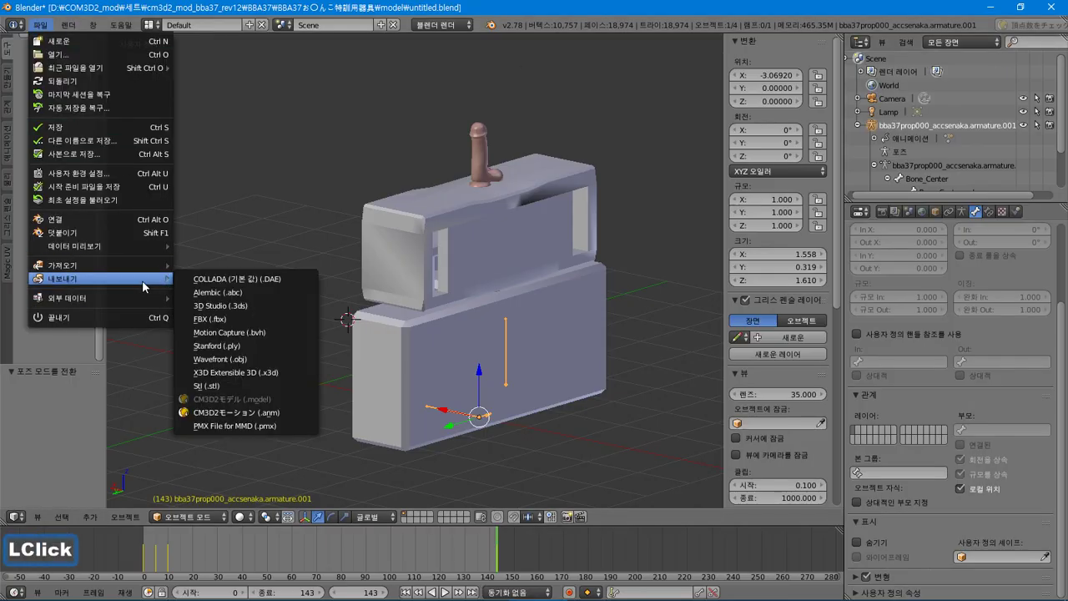
pyautogui.click(285, 401)
pyautogui.click(988, 72)
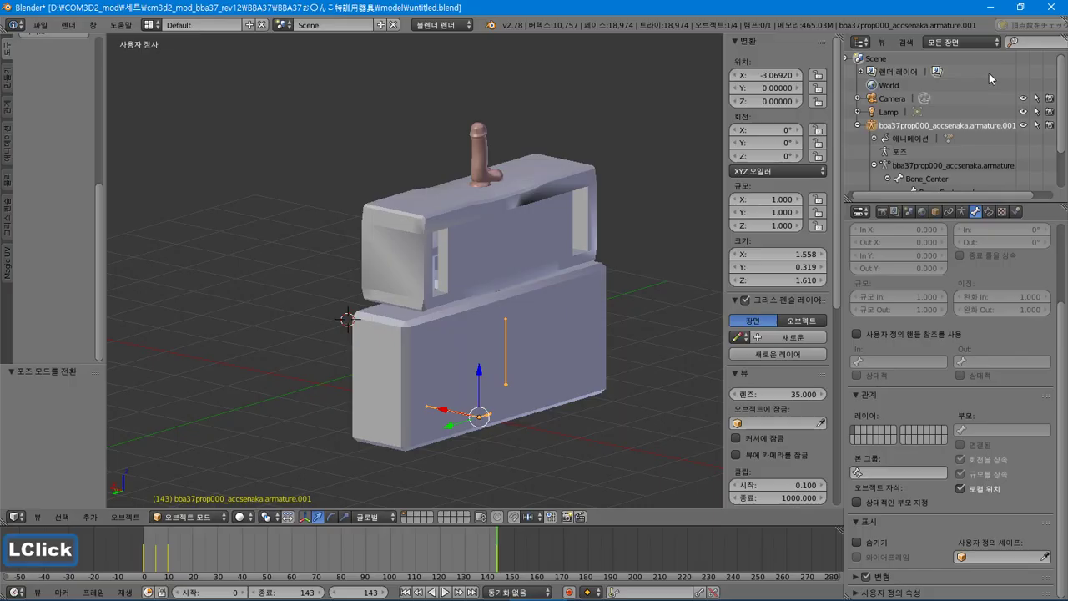
# Switch to the game, re-equip the BBA37 back accessory, and inspect the prop's motion from different angles.
pyautogui.click(886, 590)
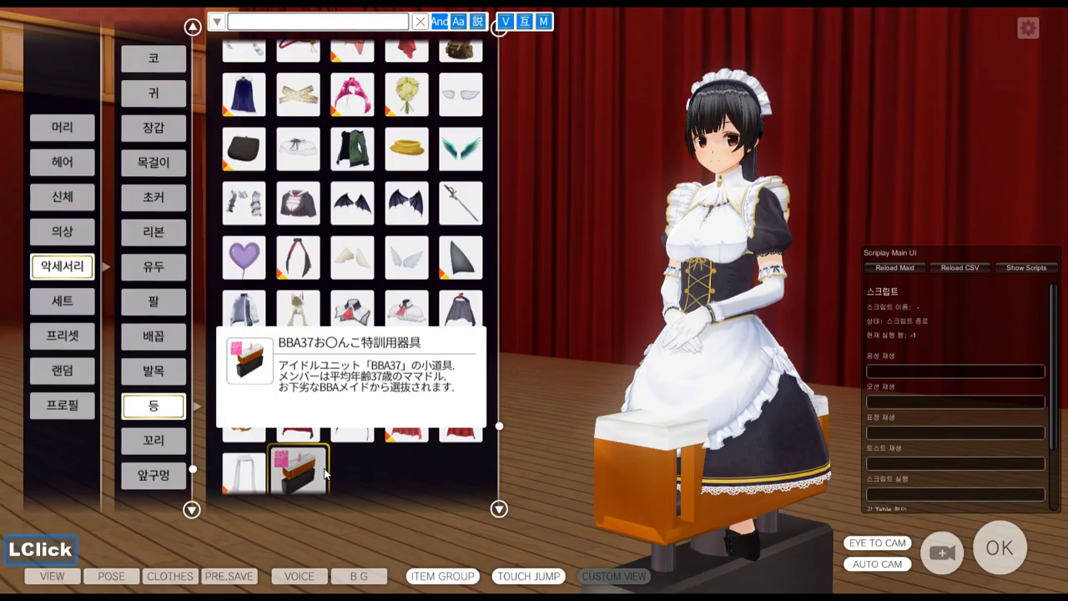
pyautogui.click(251, 471)
pyautogui.click(298, 472)
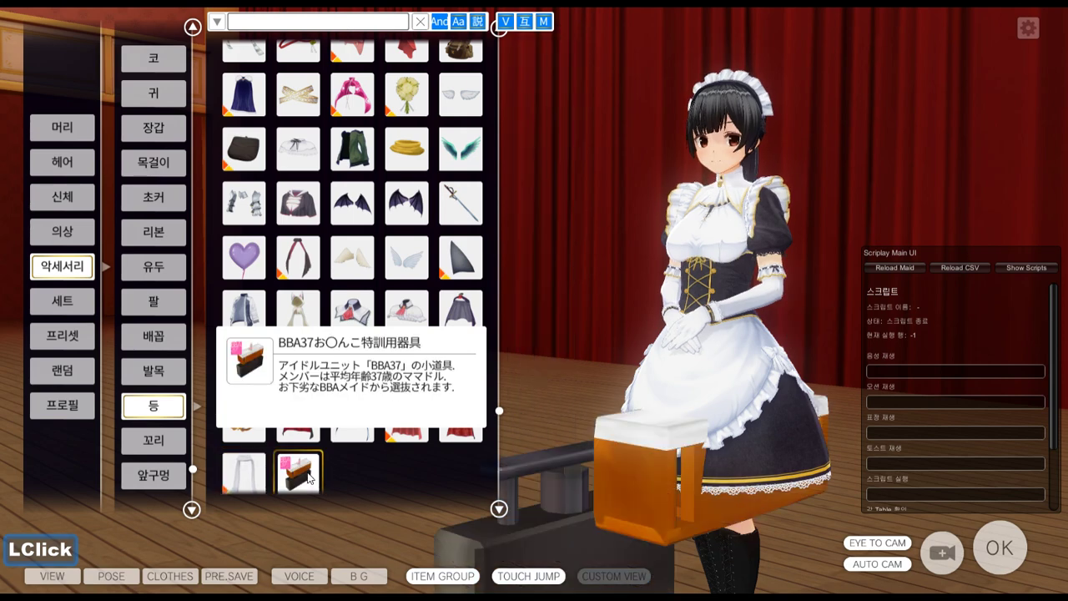
pyautogui.moveTo(692, 455); pyautogui.dragTo(692, 400, button='middle')
pyautogui.moveTo(693, 401); pyautogui.dragTo(629, 411, button='right')
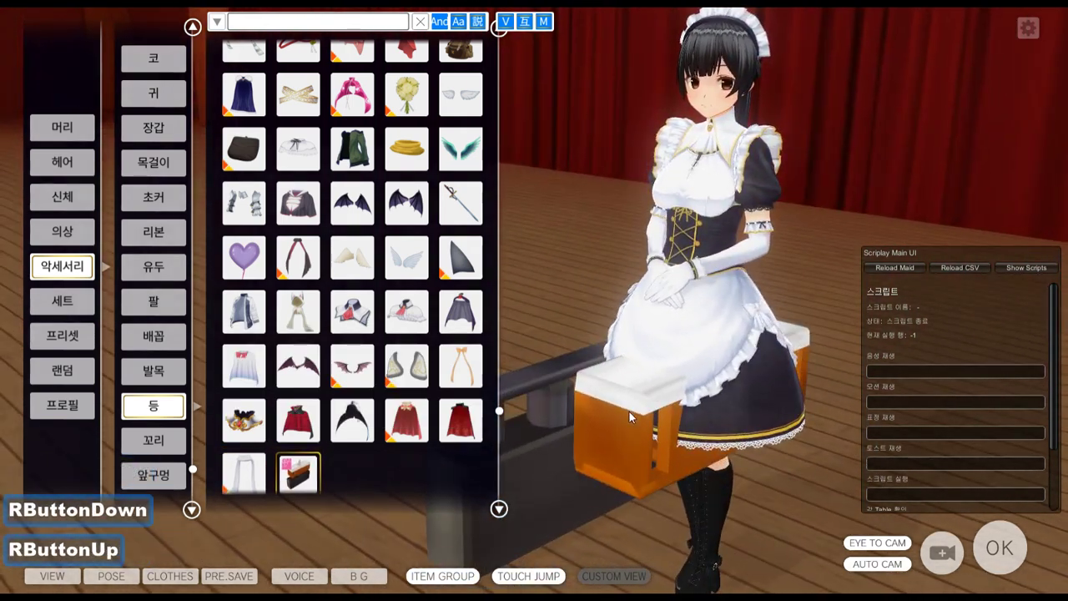
pyautogui.moveTo(622, 397)
pyautogui.mouseDown(button='middle')
pyautogui.moveTo(617, 427)
pyautogui.moveTo(617, 413)
pyautogui.mouseUp(button='middle')
pyautogui.moveTo(618, 413); pyautogui.dragTo(615, 370, button='right')
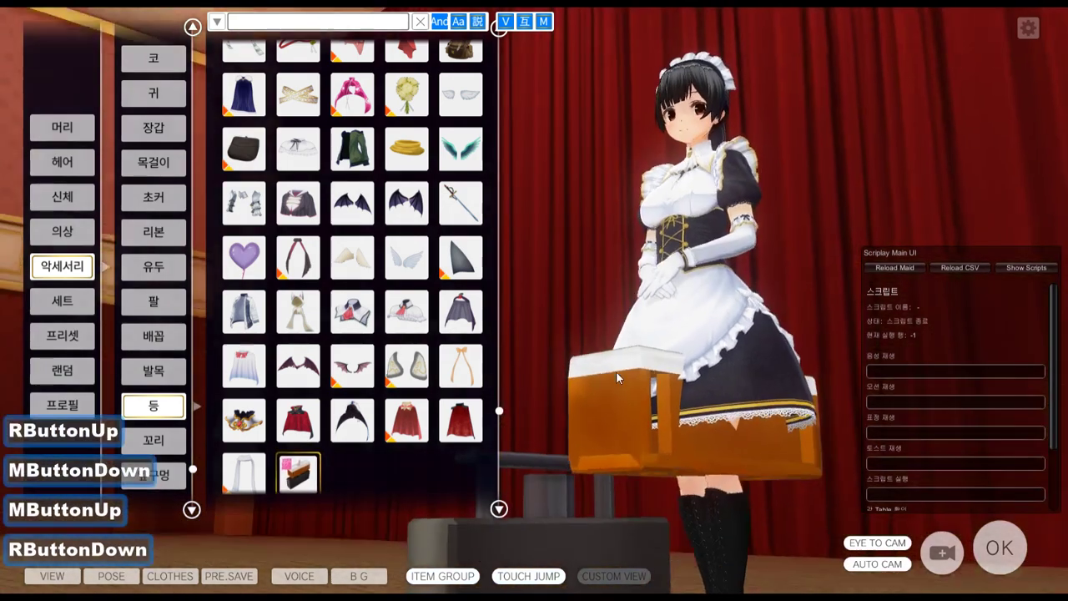
# Switch back to Blender and set the armature's X location to 0.
pyautogui.hotkey('alt', 'Tab')
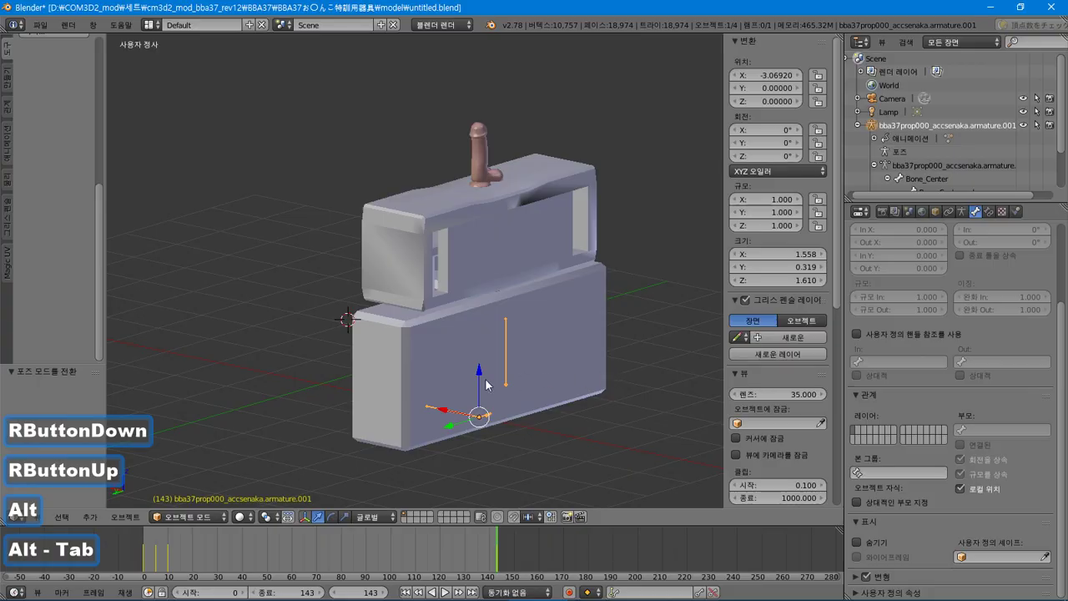
pyautogui.moveTo(309, 369); pyautogui.dragTo(387, 383, button='middle')
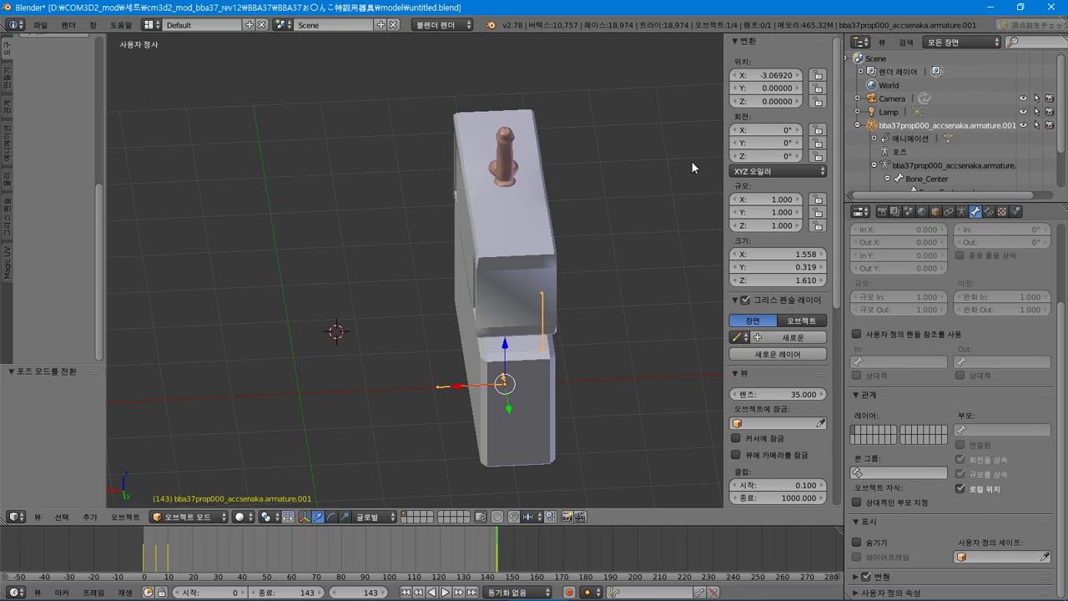
pyautogui.click(764, 72)
pyautogui.write('0')
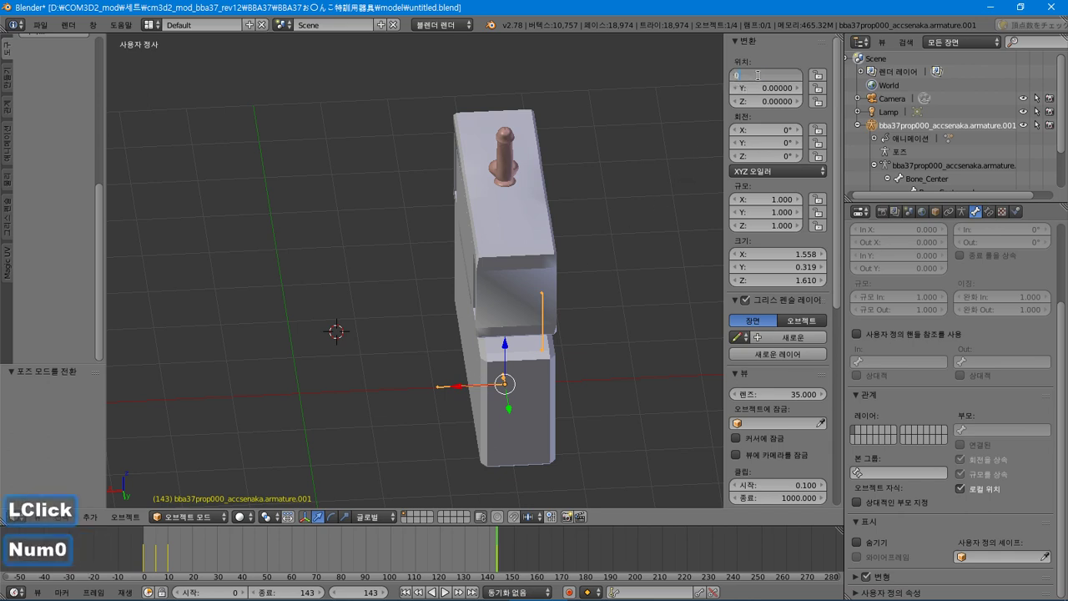
pyautogui.press('Return')
# Put the armature in Pose Mode and select Bone1.
pyautogui.click(200, 516)
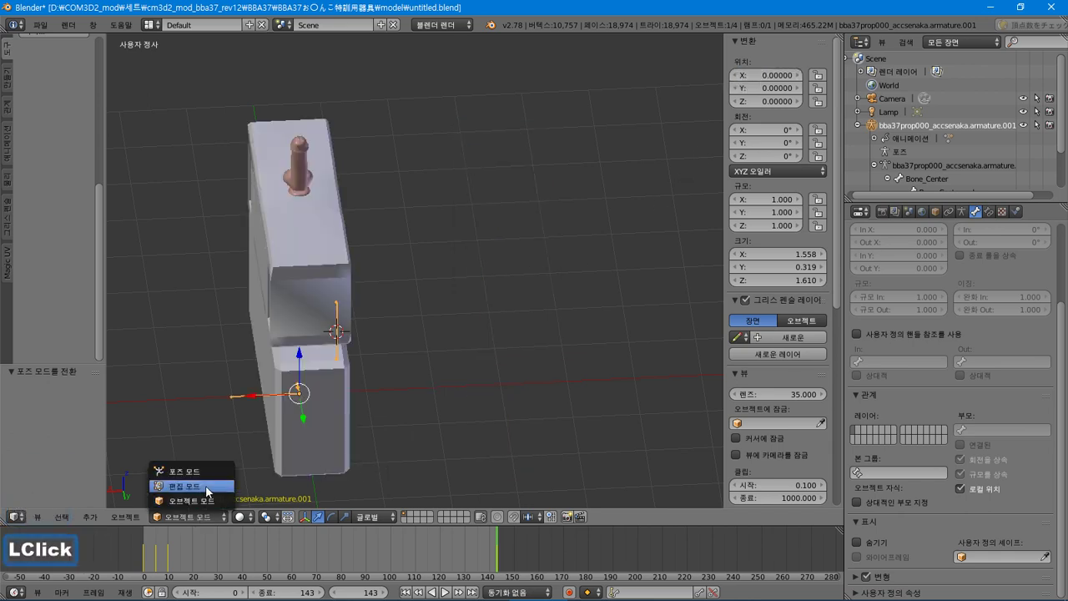
pyautogui.click(206, 475)
pyautogui.moveTo(401, 377); pyautogui.dragTo(334, 358, button='middle')
pyautogui.press('Tab')
pyautogui.press('Tab')
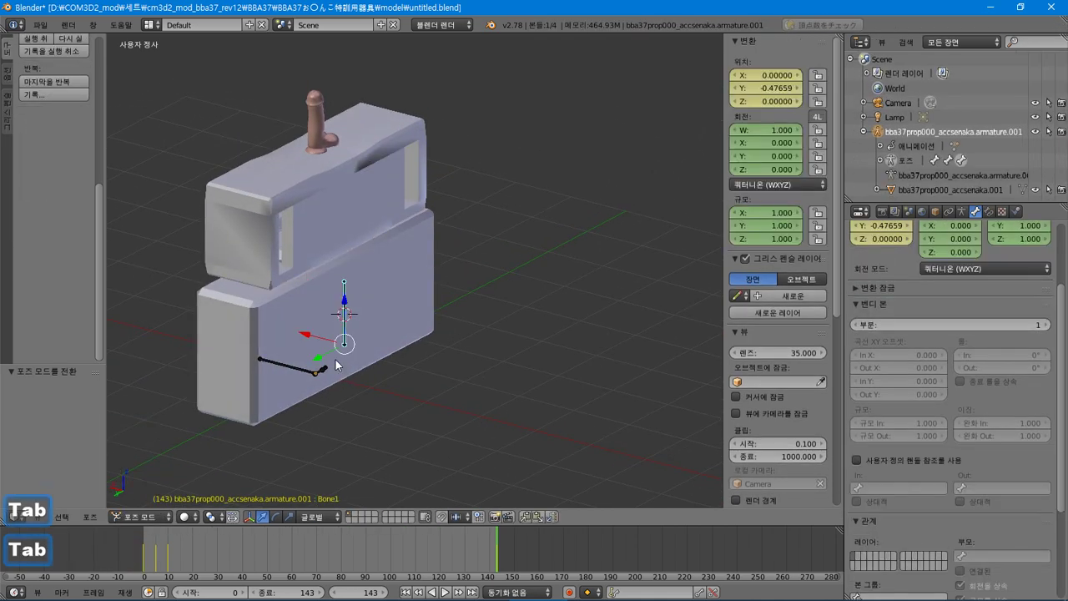
pyautogui.rightClick(314, 372)
pyautogui.rightClick(319, 374)
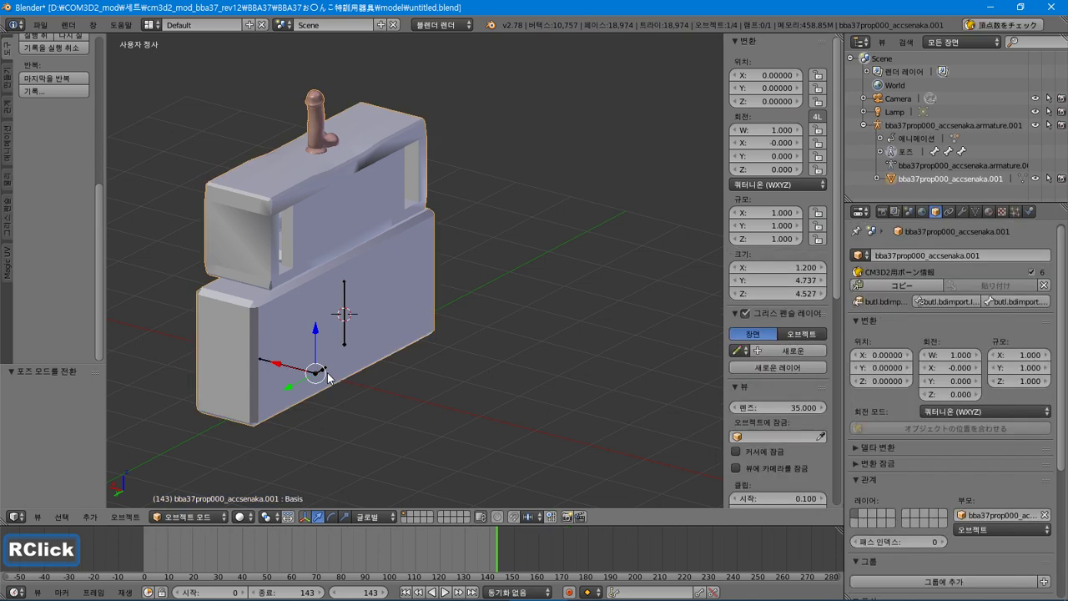
pyautogui.rightClick(325, 376)
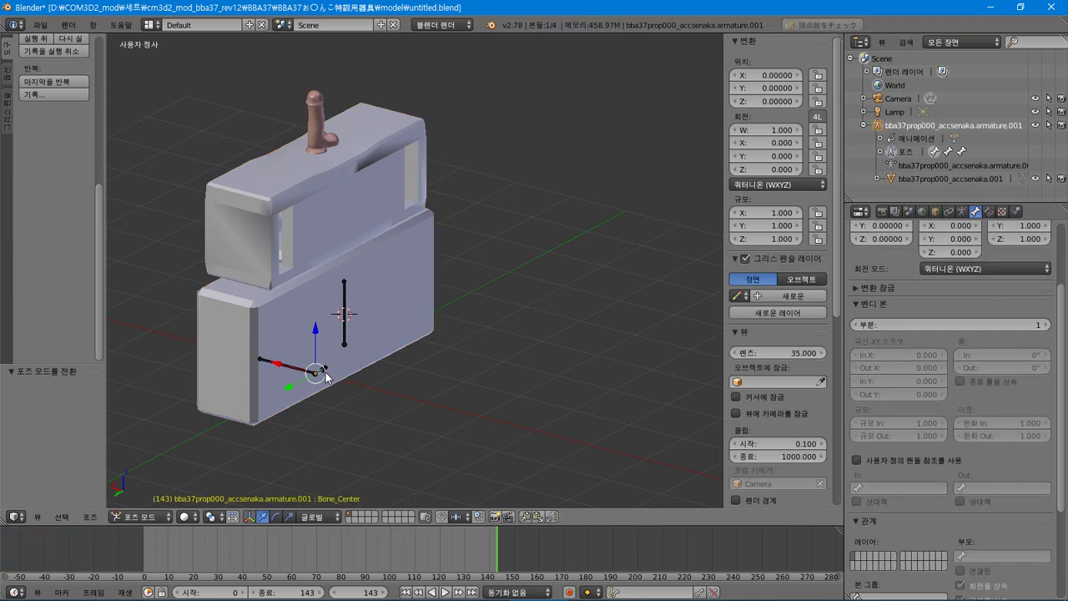
pyautogui.rightClick(322, 288)
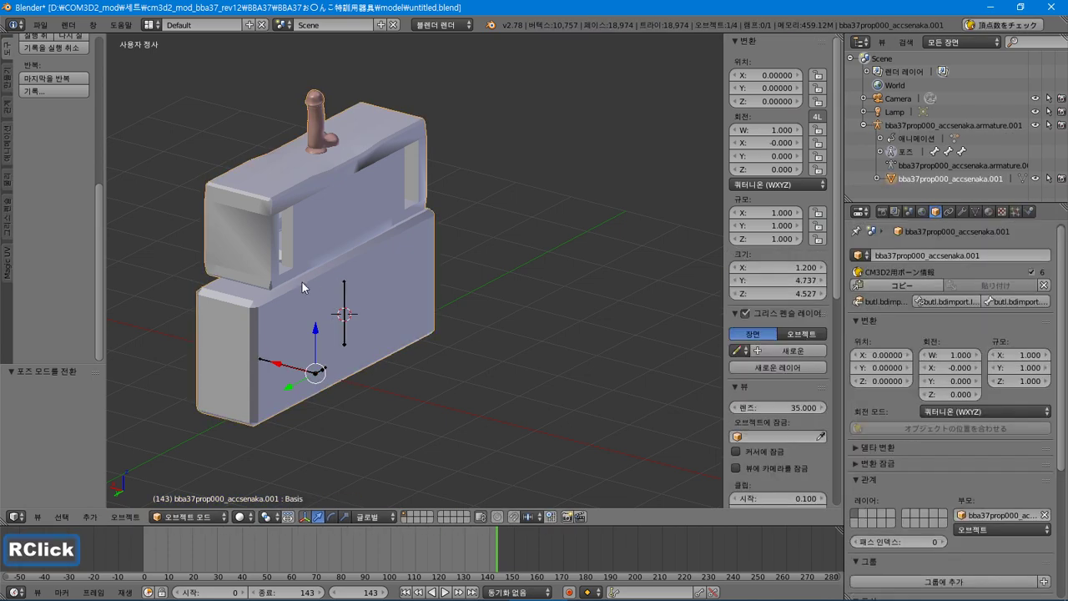
pyautogui.rightClick(342, 312)
pyautogui.rightClick(343, 311)
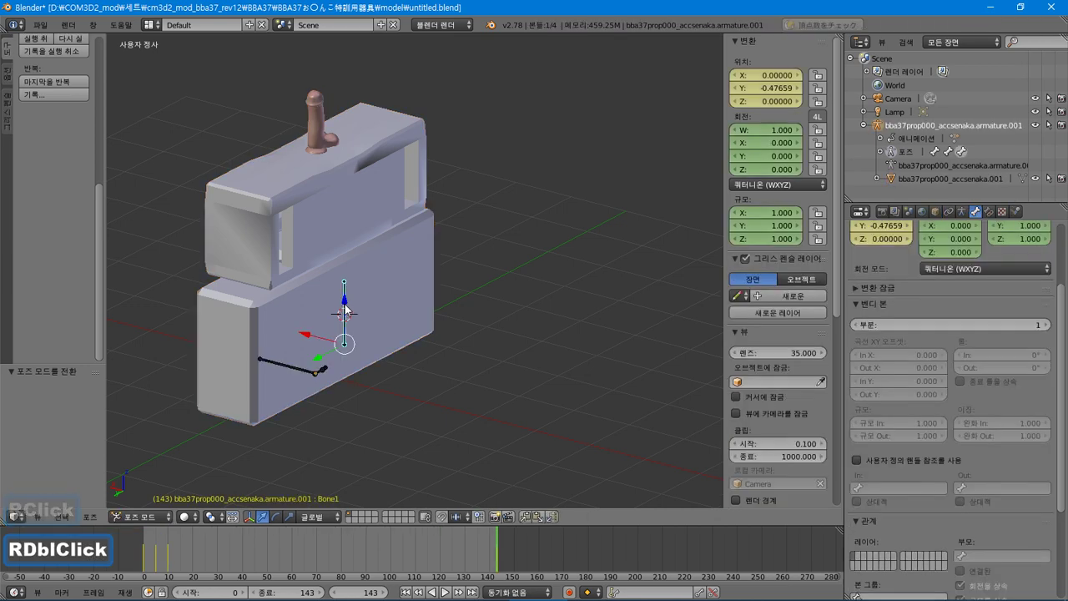
# Insert location keyframes for Bone1 at frame 41 and at about frame 105.
pyautogui.click(259, 530)
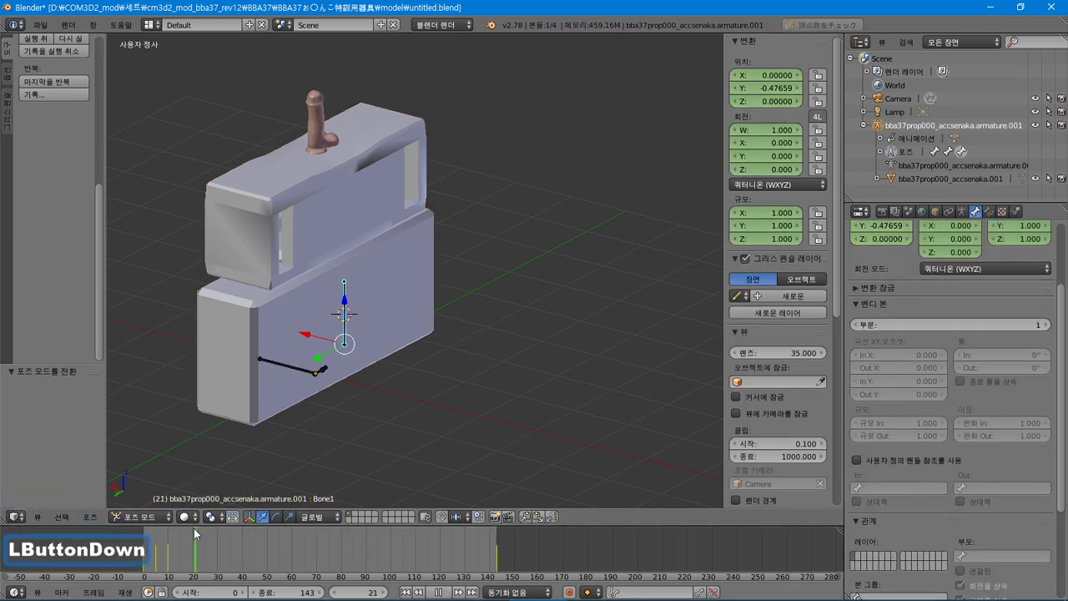
pyautogui.hotkey('alt', 'a')
pyautogui.rightClick(779, 76)
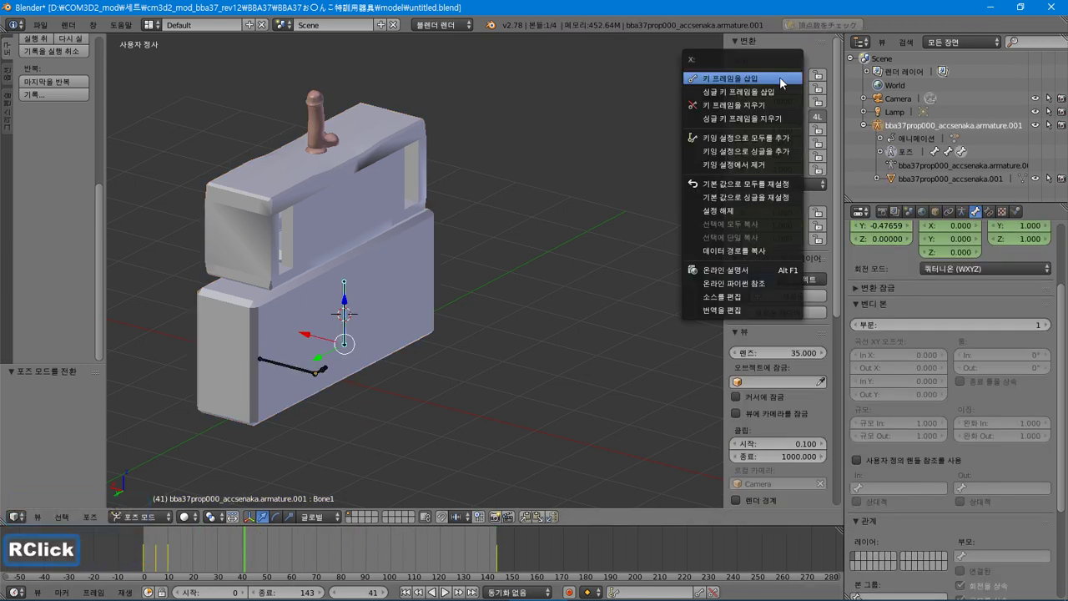
pyautogui.click(779, 76)
pyautogui.click(403, 532)
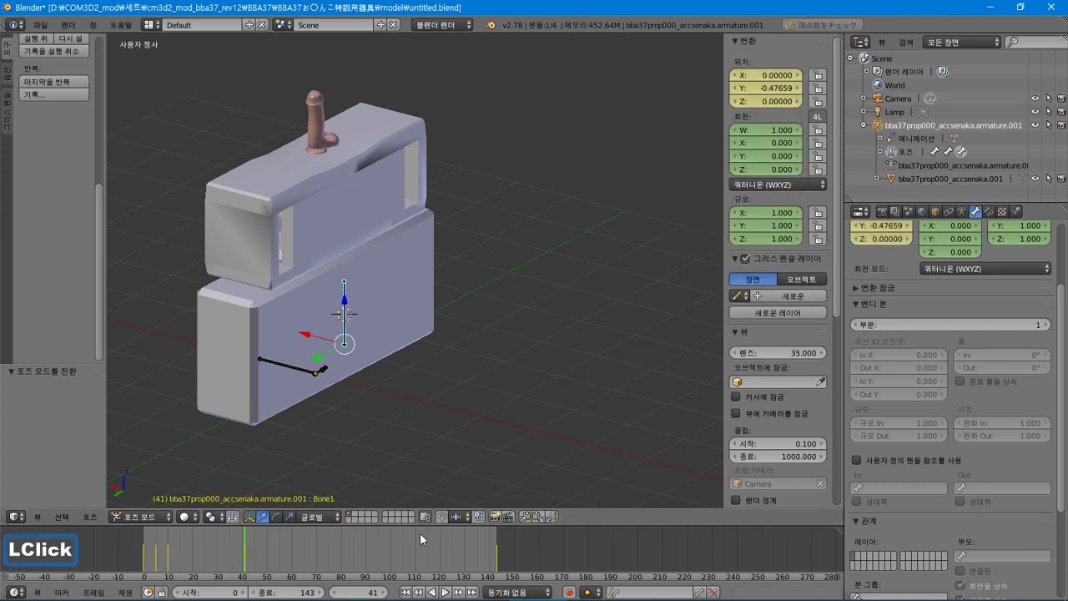
pyautogui.rightClick(768, 90)
pyautogui.click(768, 83)
# Try raising Bone1 along Z, and scrub the playing animation to stop at frame 17.
pyautogui.moveTo(344, 342); pyautogui.dragTo(343, 317)
pyautogui.hotkey('alt', 'a')
pyautogui.moveTo(272, 541); pyautogui.dragTo(185, 538)
pyautogui.hotkey('alt', 'a')
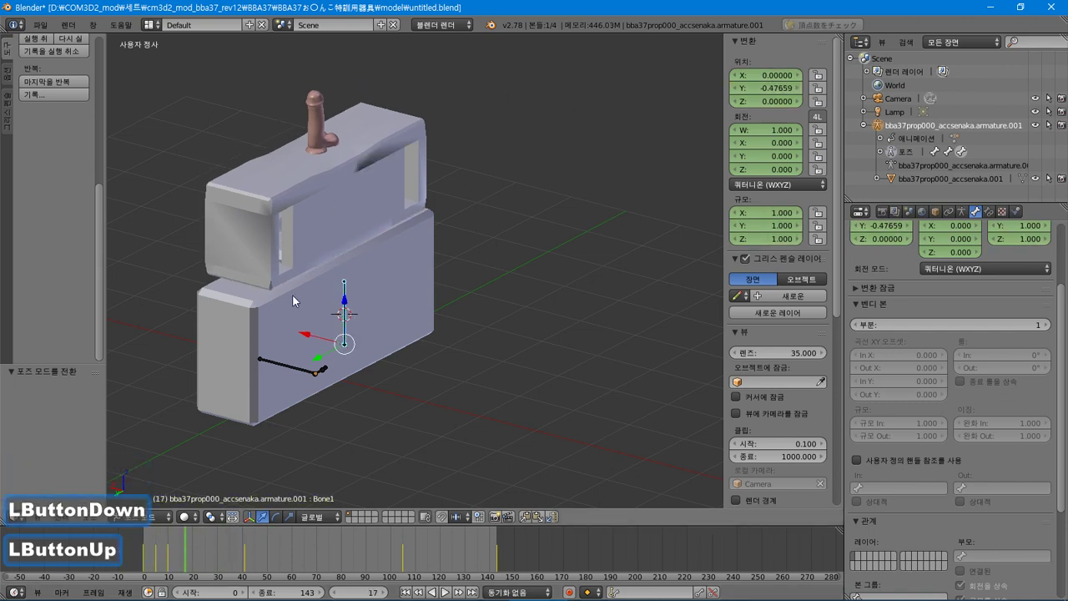
# Move Bone1 about 1.787 along X at frame 17 and insert a location keyframe there.
pyautogui.moveTo(305, 334); pyautogui.dragTo(205, 310)
pyautogui.rightClick(782, 76)
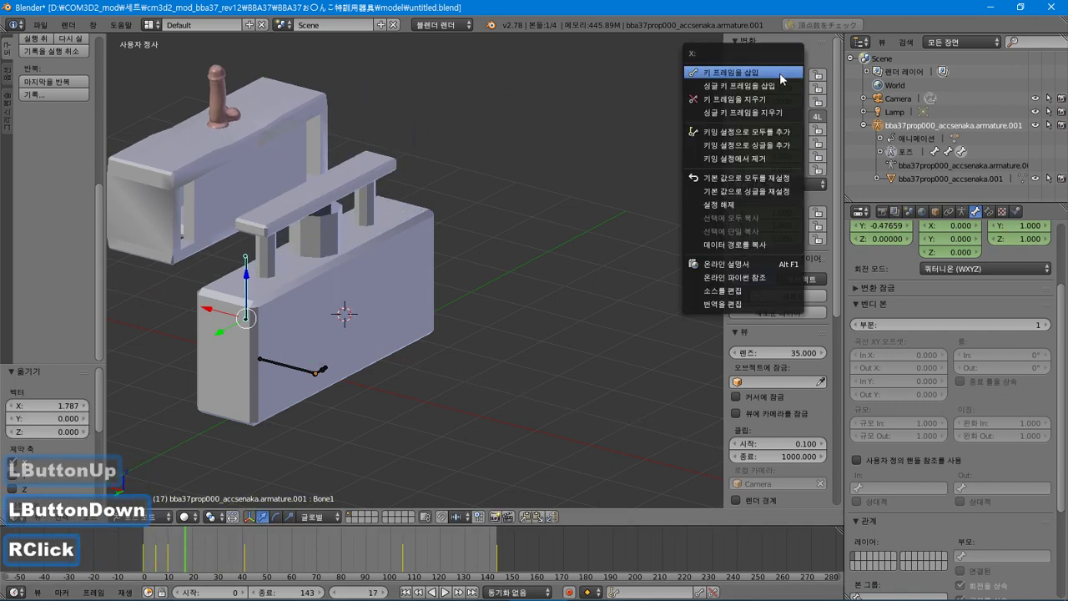
pyautogui.click(781, 73)
# Export the CM3D2 motion over bba37prop000_accsenaka.anm, with bone parent information taken from アーマチュア内プロパティ.
pyautogui.click(40, 25)
pyautogui.moveTo(121, 279)
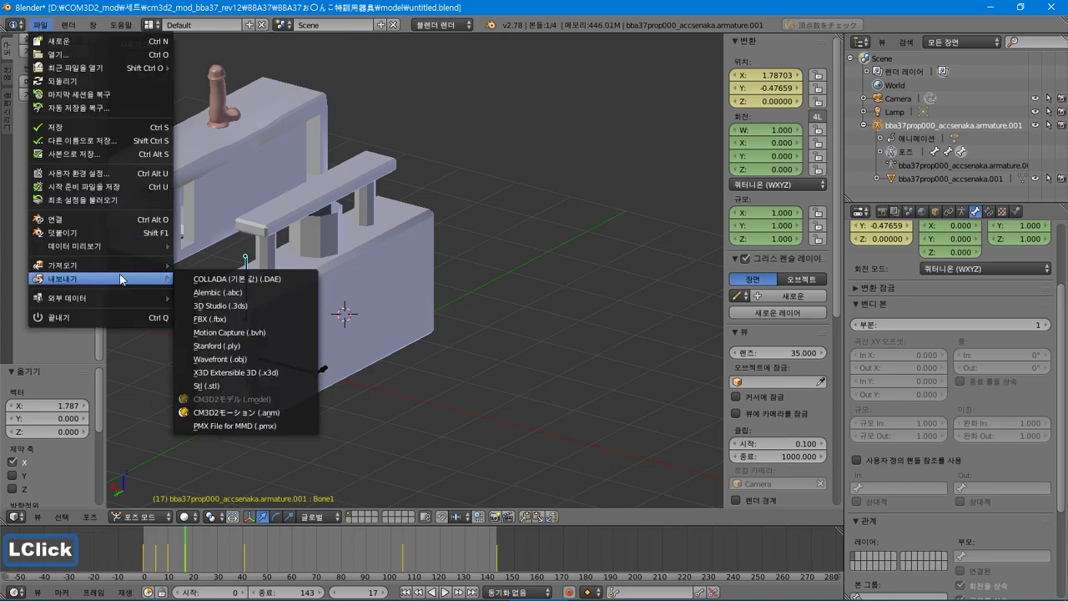
pyautogui.click(236, 412)
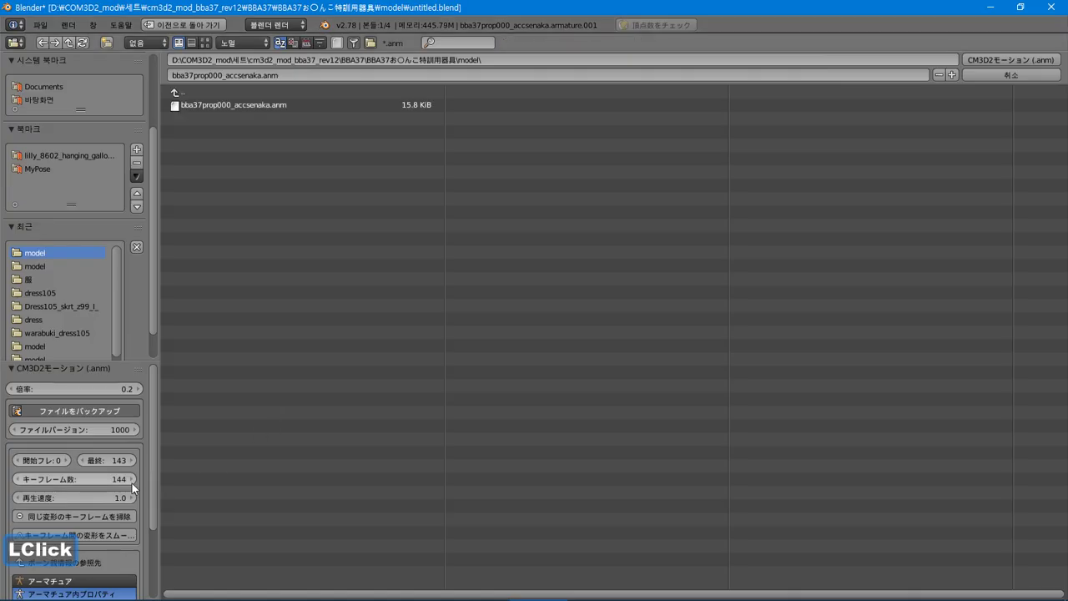
pyautogui.scroll(-3, 108, 477)
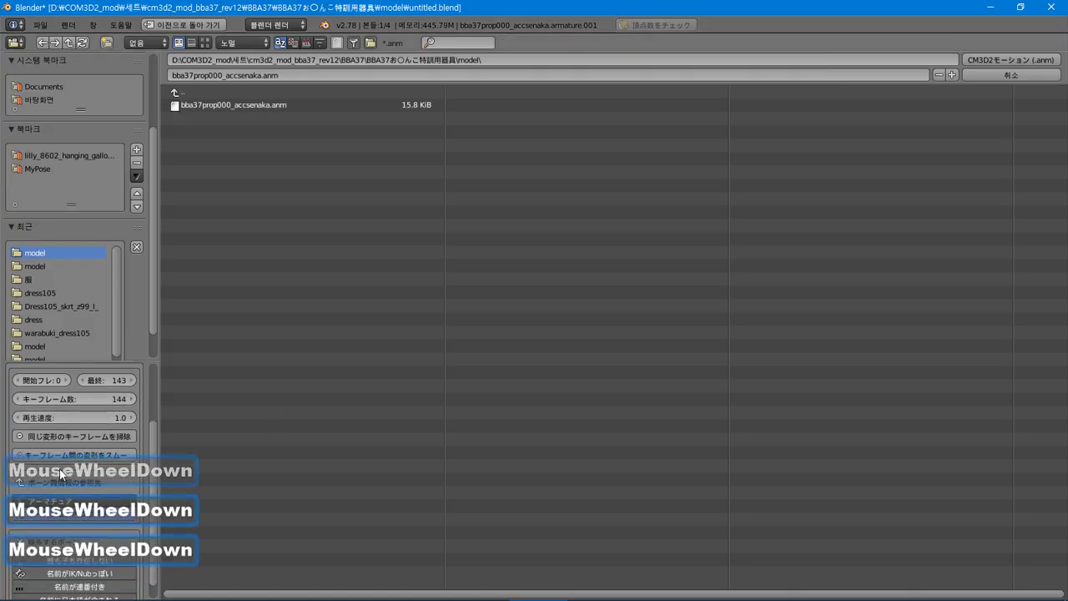
pyautogui.click(73, 513)
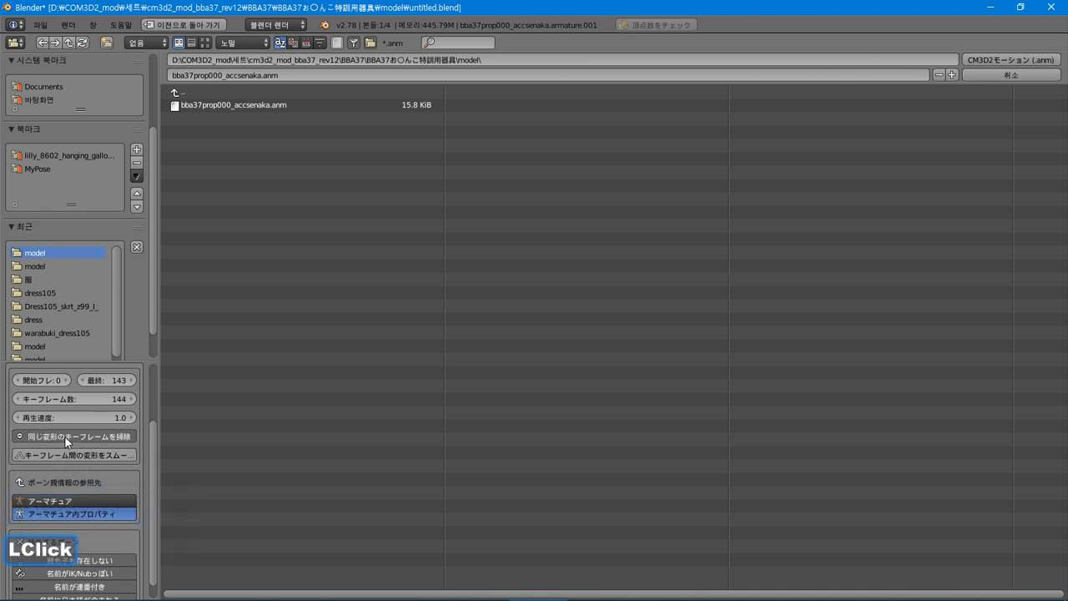
pyautogui.scroll(-2, 123, 457)
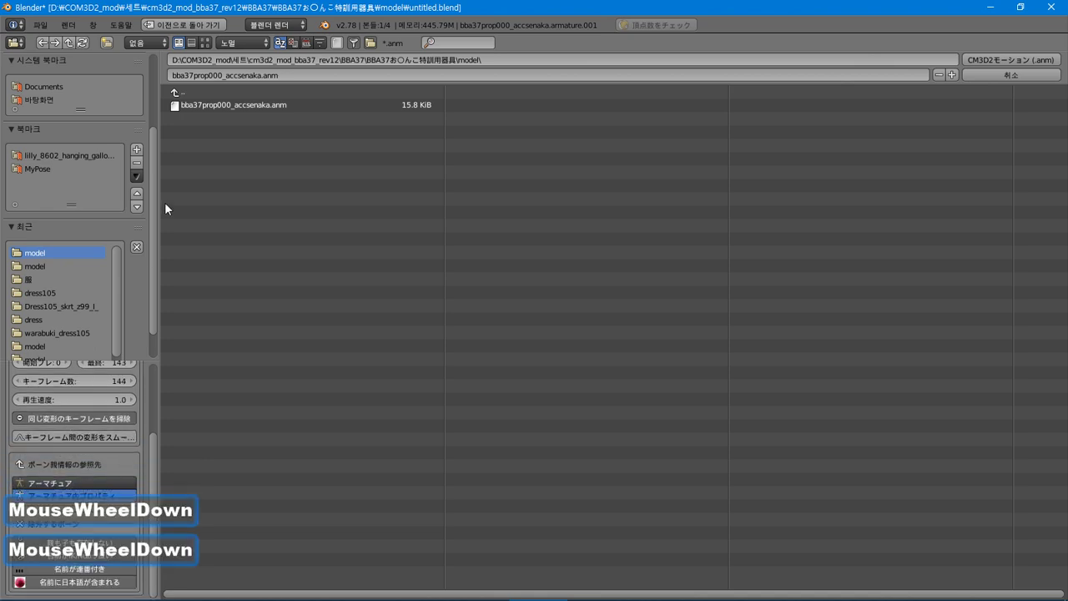
pyautogui.click(298, 106)
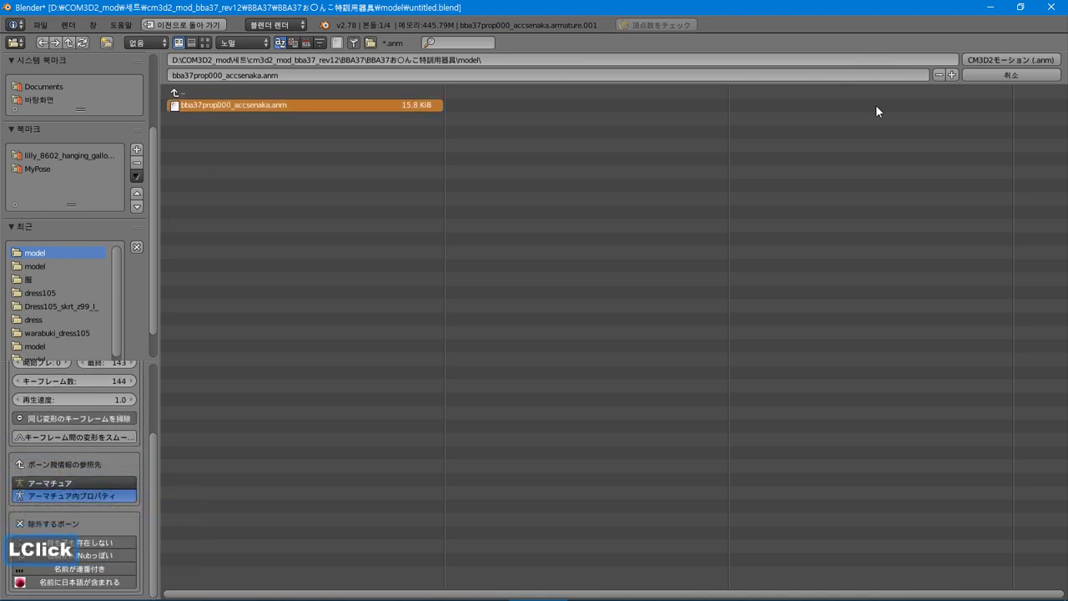
pyautogui.click(982, 61)
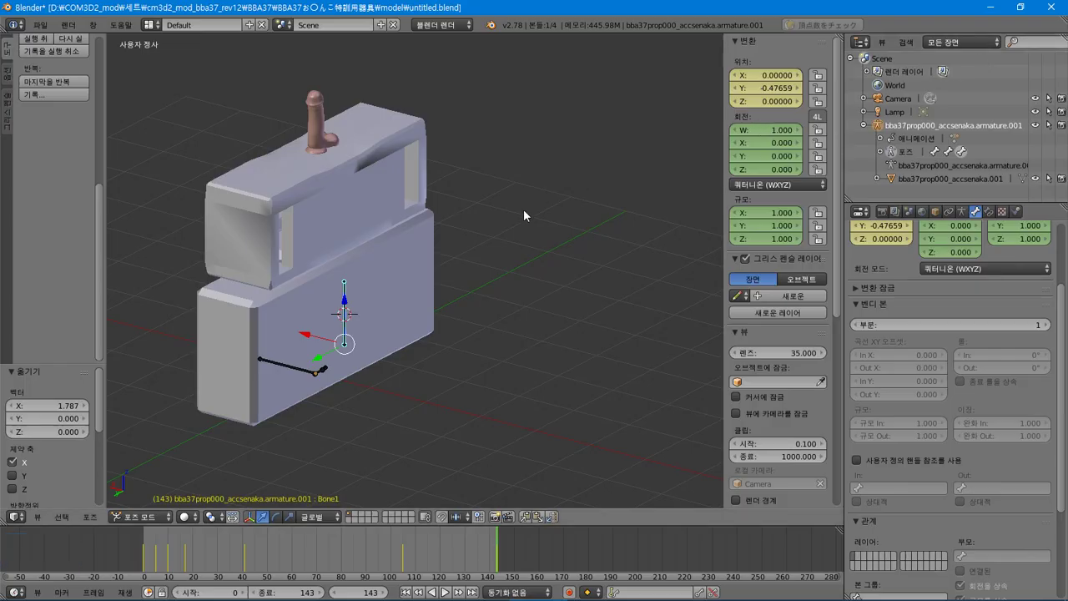
# Switch to the game, equip the white muffler, and re-equip the BBA37 back accessory to test its animation.
pyautogui.hotkey('alt', 'Tab')
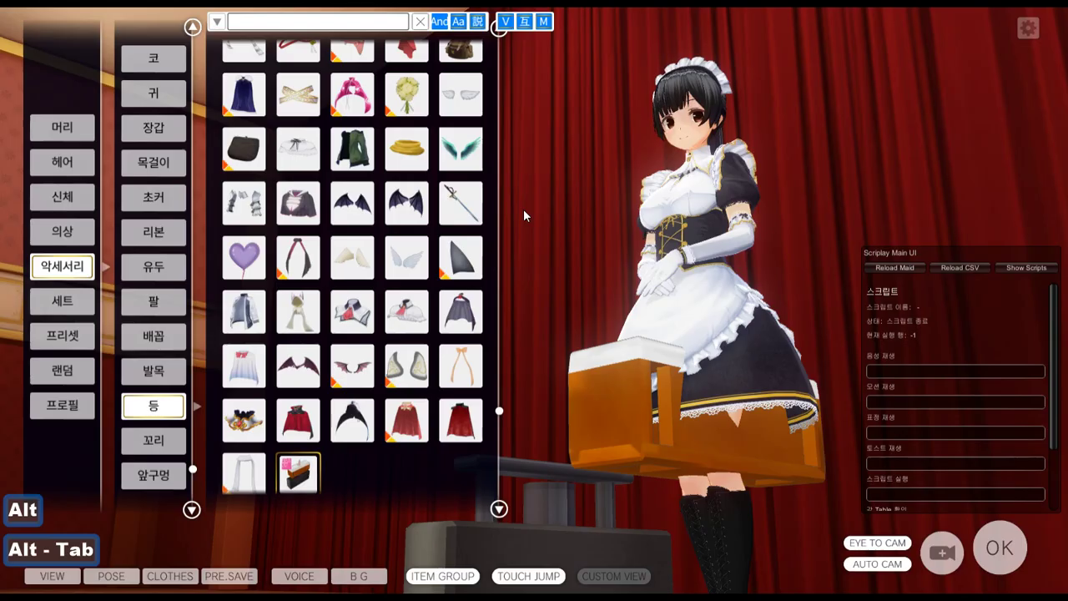
pyautogui.click(240, 482)
pyautogui.doubleClick(240, 482)
pyautogui.press('alt')
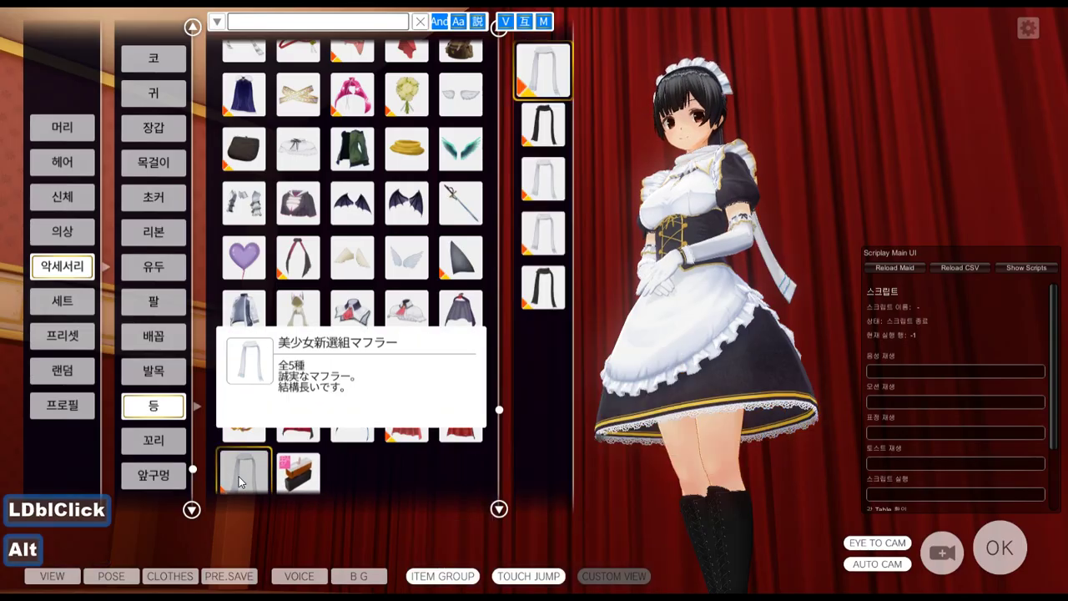
pyautogui.click(298, 471)
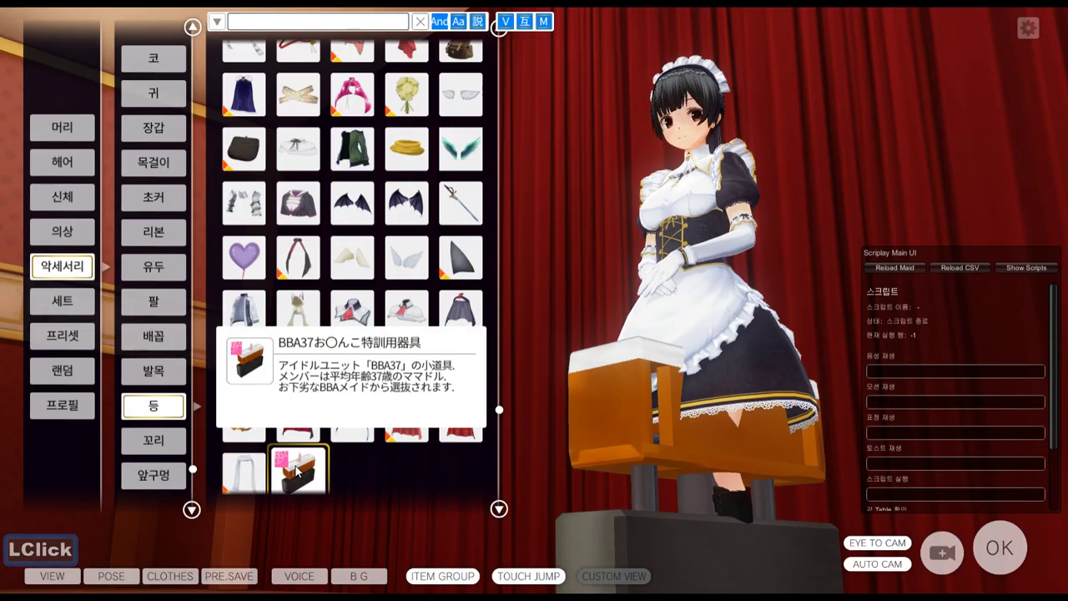
# Return to Blender, reopen the CM3D2 motion export, and set the bone parent reference to アーマチュア.
pyautogui.hotkey('alt', 'Tab')
pyautogui.click(41, 24)
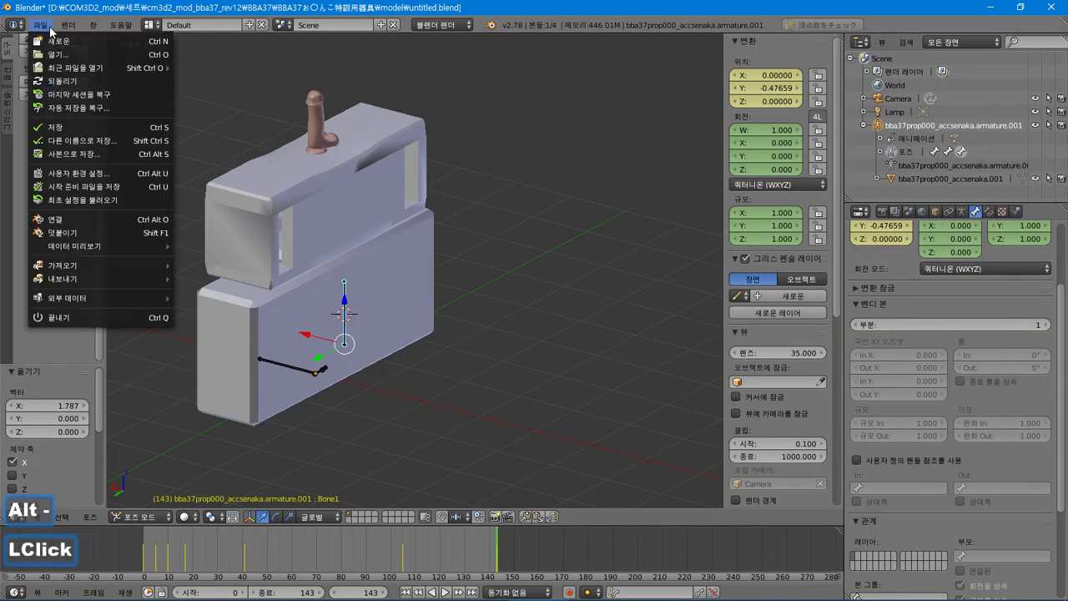
pyautogui.click(83, 278)
pyautogui.click(238, 412)
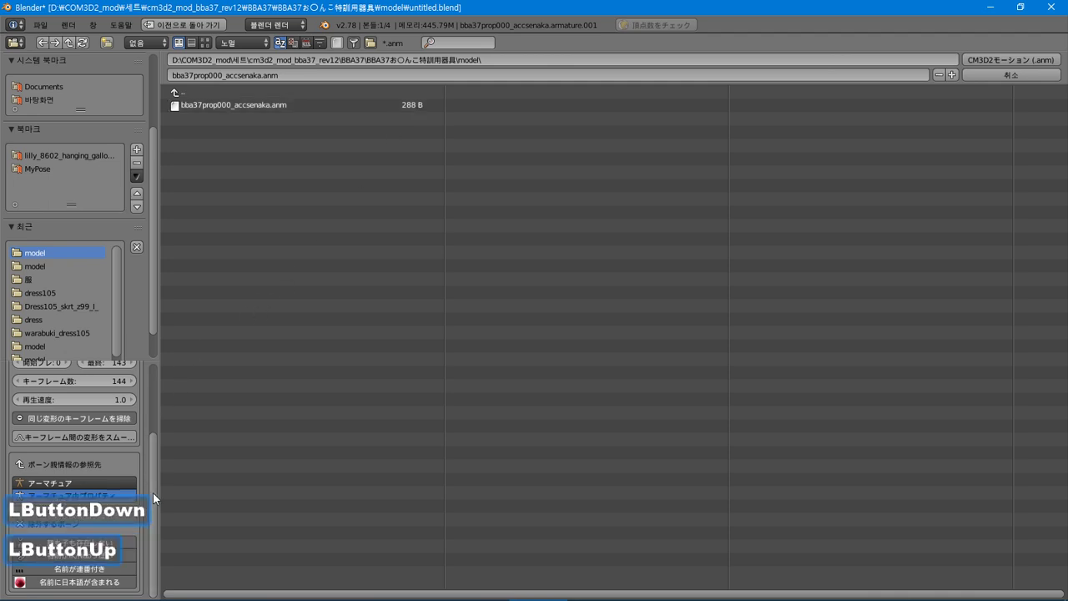
pyautogui.click(105, 481)
pyautogui.tripleClick(78, 459)
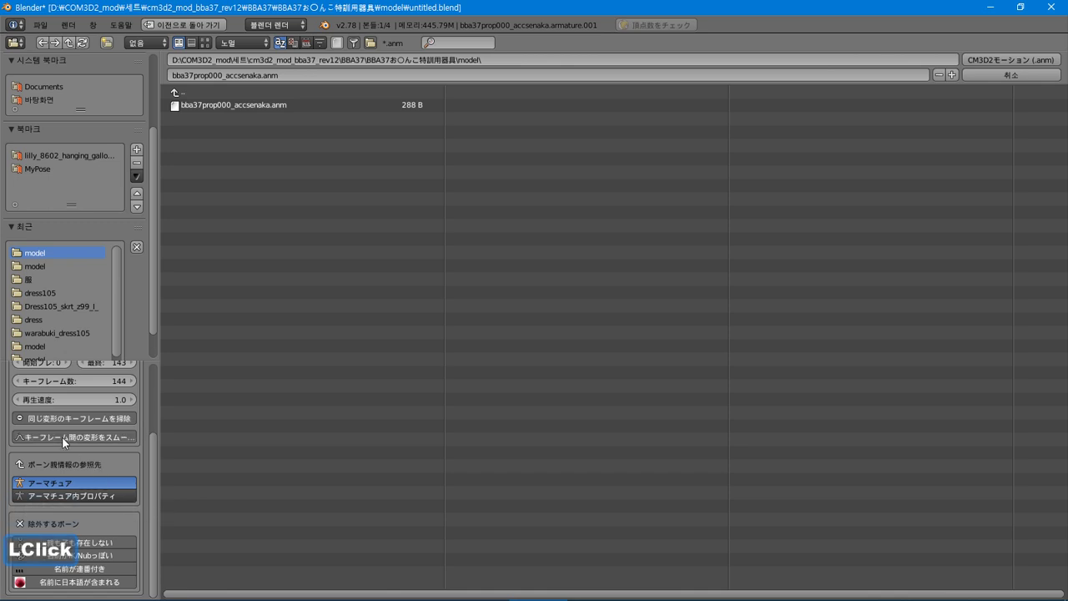
# Try toggling the excluded-bone options 親も子も存在しない and 名前に日本語が含まれる in the export settings.
pyautogui.click(35, 529)
pyautogui.click(107, 583)
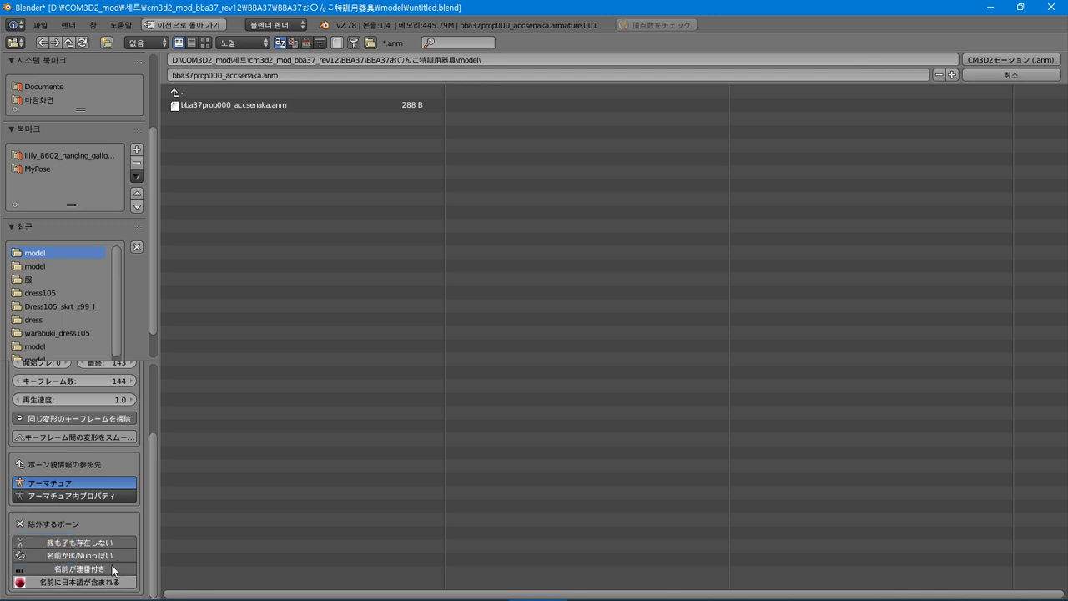
pyautogui.click(104, 583)
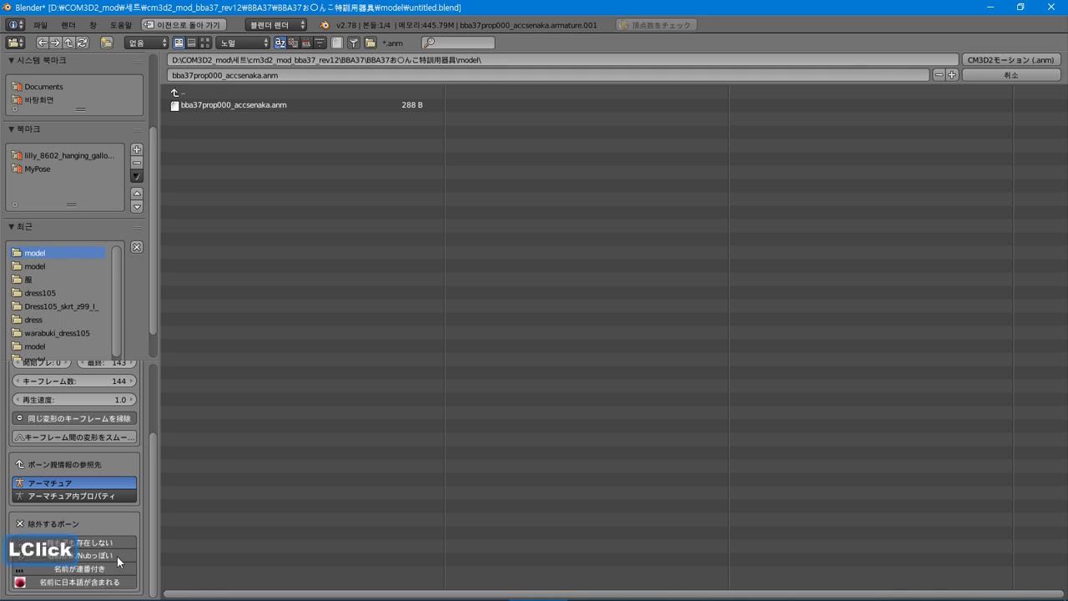
pyautogui.doubleClick(126, 542)
pyautogui.doubleClick(110, 581)
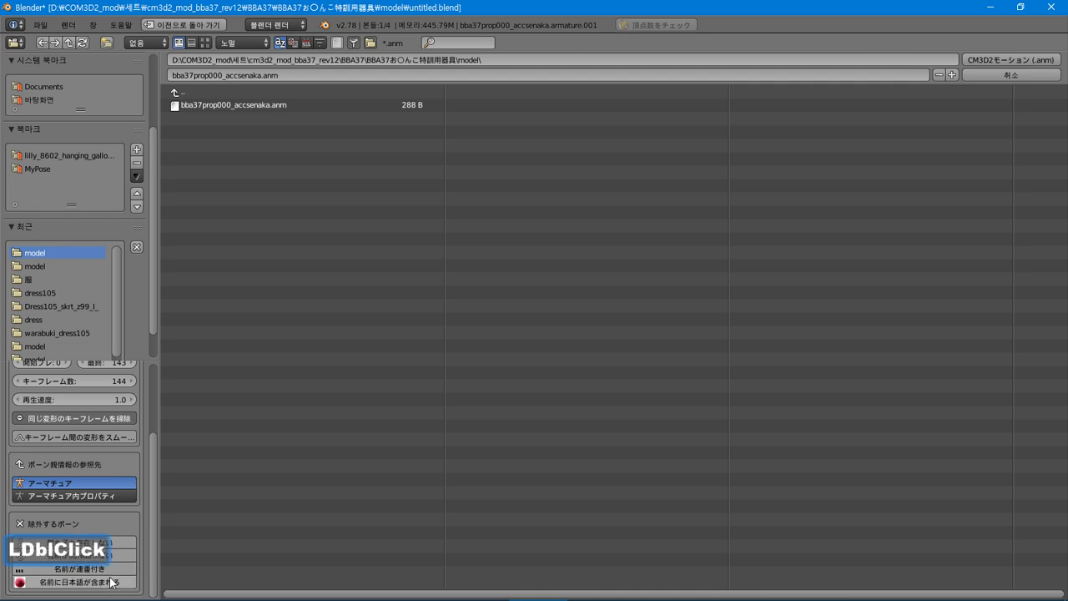
# Toggle the ファイルをバックアップ option and export the motion over bba37prop000_accsenaka.anm.
pyautogui.moveTo(151, 530); pyautogui.dragTo(156, 457)
pyautogui.click(72, 408)
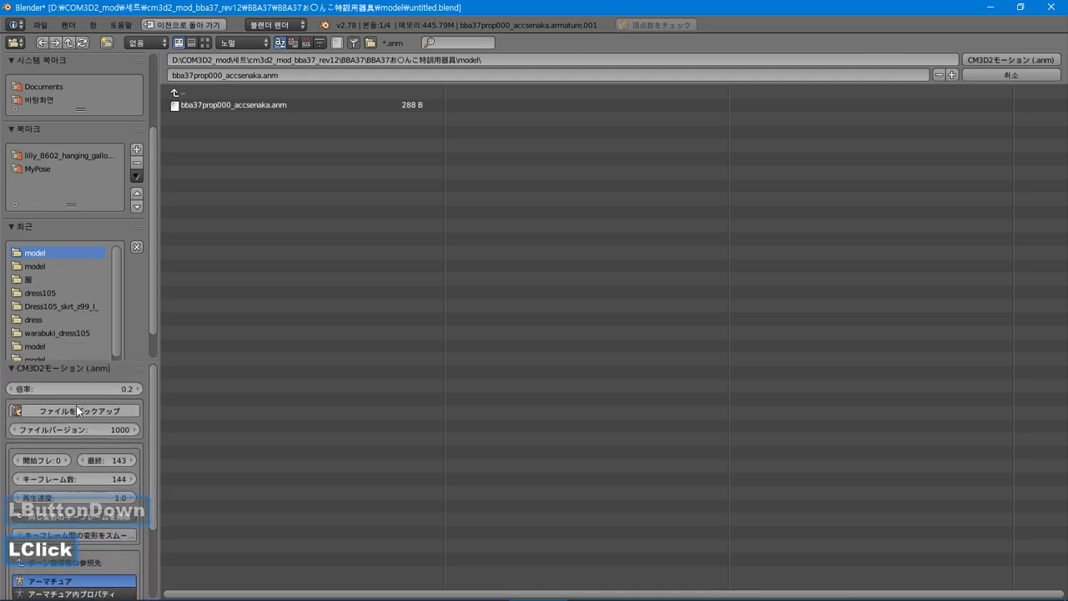
pyautogui.scroll(-5, 76, 406)
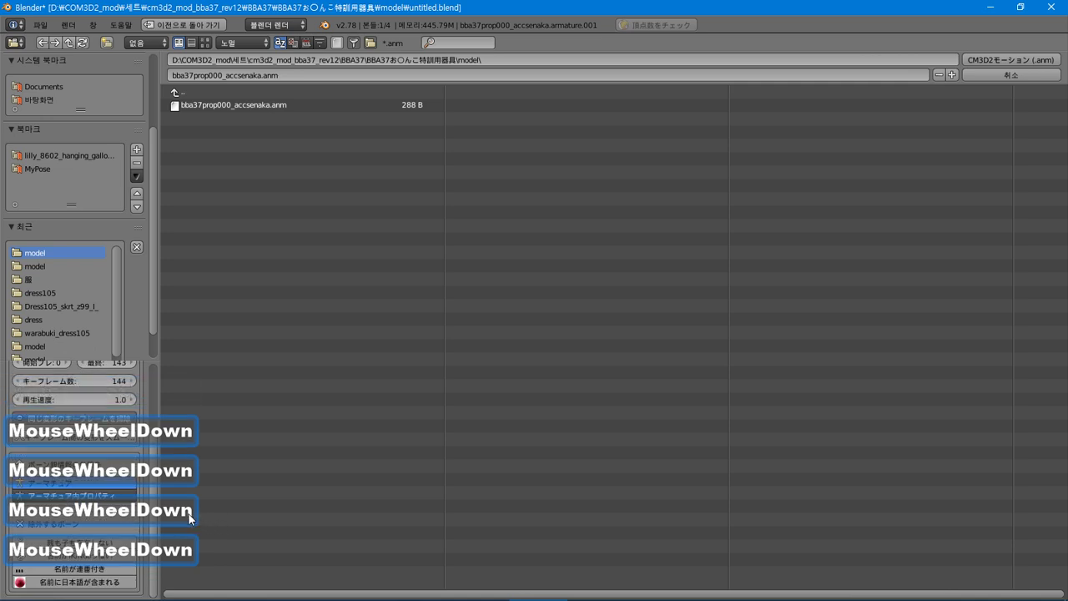
pyautogui.click(293, 116)
pyautogui.doubleClick(298, 110)
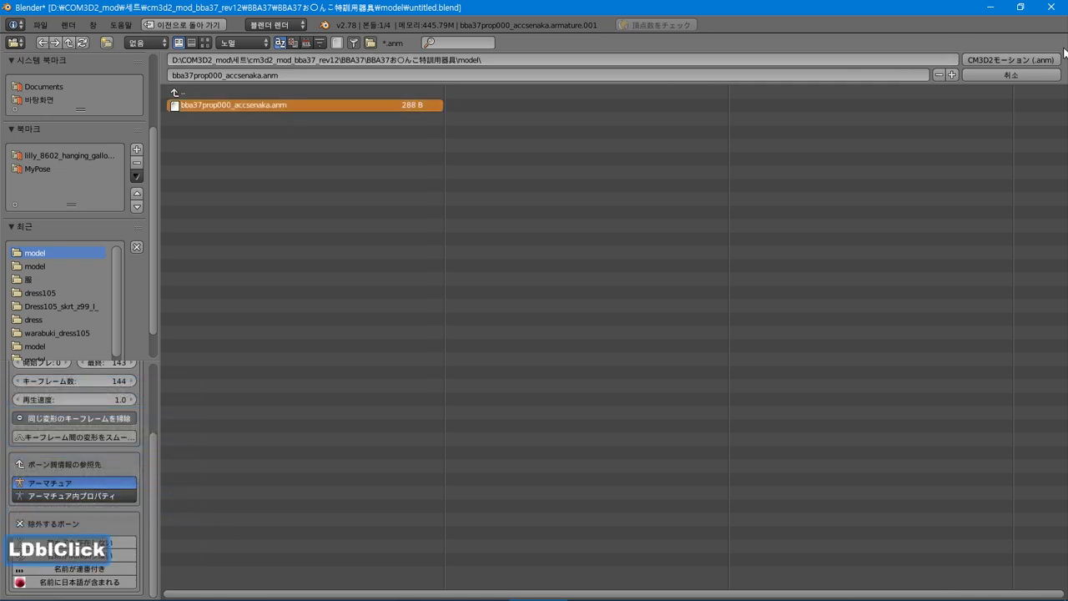
pyautogui.click(1011, 60)
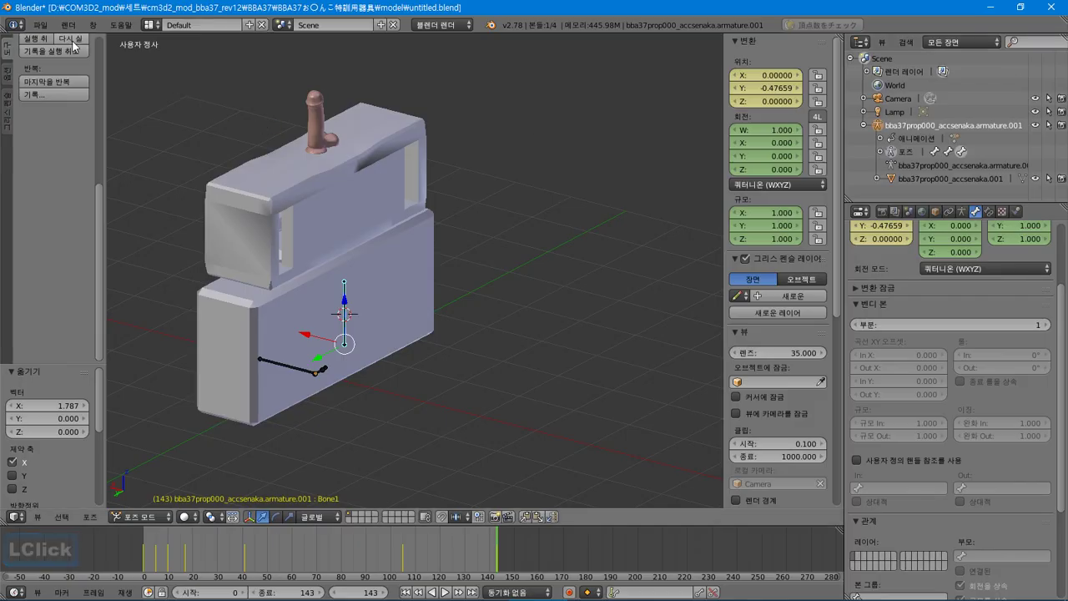
# Reopen the CM3D2 motion export dialog to check the exported .anm file's size.
pyautogui.click(40, 25)
pyautogui.moveTo(107, 298)
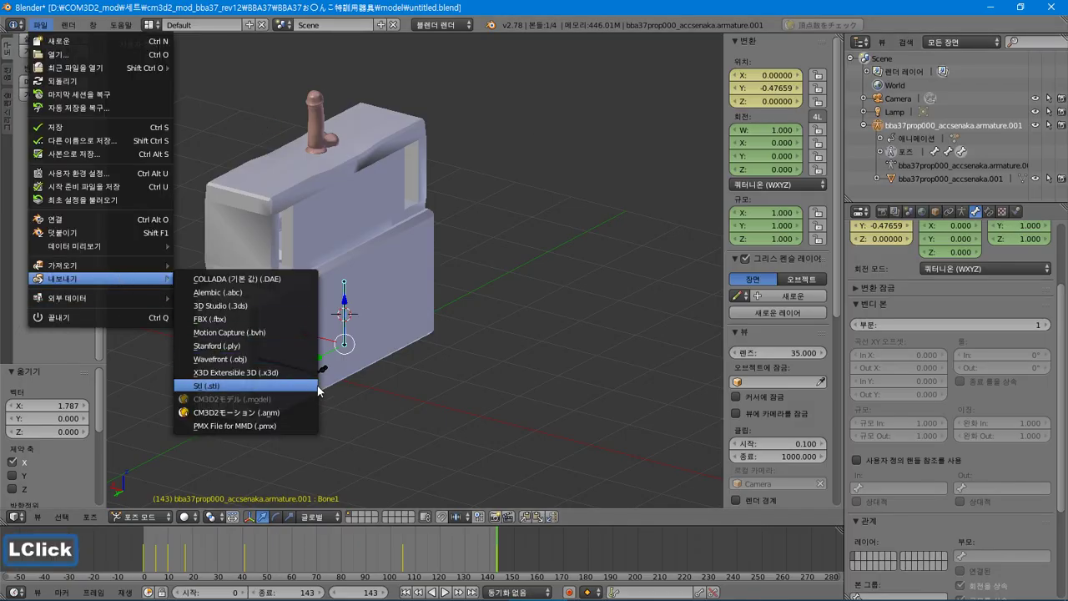
pyautogui.click(250, 411)
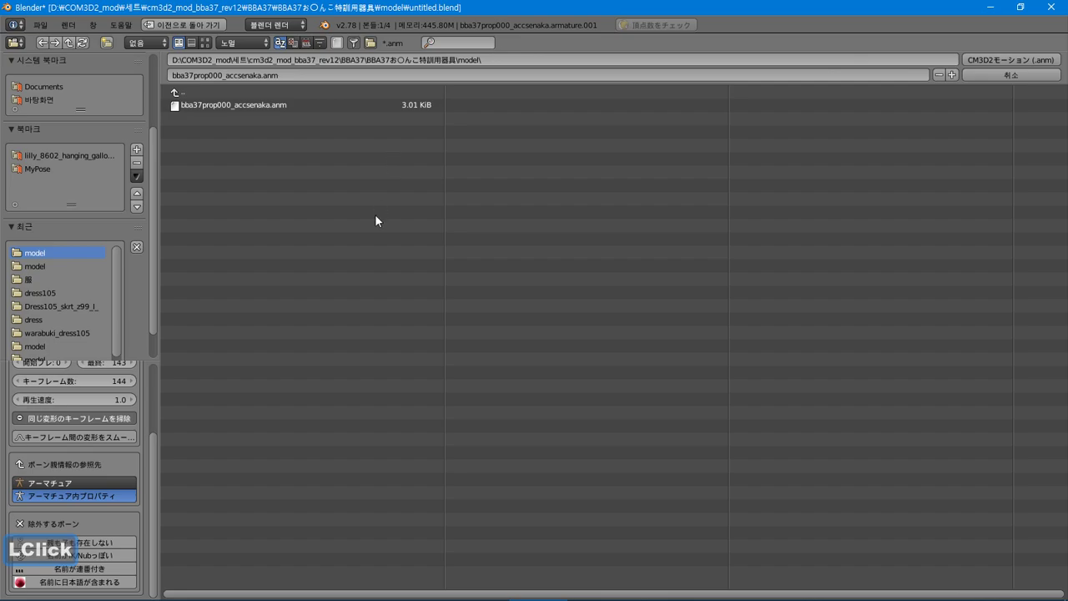
# Switch to the game, re-equip the BBA37 back accessory, and inspect its motion from another angle.
pyautogui.hotkey('alt', 'Tab')
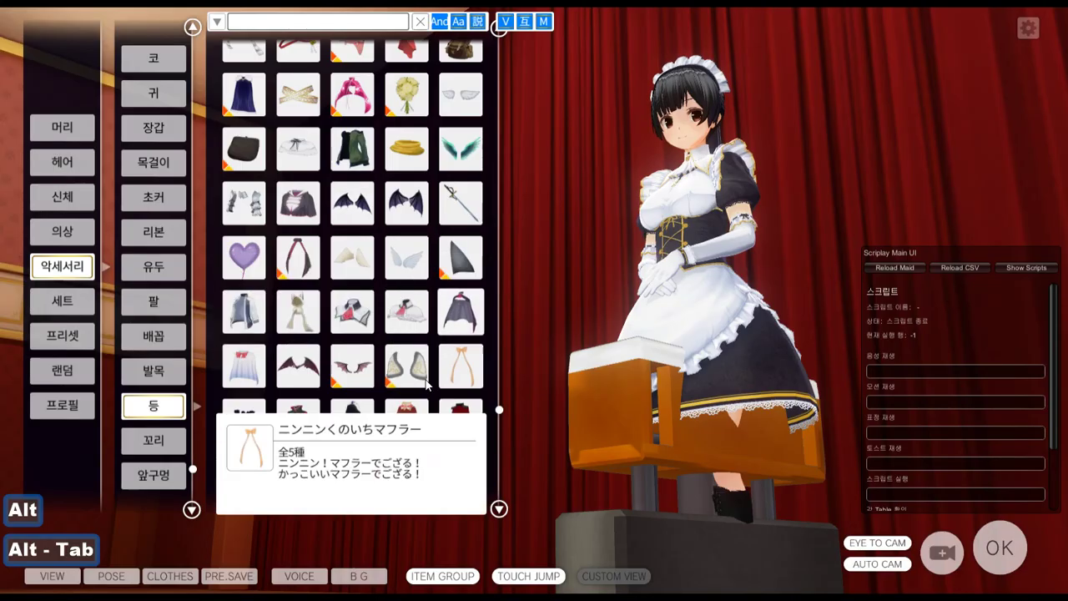
pyautogui.doubleClick(244, 477)
pyautogui.click(289, 477)
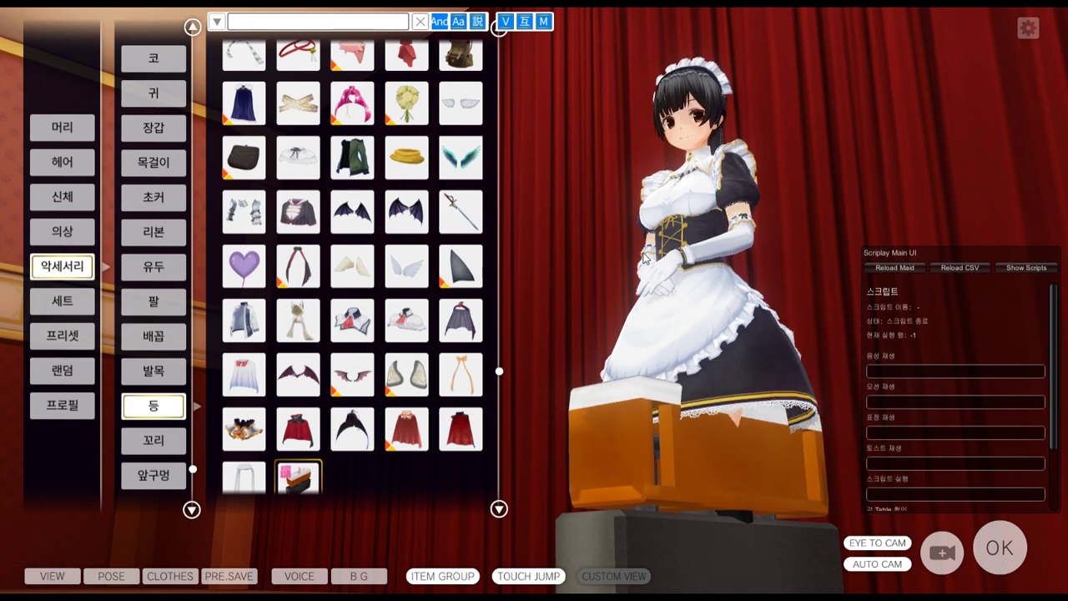
pyautogui.moveTo(643, 259); pyautogui.dragTo(569, 242, button='middle')
pyautogui.moveTo(569, 242)
pyautogui.mouseDown(button='right')
pyautogui.moveTo(564, 252)
pyautogui.moveTo(550, 245)
pyautogui.mouseUp(button='right')
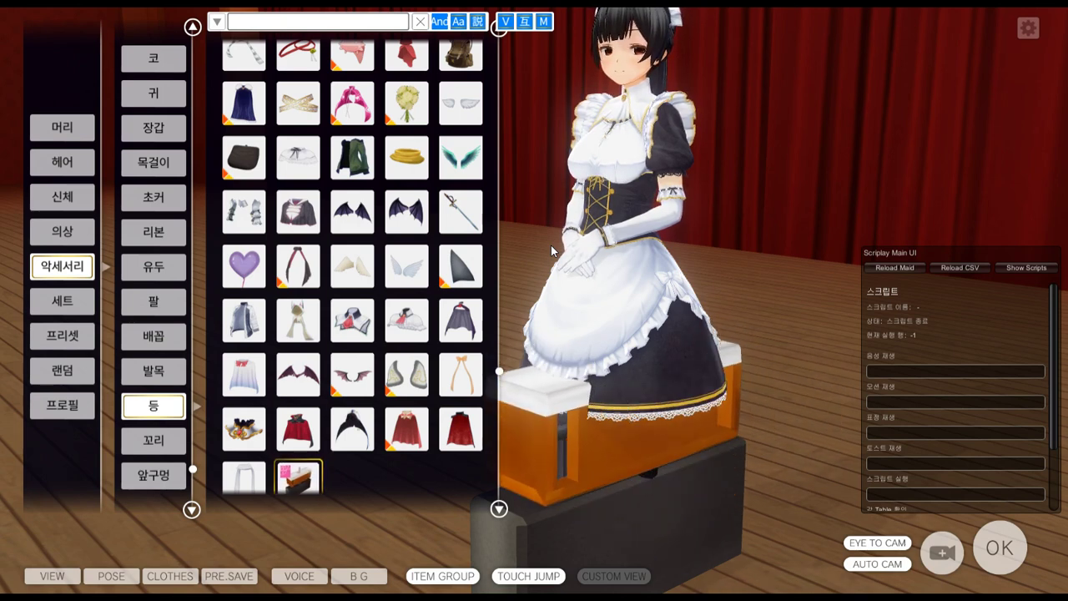
# Return to Blender, review the frame range and bone options in the motion export settings, and cancel the export.
pyautogui.press('alt')
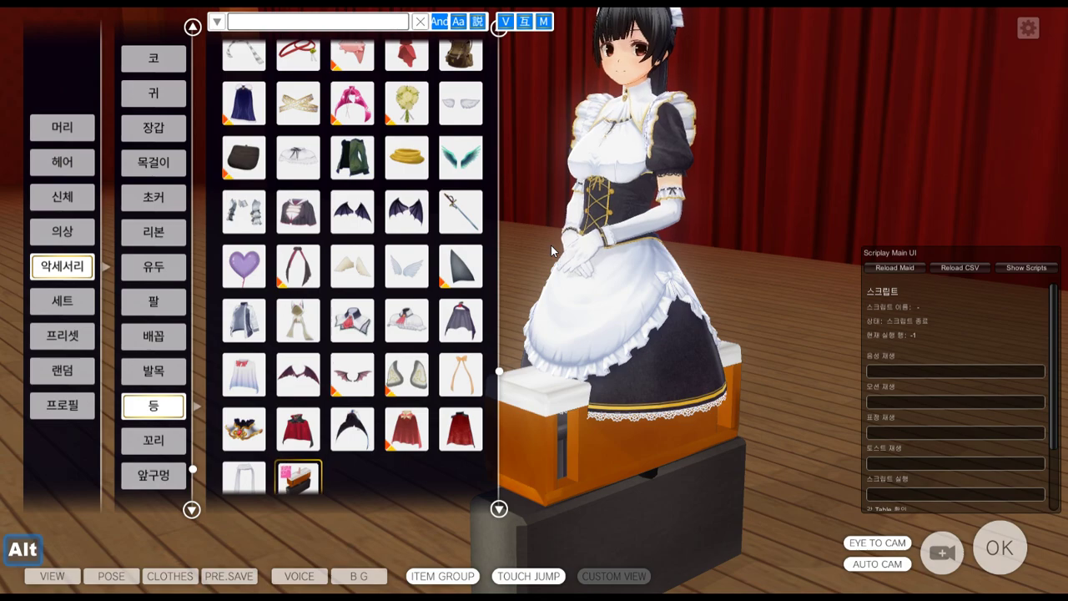
pyautogui.hotkey('alt', 'Tab')
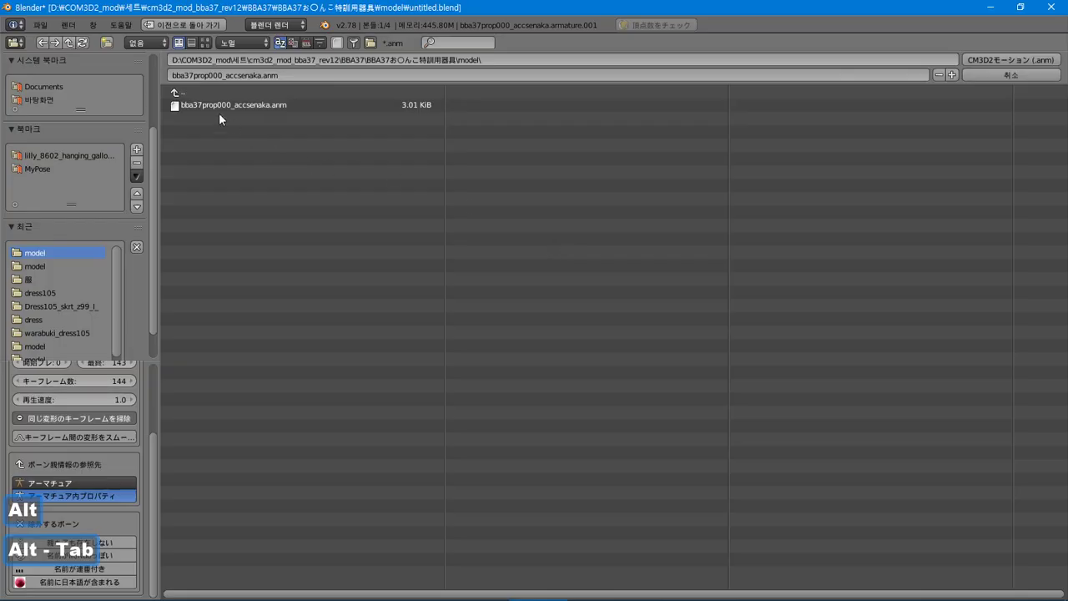
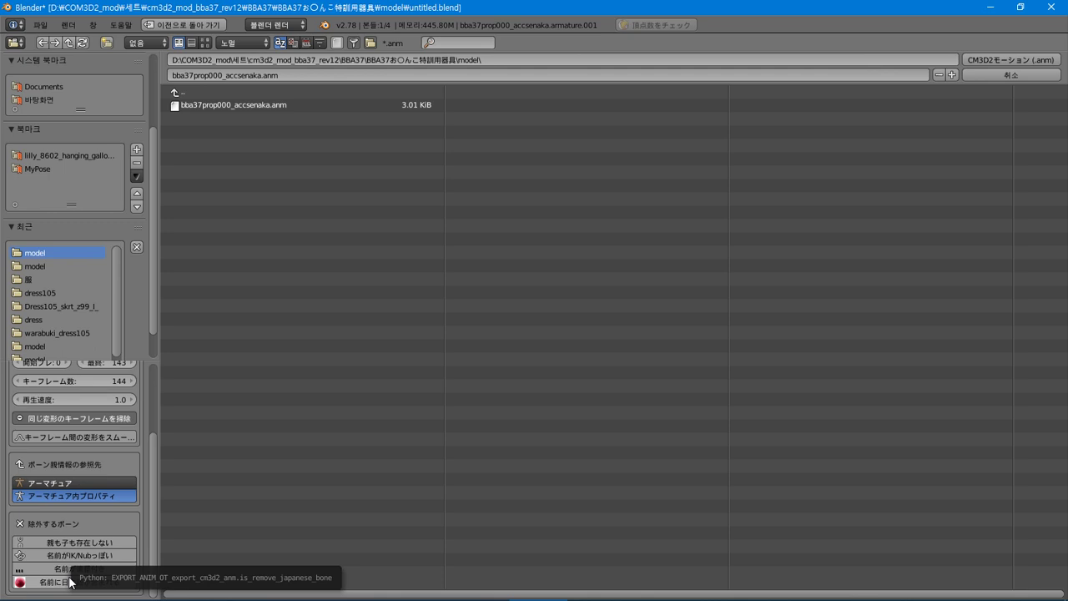
pyautogui.scroll(1, 70, 575)
pyautogui.scroll(-3, 84, 551)
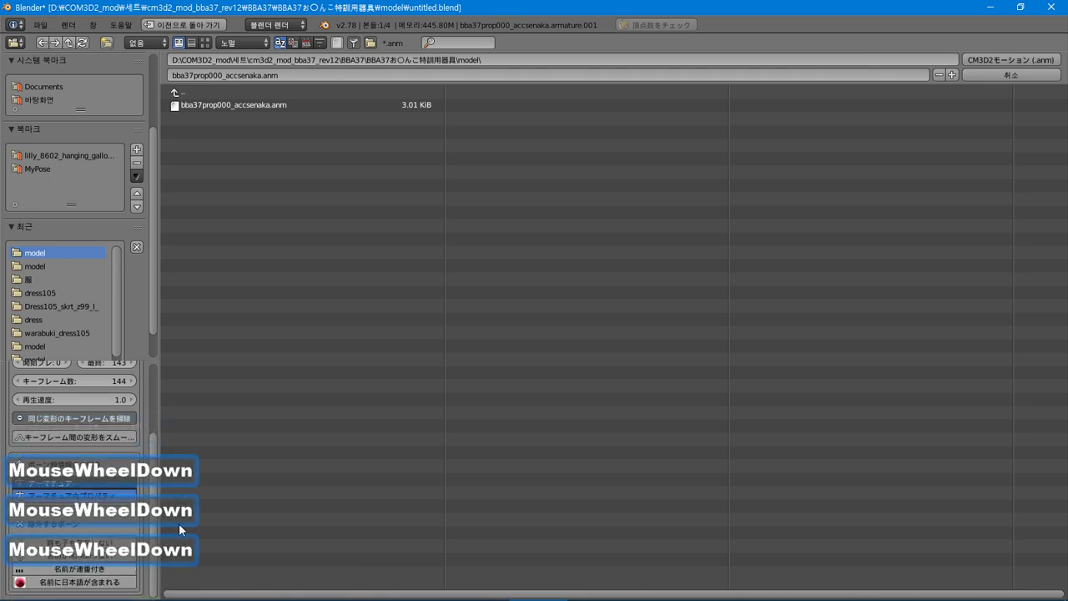
pyautogui.scroll(1, 158, 496)
pyautogui.click(134, 507)
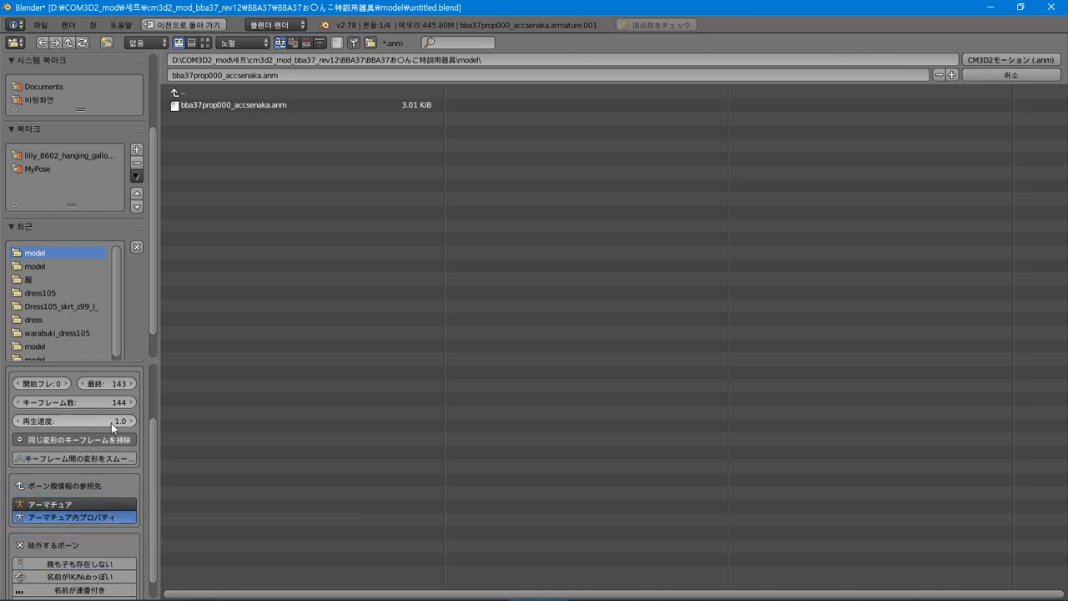
pyautogui.moveTo(156, 430); pyautogui.dragTo(150, 357)
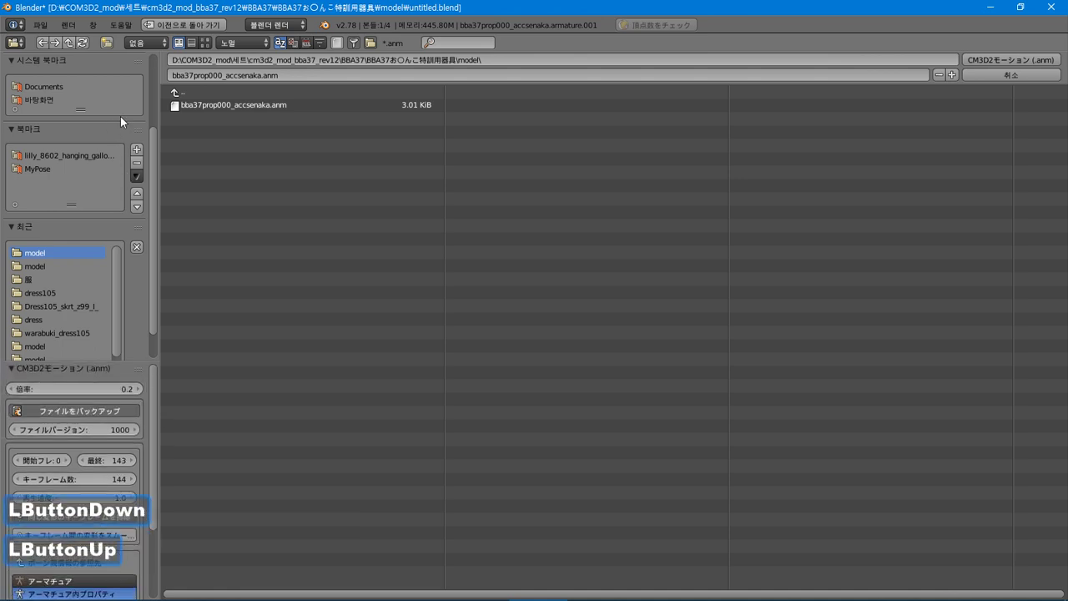
pyautogui.press('Escape')
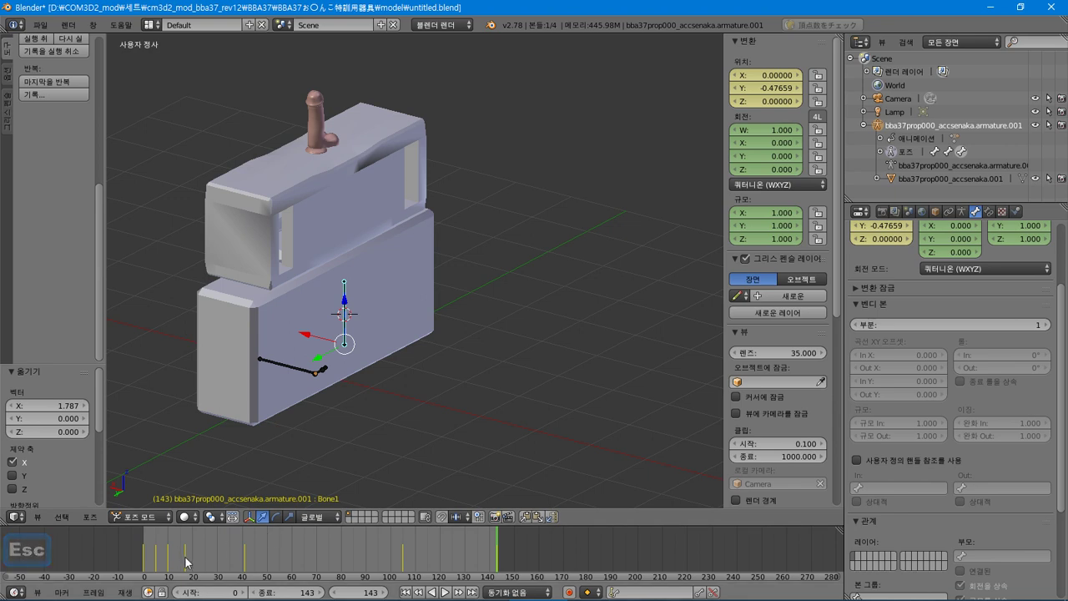
# Set the timeline's end frame to 10.
pyautogui.click(321, 591)
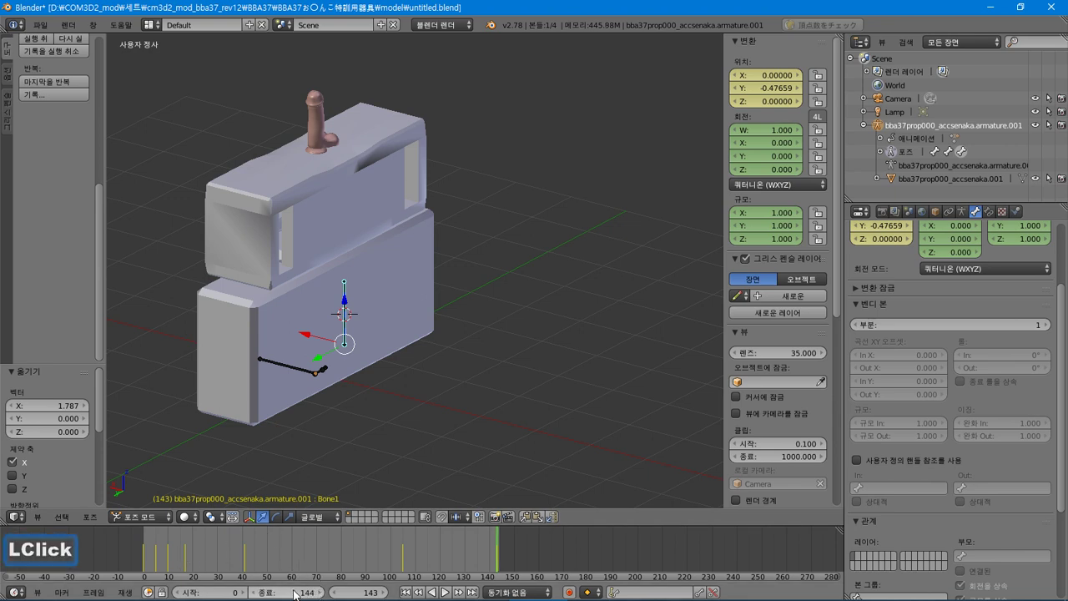
pyautogui.click(291, 592)
pyautogui.write('10')
pyautogui.press('Return')
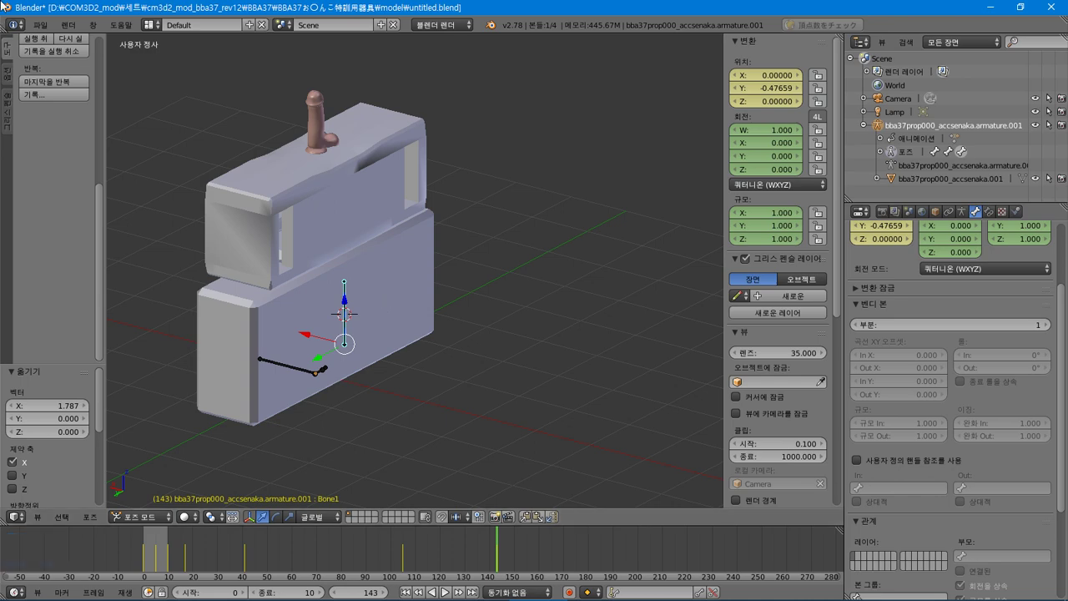
# Export the frame 0–10 animation as a CM3D2 motion, overwriting bba37prop000_accsenaka.anm in the model folder.
pyautogui.click(40, 25)
pyautogui.moveTo(106, 281)
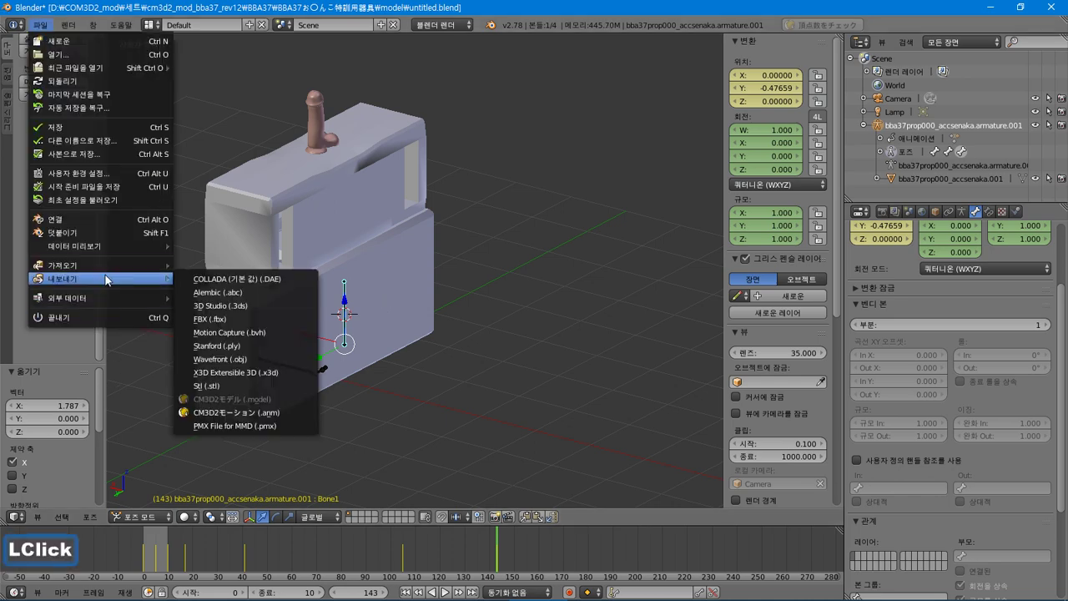
pyautogui.click(277, 412)
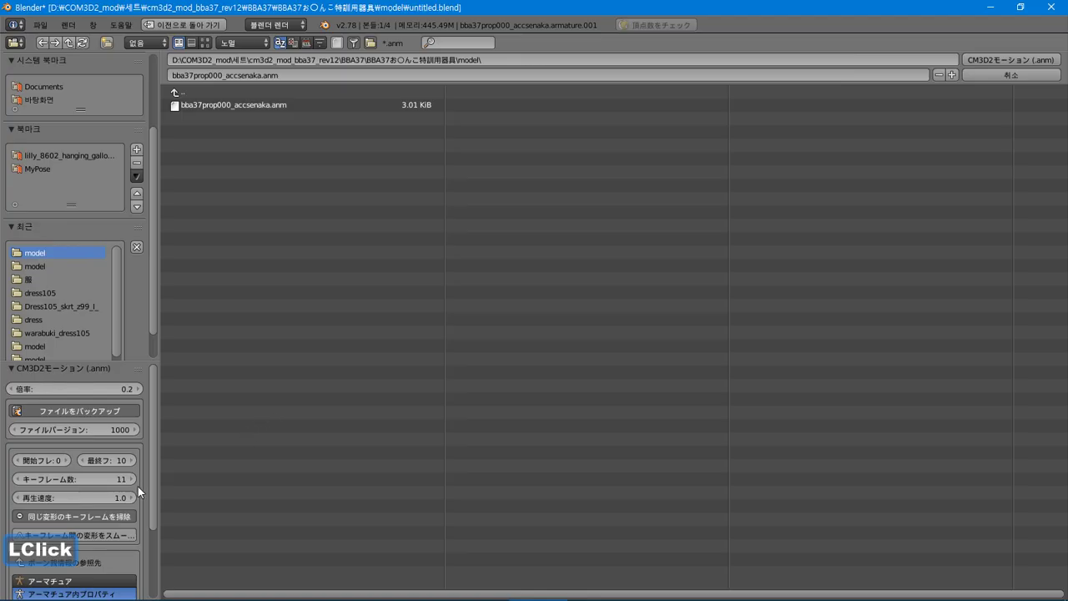
pyautogui.scroll(-6, 134, 485)
pyautogui.click(227, 106)
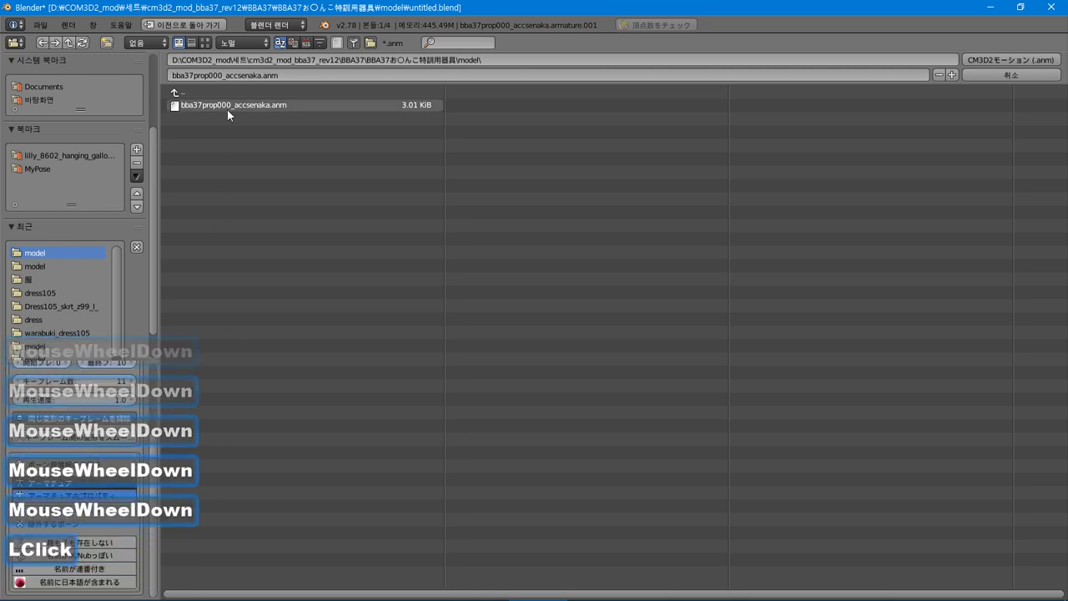
pyautogui.click(992, 60)
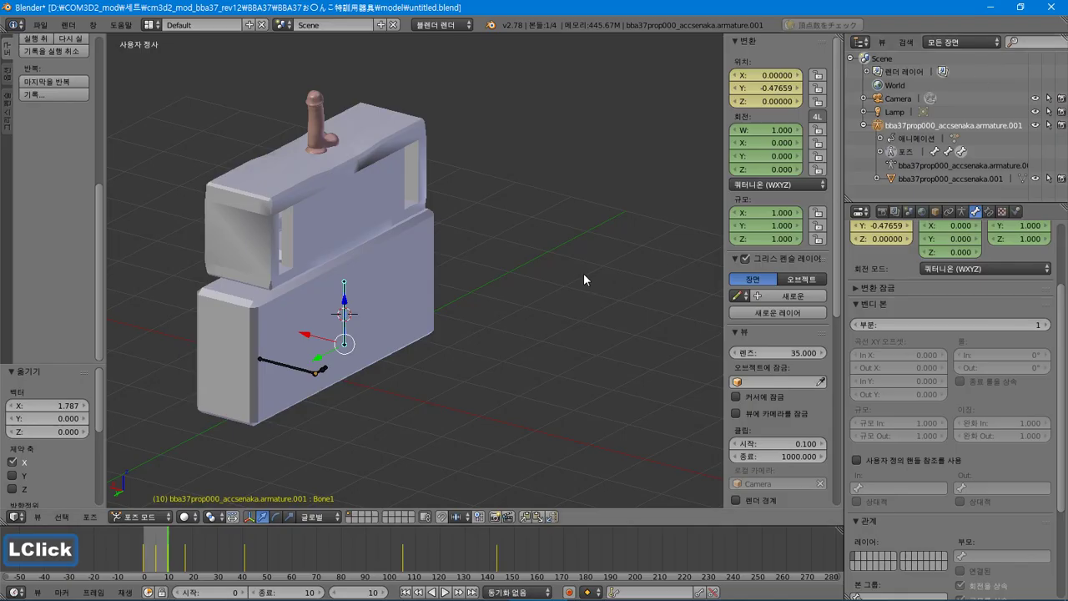
# Reopen the CM3D2 motion export dialog to check the size of the overwritten bba37prop000_accsenaka.anm.
pyautogui.press('alt')
pyautogui.click(43, 30)
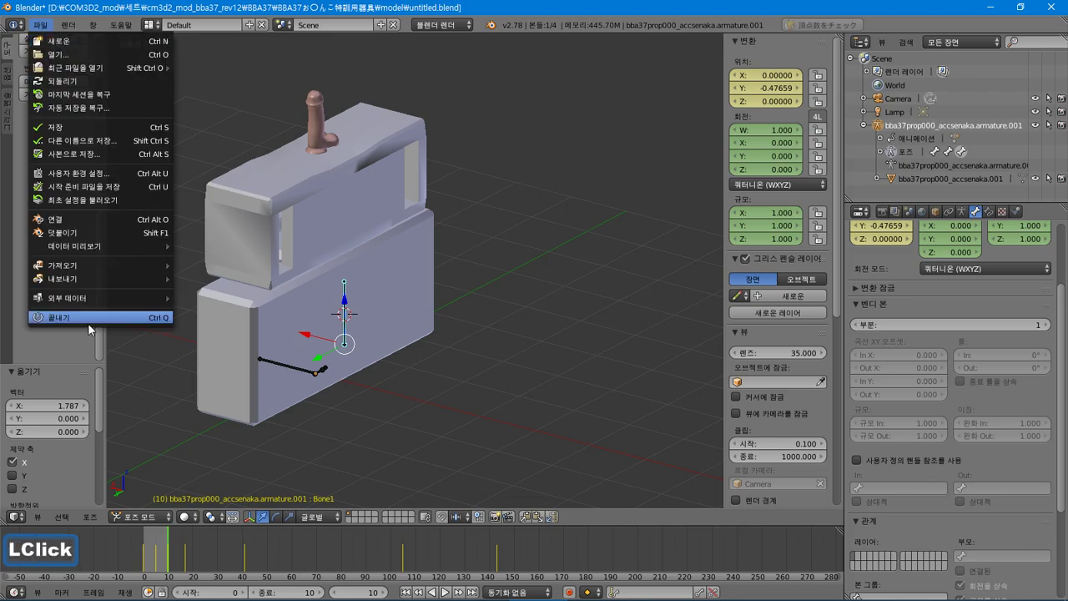
pyautogui.moveTo(100, 277)
pyautogui.click(266, 413)
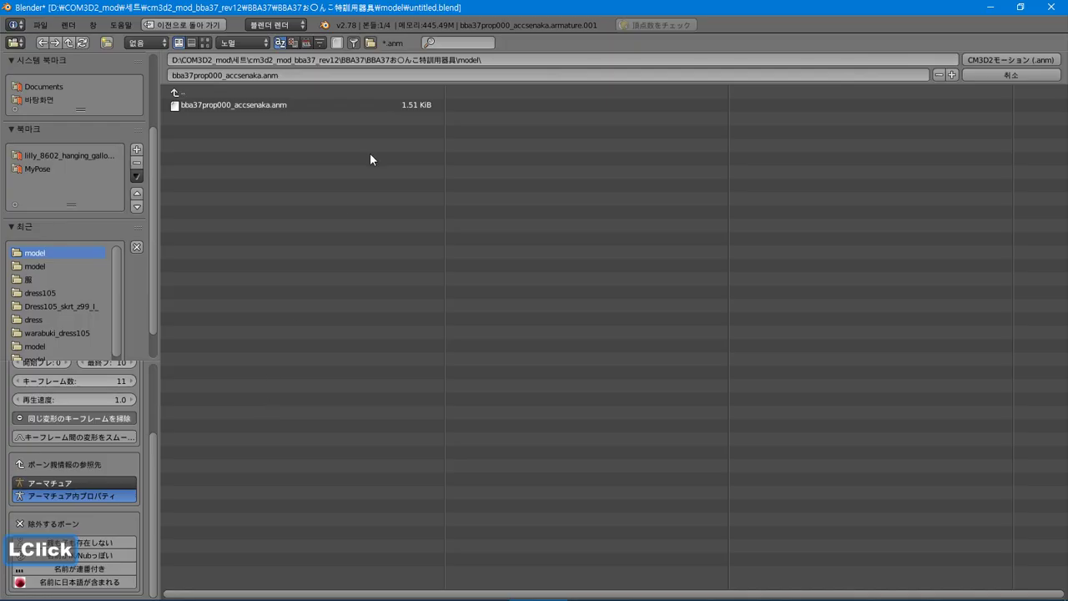